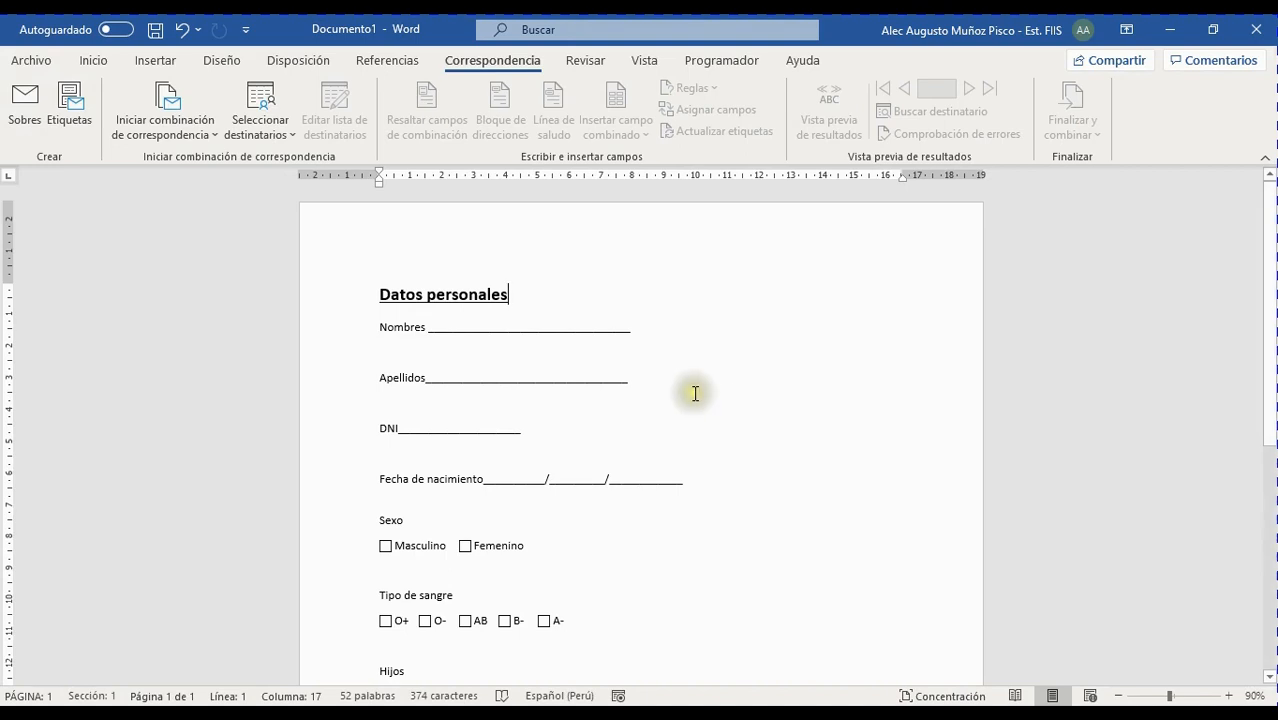
# Show the Programador tab with its form-building controls
pyautogui.scroll(-2, 747, 362)
pyautogui.scroll(2, 751, 376)
pyautogui.scroll(-1, 751, 376)
pyautogui.scroll(1, 752, 377)
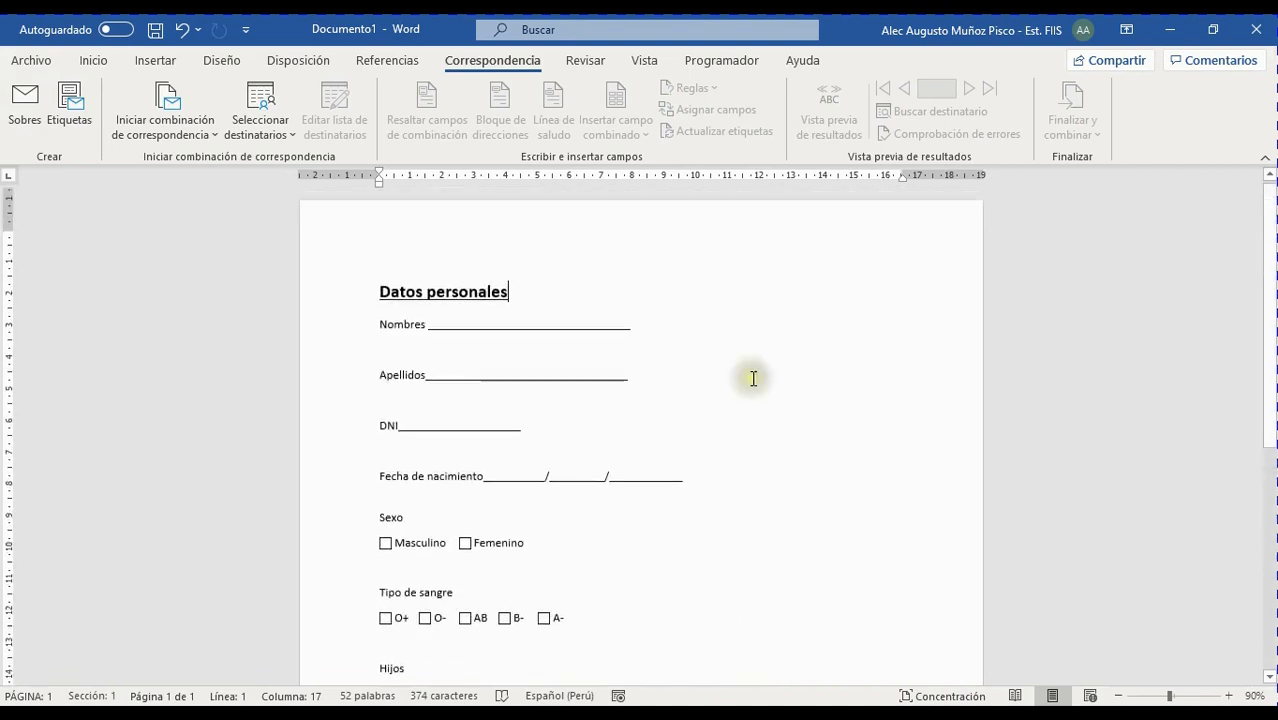
pyautogui.scroll(-1, 753, 378)
pyautogui.scroll(1, 753, 378)
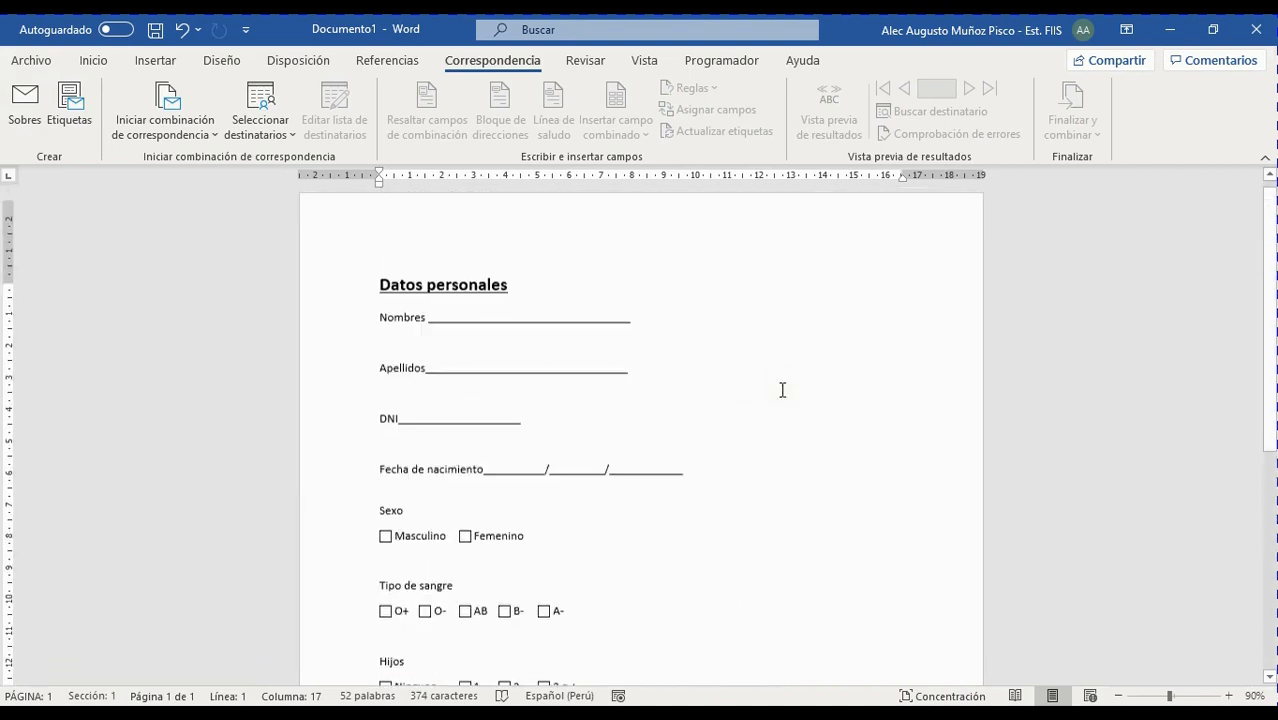
pyautogui.scroll(-3, 778, 397)
pyautogui.scroll(3, 780, 400)
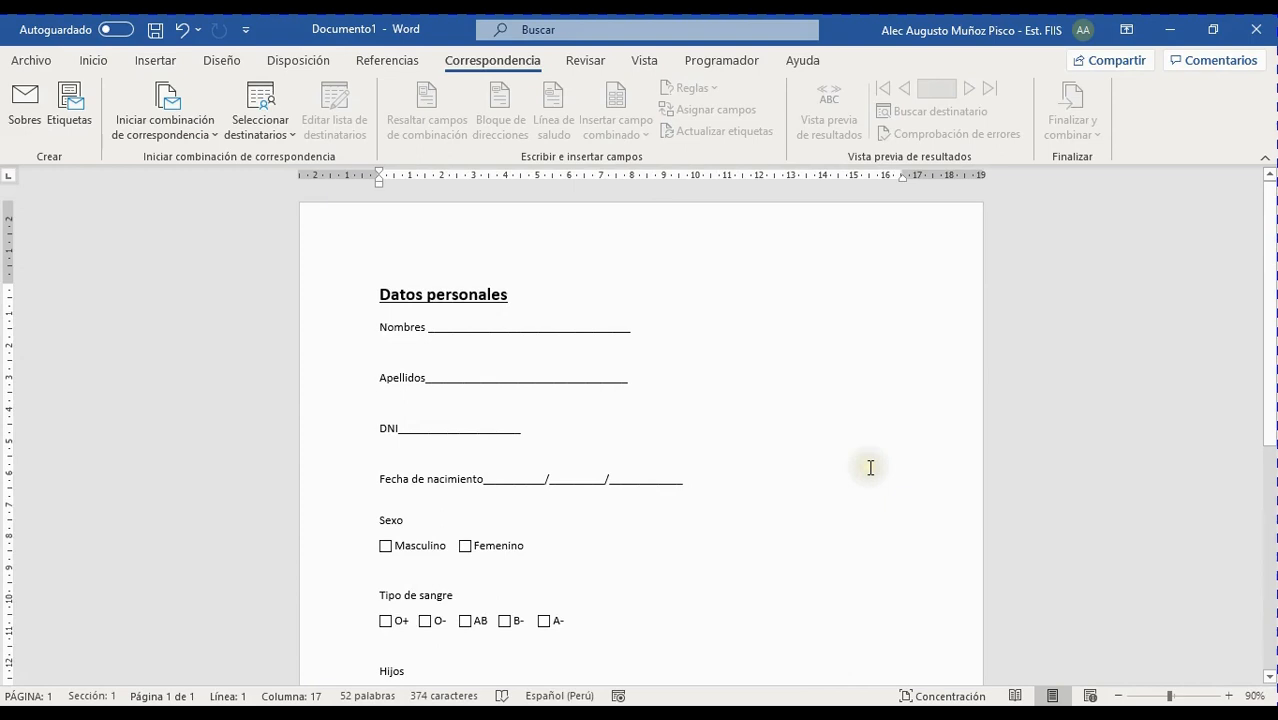
pyautogui.scroll(6, 870, 467)
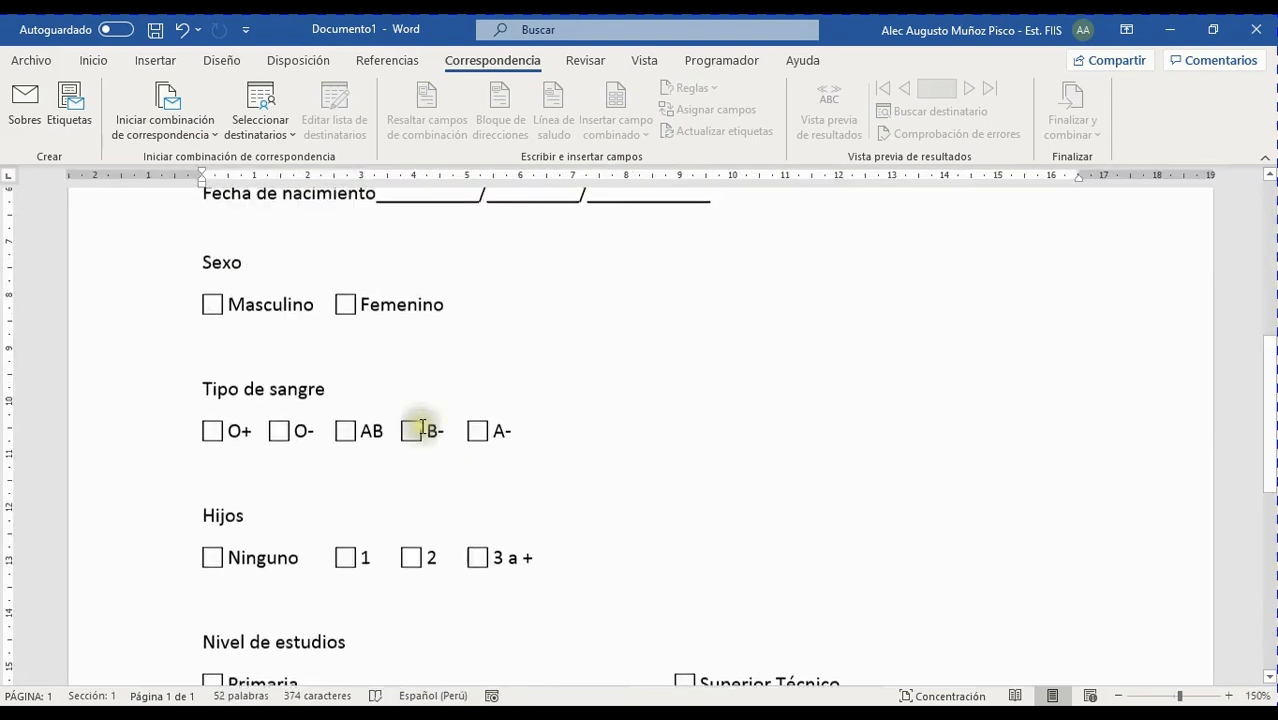
pyautogui.scroll(5, 685, 565)
pyautogui.scroll(-2, 691, 568)
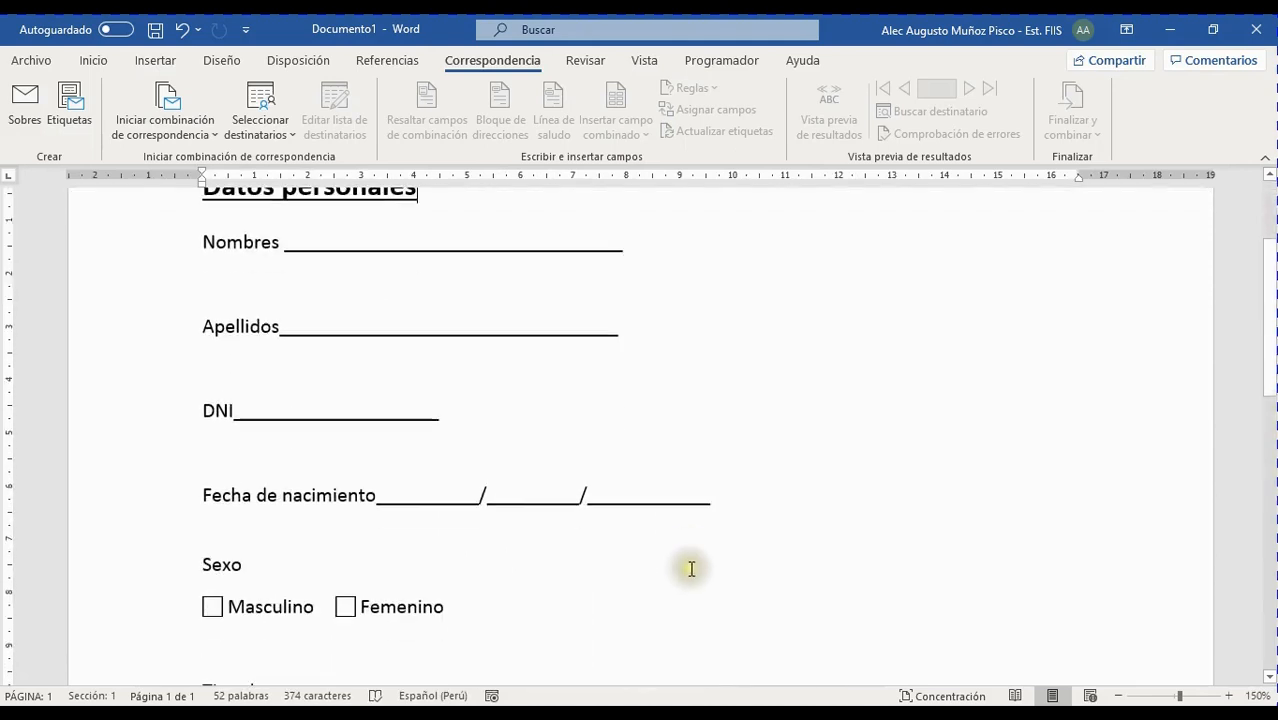
pyautogui.scroll(1, 818, 414)
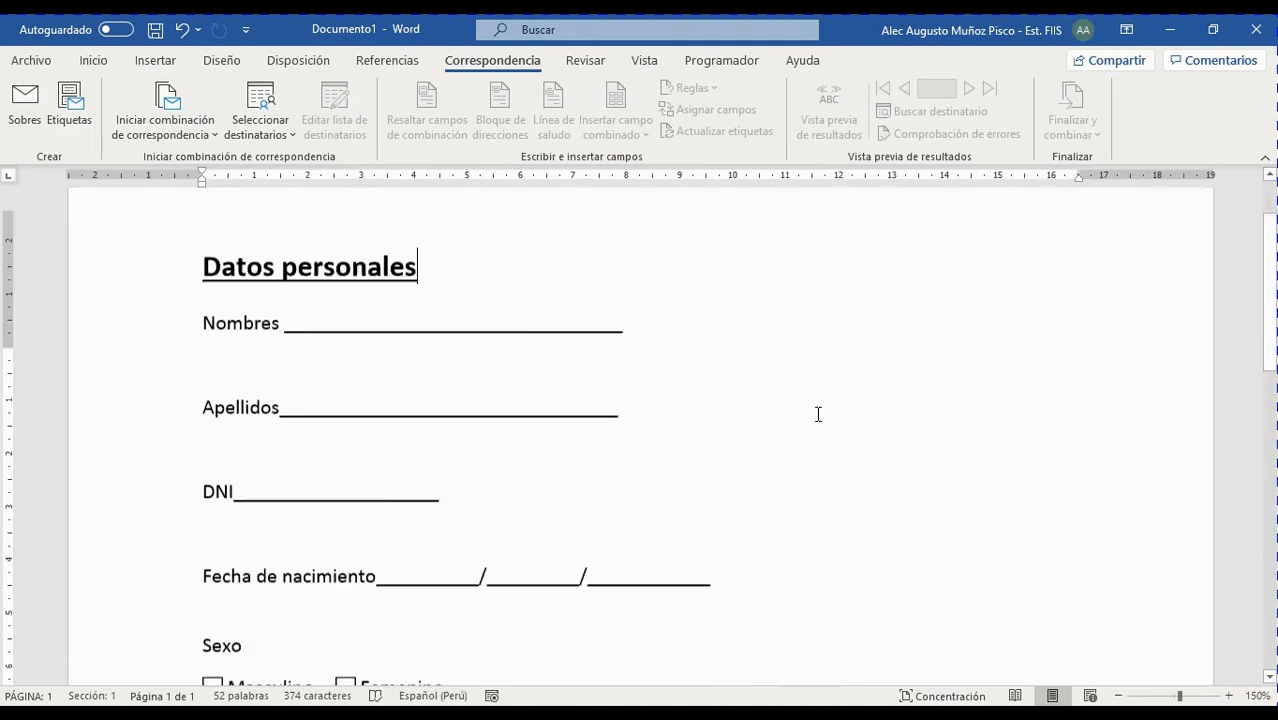
pyautogui.scroll(1, 818, 414)
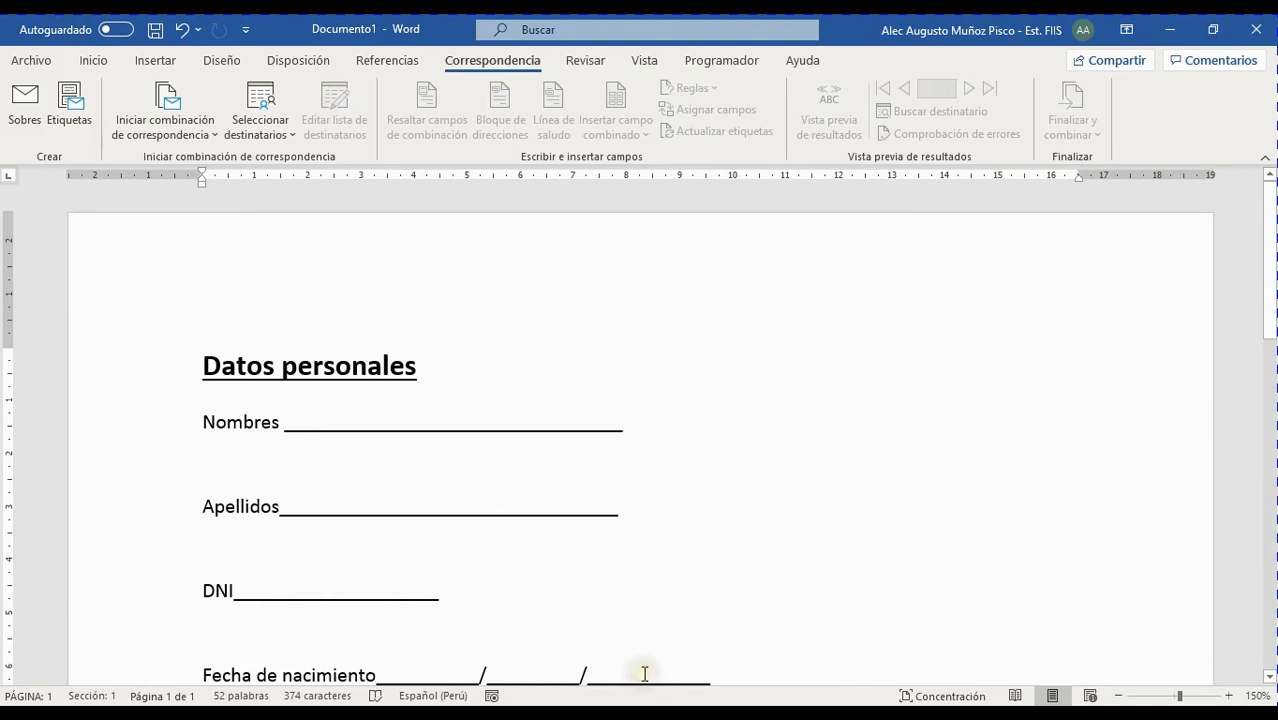
pyautogui.click(599, 539)
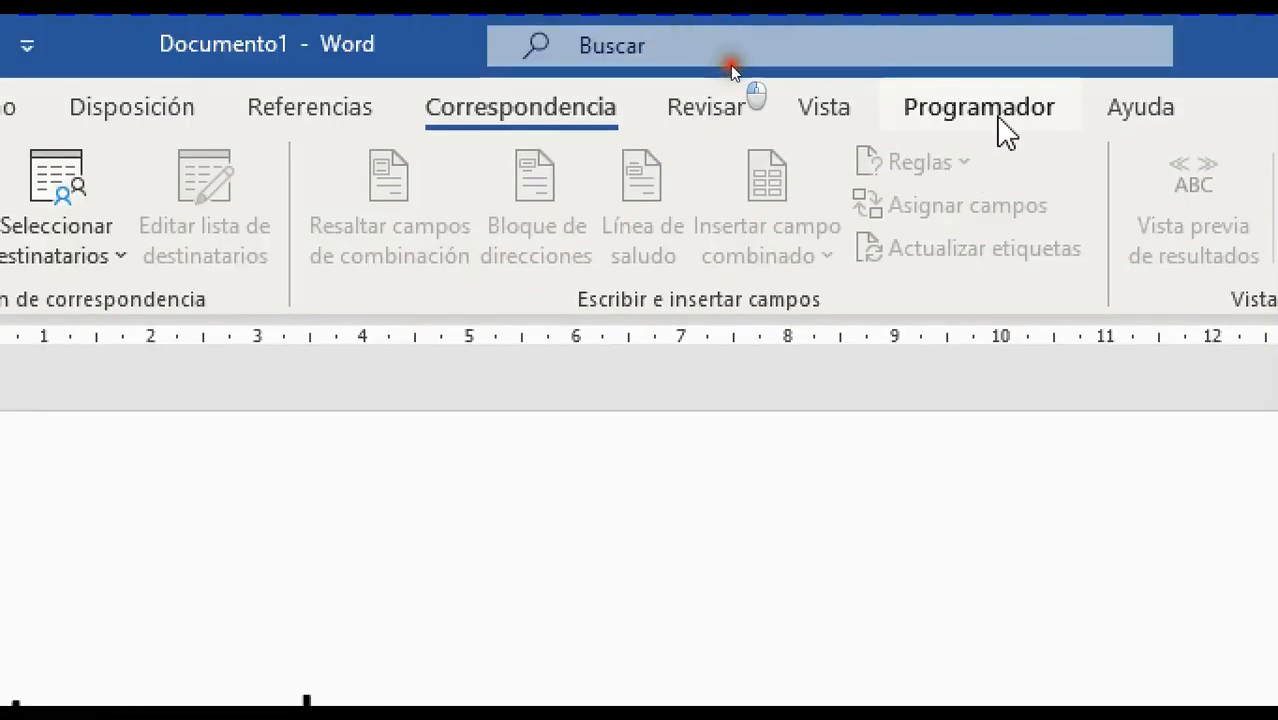
pyautogui.click(980, 107)
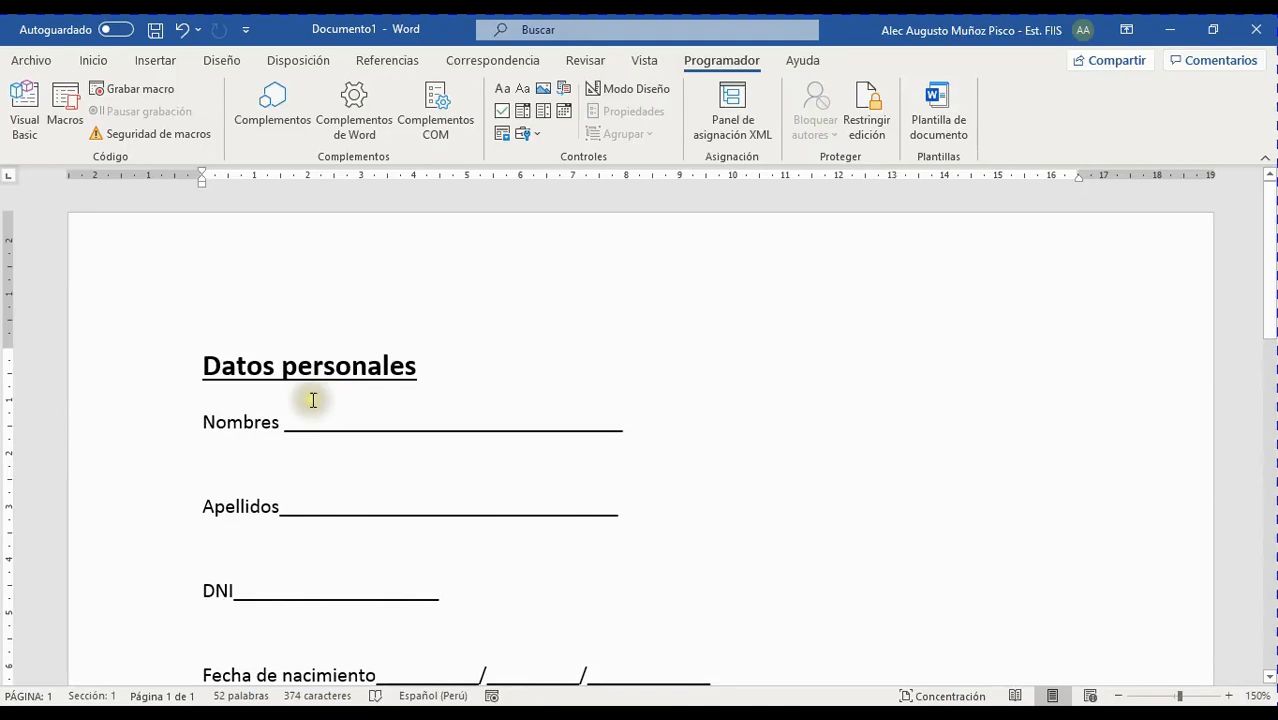
# Delete the underscores after Nombres and leave a tab gap for the answer
pyautogui.keyDown('ctrl'); pyautogui.scroll(4, 310, 399); pyautogui.keyUp('ctrl')
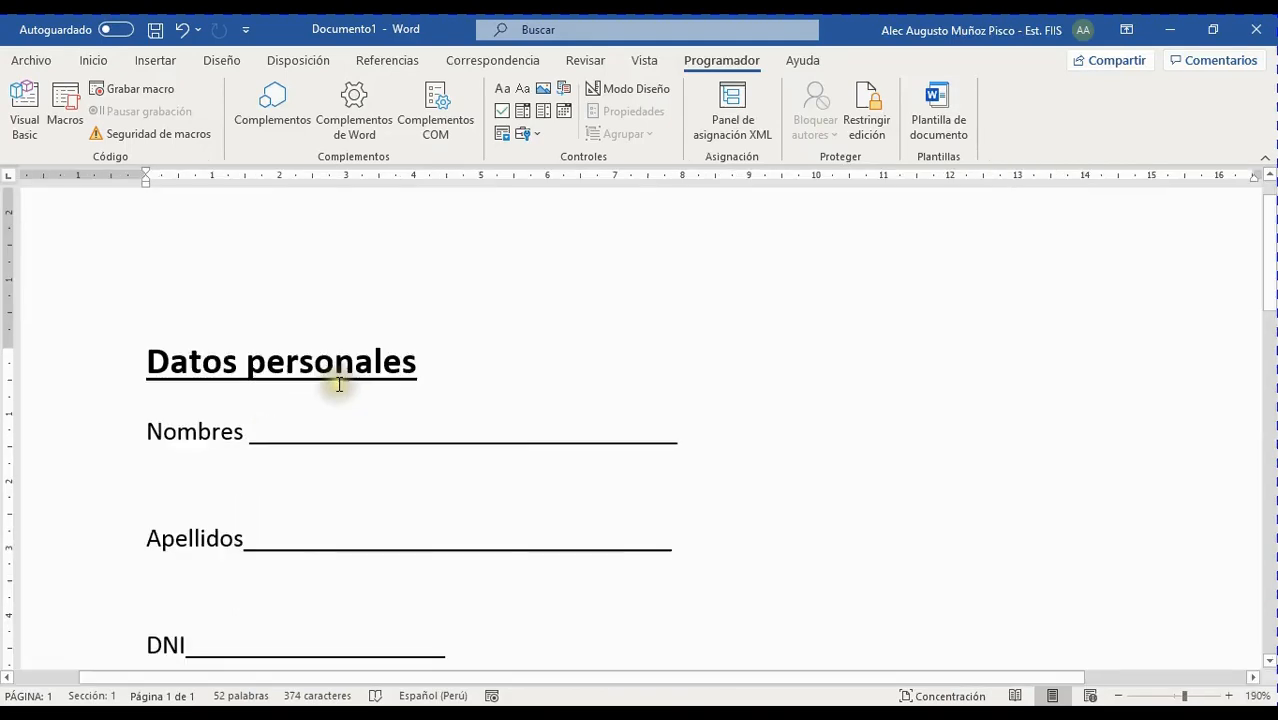
pyautogui.click(326, 443)
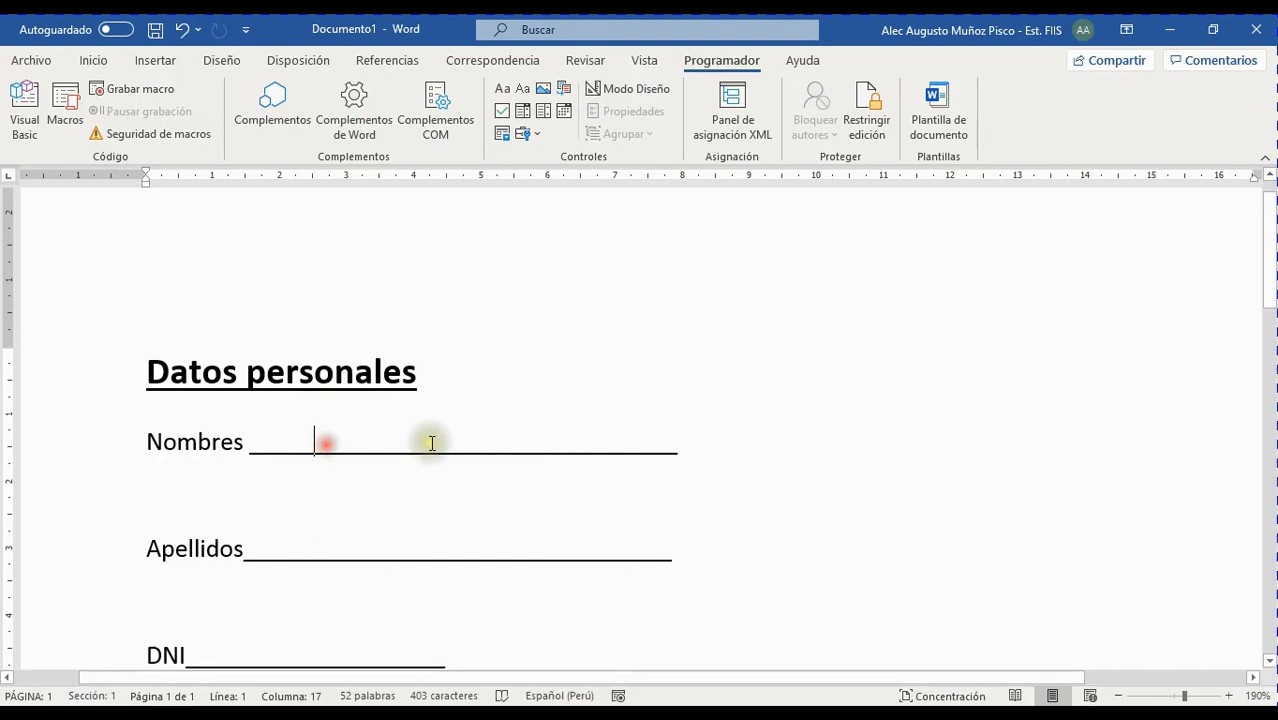
pyautogui.press('Left')
pyautogui.press('Left')
pyautogui.press('Left')
pyautogui.press('Left')
pyautogui.press('Left')
pyautogui.press('Left')
pyautogui.press('Left')
pyautogui.press('Left')
pyautogui.press('Left')
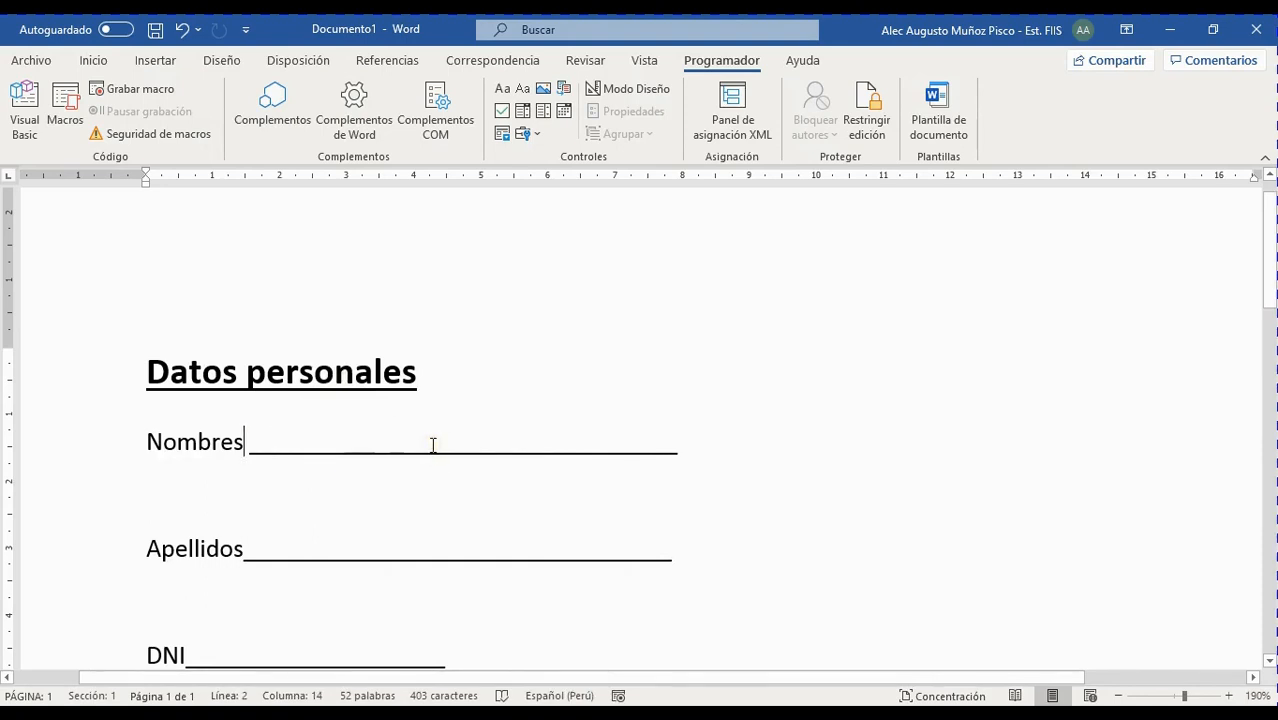
pyautogui.press('Right')
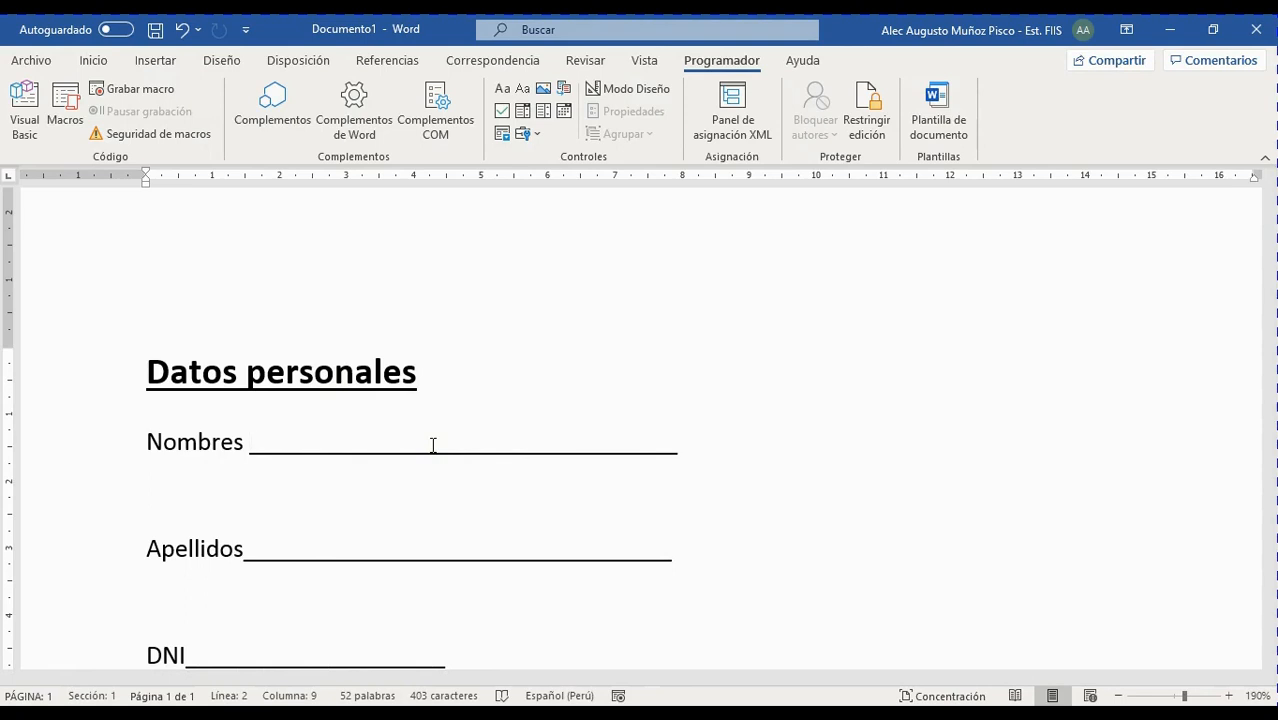
pyautogui.press('Delete')
pyautogui.press('Delete')
pyautogui.press('Delete')
pyautogui.press('Delete')
pyautogui.press('Delete')
pyautogui.press('Delete')
pyautogui.press('Delete')
pyautogui.press('Delete')
pyautogui.press('Delete')
pyautogui.press('Delete')
pyautogui.press('Delete')
pyautogui.press('Delete')
pyautogui.press('Delete')
pyautogui.press('Delete')
pyautogui.press('Delete')
pyautogui.press('Delete')
pyautogui.press('Delete')
pyautogui.press('Delete')
pyautogui.press('Delete')
pyautogui.press('Delete')
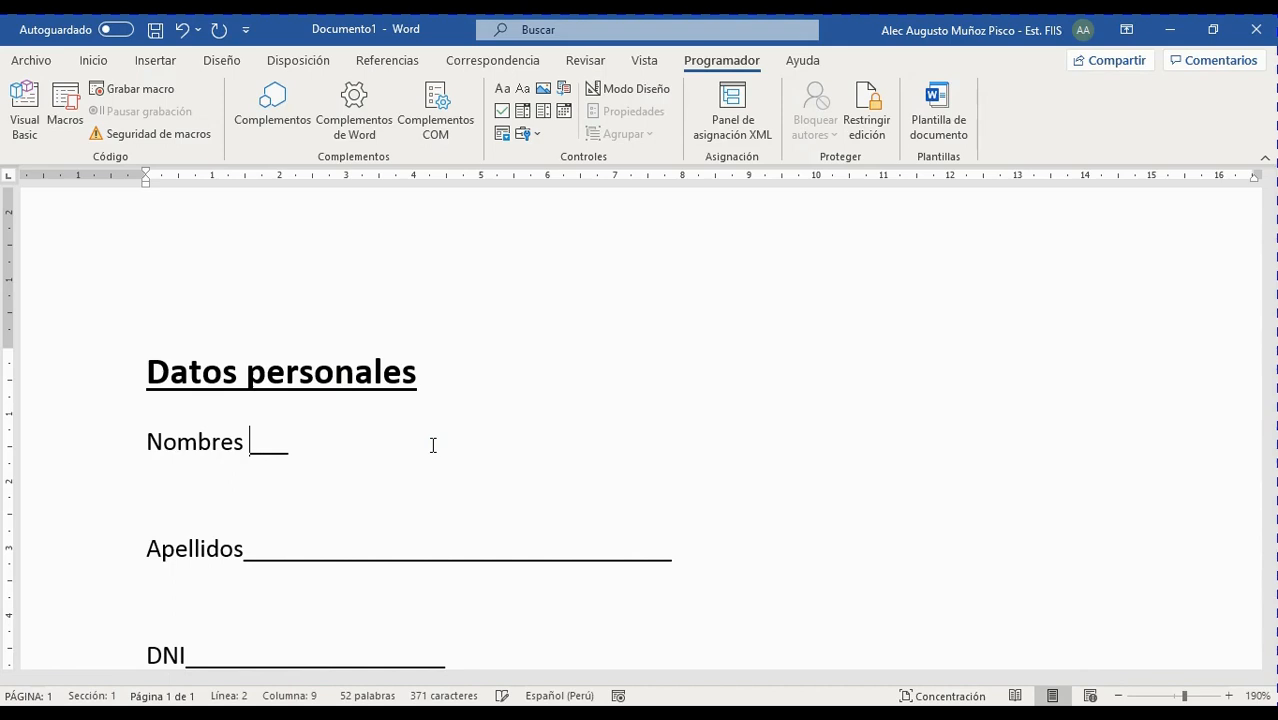
pyautogui.press('Delete')
pyautogui.press('Delete')
pyautogui.press('Delete')
pyautogui.press('Delete')
pyautogui.press('Delete')
pyautogui.press('Delete')
pyautogui.press('Delete')
pyautogui.press('Delete')
pyautogui.press('Delete')
pyautogui.press('Delete')
pyautogui.press('Delete')
pyautogui.press('Delete')
pyautogui.press('Delete')
pyautogui.press('Delete')
pyautogui.press('Delete')
pyautogui.press('Delete')
pyautogui.press('Delete')
pyautogui.press('Delete')
pyautogui.press('Delete')
pyautogui.press('Delete')
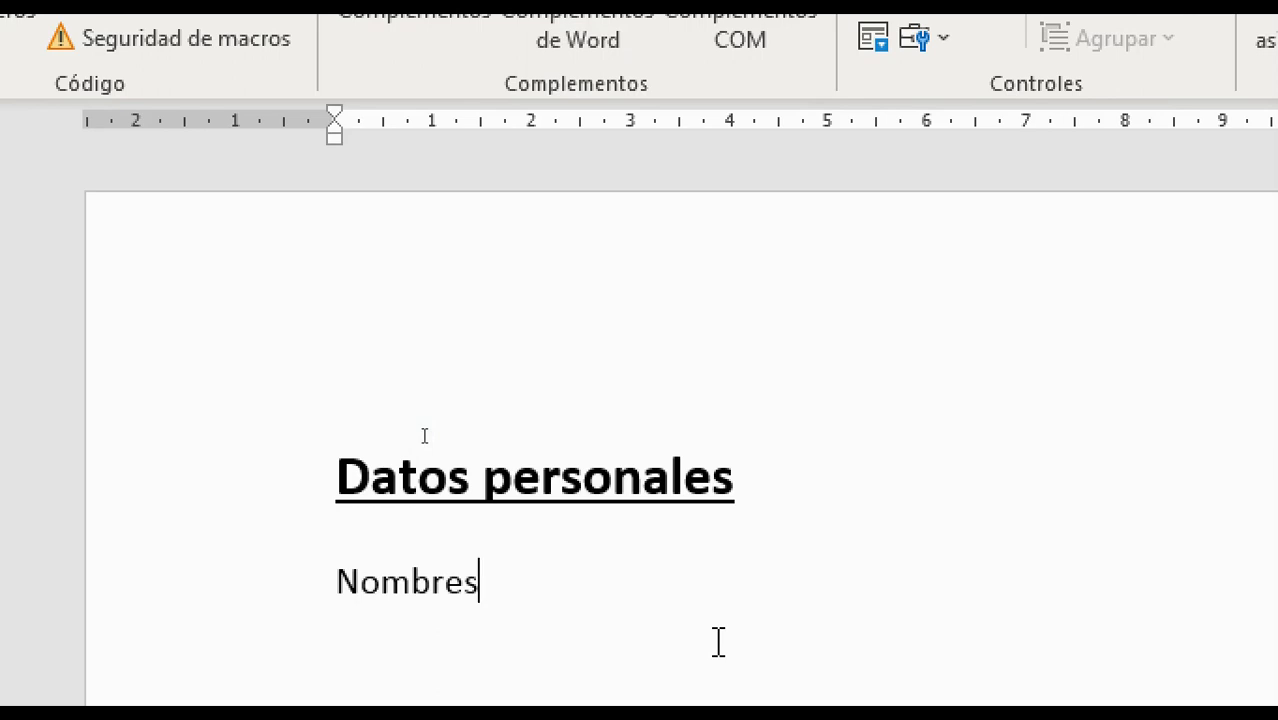
pyautogui.press('Tab')
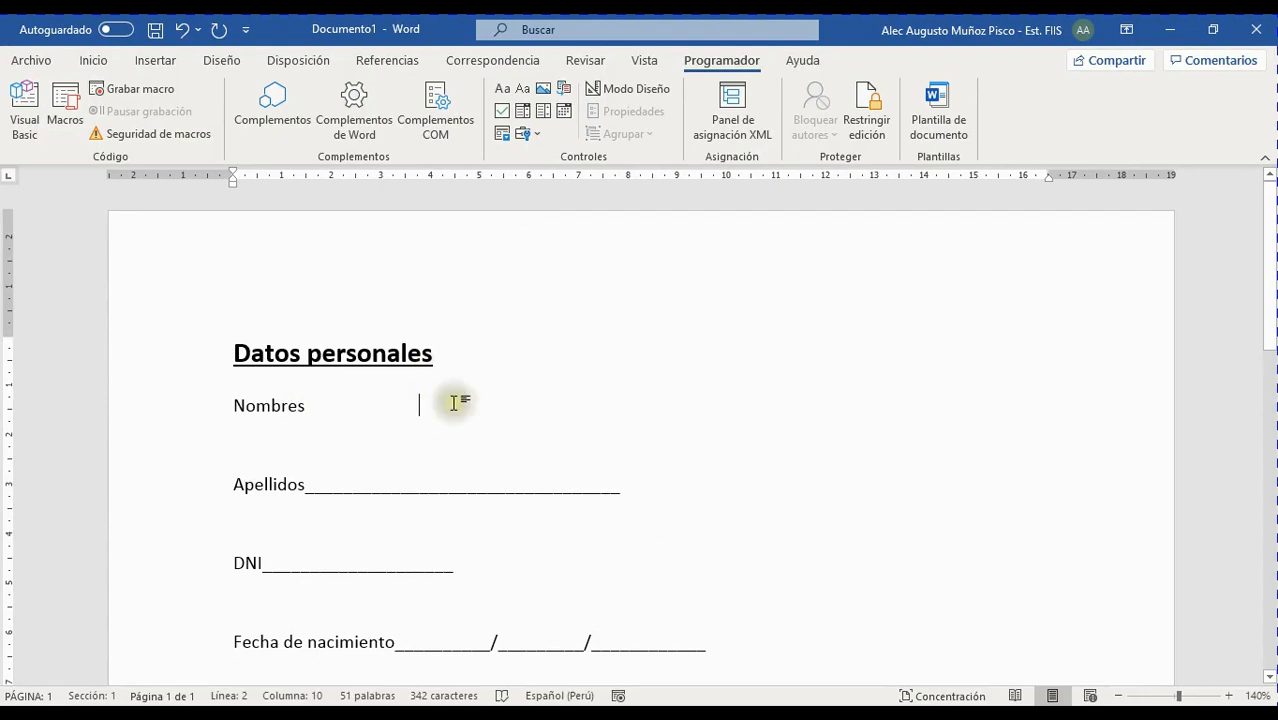
# Insert a rich-text content control after Nombres, then place the caret beside Apellidos
pyautogui.click(503, 92)
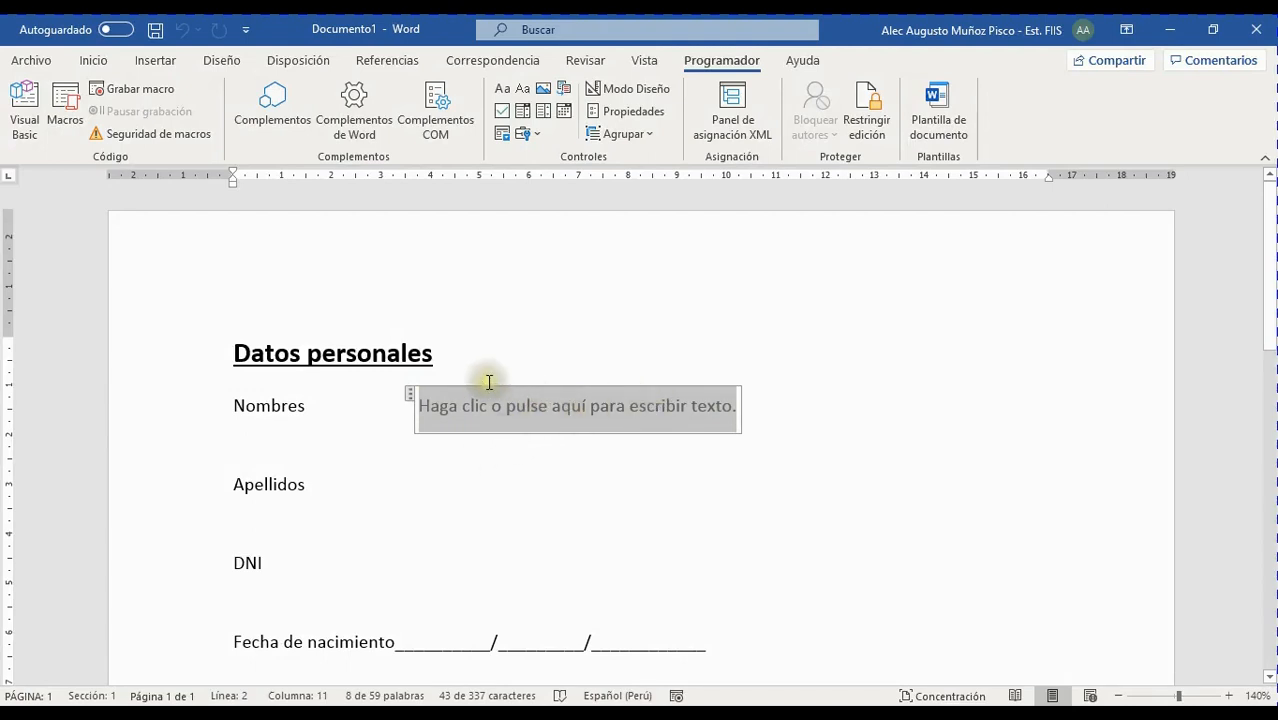
pyautogui.scroll(-3, 633, 424)
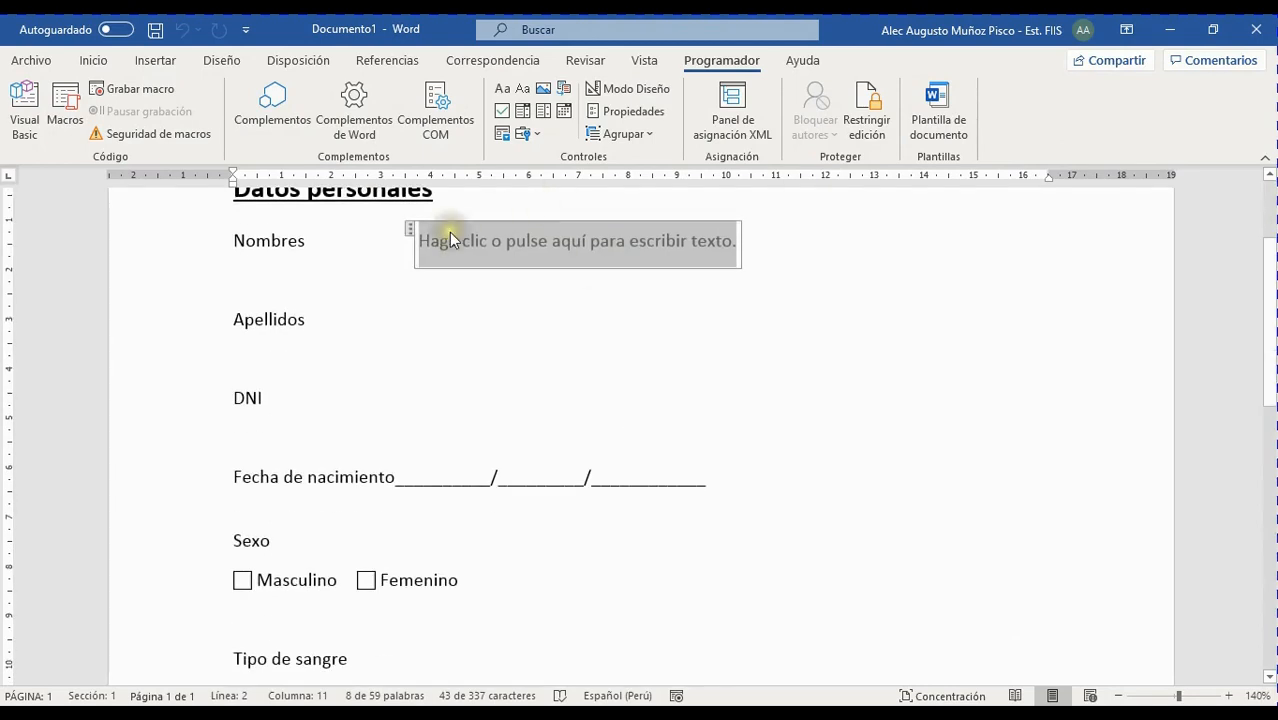
pyautogui.click(356, 320)
pyautogui.click(311, 321)
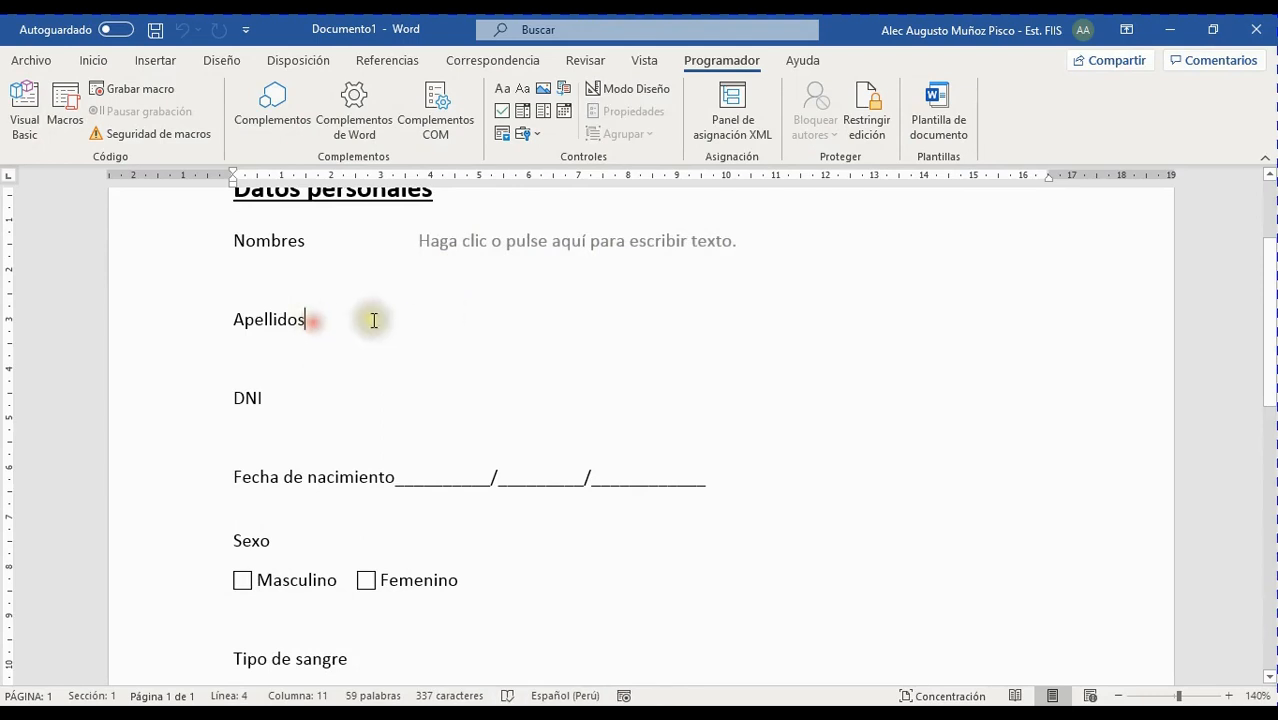
pyautogui.click(412, 323)
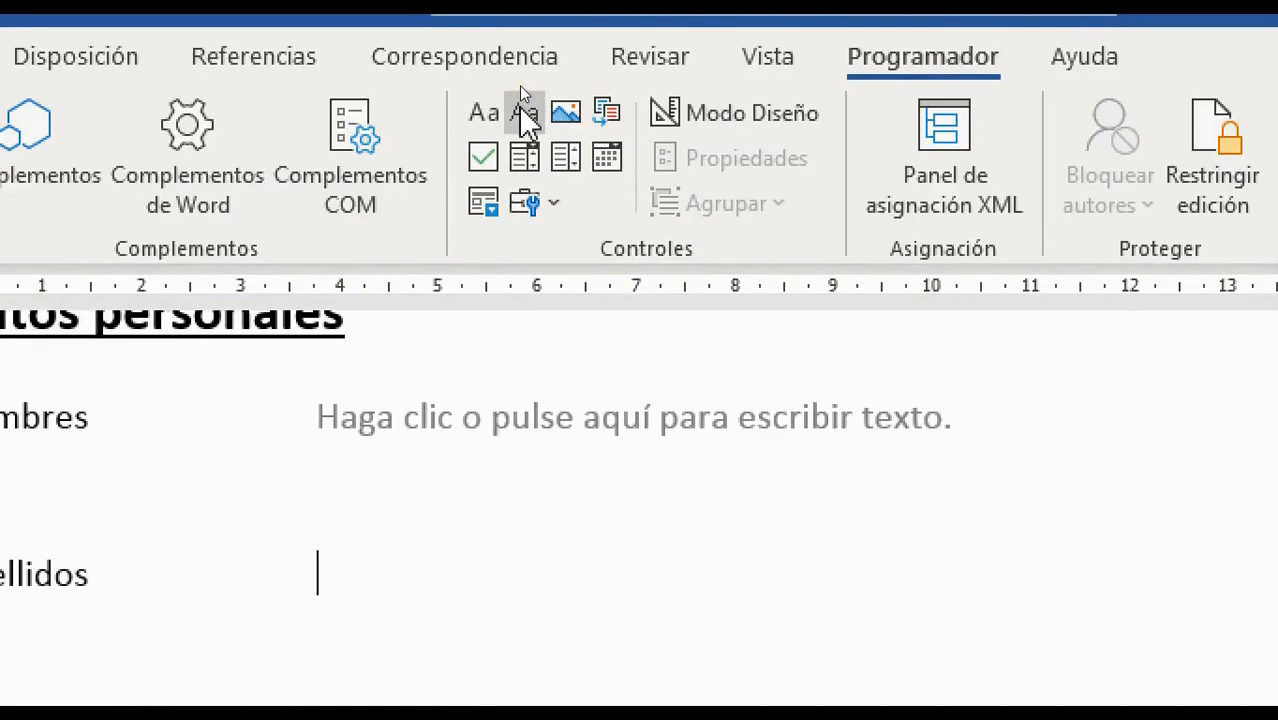
# Insert a plain-text content control beside Apellidos
pyautogui.click(522, 110)
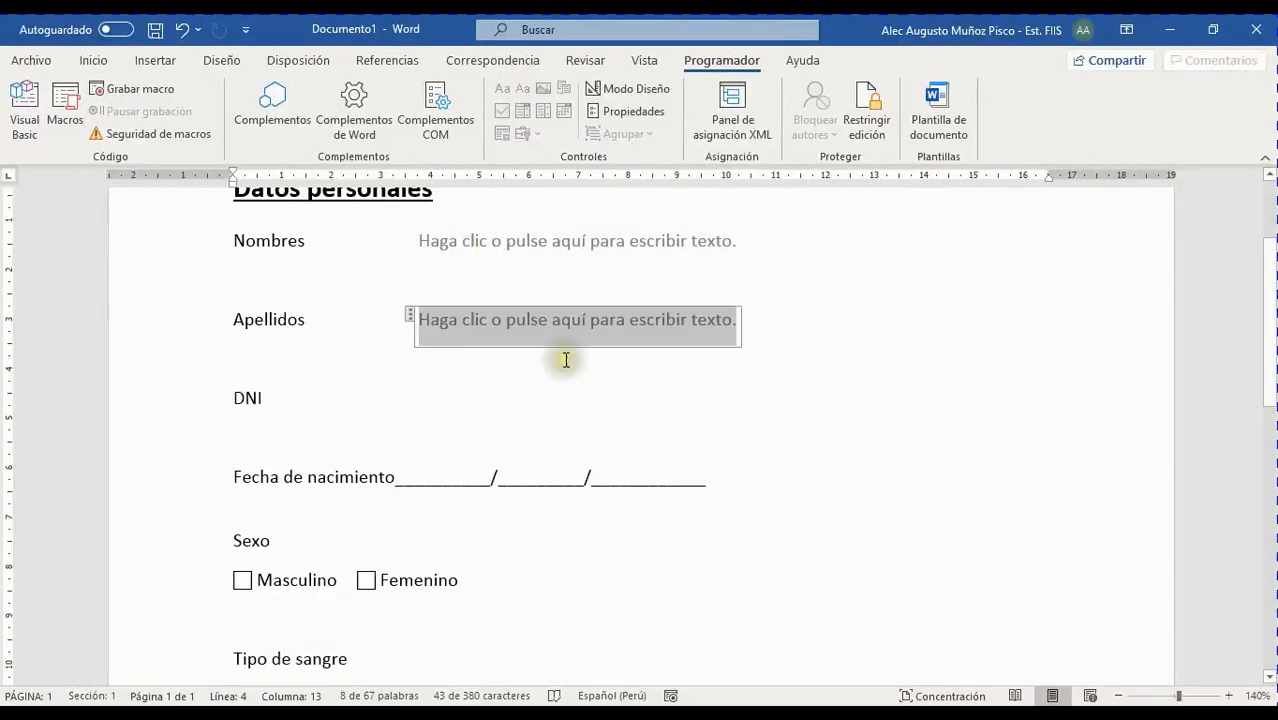
pyautogui.scroll(8, 640, 652)
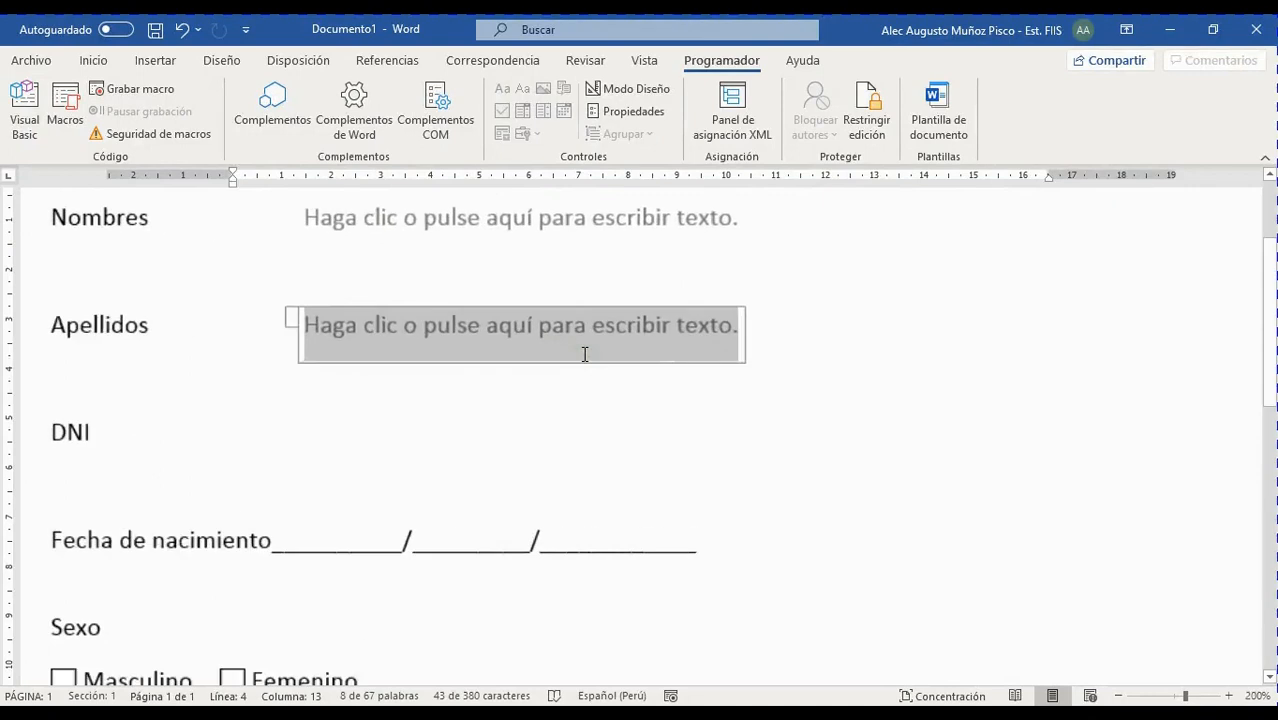
pyautogui.moveTo(384, 677); pyautogui.dragTo(319, 686)
# Select the Apellidos and Nombres entry boxes alternately to compare them, ending on the DNI line
pyautogui.click(691, 326)
pyautogui.click(610, 213)
pyautogui.click(582, 334)
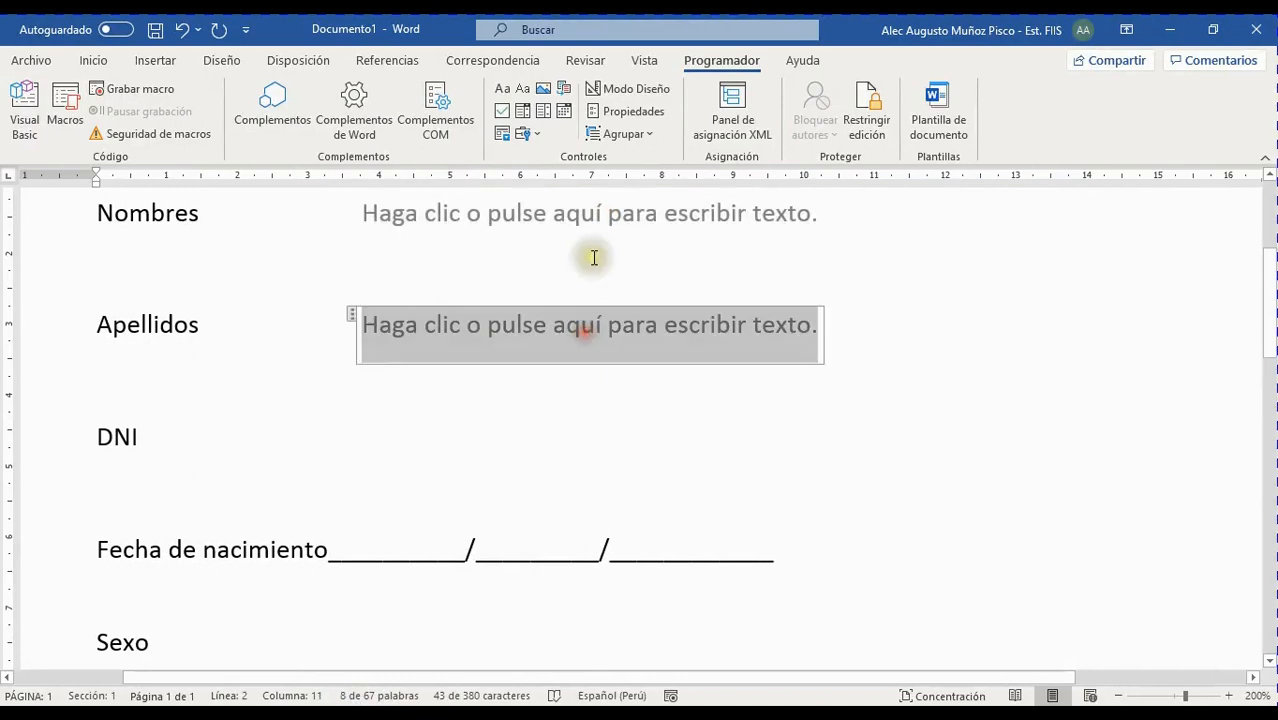
pyautogui.click(605, 230)
pyautogui.click(593, 328)
pyautogui.click(605, 217)
pyautogui.click(585, 322)
pyautogui.click(590, 213)
pyautogui.click(579, 338)
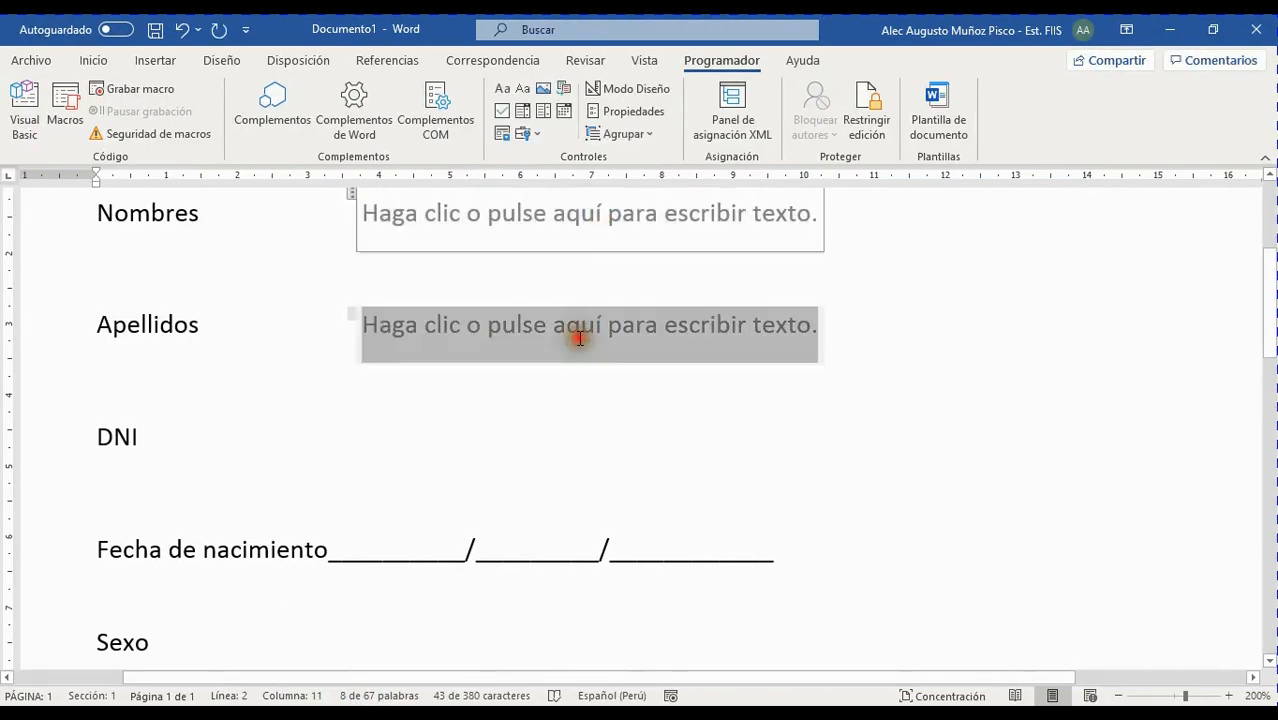
pyautogui.click(343, 437)
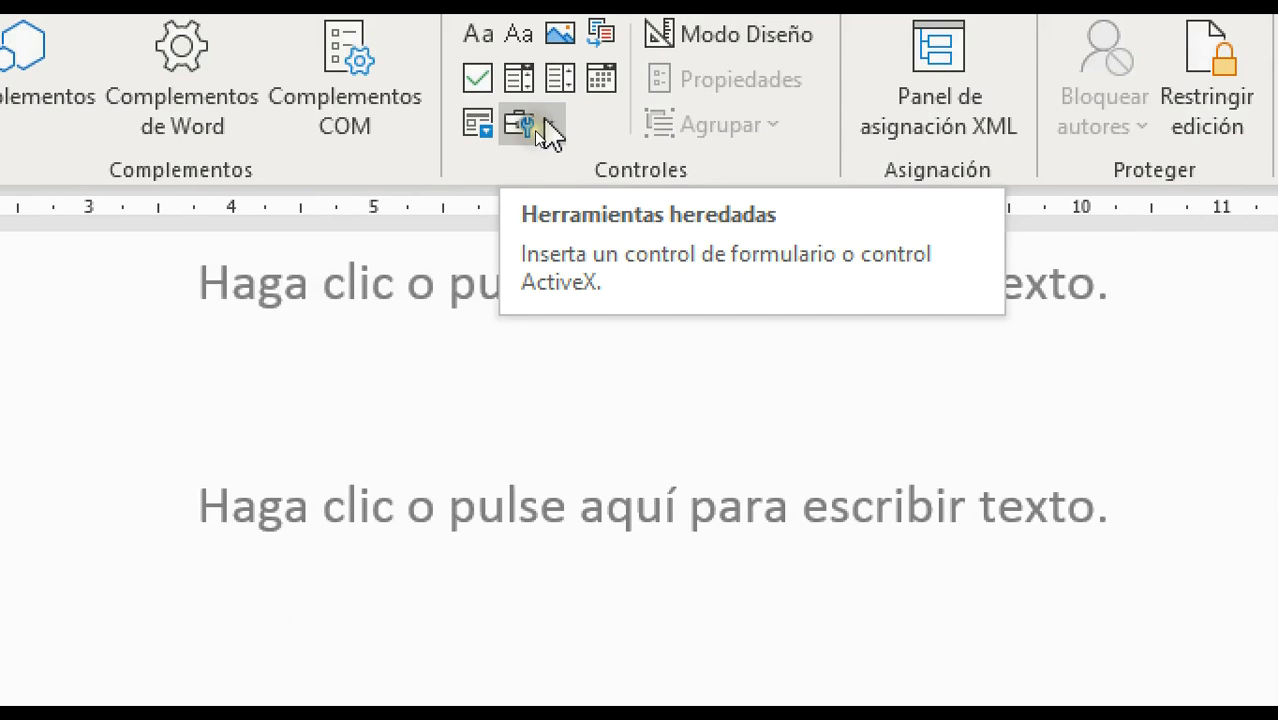
# Add a legacy Campo de texto form field on the DNI line from Herramientas heredadas
pyautogui.click(538, 127)
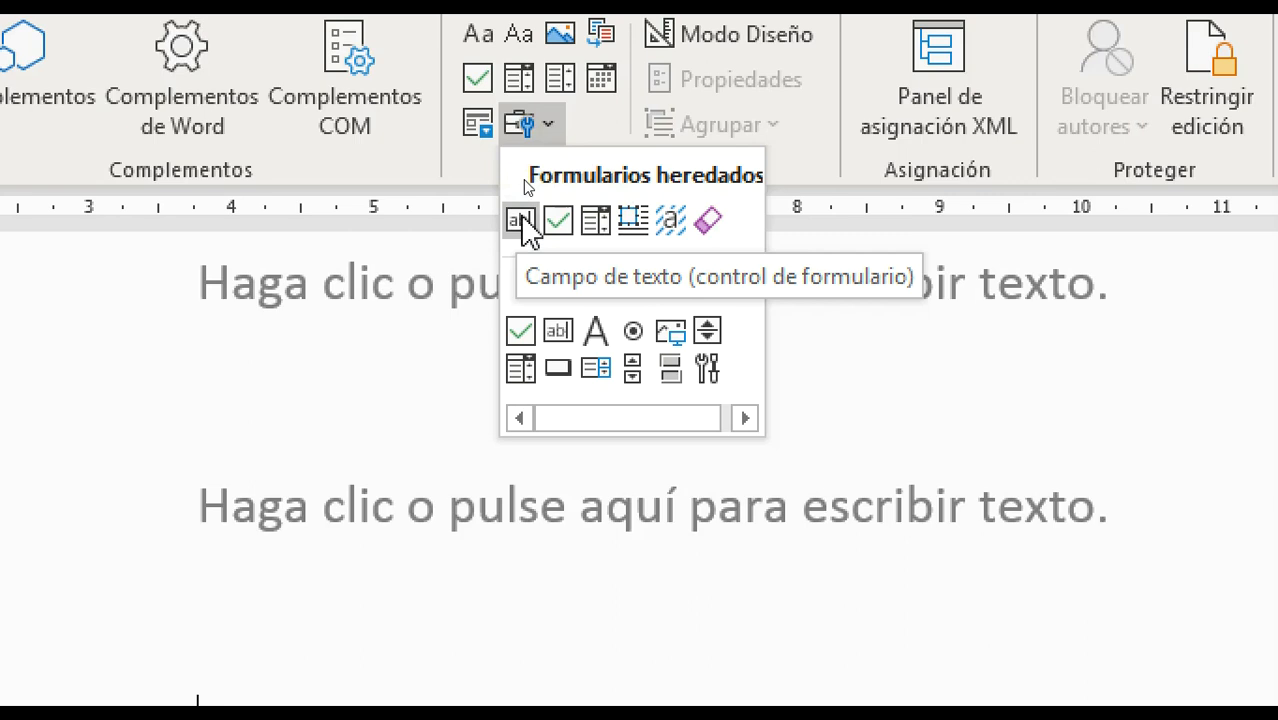
pyautogui.click(522, 222)
pyautogui.scroll(-5, 302, 533)
pyautogui.scroll(3, 298, 557)
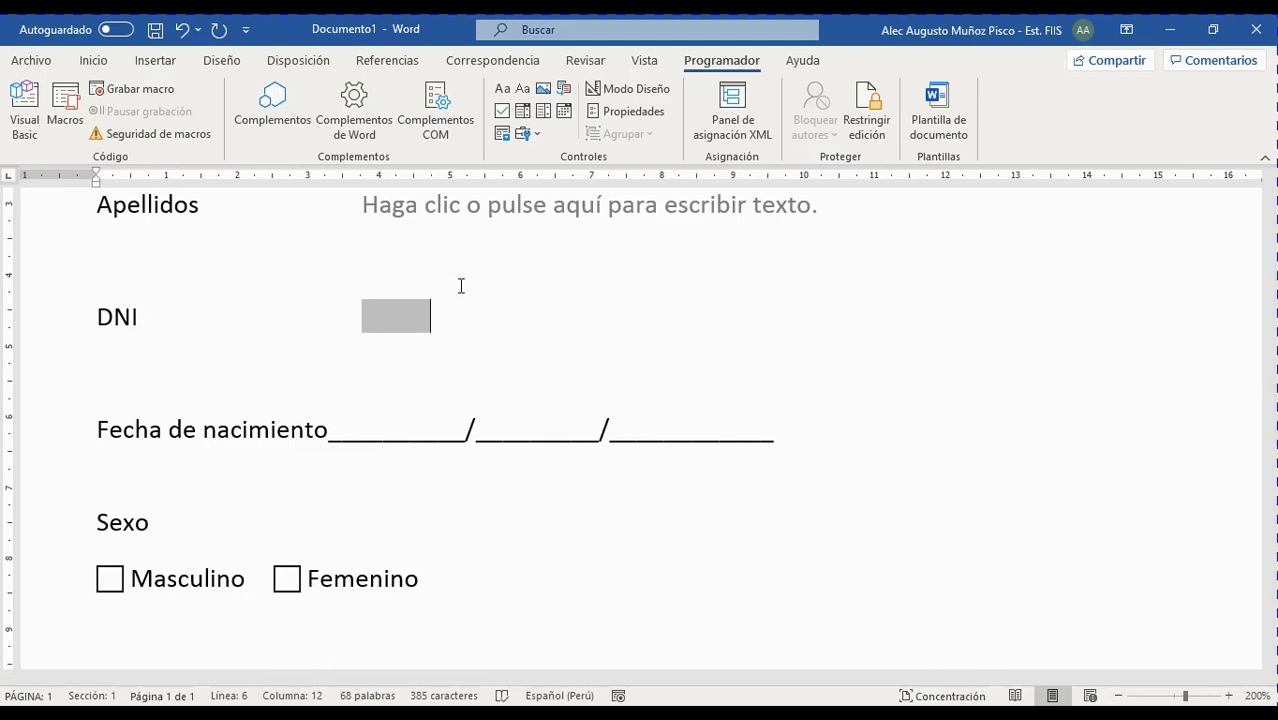
# Delete the underscored date blank after Fecha de nacimiento and put a tab space there
pyautogui.click(428, 315)
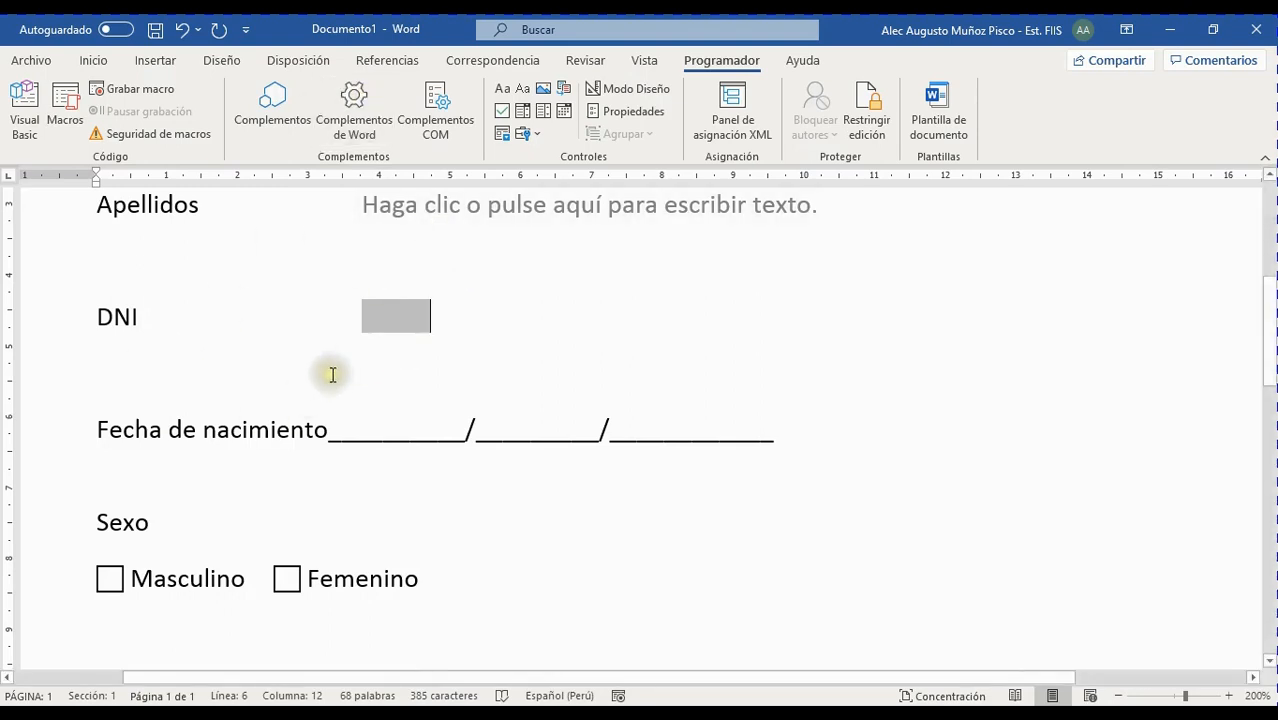
pyautogui.click(330, 428)
pyautogui.hotkey('shift', 'End')
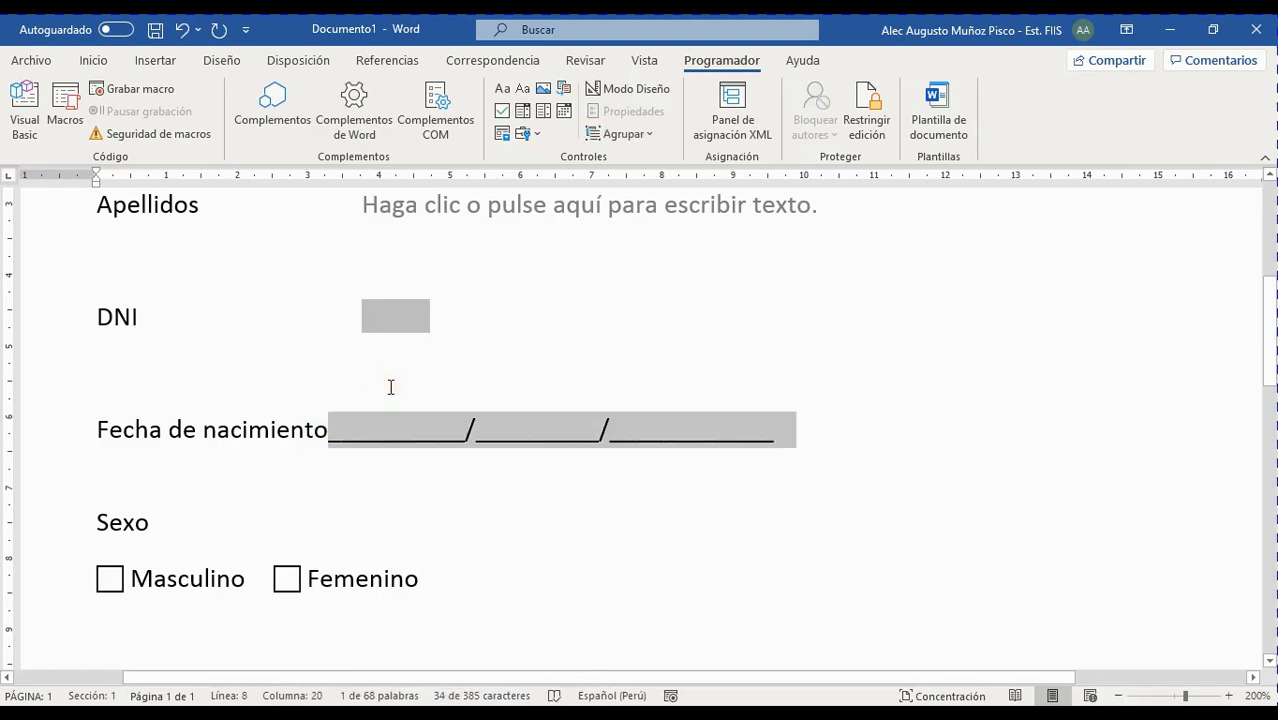
pyautogui.press('Delete')
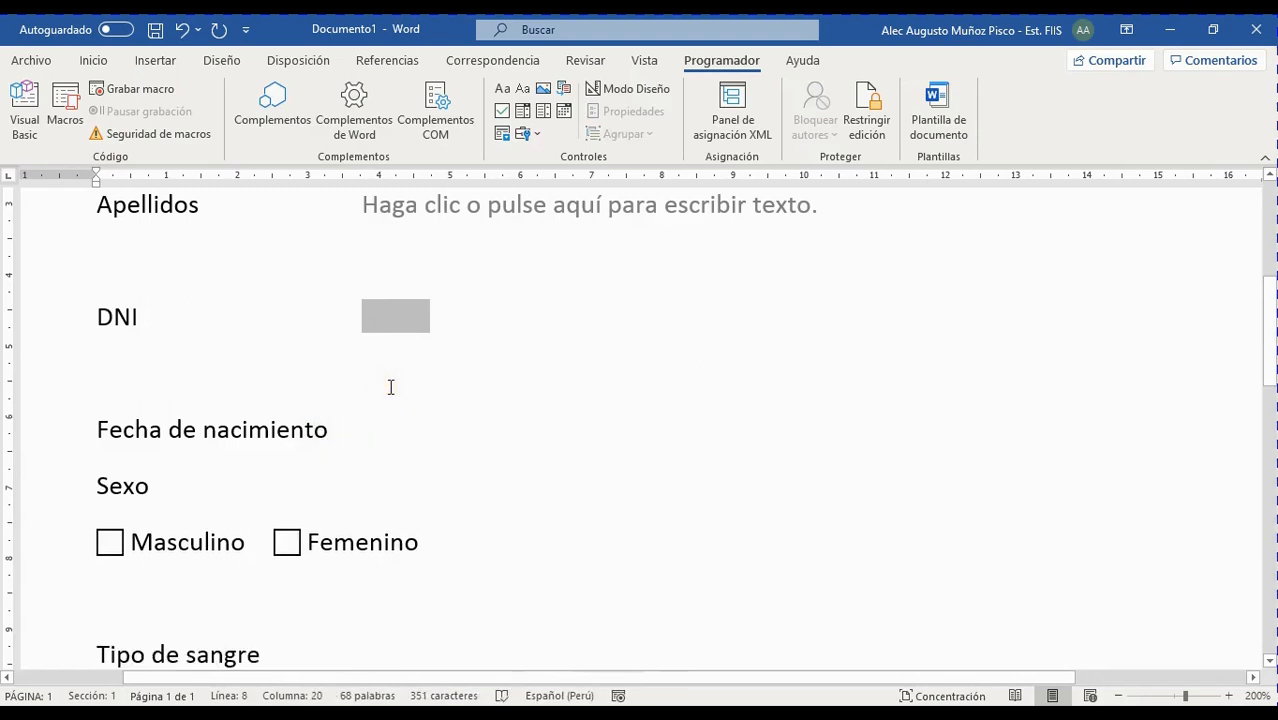
pyautogui.press('Tab')
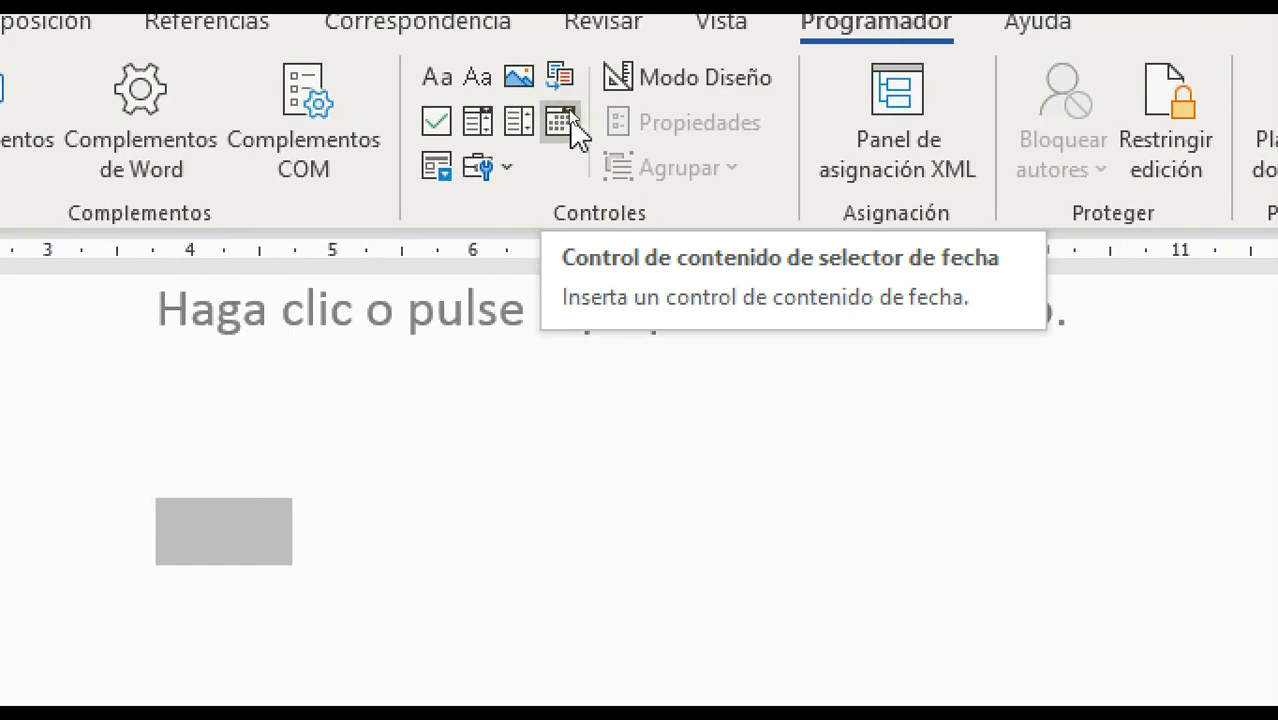
# Insert a date picker control after Fecha de nacimiento and browse its calendar back to octubre 2019
pyautogui.click(562, 118)
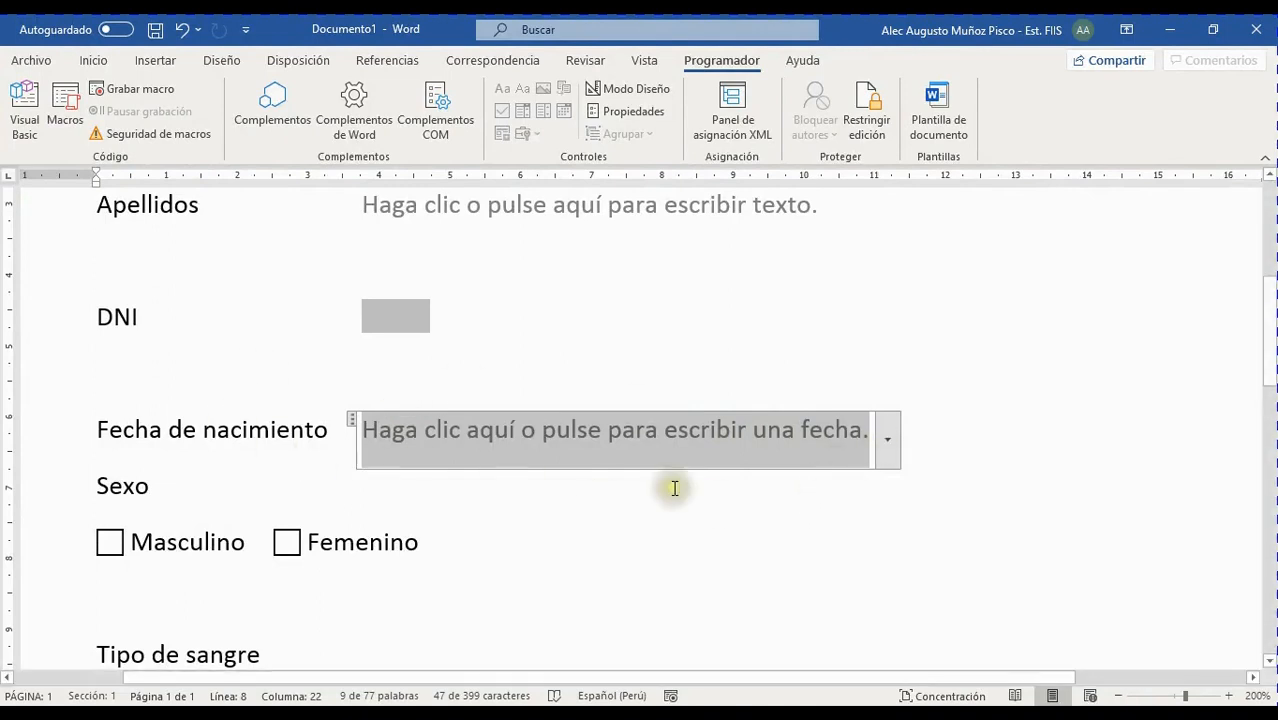
pyautogui.click(887, 441)
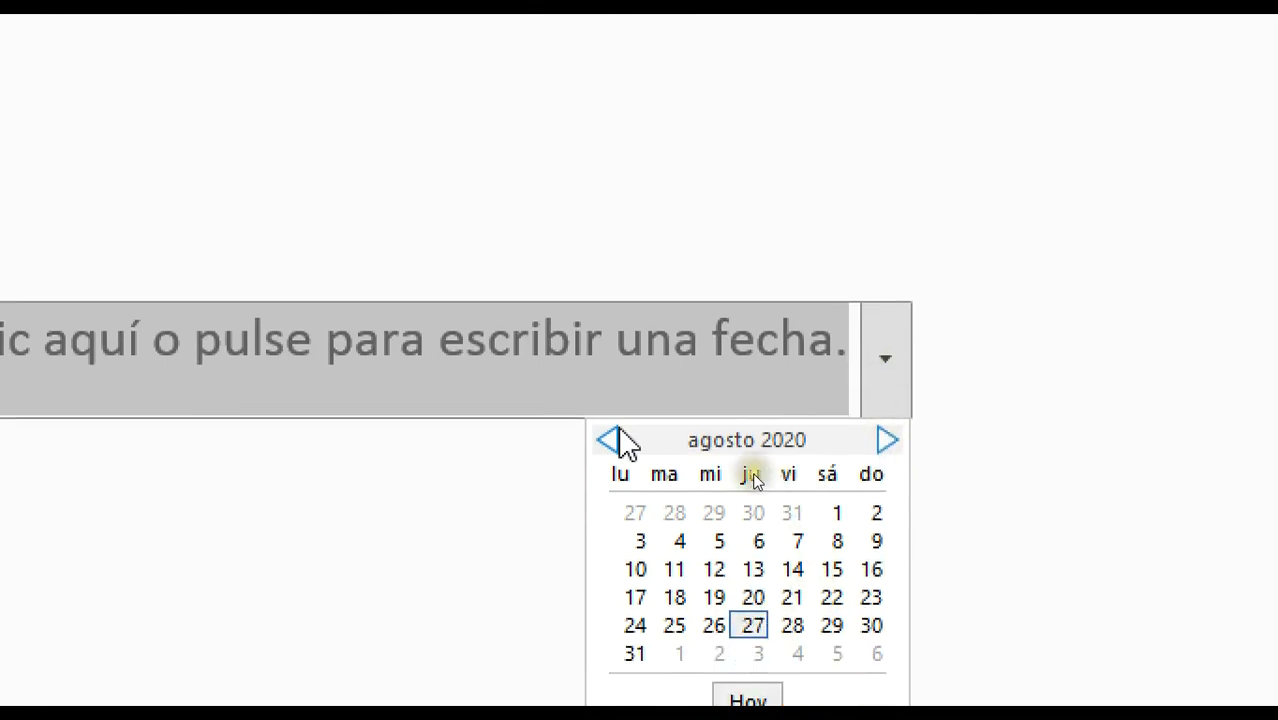
pyautogui.click(609, 438)
pyautogui.click(609, 438)
pyautogui.click(609, 438)
pyautogui.click(609, 438)
pyautogui.click(609, 438)
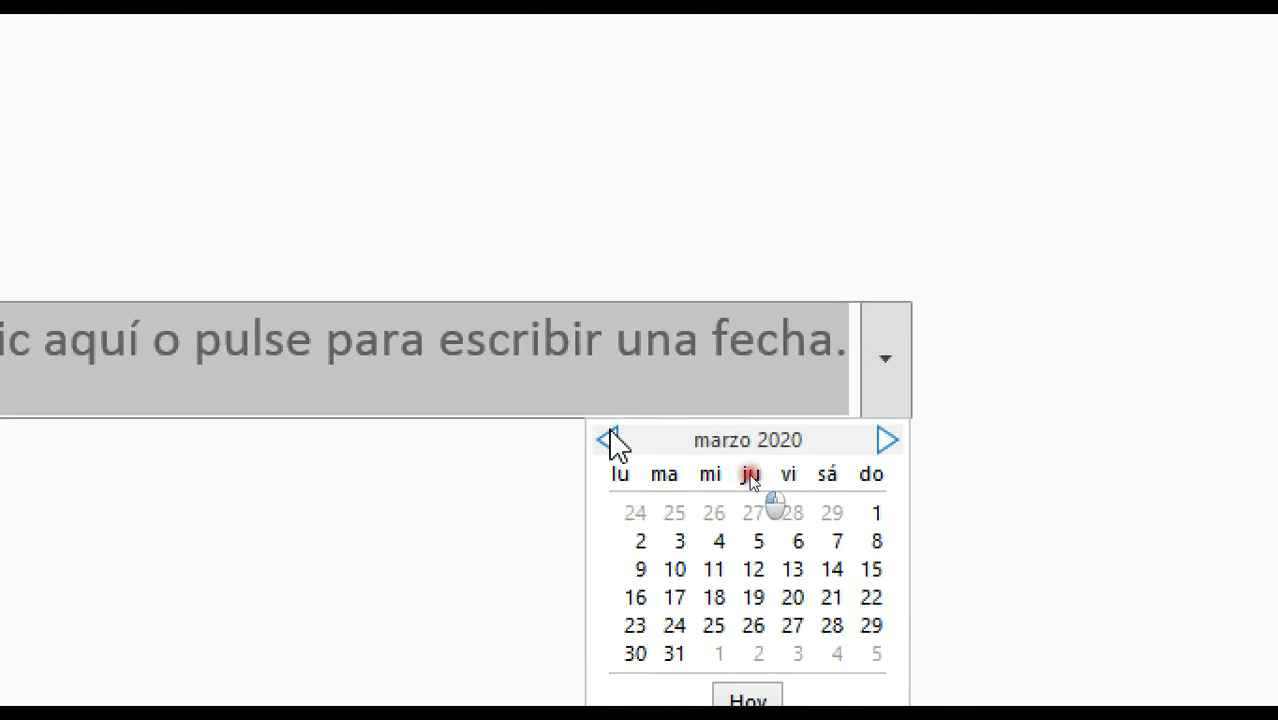
pyautogui.click(609, 438)
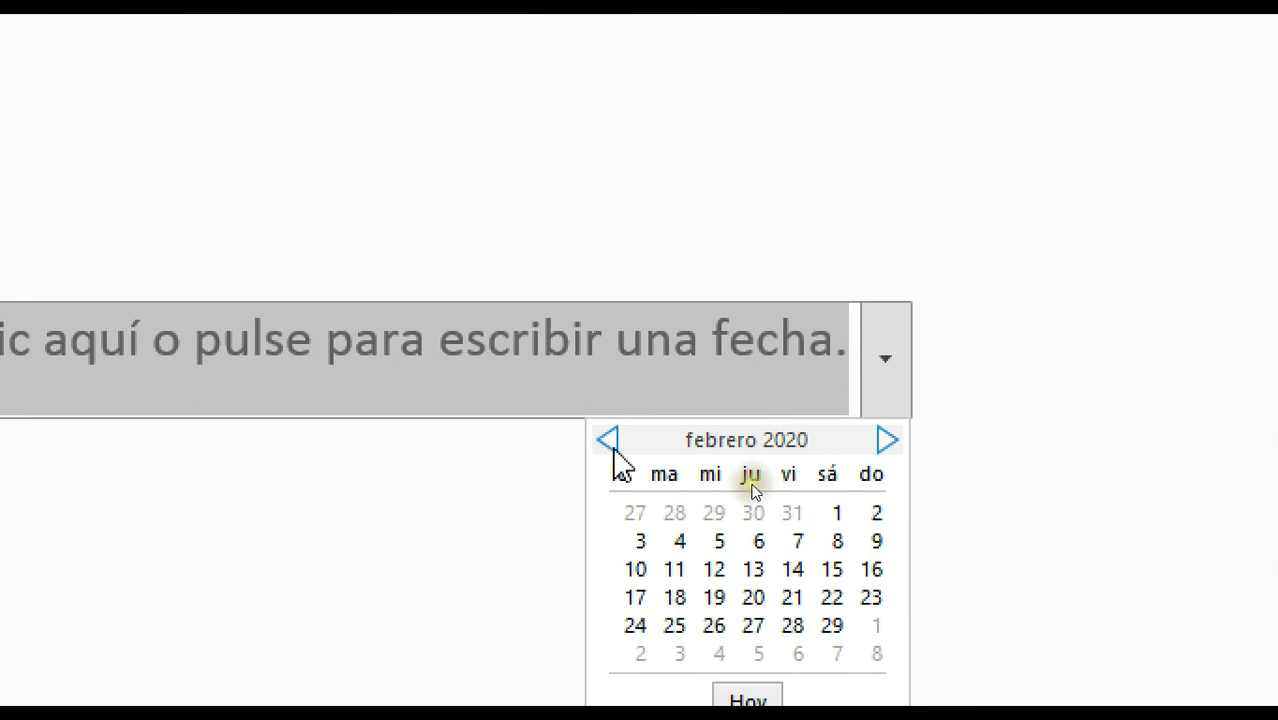
pyautogui.click(609, 438)
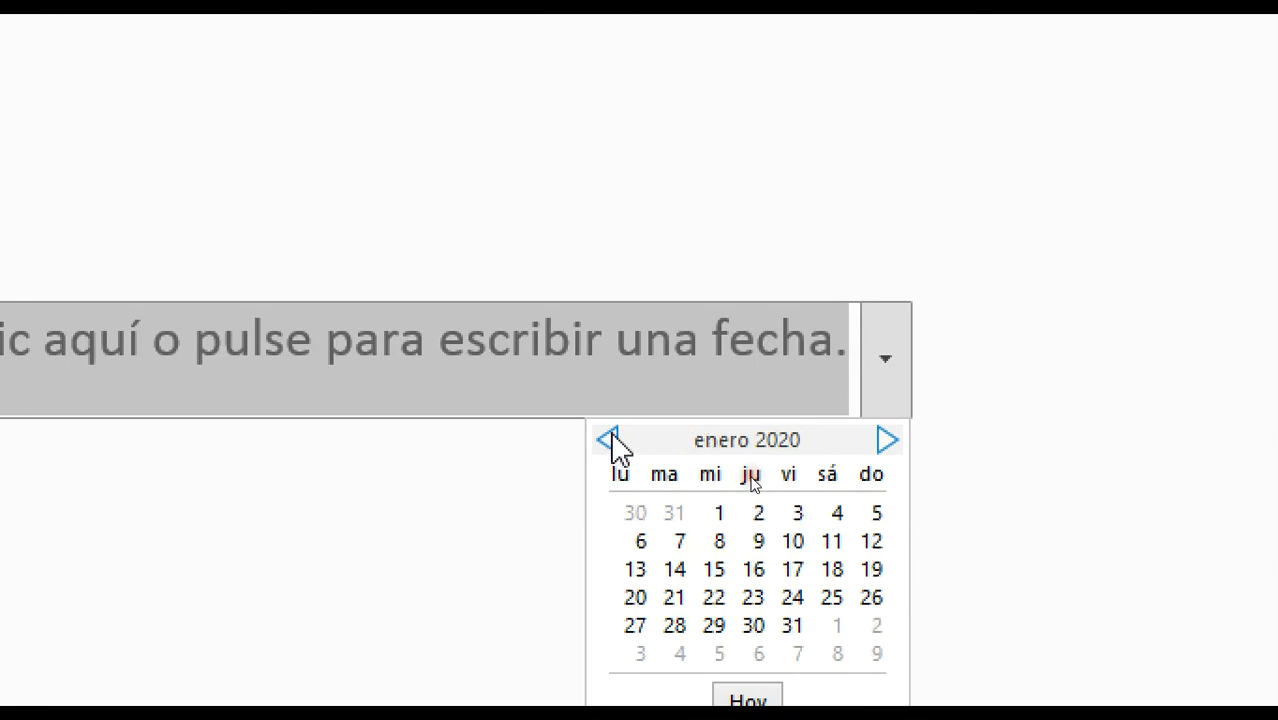
pyautogui.click(609, 438)
pyautogui.click(609, 438)
pyautogui.click(609, 438)
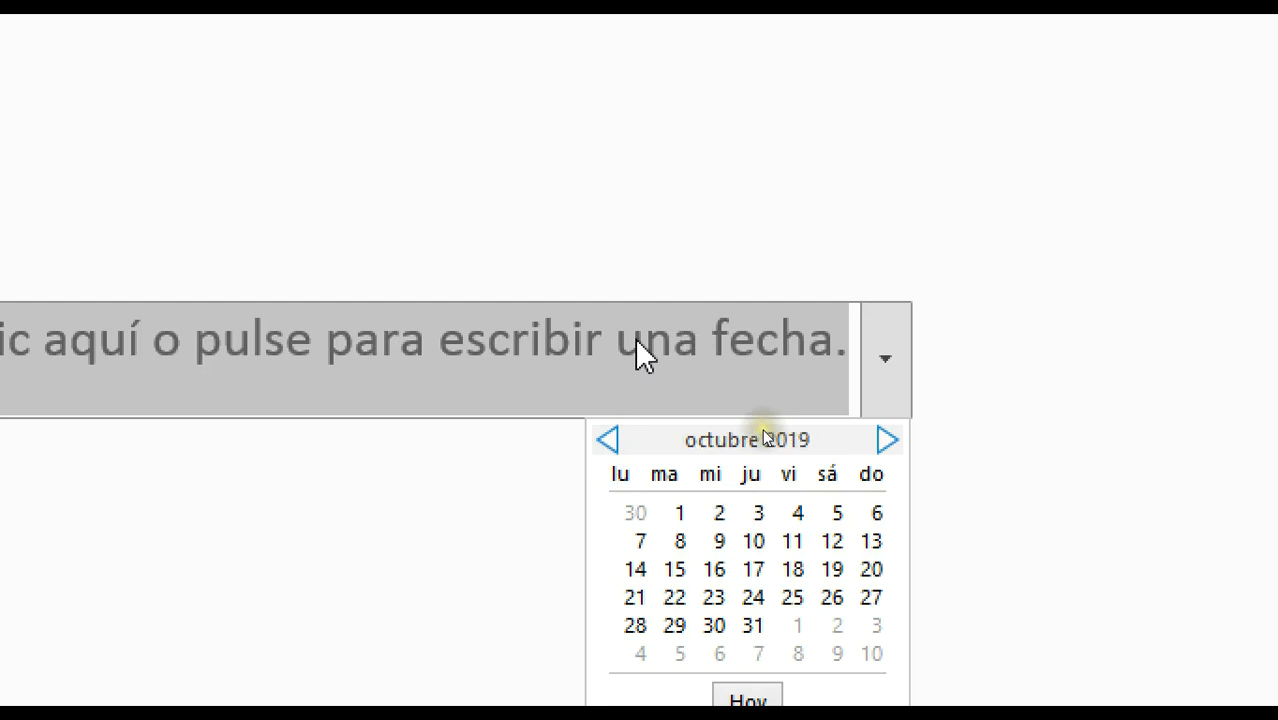
pyautogui.click(764, 428)
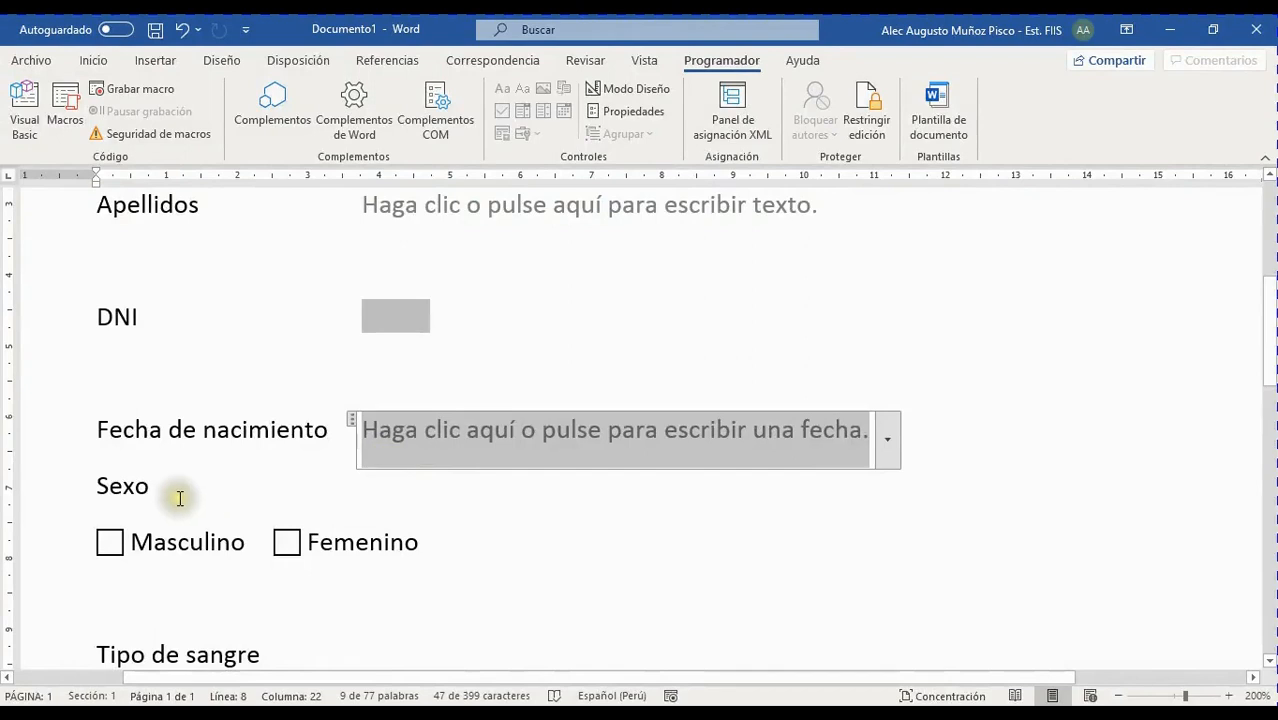
pyautogui.click(189, 541)
pyautogui.scroll(-2, 200, 527)
pyautogui.scroll(2, 207, 515)
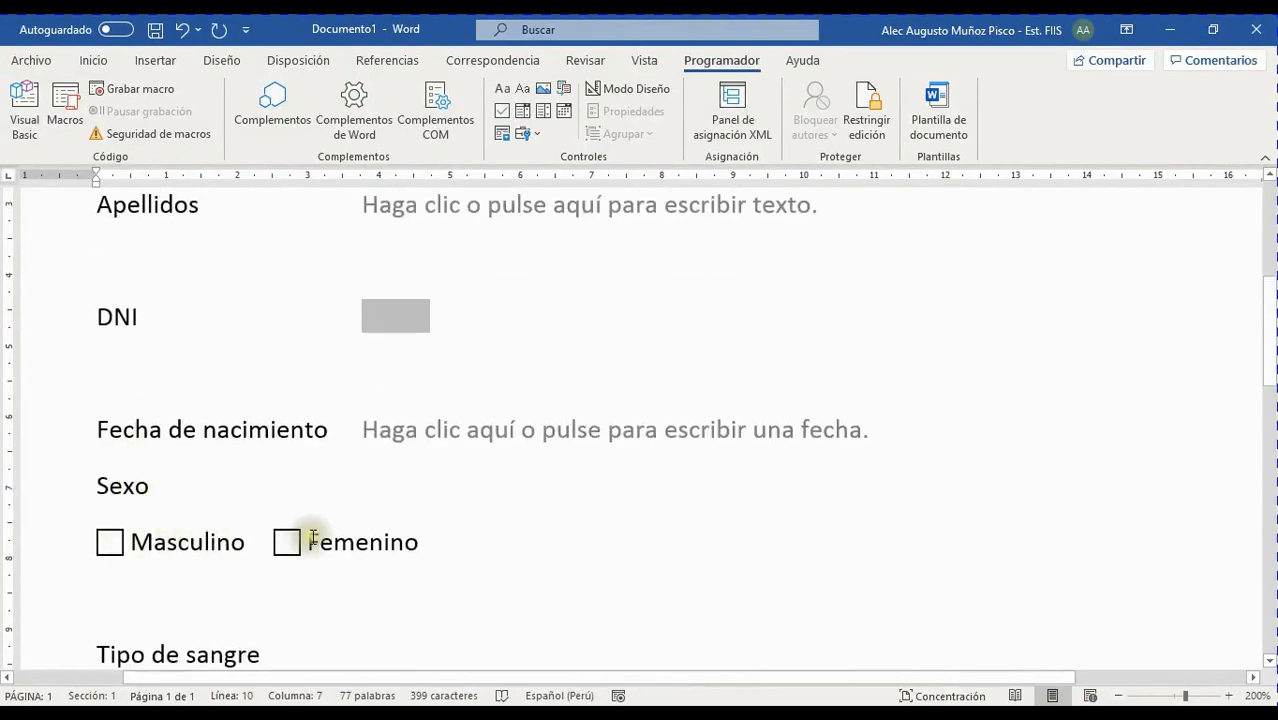
pyautogui.click(383, 540)
pyautogui.click(253, 536)
pyautogui.click(493, 534)
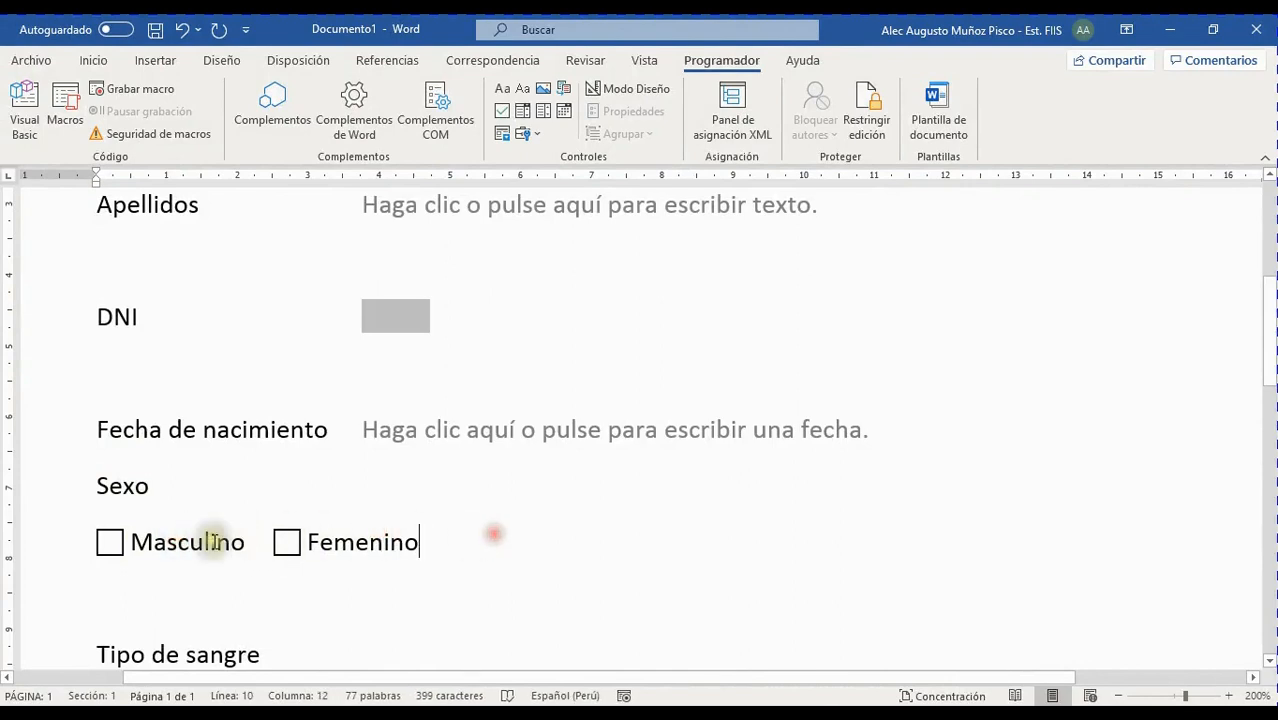
pyautogui.click(152, 533)
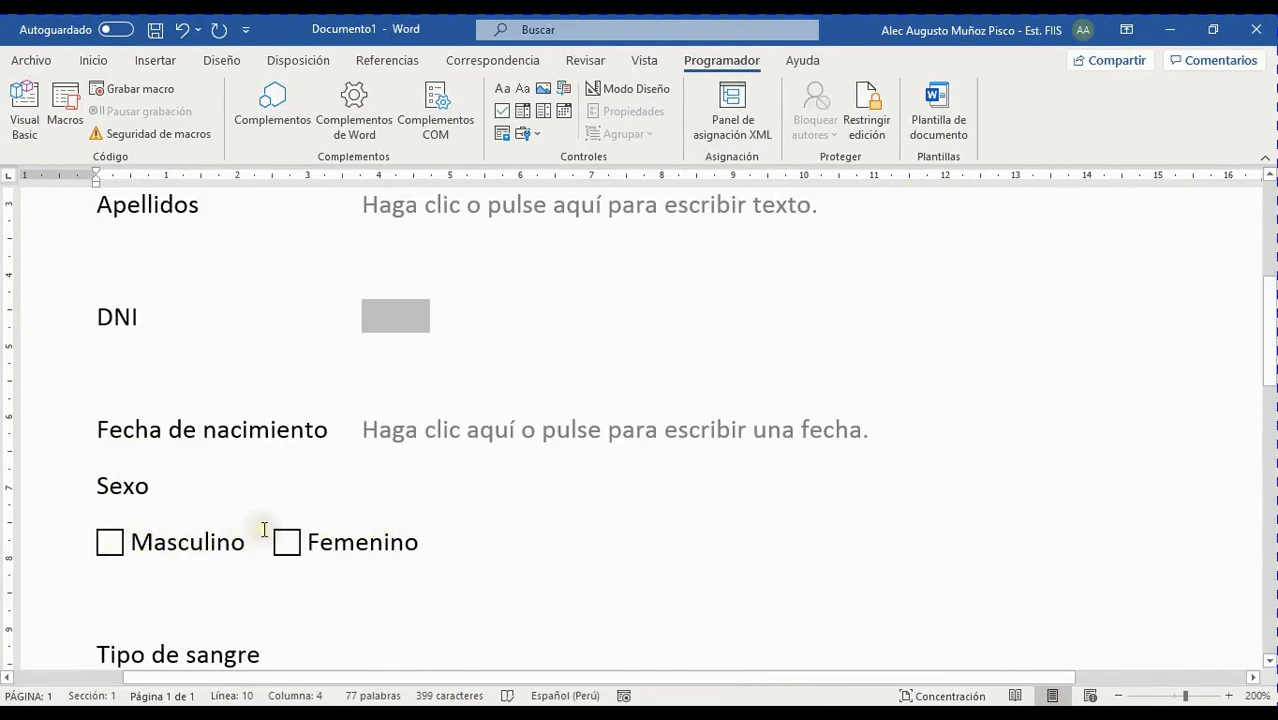
pyautogui.scroll(-2, 331, 485)
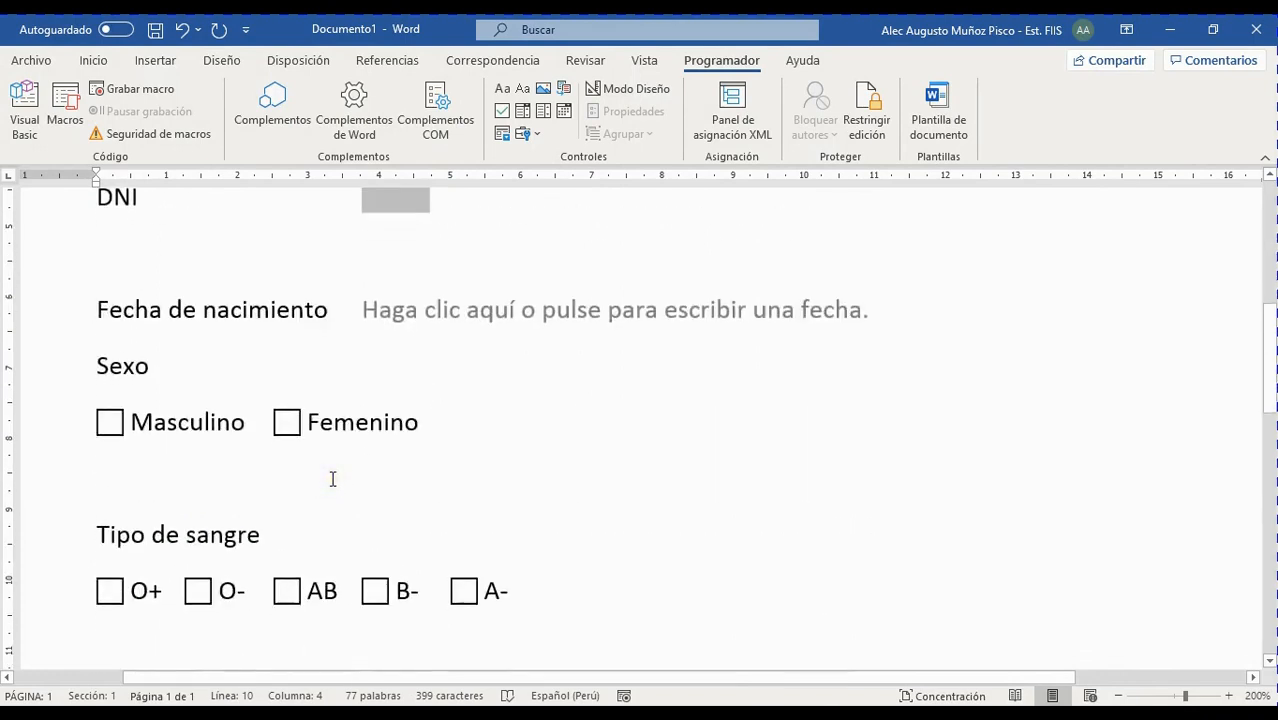
pyautogui.click(238, 428)
pyautogui.click(321, 425)
pyautogui.click(191, 415)
pyautogui.click(347, 426)
pyautogui.click(183, 427)
pyautogui.click(349, 422)
pyautogui.click(222, 422)
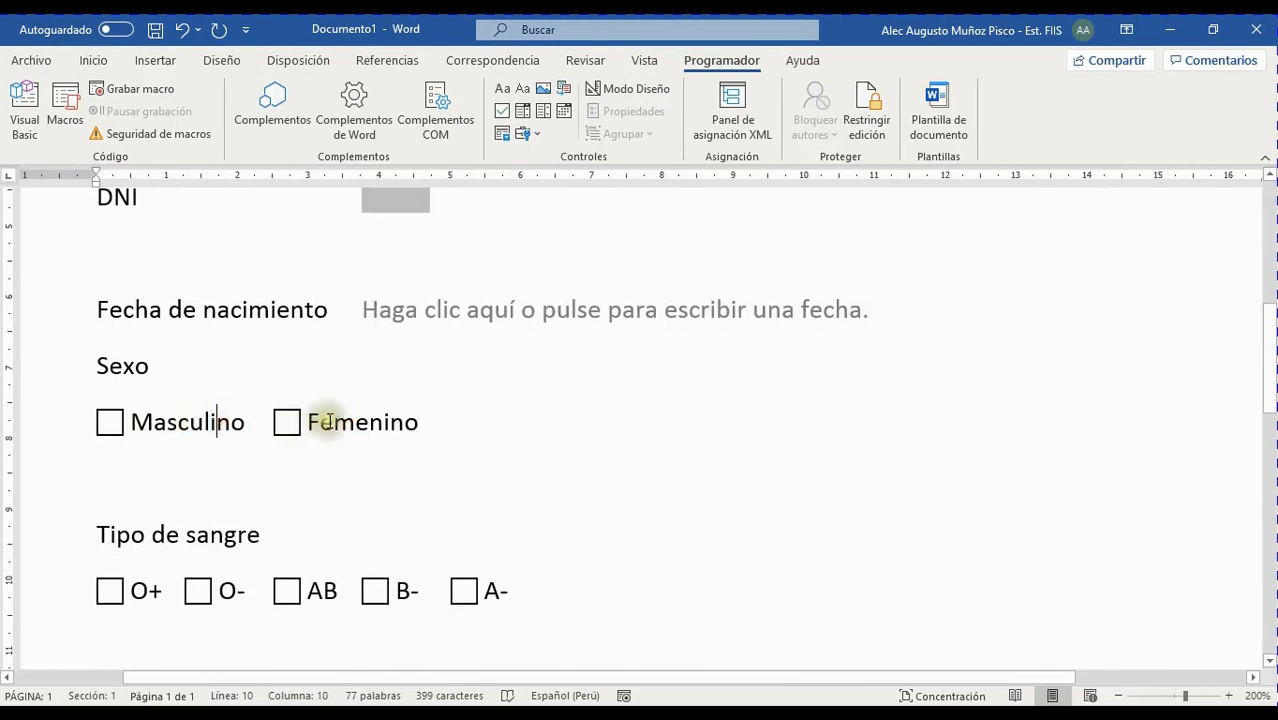
pyautogui.click(325, 422)
pyautogui.click(315, 428)
pyautogui.click(183, 428)
pyautogui.click(347, 426)
pyautogui.click(175, 421)
pyautogui.scroll(-3, 326, 520)
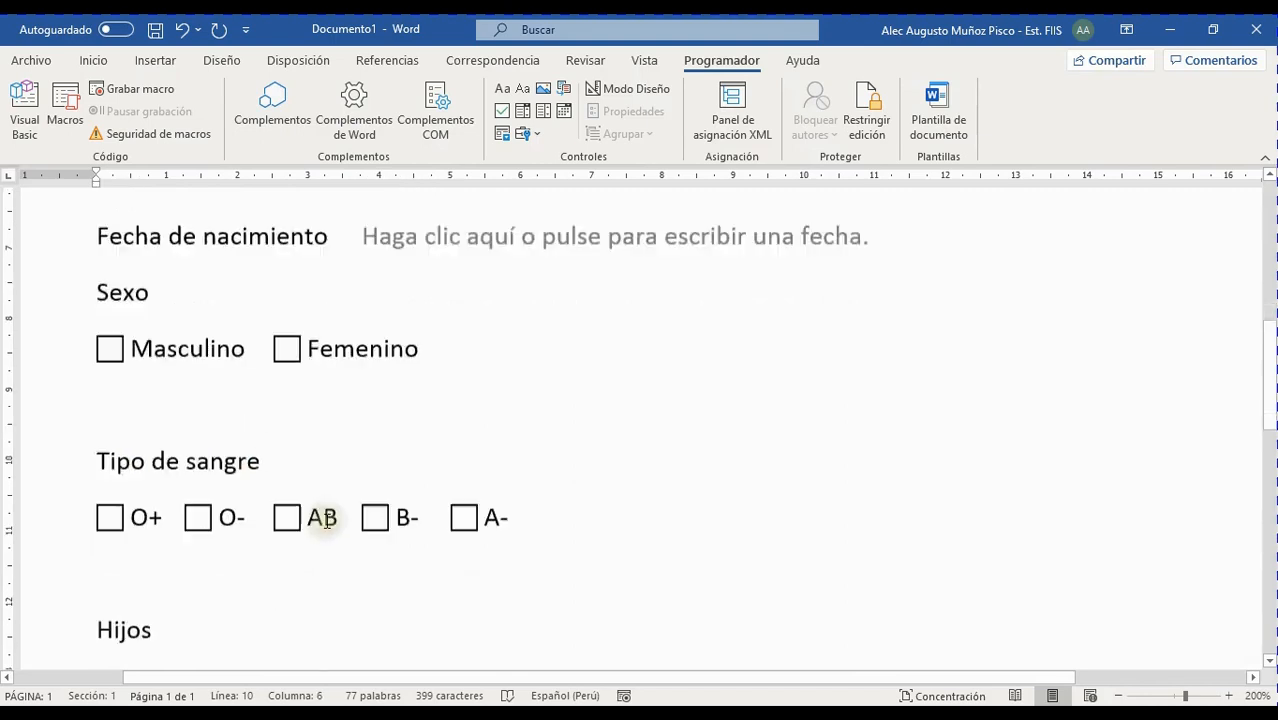
pyautogui.scroll(2, 334, 494)
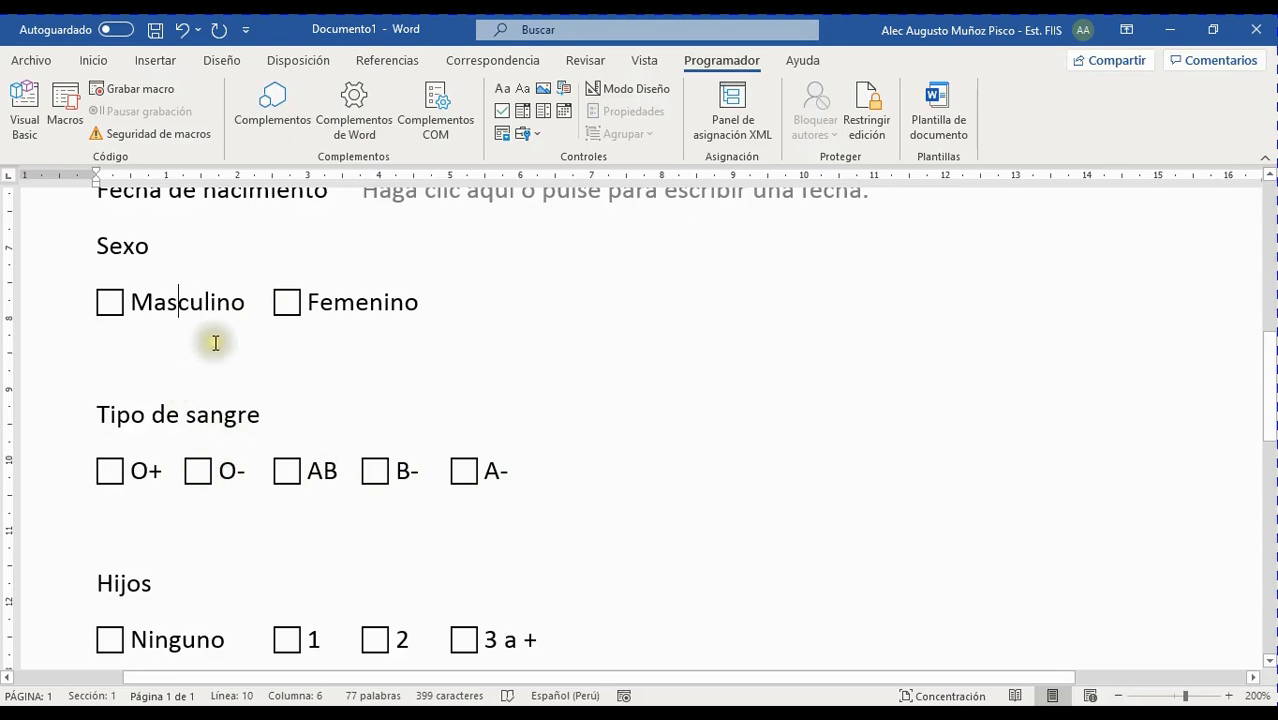
pyautogui.scroll(-1, 478, 507)
pyautogui.scroll(3, 475, 505)
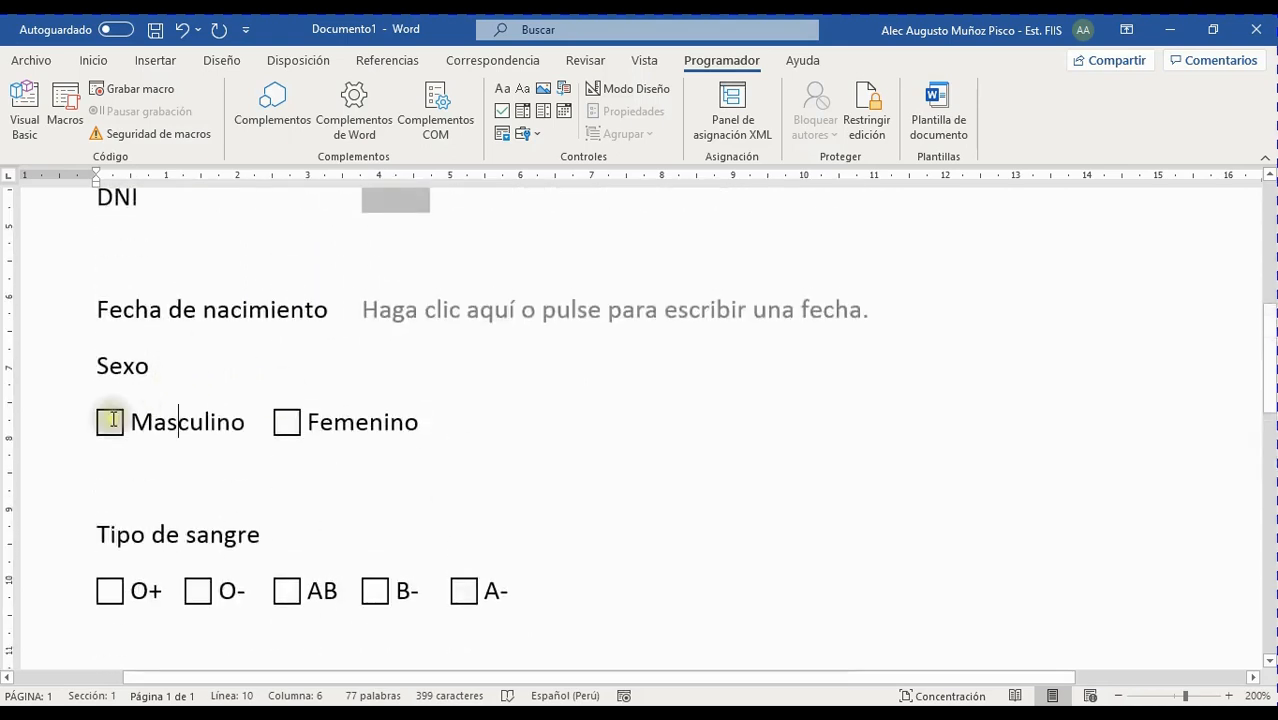
pyautogui.click(421, 422)
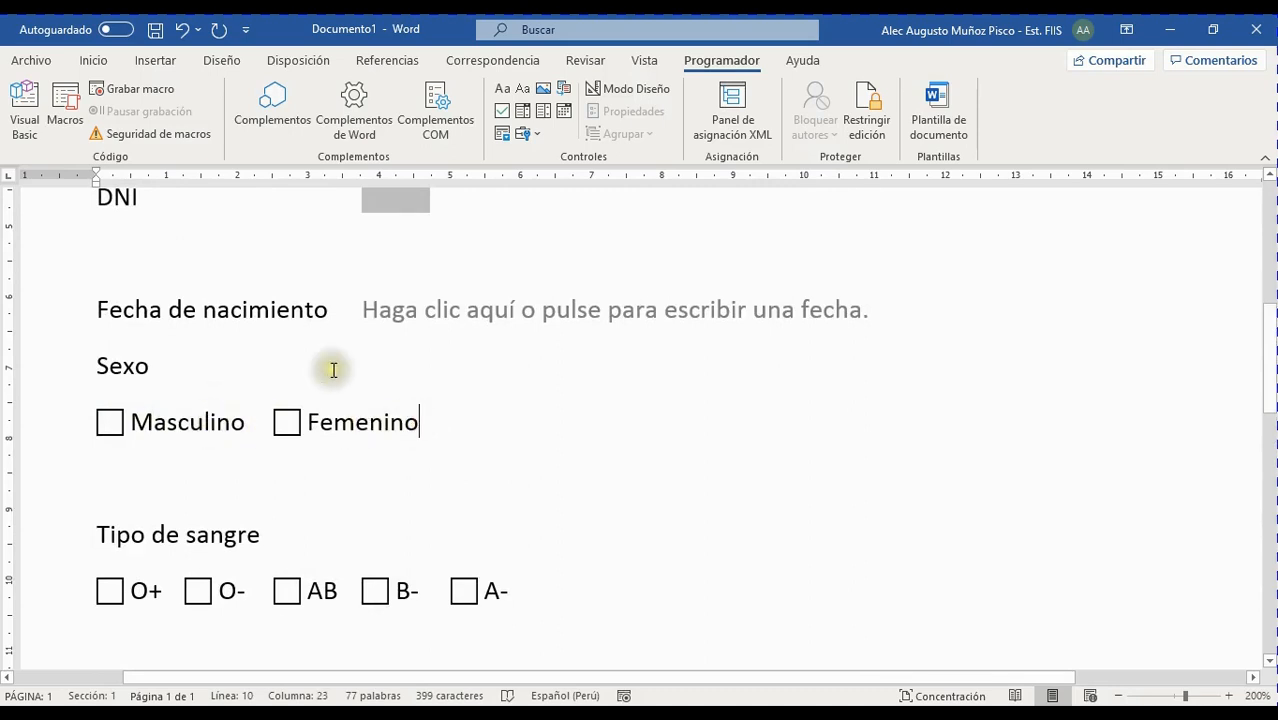
pyautogui.click(538, 135)
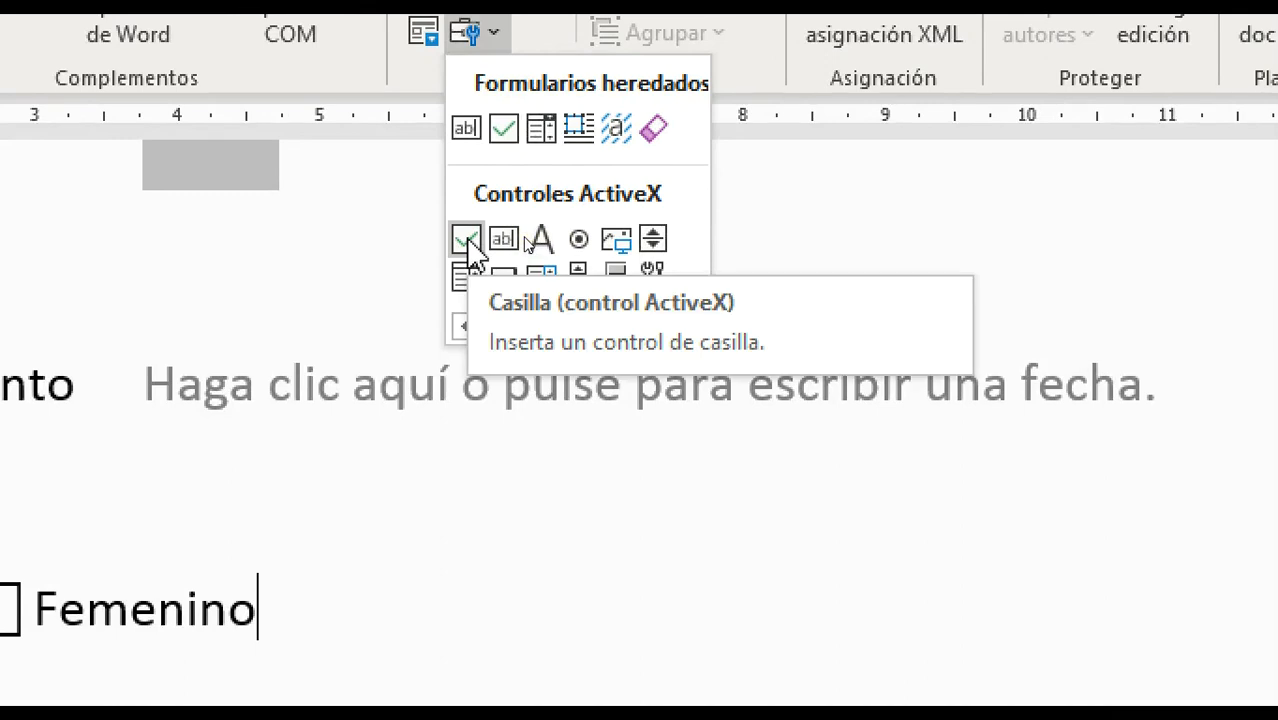
pyautogui.click(422, 246)
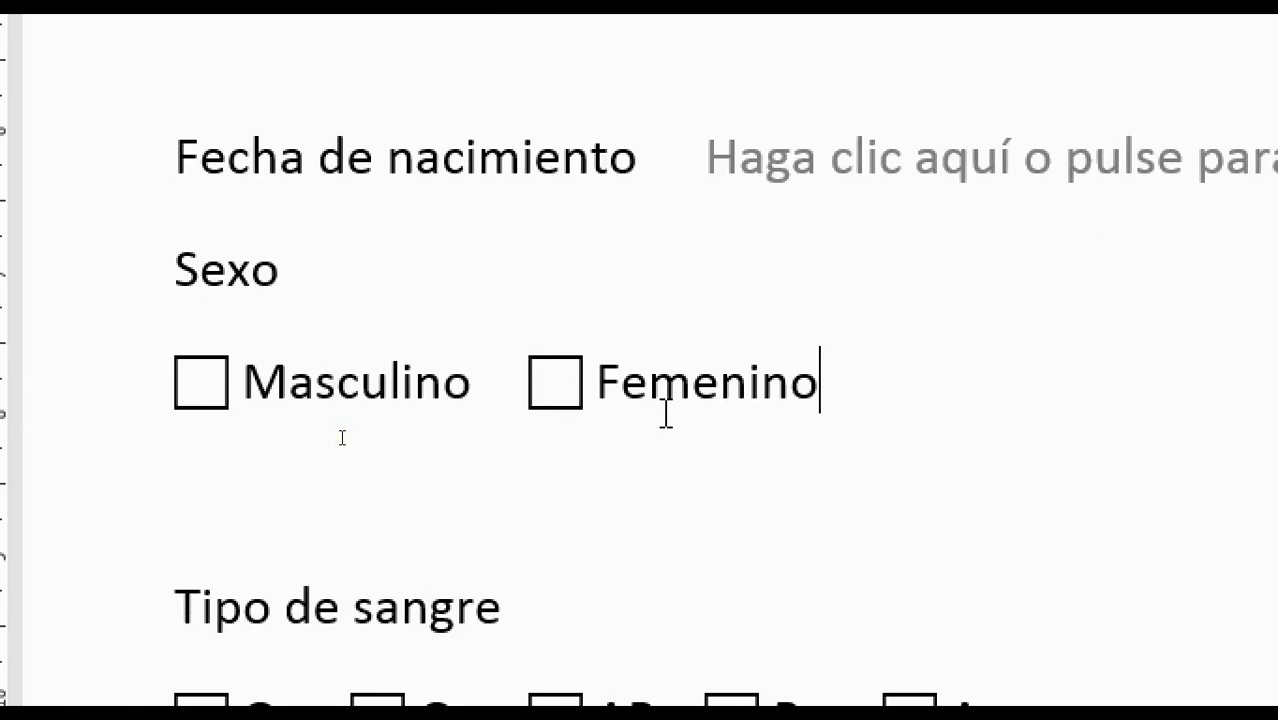
pyautogui.click(342, 438)
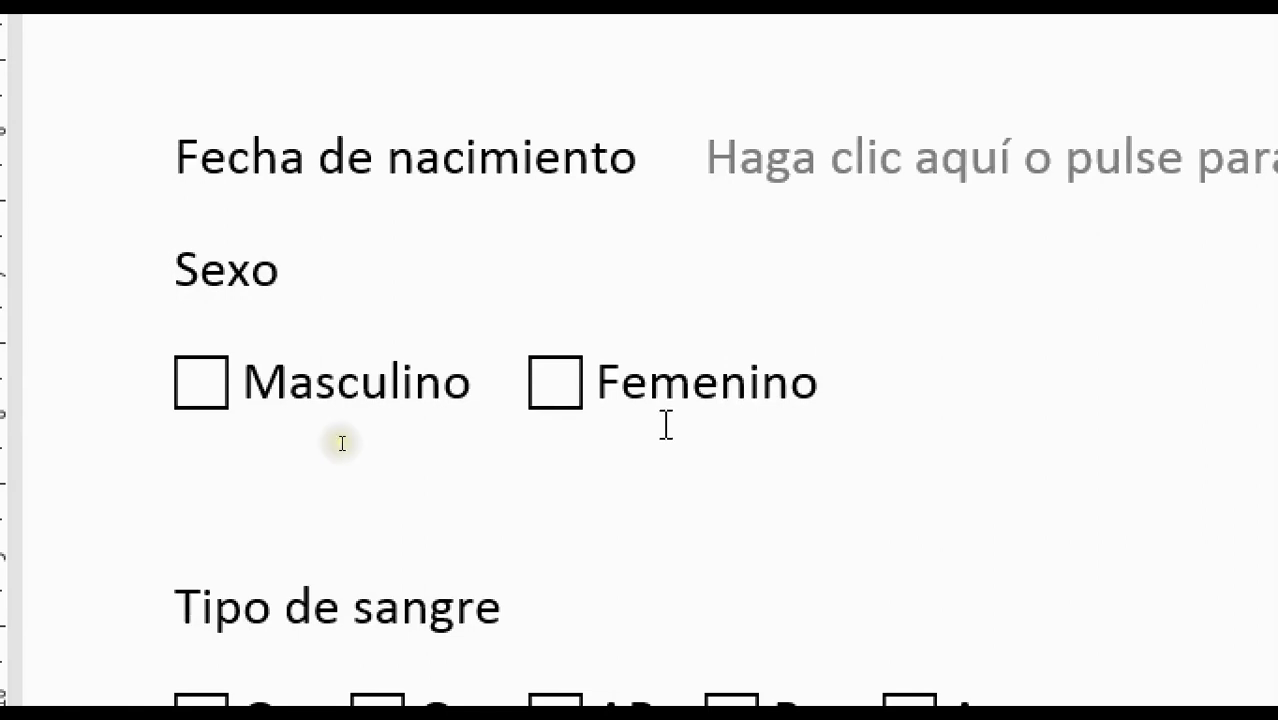
pyautogui.click(328, 457)
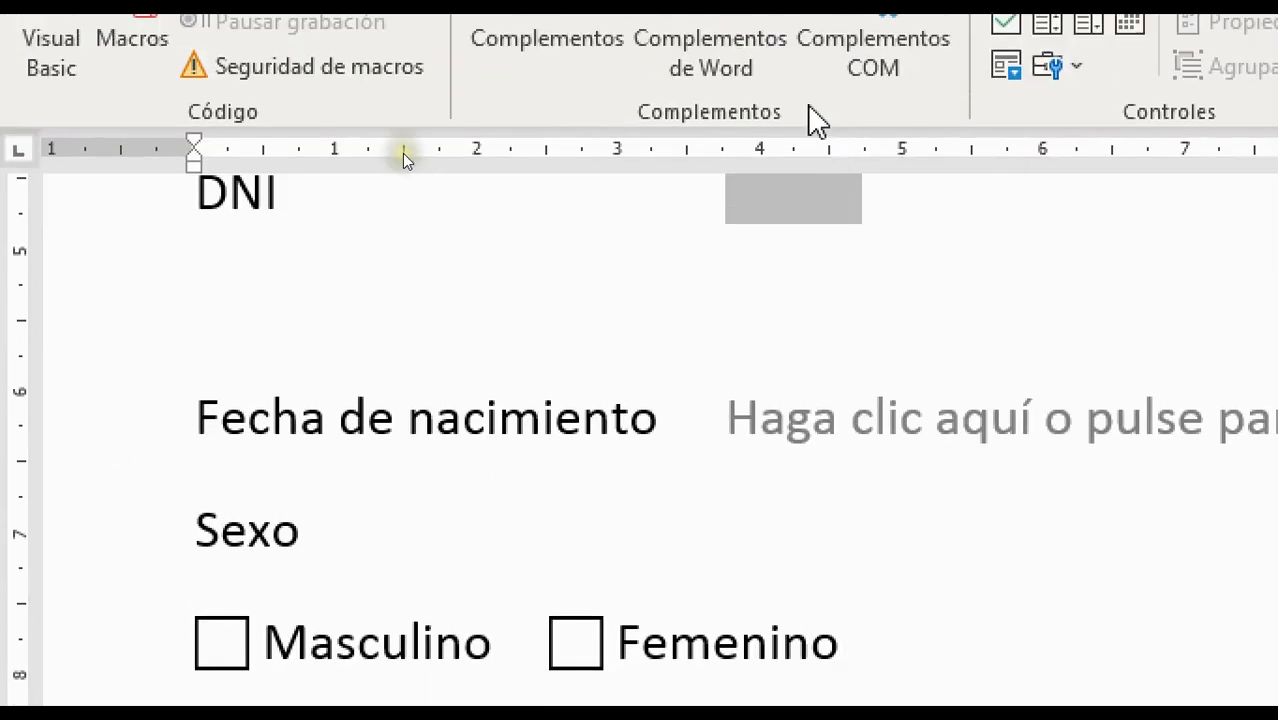
pyautogui.click(1074, 72)
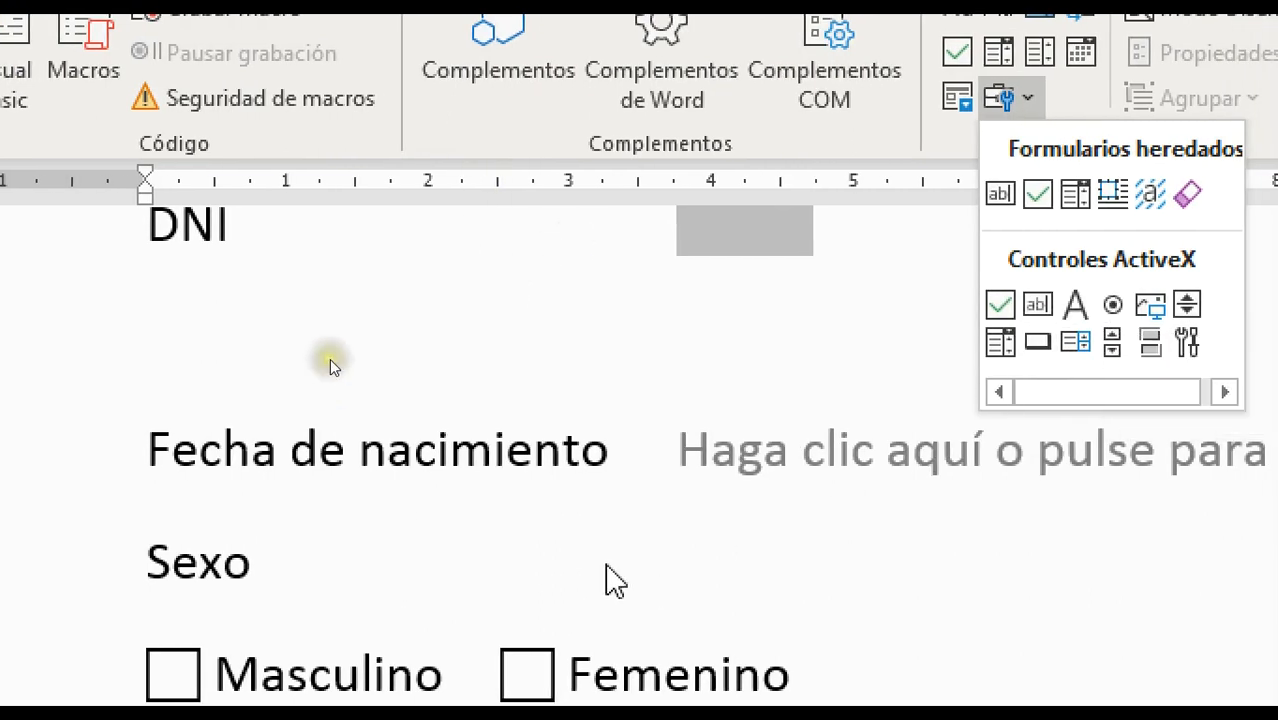
pyautogui.click(365, 335)
pyautogui.scroll(-5, 280, 354)
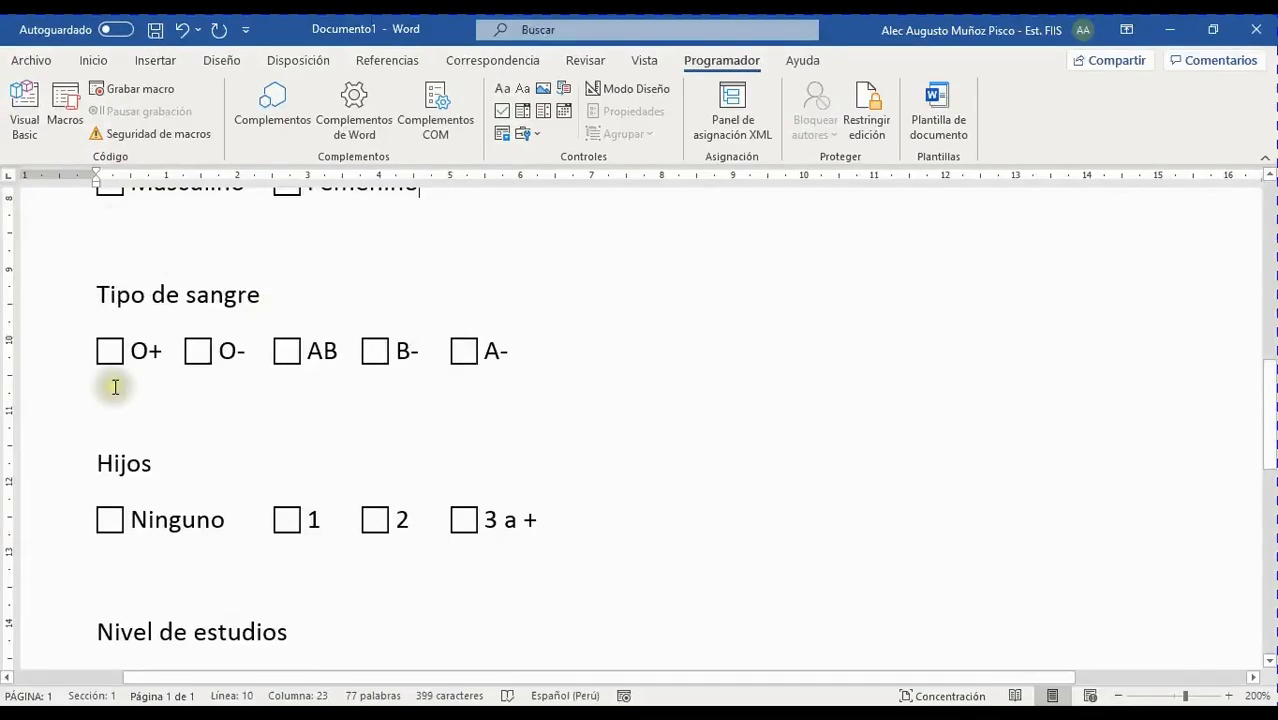
pyautogui.scroll(5, 185, 362)
pyautogui.scroll(2, 318, 375)
pyautogui.scroll(-2, 317, 374)
# Backspace away the Masculino and Femenino labels and their checkboxes under Sexo
pyautogui.click(203, 422)
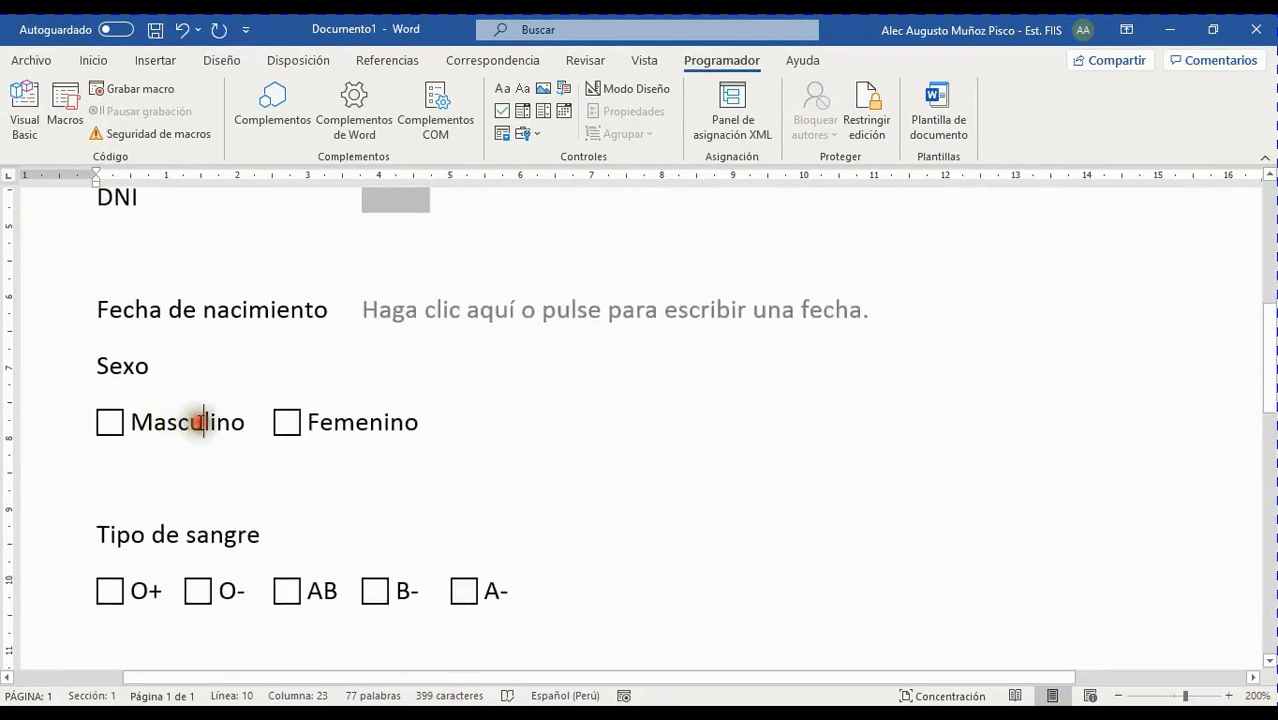
pyautogui.click(391, 422)
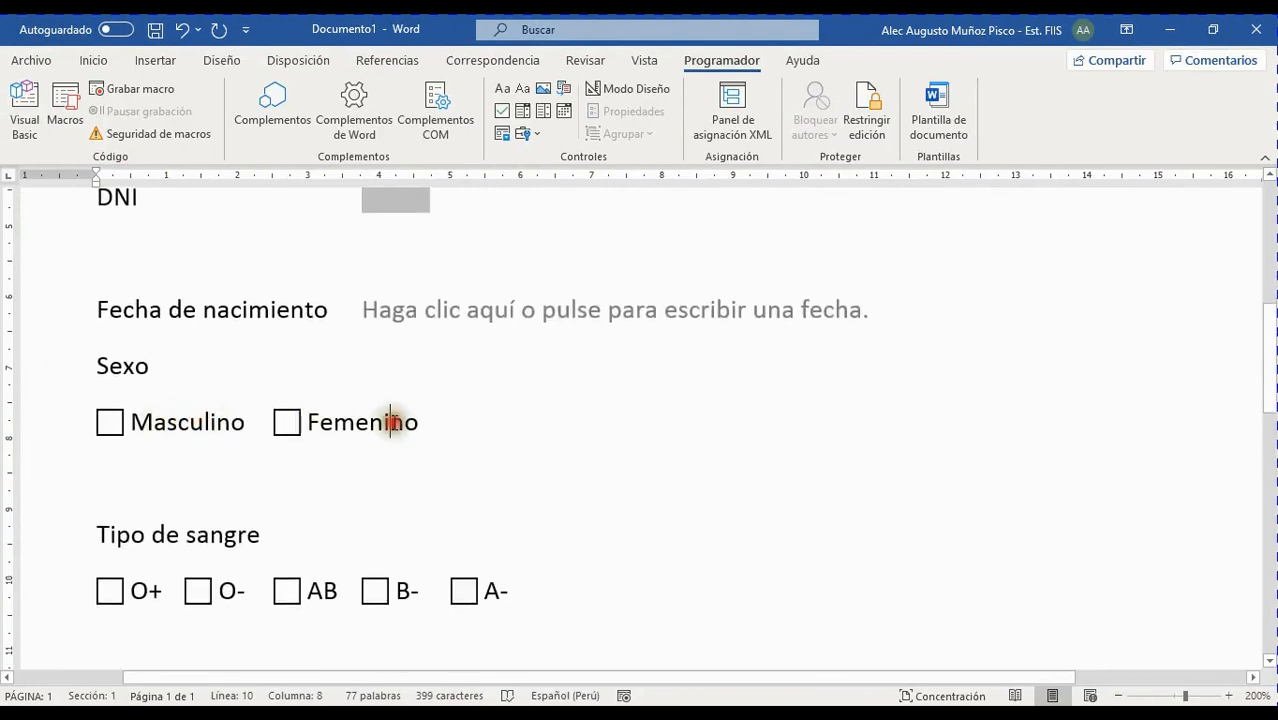
pyautogui.doubleClick(153, 422)
pyautogui.doubleClick(337, 422)
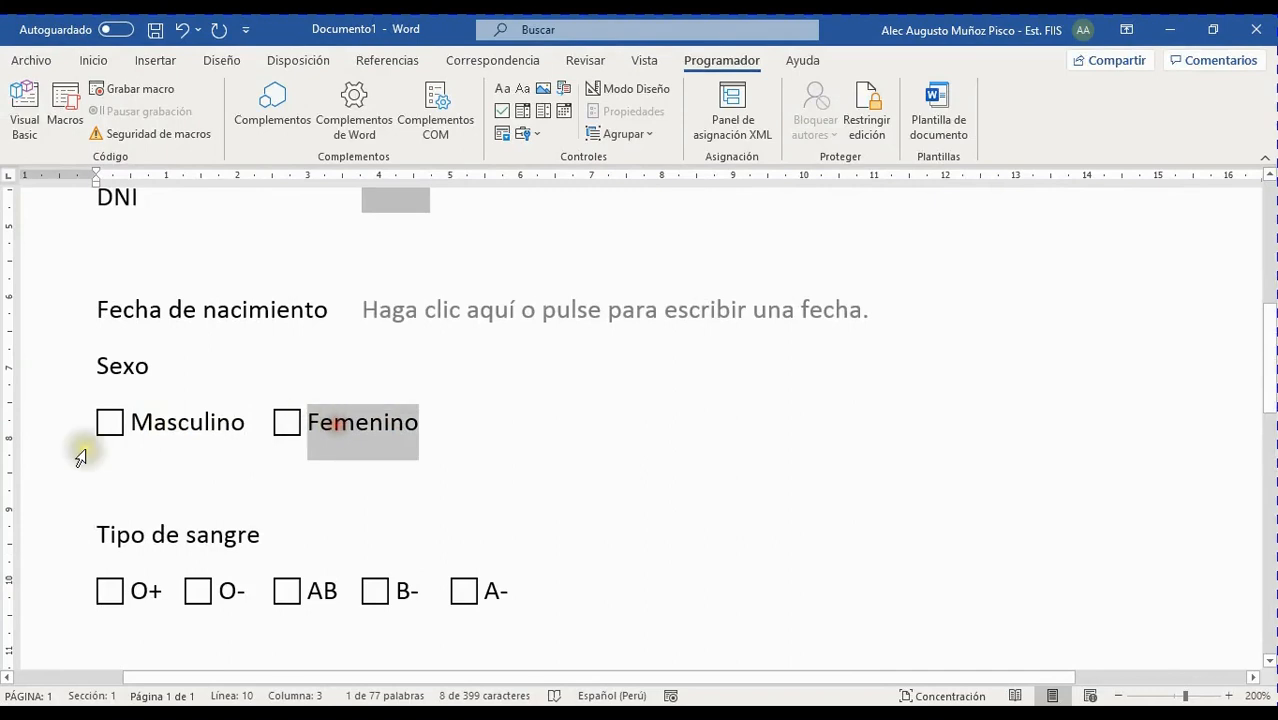
pyautogui.doubleClick(163, 424)
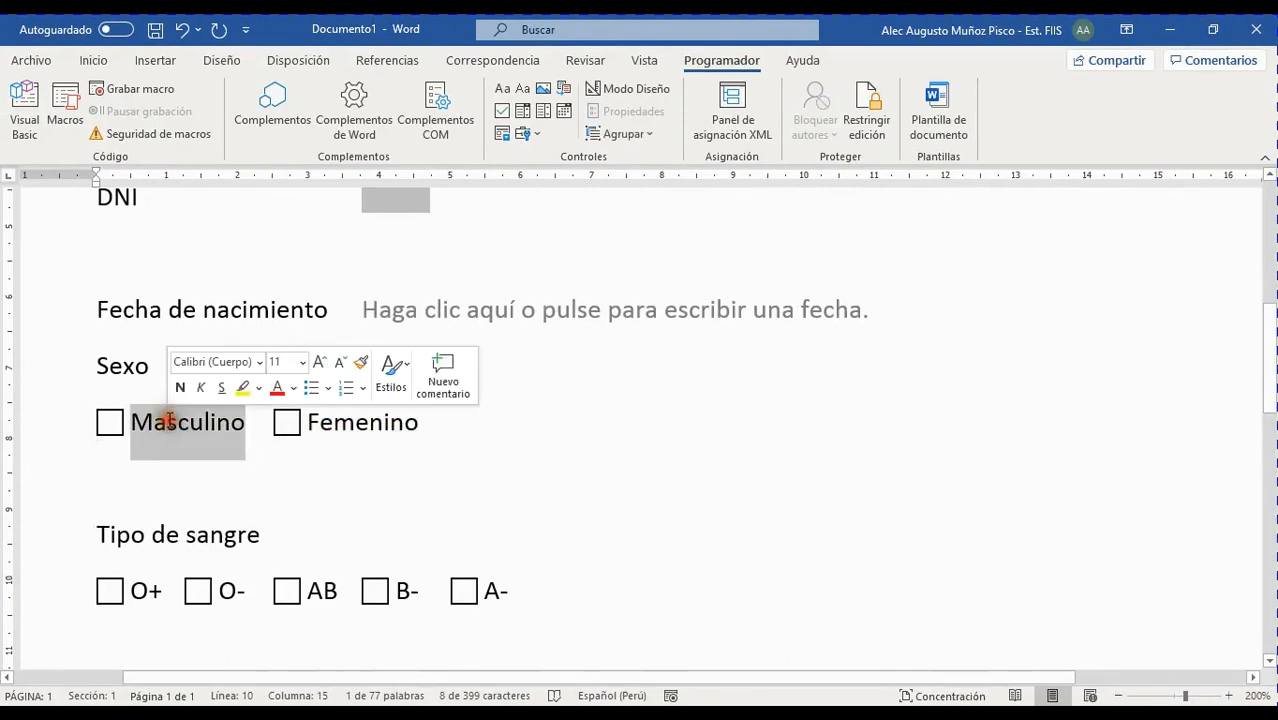
pyautogui.doubleClick(363, 428)
pyautogui.click(442, 424)
pyautogui.press('BackSpace')
pyautogui.press('BackSpace')
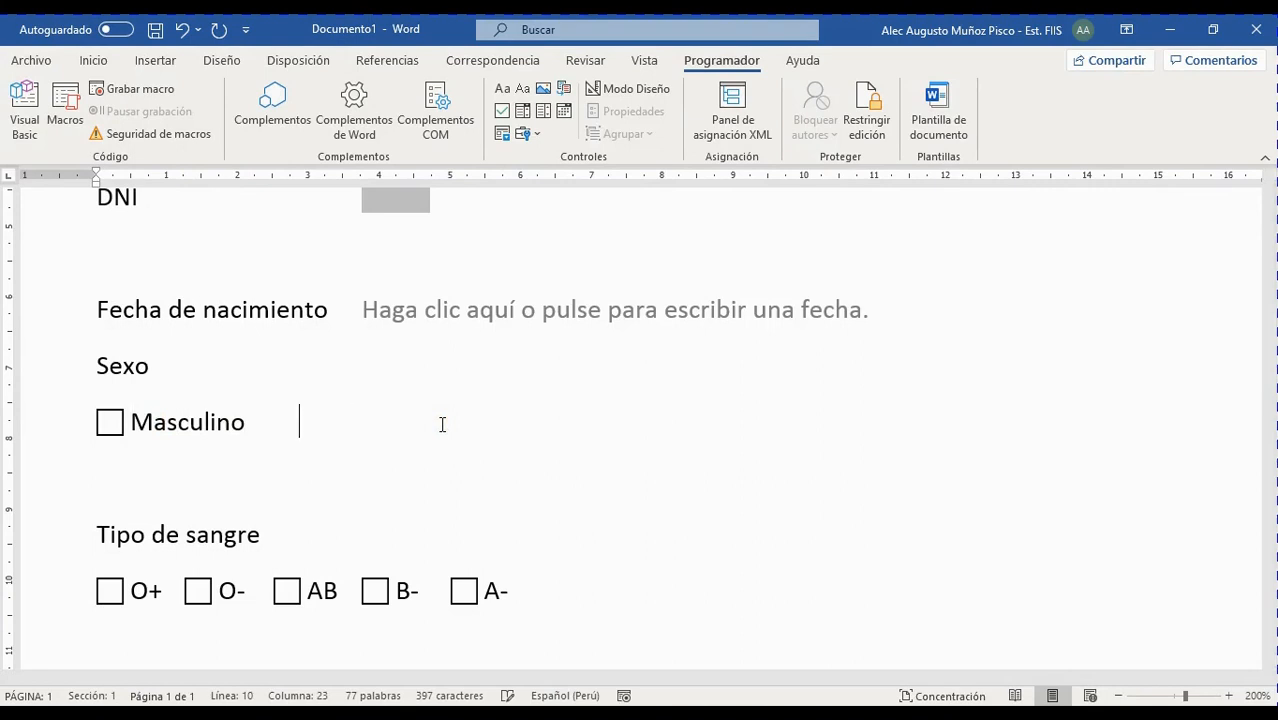
pyautogui.press('BackSpace')
pyautogui.press('BackSpace')
pyautogui.press('BackSpace')
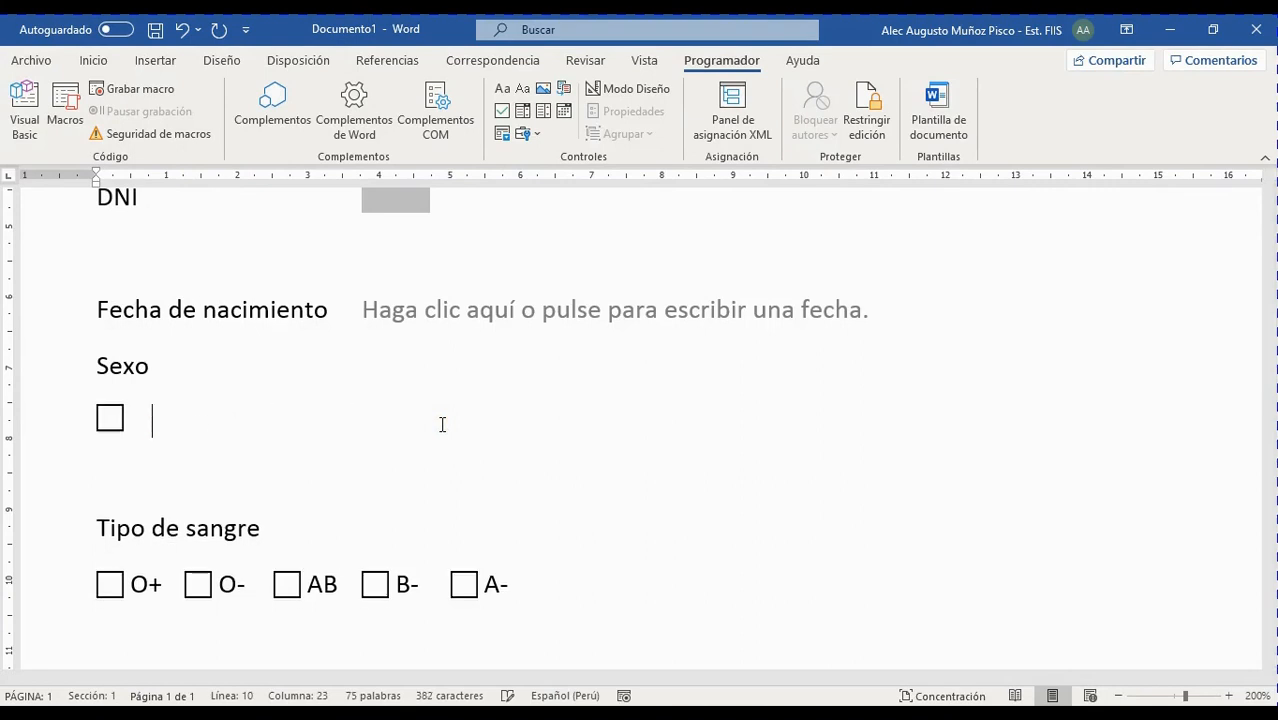
pyautogui.press('BackSpace')
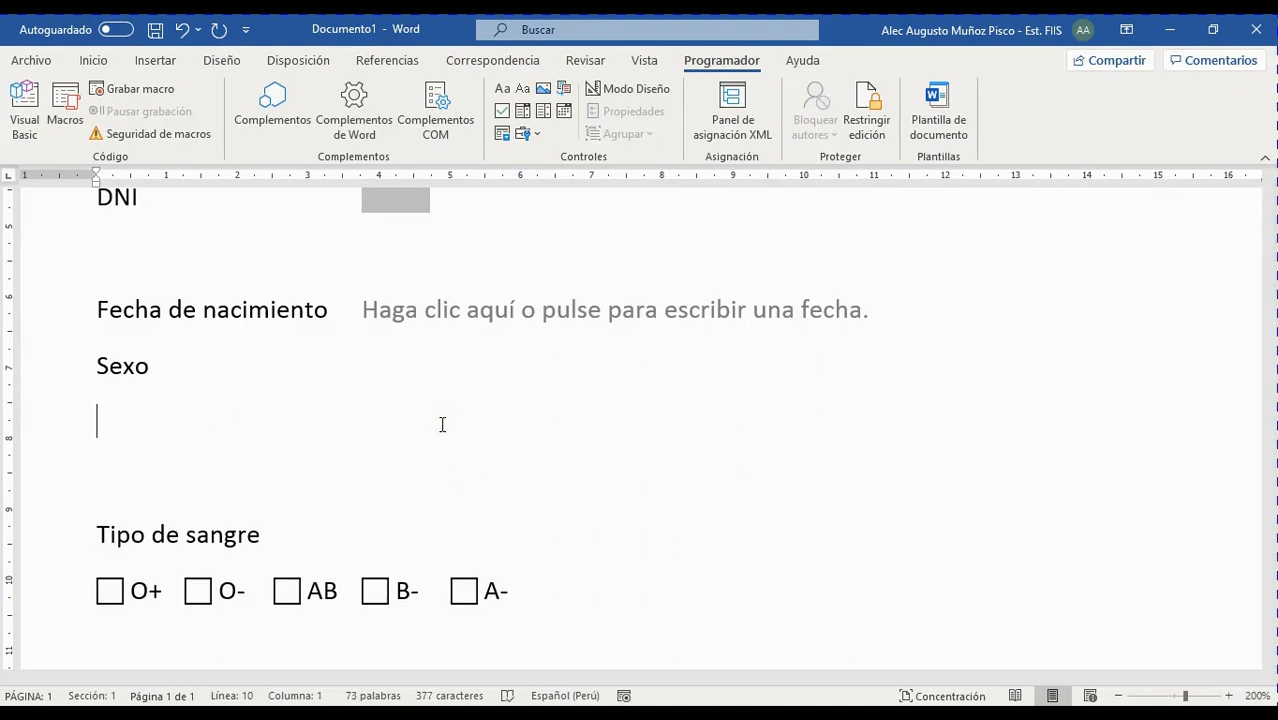
pyautogui.click(537, 134)
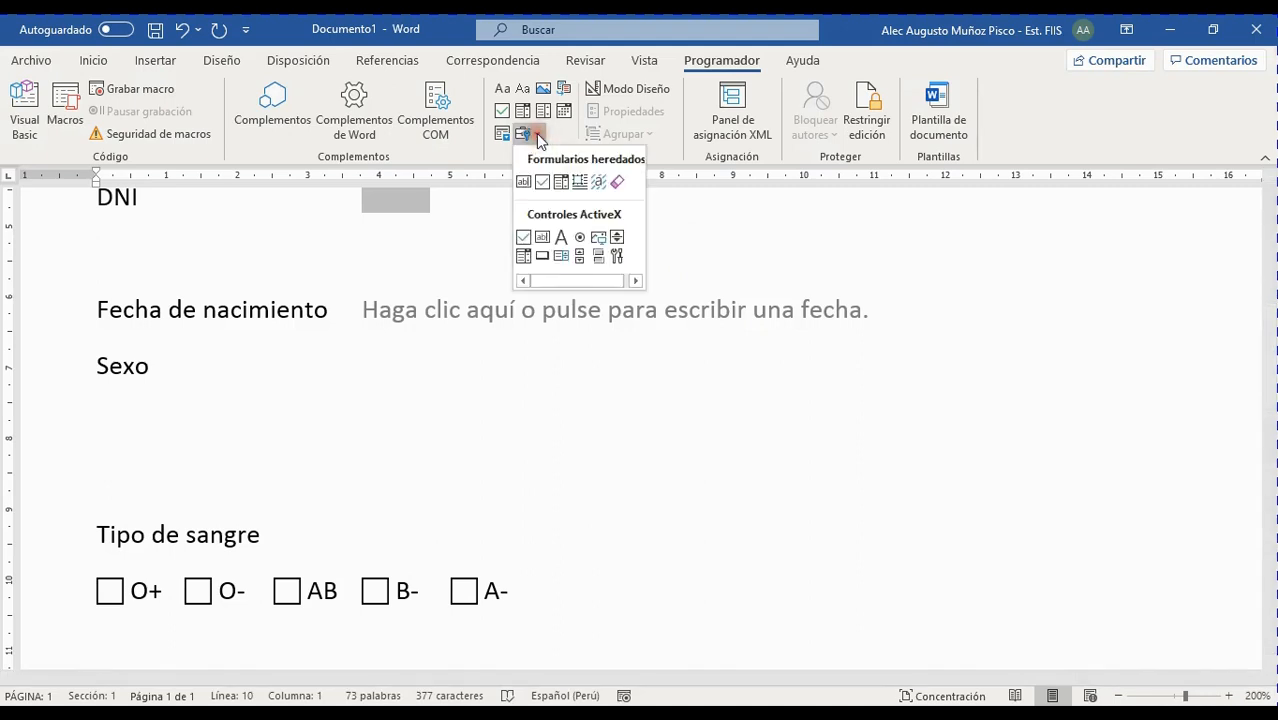
# Place two ActiveX option buttons from the legacy controls palette next to each other under Sexo
pyautogui.click(580, 238)
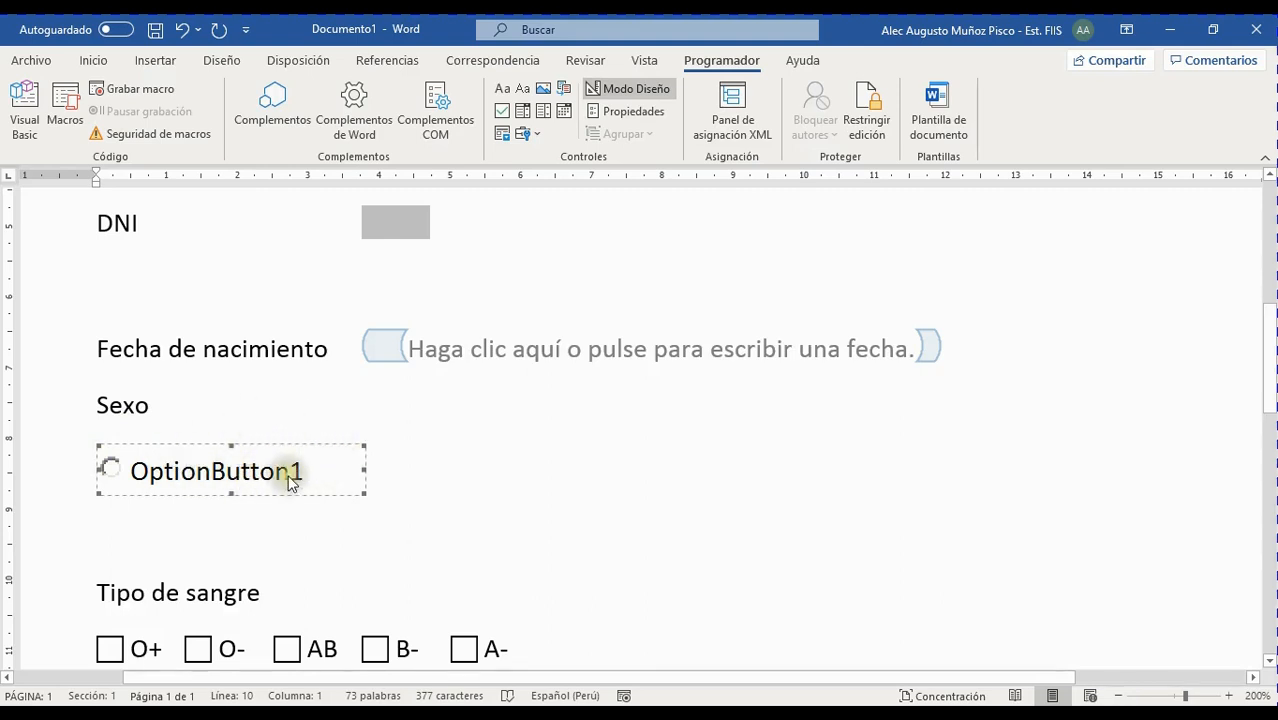
pyautogui.click(400, 466)
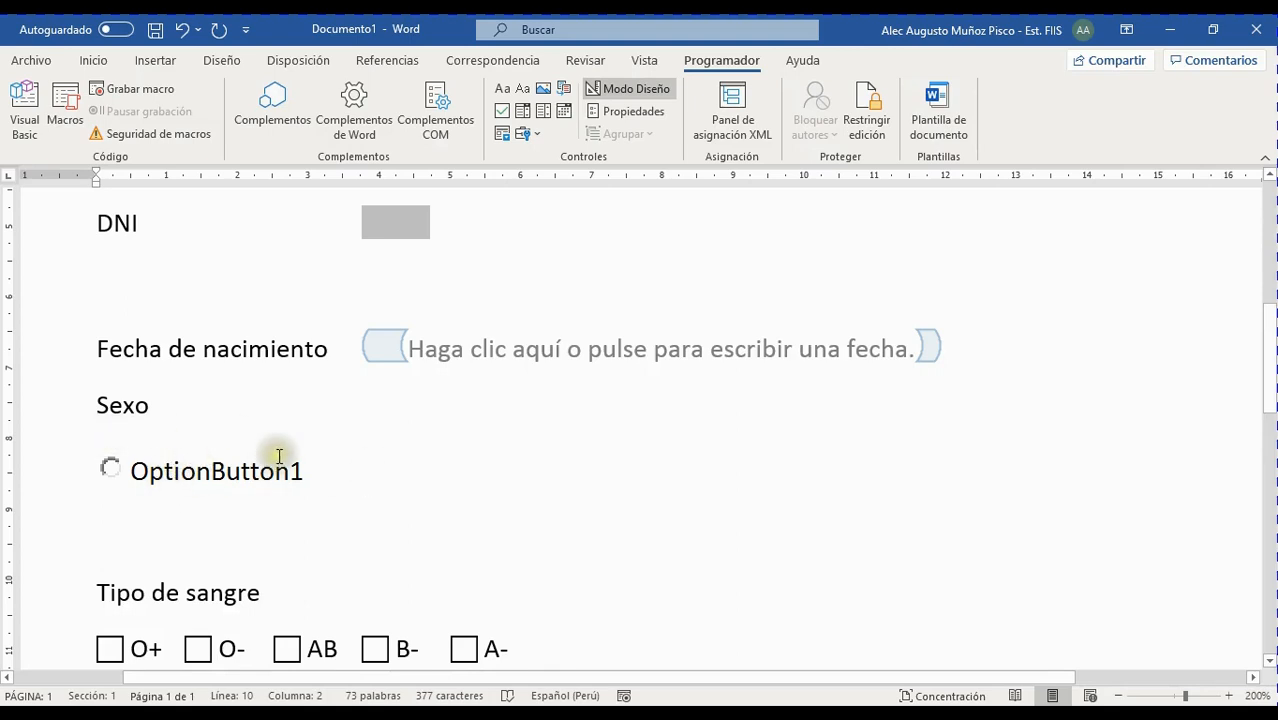
pyautogui.click(603, 96)
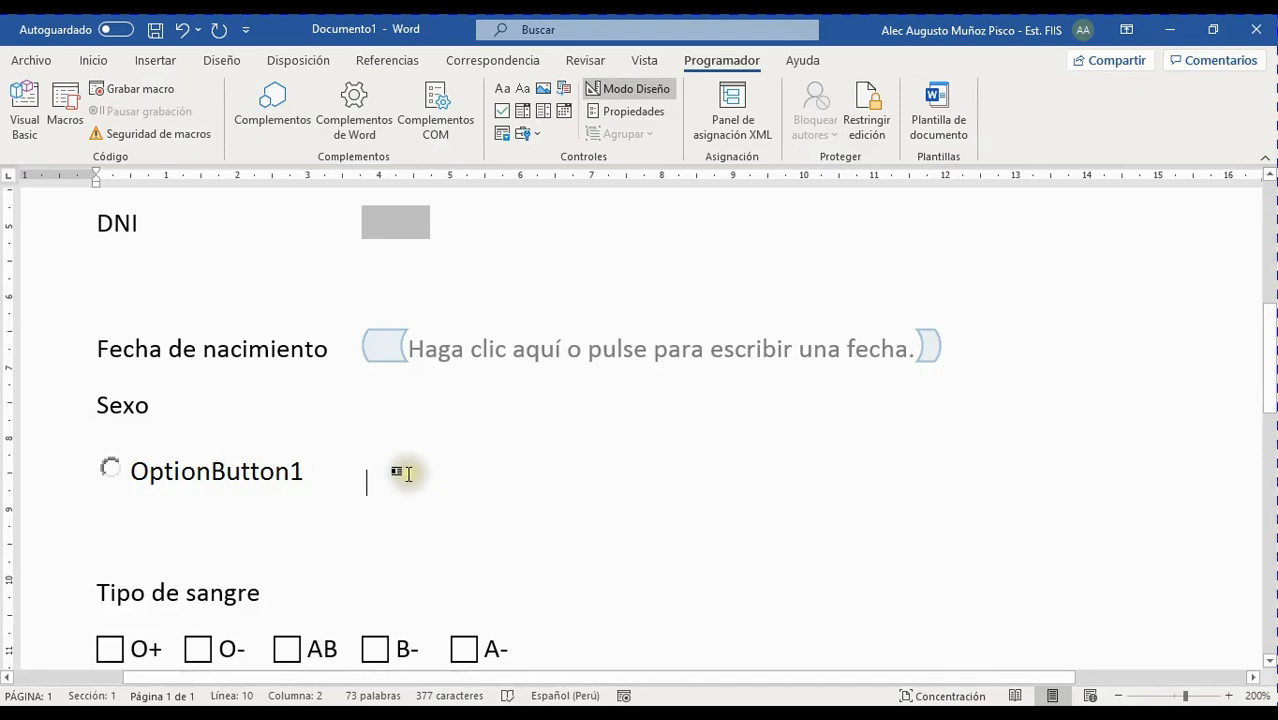
pyautogui.click(536, 134)
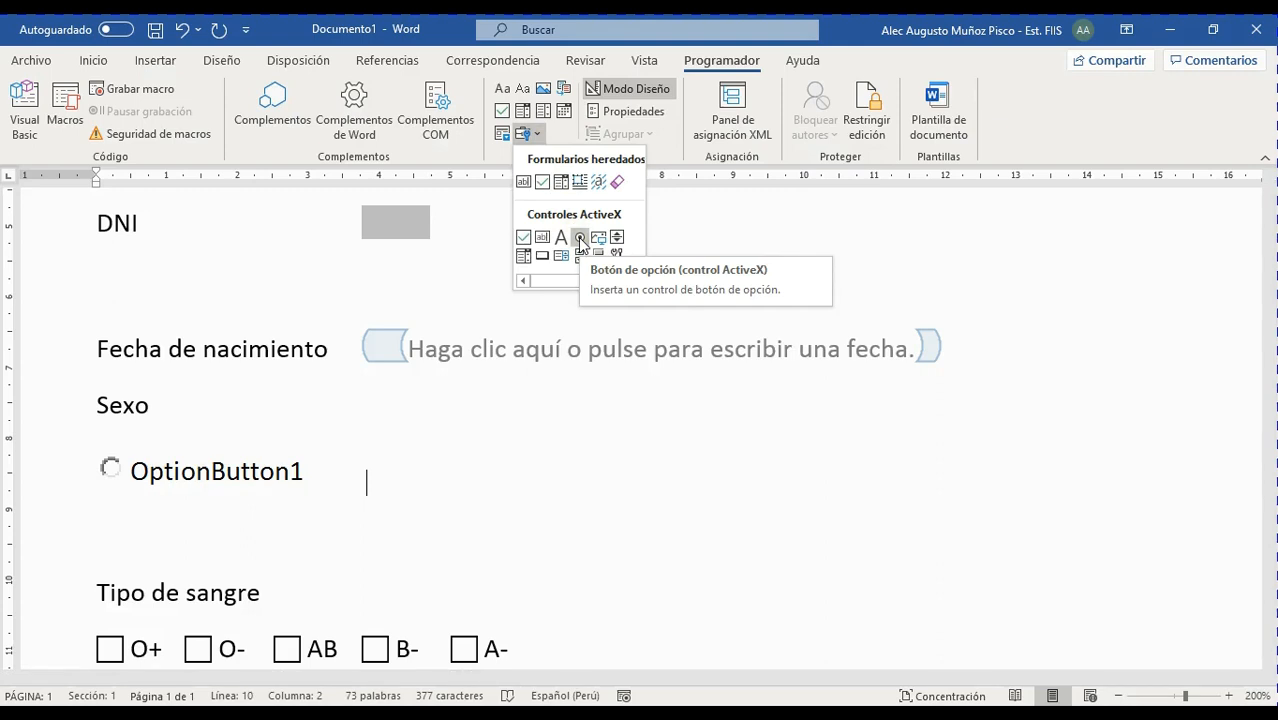
pyautogui.click(580, 241)
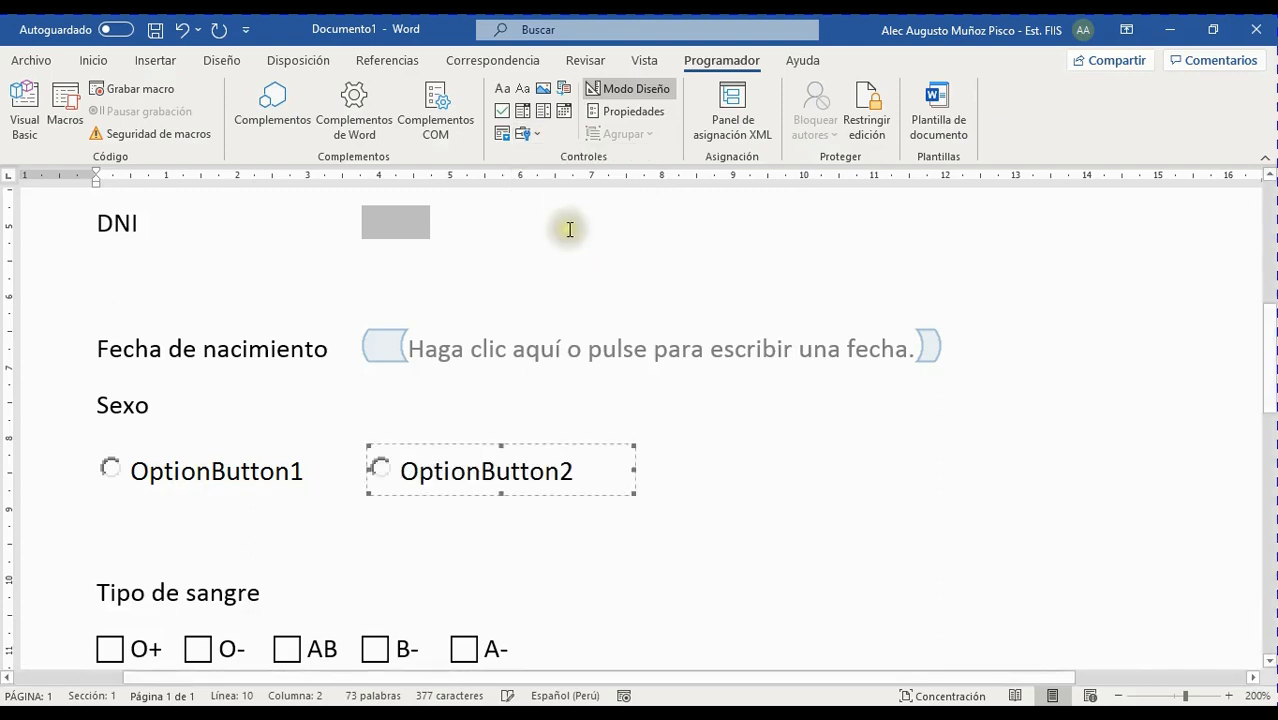
pyautogui.click(672, 460)
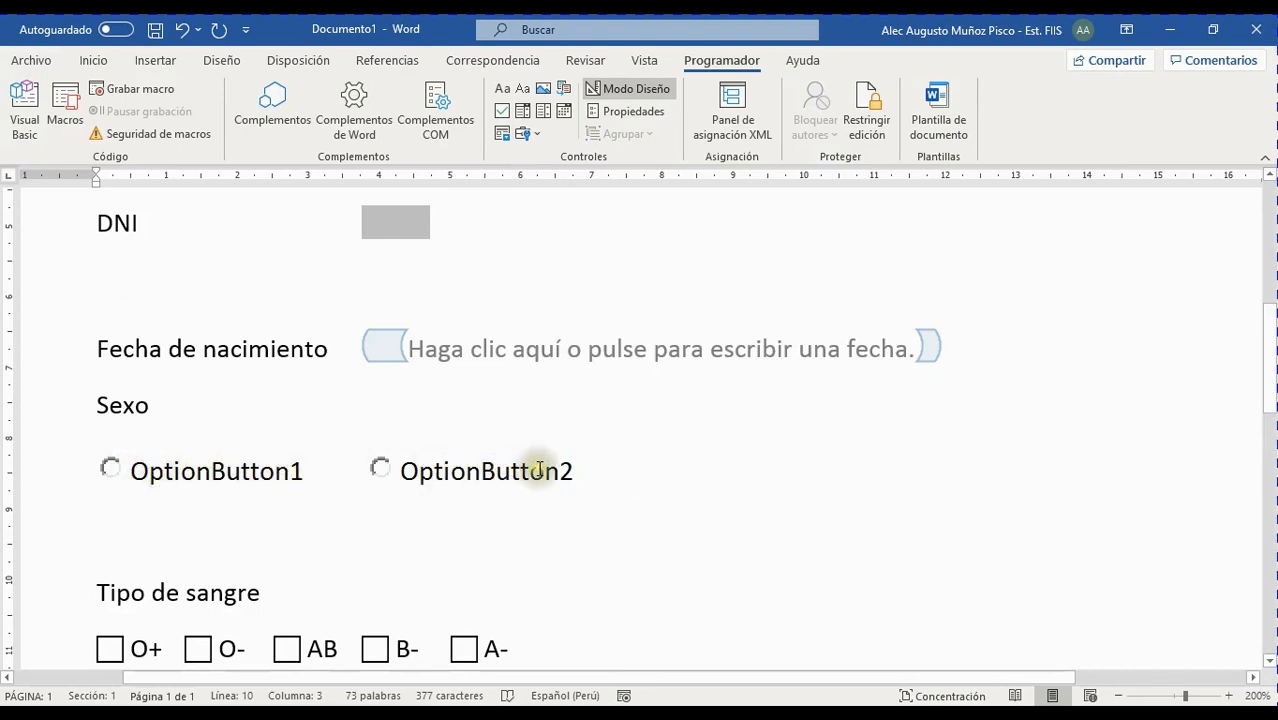
pyautogui.scroll(-2, 625, 458)
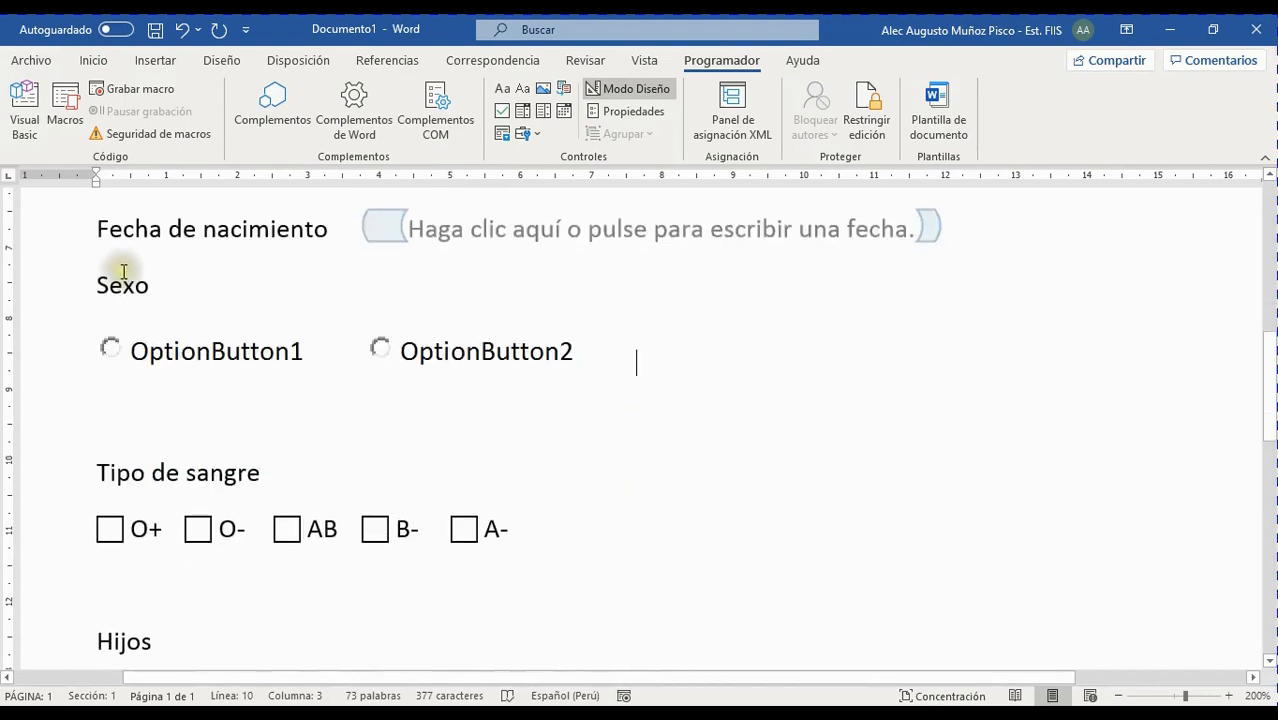
# Insert an empty line above Sexo
pyautogui.click(94, 284)
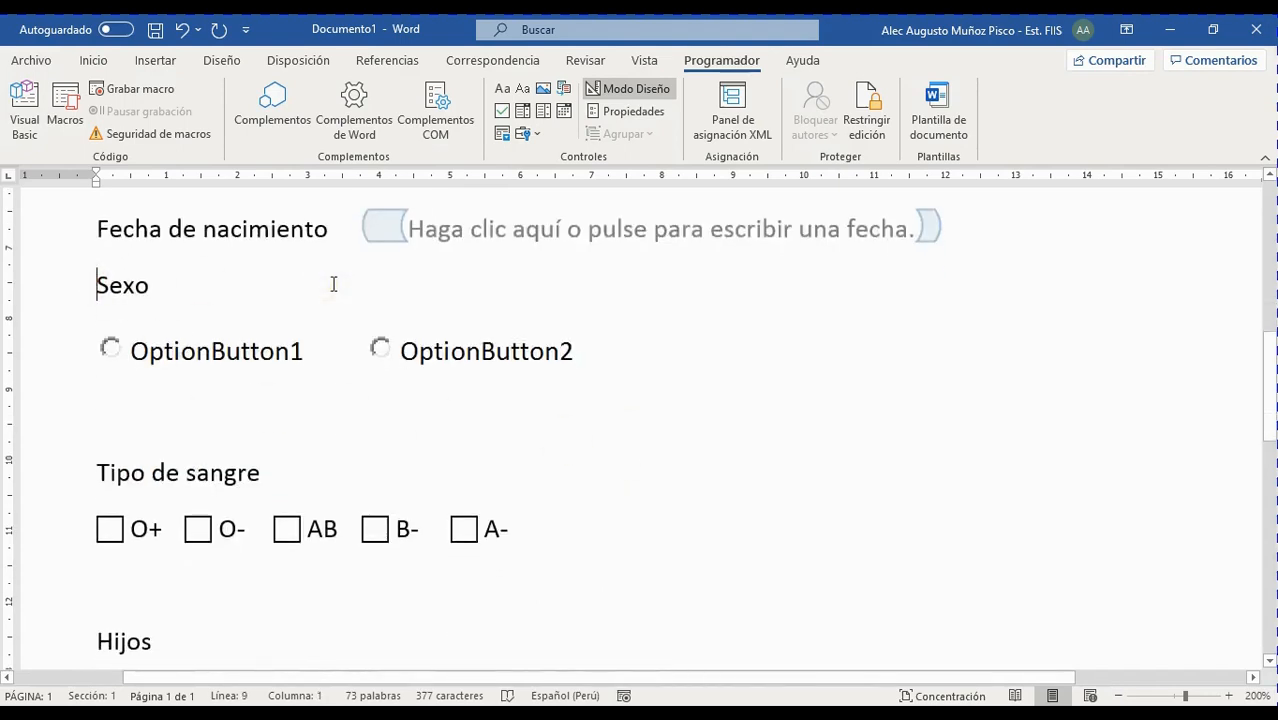
pyautogui.press('Return')
pyautogui.scroll(-4, 223, 397)
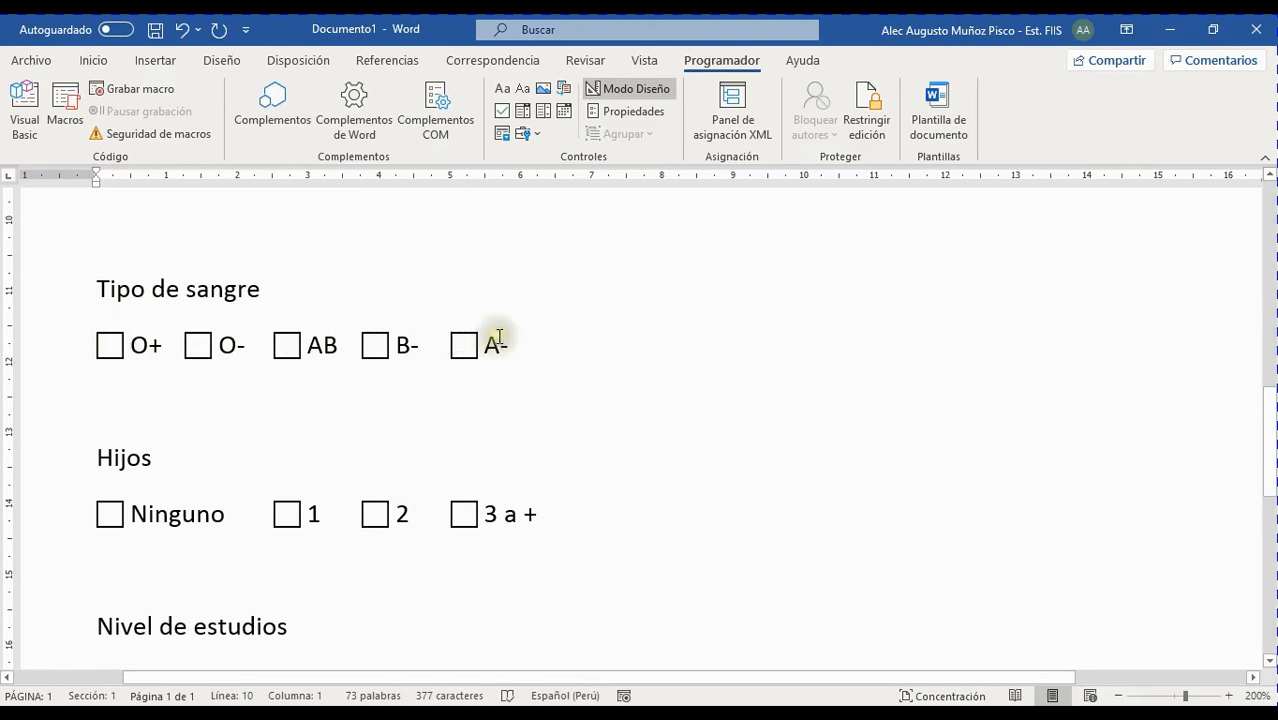
pyautogui.scroll(5, 516, 350)
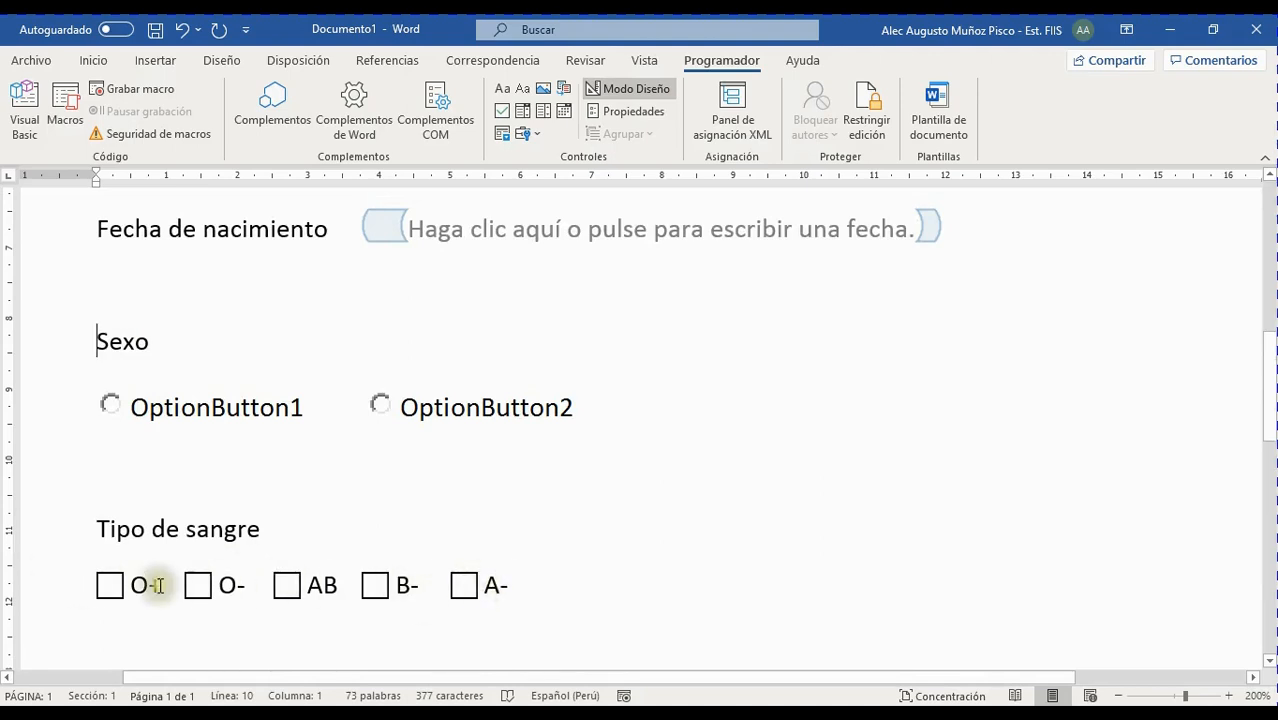
pyautogui.scroll(-1, 268, 580)
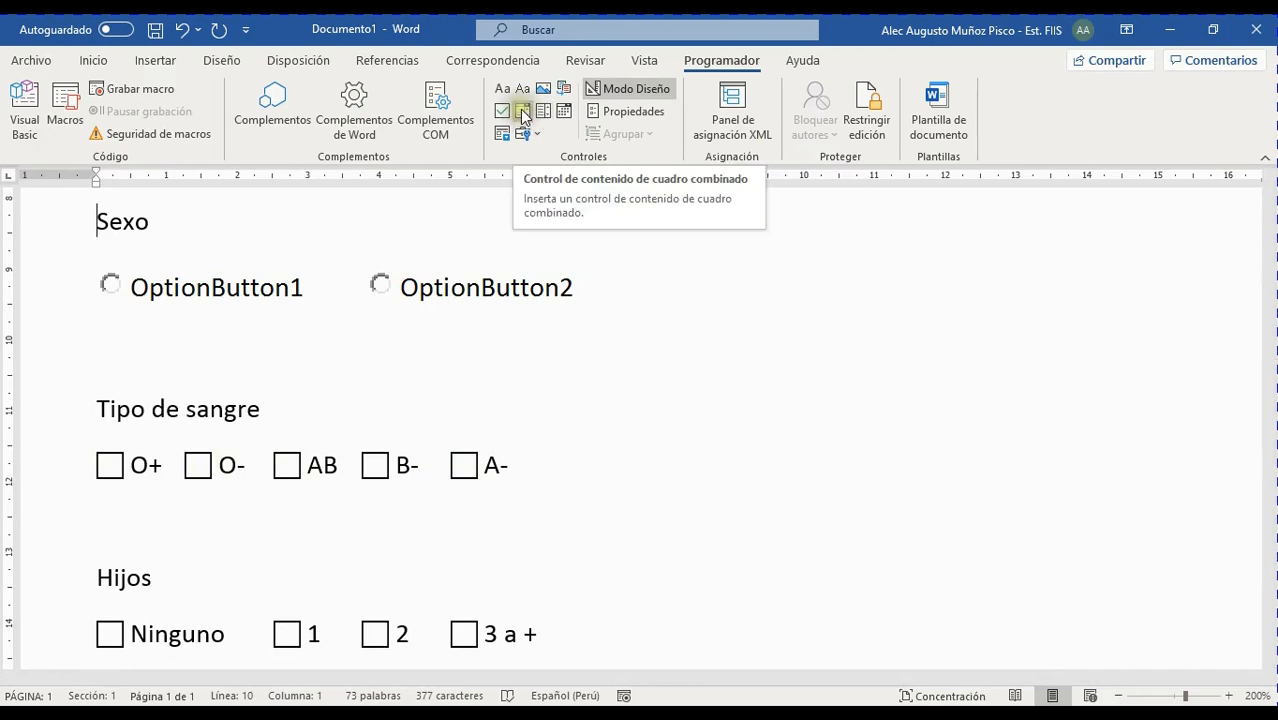
# Join the option-button line onto Sexo and tab the buttons into the answer column
pyautogui.click(516, 465)
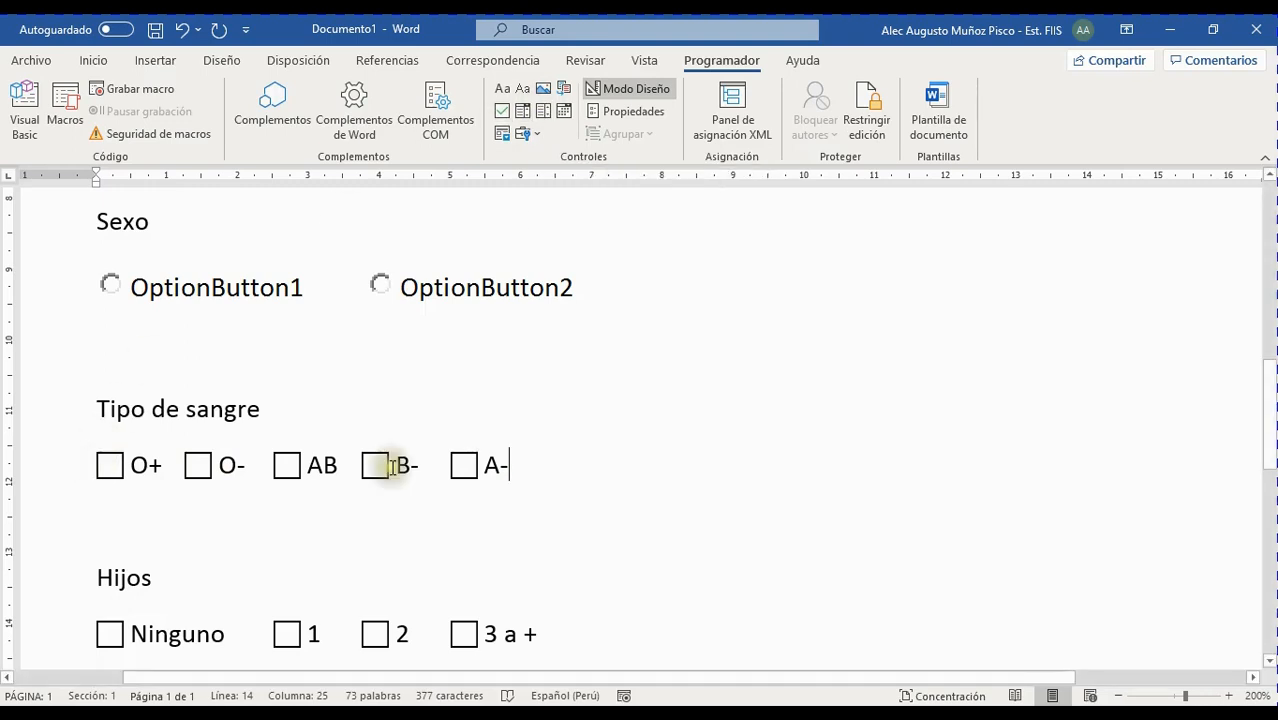
pyautogui.click(326, 408)
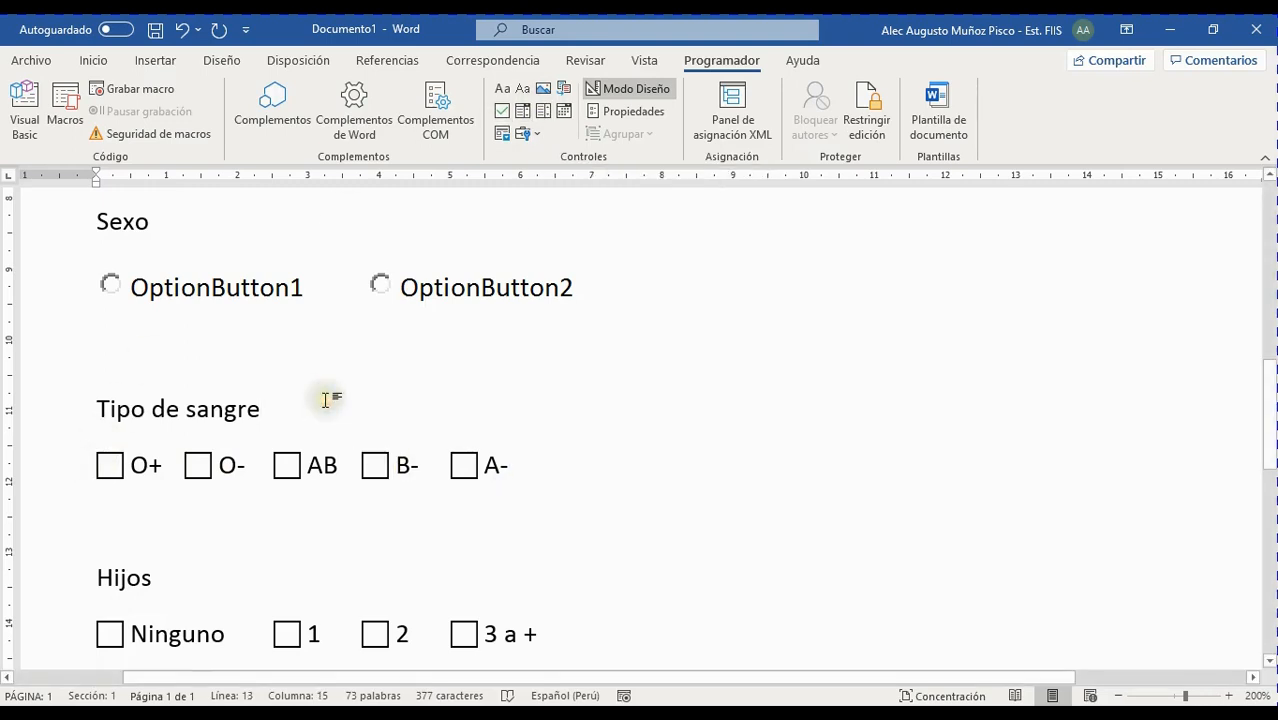
pyautogui.scroll(5, 390, 408)
pyautogui.scroll(-4, 390, 405)
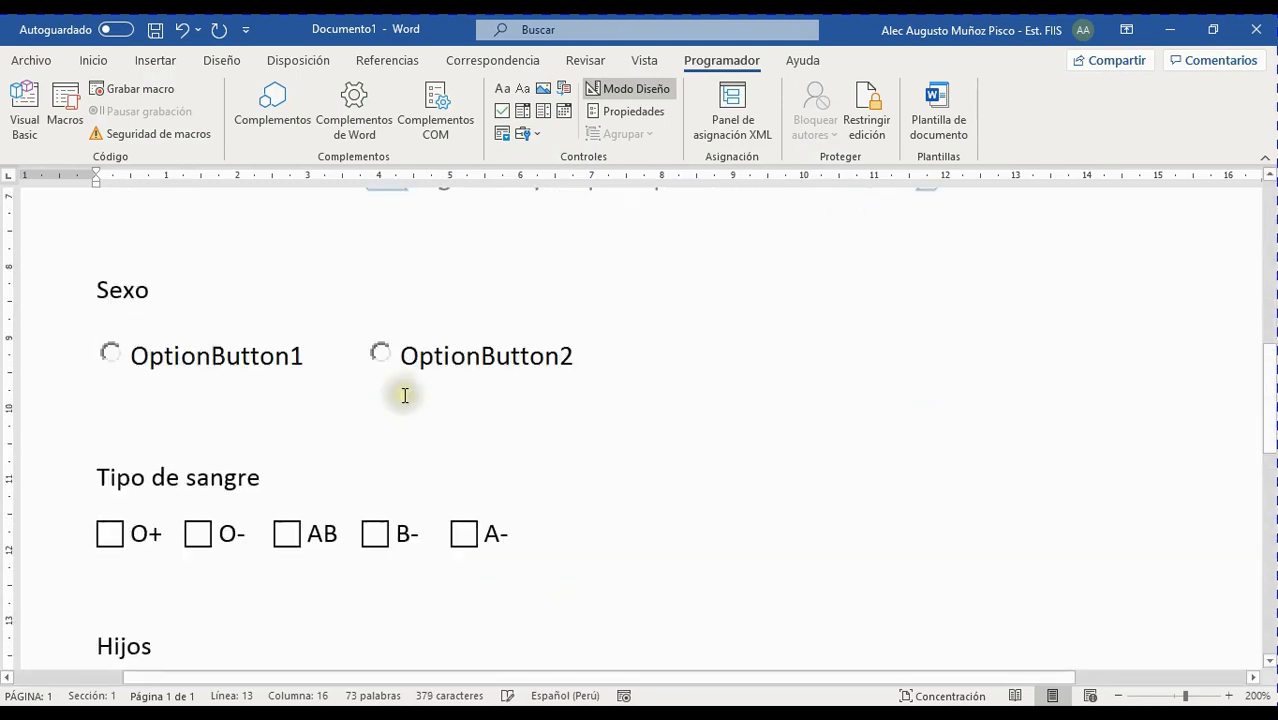
pyautogui.scroll(1, 406, 394)
pyautogui.click(200, 412)
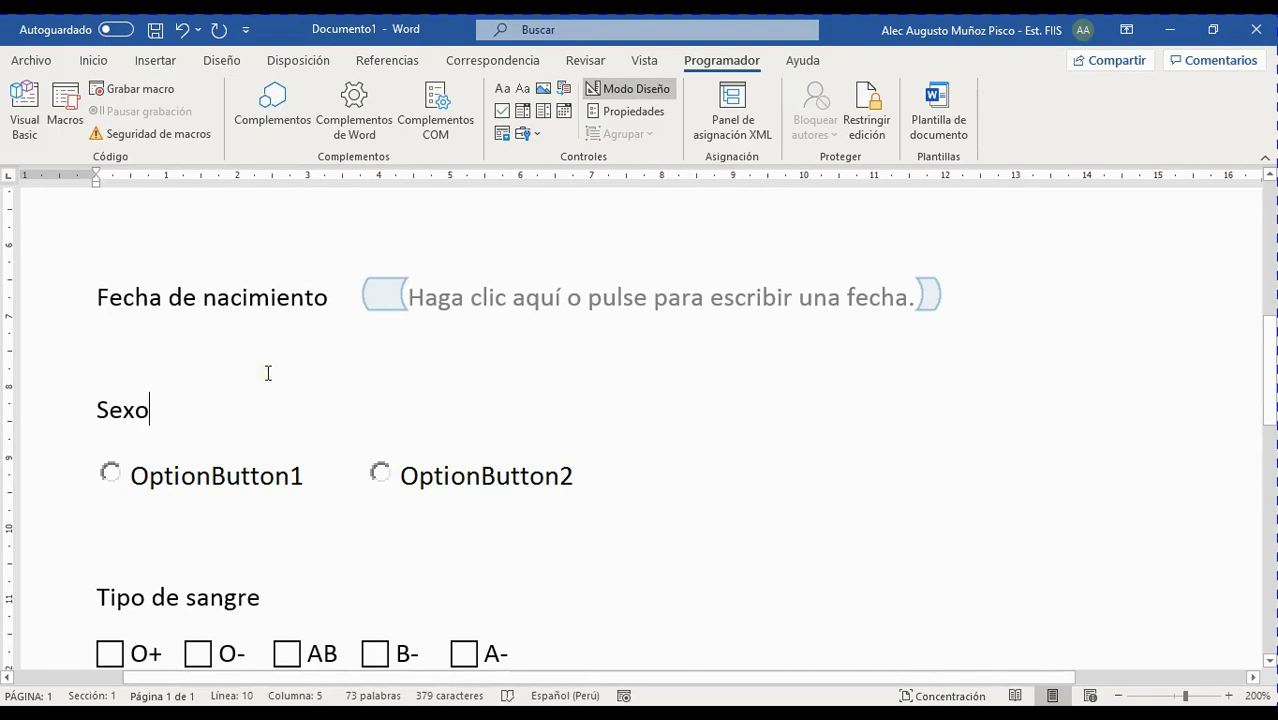
pyautogui.press('Delete')
pyautogui.press('Tab')
pyautogui.press('Tab')
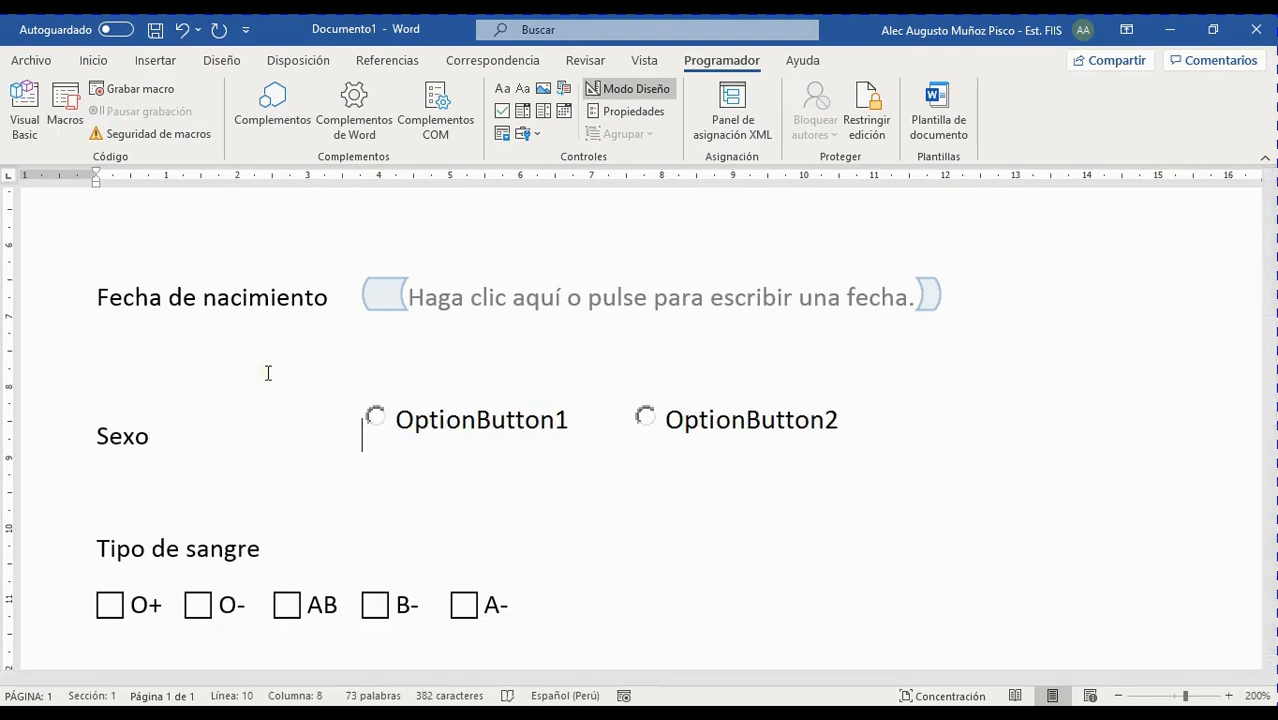
pyautogui.scroll(-2, 365, 480)
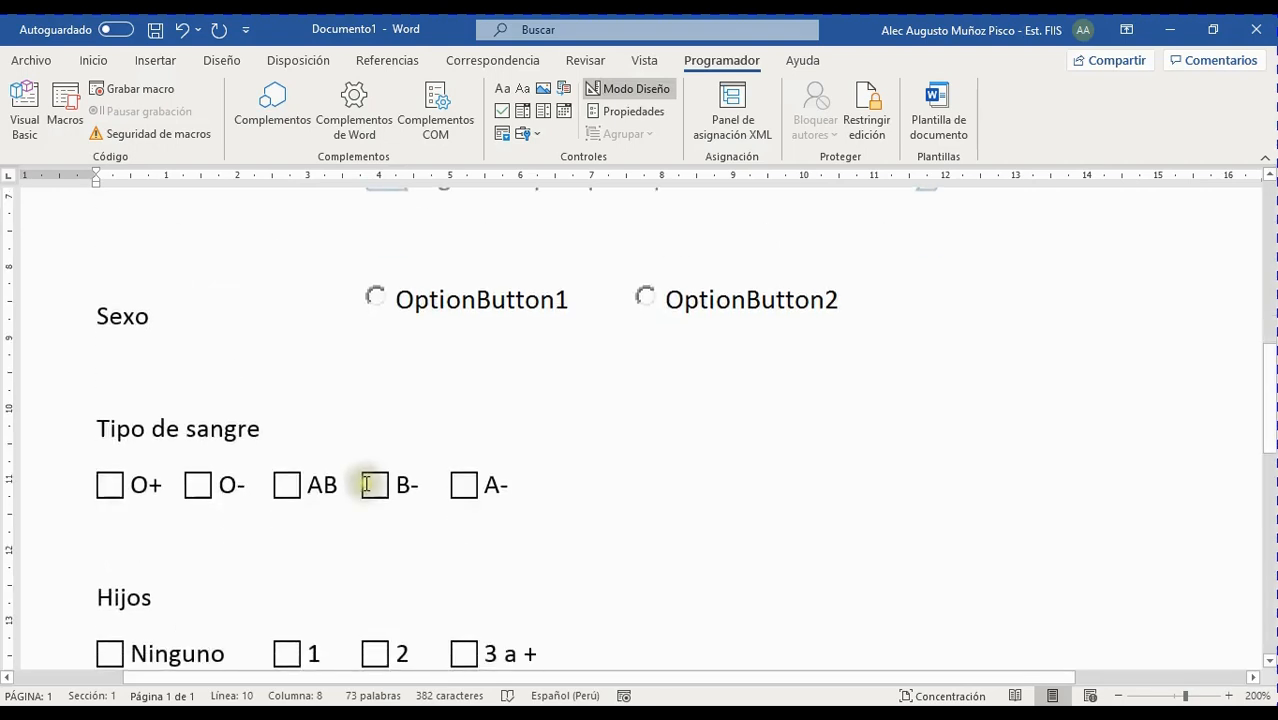
pyautogui.moveTo(98, 476); pyautogui.dragTo(496, 486)
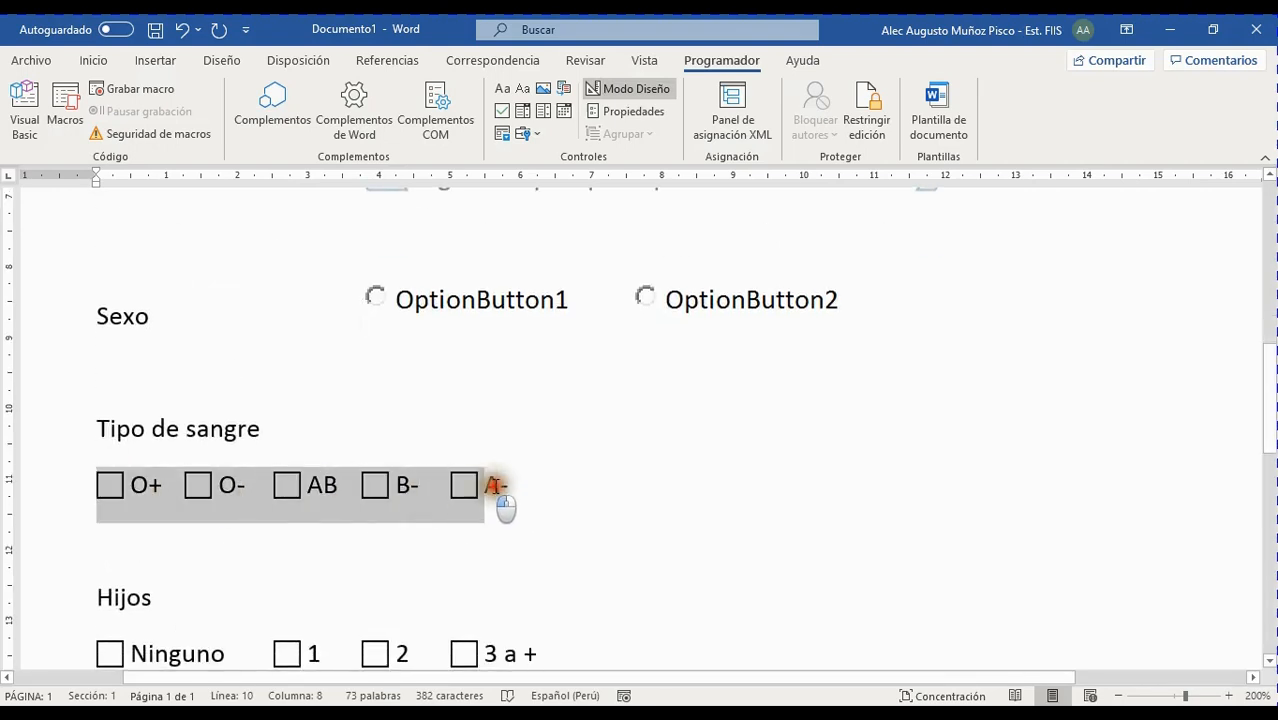
# Insert a drop-down list control showing 'Elija un elemento.' after Tipo de sangre
pyautogui.click(297, 430)
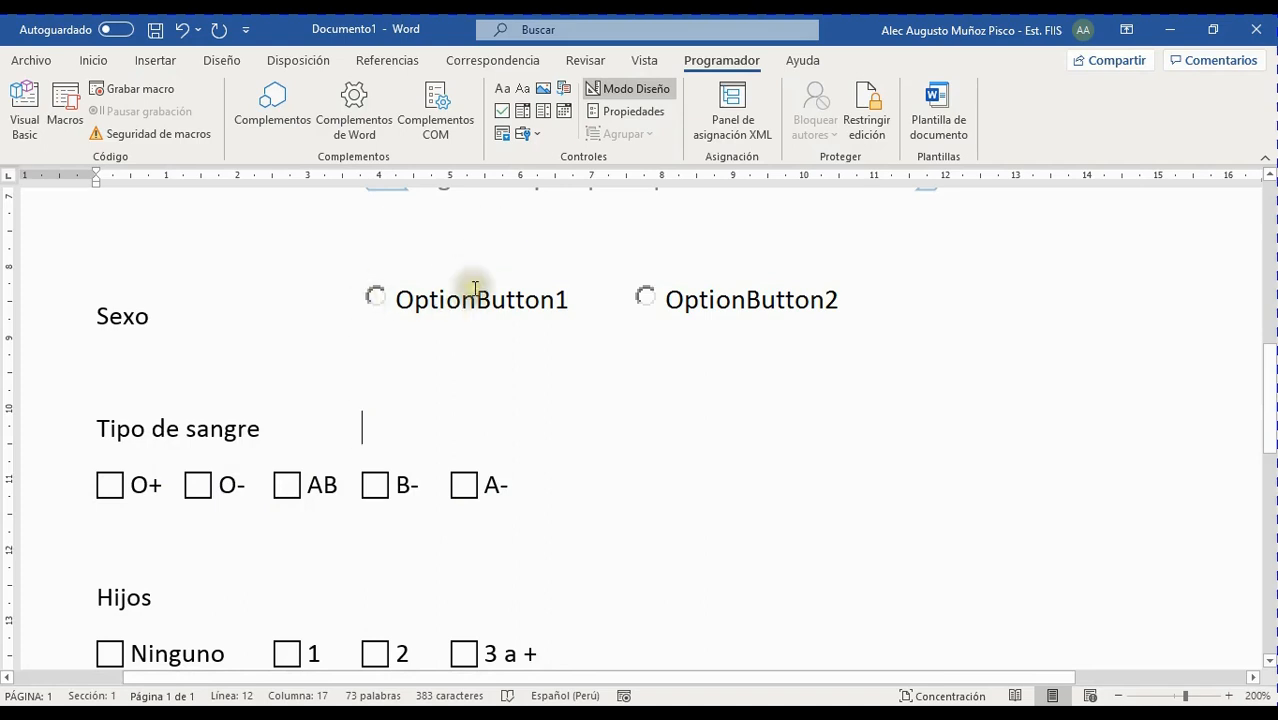
pyautogui.click(545, 112)
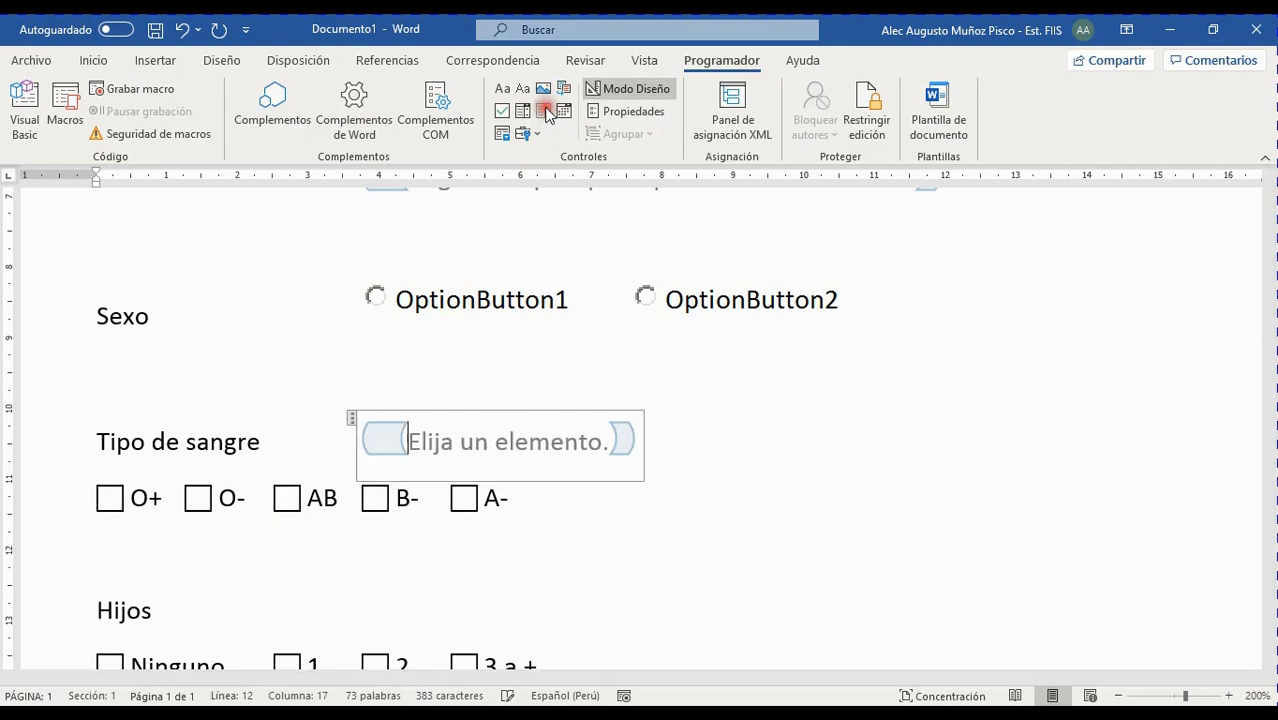
pyautogui.click(595, 456)
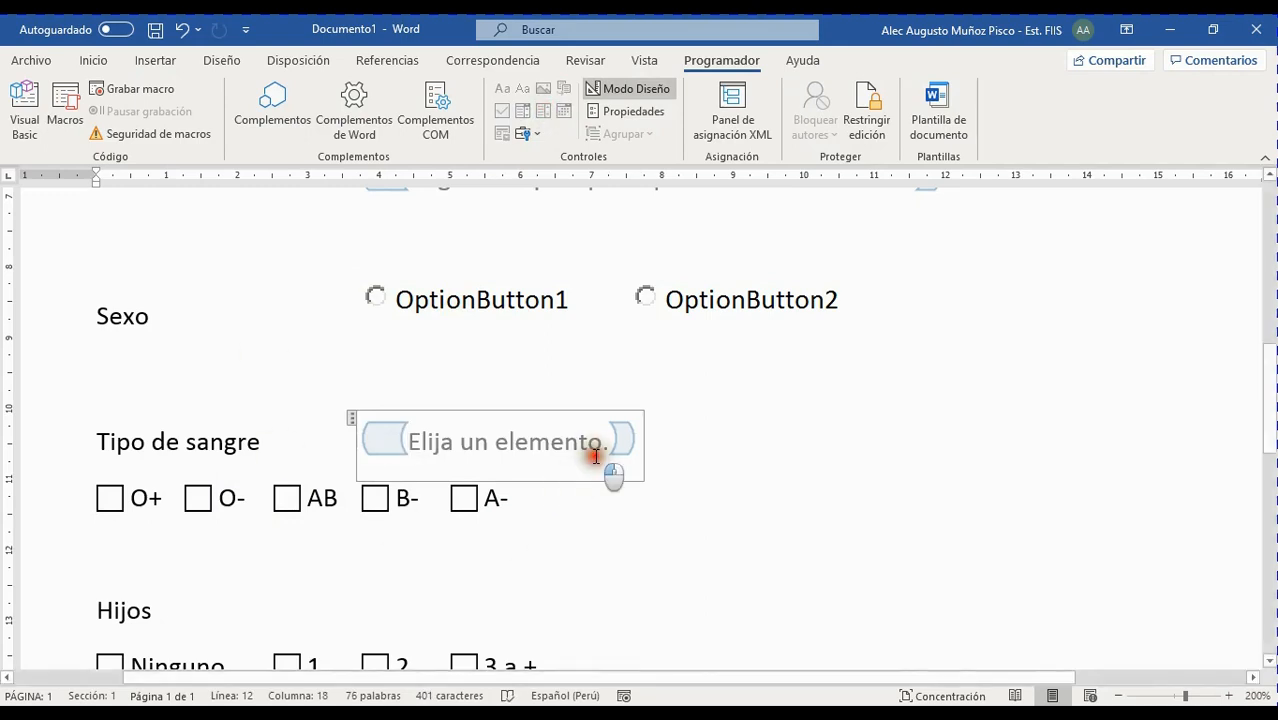
pyautogui.click(673, 437)
pyautogui.click(563, 437)
pyautogui.click(640, 435)
pyautogui.click(531, 443)
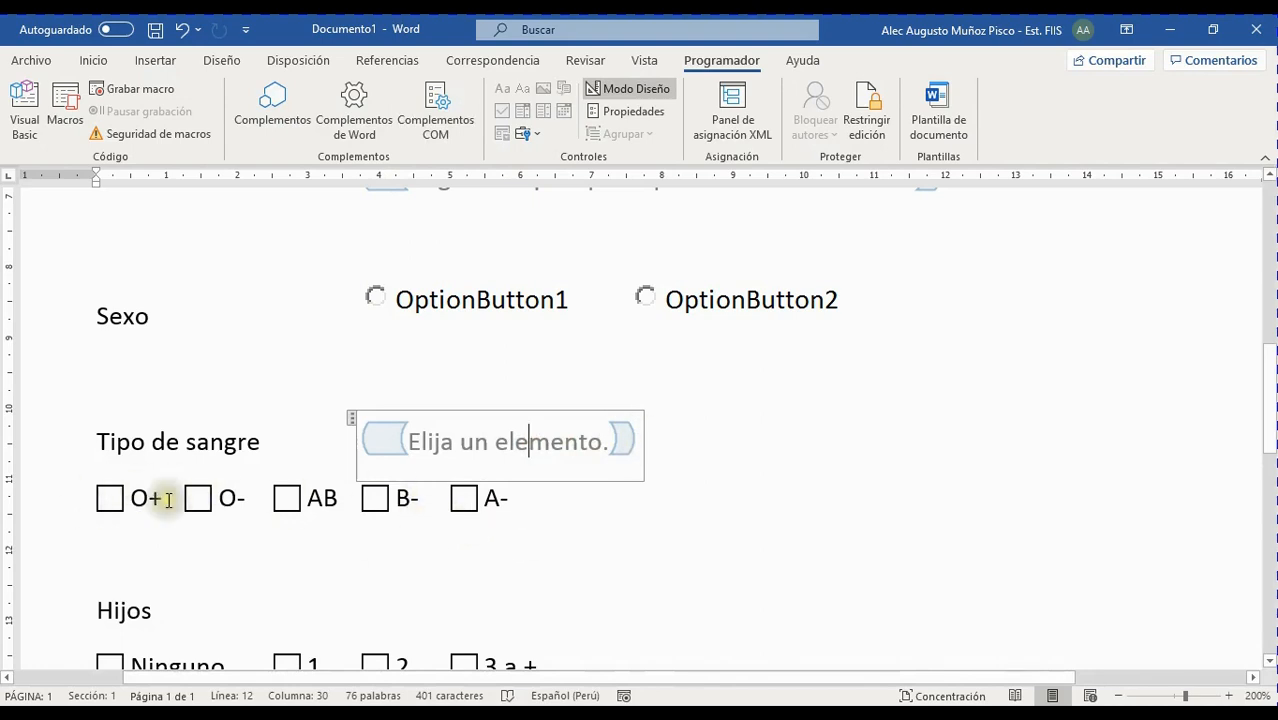
pyautogui.click(586, 441)
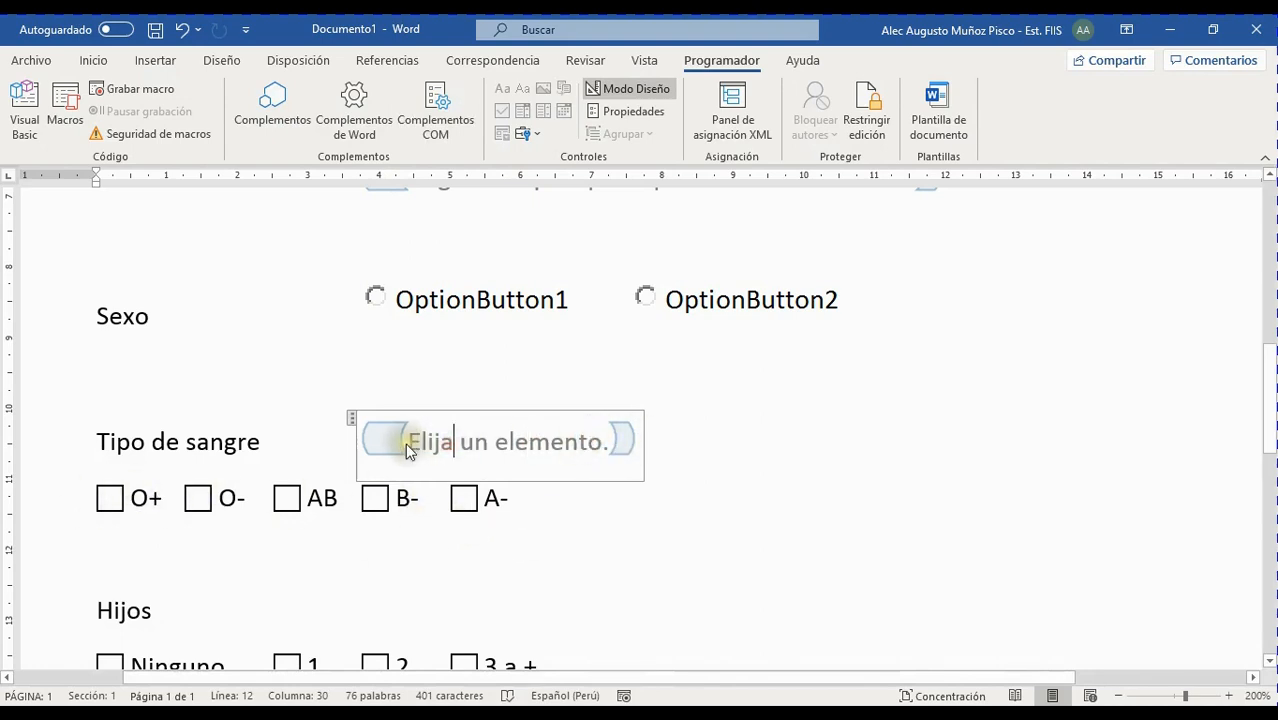
pyautogui.moveTo(408, 442); pyautogui.dragTo(505, 442)
pyautogui.moveTo(590, 445); pyautogui.dragTo(421, 458)
pyautogui.click(602, 449)
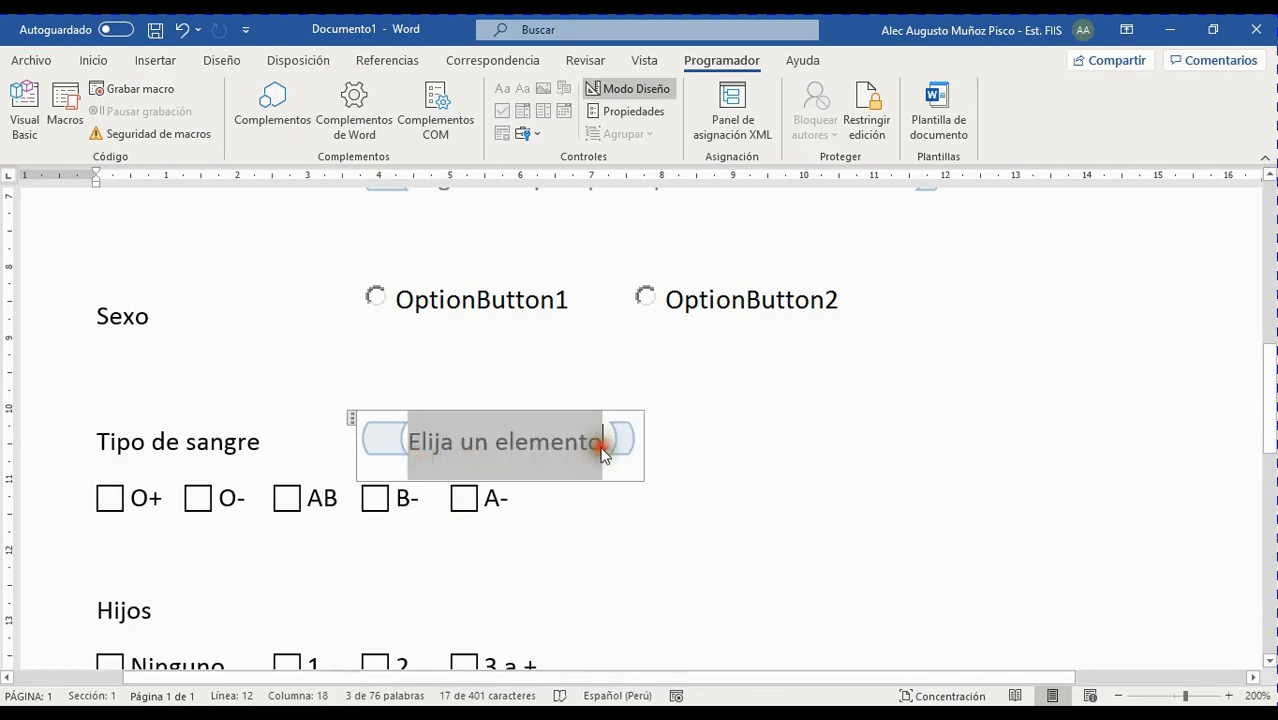
pyautogui.moveTo(608, 441); pyautogui.dragTo(422, 446)
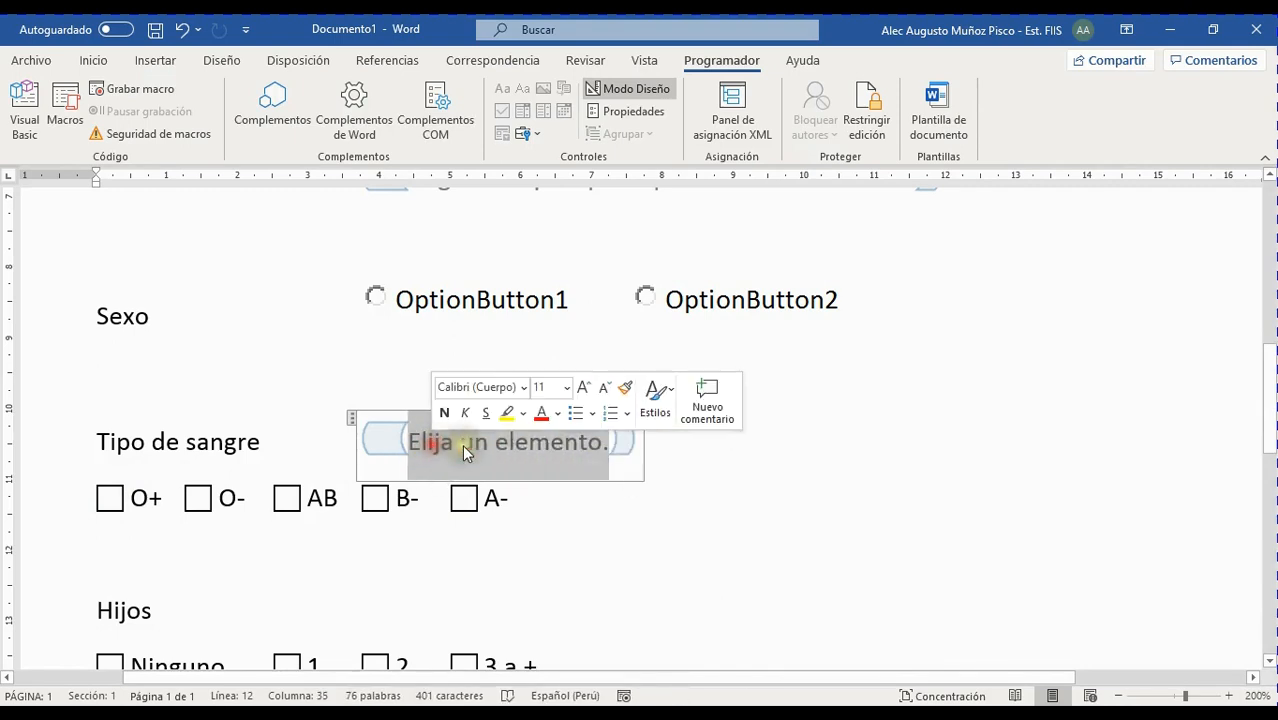
pyautogui.click(693, 487)
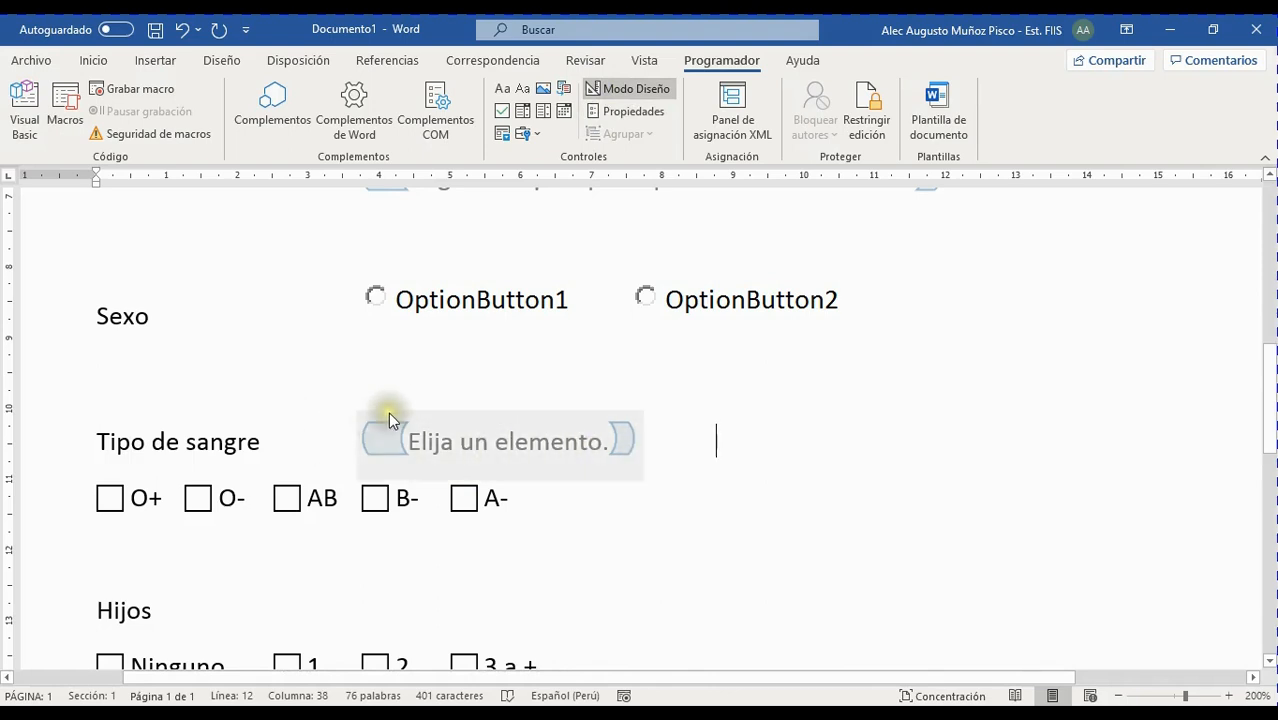
# Turn Modo Diseño off and open the Tipo de sangre drop-down to test its choices
pyautogui.click(633, 87)
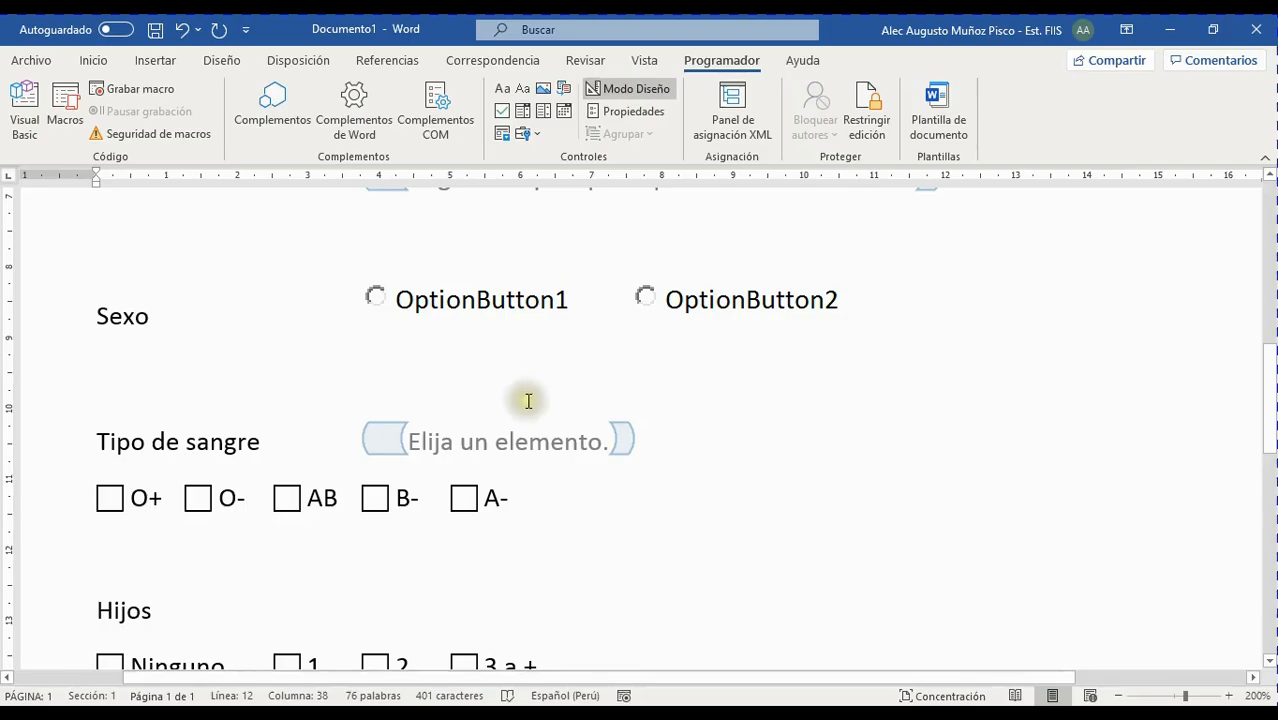
pyautogui.click(616, 93)
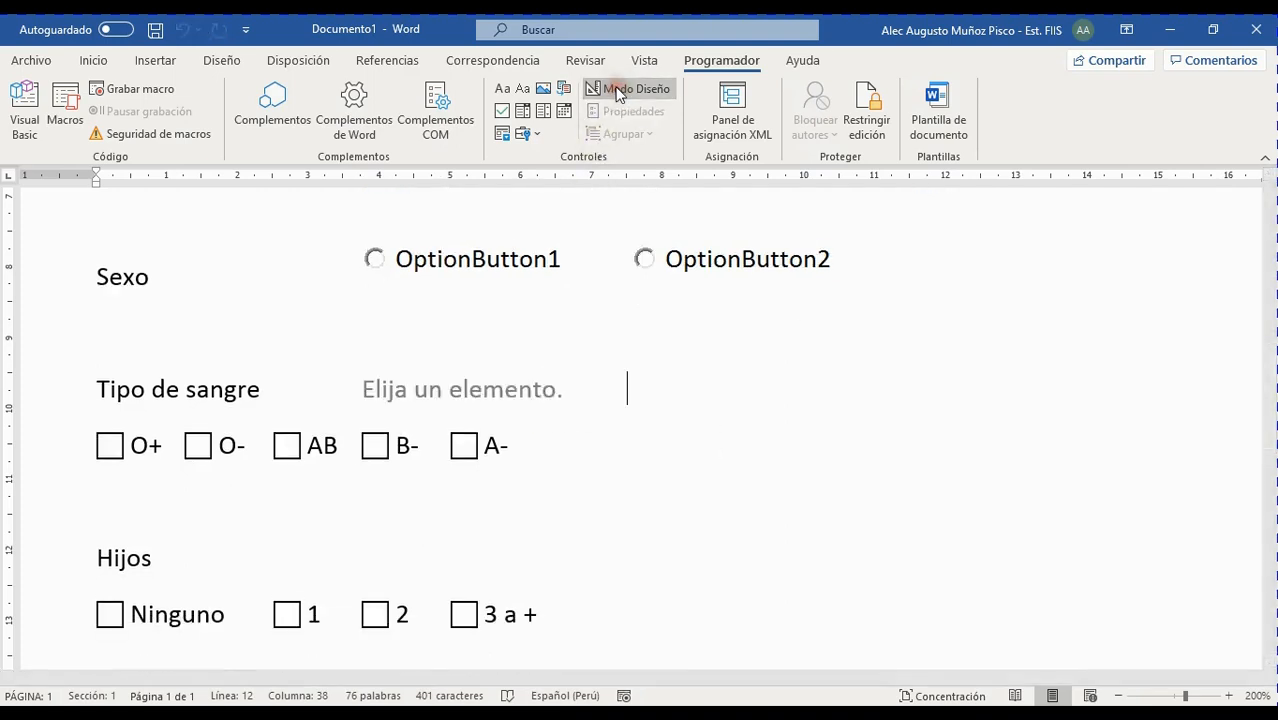
pyautogui.click(437, 389)
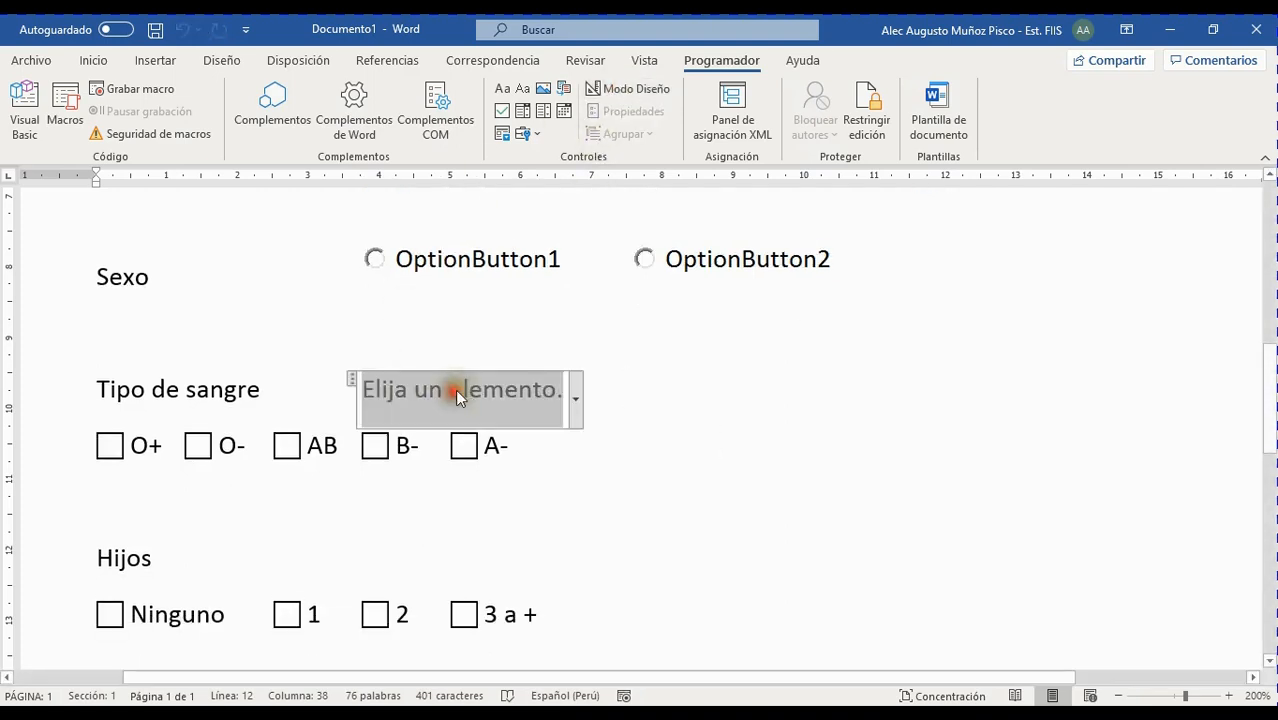
pyautogui.click(577, 397)
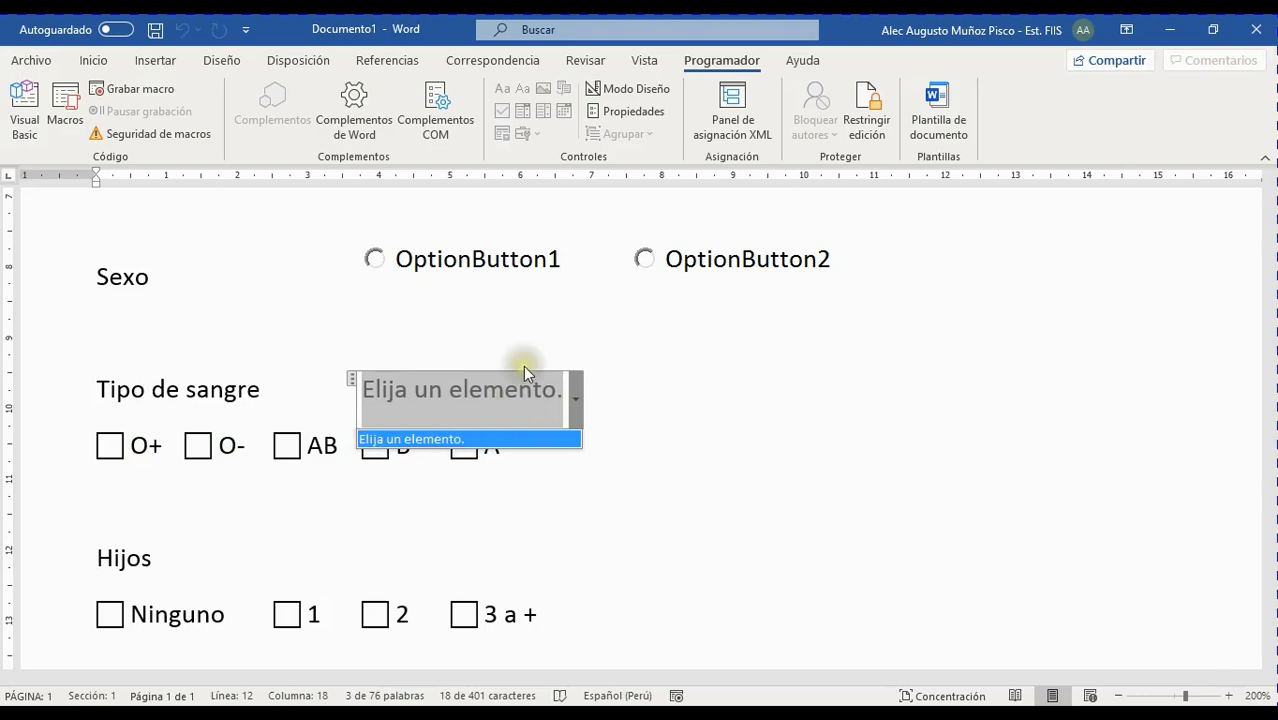
pyautogui.click(194, 560)
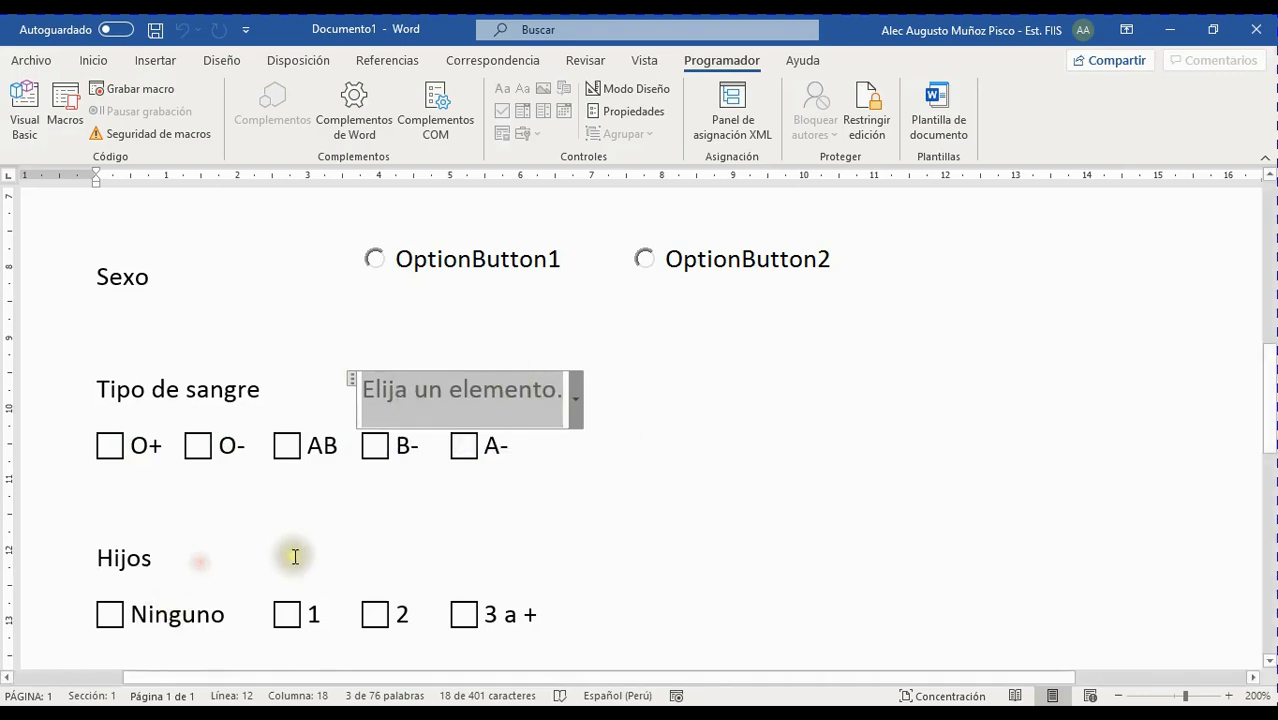
pyautogui.scroll(-3, 294, 552)
pyautogui.scroll(2, 238, 428)
pyautogui.click(248, 506)
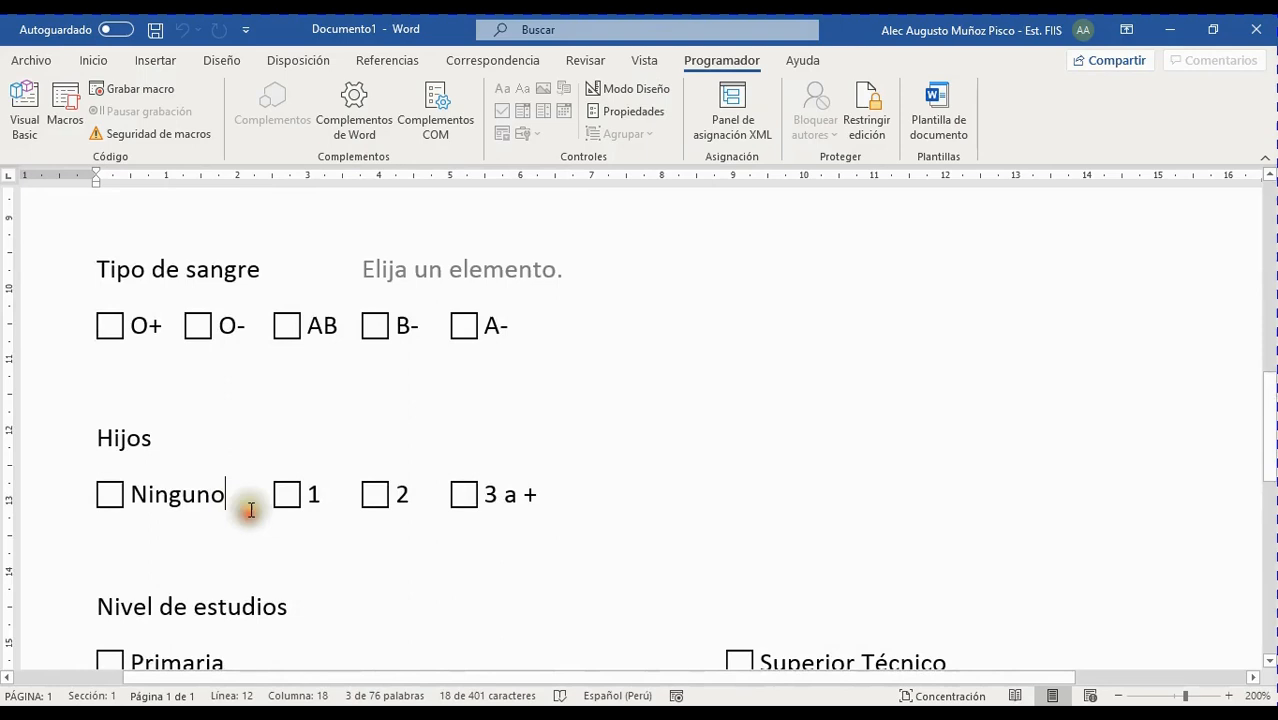
pyautogui.click(272, 494)
pyautogui.click(536, 494)
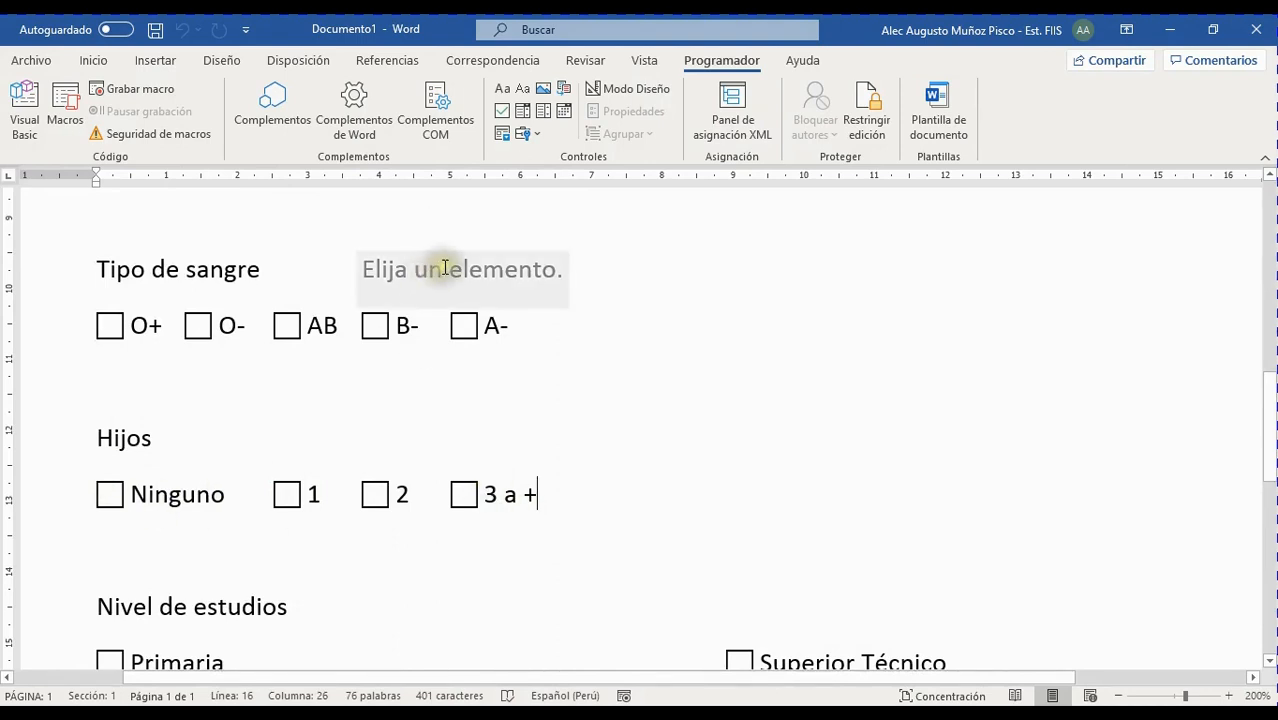
pyautogui.click(446, 266)
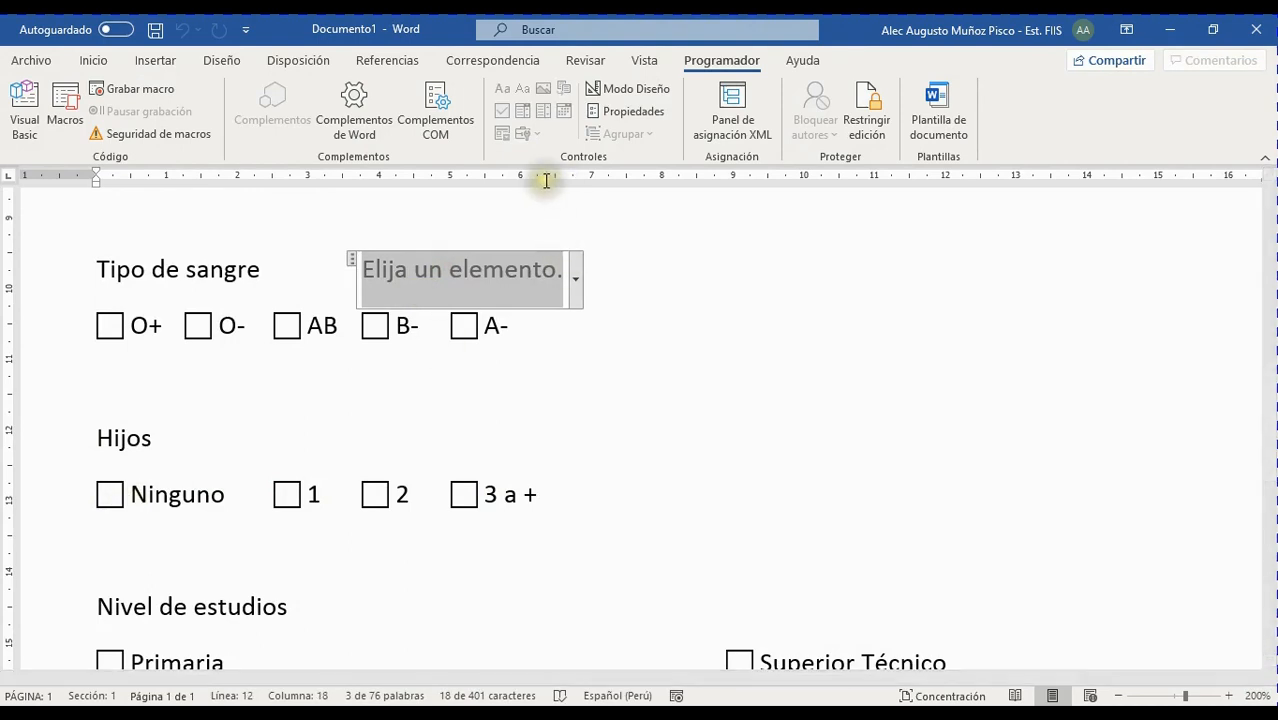
pyautogui.click(257, 496)
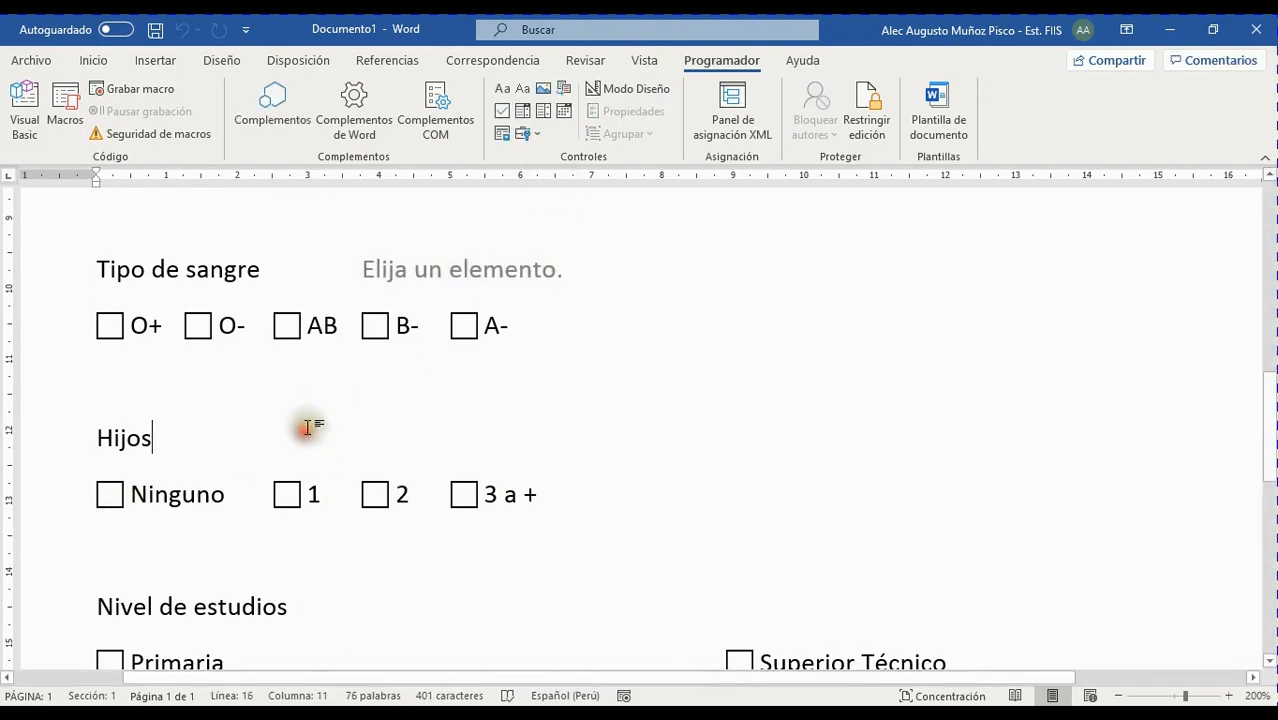
# Tab-align the Hijos line and insert a combo box content control beside its label
pyautogui.press('Tab')
pyautogui.press('Tab')
pyautogui.press('Tab')
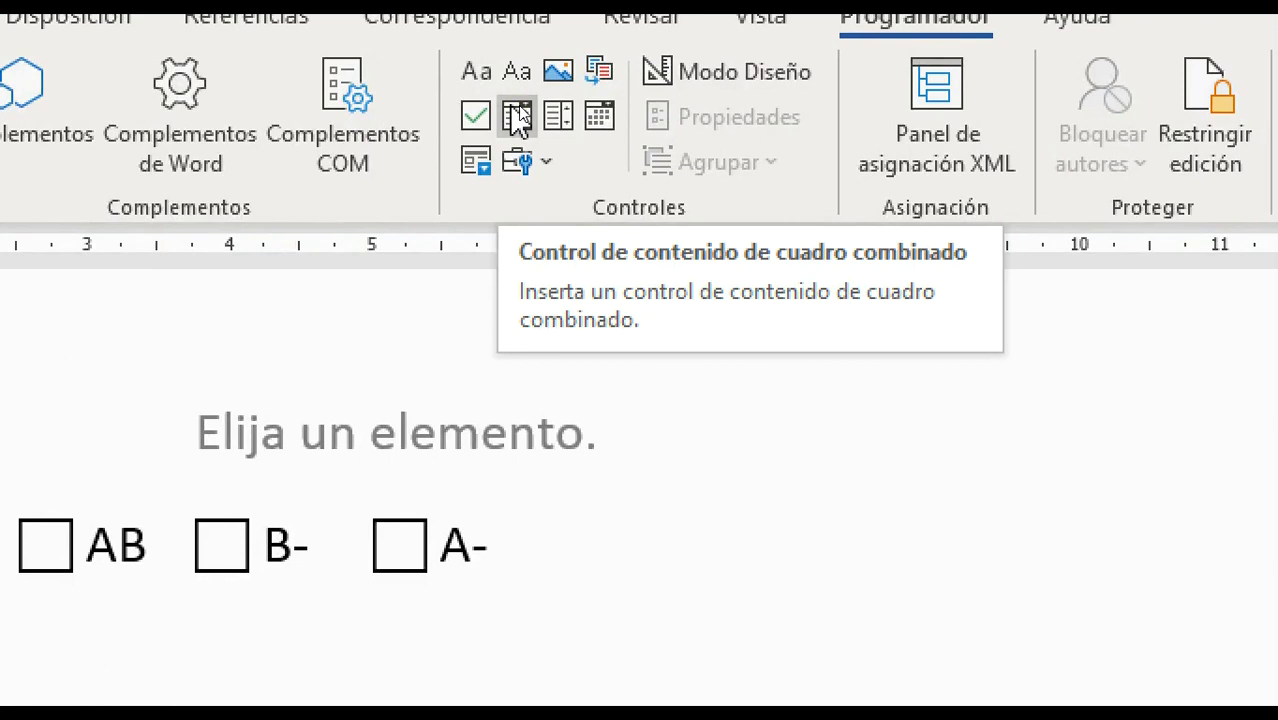
pyautogui.click(522, 116)
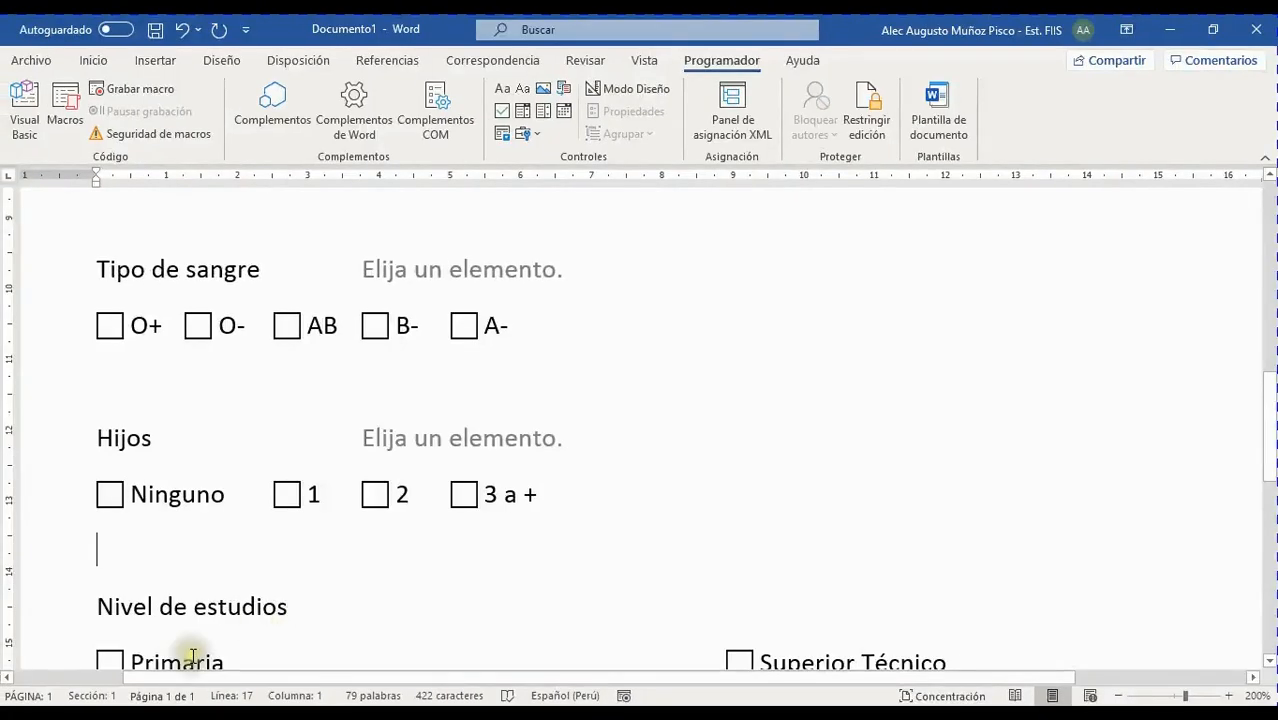
# Place the insertion point at the end of the Nivel de estudios heading
pyautogui.scroll(-4, 400, 560)
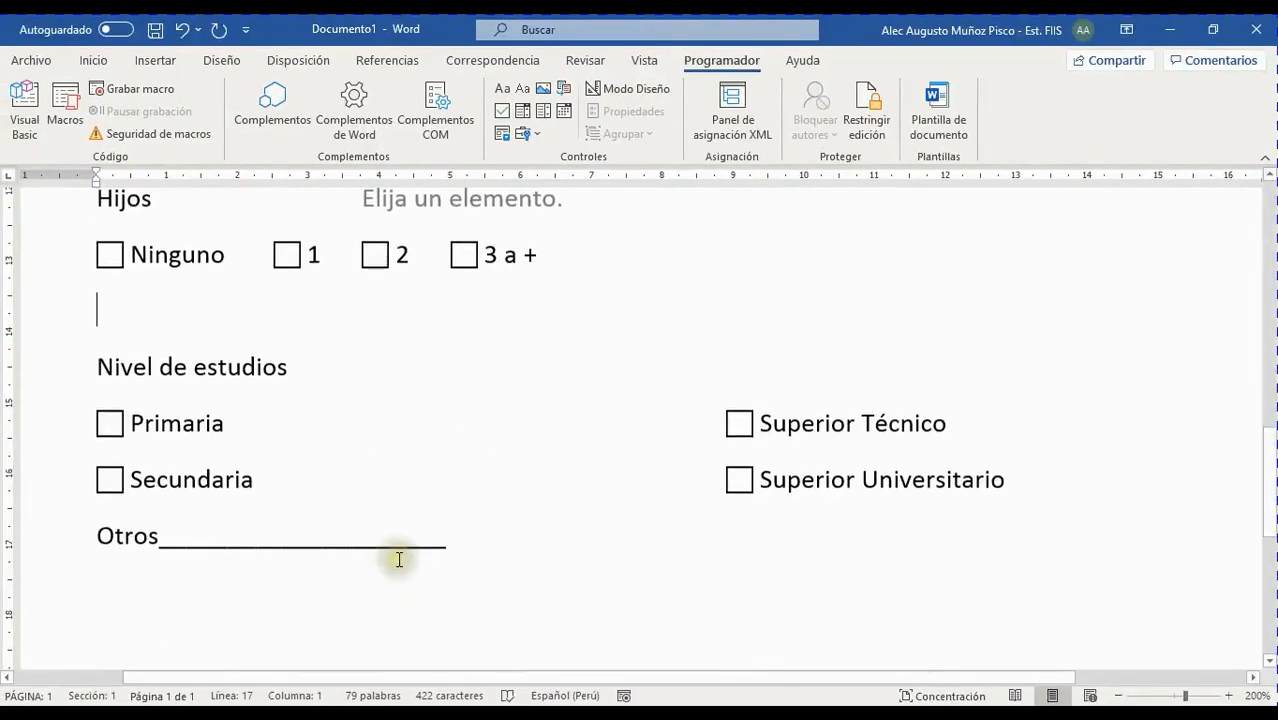
pyautogui.scroll(1, 395, 508)
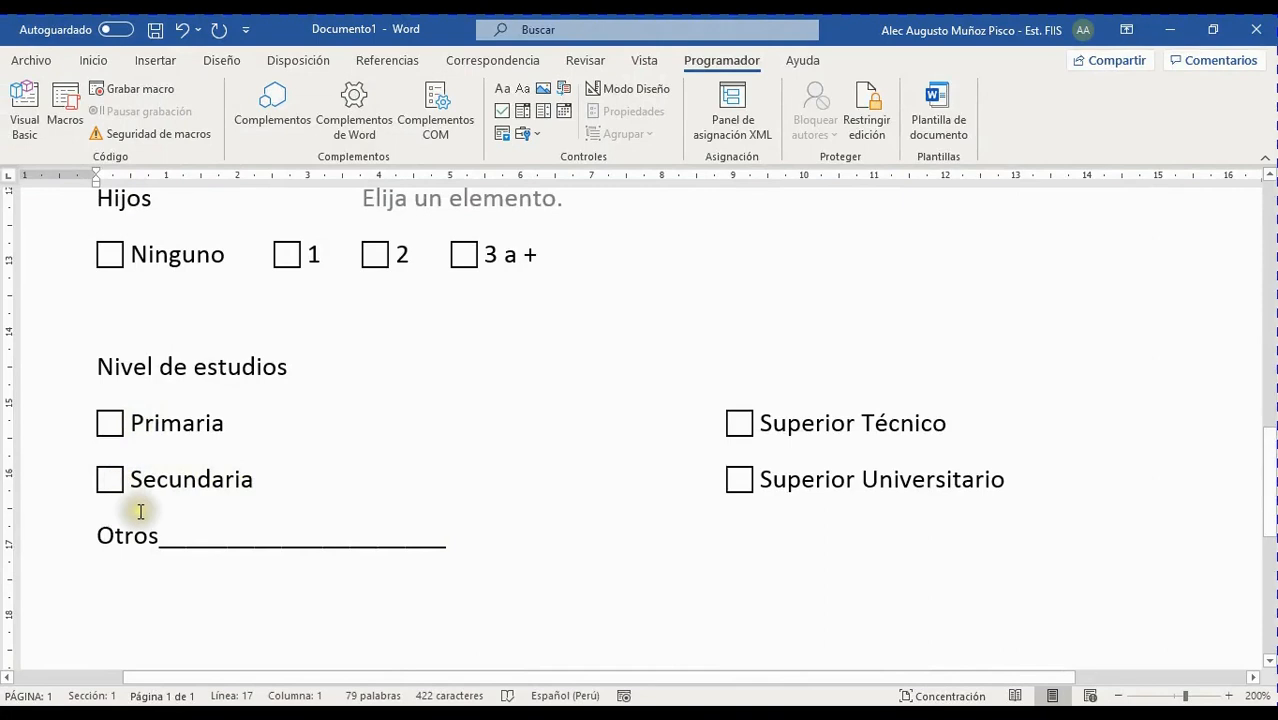
pyautogui.scroll(1, 380, 481)
pyautogui.scroll(-1, 380, 482)
pyautogui.scroll(1, 382, 483)
pyautogui.scroll(1, 382, 483)
pyautogui.scroll(-2, 382, 483)
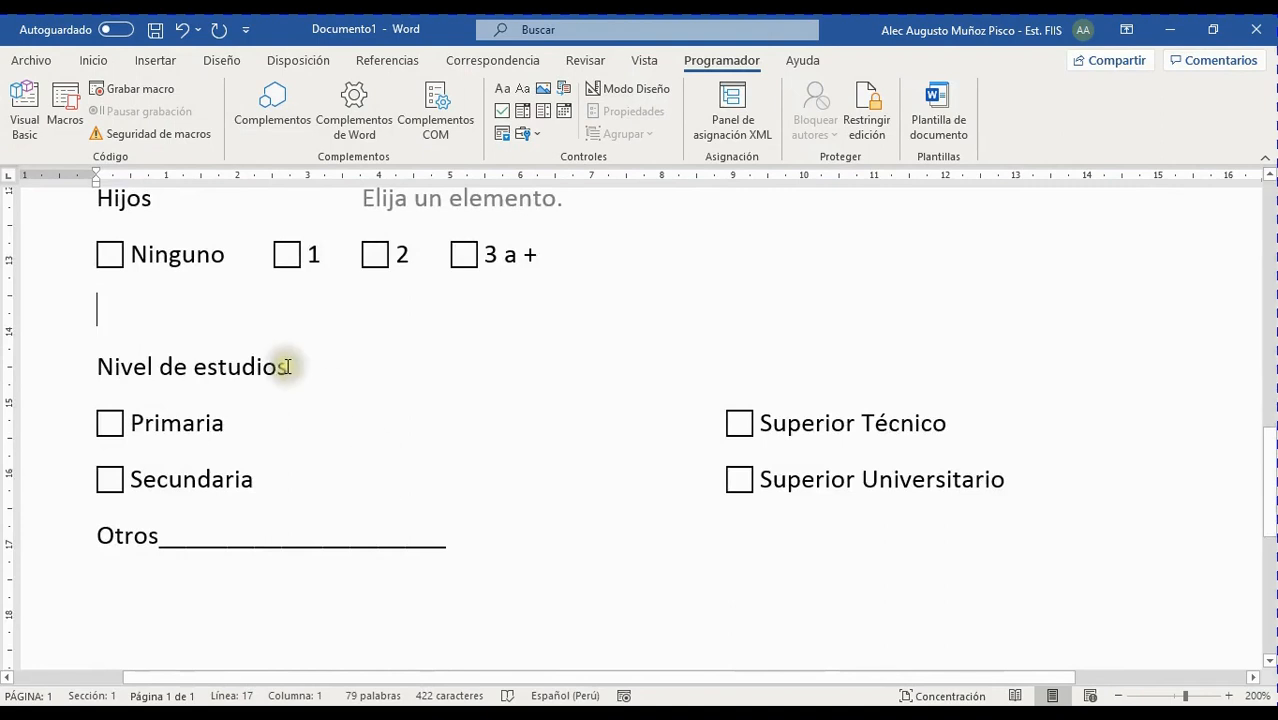
pyautogui.click(337, 435)
pyautogui.click(347, 433)
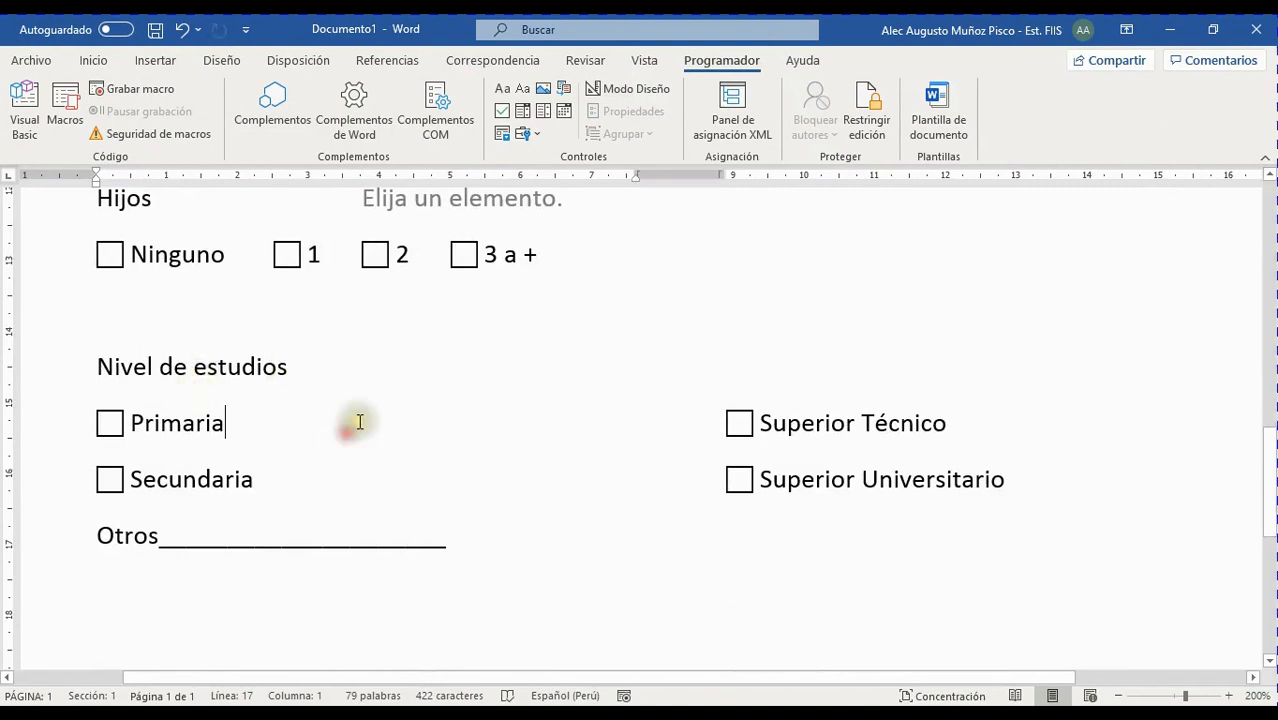
pyautogui.scroll(-1, 358, 422)
pyautogui.scroll(2, 340, 430)
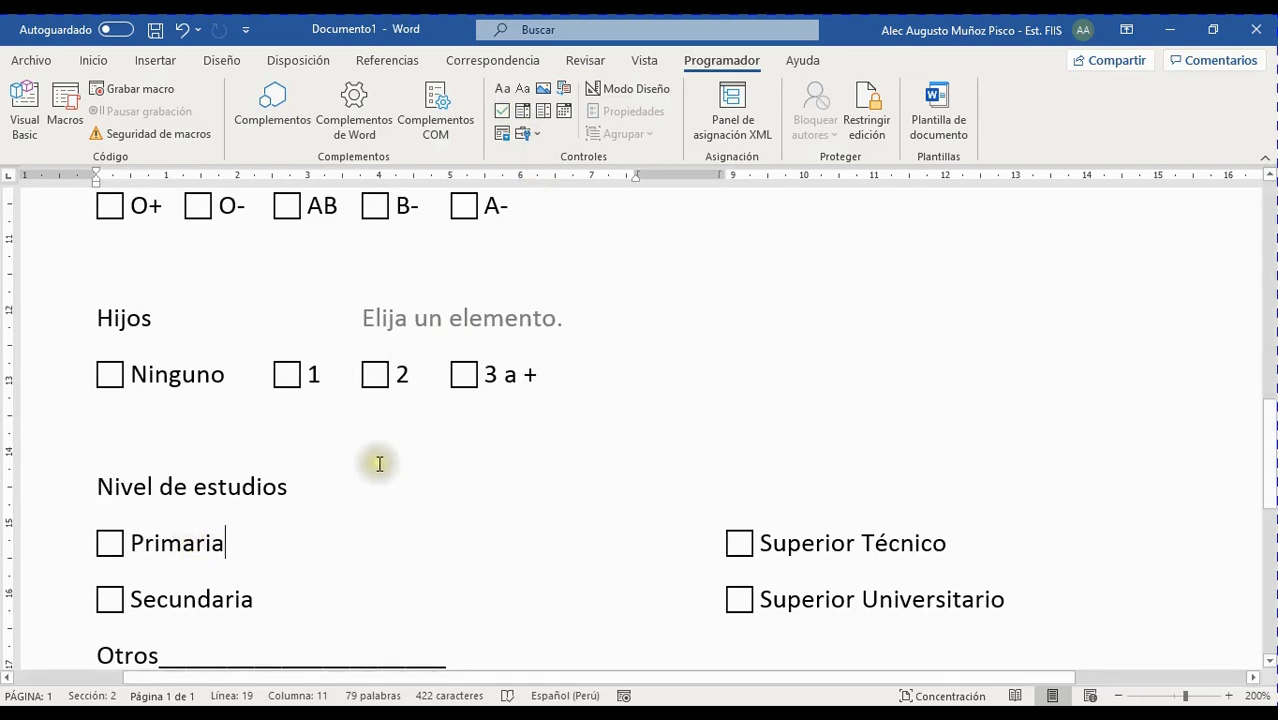
pyautogui.scroll(-2, 262, 441)
pyautogui.scroll(2, 240, 463)
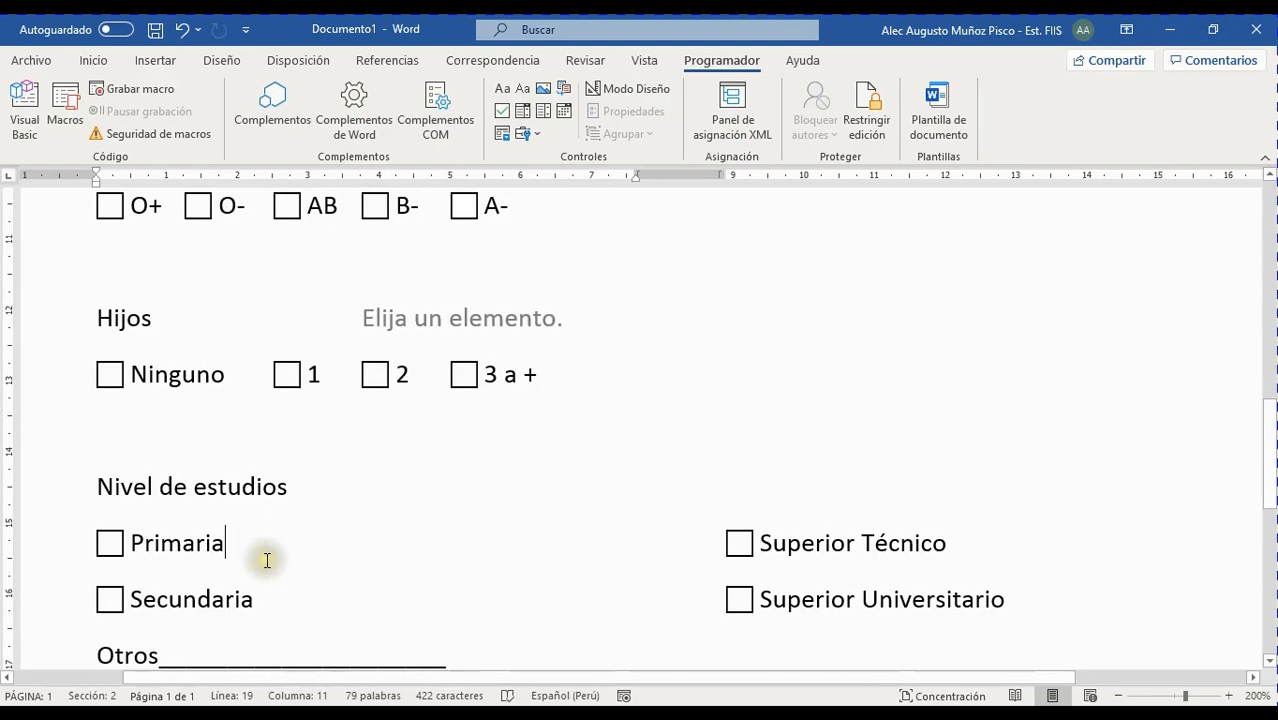
pyautogui.scroll(-3, 267, 560)
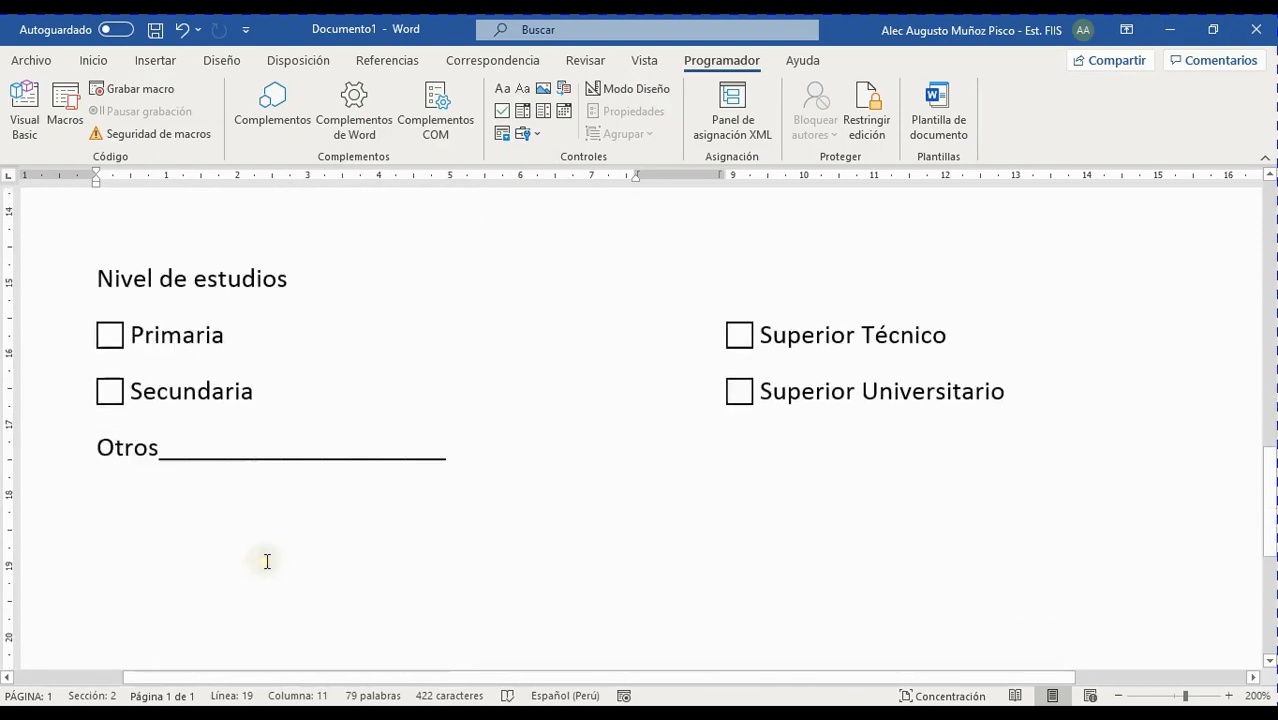
pyautogui.click(335, 251)
pyautogui.scroll(3, 348, 316)
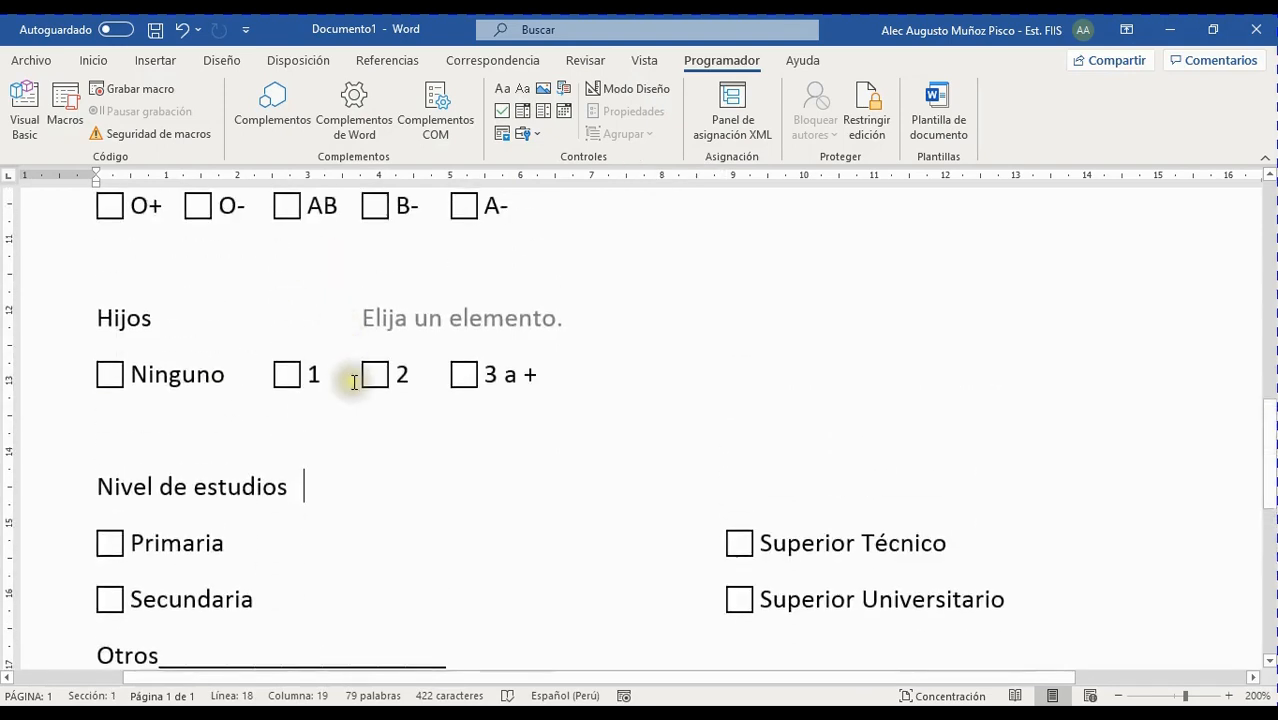
# Tab-align the Nivel de estudios line and insert a combo box content control there
pyautogui.press('Return')
pyautogui.press('Tab')
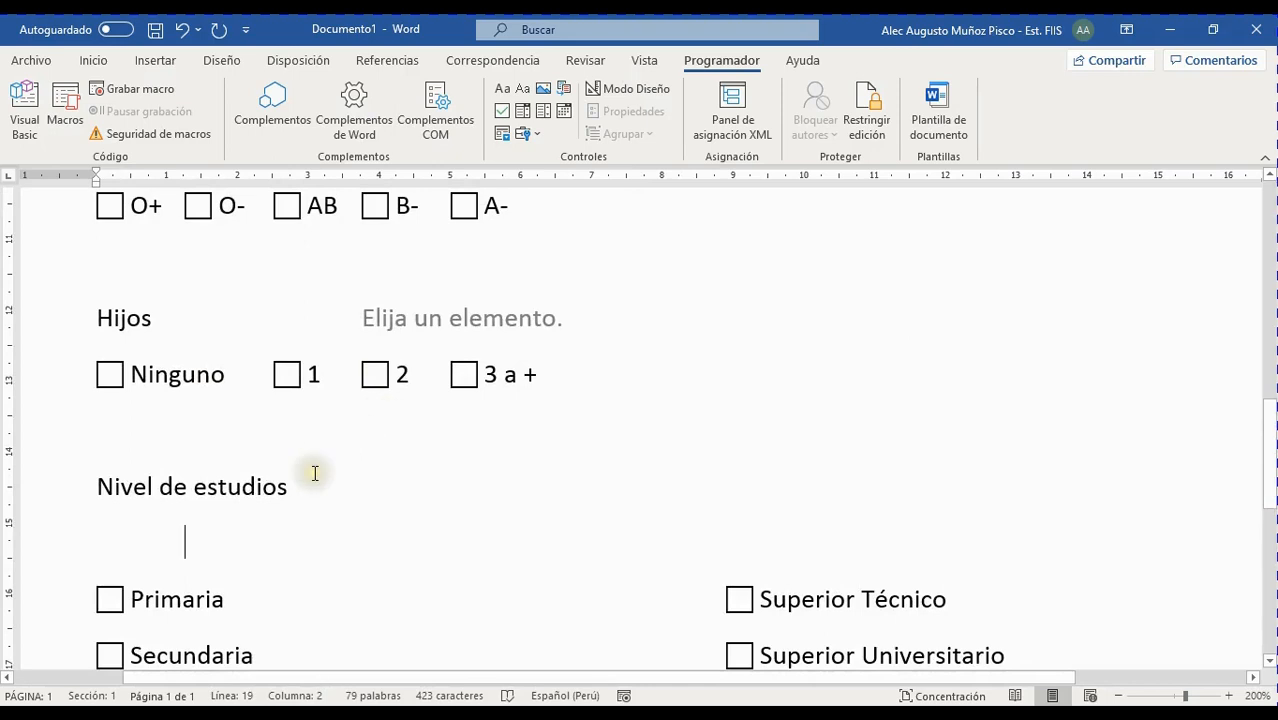
pyautogui.press('BackSpace')
pyautogui.press('BackSpace')
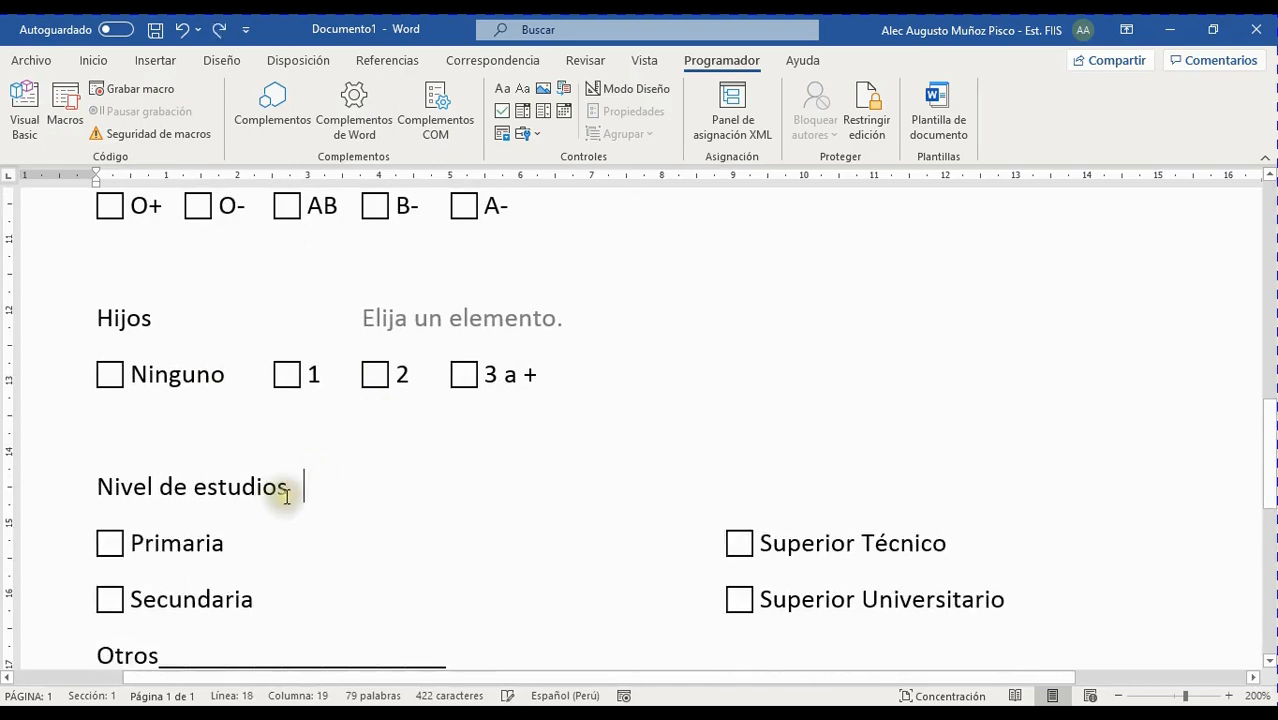
pyautogui.press('Tab')
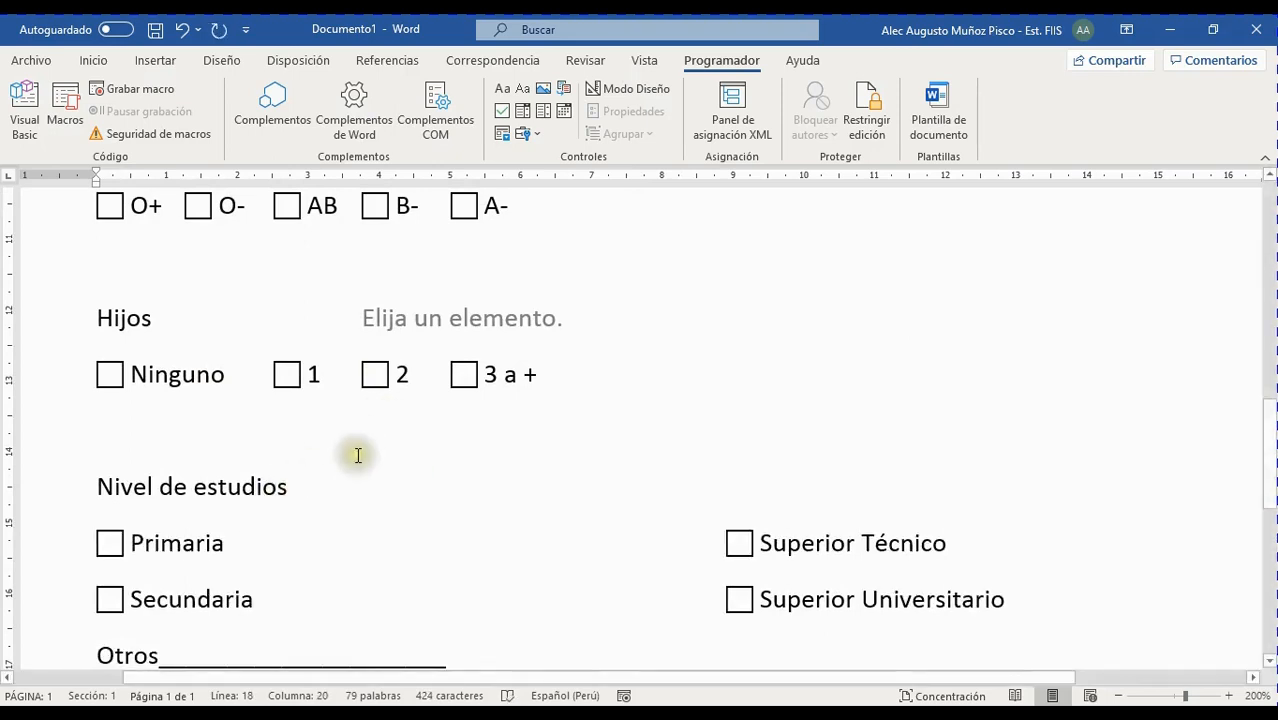
pyautogui.scroll(1, 551, 190)
pyautogui.scroll(-2, 510, 338)
pyautogui.press('BackSpace')
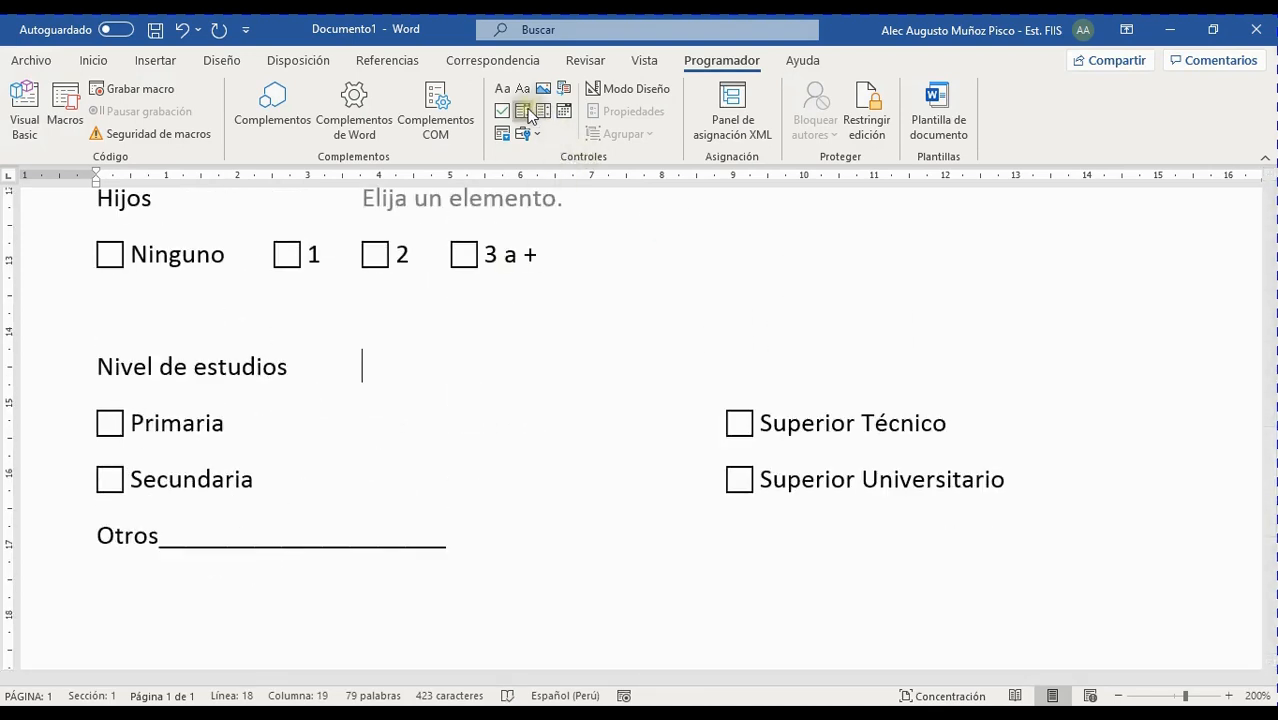
pyautogui.click(524, 110)
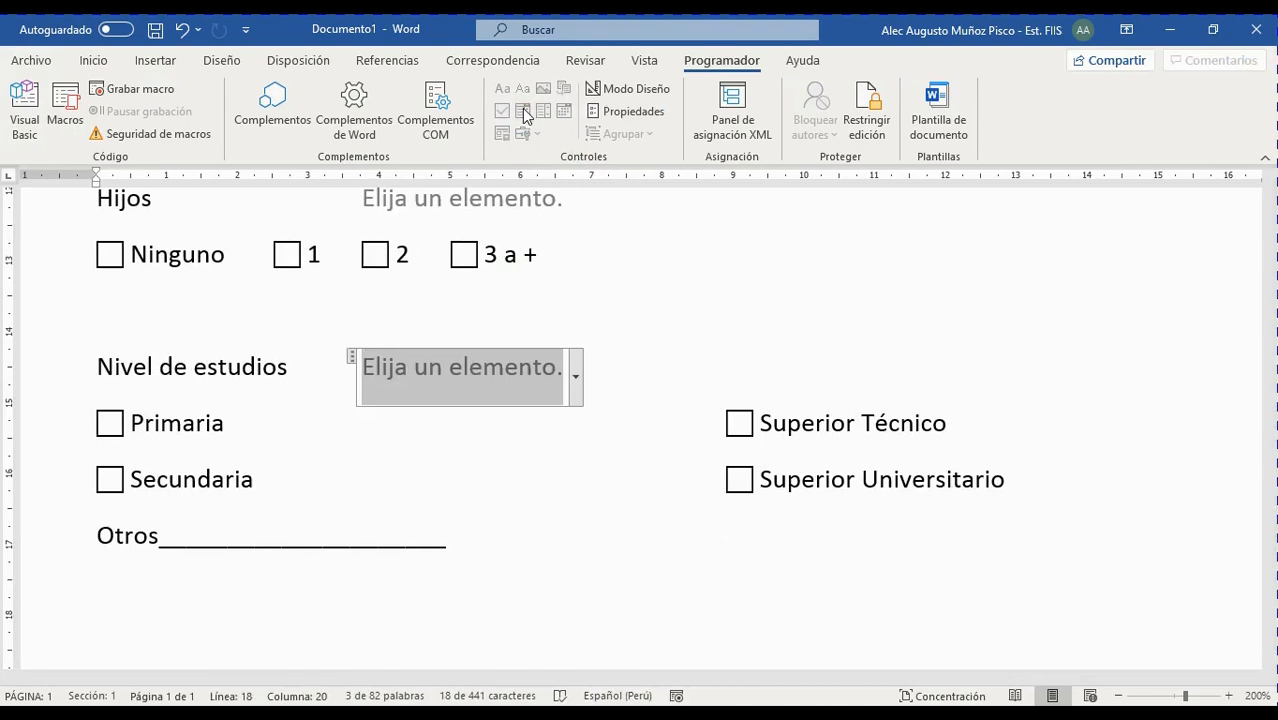
pyautogui.click(570, 284)
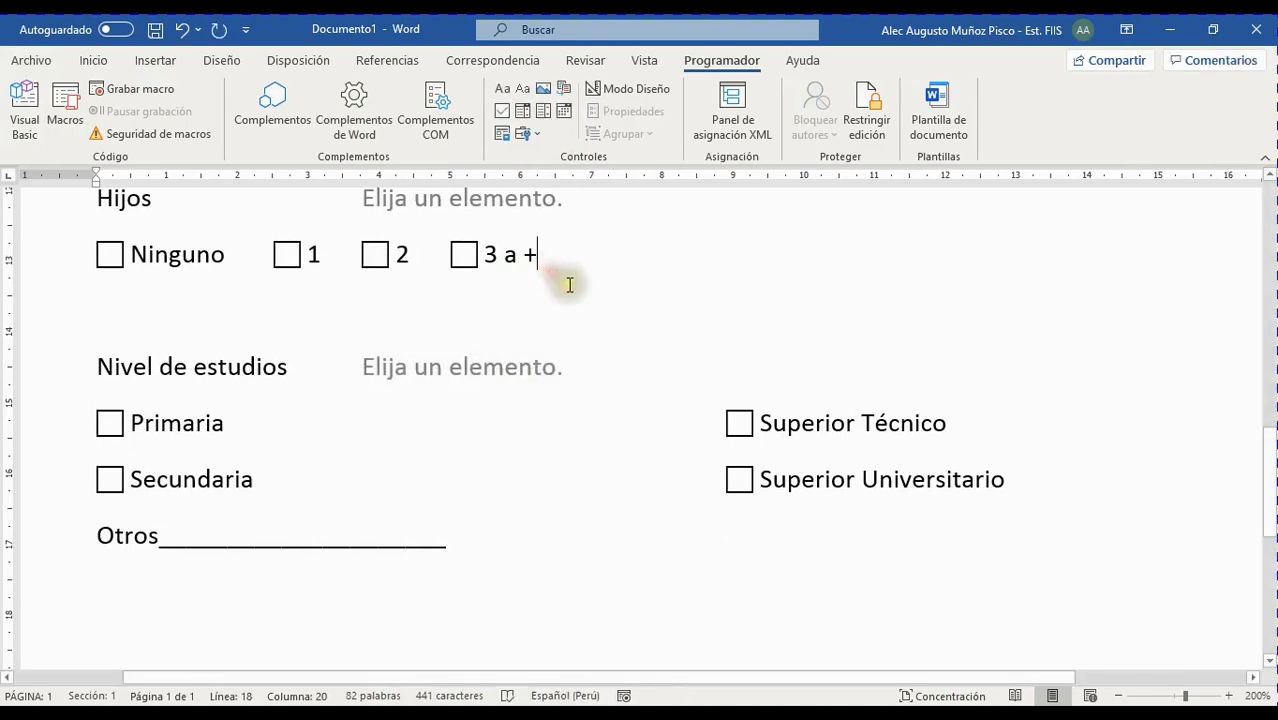
# Check the Tipo de sangre, Hijos and Nivel de estudios drop-down controls by selecting each
pyautogui.scroll(2, 575, 293)
pyautogui.click(527, 268)
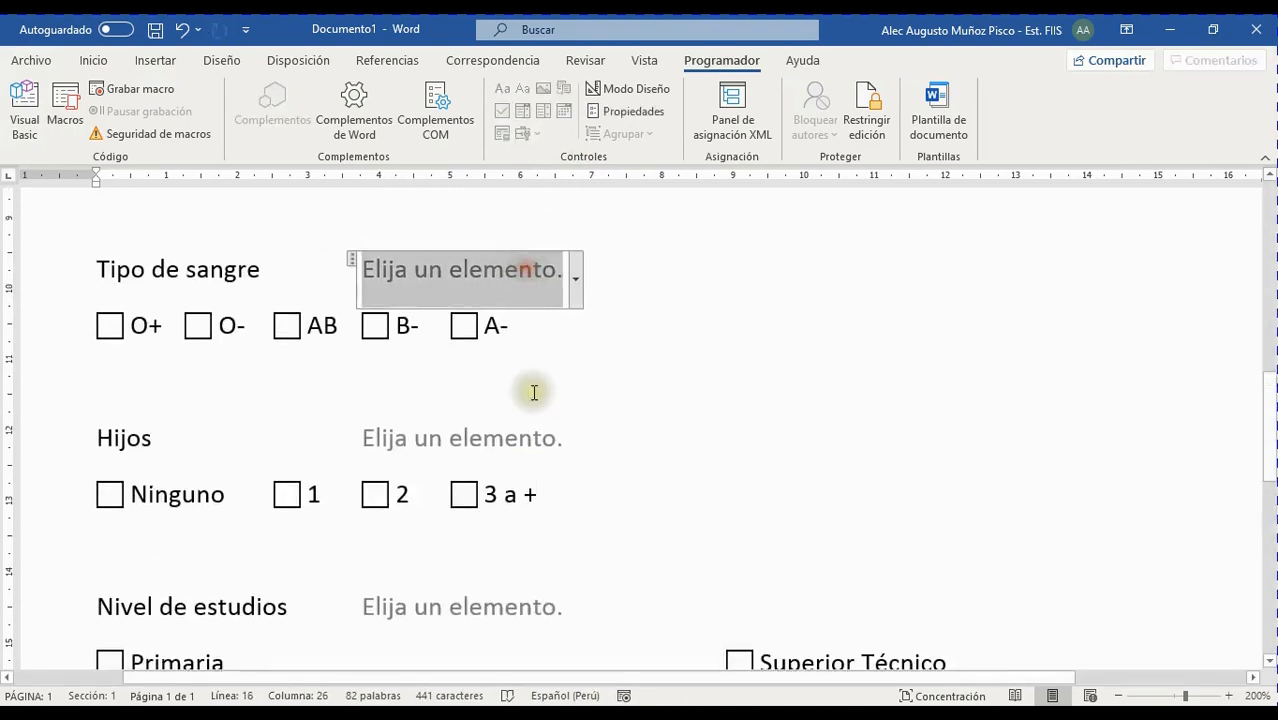
pyautogui.click(528, 598)
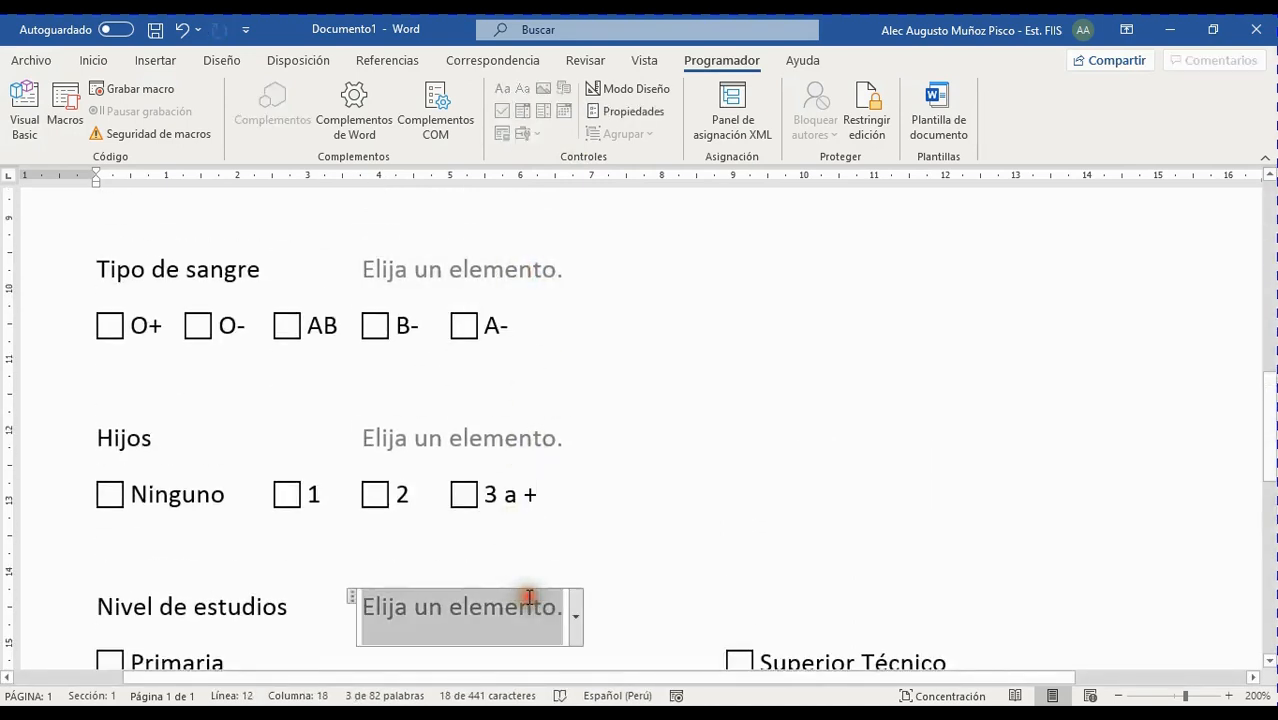
pyautogui.click(476, 428)
pyautogui.click(506, 602)
pyautogui.click(504, 436)
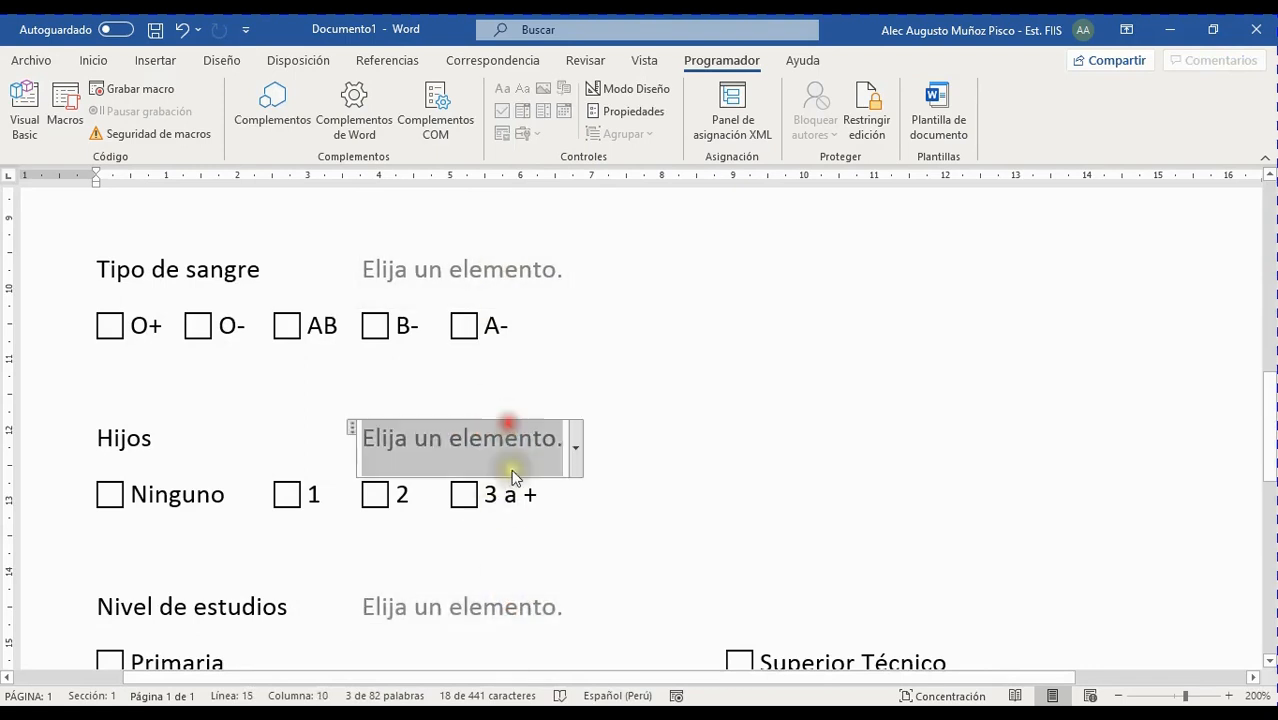
pyautogui.click(514, 596)
pyautogui.click(512, 444)
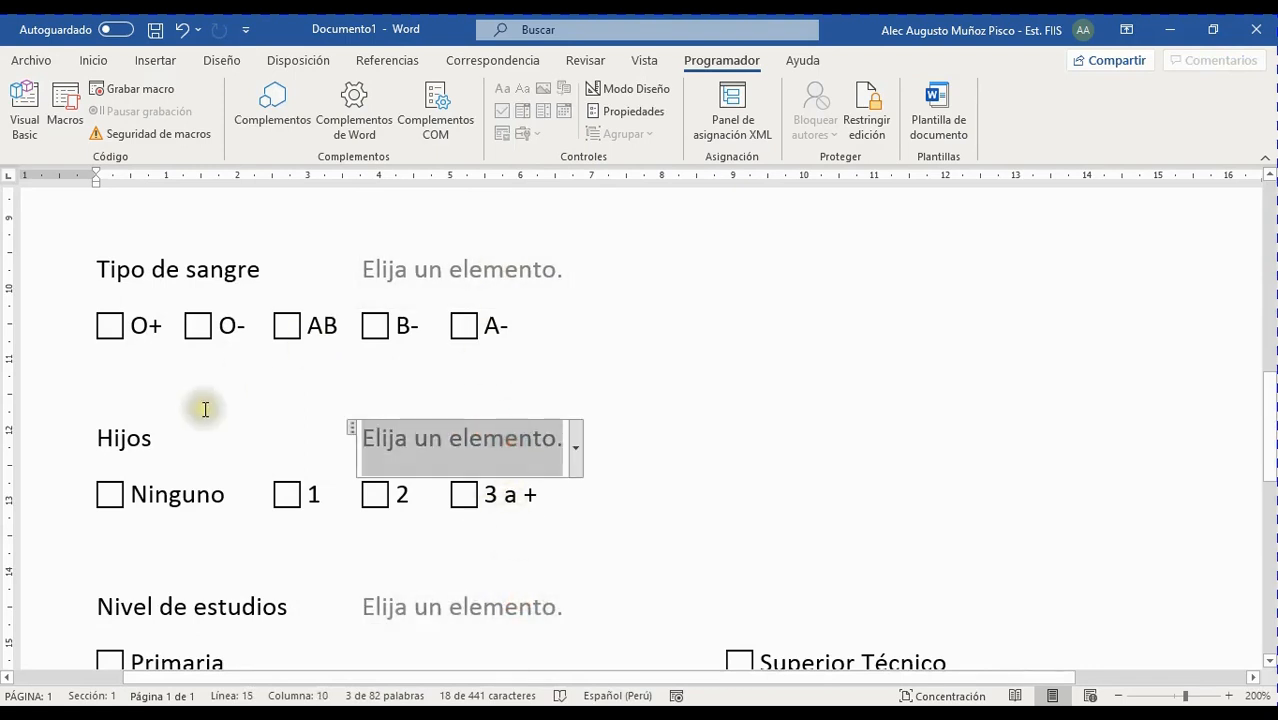
pyautogui.click(462, 600)
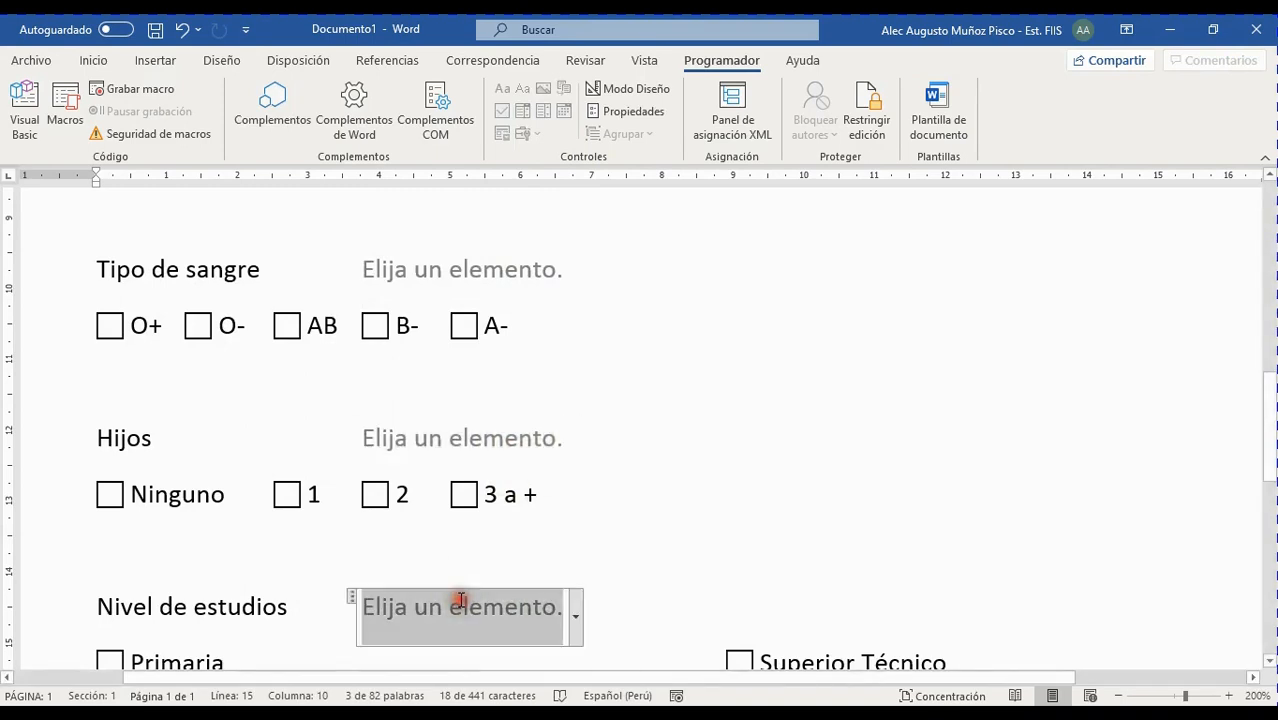
pyautogui.click(497, 456)
pyautogui.click(499, 605)
pyautogui.click(510, 440)
pyautogui.click(500, 605)
pyautogui.click(502, 437)
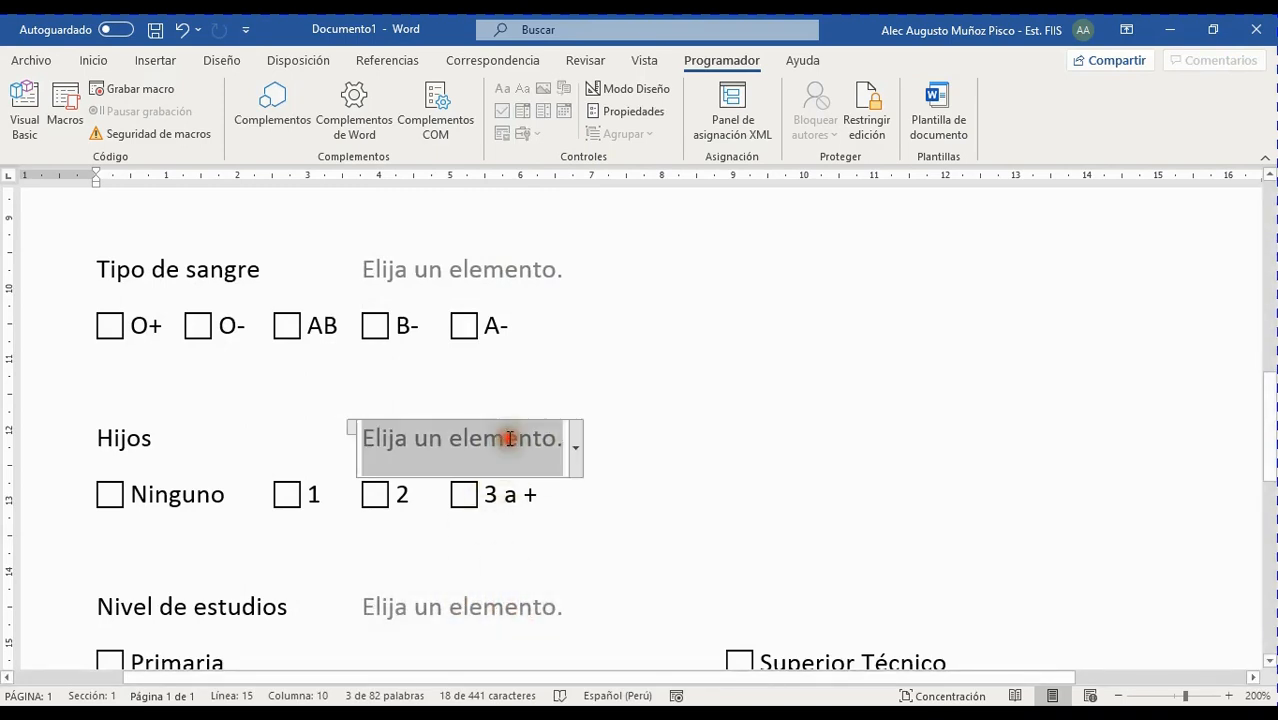
pyautogui.click(505, 606)
pyautogui.click(491, 440)
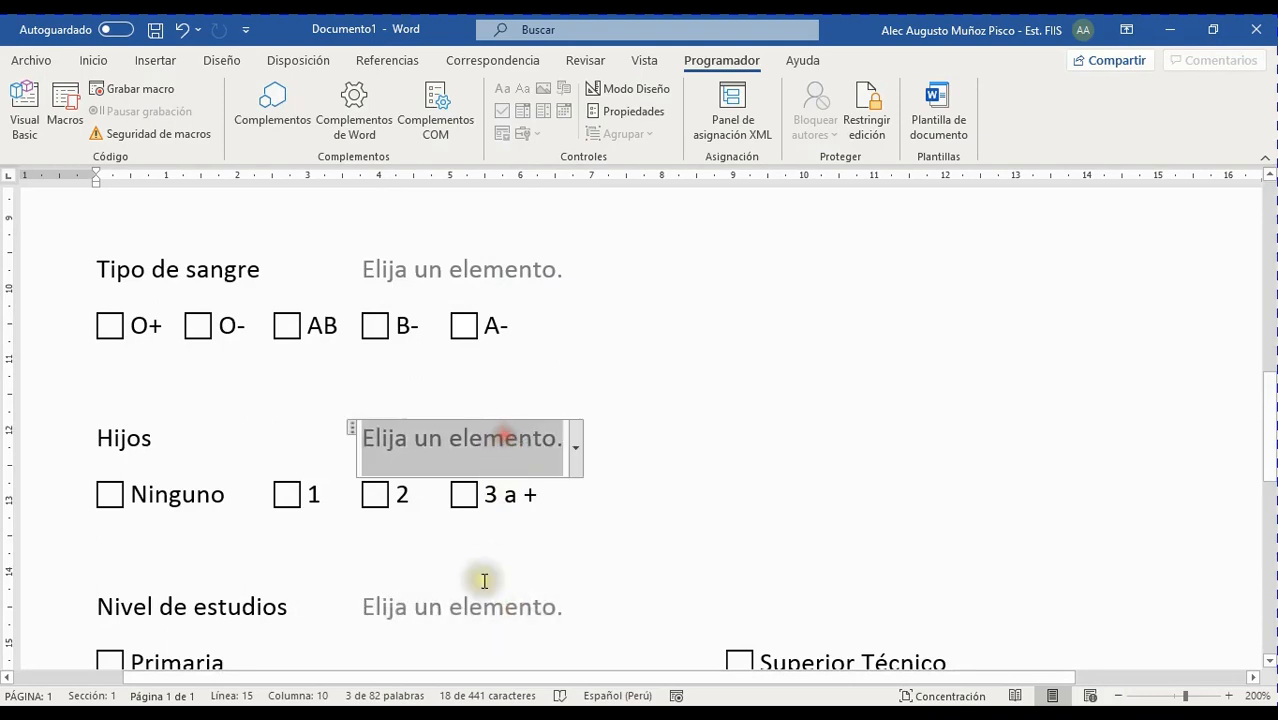
pyautogui.click(497, 605)
pyautogui.click(510, 446)
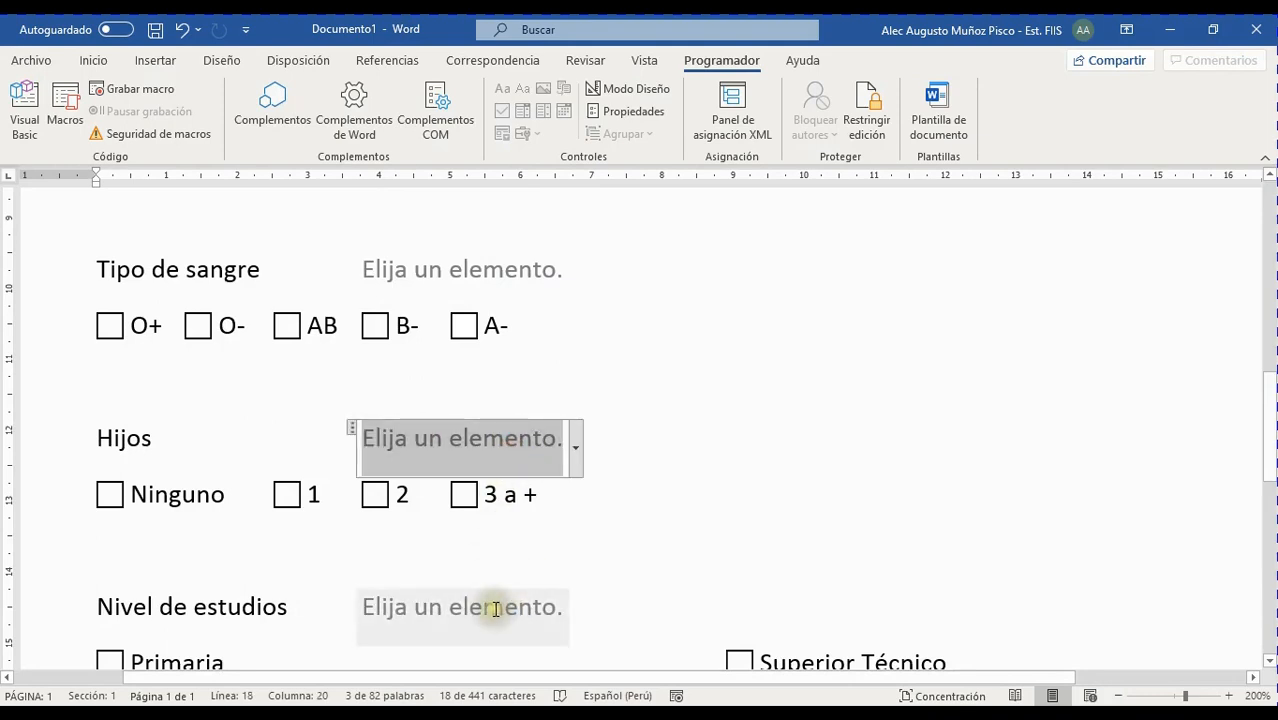
pyautogui.click(498, 608)
pyautogui.click(472, 432)
pyautogui.click(533, 628)
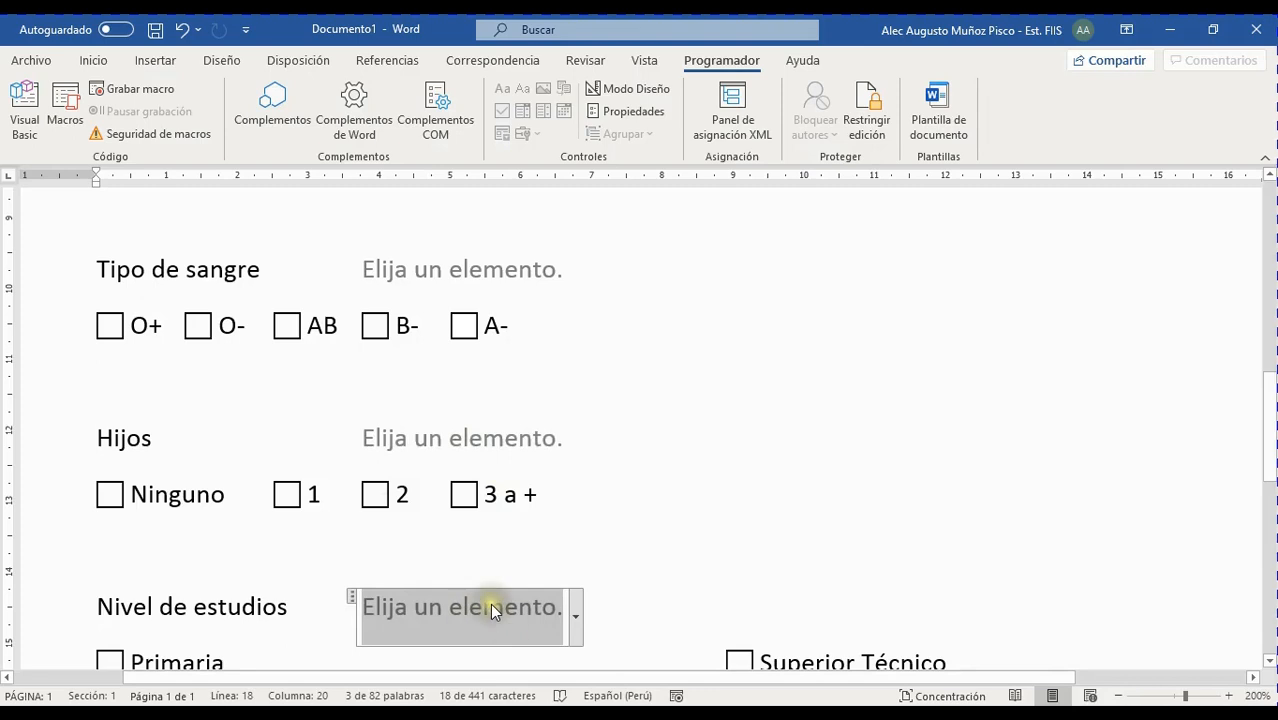
pyautogui.scroll(-5, 505, 619)
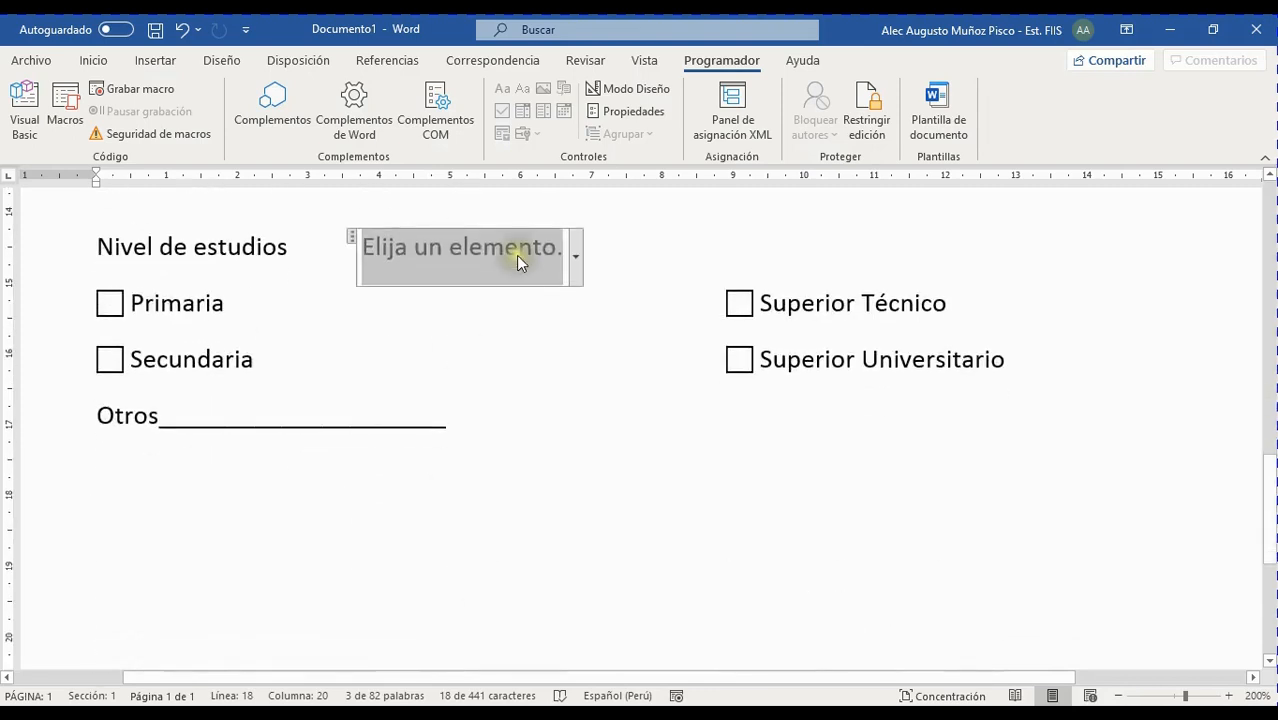
pyautogui.scroll(3, 514, 317)
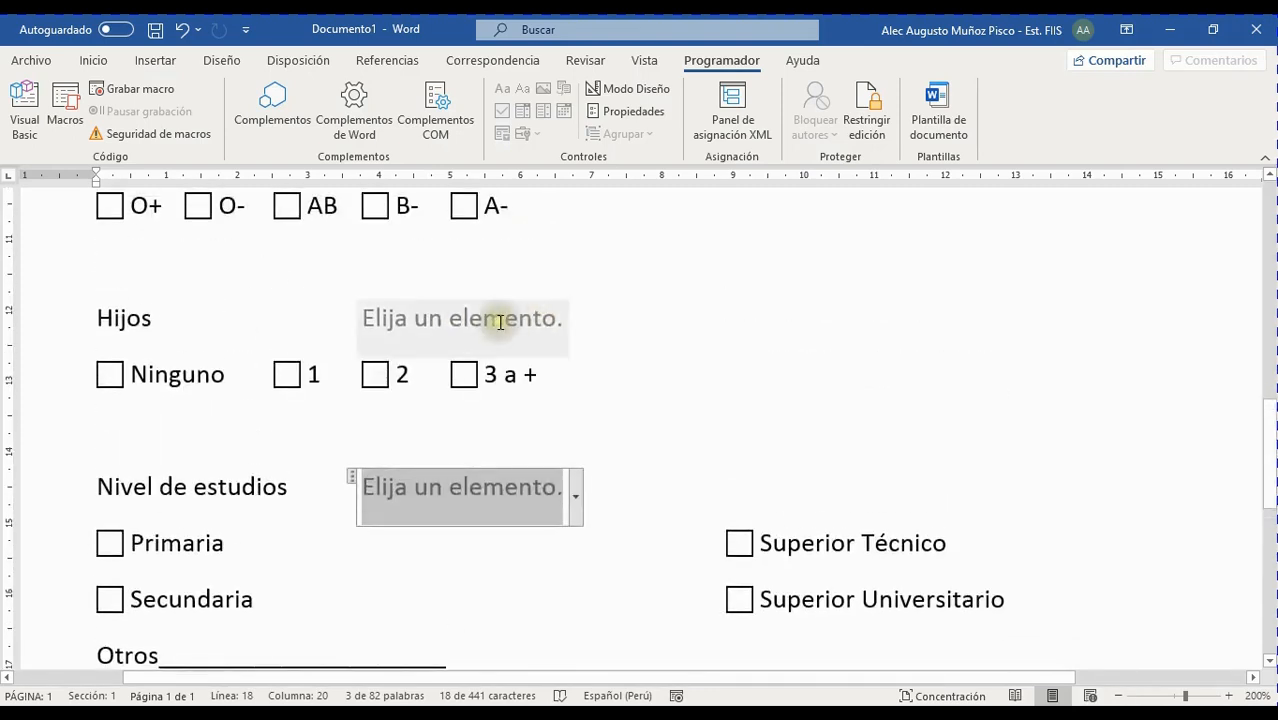
pyautogui.click(498, 321)
pyautogui.scroll(3, 540, 321)
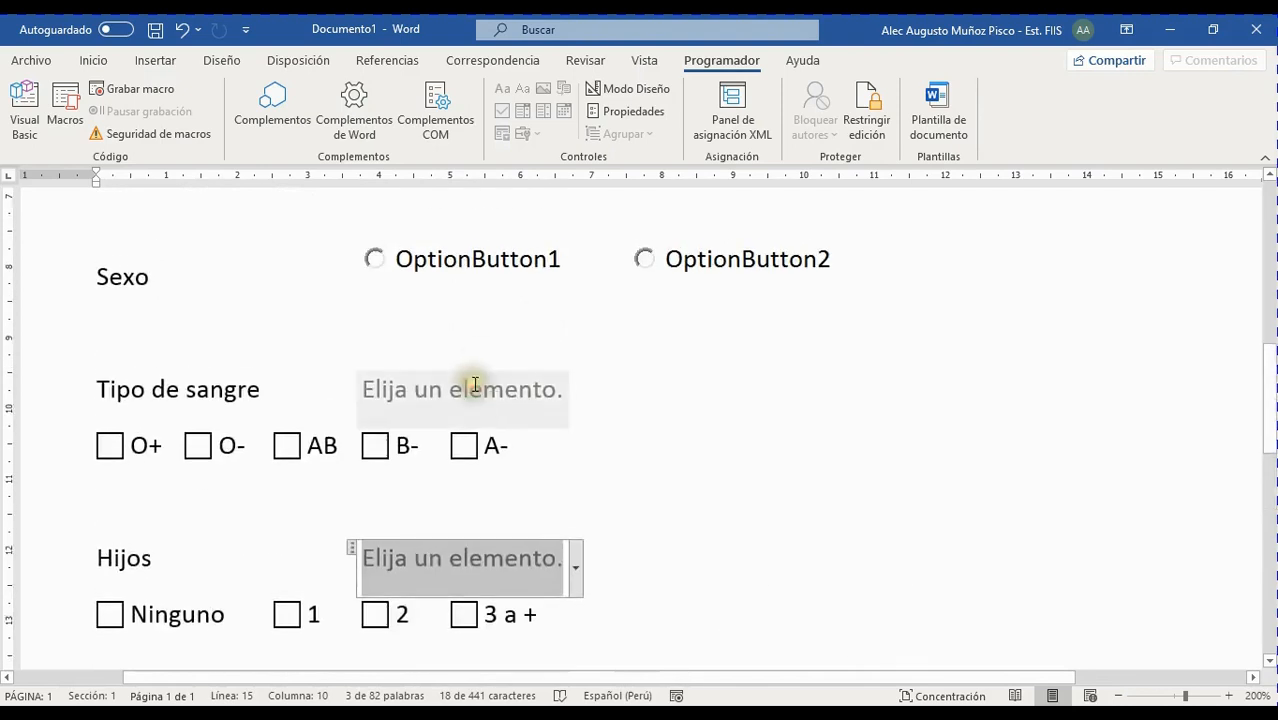
pyautogui.click(474, 385)
pyautogui.click(600, 304)
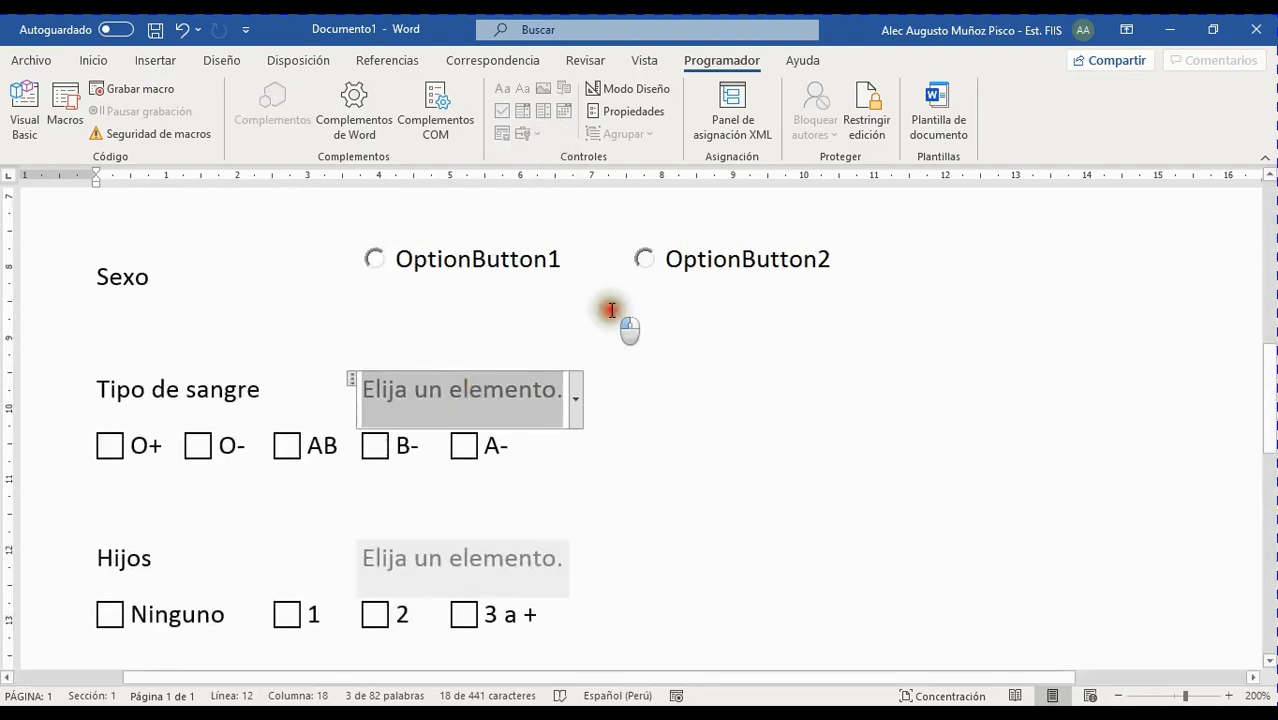
pyautogui.scroll(-4, 510, 510)
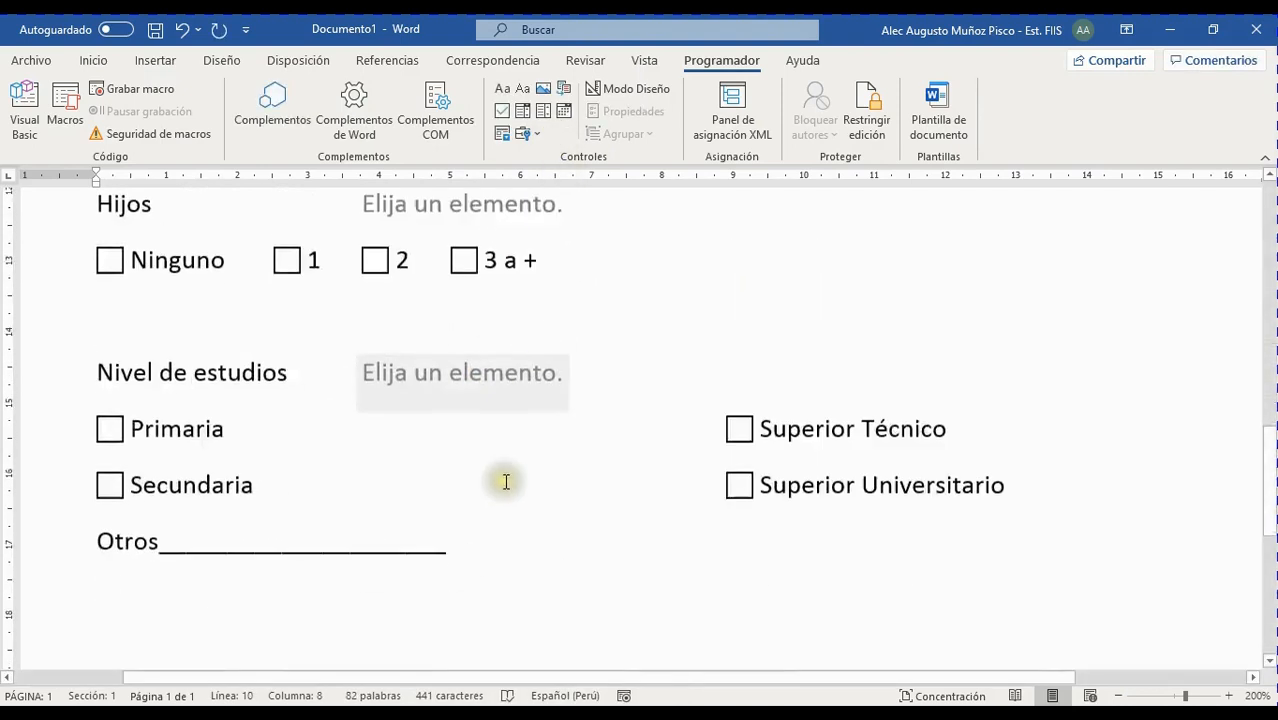
pyautogui.click(486, 362)
pyautogui.scroll(1, 517, 320)
pyautogui.scroll(2, 517, 320)
pyautogui.click(491, 419)
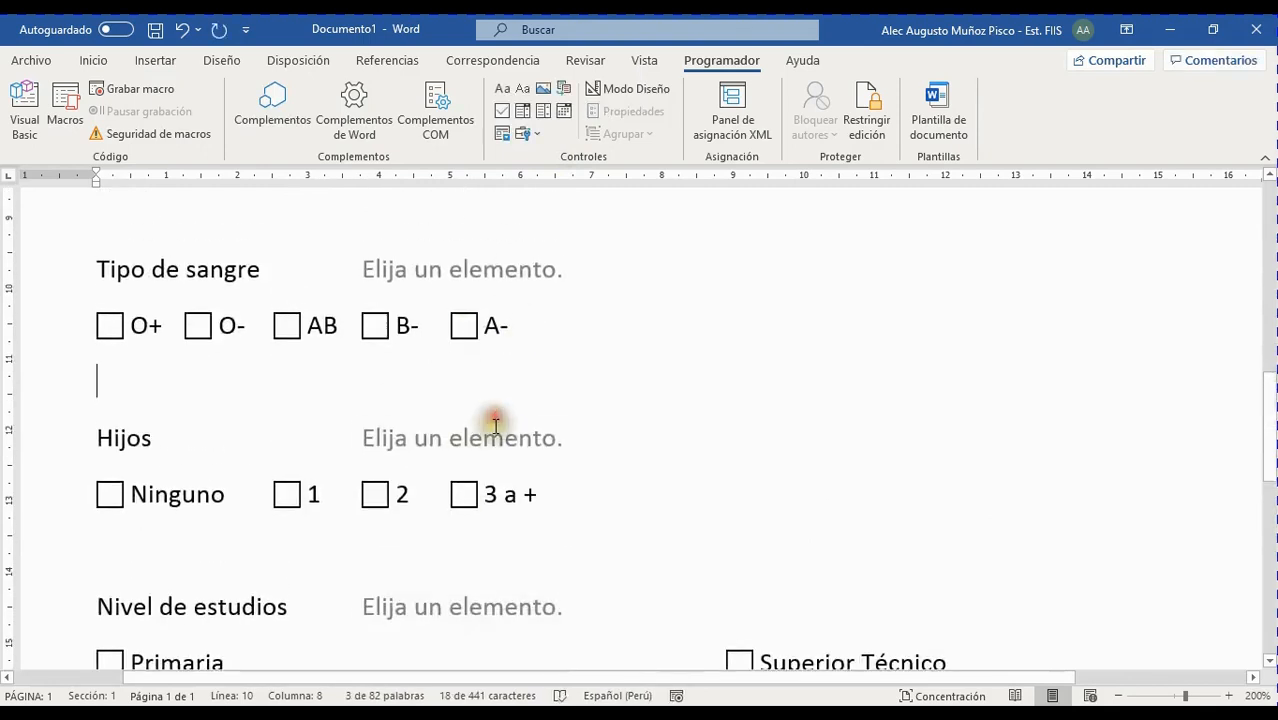
pyautogui.click(496, 437)
pyautogui.click(496, 278)
pyautogui.scroll(2, 478, 391)
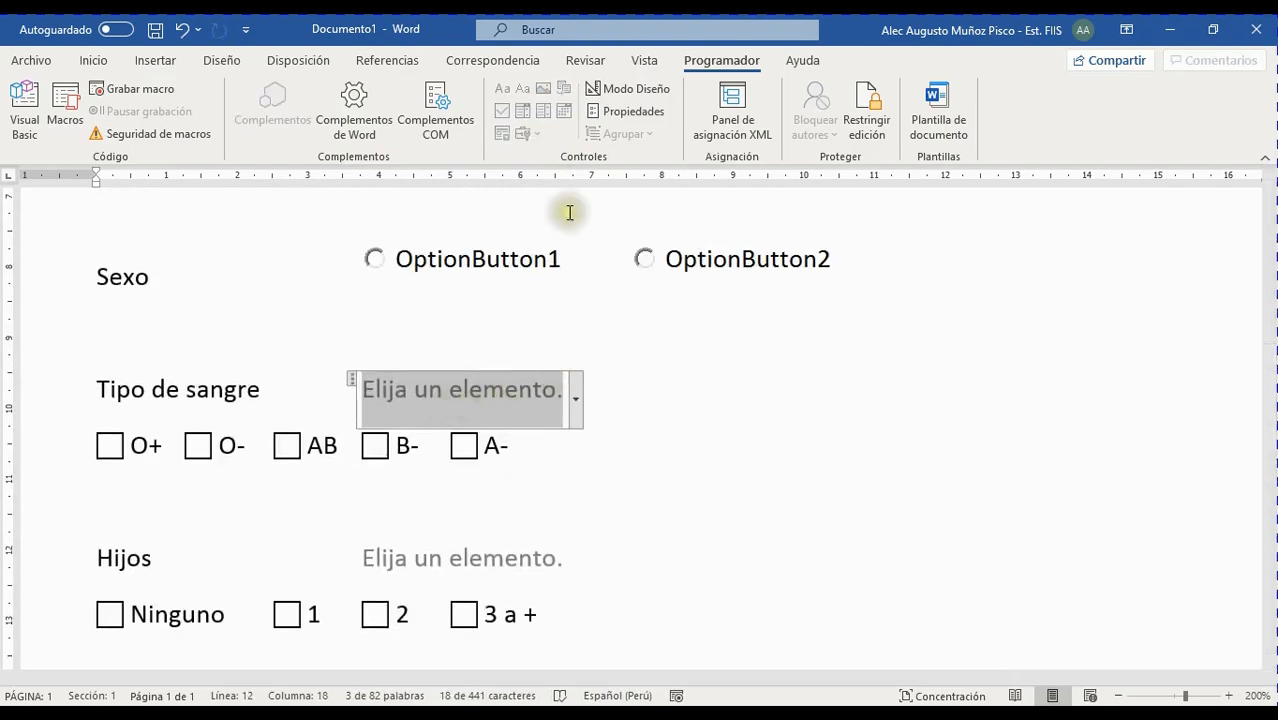
pyautogui.click(601, 387)
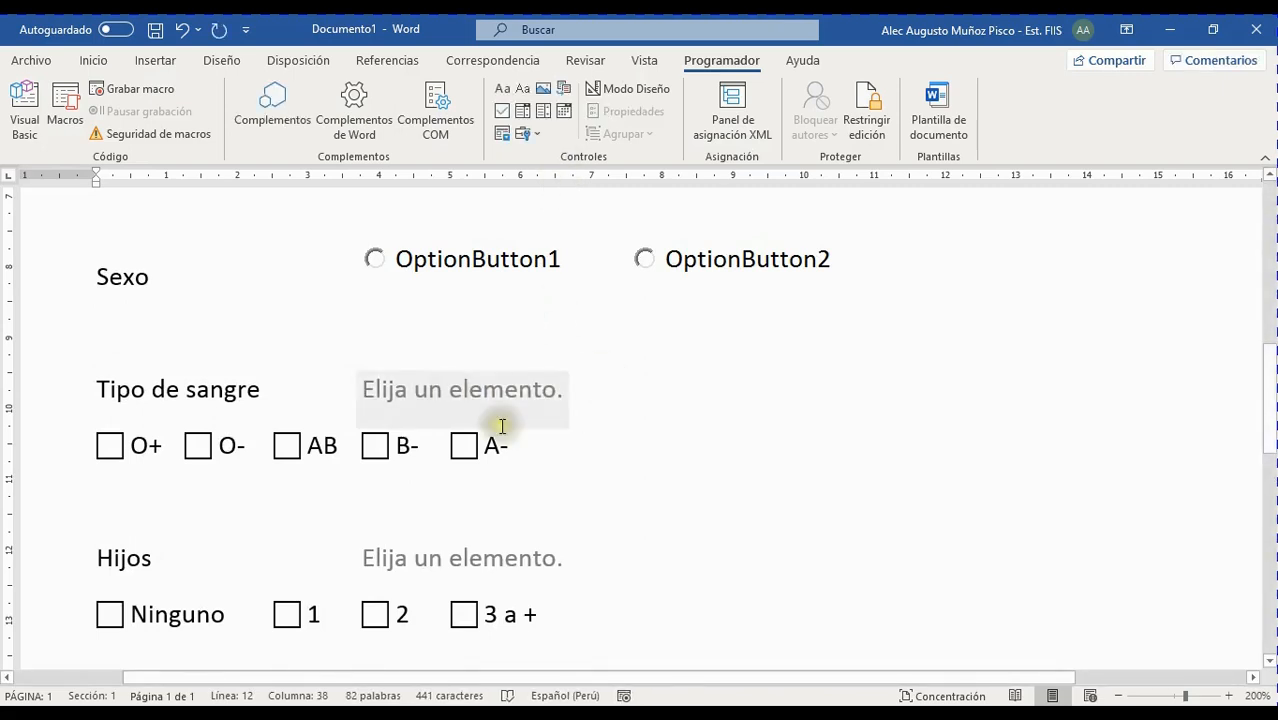
# Review the Fecha de nacimiento, DNI, Apellidos and Nombres controls, then enable Modo Diseño
pyautogui.scroll(2, 499, 422)
pyautogui.scroll(2, 435, 402)
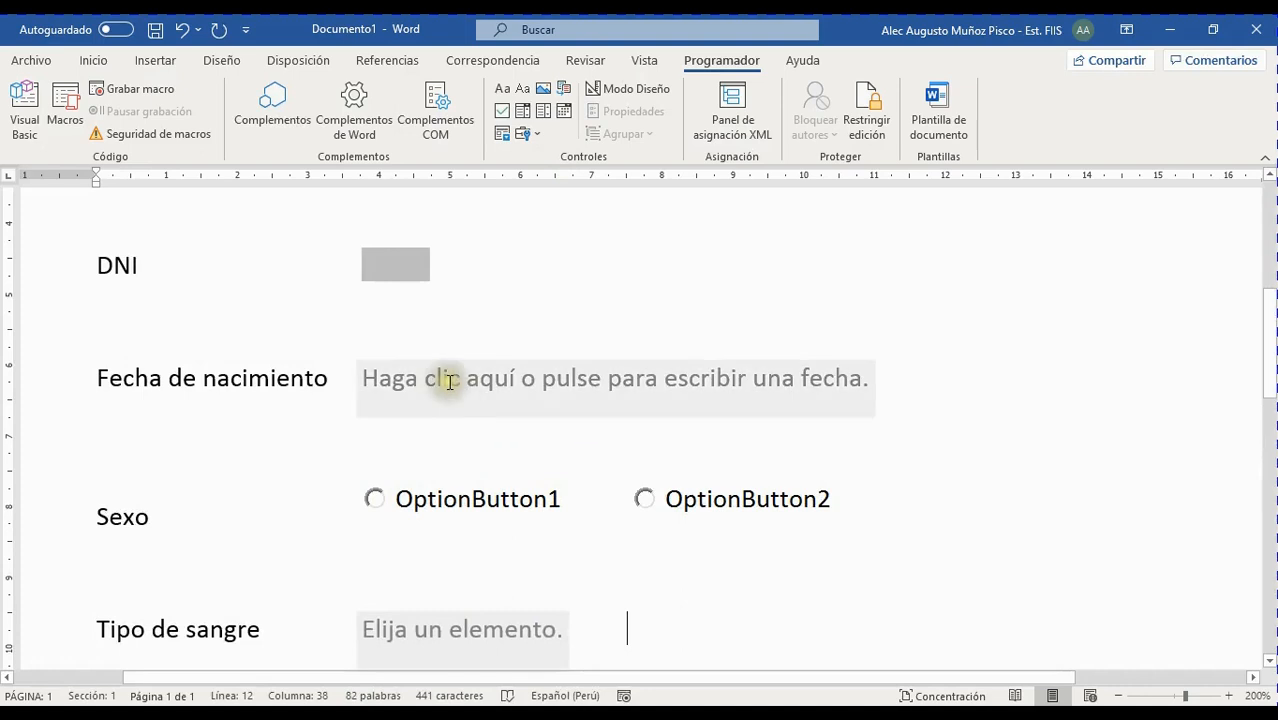
pyautogui.click(520, 378)
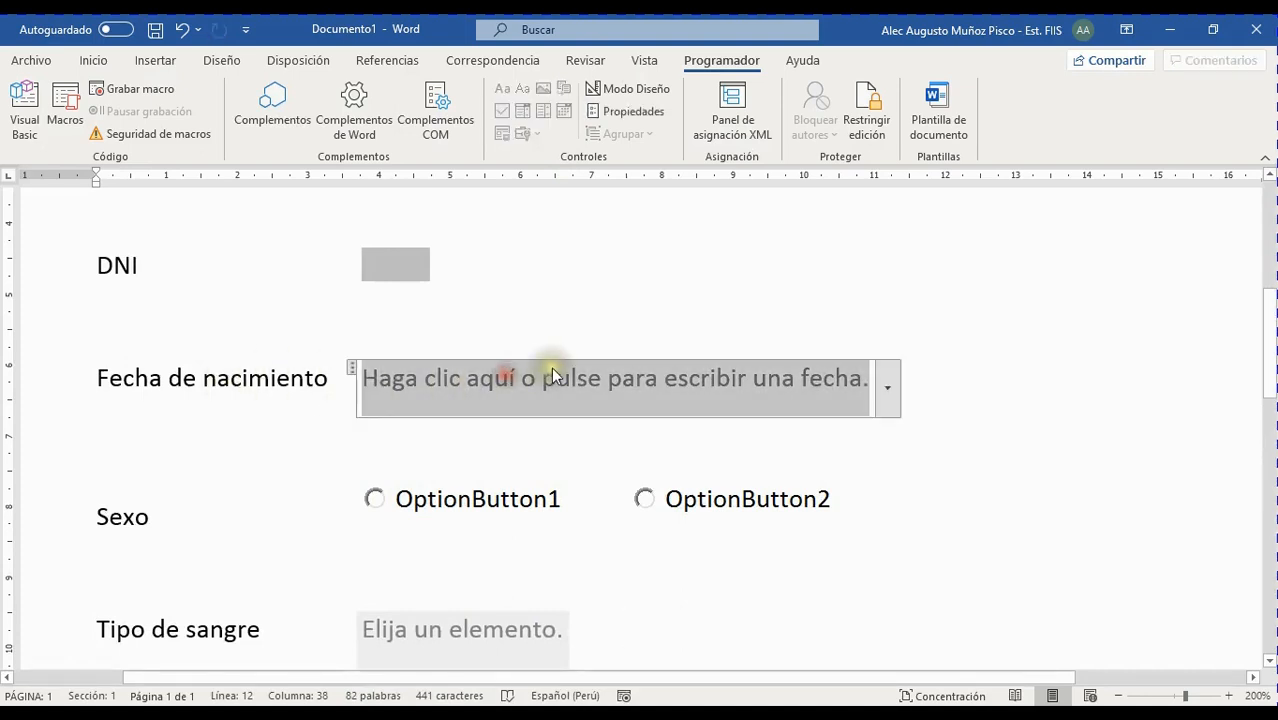
pyautogui.scroll(4, 417, 293)
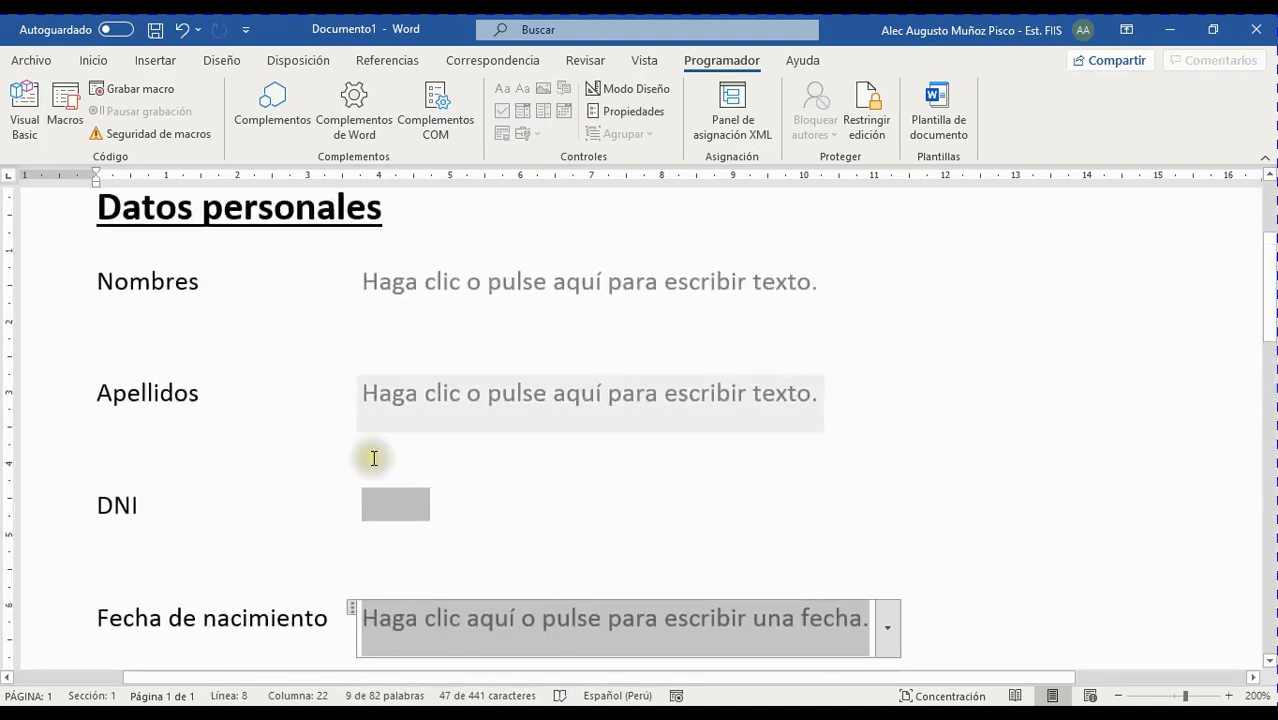
pyautogui.click(402, 507)
pyautogui.click(452, 393)
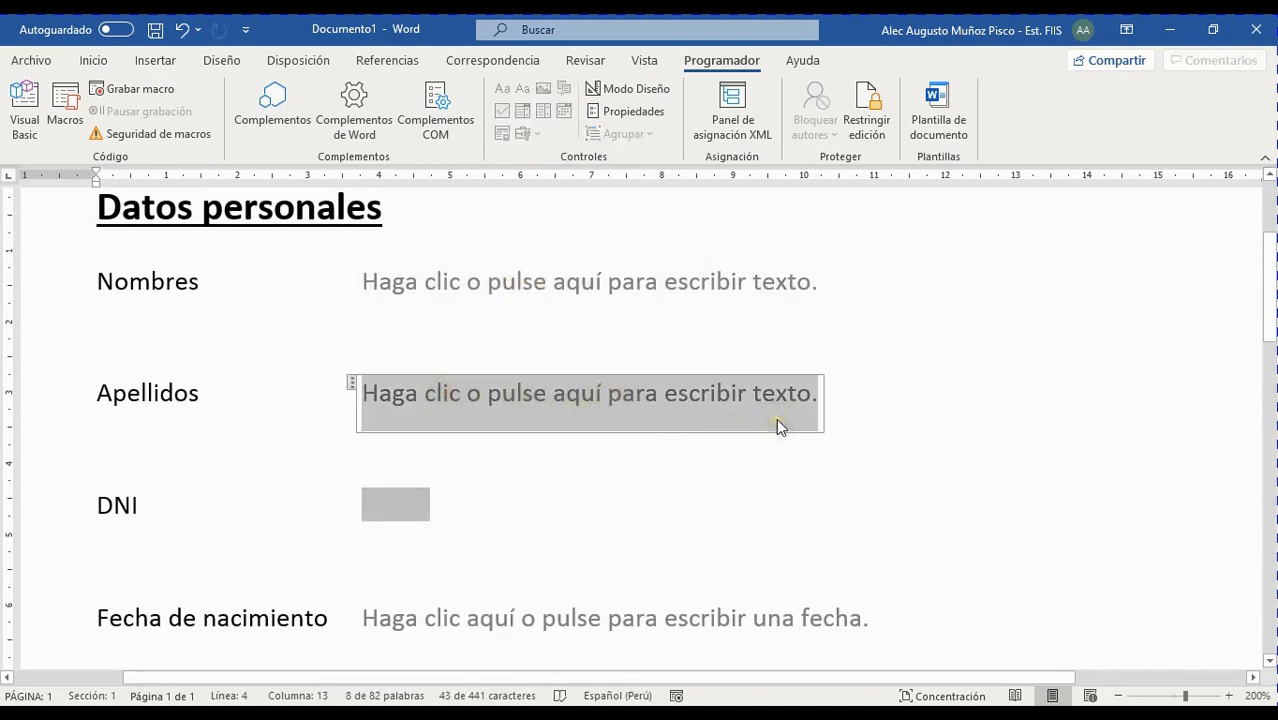
pyautogui.click(520, 274)
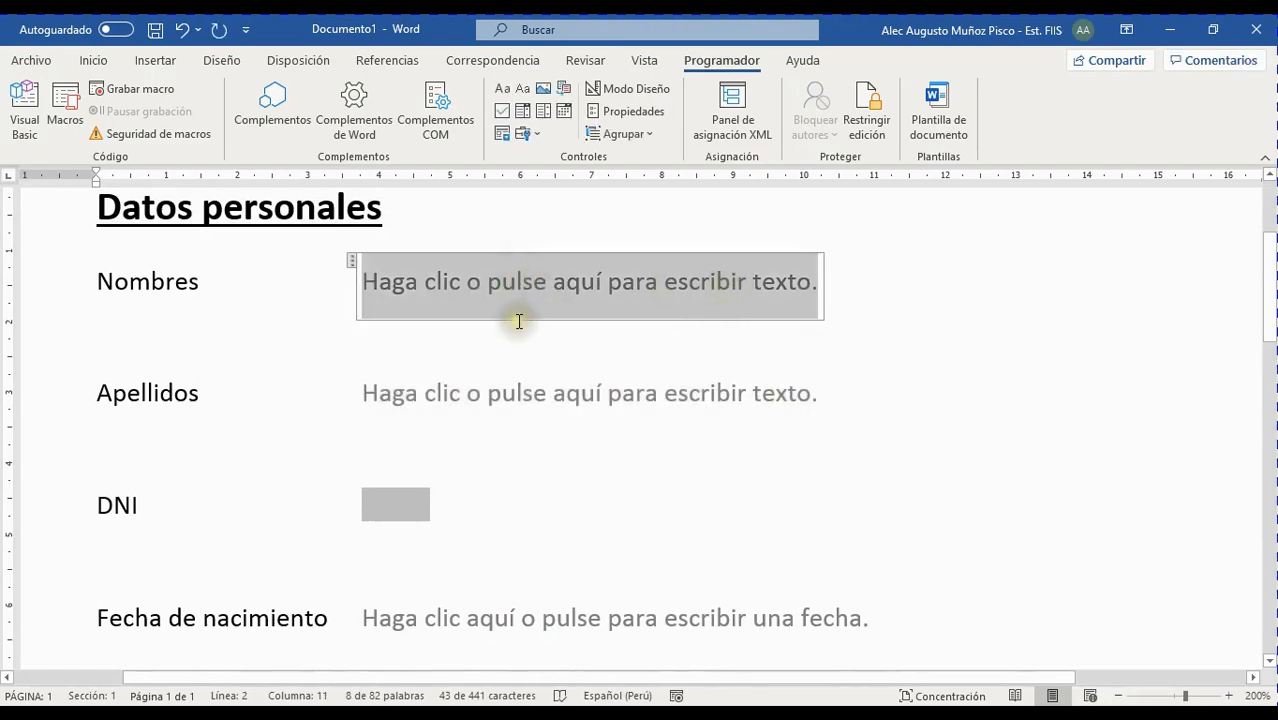
pyautogui.keyDown('ctrl'); pyautogui.scroll(-13, 760, 475); pyautogui.keyUp('ctrl')
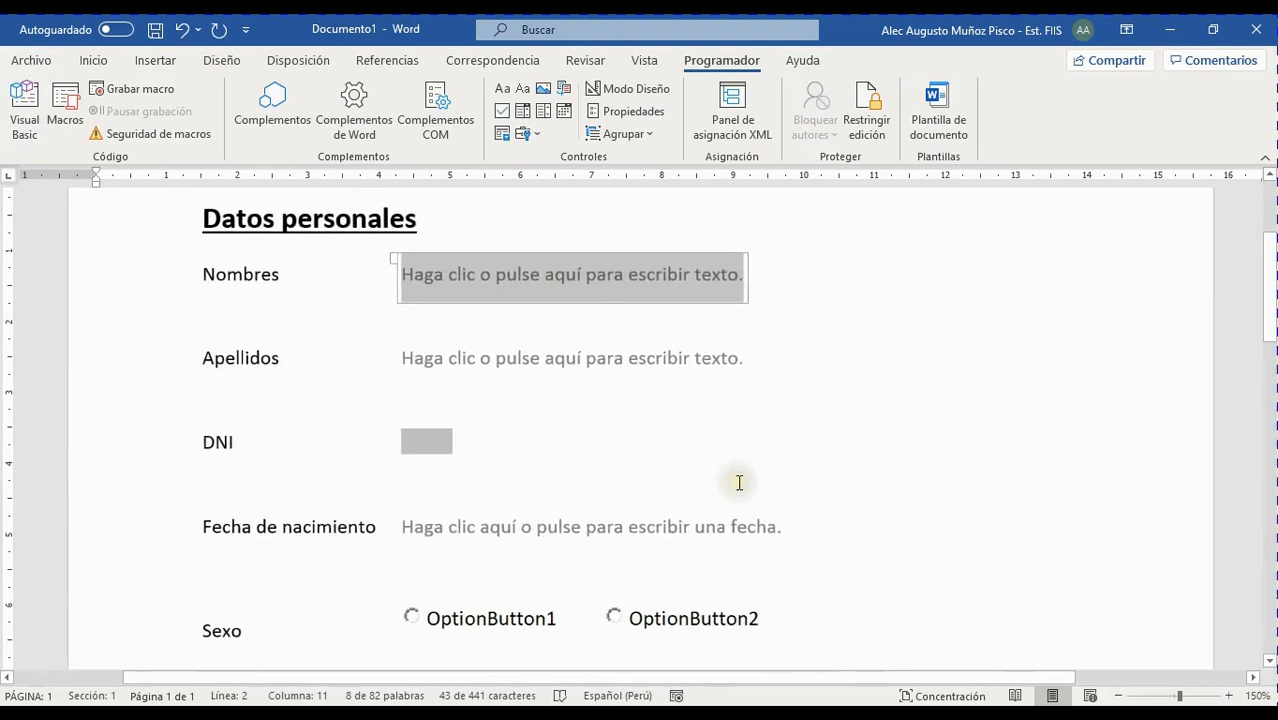
pyautogui.keyDown('ctrl'); pyautogui.scroll(-1, 724, 499); pyautogui.keyUp('ctrl')
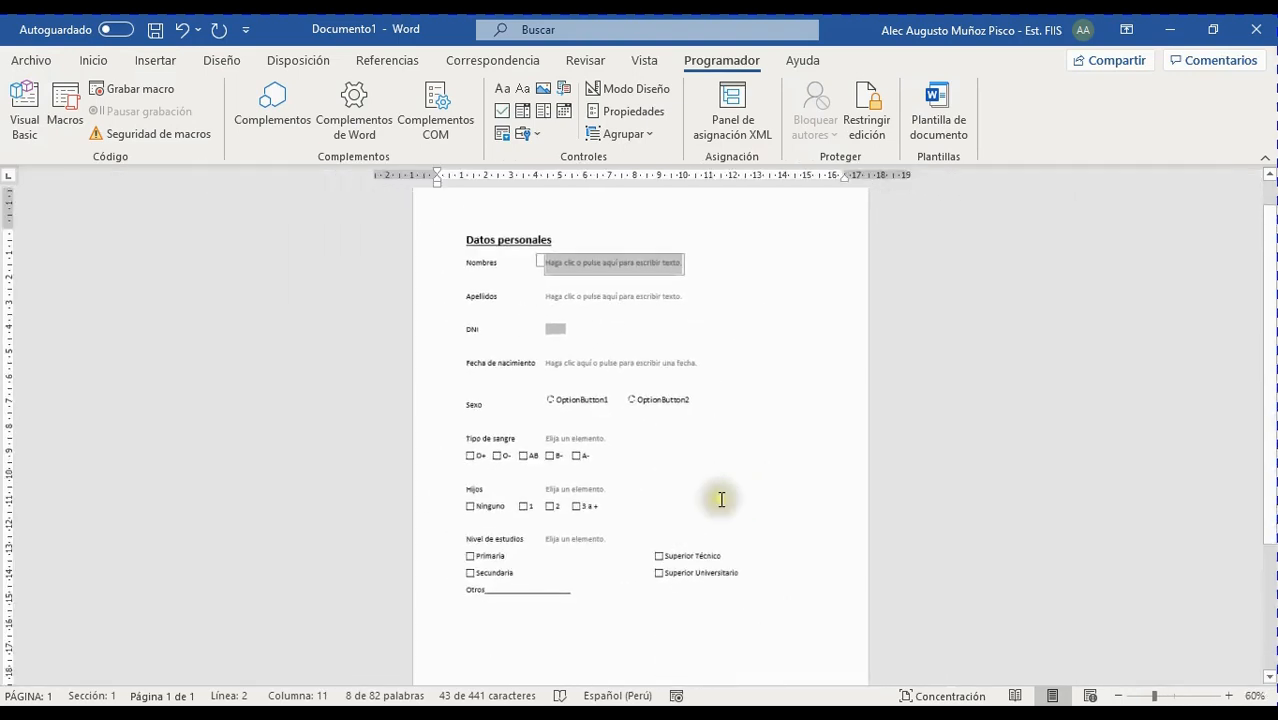
pyautogui.keyDown('ctrl'); pyautogui.scroll(9, 738, 497); pyautogui.keyUp('ctrl')
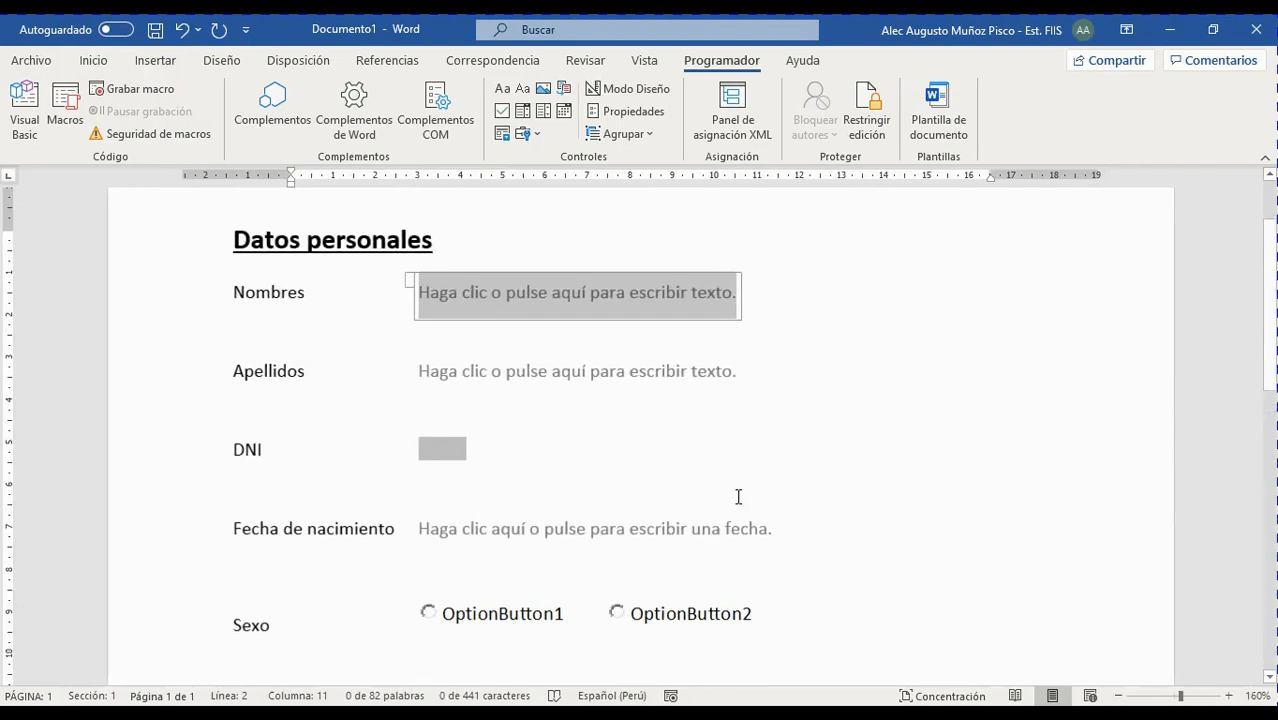
pyautogui.keyDown('ctrl'); pyautogui.scroll(2, 738, 497); pyautogui.keyUp('ctrl')
pyautogui.keyDown('ctrl'); pyautogui.scroll(1, 738, 497); pyautogui.keyUp('ctrl')
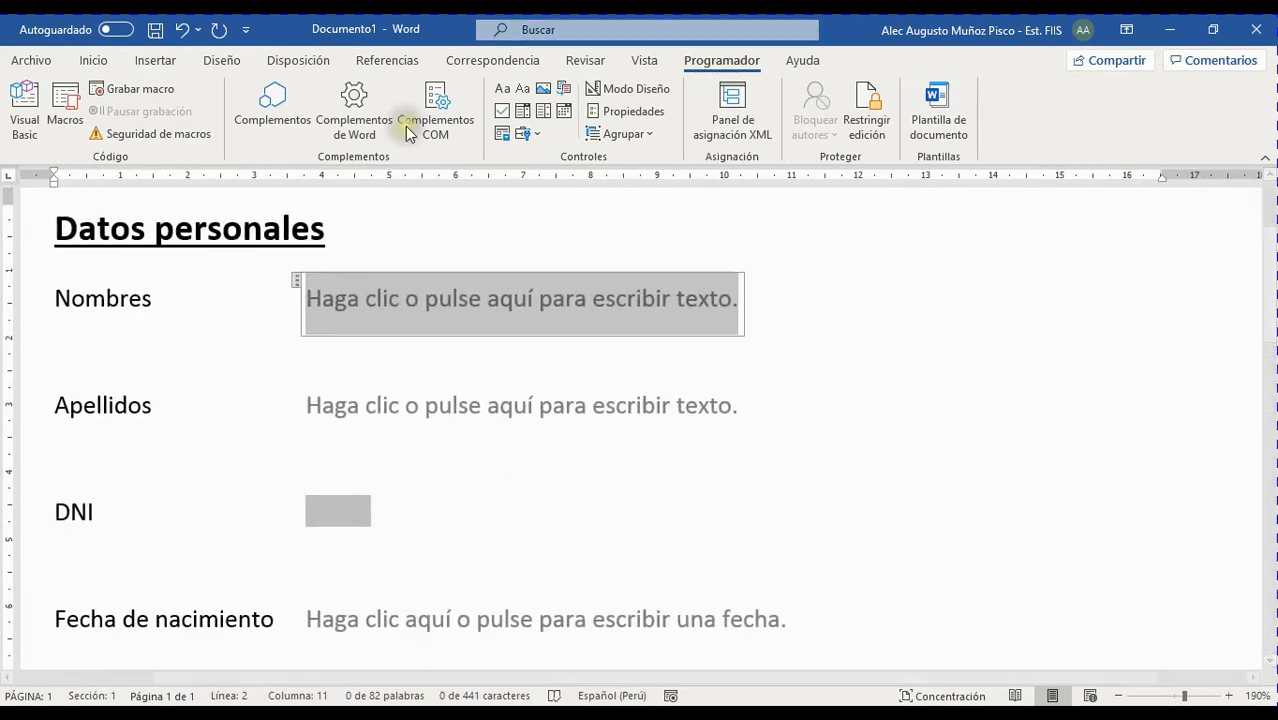
pyautogui.click(812, 311)
pyautogui.click(513, 305)
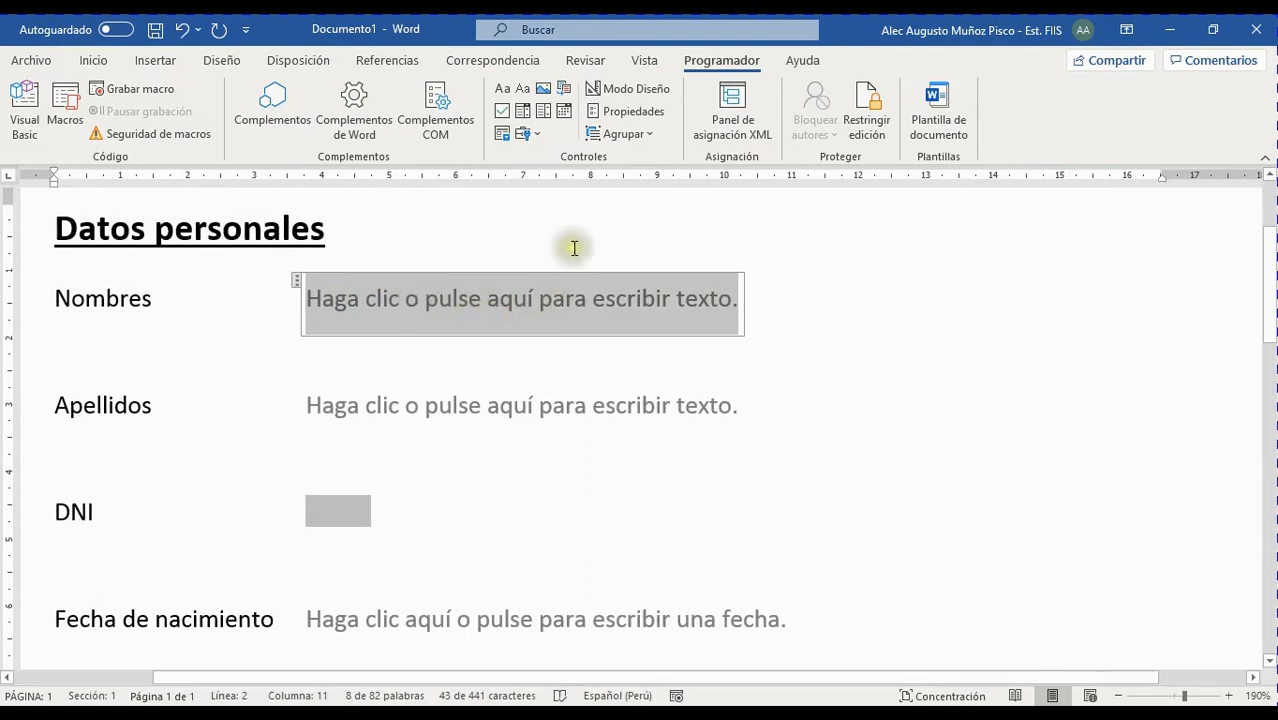
pyautogui.click(613, 93)
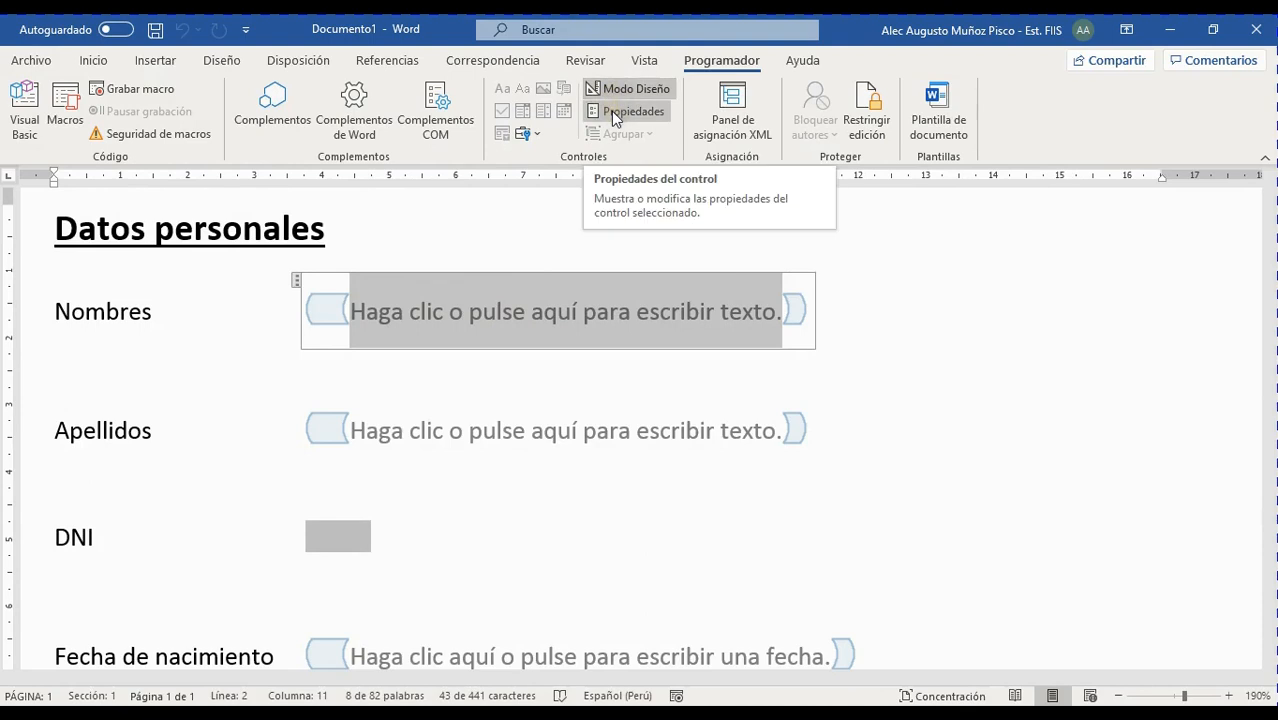
# Open the Nombres control's Propiedades dialog, click into Título, and open the appearance options
pyautogui.click(617, 91)
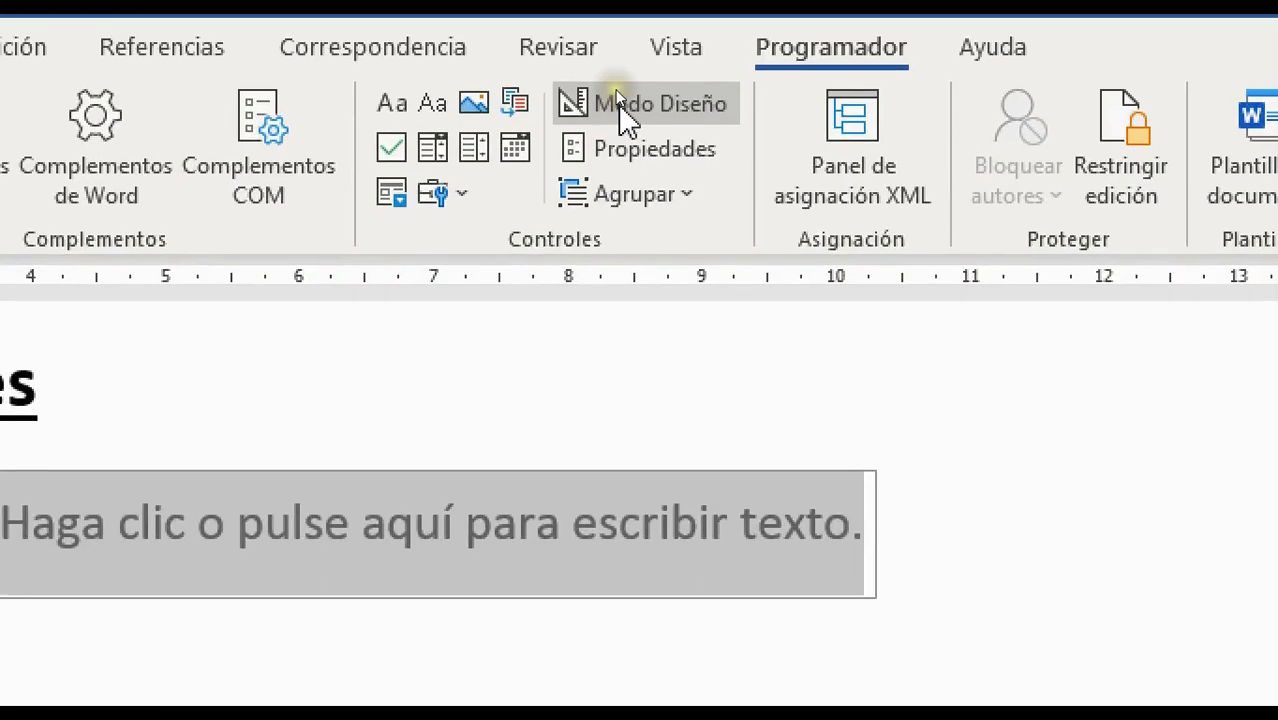
pyautogui.click(617, 91)
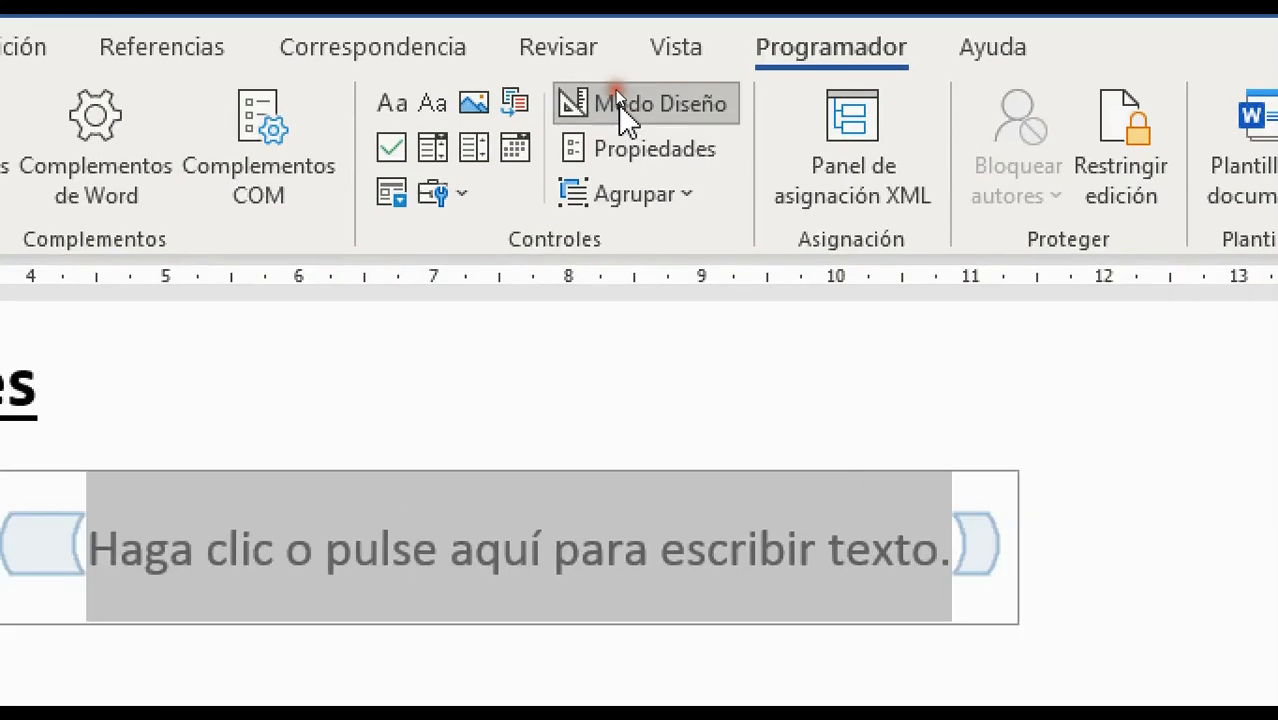
pyautogui.click(620, 165)
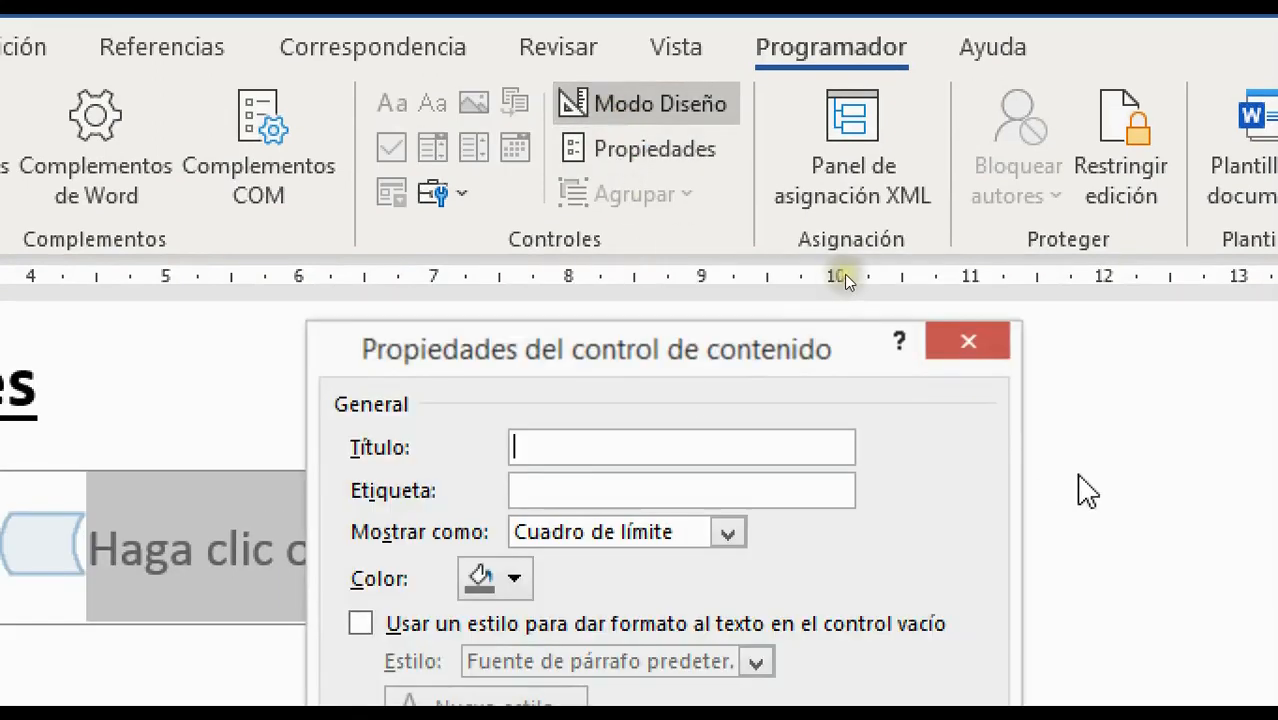
pyautogui.click(968, 342)
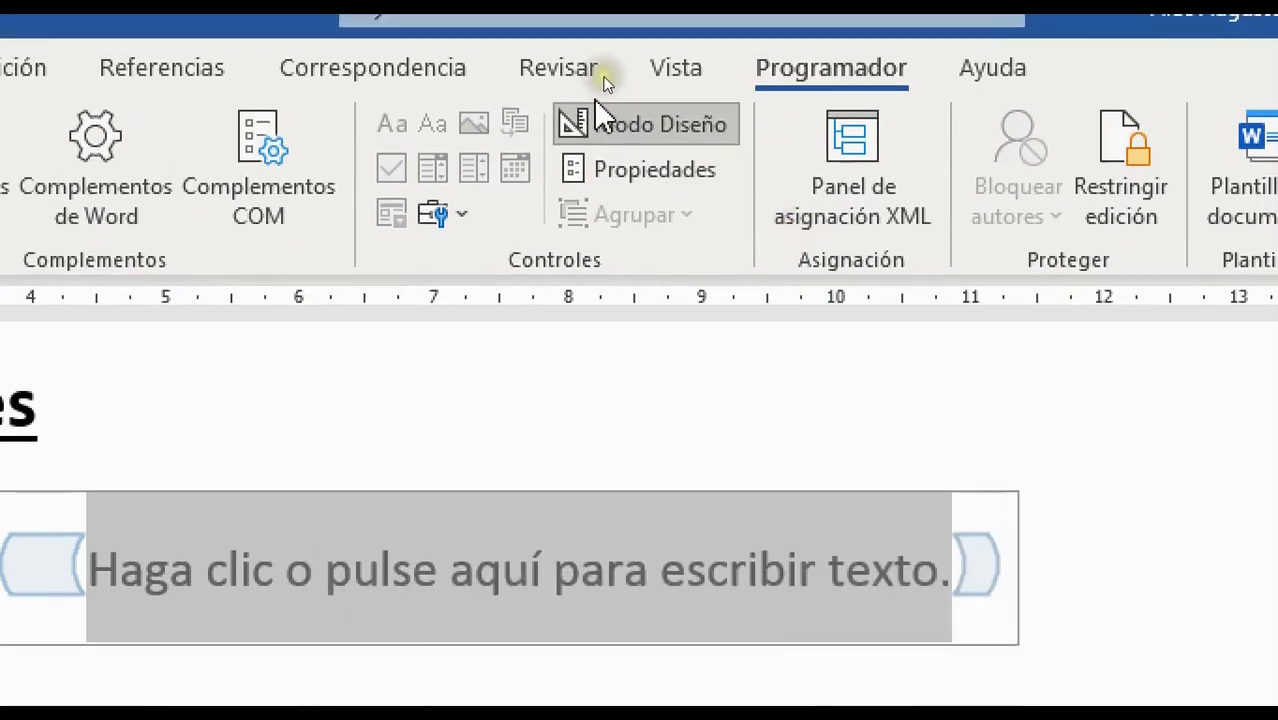
pyautogui.click(604, 115)
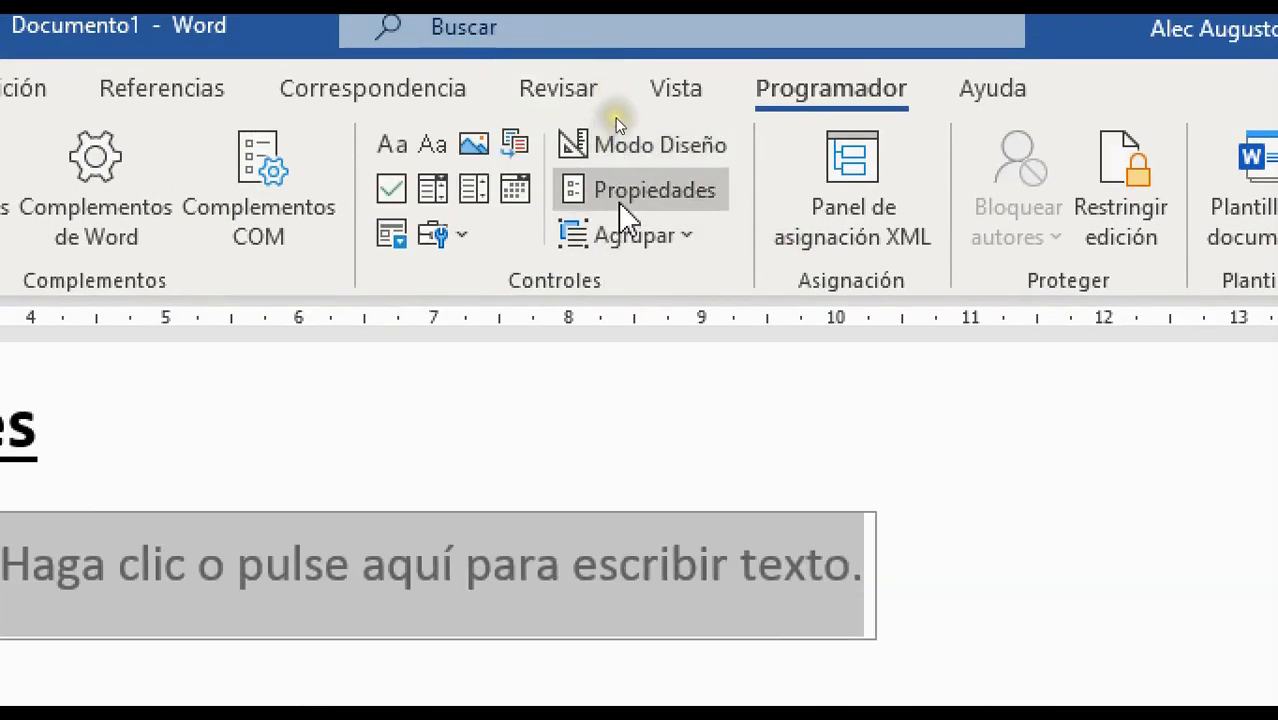
pyautogui.click(621, 191)
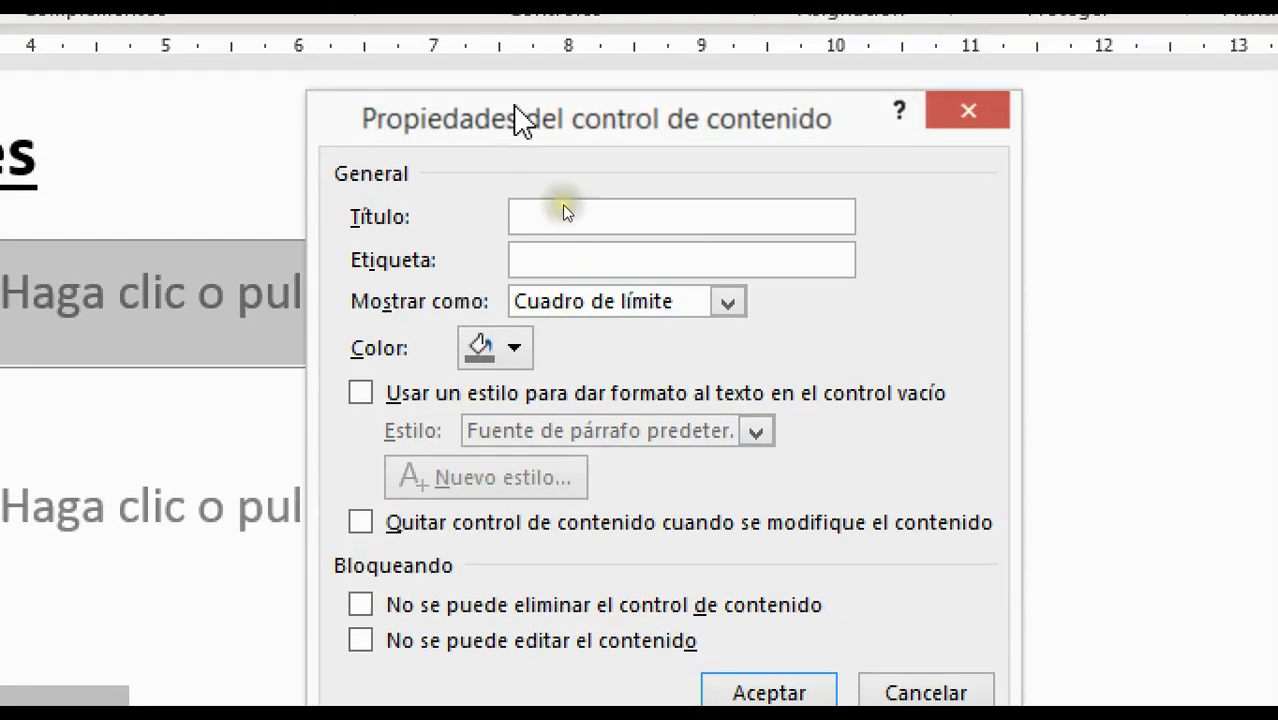
pyautogui.click(565, 212)
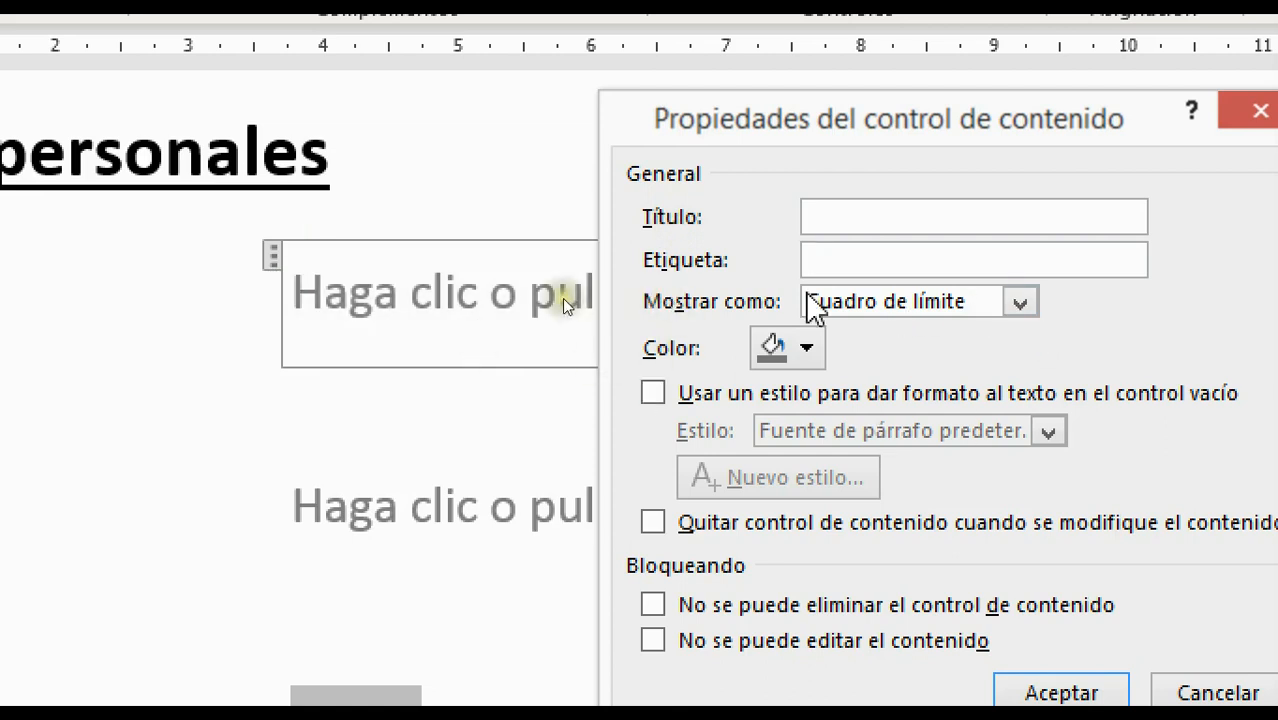
pyautogui.click(1022, 300)
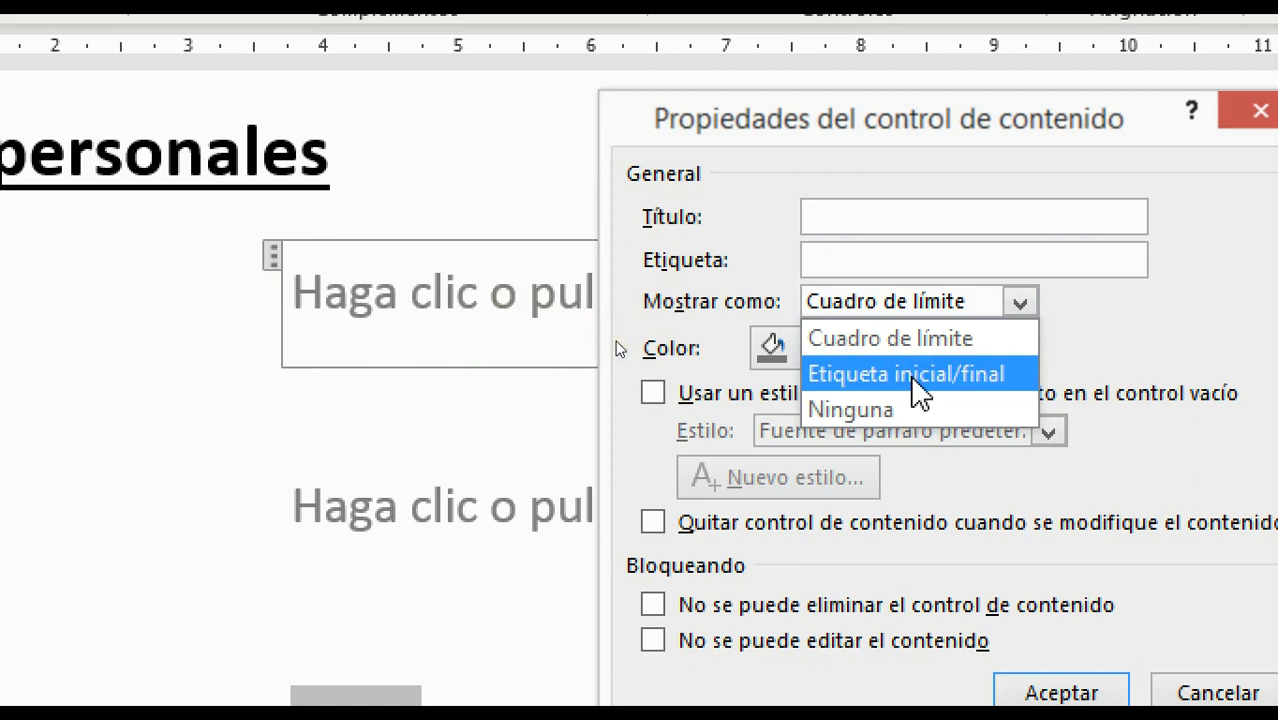
pyautogui.click(1109, 309)
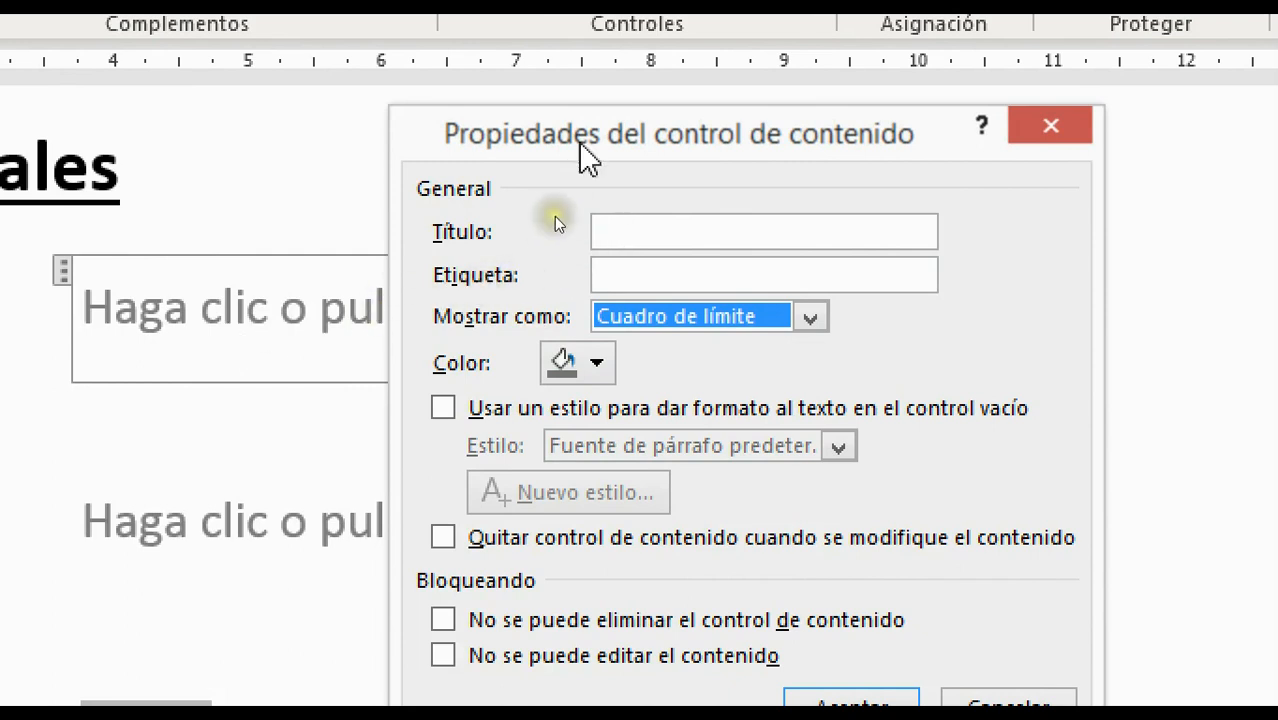
pyautogui.moveTo(619, 143); pyautogui.dragTo(525, 403)
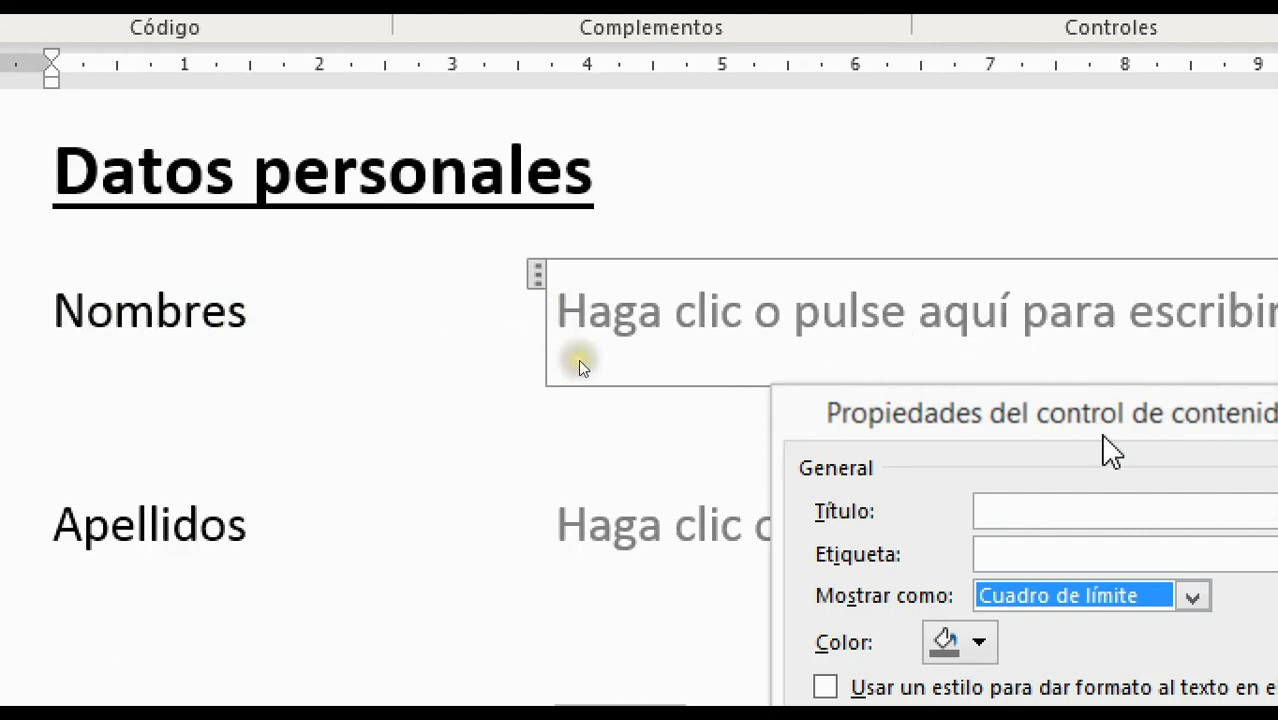
pyautogui.moveTo(1121, 422); pyautogui.dragTo(825, 122)
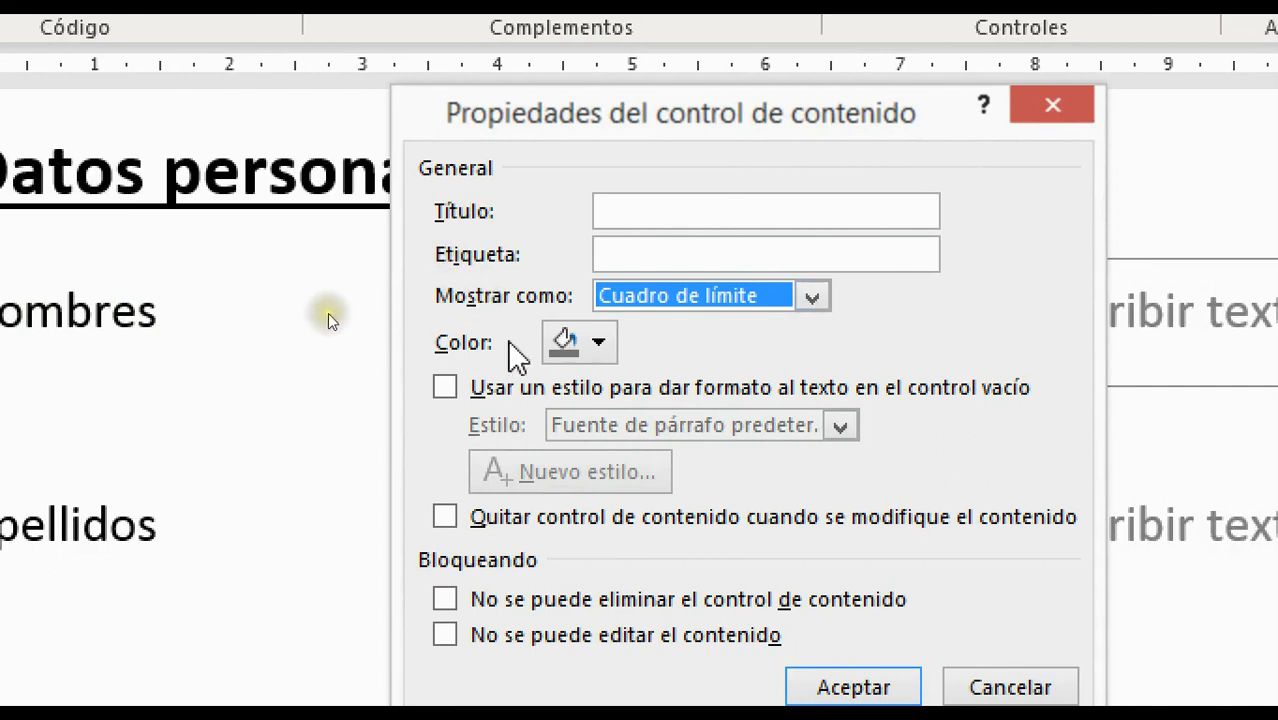
pyautogui.click(598, 343)
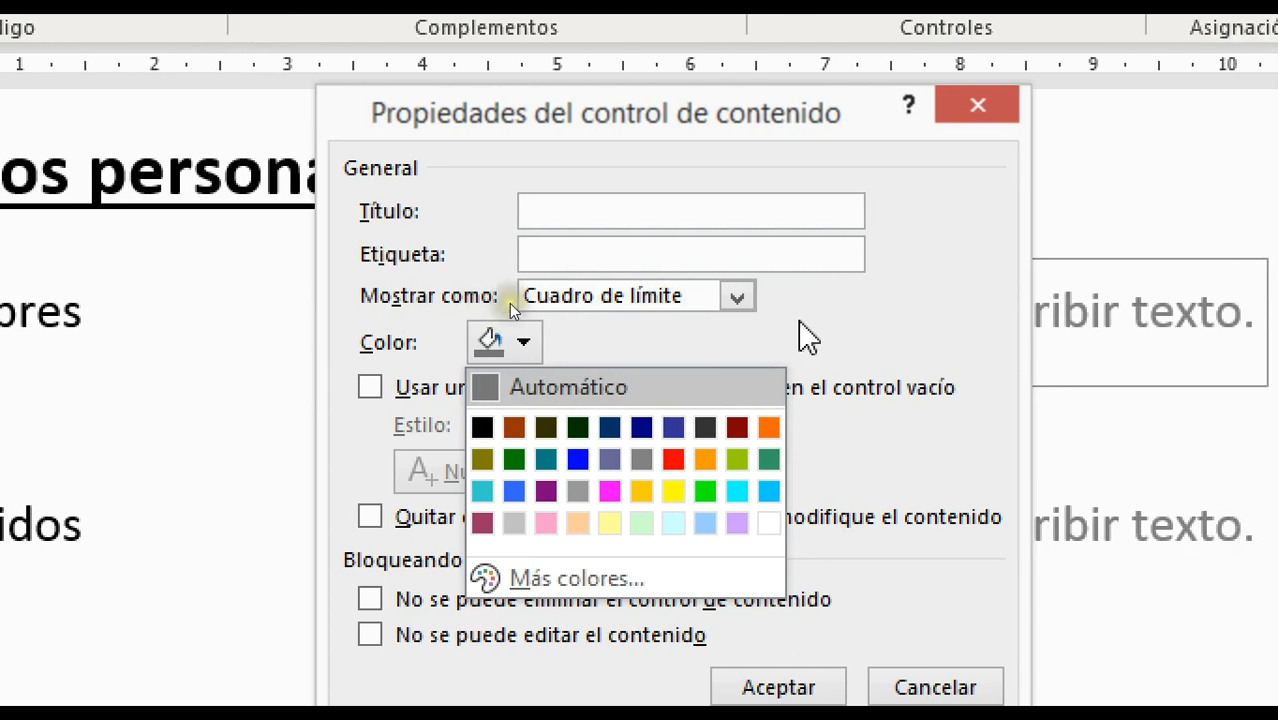
pyautogui.press('Escape')
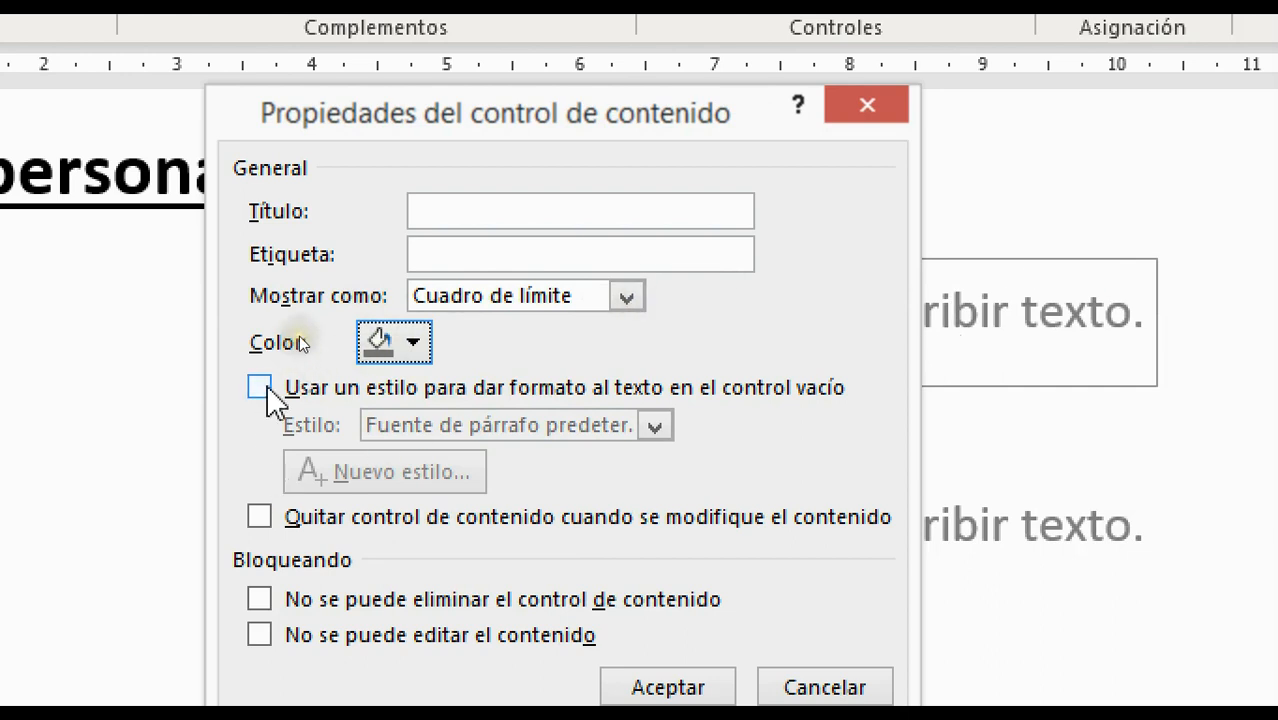
pyautogui.click(262, 390)
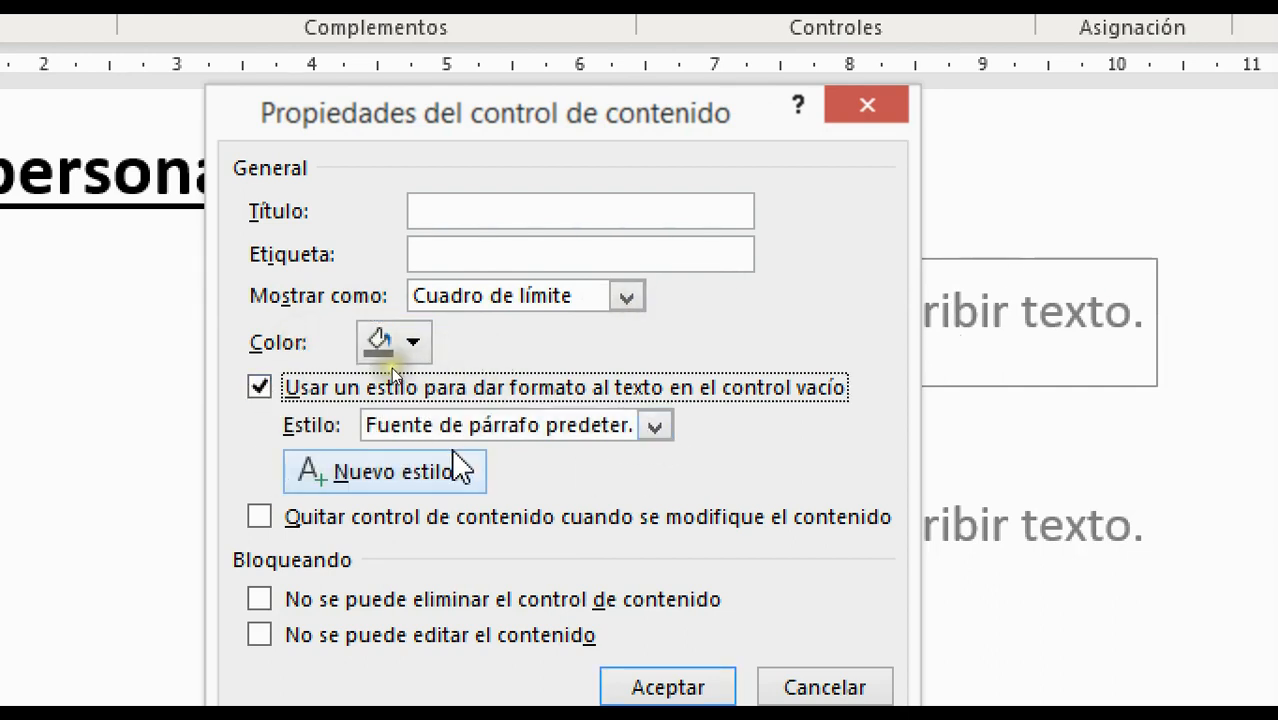
pyautogui.click(655, 428)
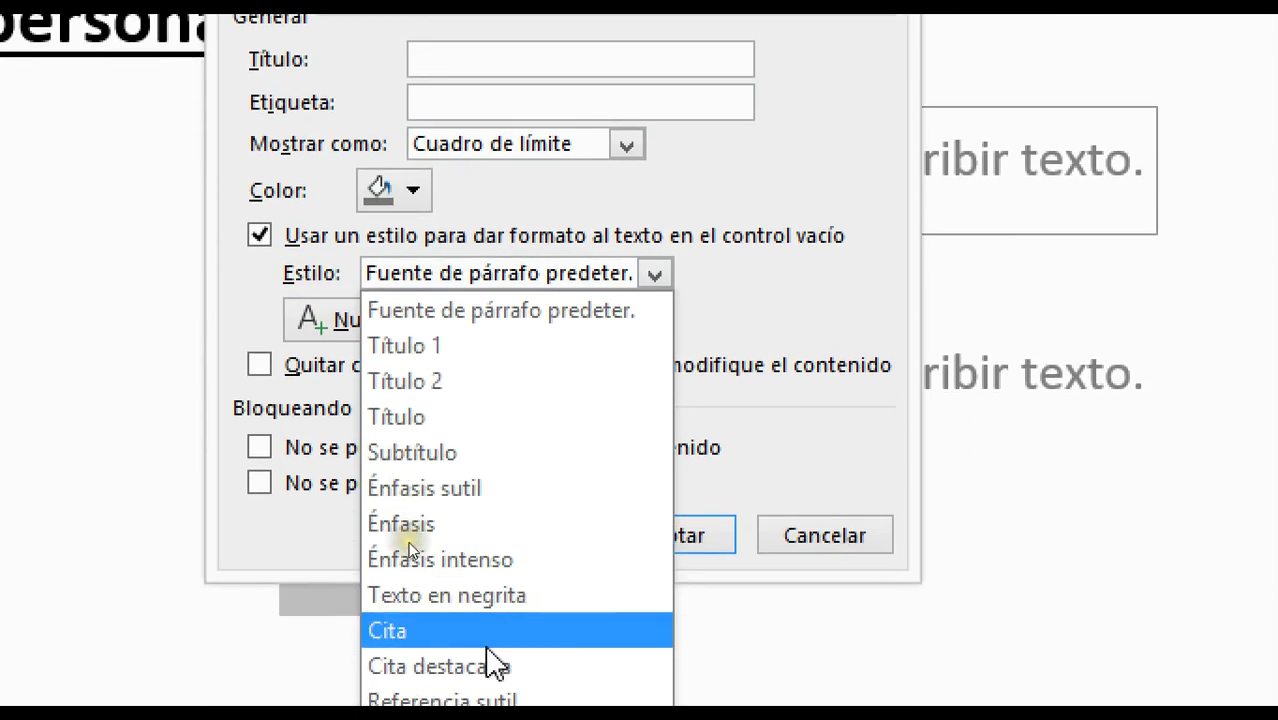
pyautogui.press('Return')
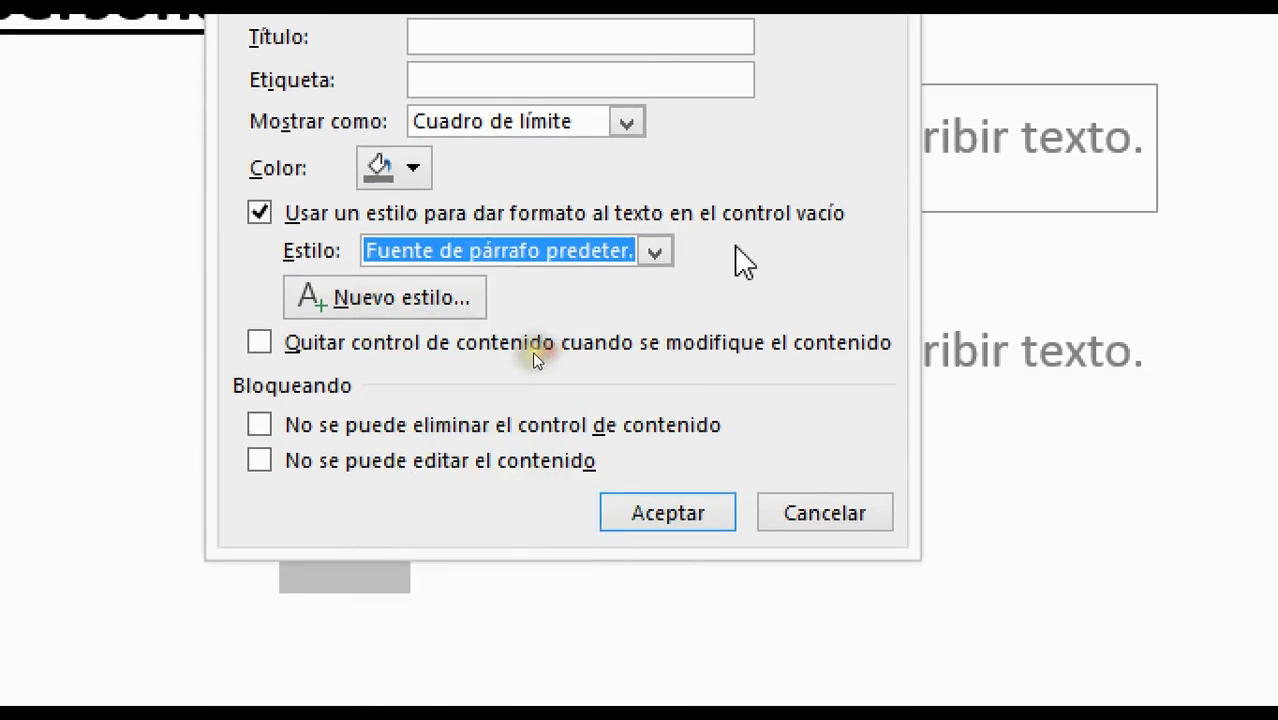
pyautogui.click(259, 213)
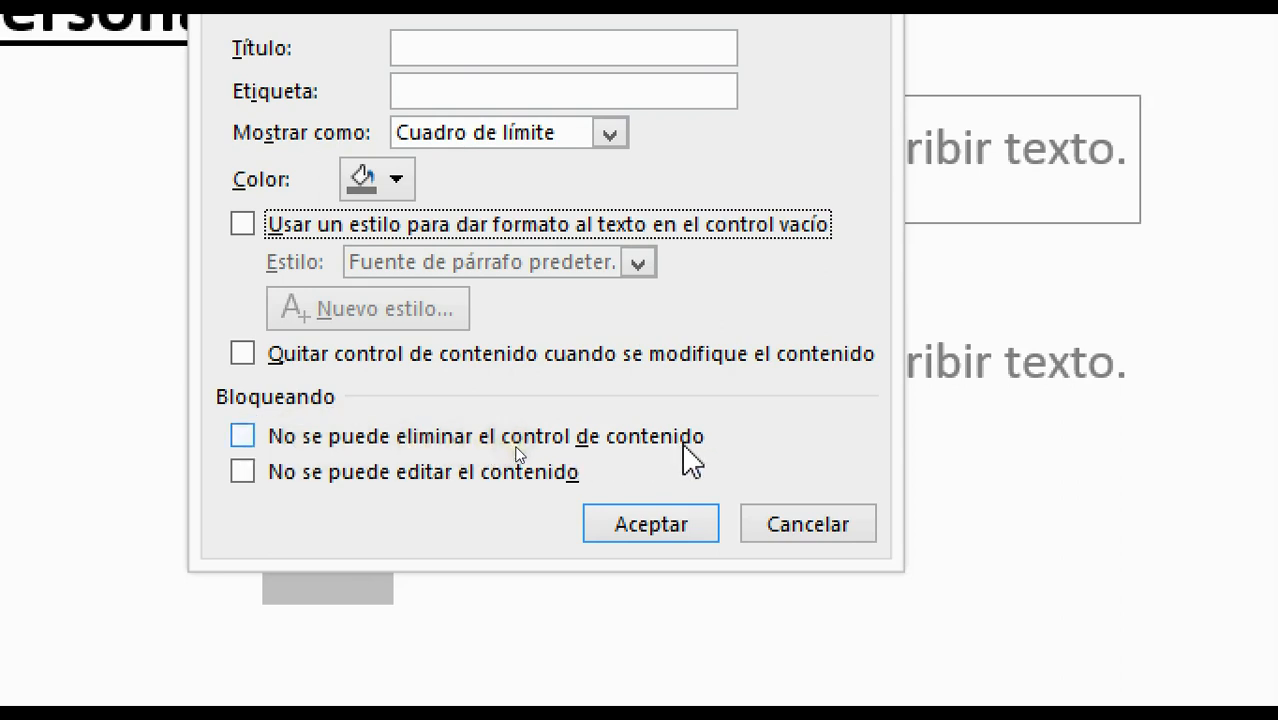
# Check 'No se puede eliminar el control de contenido' for Nombres, accept, and enable Modo Diseño
pyautogui.click(289, 441)
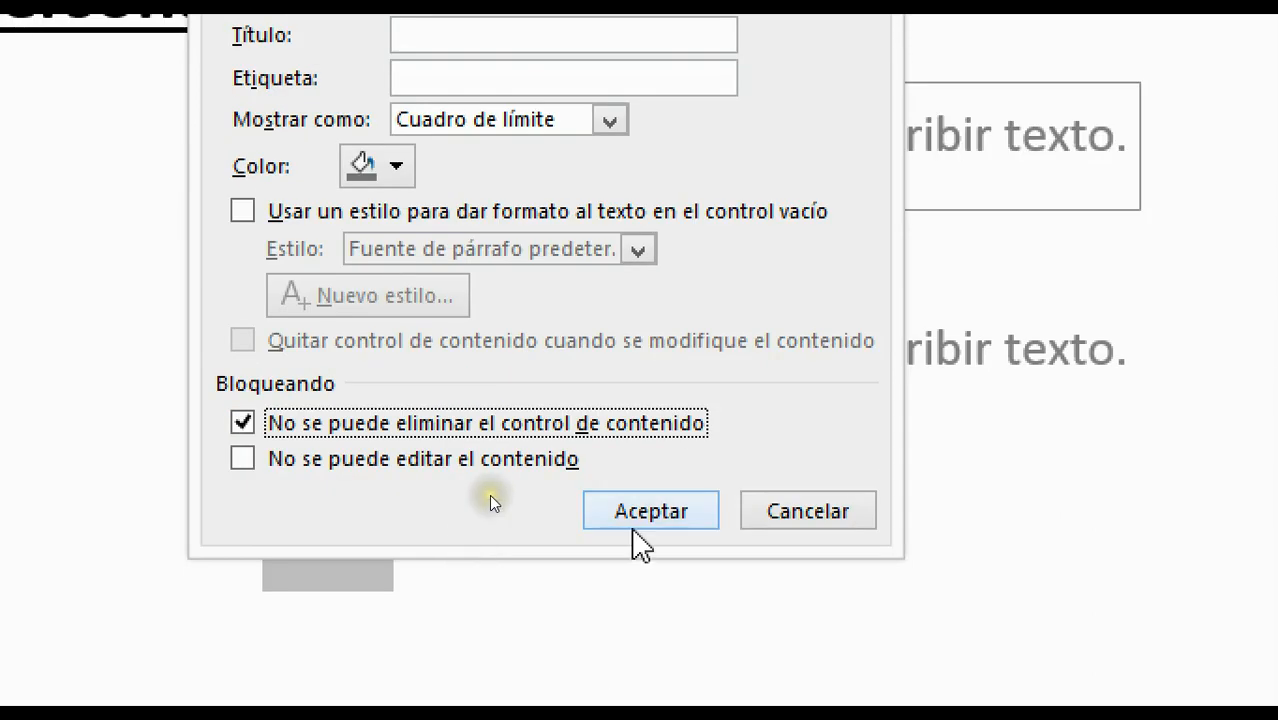
pyautogui.click(631, 510)
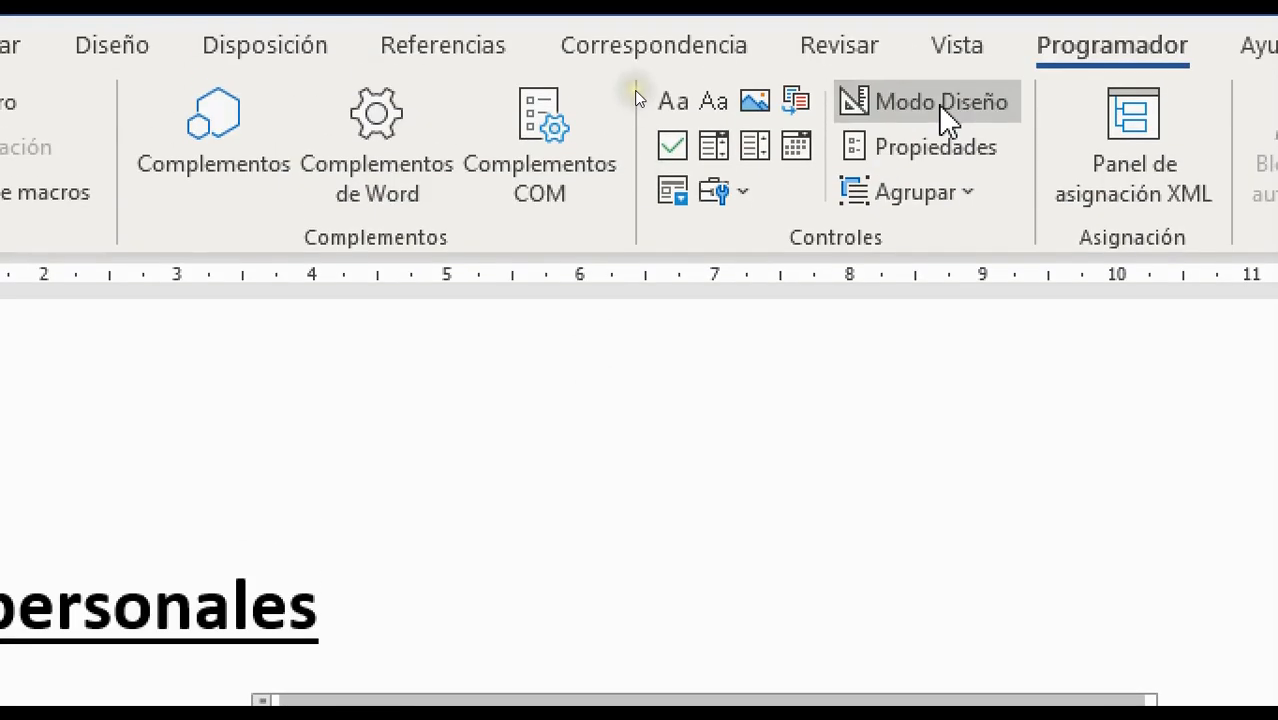
pyautogui.click(940, 104)
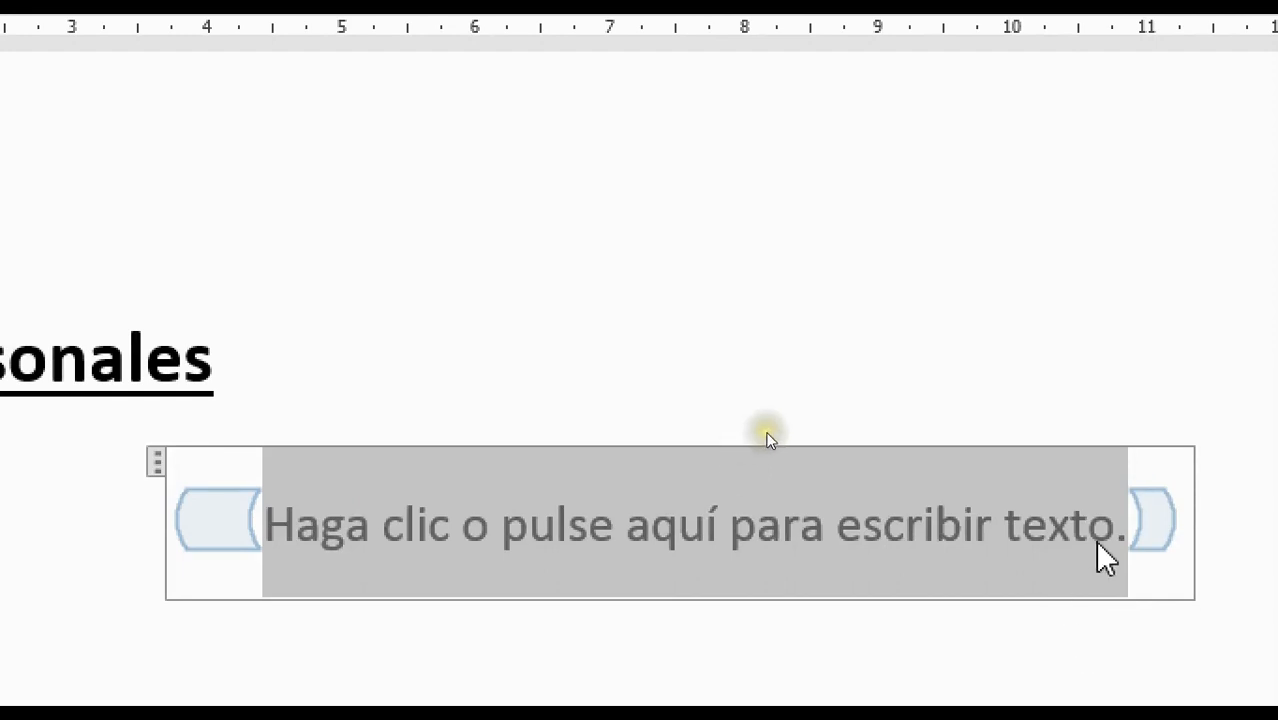
# Insert 'su(s) nombre(s)' after 'escribir' in the Nombres placeholder and delete 'texto'
pyautogui.click(1095, 540)
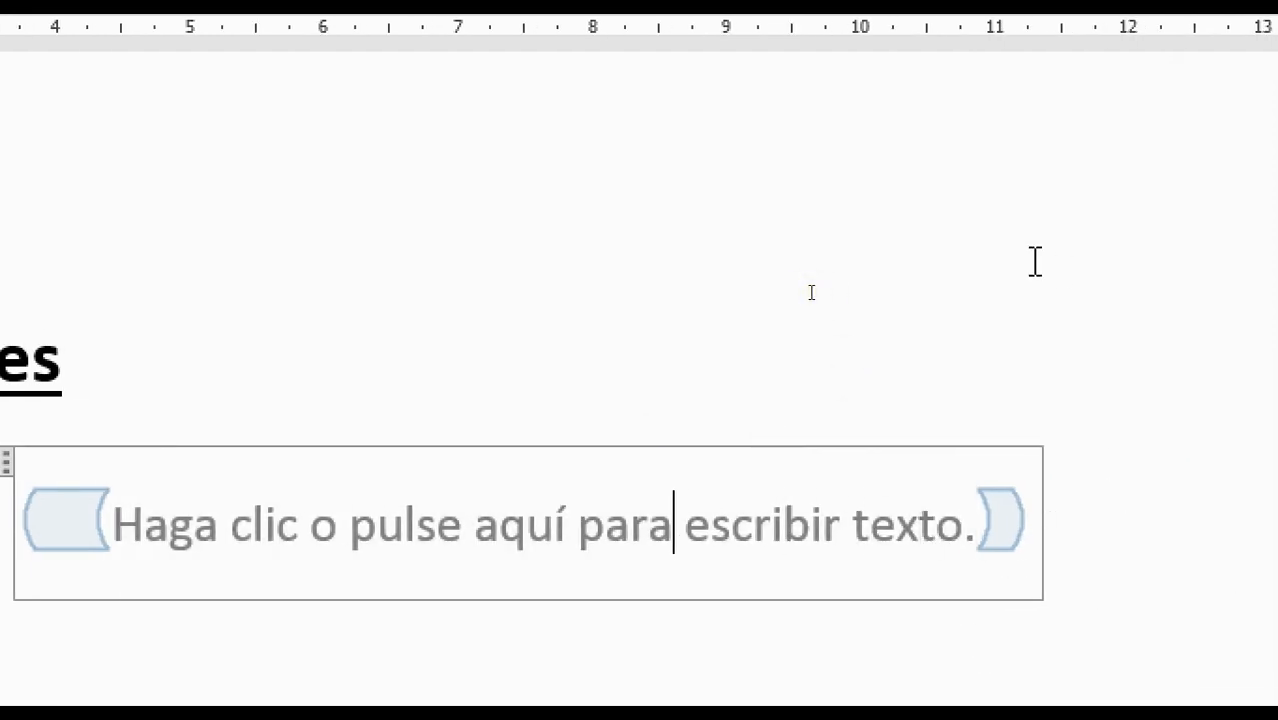
pyautogui.press('Right')
pyautogui.press('Right')
pyautogui.press('Right')
pyautogui.press('Right')
pyautogui.write('su nombr')
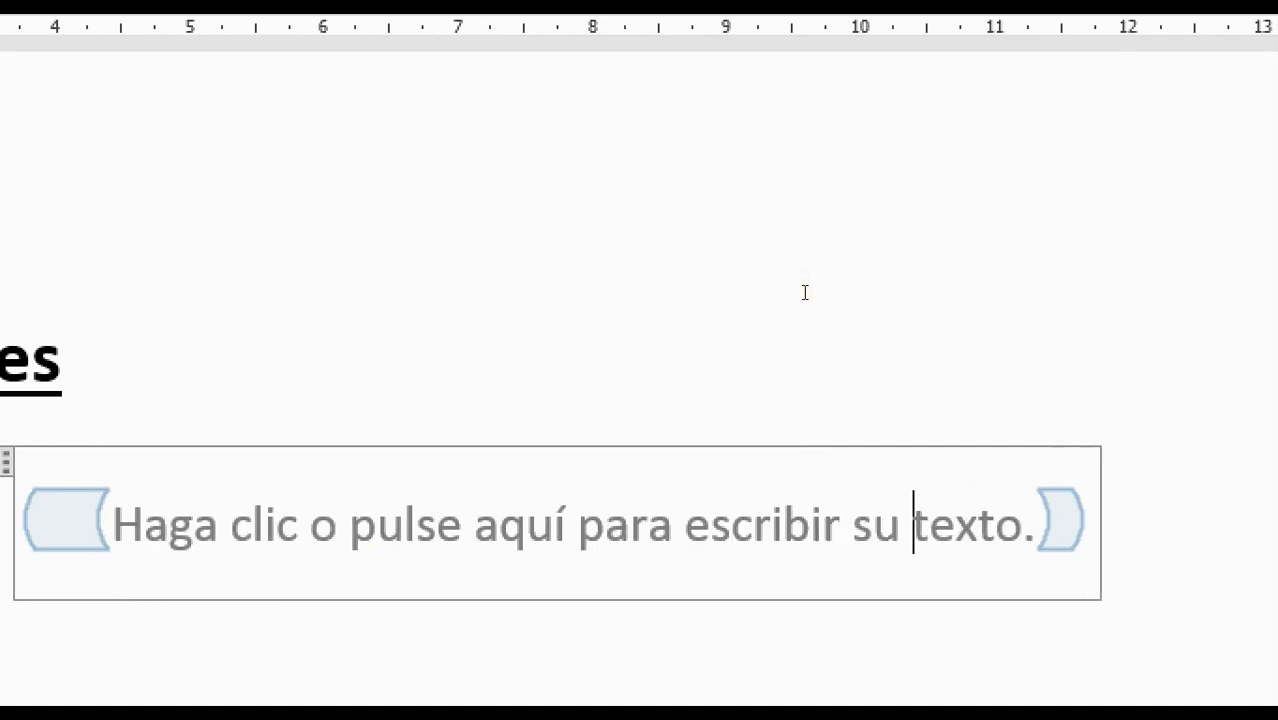
pyautogui.write('e')
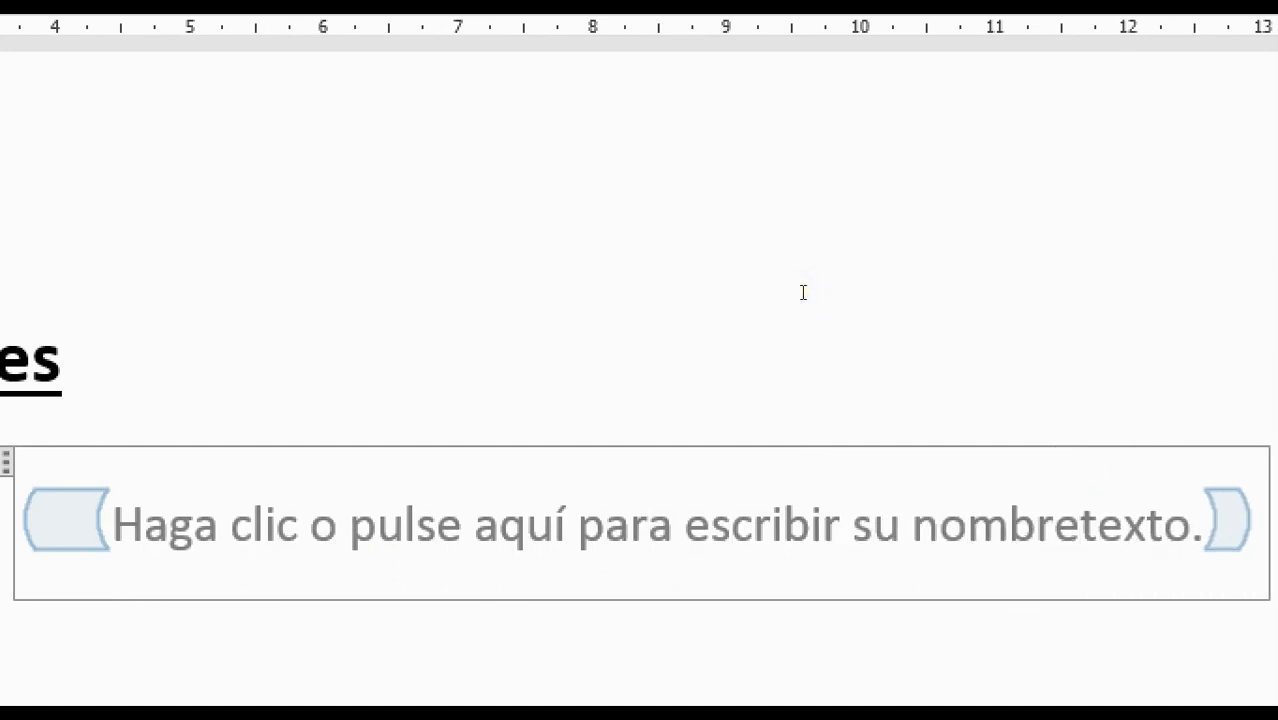
pyautogui.press('BackSpace')
pyautogui.write('()')
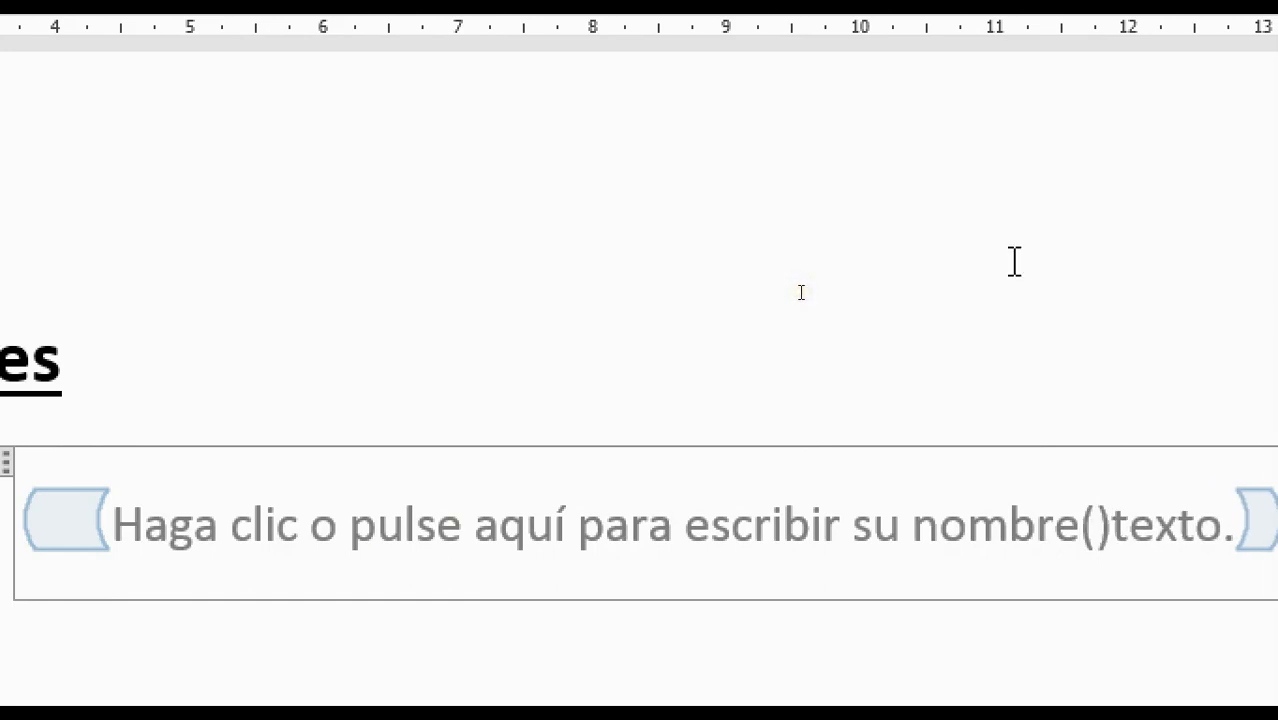
pyautogui.write('s')
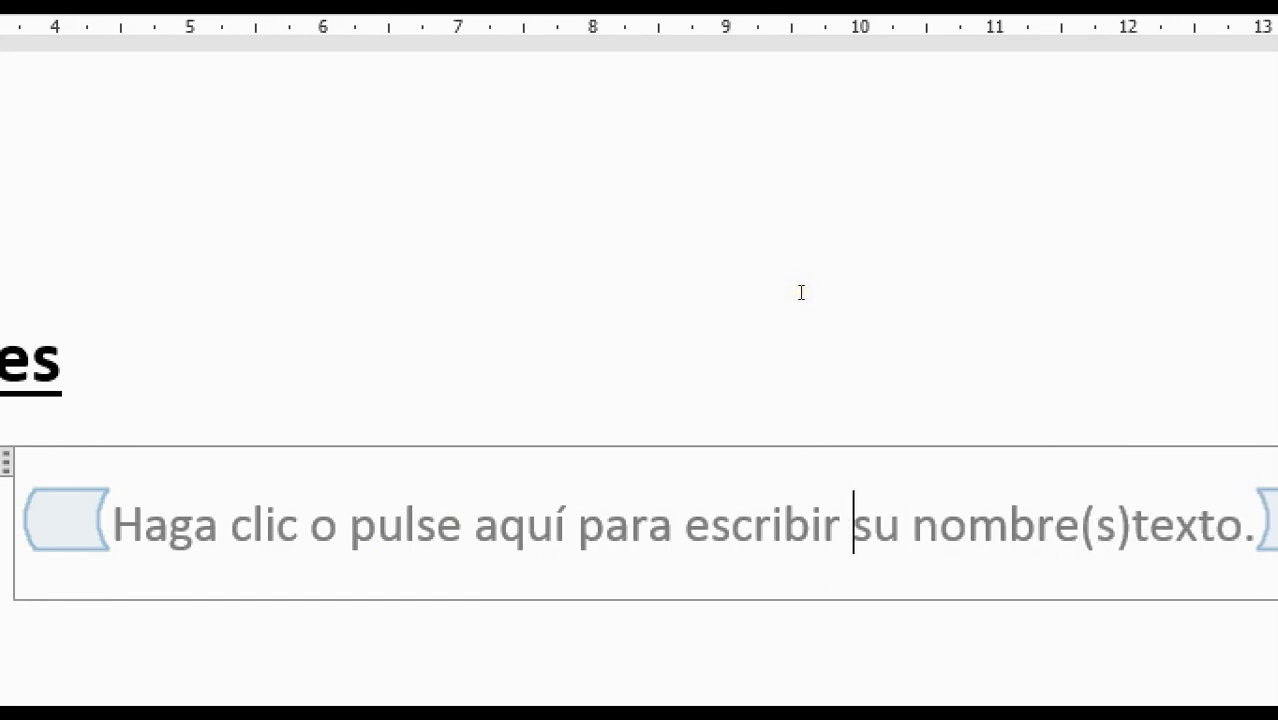
pyautogui.write('()')
pyautogui.press('Left')
pyautogui.write('s')
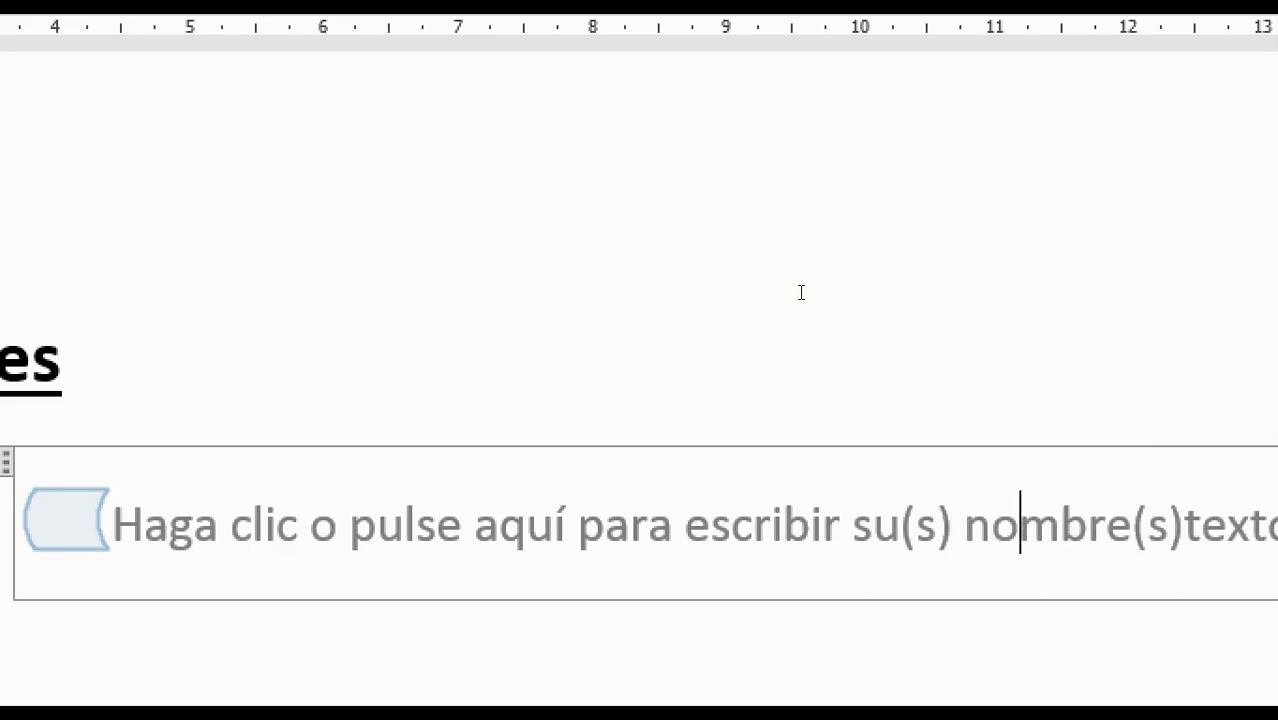
pyautogui.press('Delete')
pyautogui.press('Delete')
pyautogui.press('Delete')
pyautogui.press('Delete')
pyautogui.press('Delete')
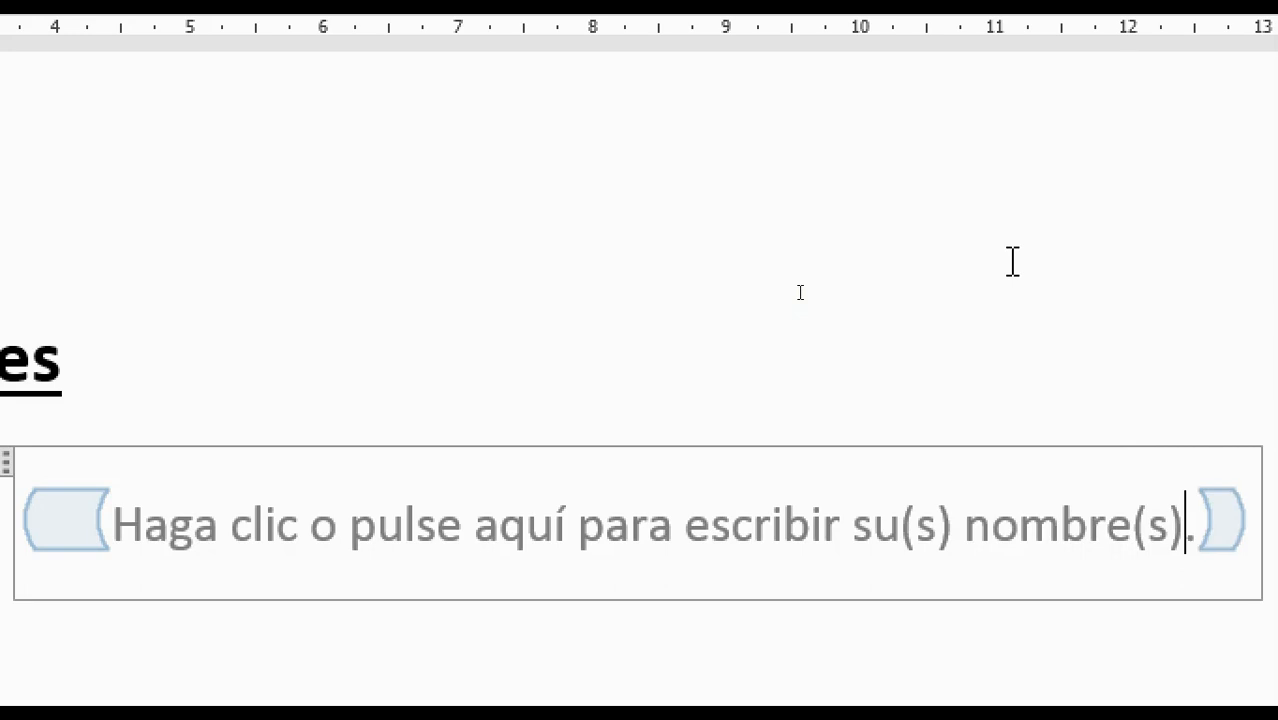
pyautogui.click(705, 320)
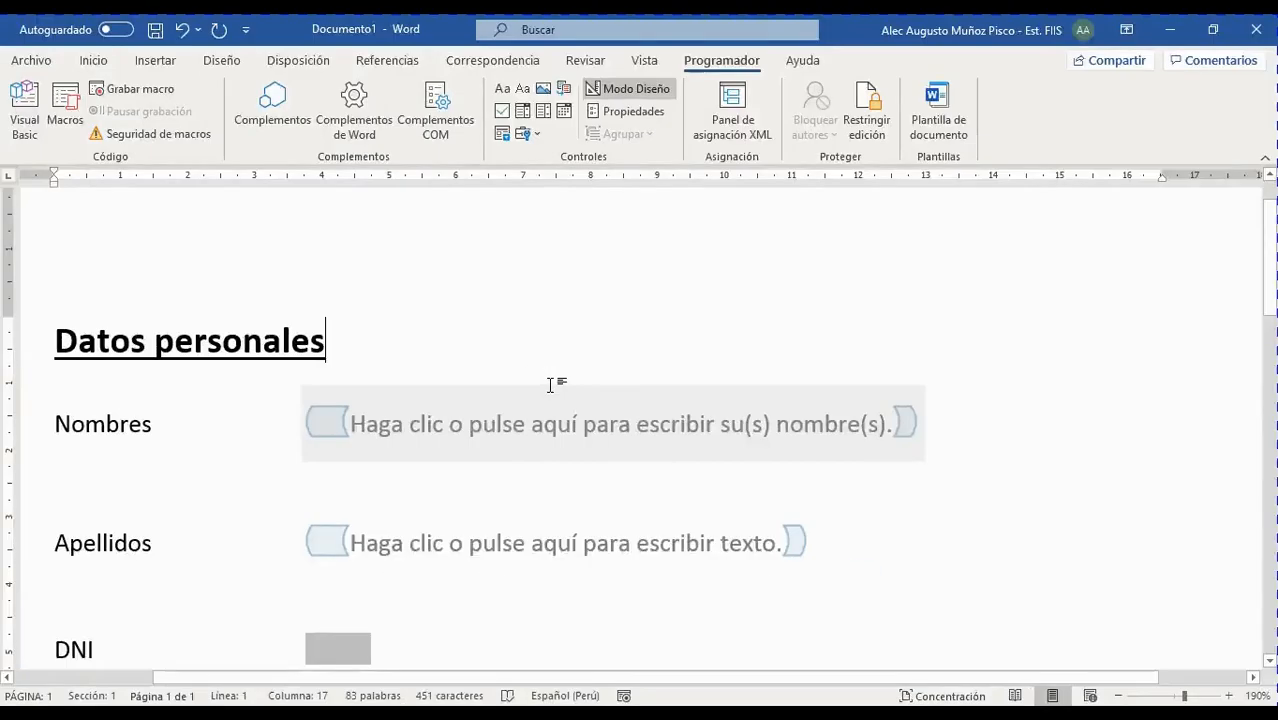
# Click into Apellidos, switch Modo Diseño off, and reselect the Nombres placeholder
pyautogui.scroll(-3, 482, 511)
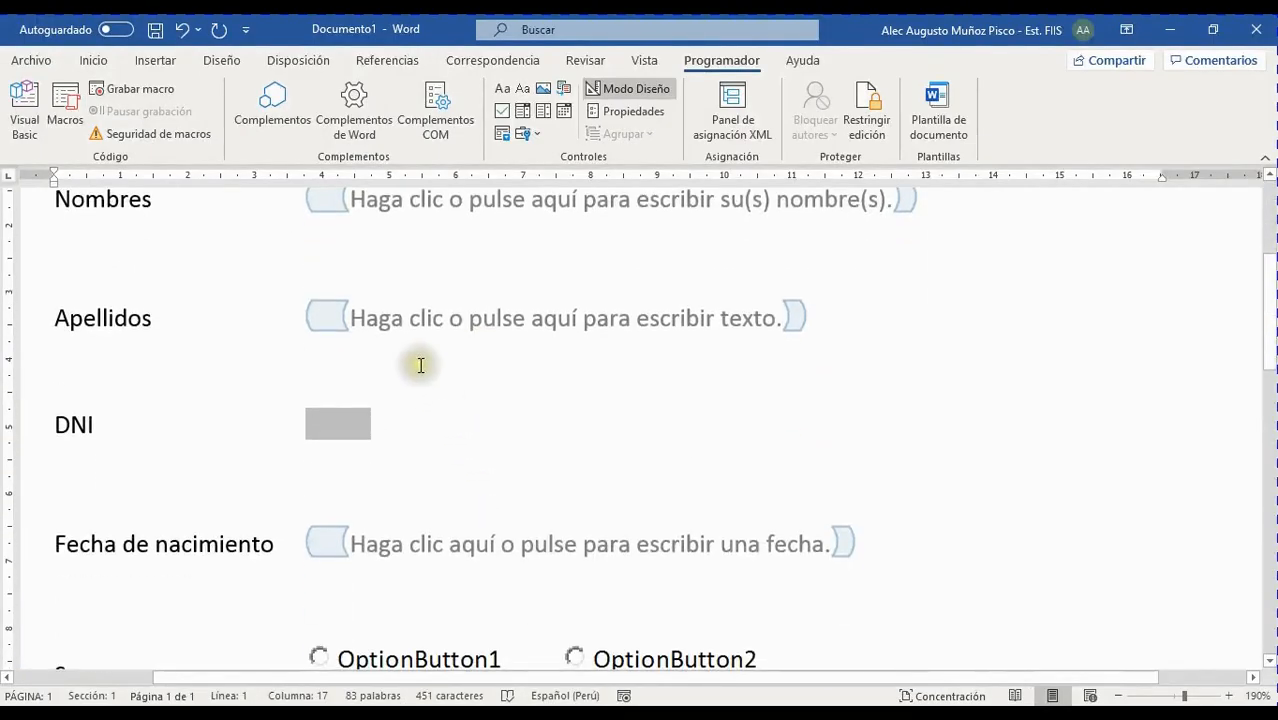
pyautogui.click(499, 318)
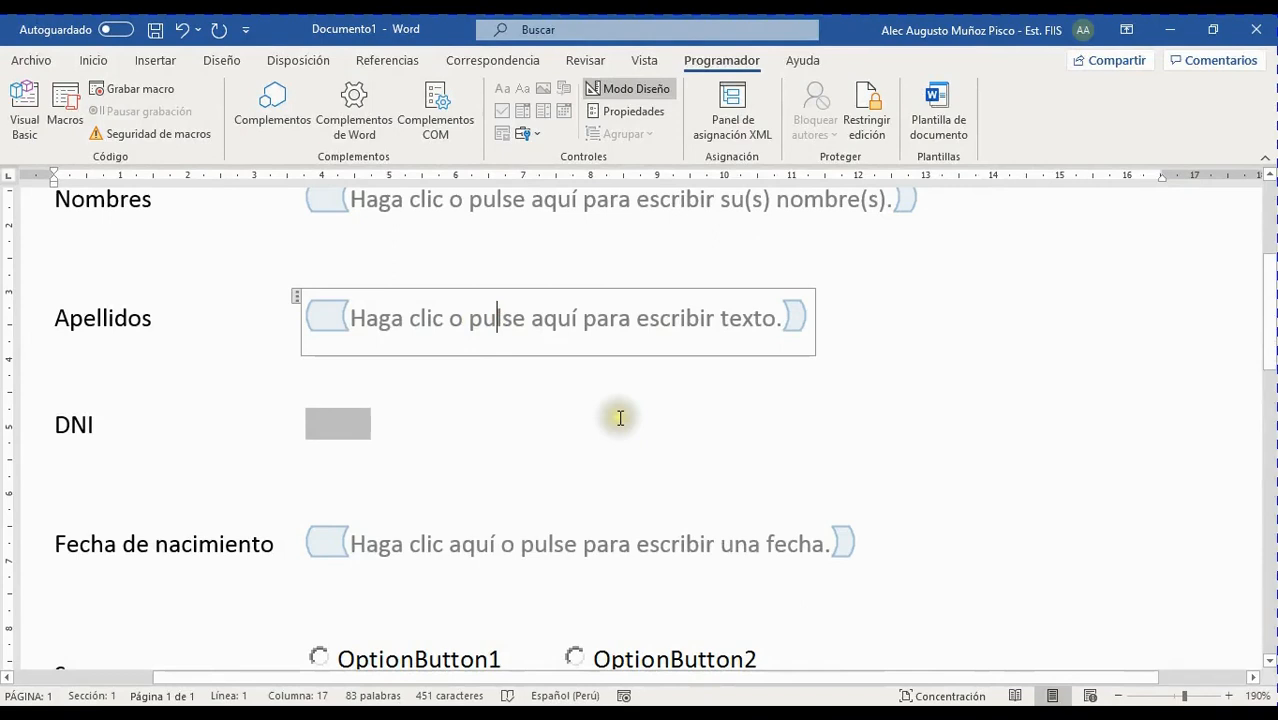
pyautogui.scroll(2, 575, 400)
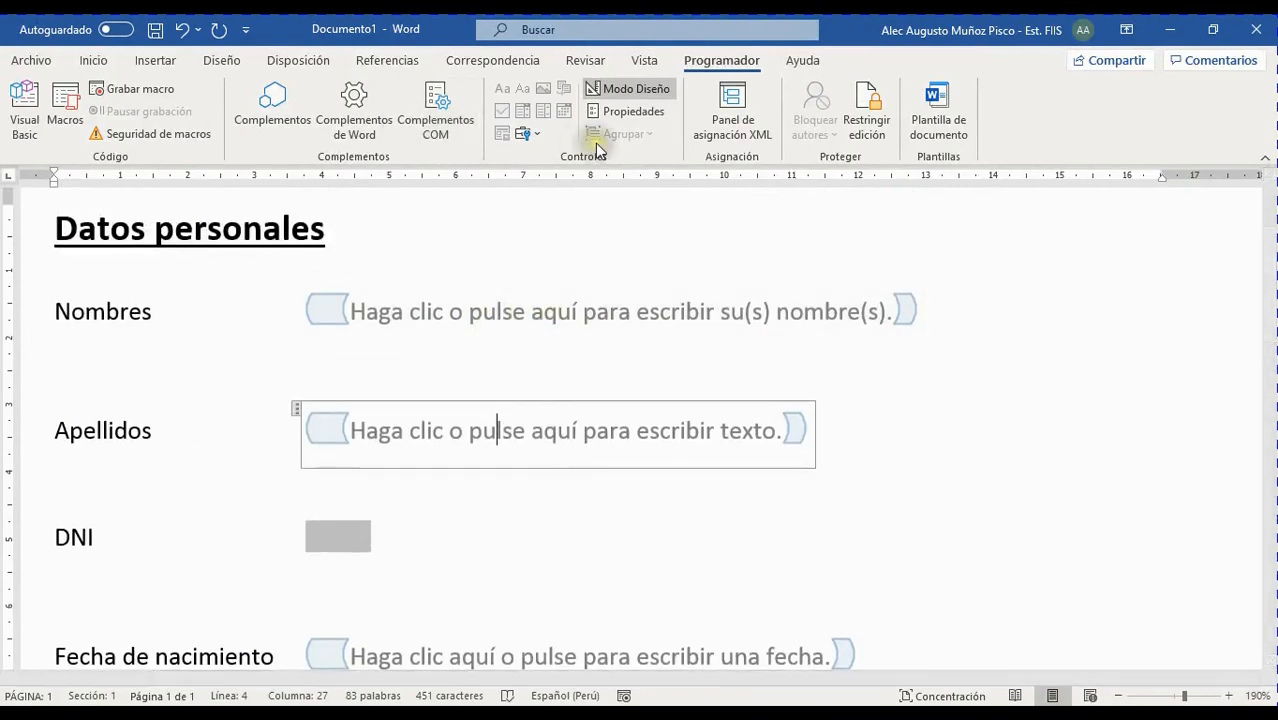
pyautogui.click(609, 90)
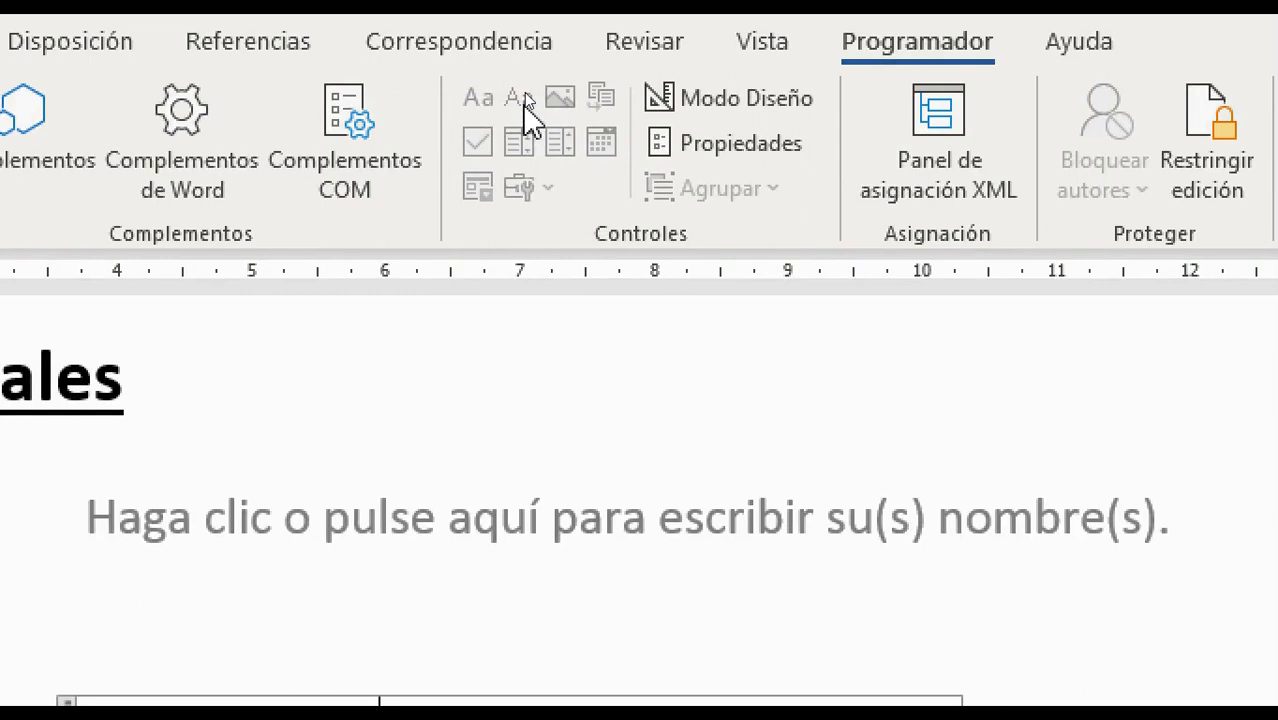
pyautogui.click(524, 92)
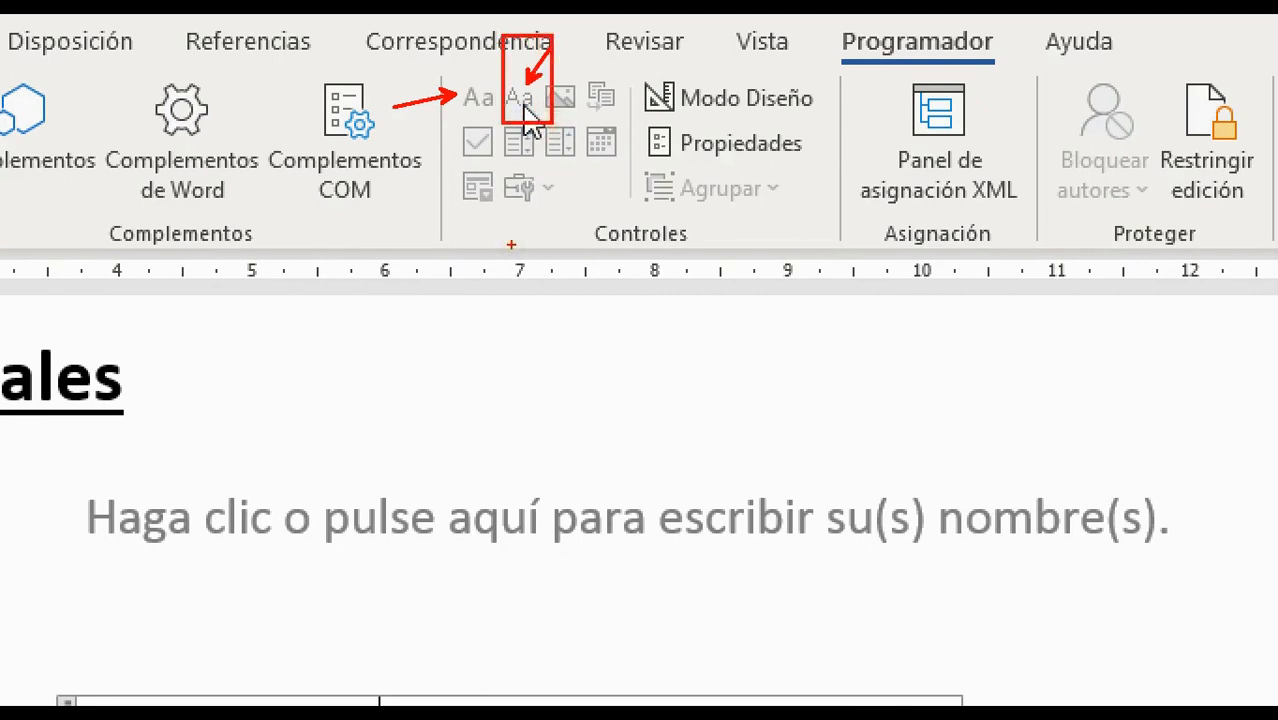
pyautogui.click(524, 105)
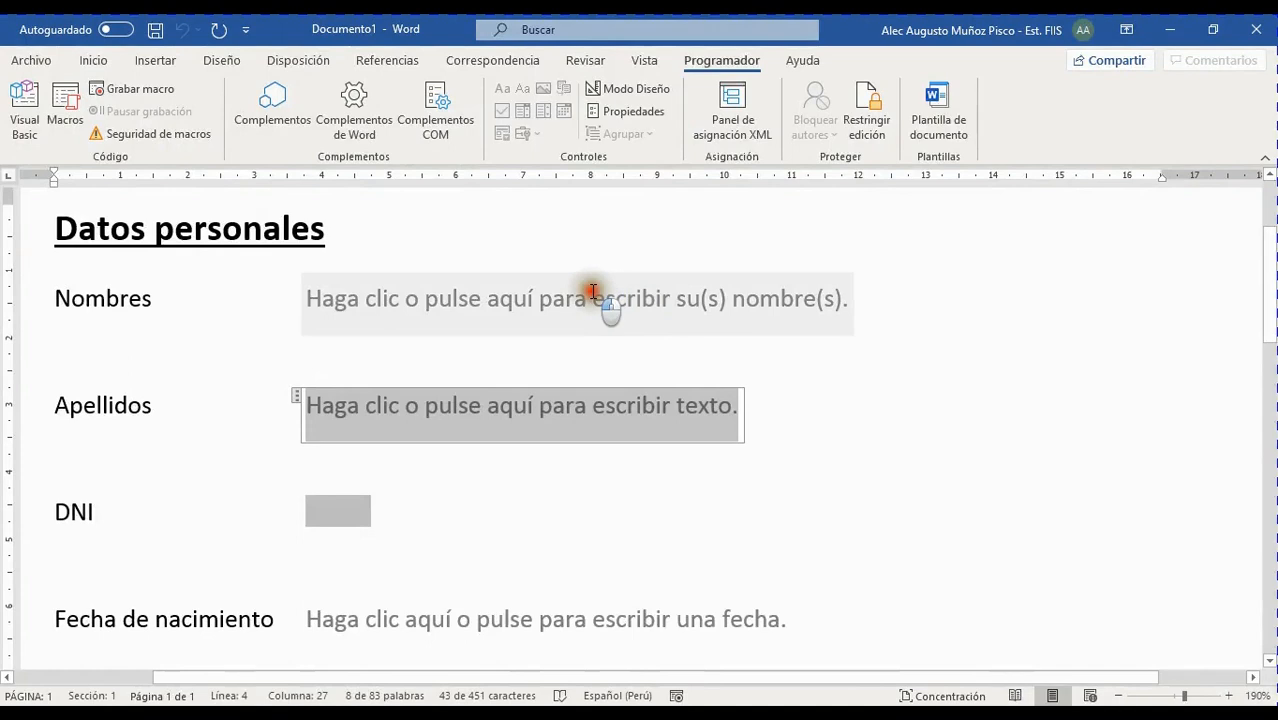
pyautogui.click(599, 336)
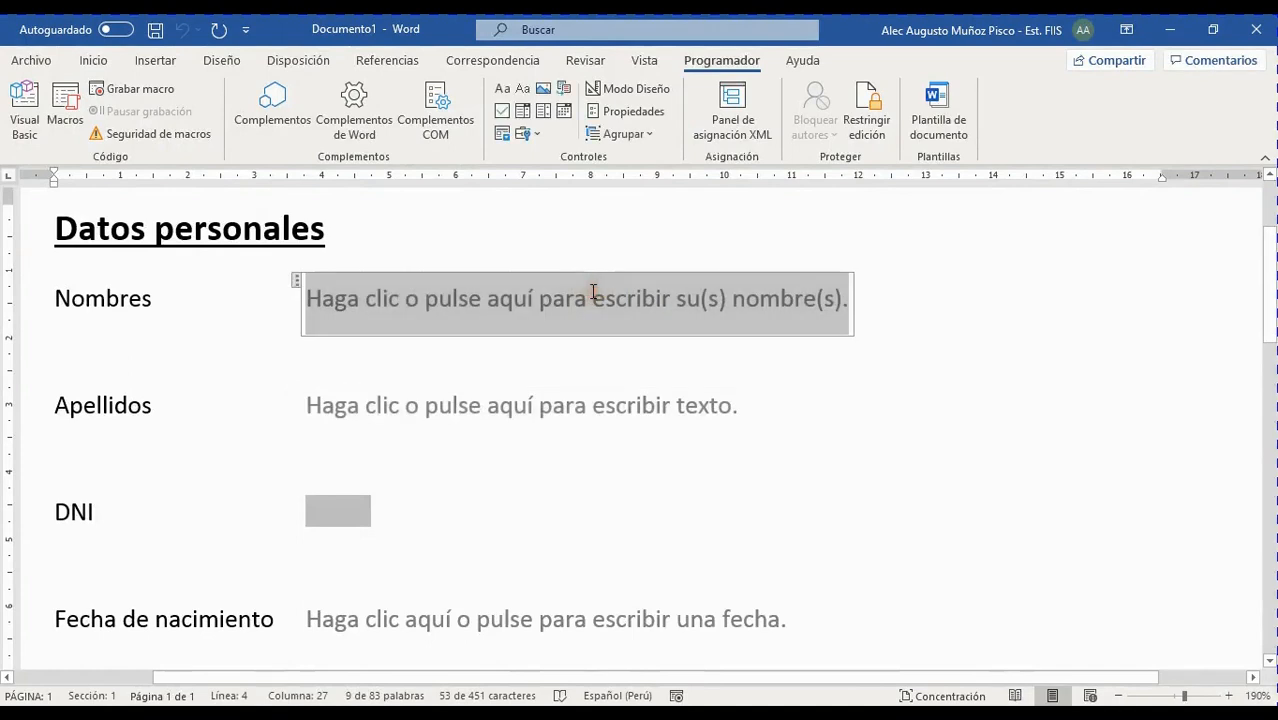
# Select the Apellidos content control and open its Propiedades dialog
pyautogui.click(582, 402)
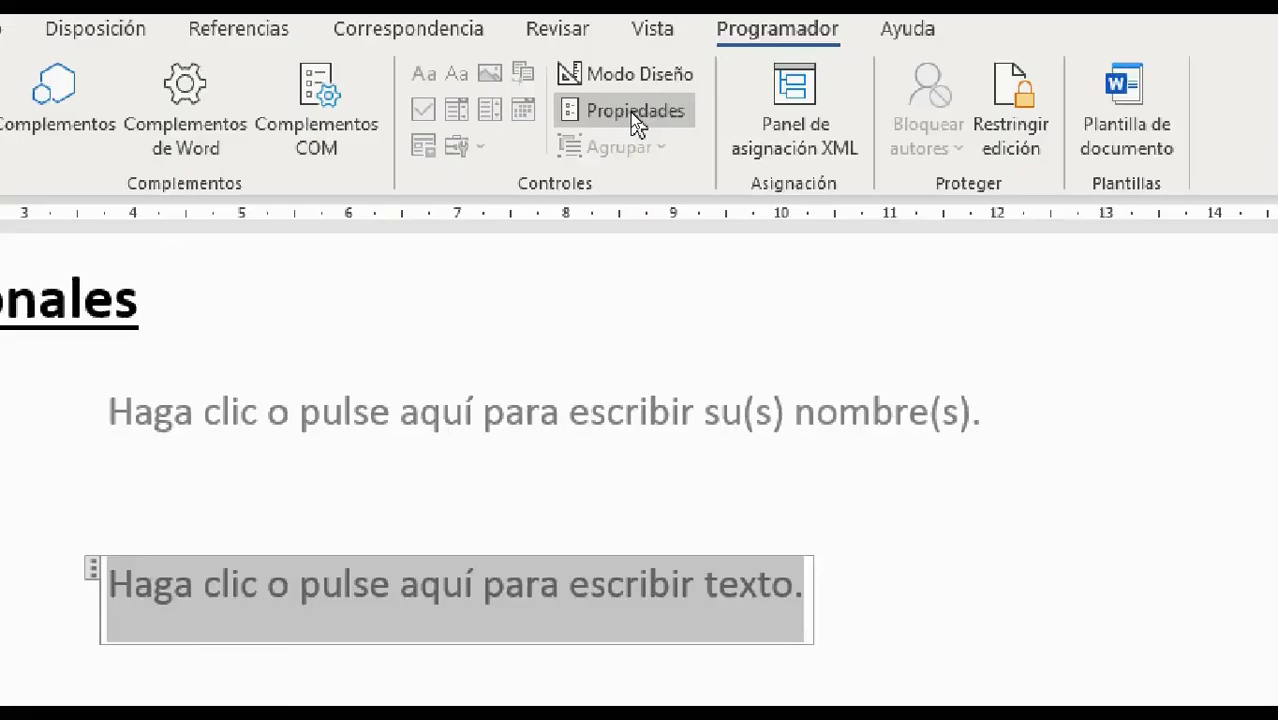
pyautogui.click(633, 115)
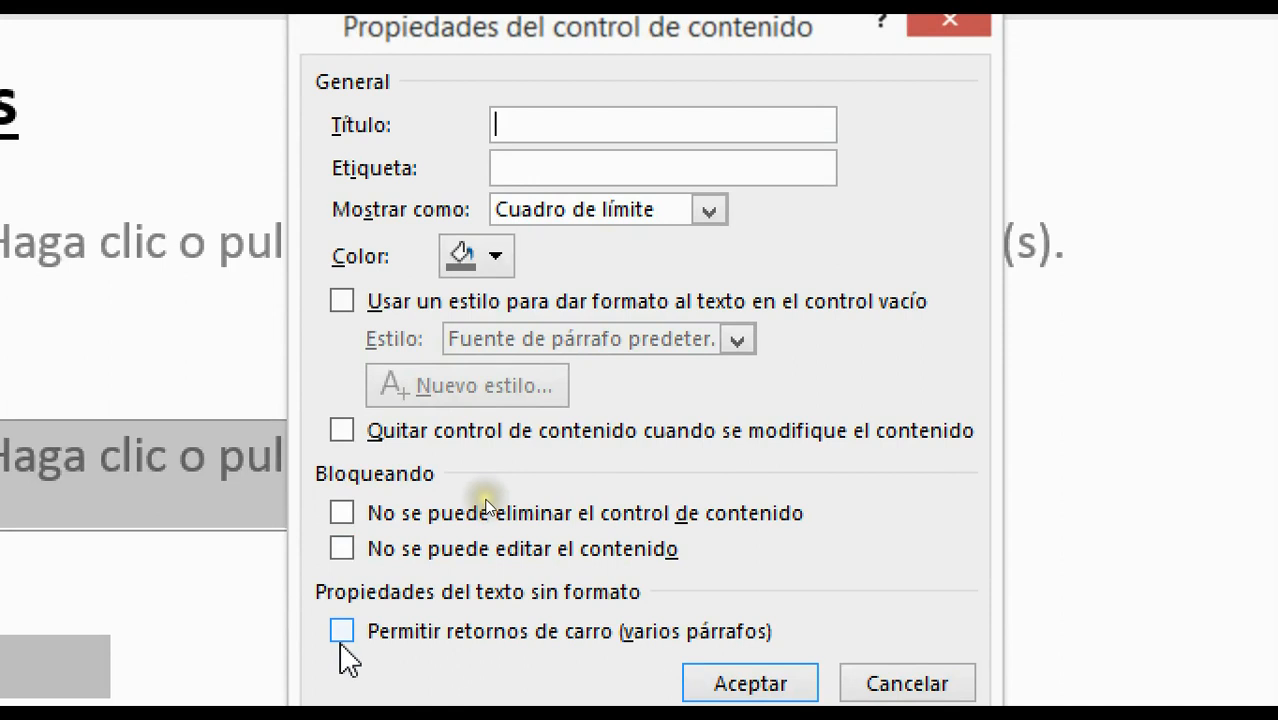
pyautogui.click(341, 633)
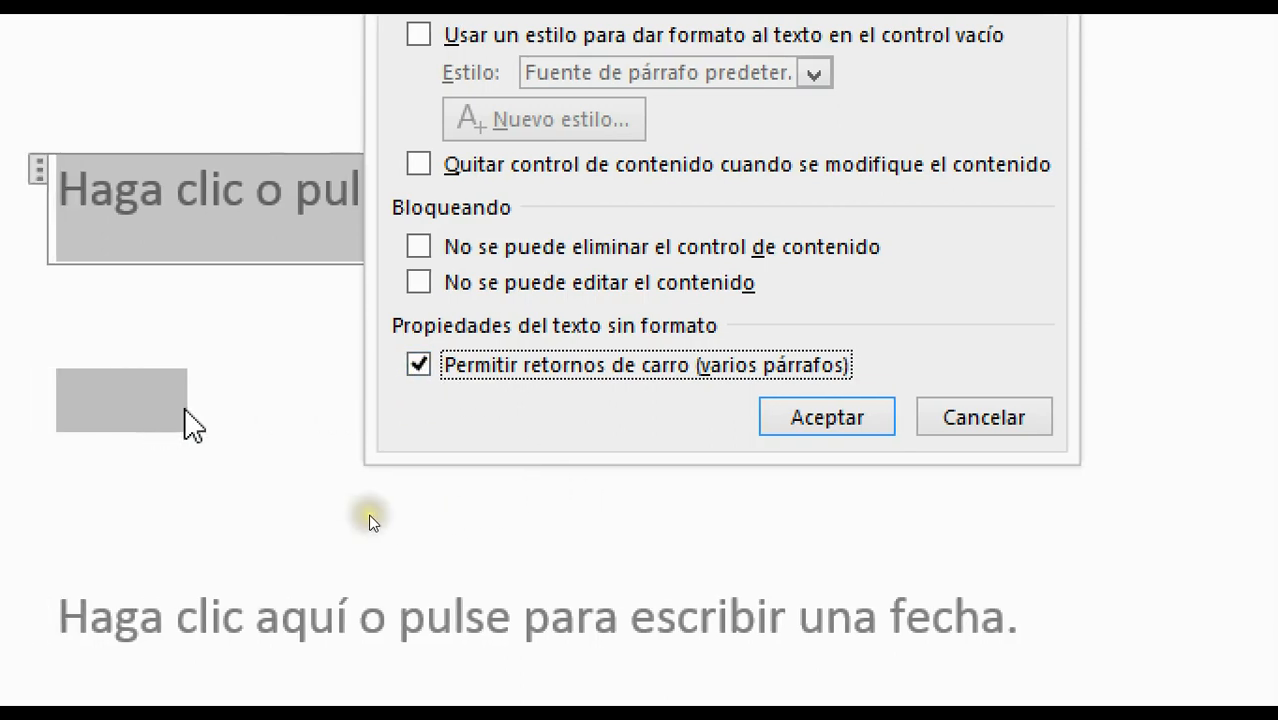
pyautogui.click(418, 366)
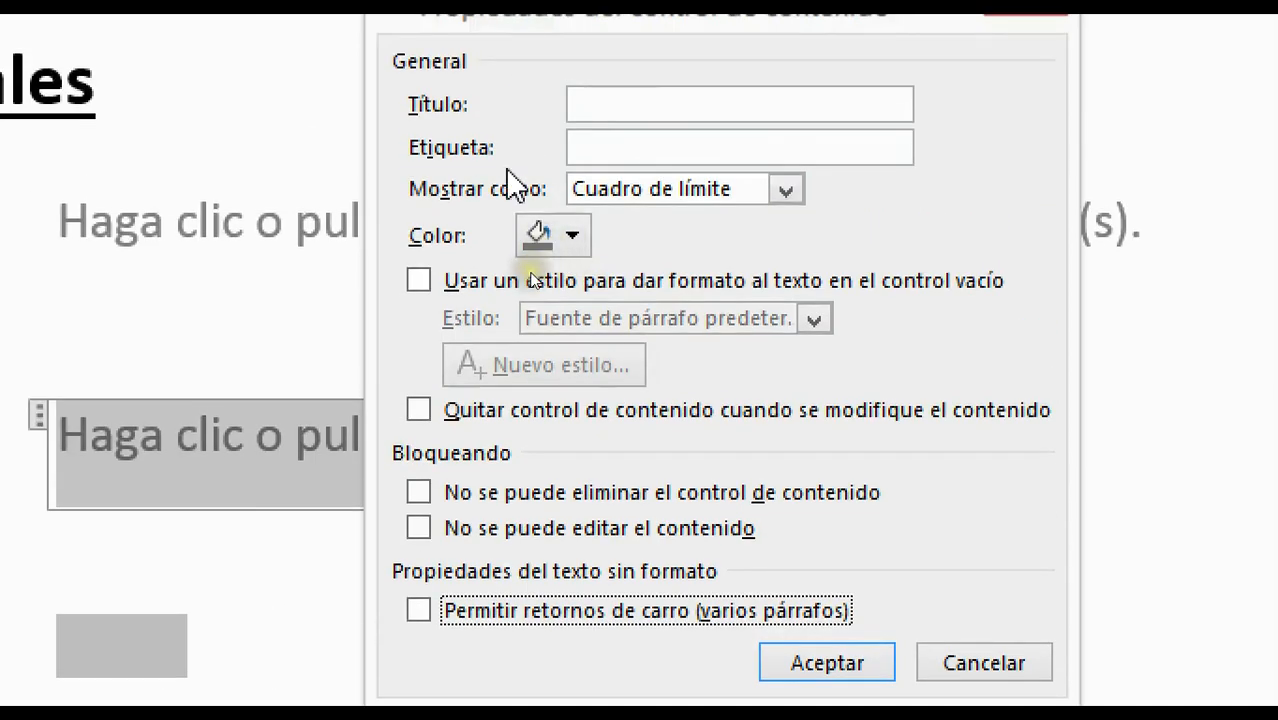
# Check 'No se puede eliminar el control de contenido' for Apellidos and click Aceptar
pyautogui.click(424, 496)
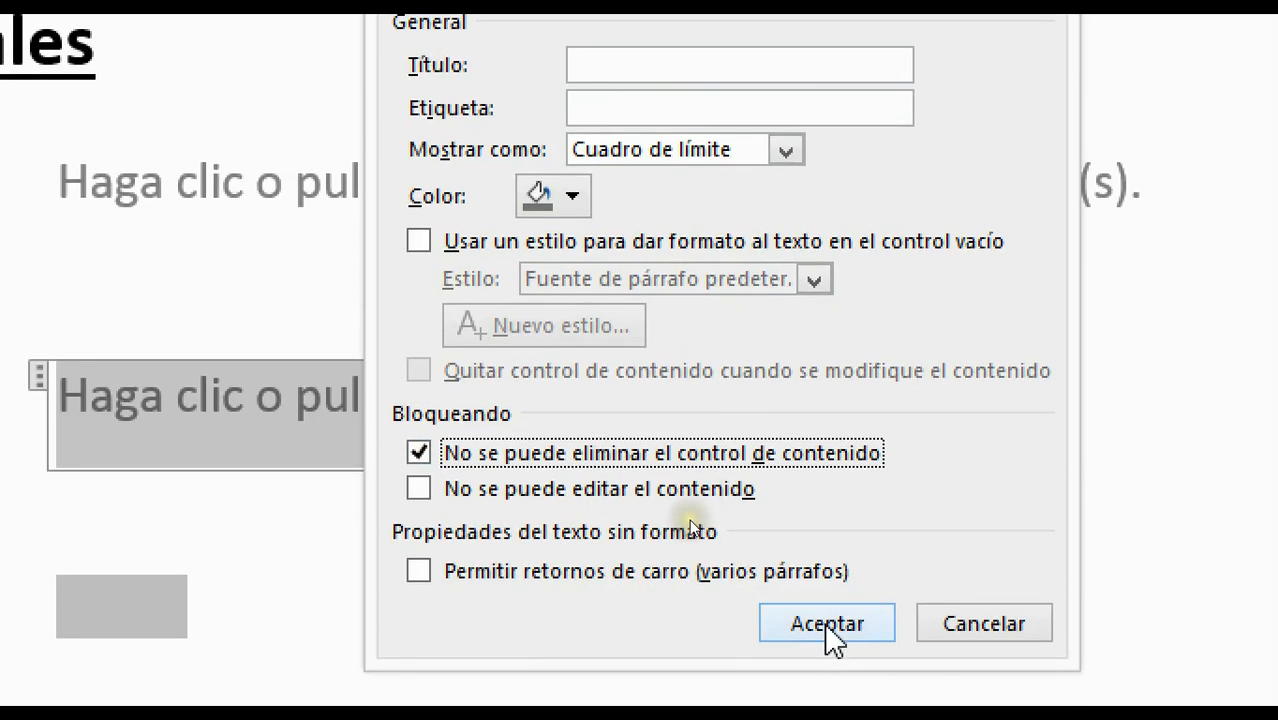
pyautogui.click(824, 622)
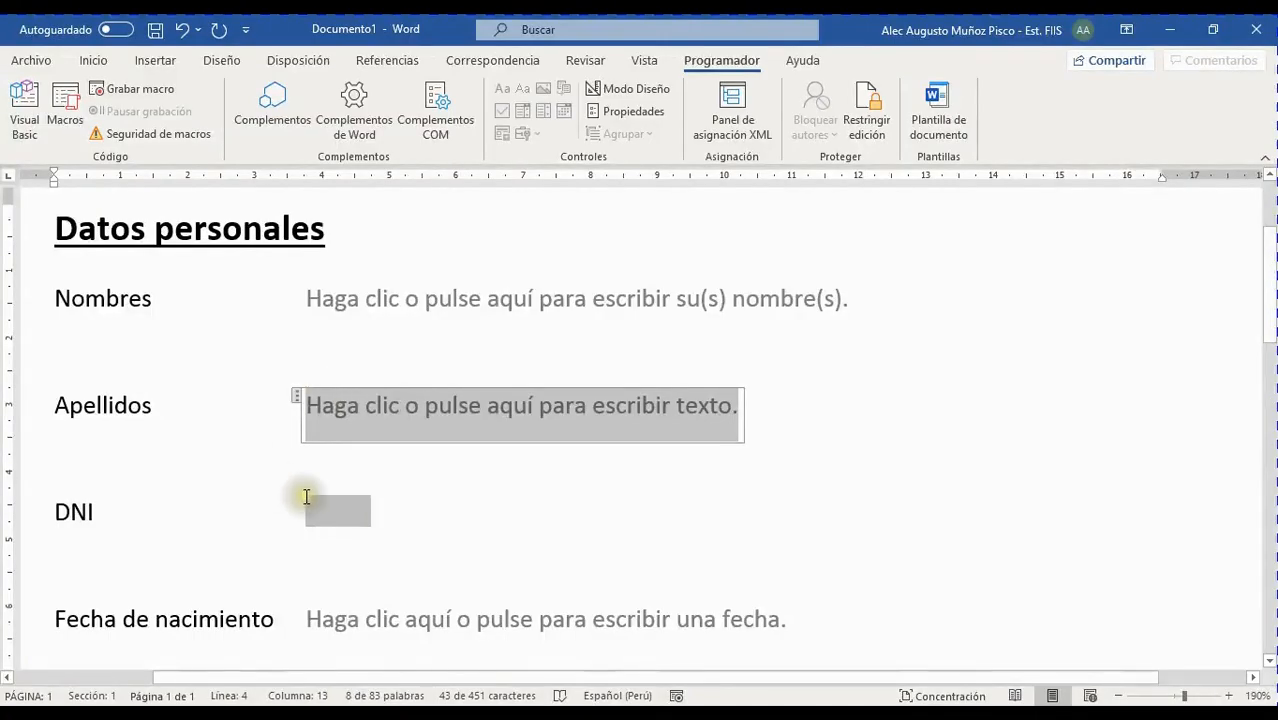
# Select the DNI placeholder and insert a legacy Campo de texto from Herramientas heredadas
pyautogui.scroll(-3, 306, 497)
pyautogui.scroll(3, 377, 406)
pyautogui.click(344, 505)
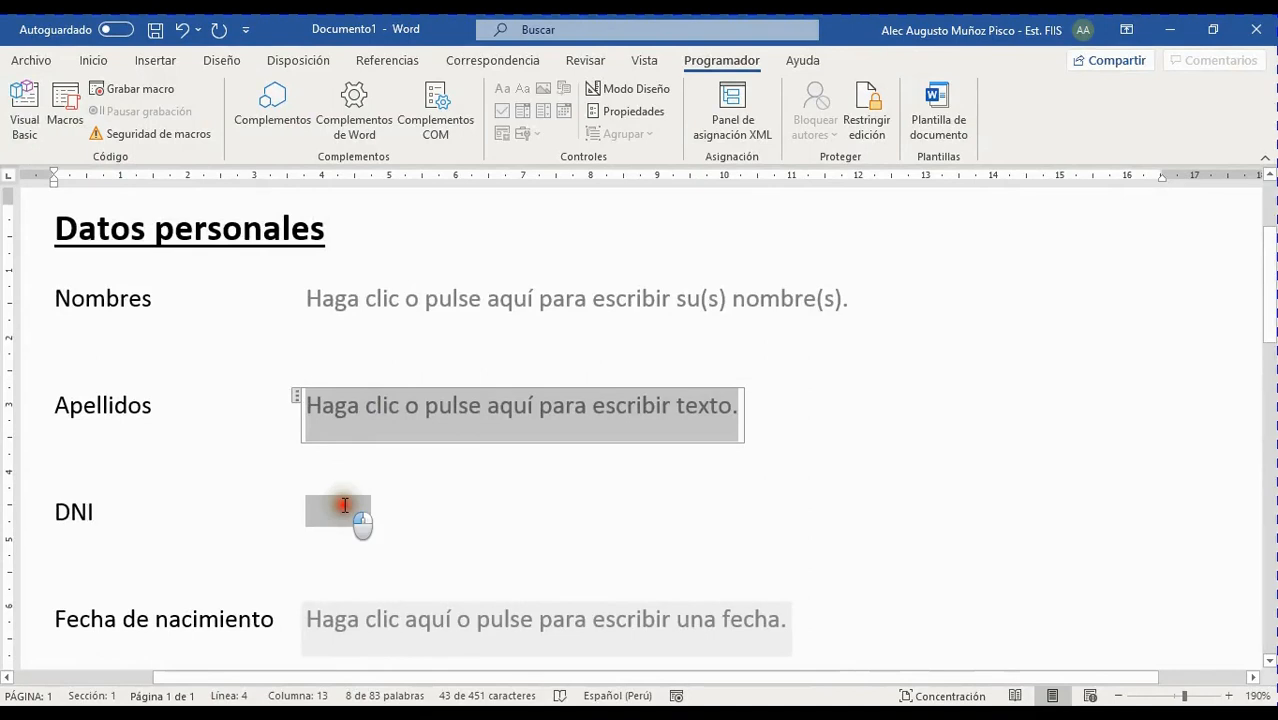
pyautogui.click(351, 517)
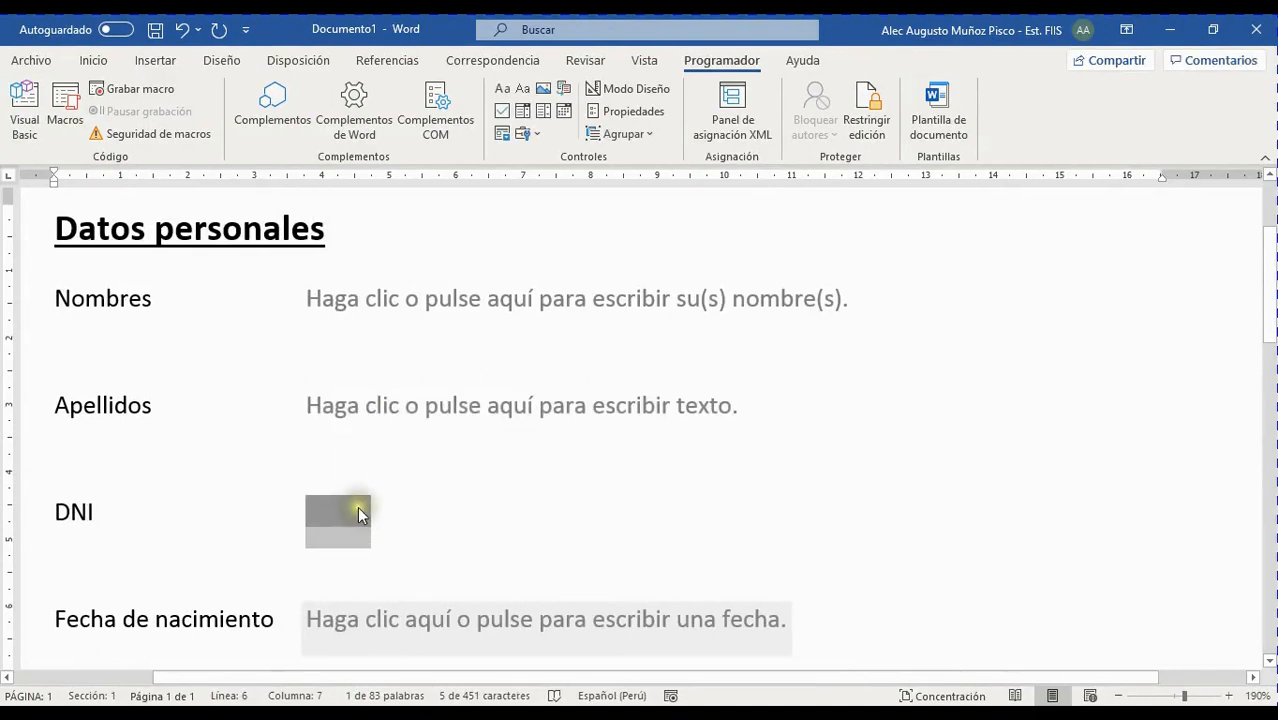
pyautogui.click(527, 136)
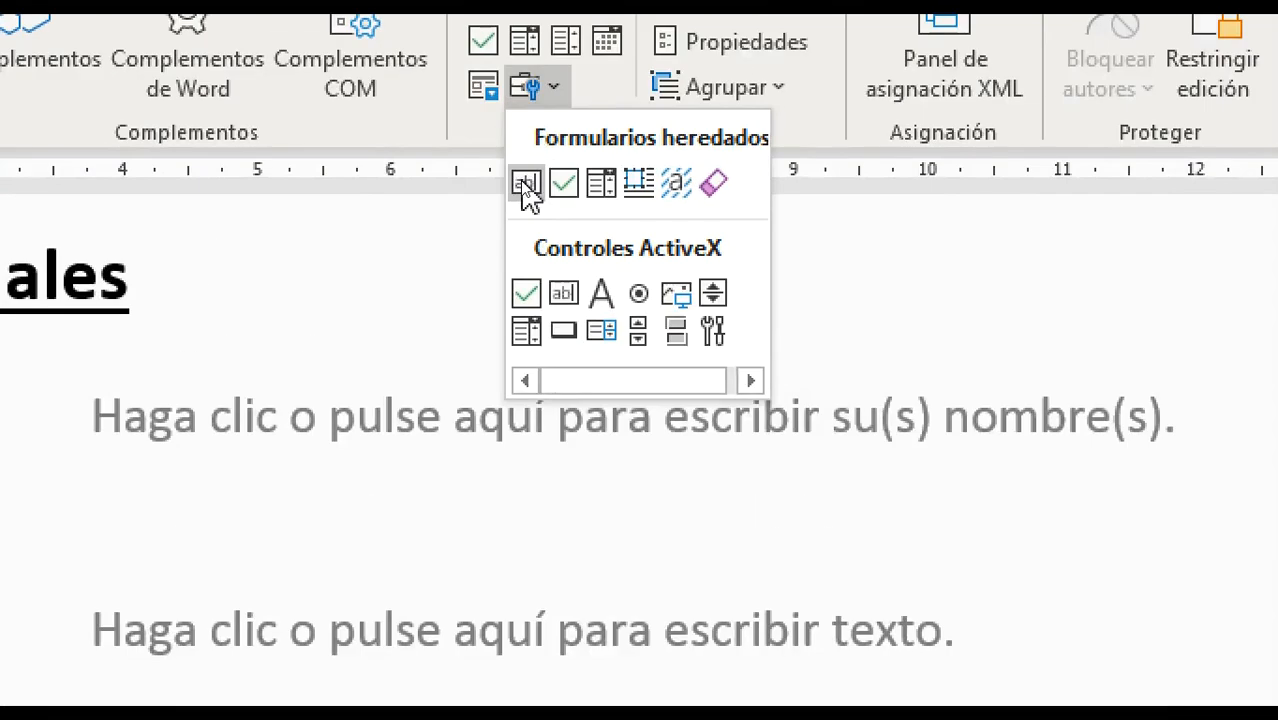
pyautogui.click(527, 183)
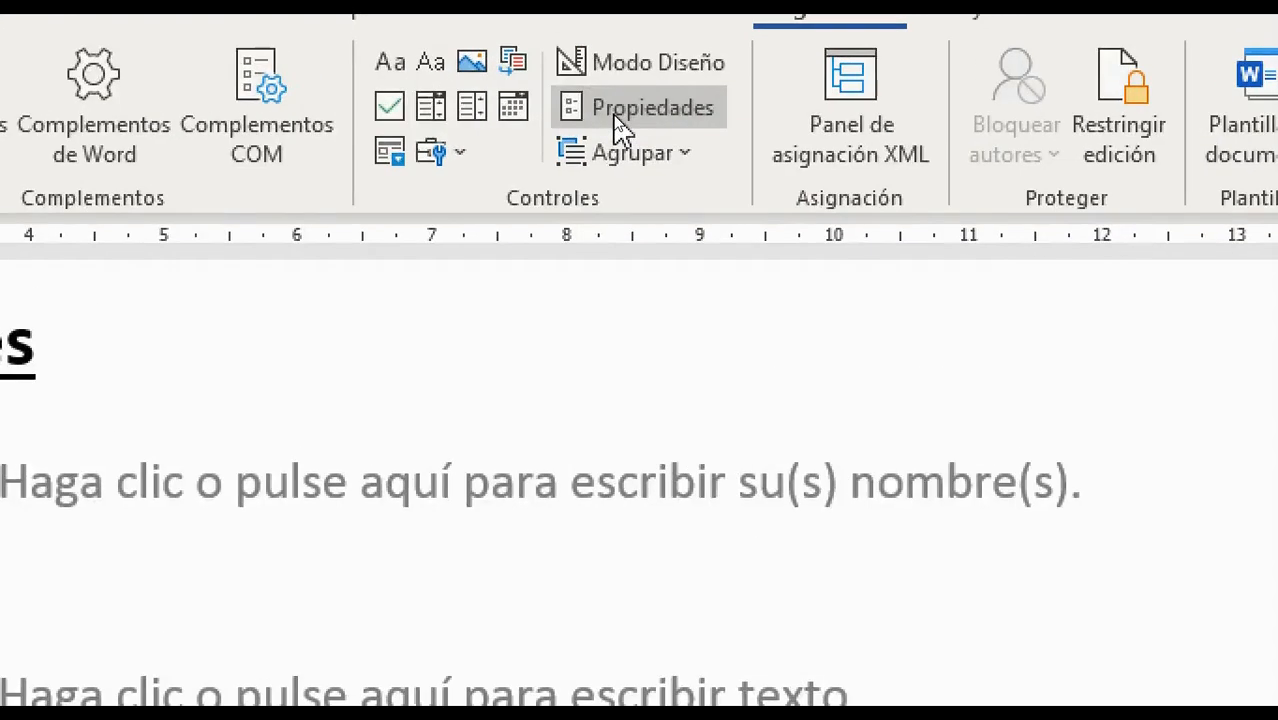
# Make the DNI text field a Número type with default number 12345678
pyautogui.click(617, 114)
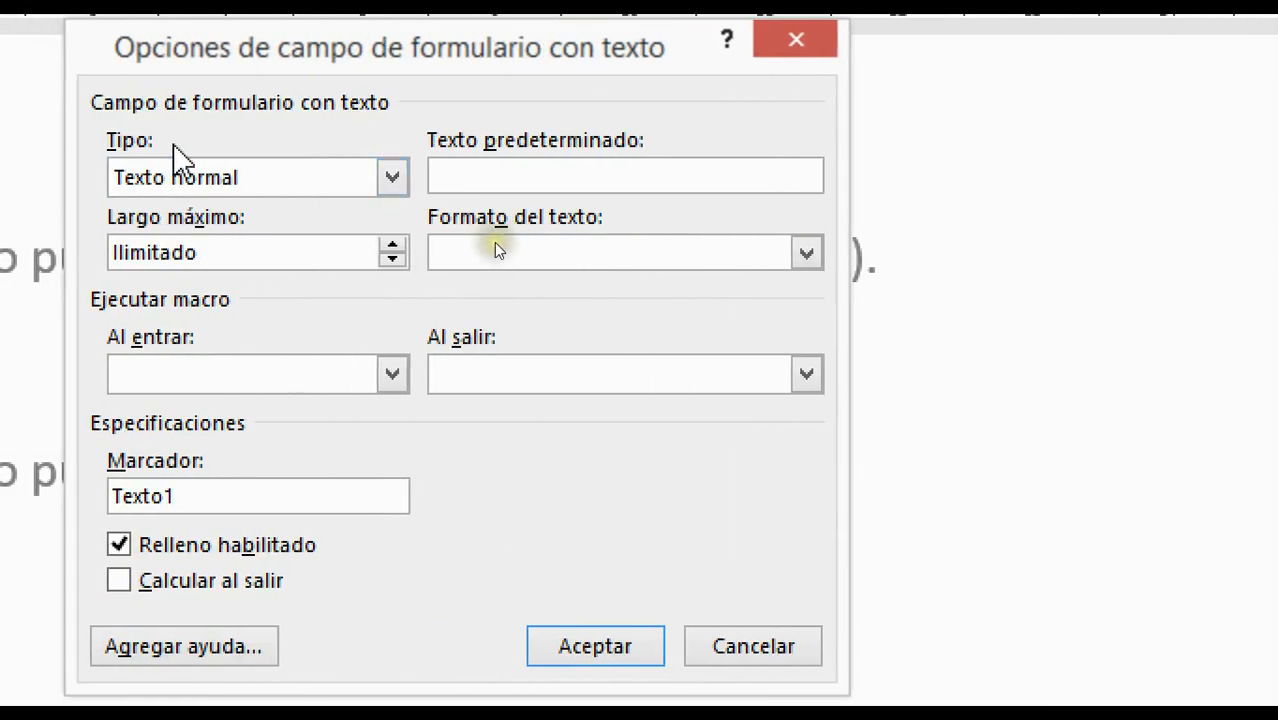
pyautogui.click(489, 250)
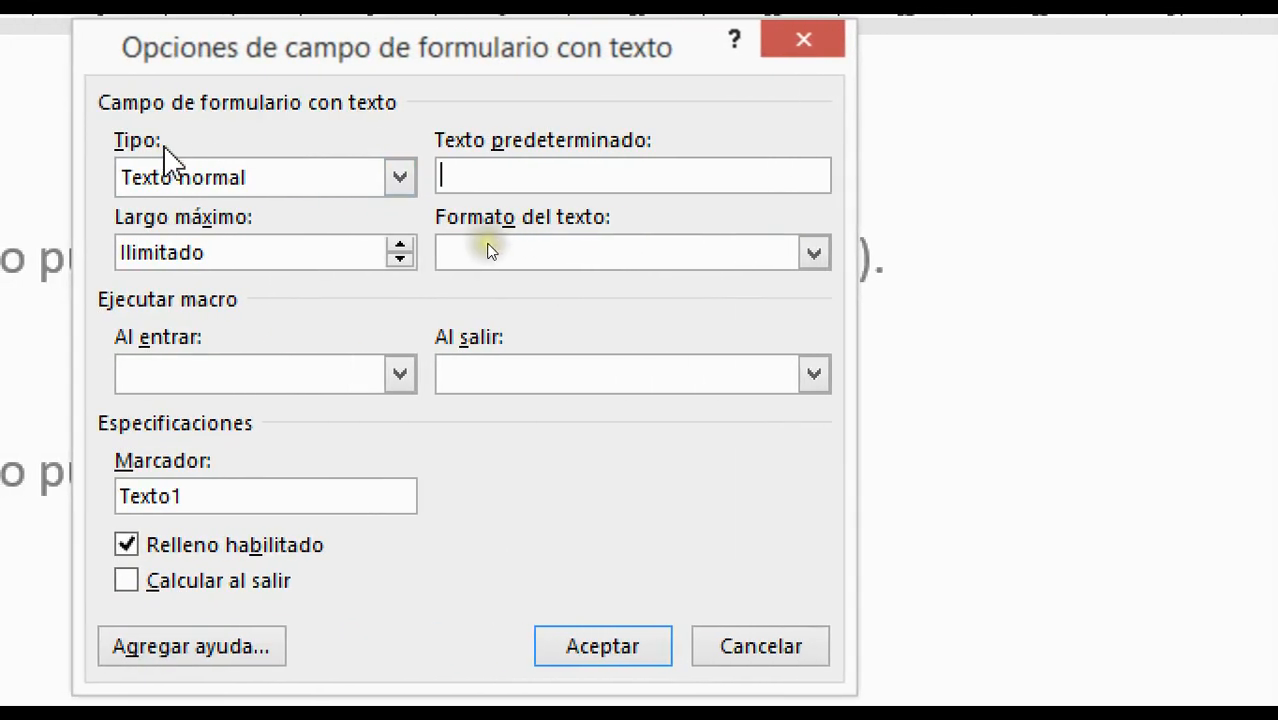
pyautogui.click(491, 246)
pyautogui.click(398, 184)
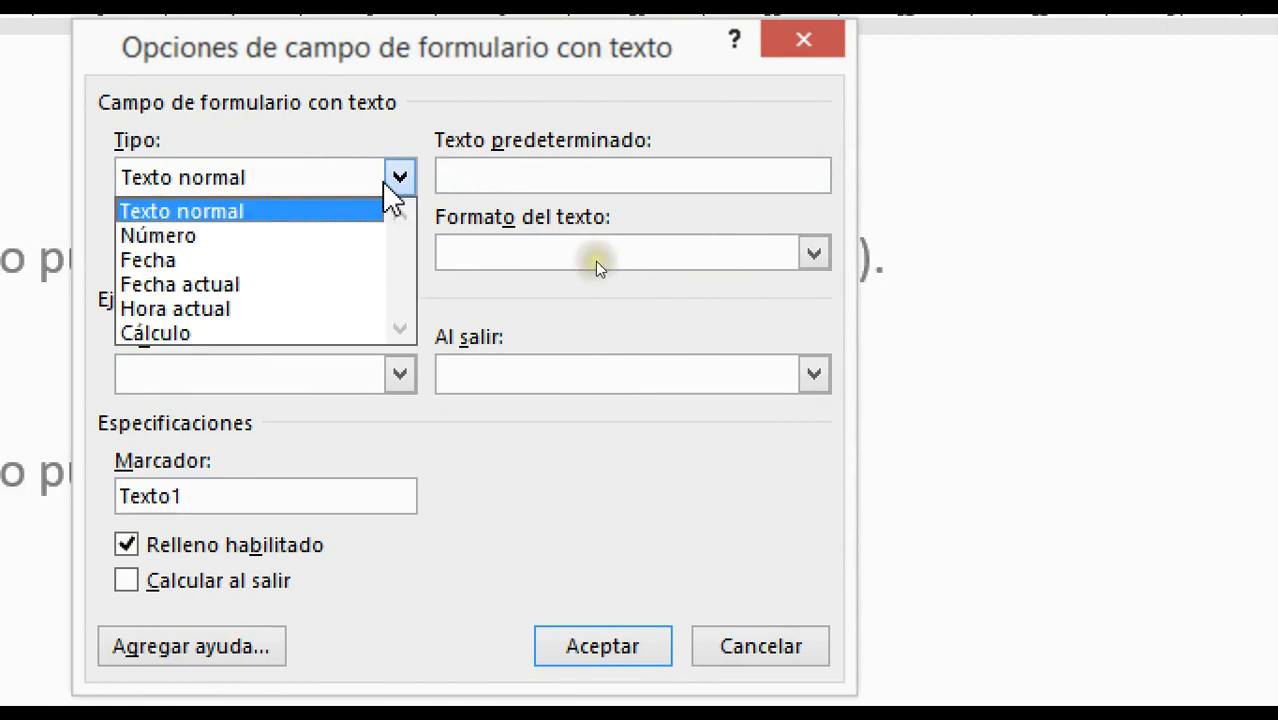
pyautogui.click(158, 232)
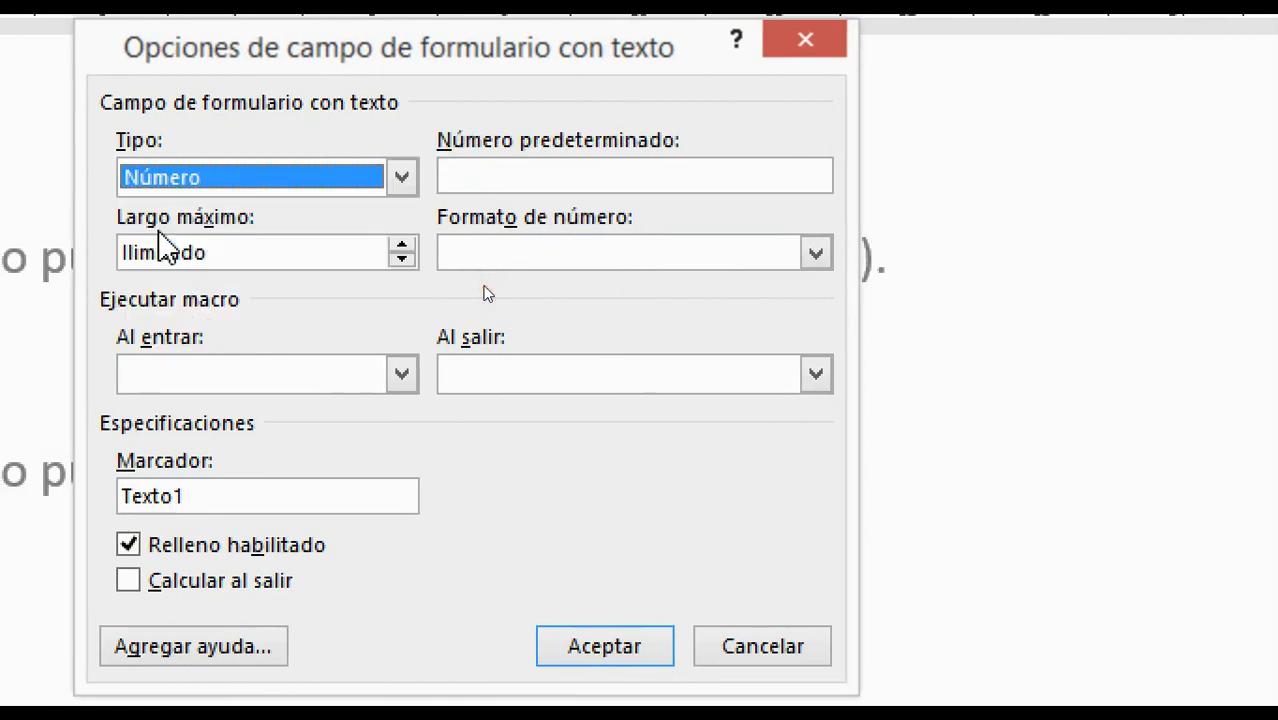
pyautogui.click(632, 175)
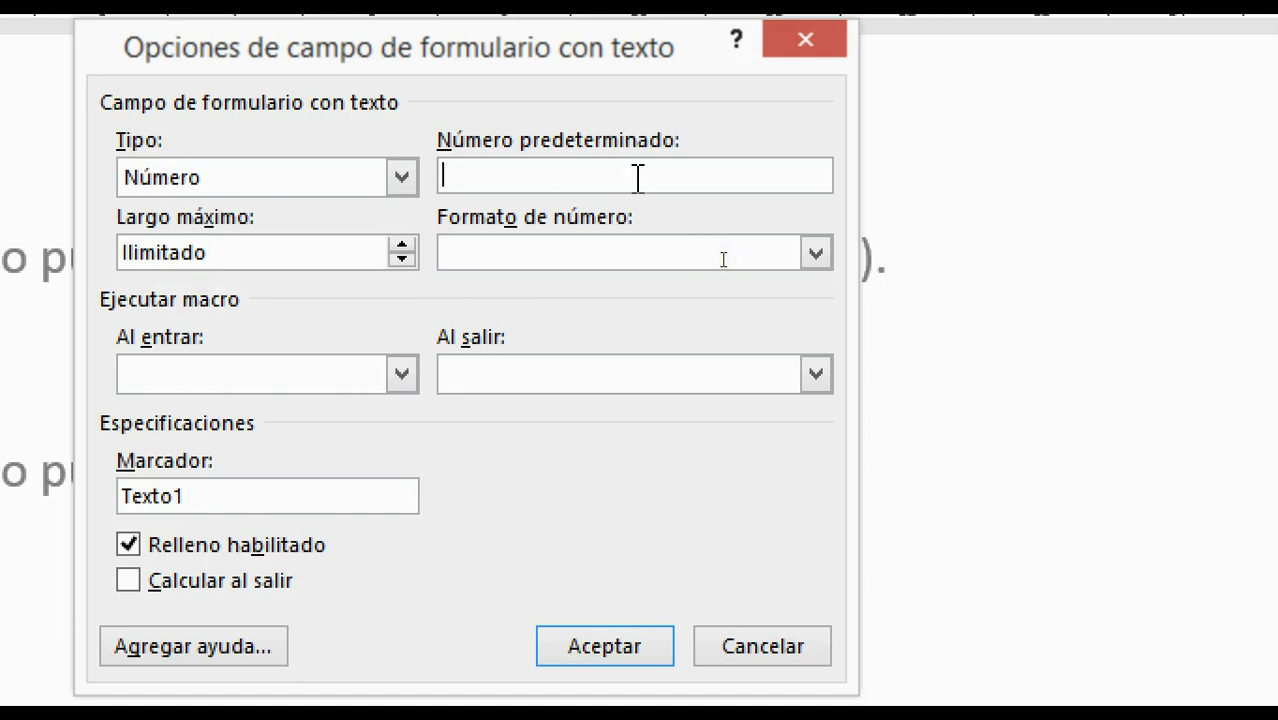
pyautogui.write('12345678')
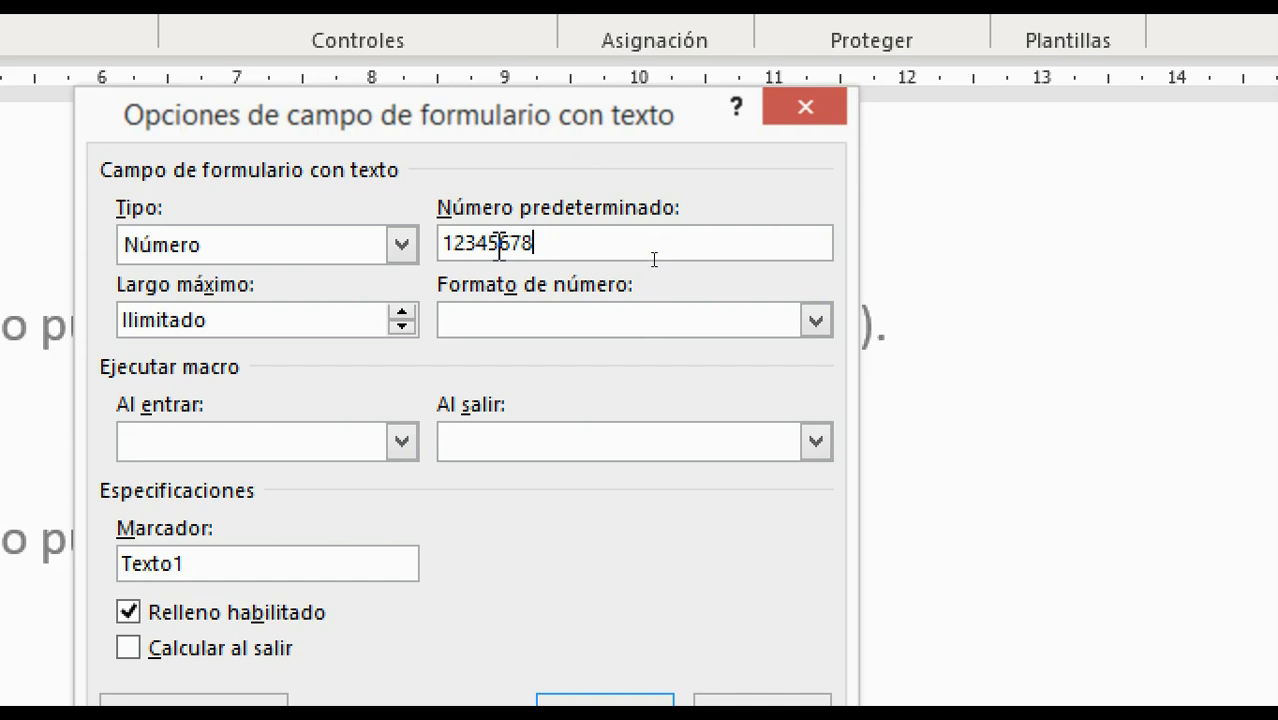
# Raise the DNI field's maximum length from unlimited to 8
pyautogui.click(229, 320)
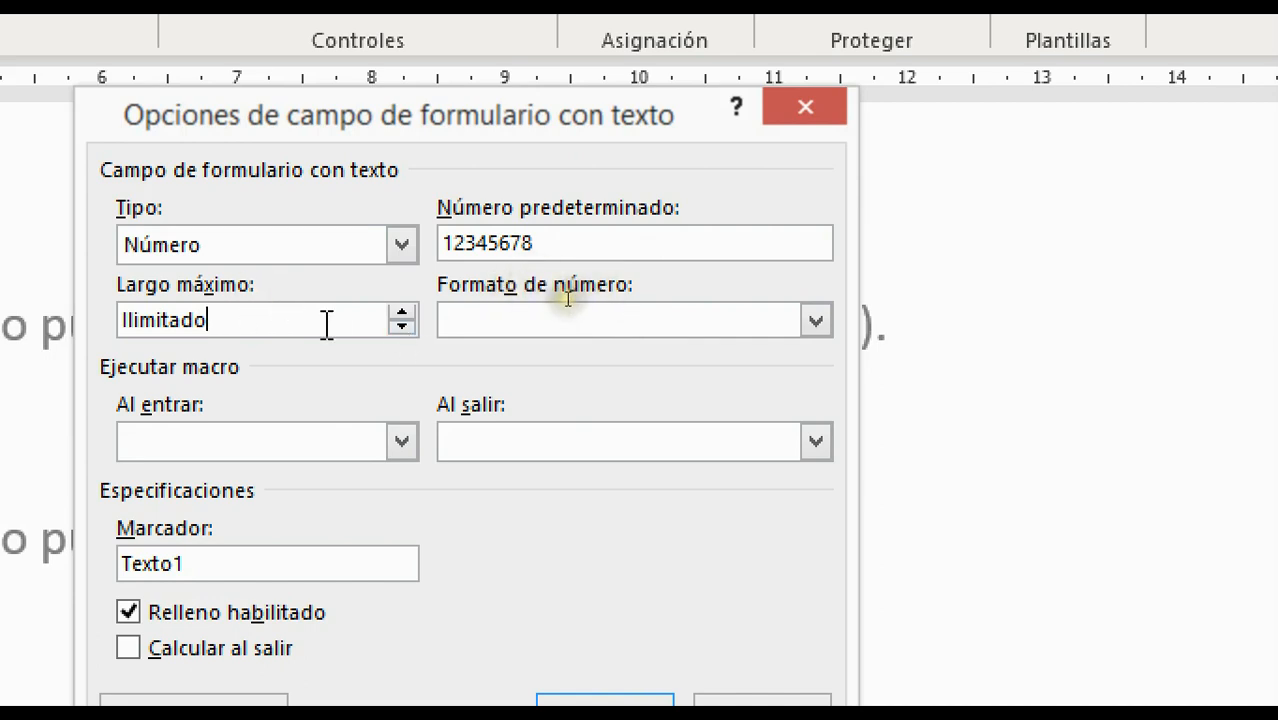
pyautogui.click(403, 313)
pyautogui.click(403, 313)
pyautogui.click(403, 313)
pyautogui.click(403, 313)
pyautogui.click(403, 313)
pyautogui.click(403, 313)
pyautogui.click(403, 313)
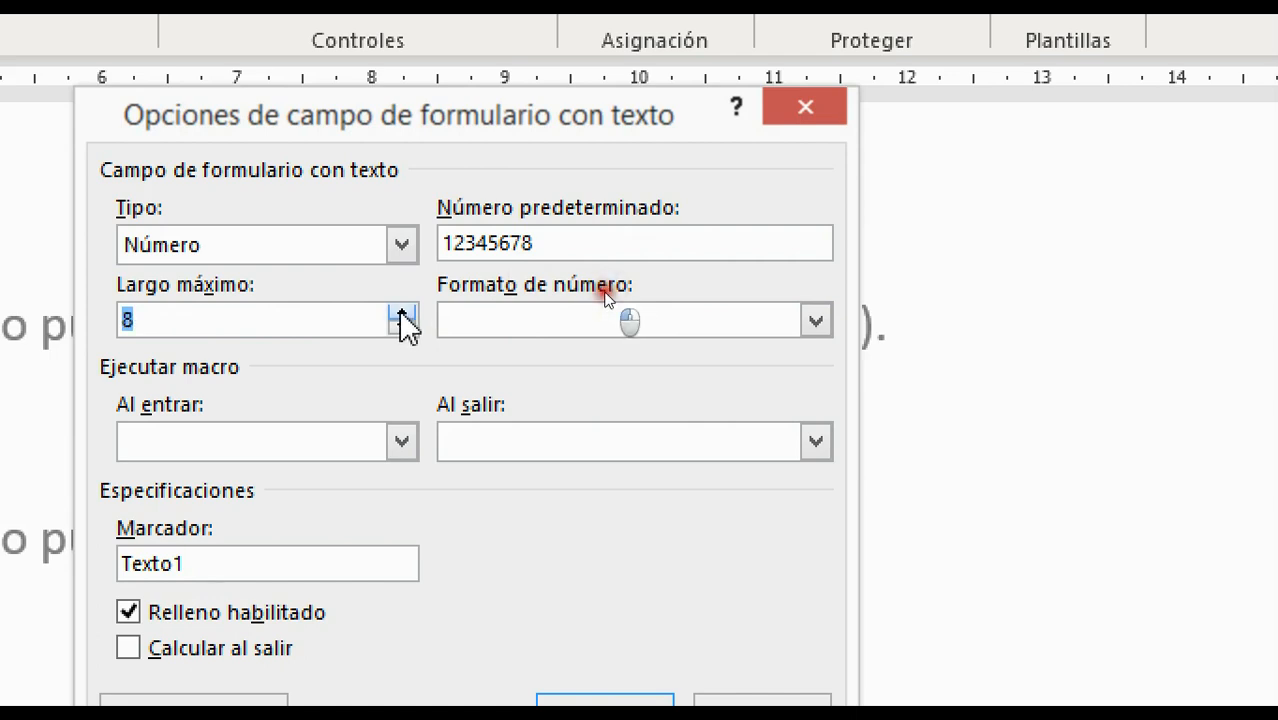
pyautogui.click(342, 319)
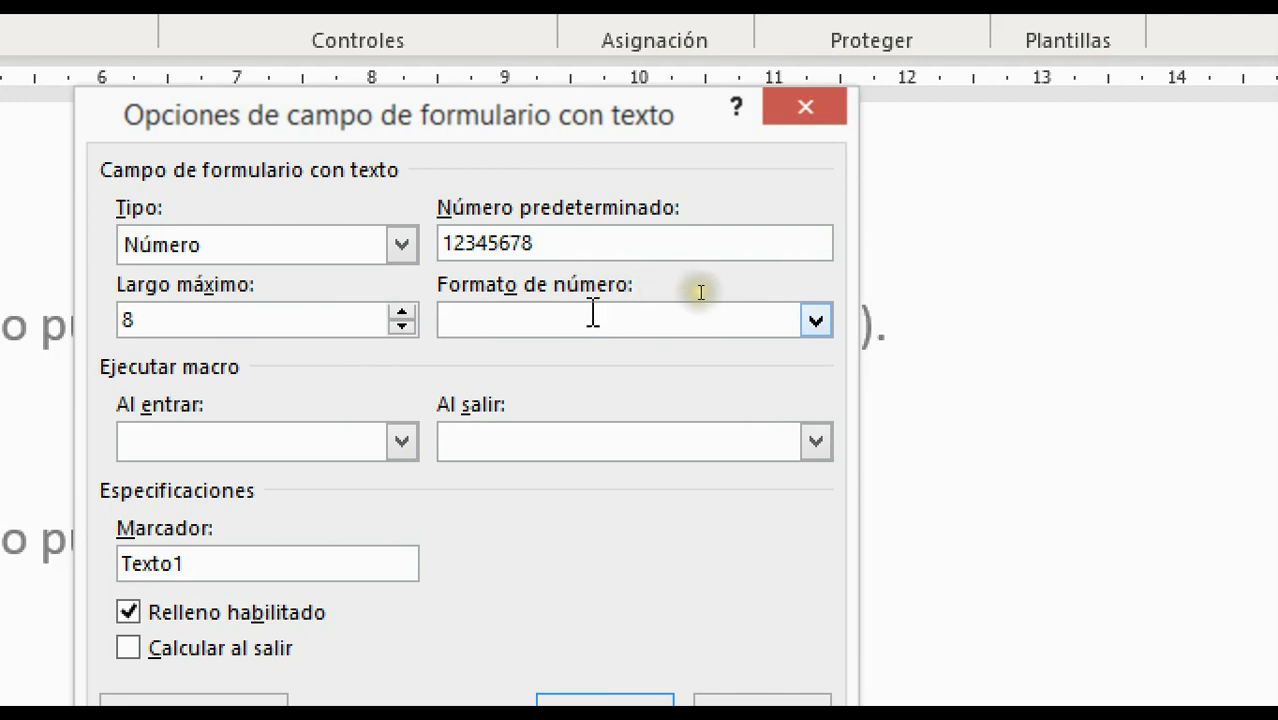
# Choose the plain 0 number format, leaving the Al entrar macro unset
pyautogui.click(816, 318)
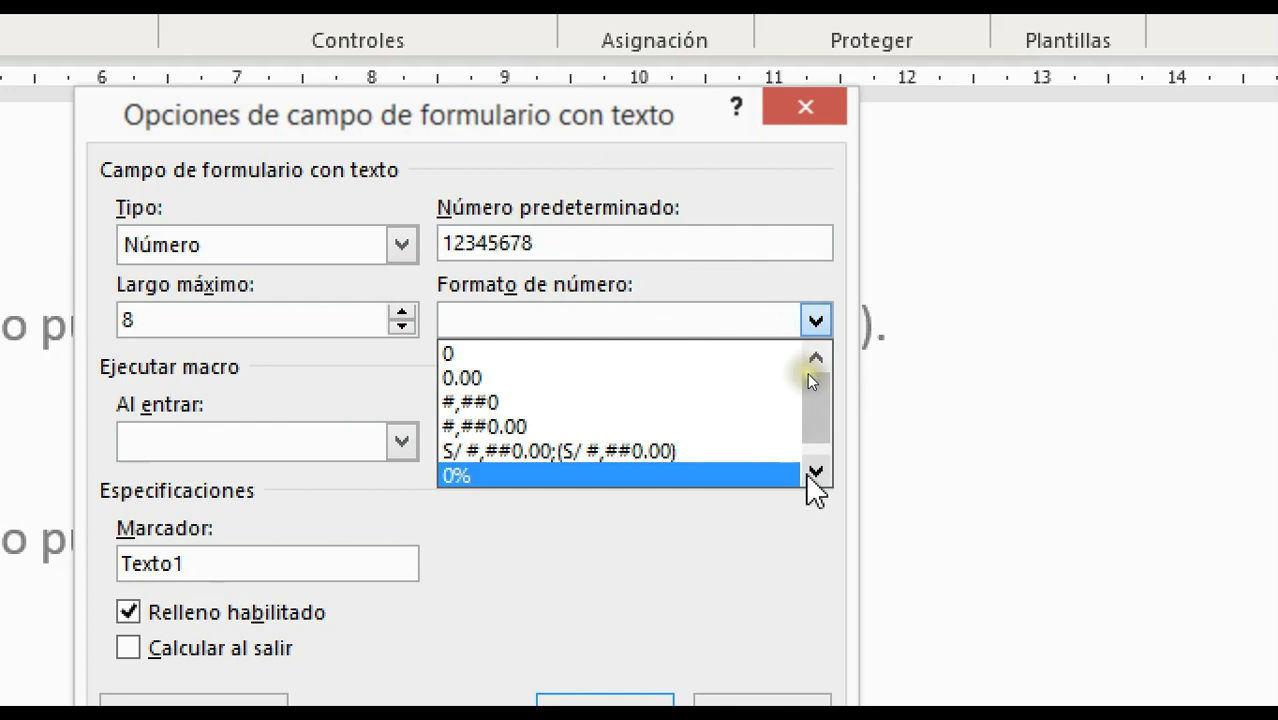
pyautogui.click(485, 356)
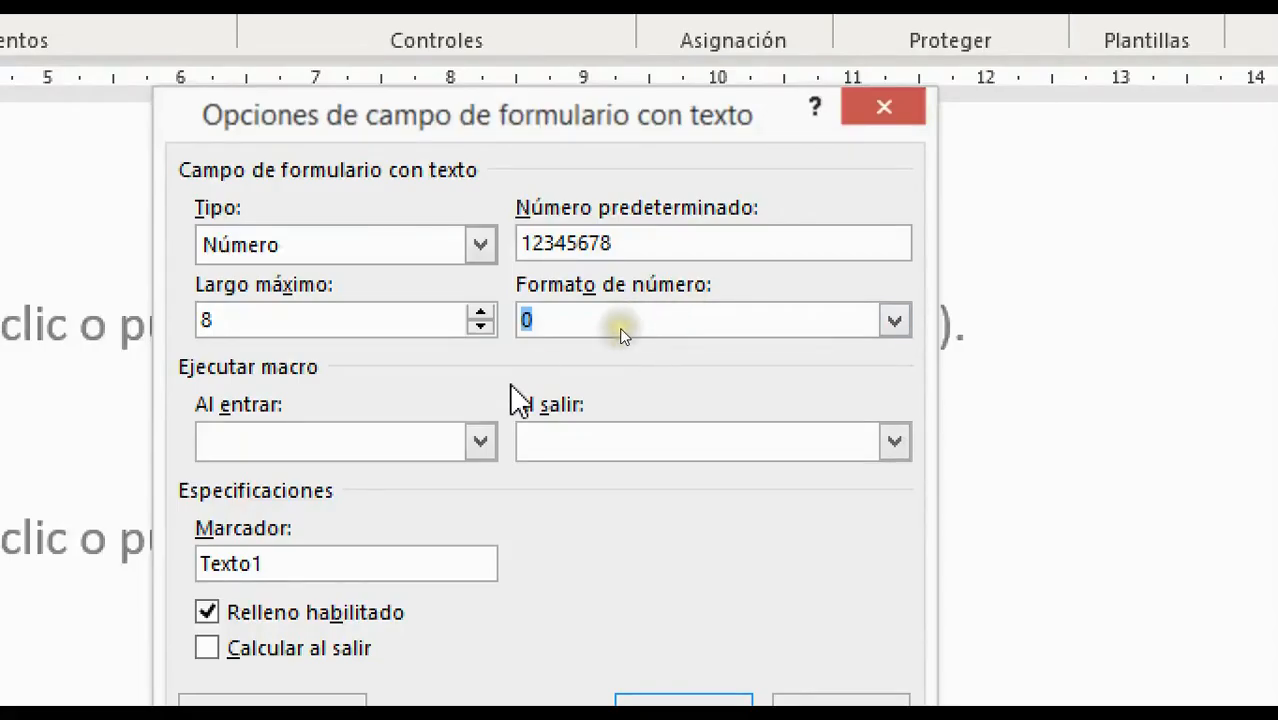
pyautogui.click(482, 446)
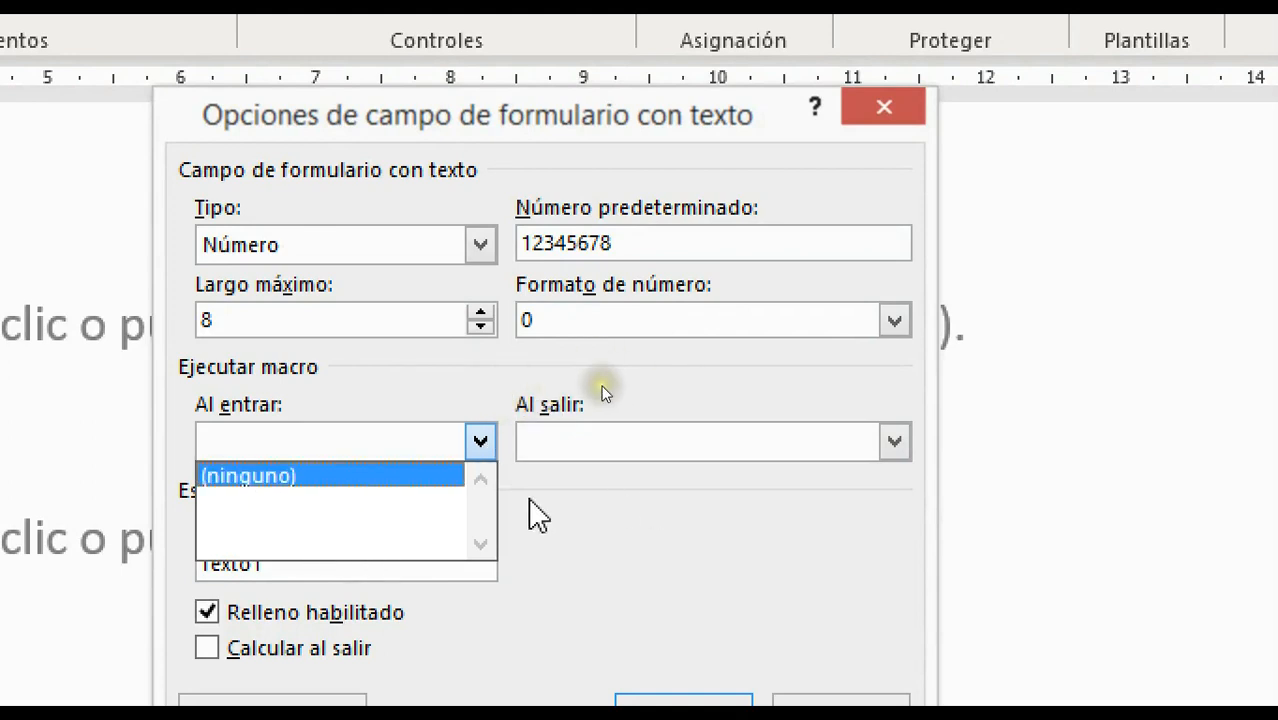
pyautogui.click(651, 398)
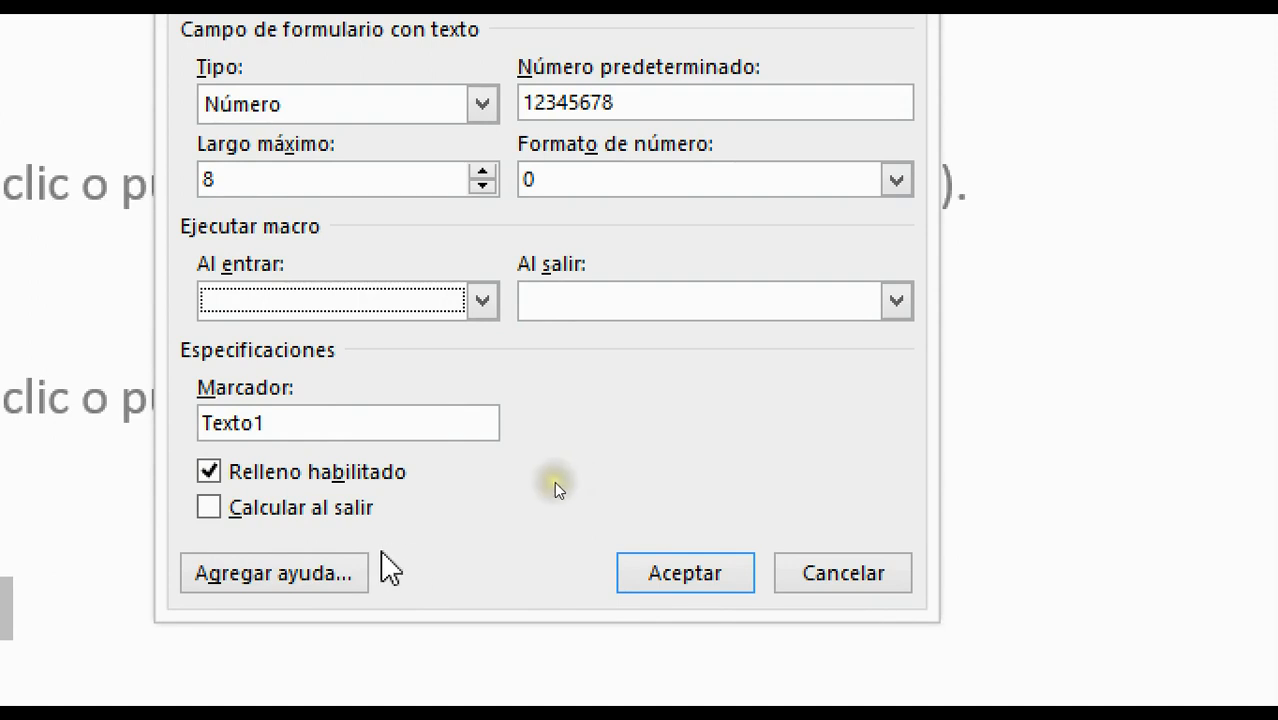
# Open the DNI help text settings and switch status-bar help to custom text
pyautogui.click(307, 575)
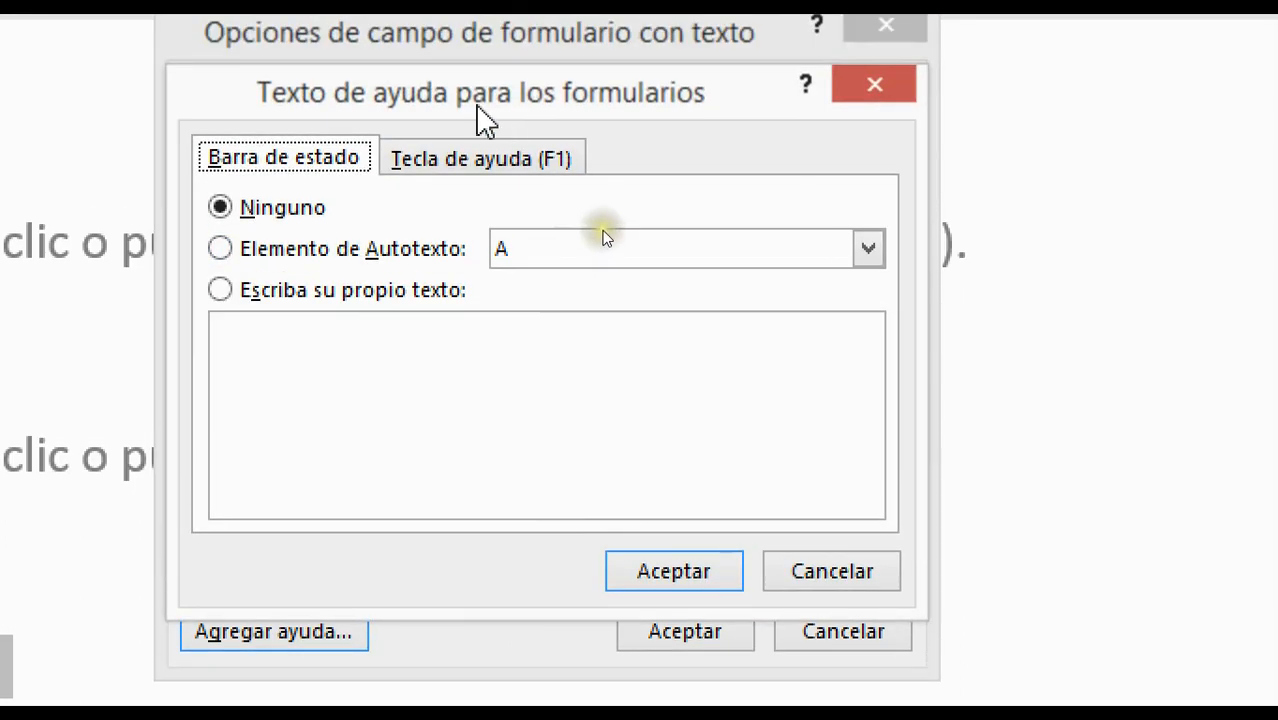
pyautogui.click(508, 164)
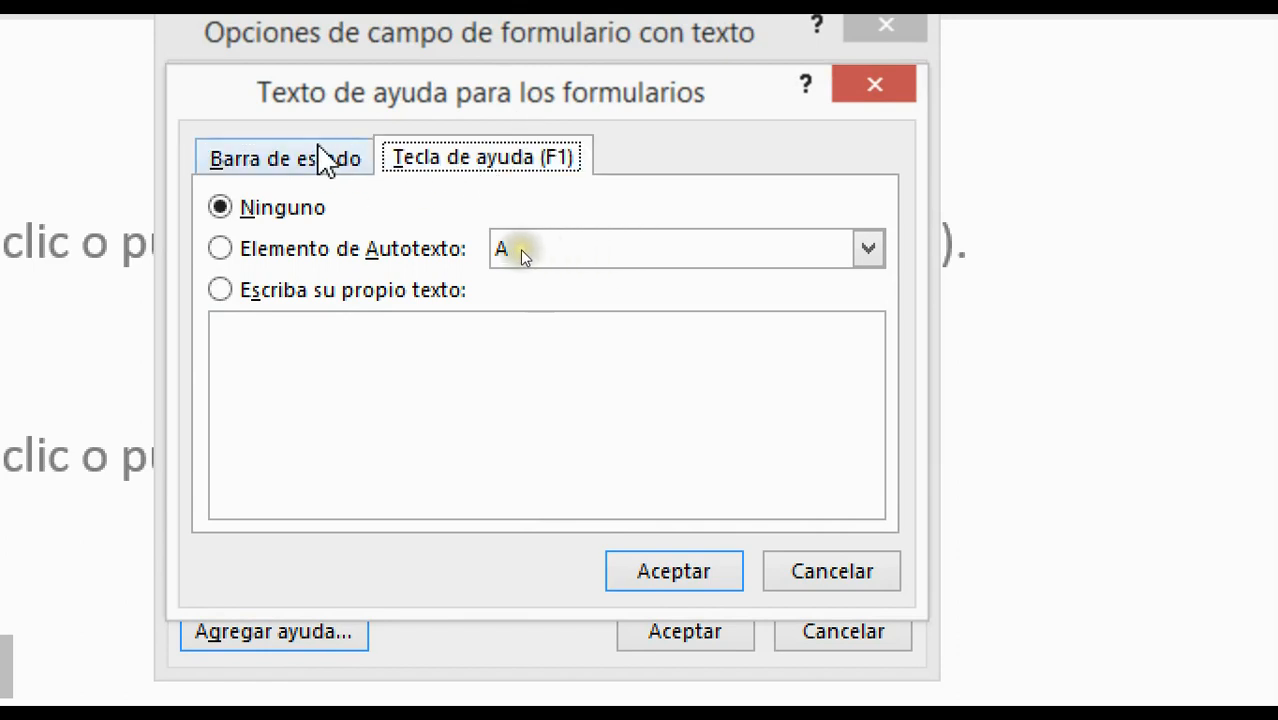
pyautogui.click(313, 165)
pyautogui.click(485, 165)
pyautogui.click(325, 170)
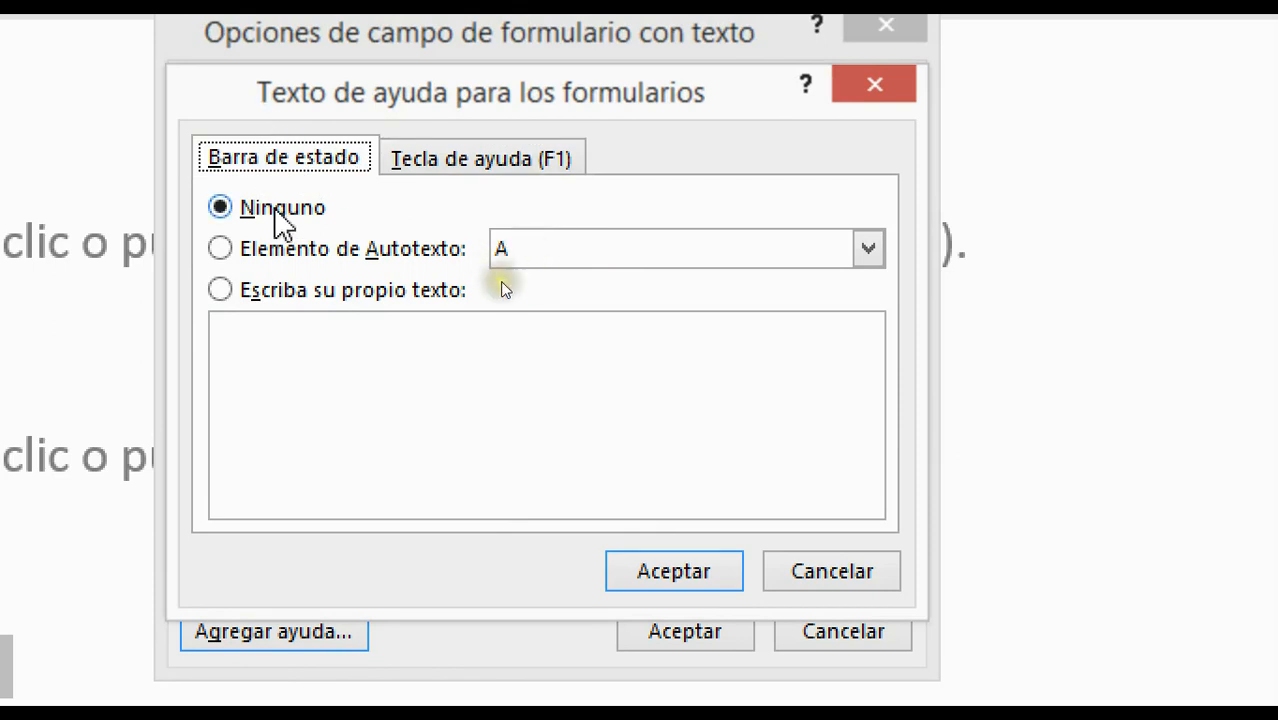
pyautogui.click(311, 251)
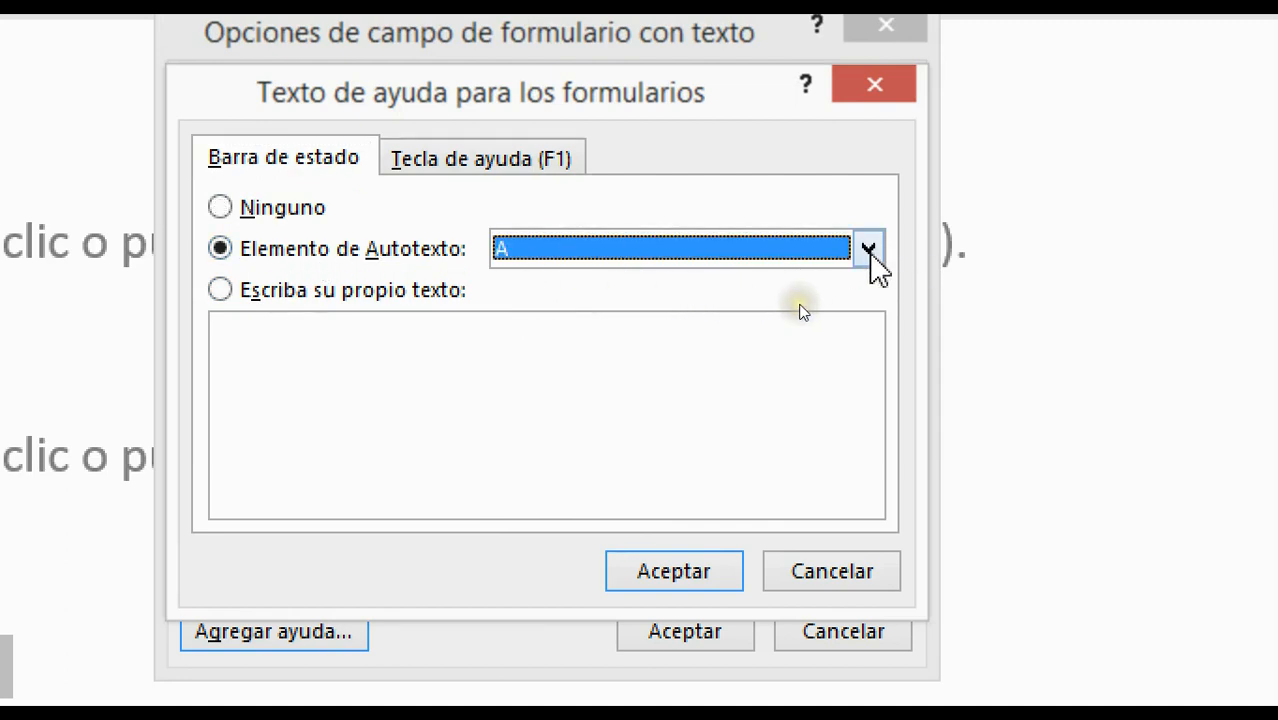
pyautogui.click(868, 250)
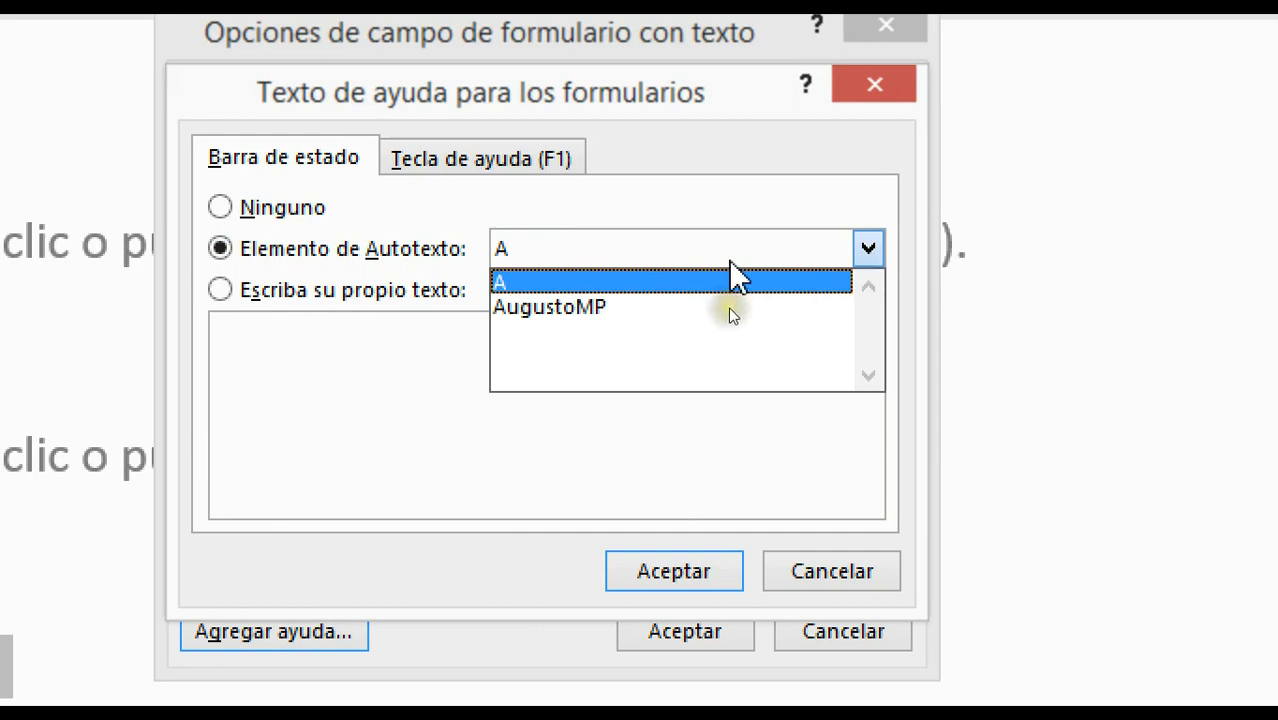
pyautogui.click(552, 372)
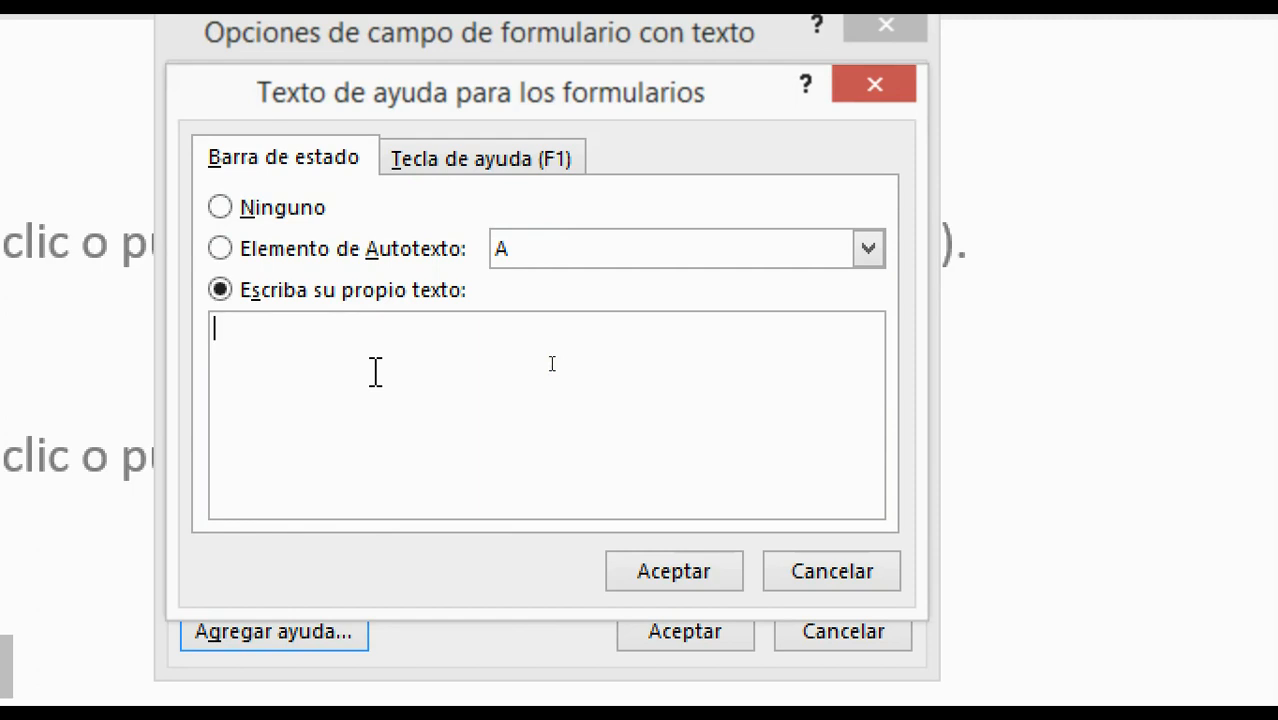
# Enter the help text 'Ingrese su N° de DNI. No ingrese letras. Ingrese los 8 digitos correspondientes.'
pyautogui.click(282, 356)
pyautogui.write('Ingres')
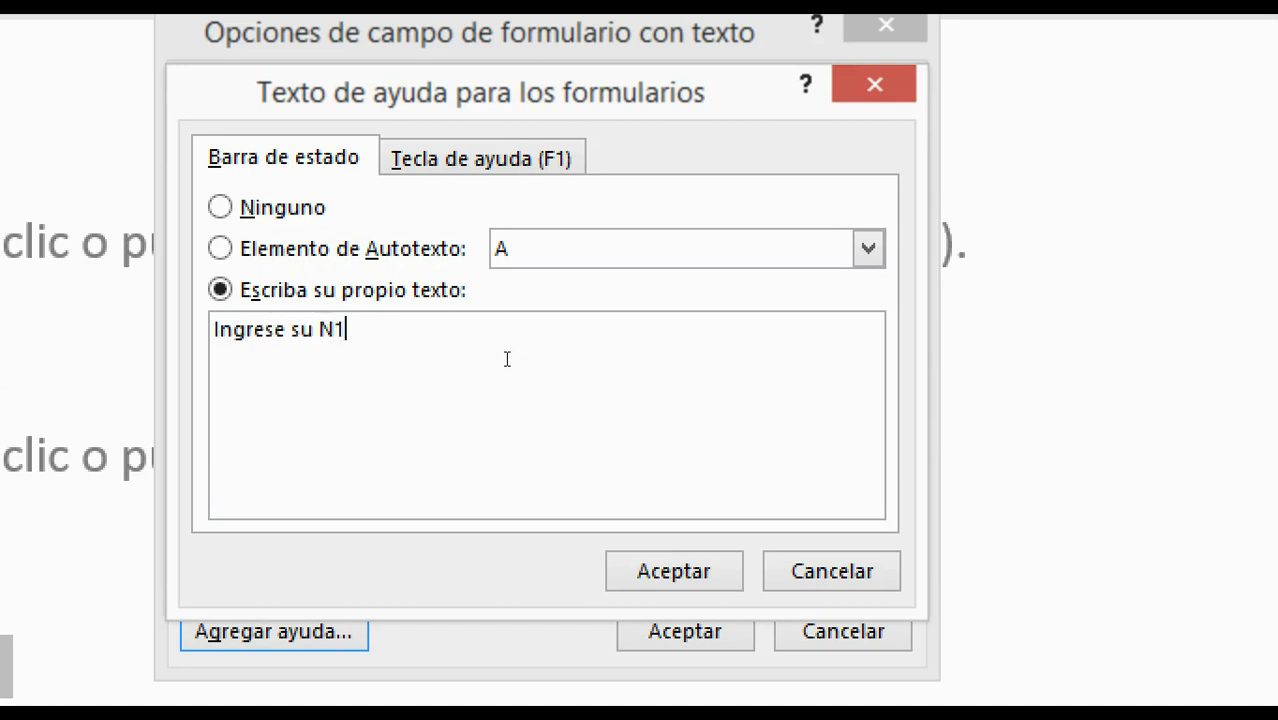
pyautogui.write('e su N° de DNI')
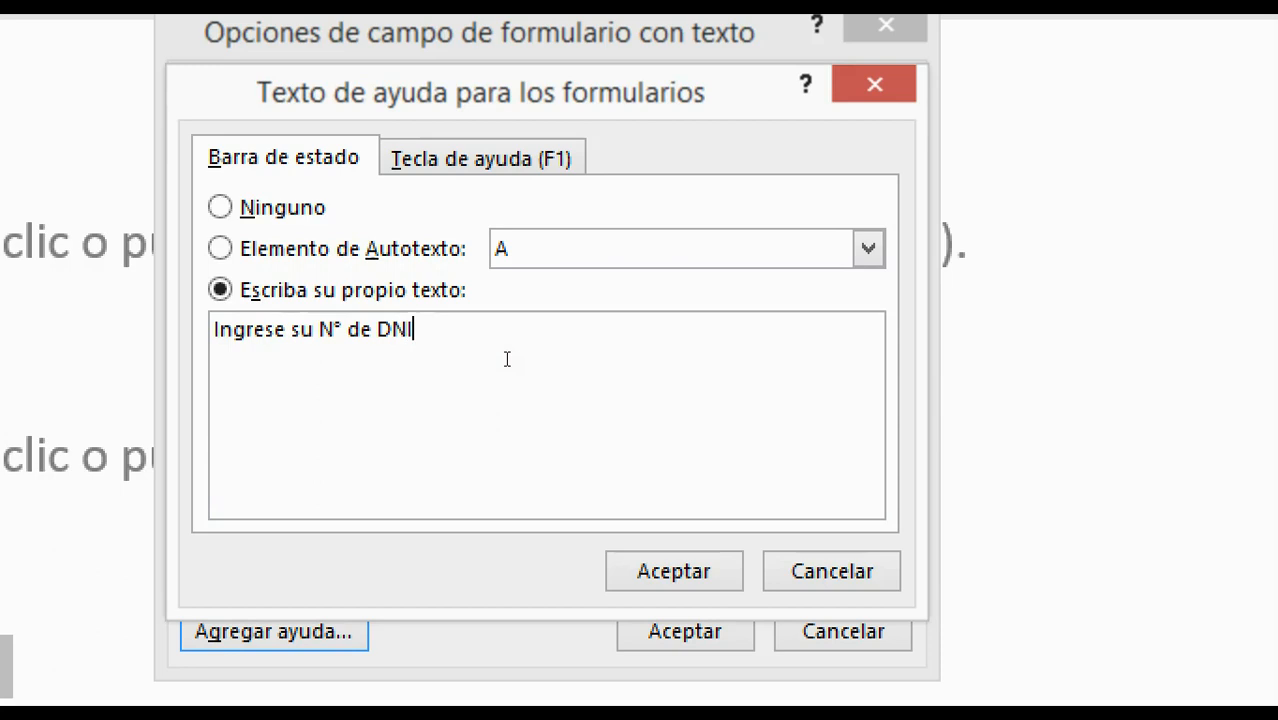
pyautogui.write('. No ingrese let')
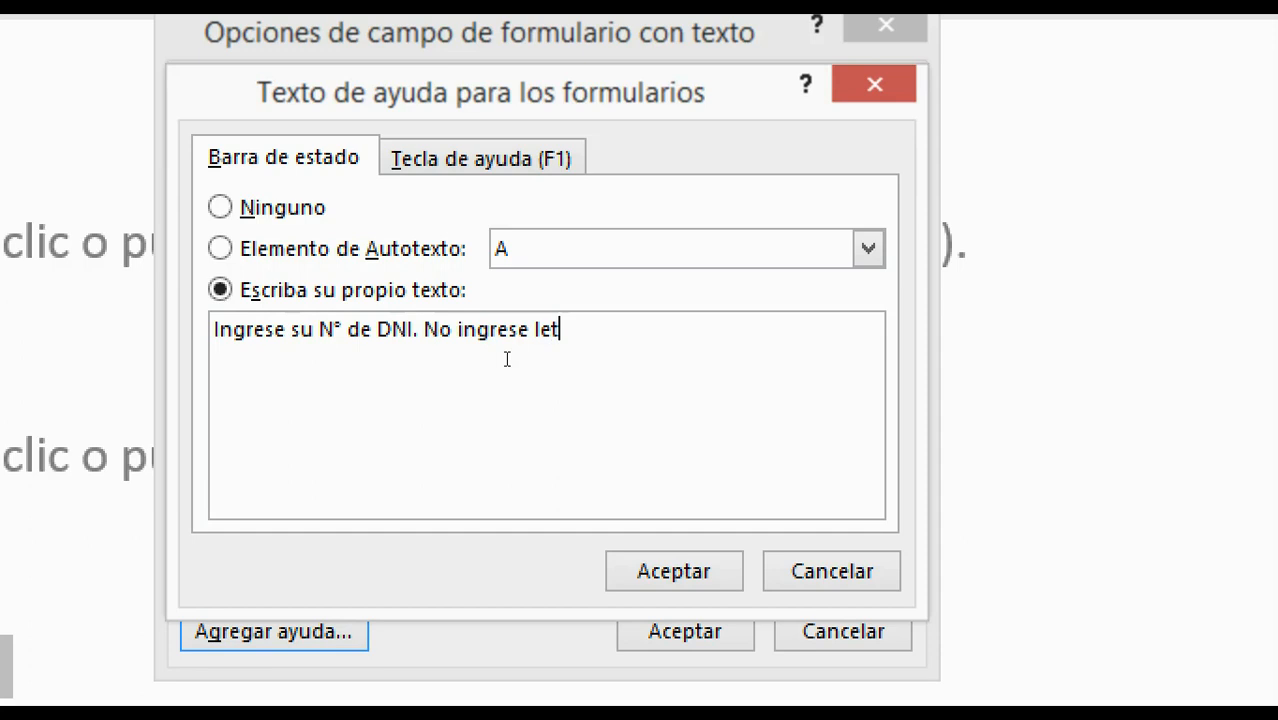
pyautogui.write('ras, Ingre')
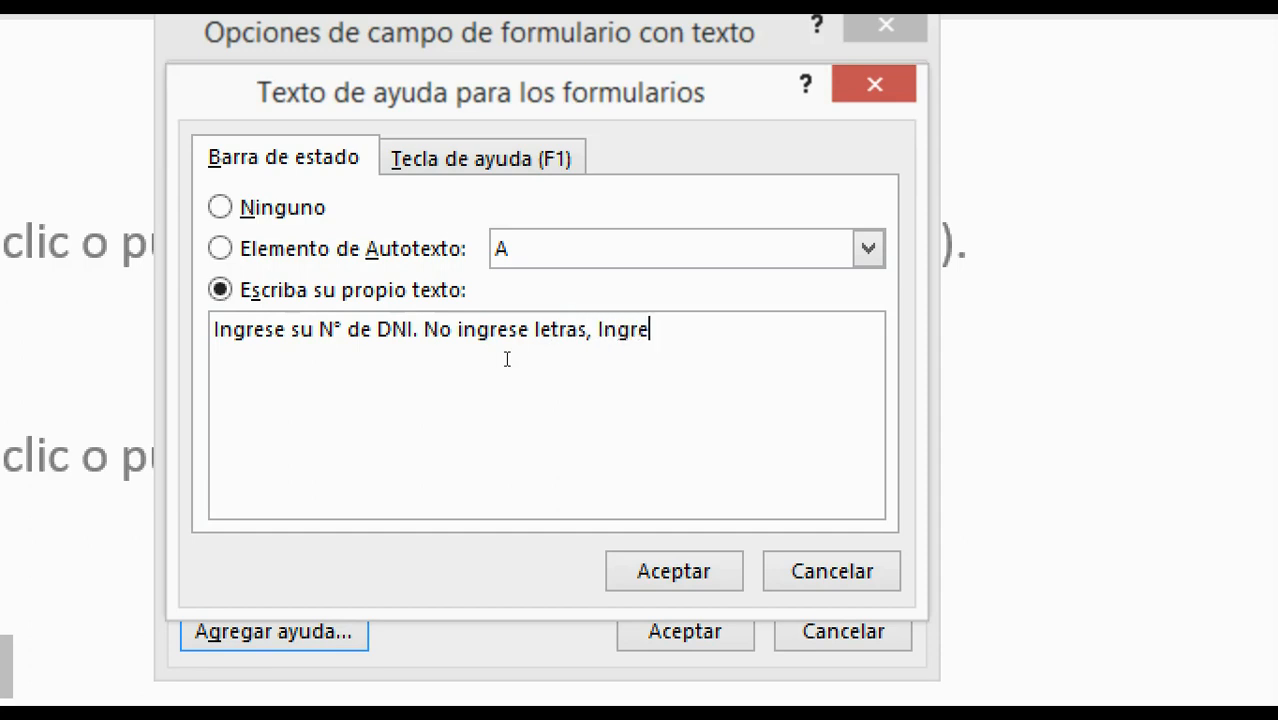
pyautogui.press('BackSpace')
pyautogui.press('BackSpace')
pyautogui.press('BackSpace')
pyautogui.press('BackSpace')
pyautogui.press('BackSpace')
pyautogui.press('BackSpace')
pyautogui.write('Ingrese los 8 digi')
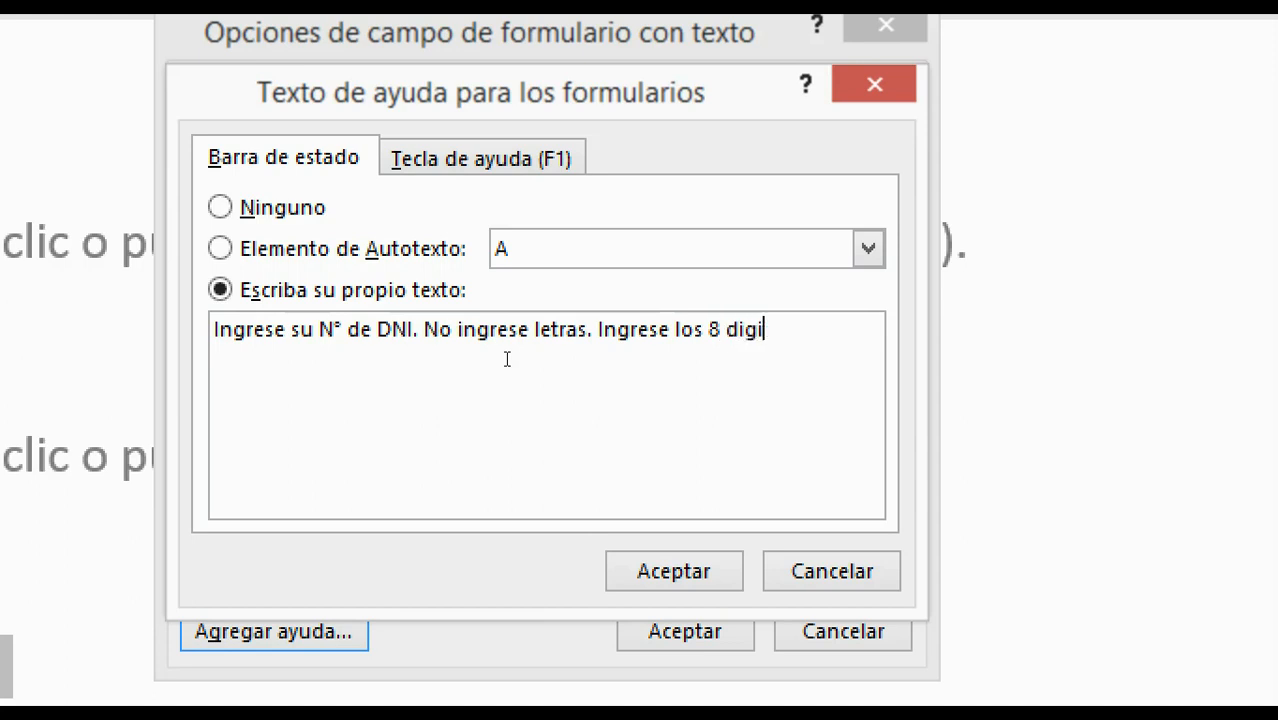
pyautogui.write('tos co')
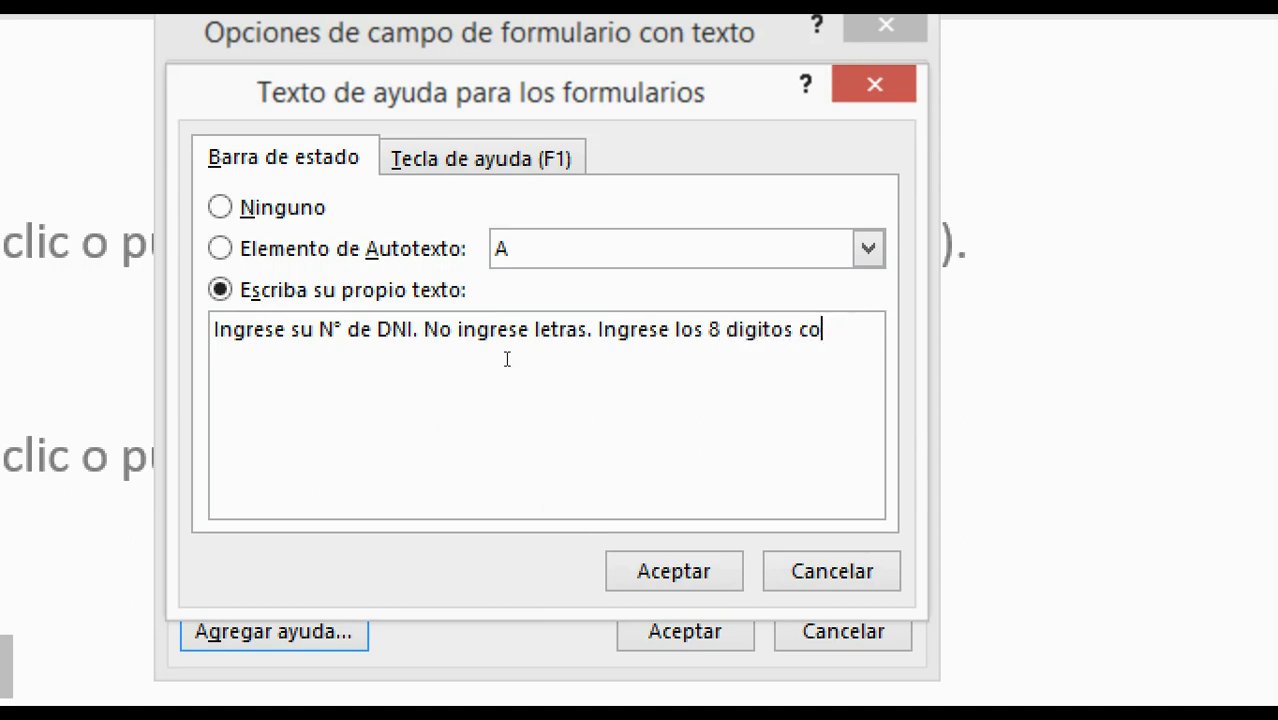
pyautogui.write('rrespondientes.')
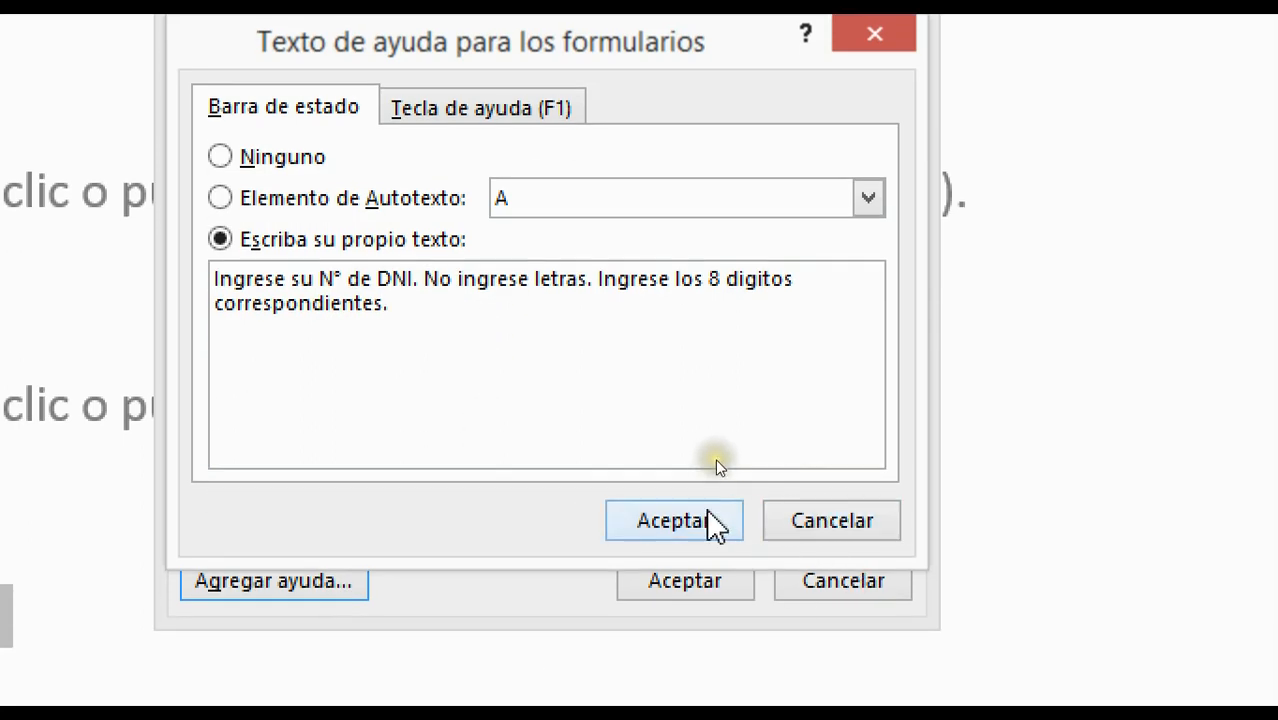
pyautogui.click(712, 522)
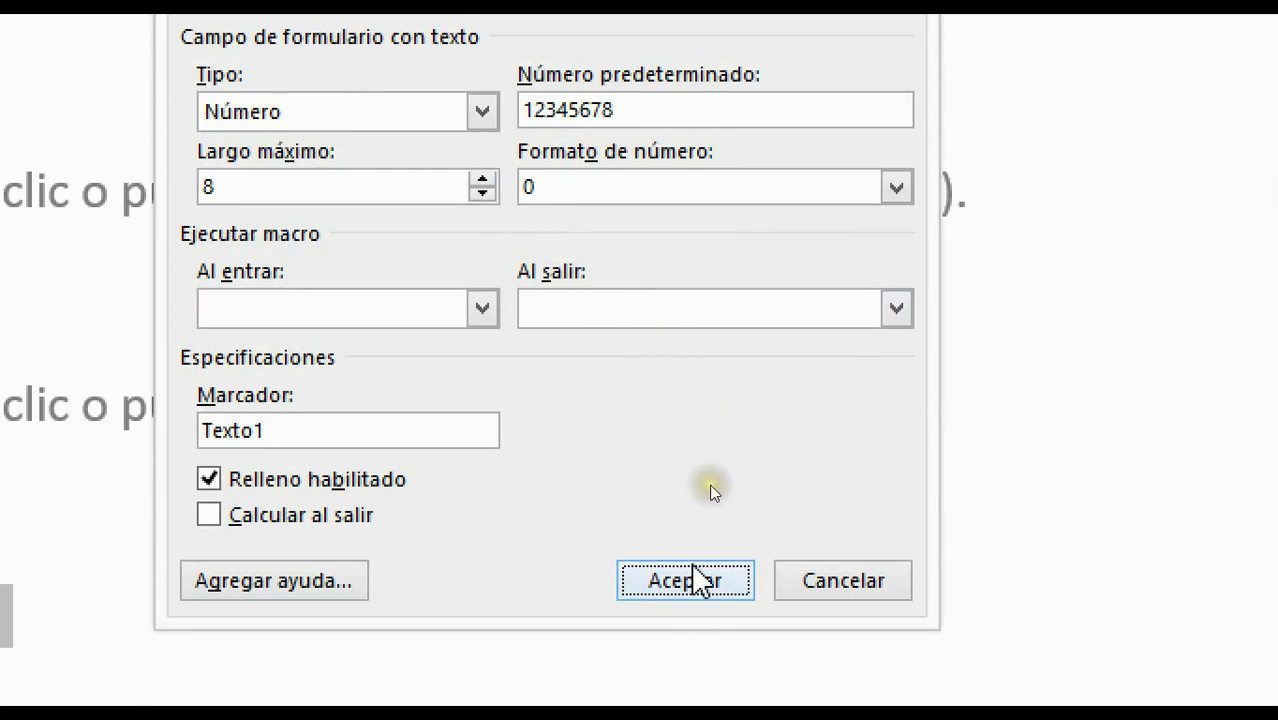
# Apply the DNI settings, check it shows 12345678, and select the birth-date picker
pyautogui.click(690, 578)
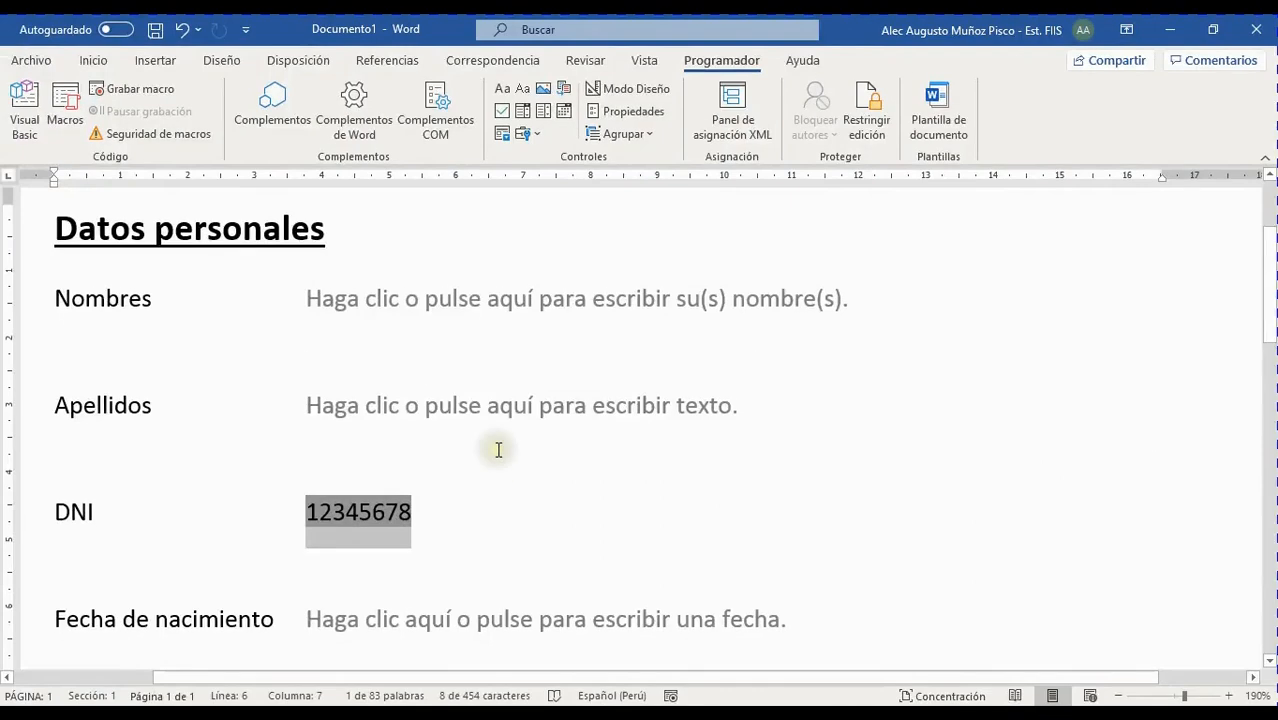
pyautogui.scroll(-3, 498, 450)
pyautogui.click(438, 393)
pyautogui.click(388, 393)
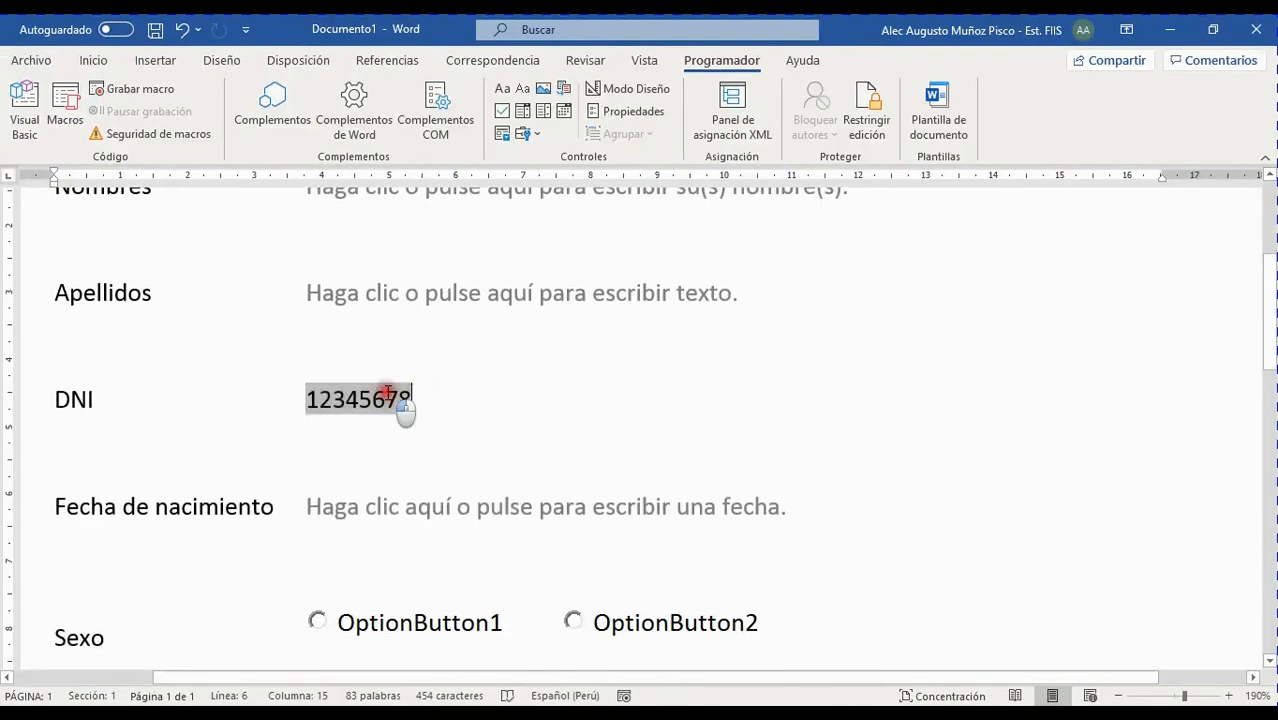
pyautogui.doubleClick(388, 393)
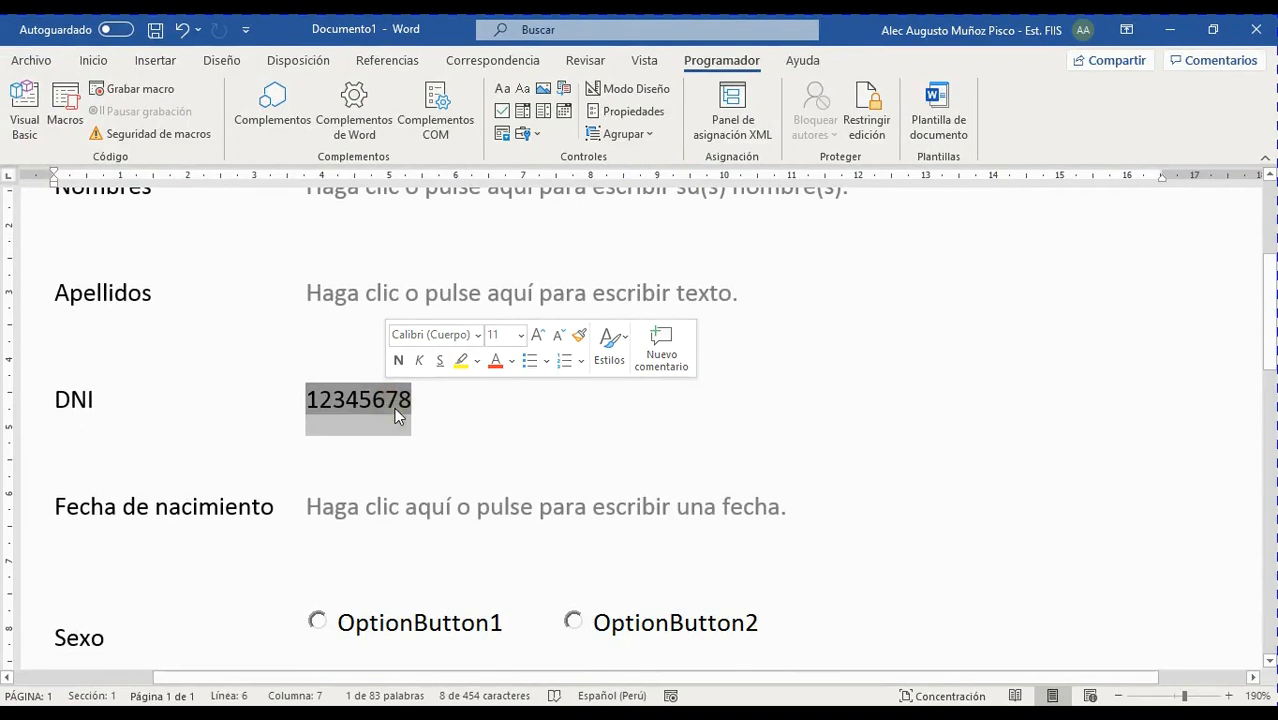
pyautogui.click(459, 437)
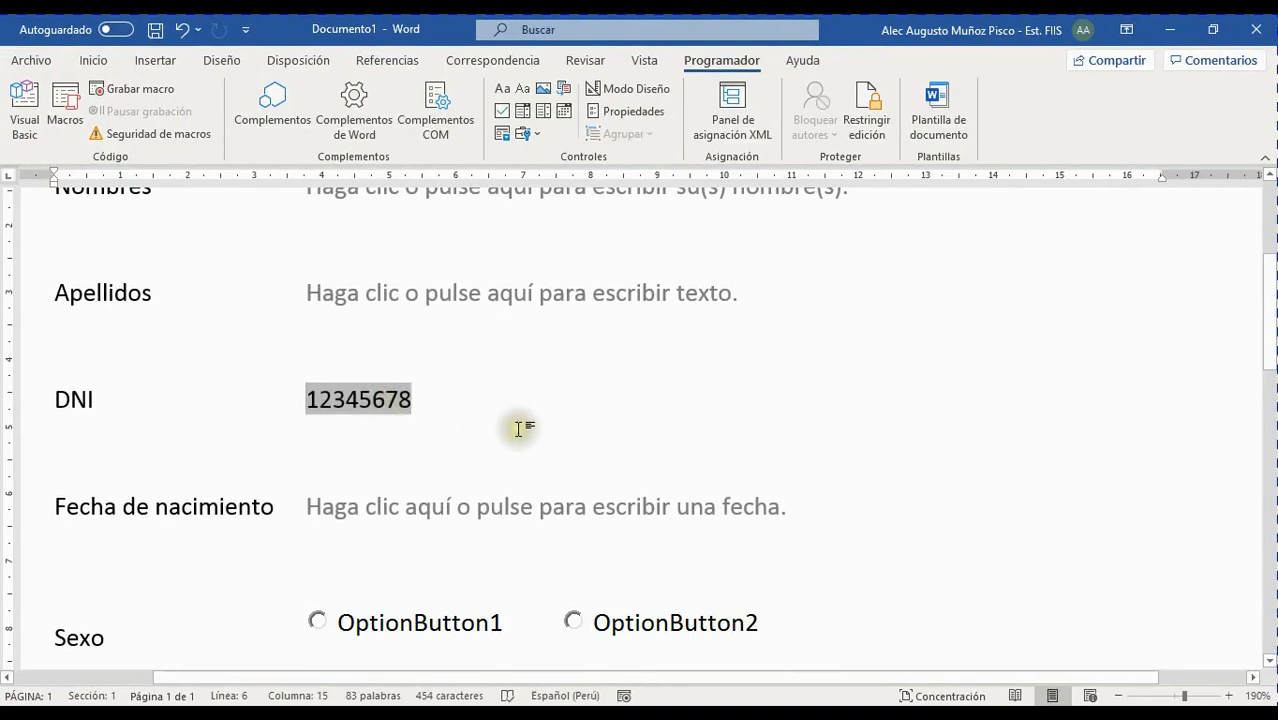
pyautogui.scroll(-1, 522, 425)
pyautogui.click(333, 393)
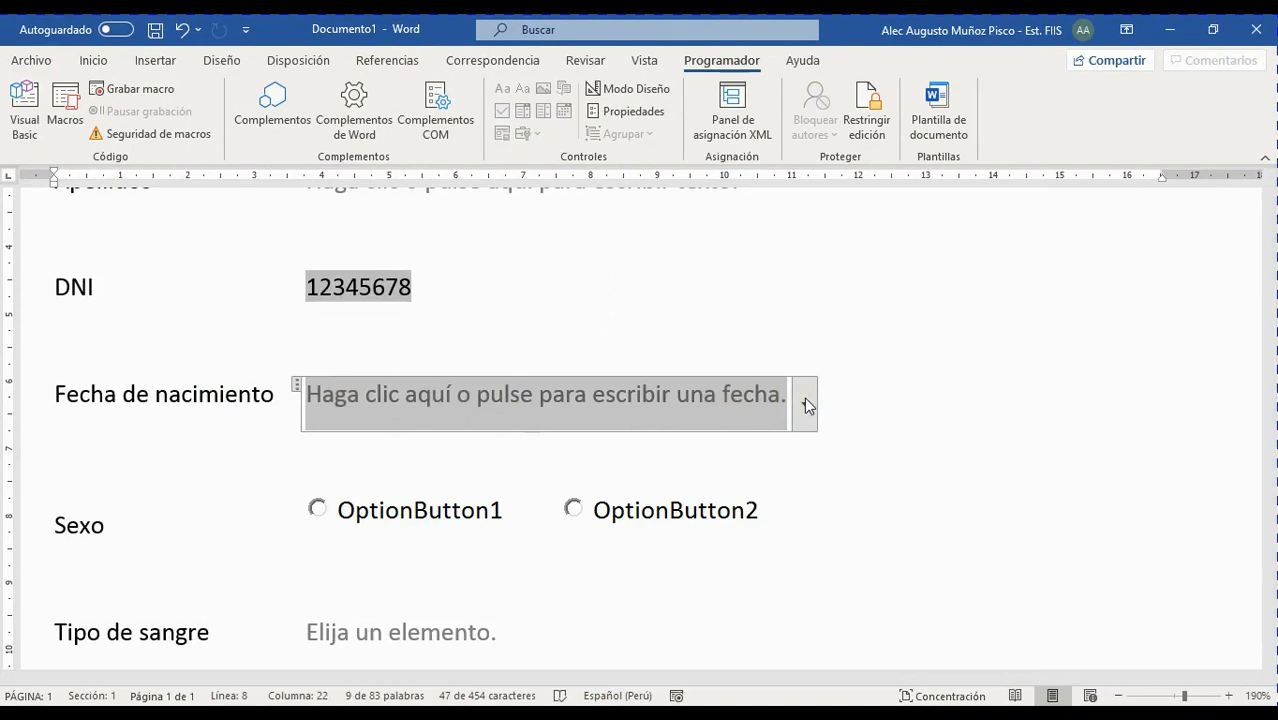
# Make the birth-date picker undeletable, keeping its dd/MM/yyyy date format
pyautogui.click(623, 114)
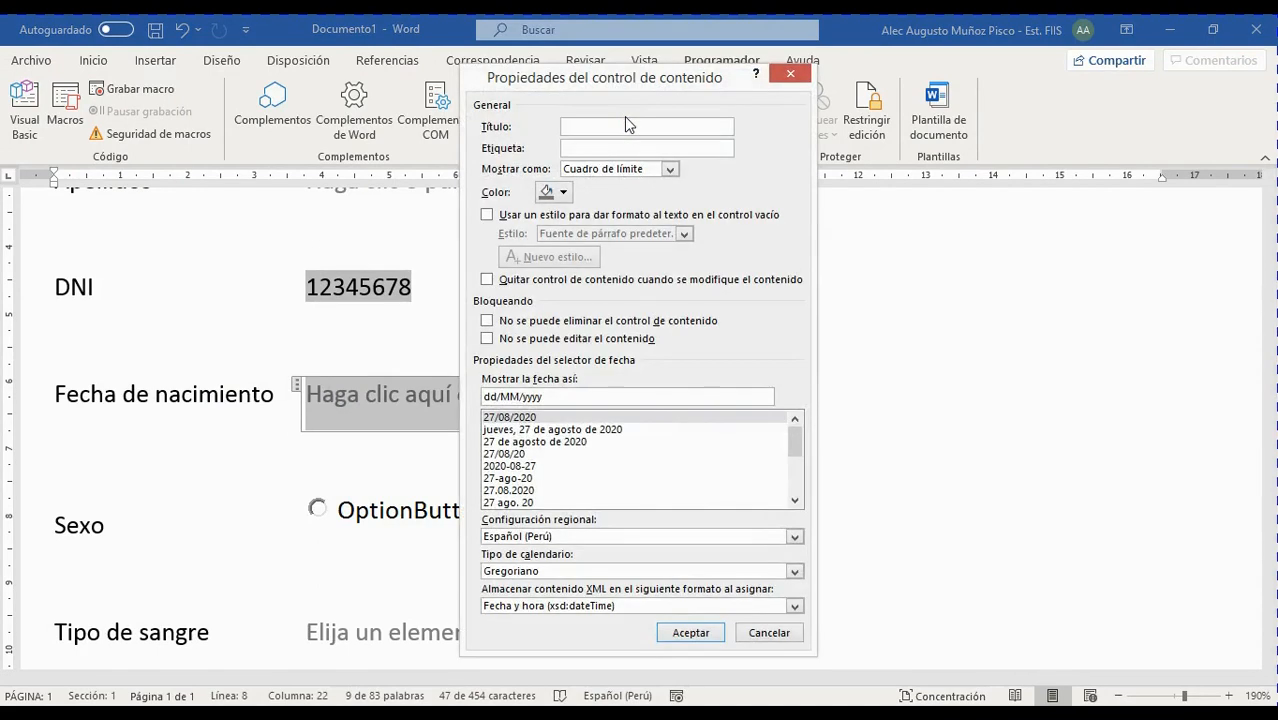
pyautogui.moveTo(668, 85); pyautogui.dragTo(922, 63)
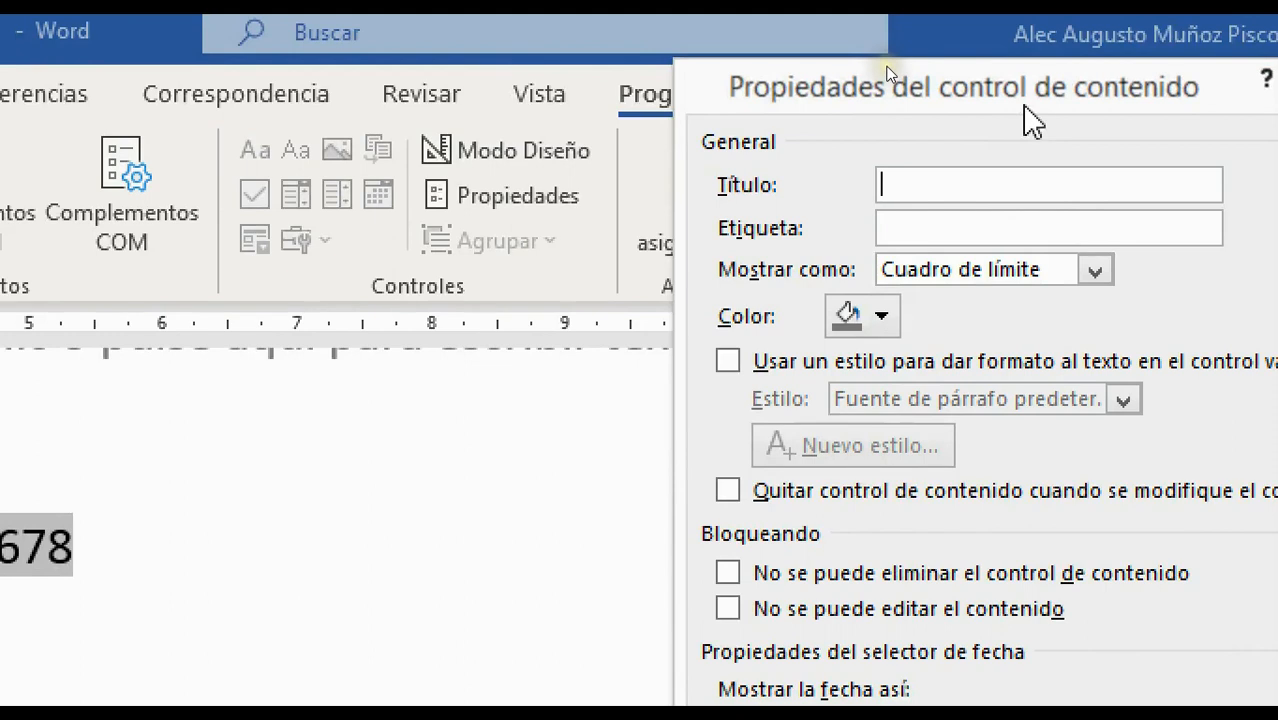
pyautogui.moveTo(1030, 120); pyautogui.dragTo(753, 101)
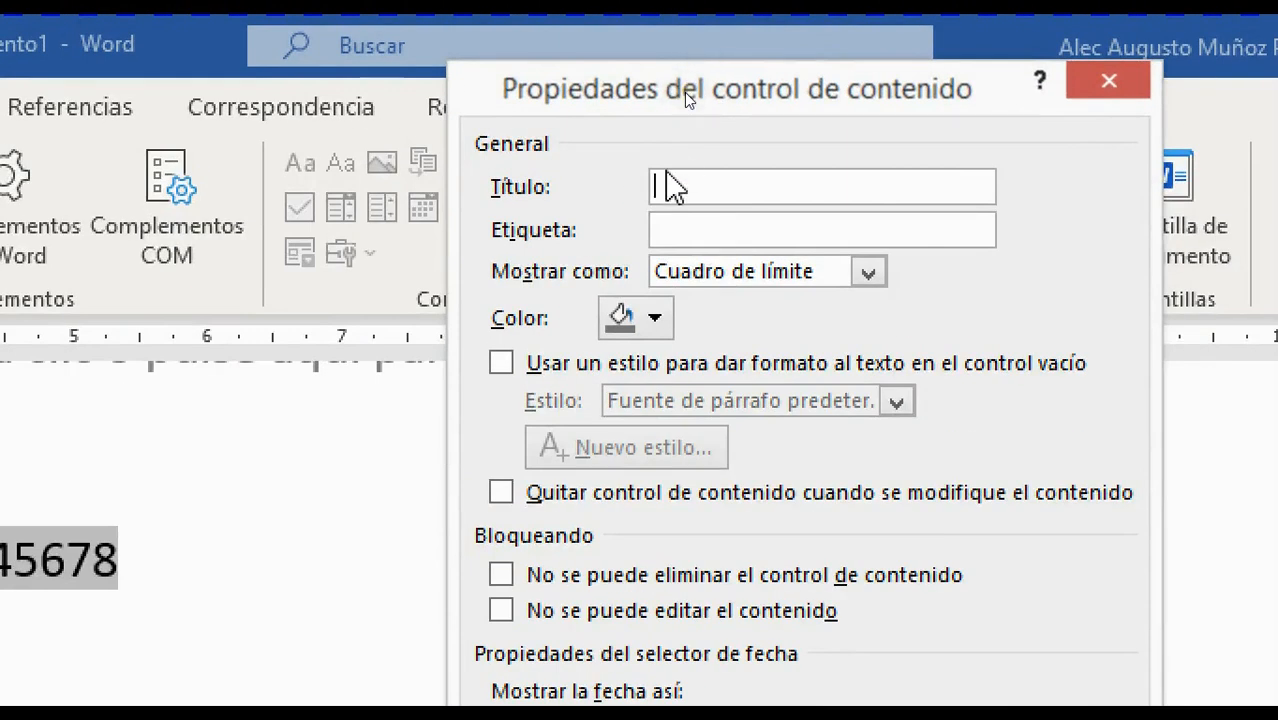
pyautogui.moveTo(441, 58)
pyautogui.mouseDown()
pyautogui.moveTo(707, 400)
pyautogui.moveTo(1061, 551)
pyautogui.moveTo(1161, 641)
pyautogui.moveTo(1152, 628)
pyautogui.mouseUp()
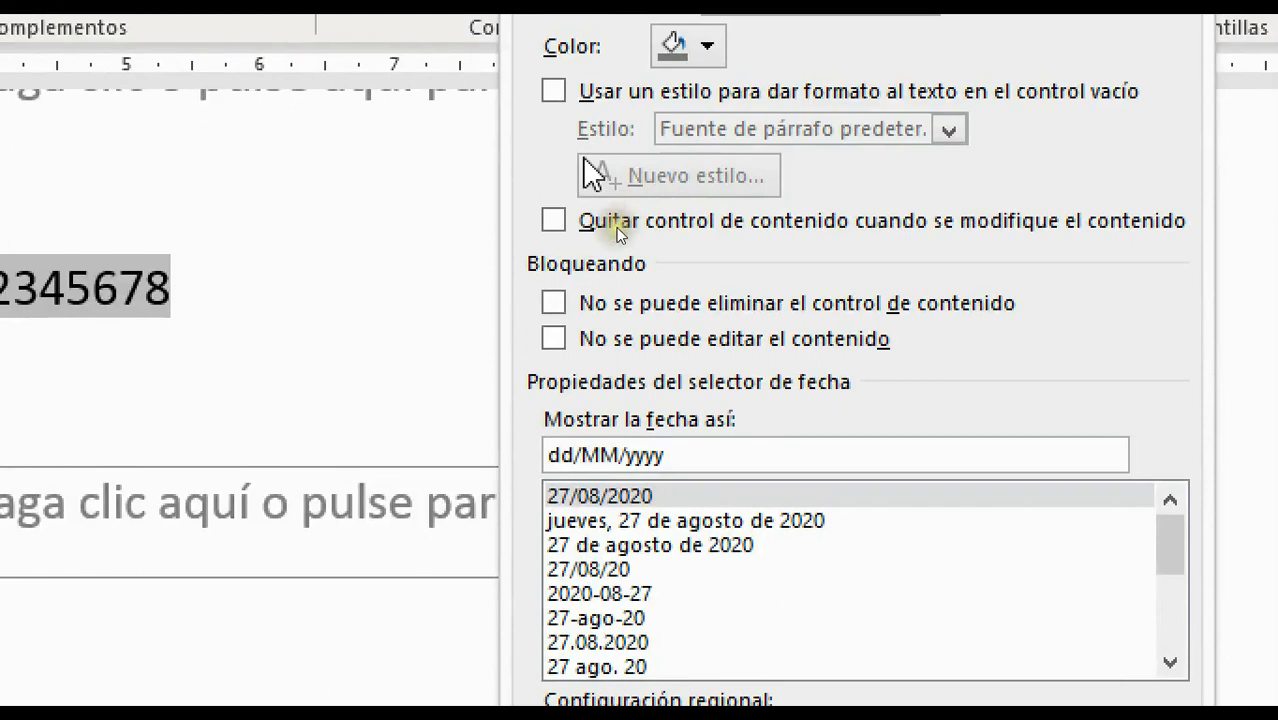
pyautogui.click(557, 308)
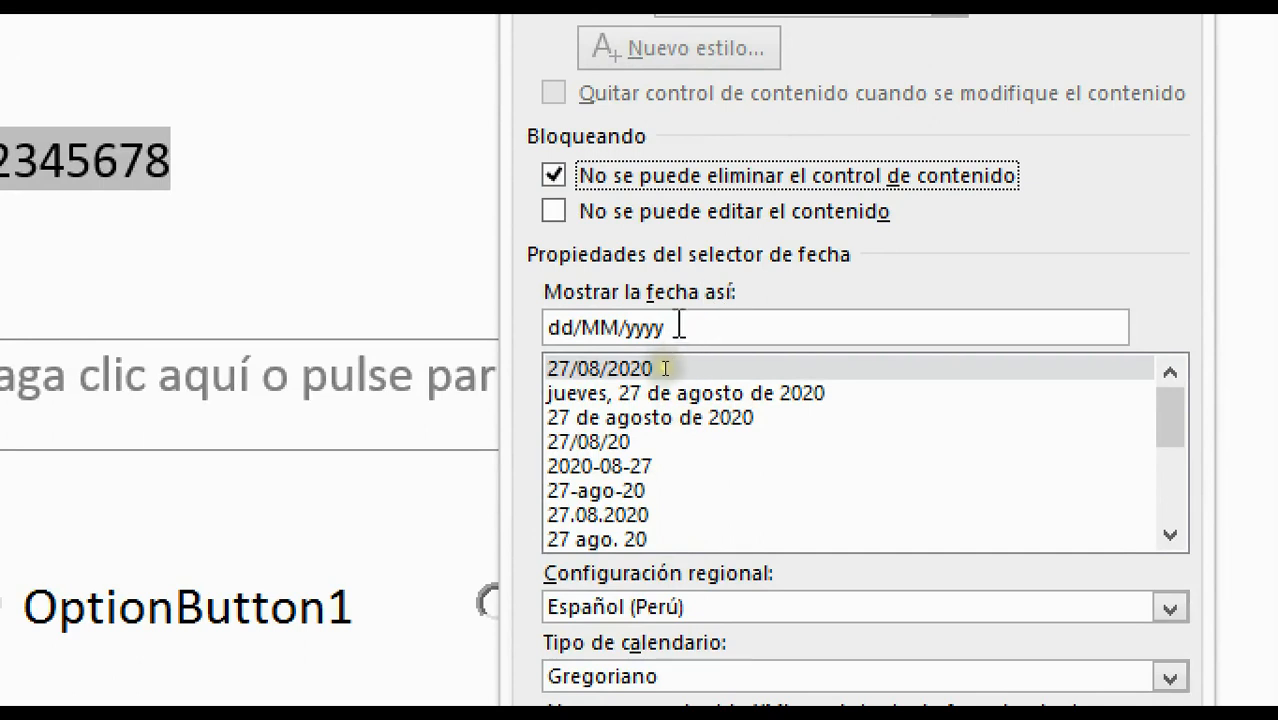
pyautogui.click(712, 327)
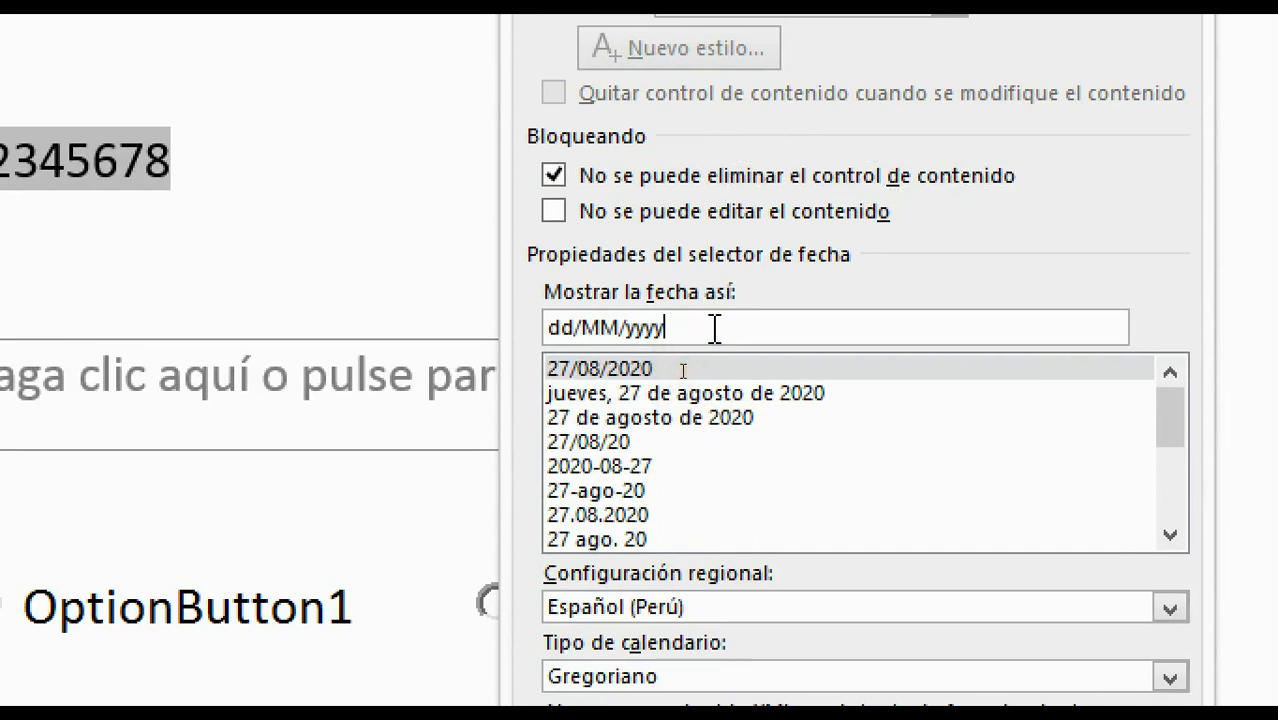
pyautogui.click(683, 371)
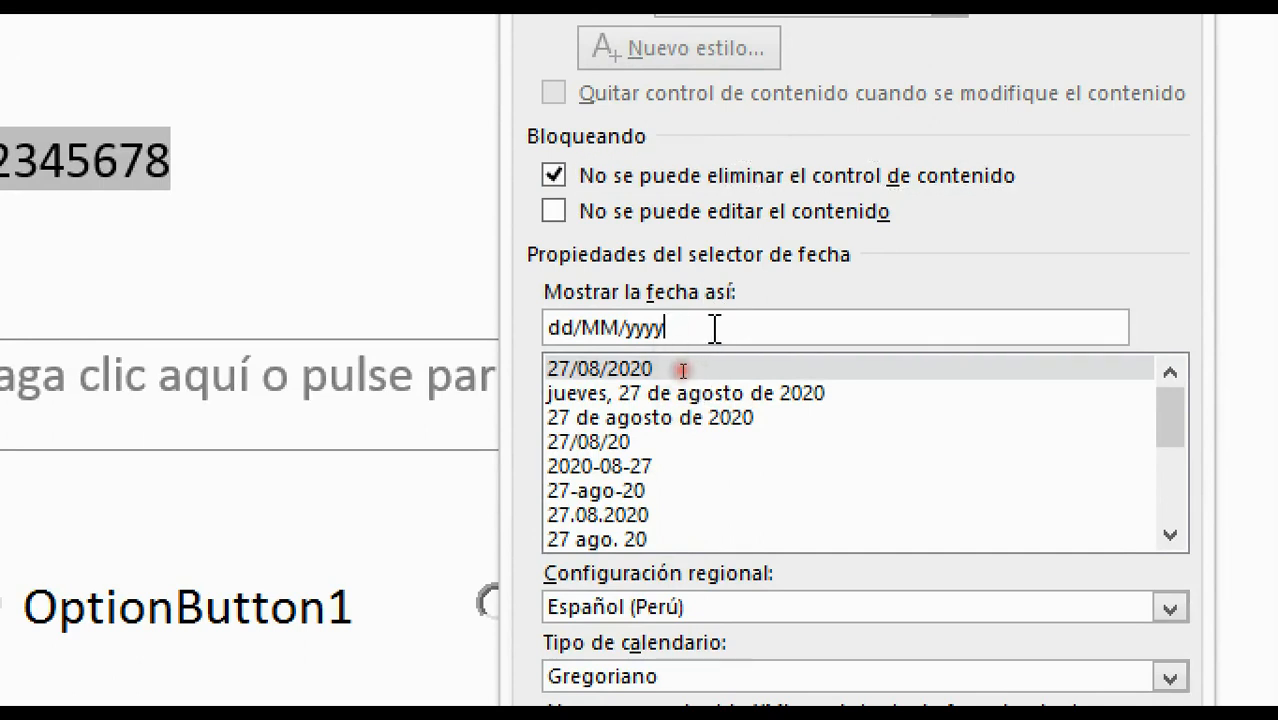
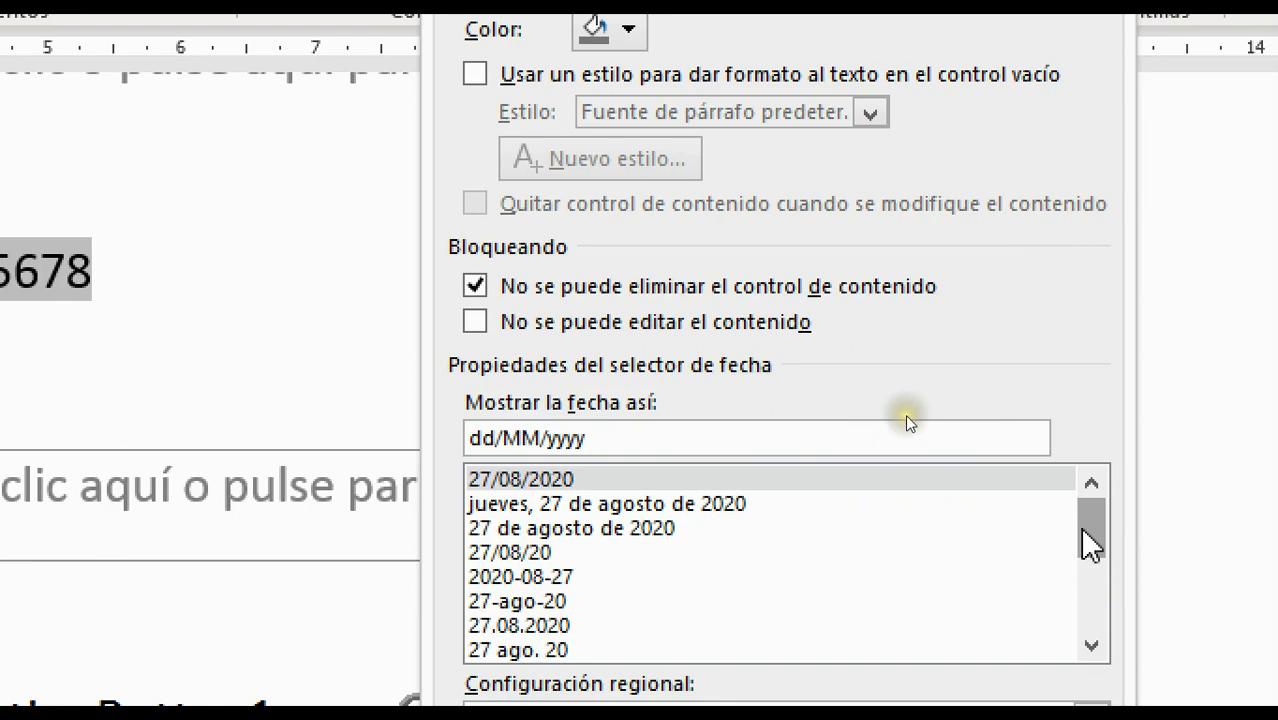
# Keep the birth-date picker's Gregoriano calendar and Fecha y hora storage format, and apply the settings
pyautogui.moveTo(1096, 540); pyautogui.dragTo(1096, 645)
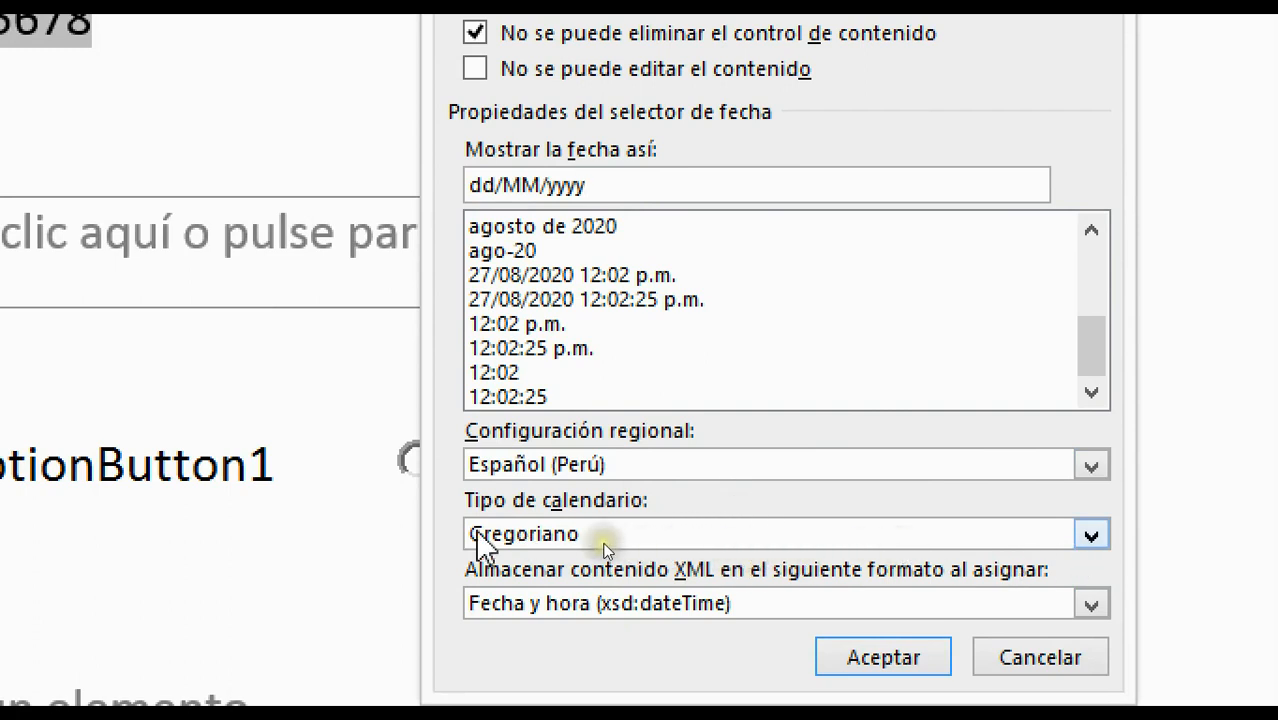
pyautogui.click(910, 541)
pyautogui.click(905, 541)
pyautogui.click(905, 541)
pyautogui.click(906, 541)
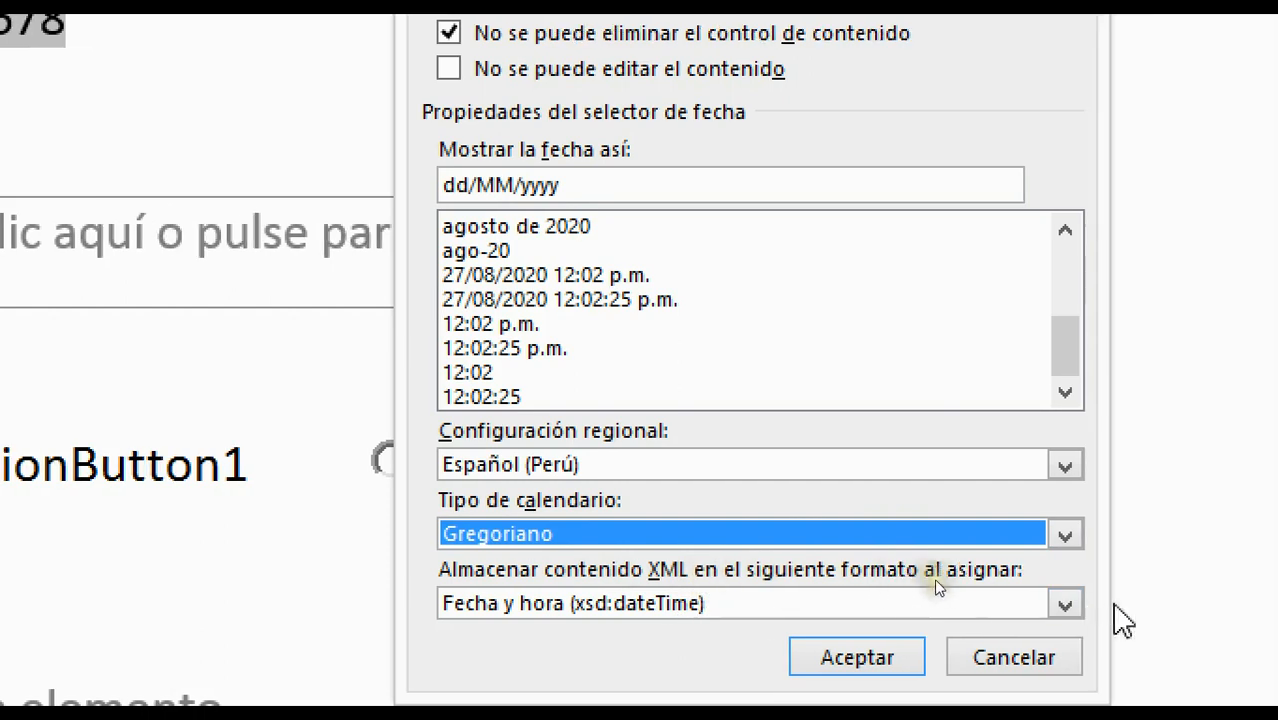
pyautogui.click(1066, 604)
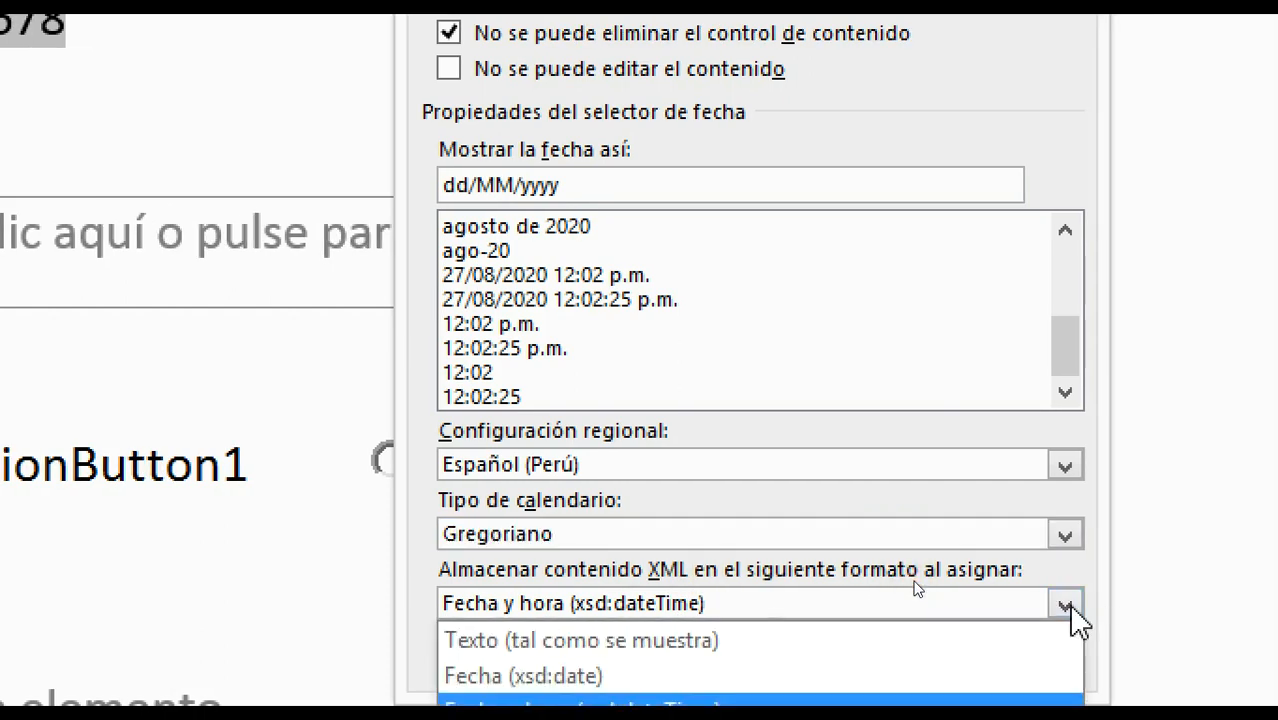
pyautogui.click(1067, 604)
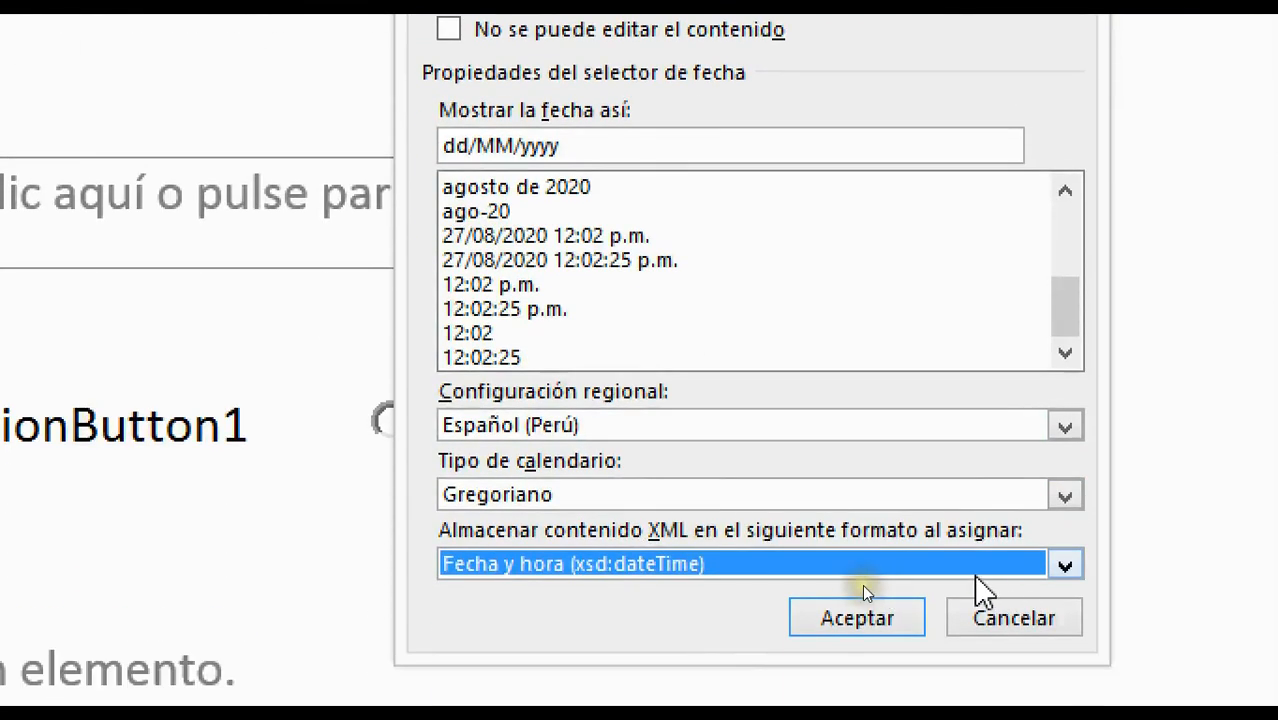
pyautogui.click(858, 612)
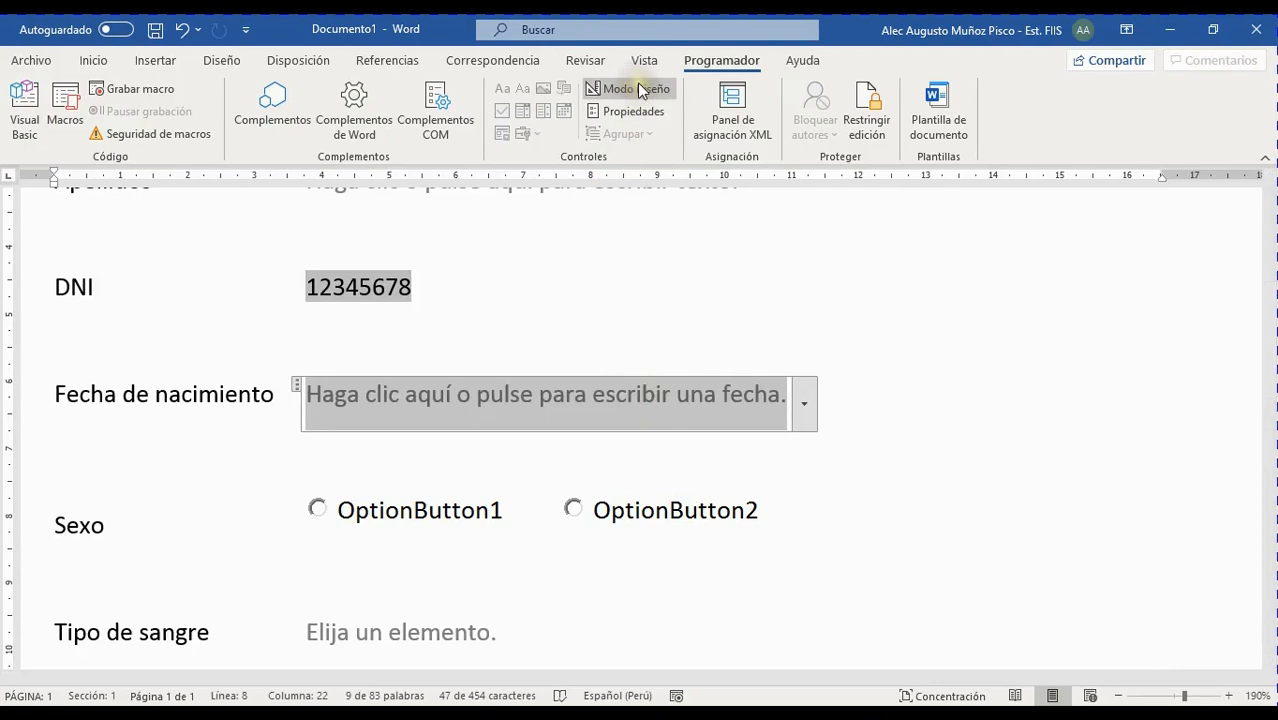
# Turn on Modo Diseño and place the cursor in the birth-date placeholder text
pyautogui.click(637, 84)
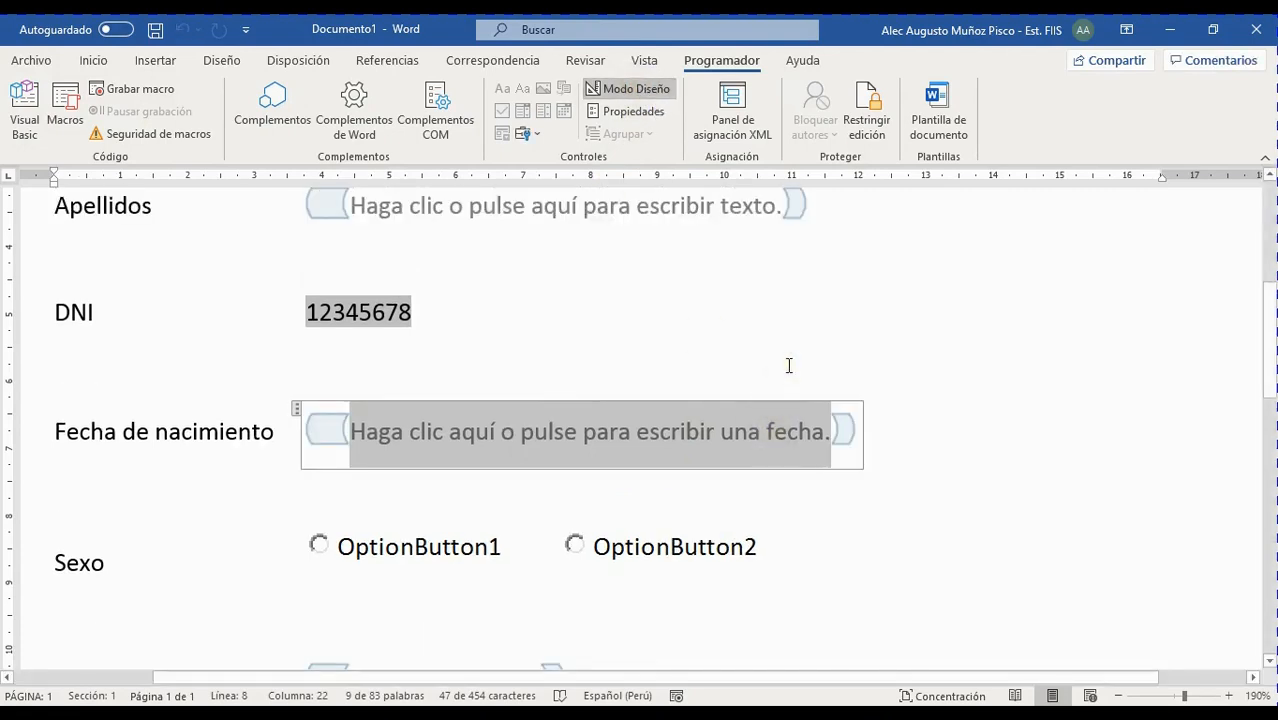
pyautogui.press('Right')
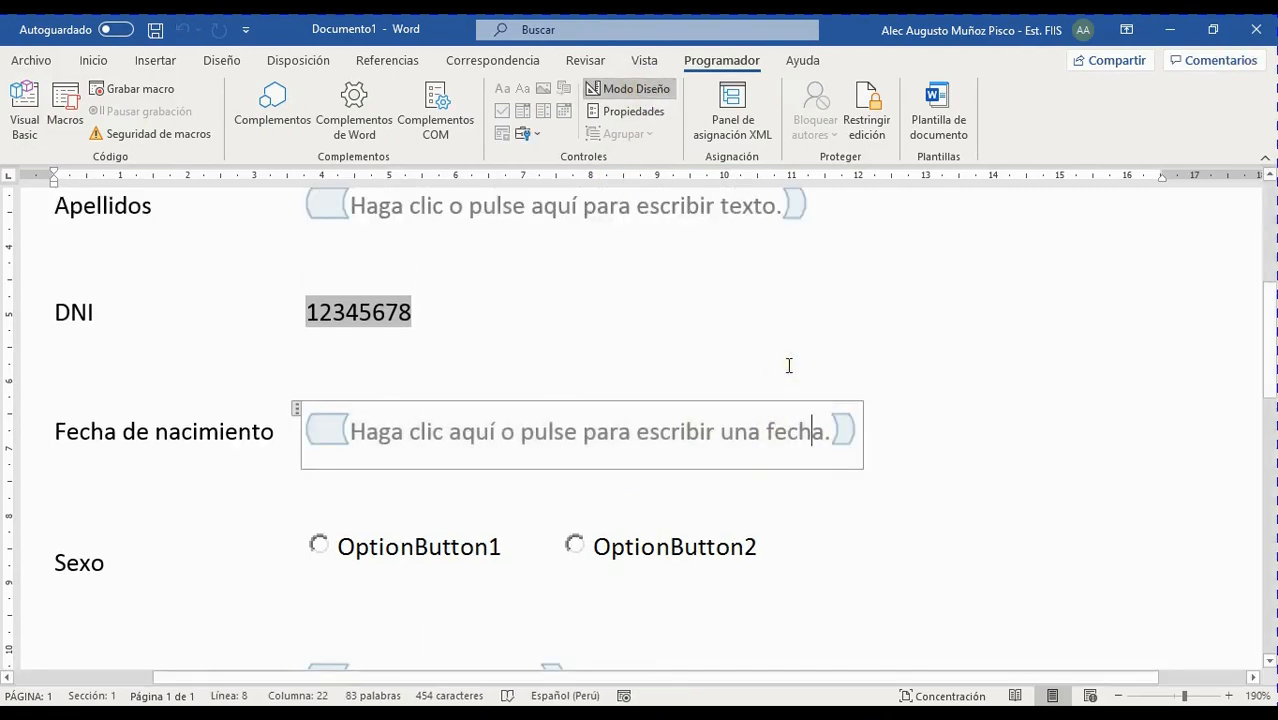
pyautogui.hotkey('ctrl', 'Left')
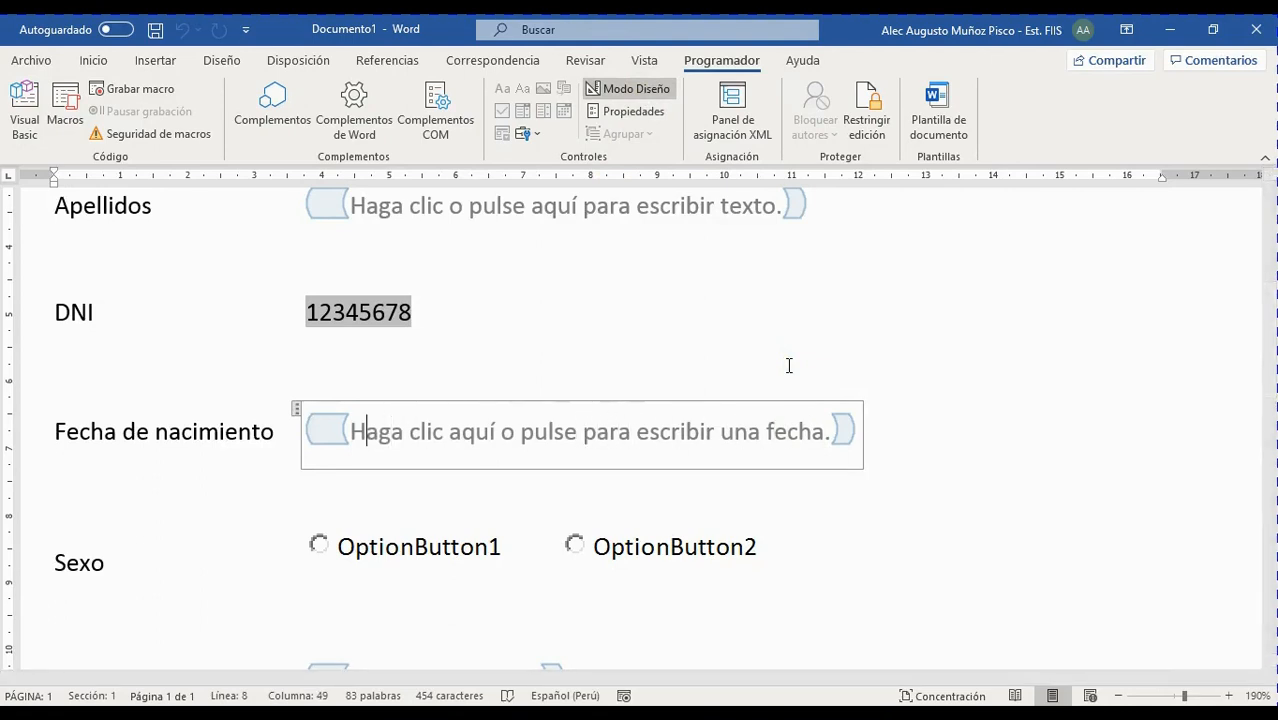
pyautogui.write('D')
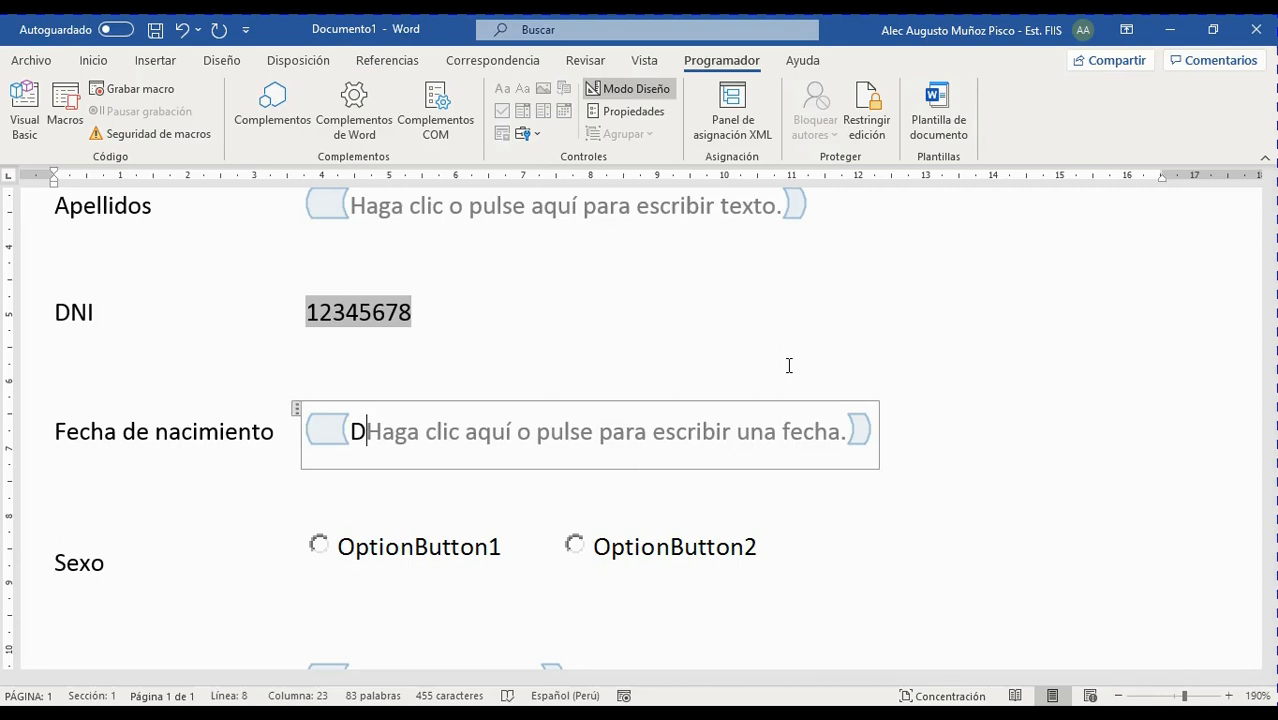
pyautogui.press('BackSpace')
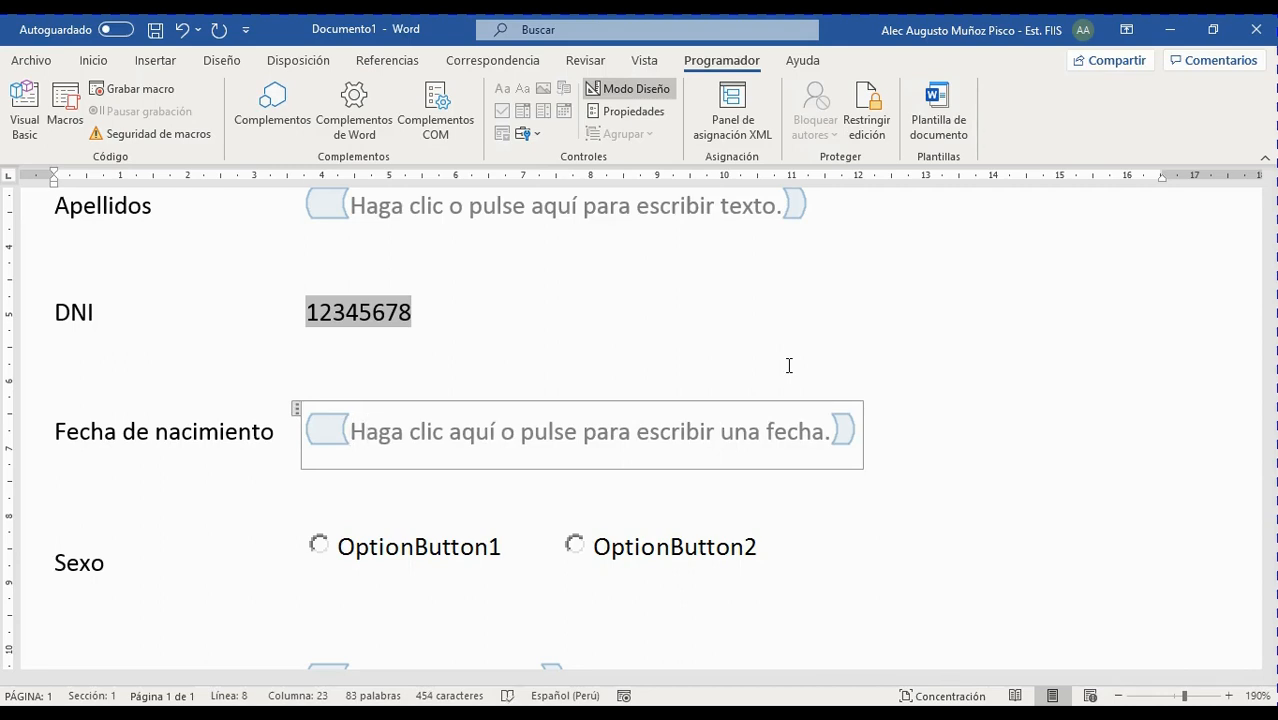
# Type 'Digite aquí su fecha de nacimiento (dd/mm/aaaa).' and delete the leftover old placeholder text
pyautogui.write('Digite')
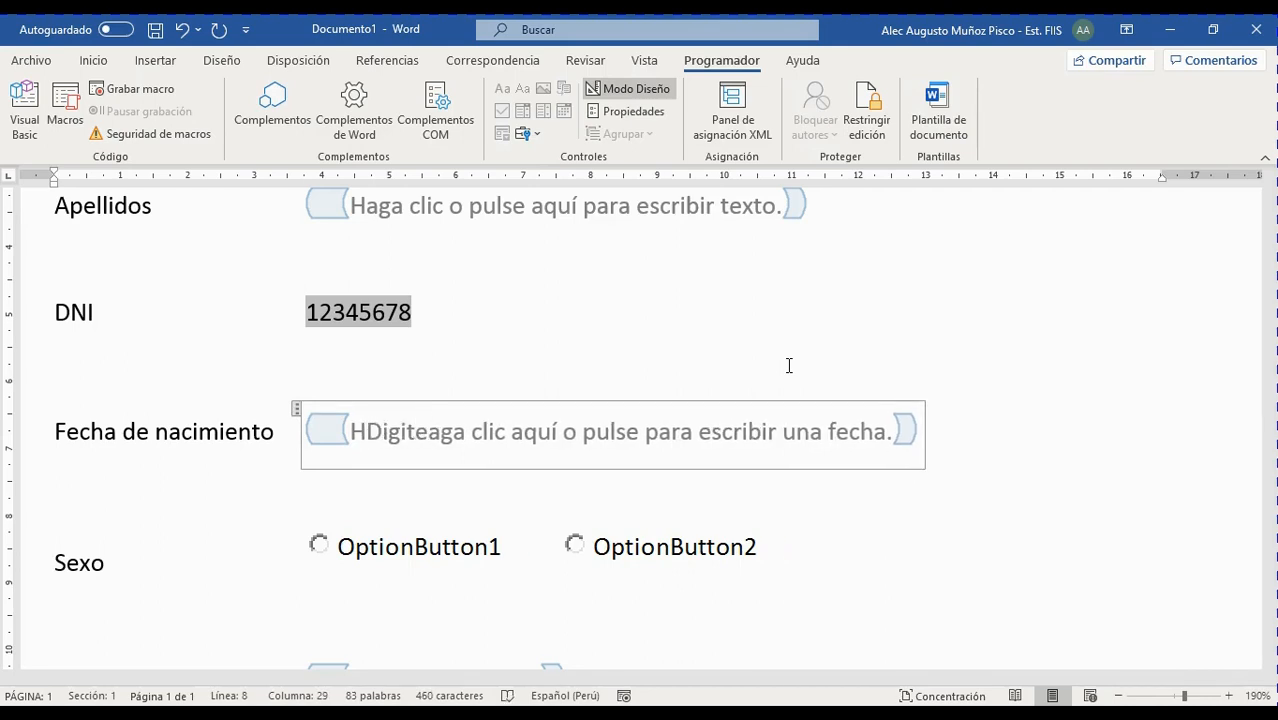
pyautogui.write('aqu')
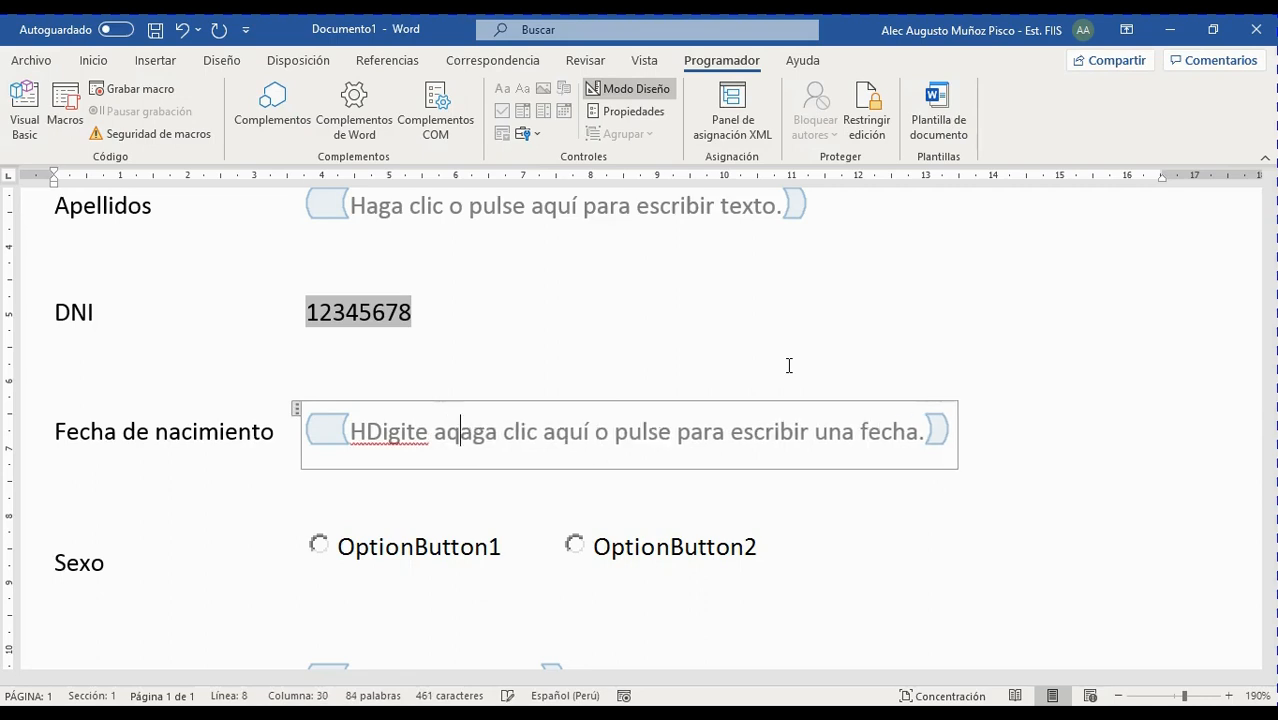
pyautogui.write('ísu fehca')
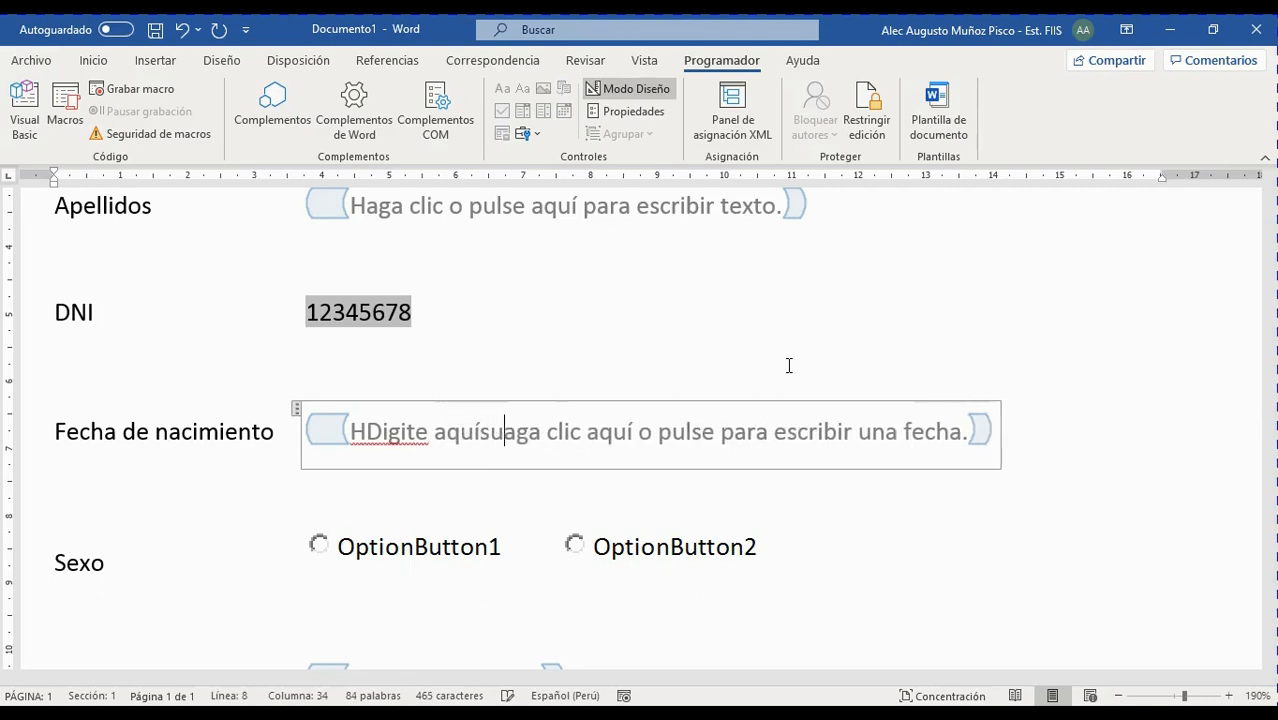
pyautogui.write(' da')
pyautogui.write('e nacimeint')
pyautogui.press('BackSpace')
pyautogui.press('BackSpace')
pyautogui.press('BackSpace')
pyautogui.press('BackSpace')
pyautogui.write('iento ()')
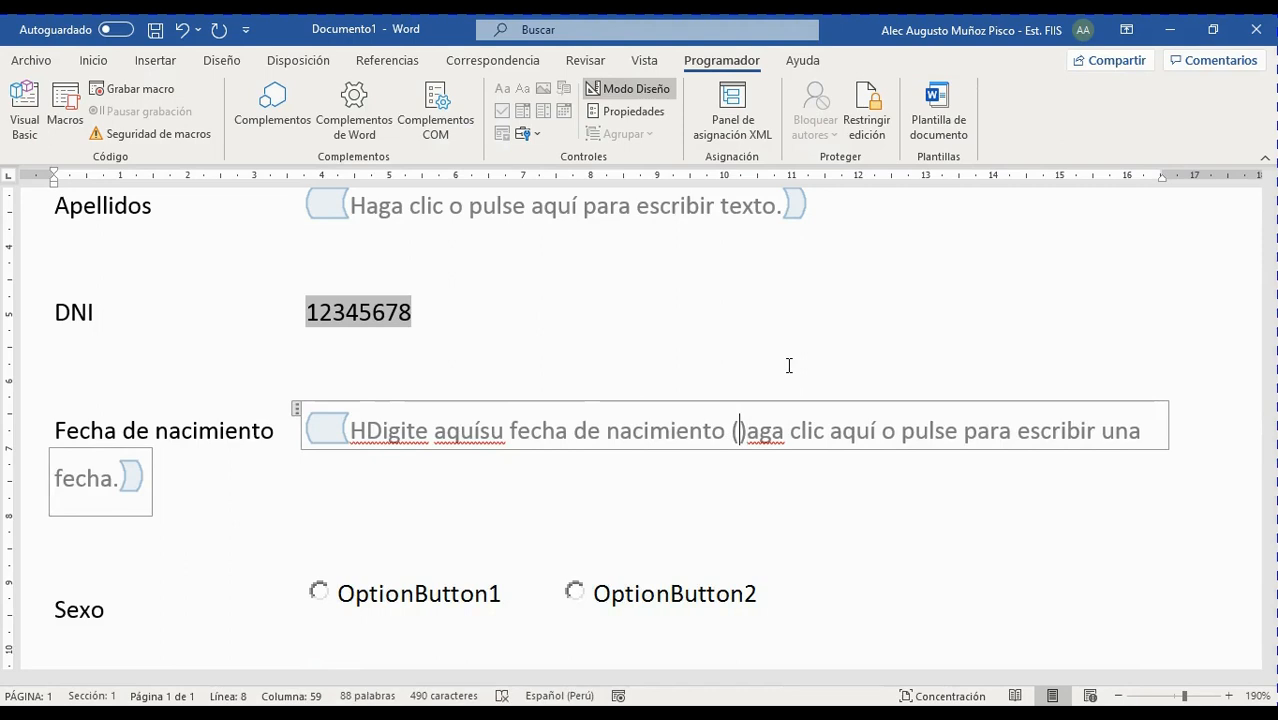
pyautogui.write('dd/')
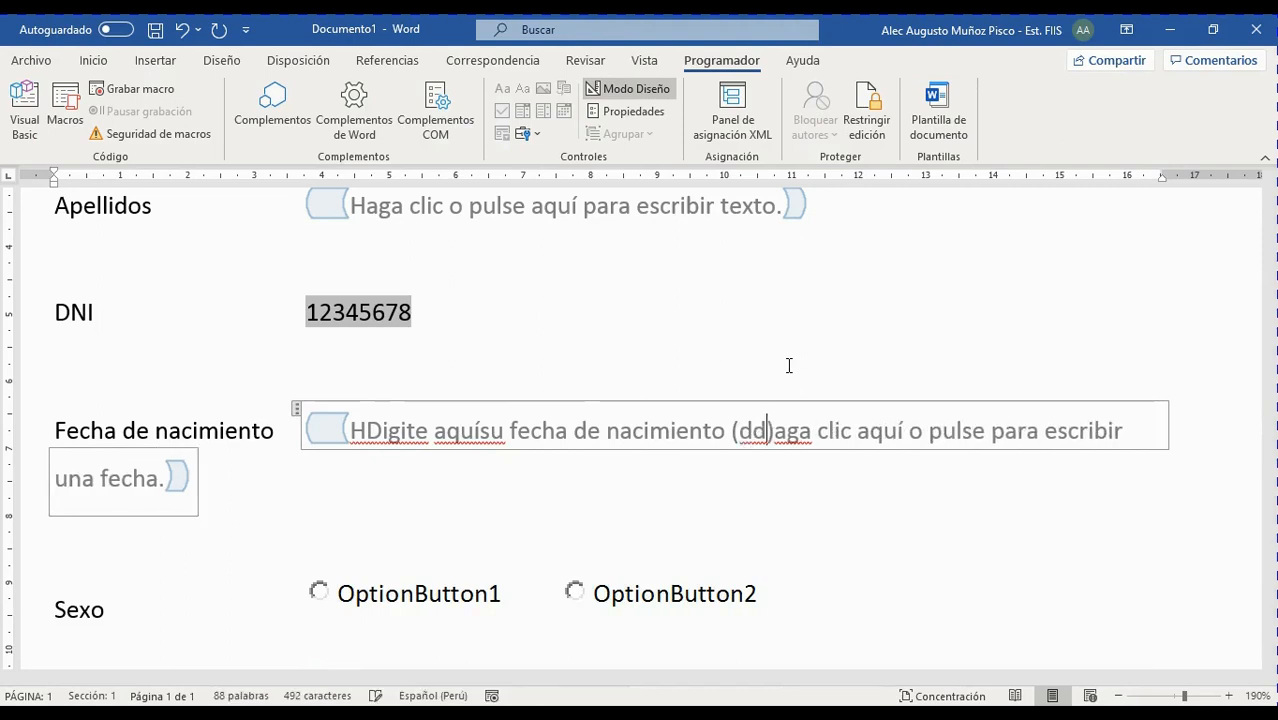
pyautogui.write('mm/')
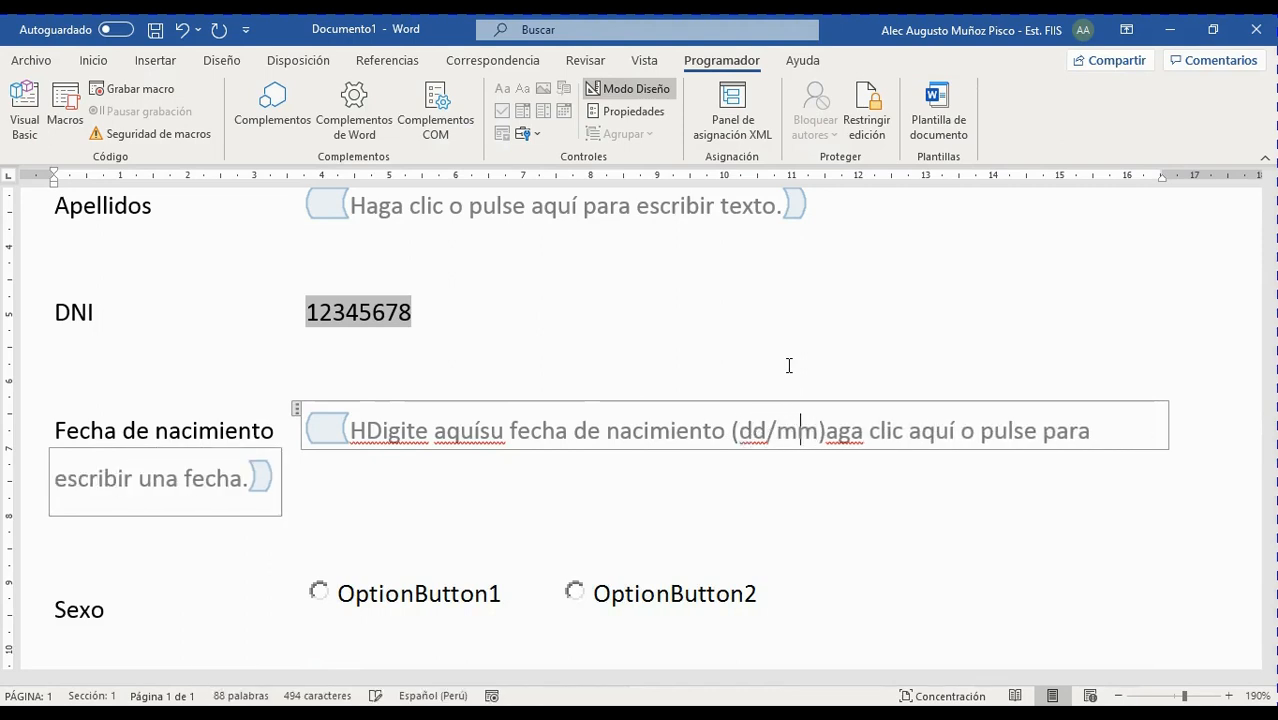
pyautogui.write('aaaa')
pyautogui.press('Delete')
pyautogui.press('Delete')
pyautogui.press('Delete')
pyautogui.press('Delete')
pyautogui.press('Delete')
pyautogui.press('Delete')
pyautogui.press('Delete')
pyautogui.press('Delete')
pyautogui.press('Delete')
pyautogui.press('Delete')
pyautogui.press('Delete')
pyautogui.press('Delete')
pyautogui.press('Delete')
pyautogui.press('Delete')
pyautogui.press('Delete')
pyautogui.press('Delete')
pyautogui.press('Delete')
pyautogui.press('Delete')
pyautogui.press('Delete')
pyautogui.press('Delete')
pyautogui.press('Delete')
pyautogui.press('Delete')
pyautogui.press('Delete')
pyautogui.press('Delete')
pyautogui.press('Delete')
pyautogui.press('Delete')
pyautogui.press('Delete')
pyautogui.press('Delete')
pyautogui.press('Delete')
pyautogui.press('Delete')
pyautogui.press('Delete')
pyautogui.press('Delete')
pyautogui.press('Delete')
pyautogui.press('Delete')
pyautogui.press('Delete')
pyautogui.press('Delete')
pyautogui.press('Delete')
pyautogui.press('Delete')
pyautogui.press('Delete')
pyautogui.press('Delete')
pyautogui.press('Delete')
pyautogui.press('Delete')
pyautogui.press('Delete')
pyautogui.press('Delete')
pyautogui.press('Delete')
pyautogui.press('Home')
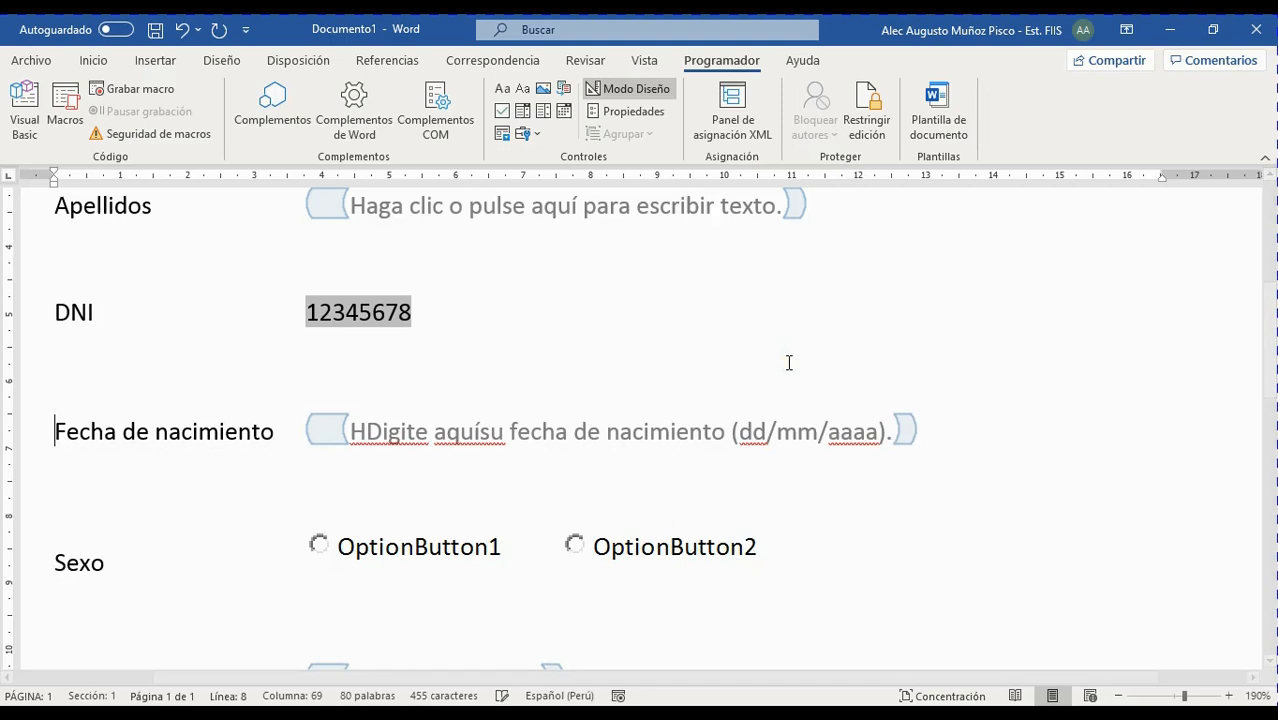
pyautogui.click(365, 430)
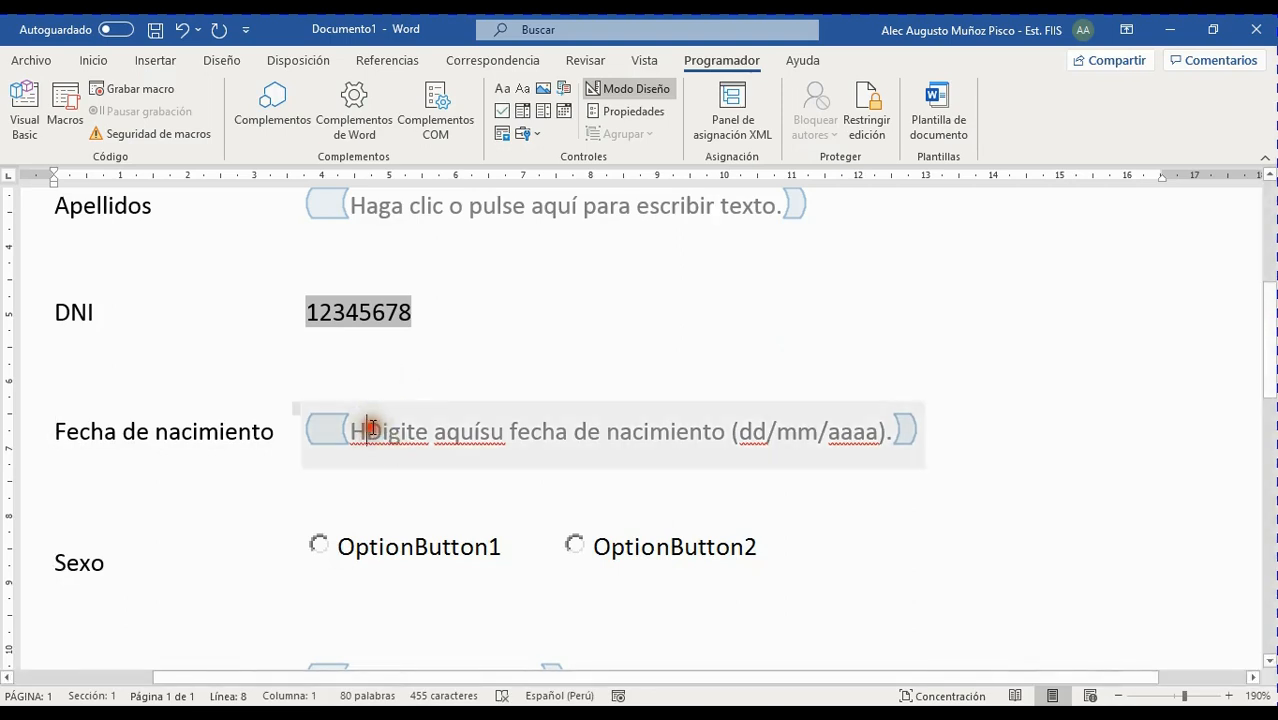
pyautogui.press('BackSpace')
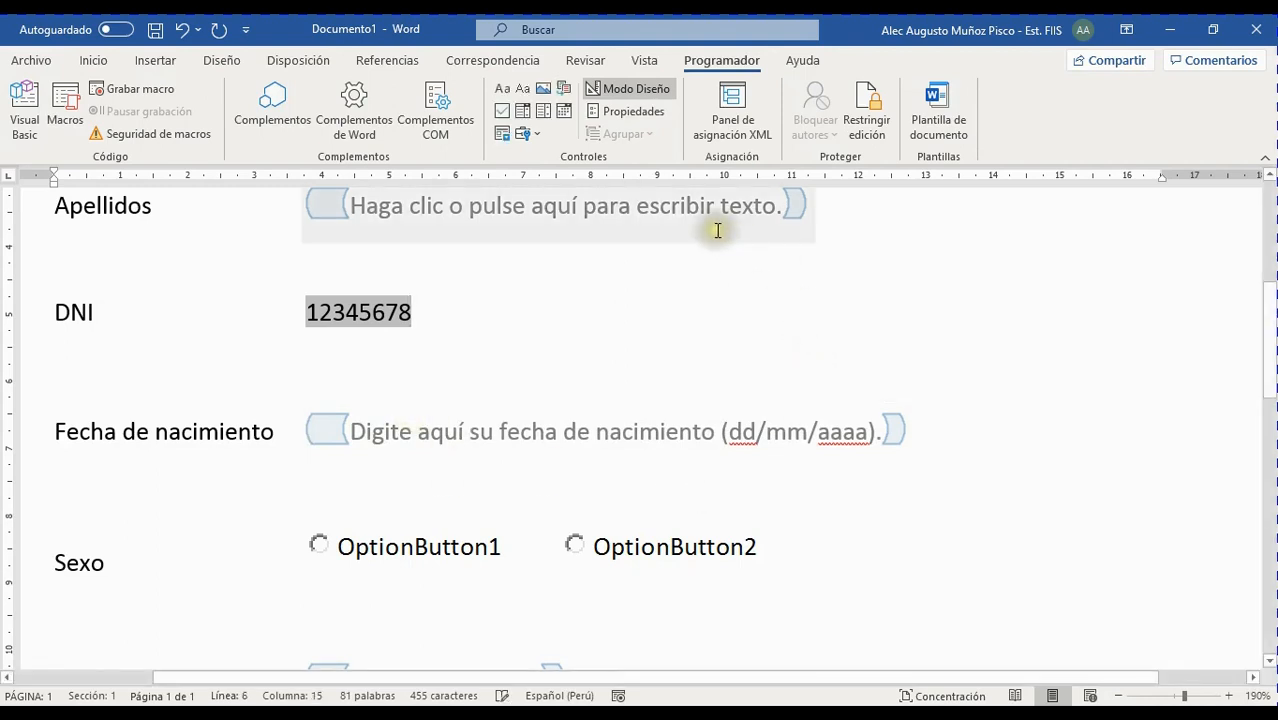
# Erase the old Apellidos placeholder and type 'Digite aquí sus apellidos' in its place
pyautogui.scroll(2, 700, 300)
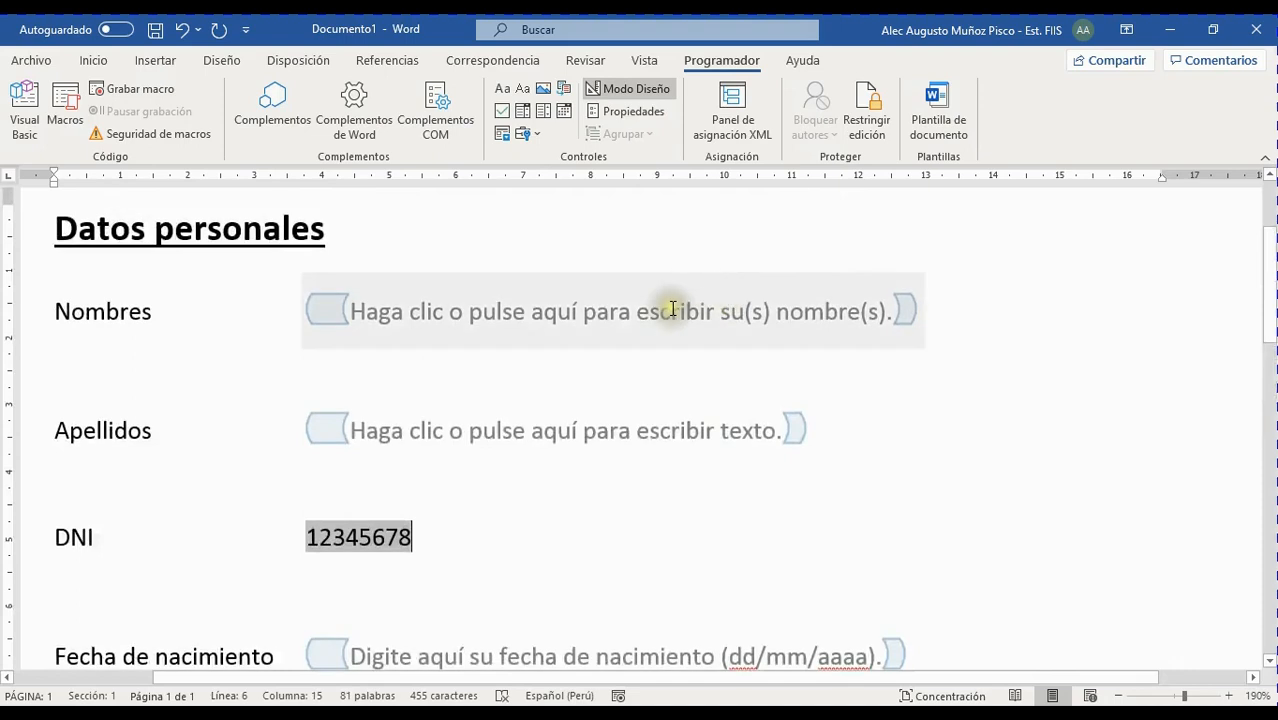
pyautogui.click(747, 434)
pyautogui.click(788, 430)
pyautogui.click(840, 448)
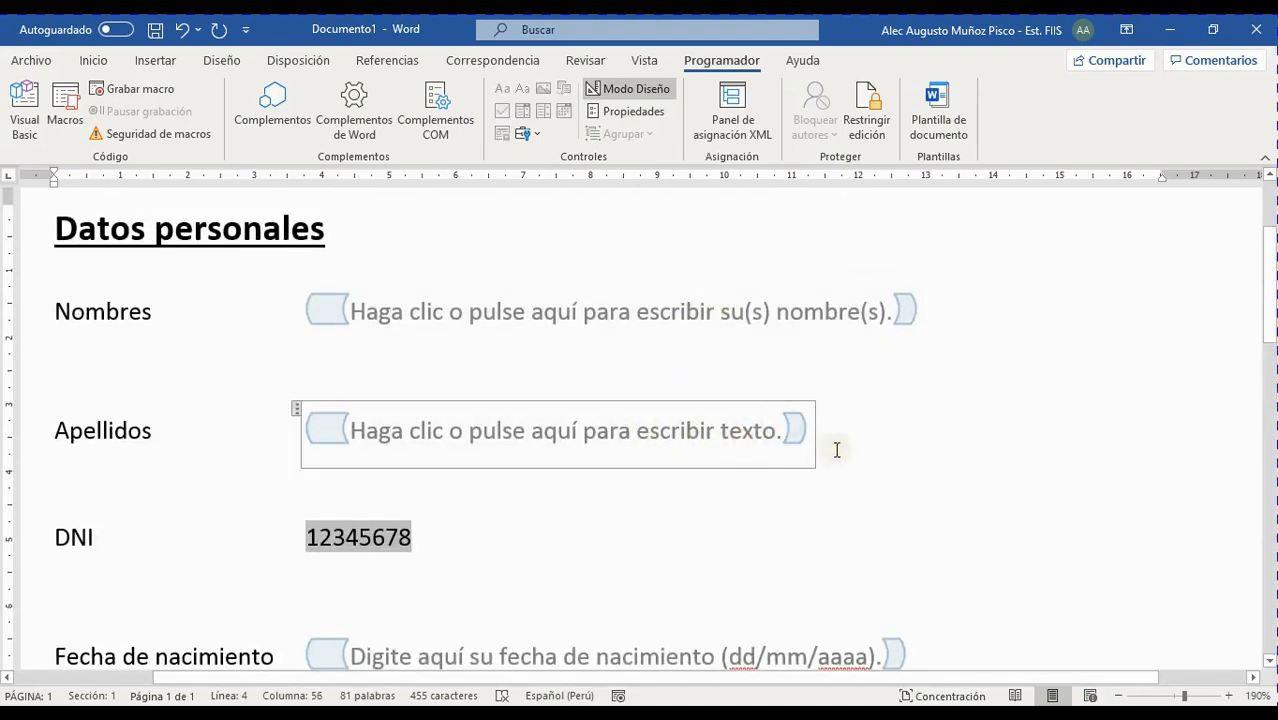
pyautogui.press('BackSpace')
pyautogui.press('BackSpace')
pyautogui.press('BackSpace')
pyautogui.press('BackSpace')
pyautogui.press('BackSpace')
pyautogui.press('BackSpace')
pyautogui.press('BackSpace')
pyautogui.press('BackSpace')
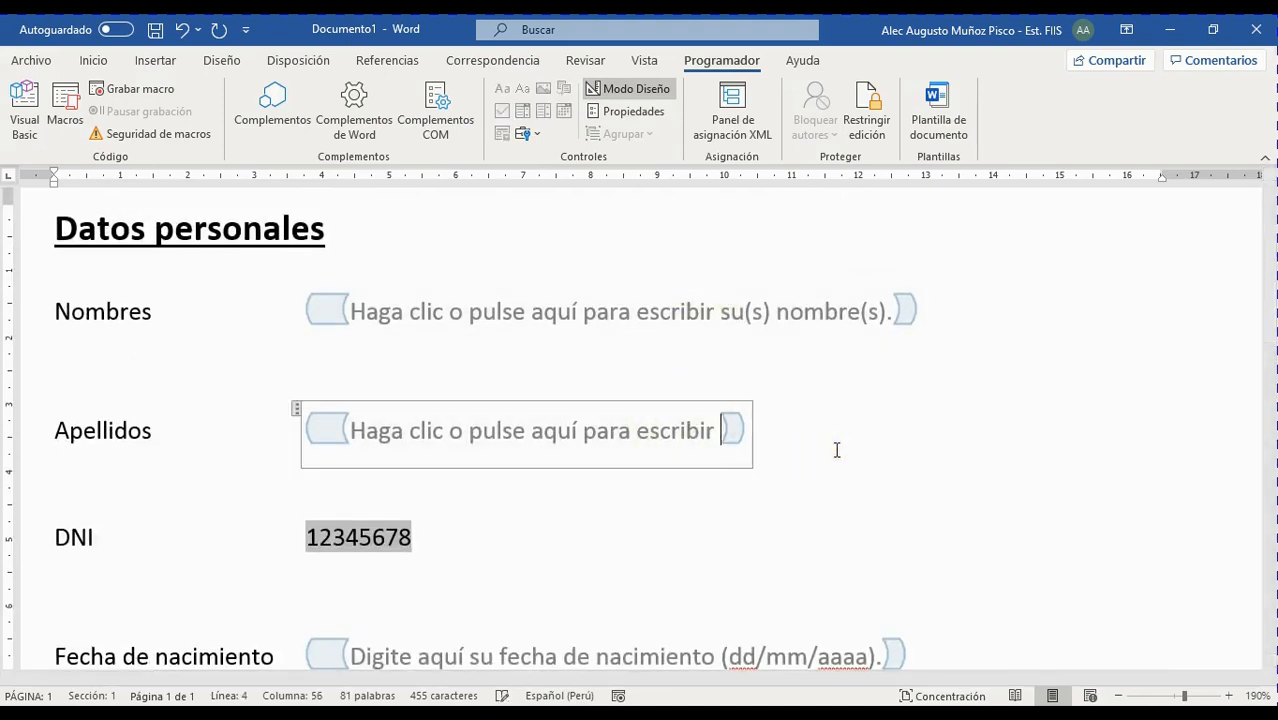
pyautogui.press('BackSpace')
pyautogui.press('BackSpace')
pyautogui.press('BackSpace')
pyautogui.press('BackSpace')
pyautogui.press('BackSpace')
pyautogui.press('BackSpace')
pyautogui.press('BackSpace')
pyautogui.press('BackSpace')
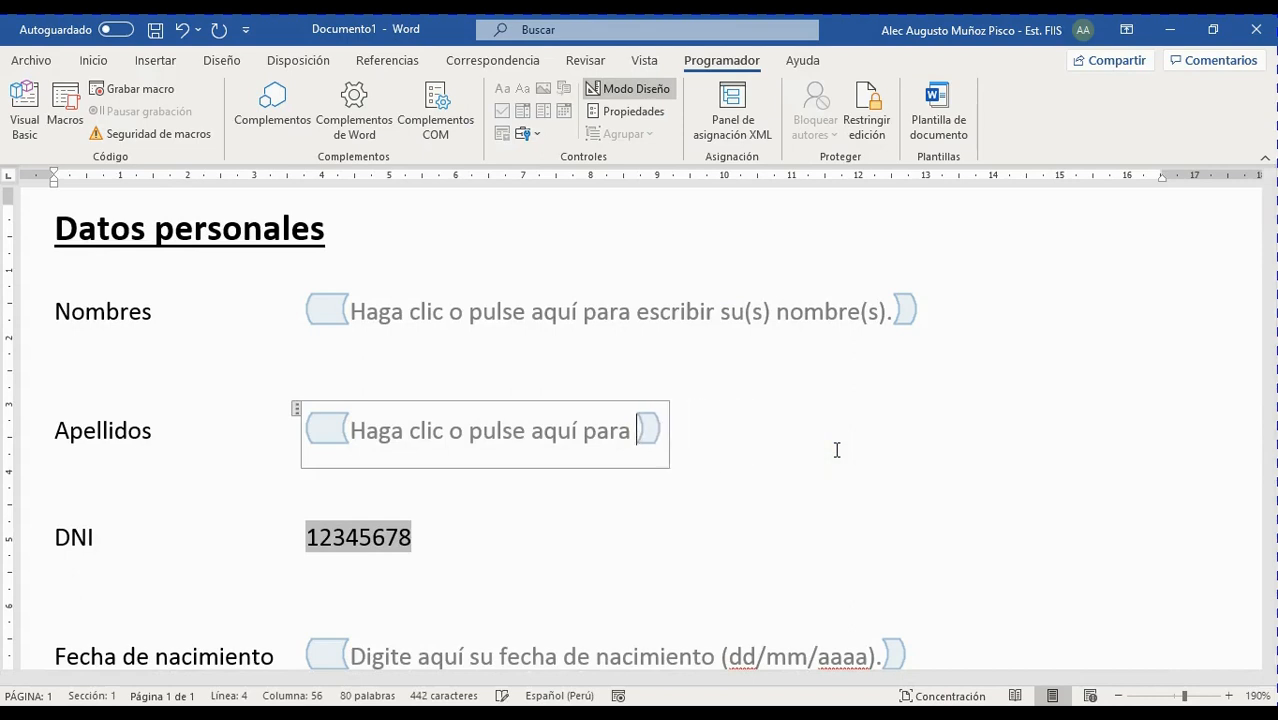
pyautogui.press('BackSpace')
pyautogui.press('BackSpace')
pyautogui.press('BackSpace')
pyautogui.press('BackSpace')
pyautogui.press('BackSpace')
pyautogui.press('BackSpace')
pyautogui.press('BackSpace')
pyautogui.press('BackSpace')
pyautogui.press('BackSpace')
pyautogui.press('BackSpace')
pyautogui.press('BackSpace')
pyautogui.press('BackSpace')
pyautogui.press('BackSpace')
pyautogui.press('BackSpace')
pyautogui.press('BackSpace')
pyautogui.press('BackSpace')
pyautogui.press('BackSpace')
pyautogui.press('BackSpace')
pyautogui.press('BackSpace')
pyautogui.press('BackSpace')
pyautogui.press('BackSpace')
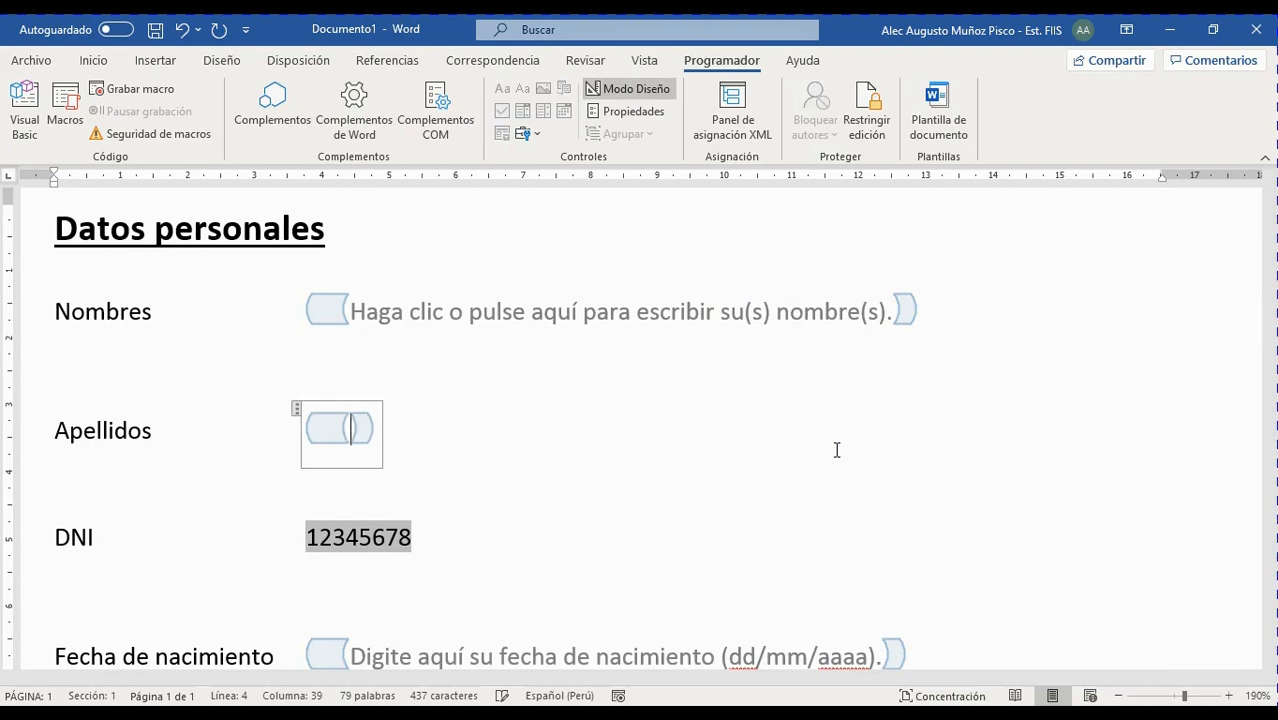
pyautogui.write('Escr')
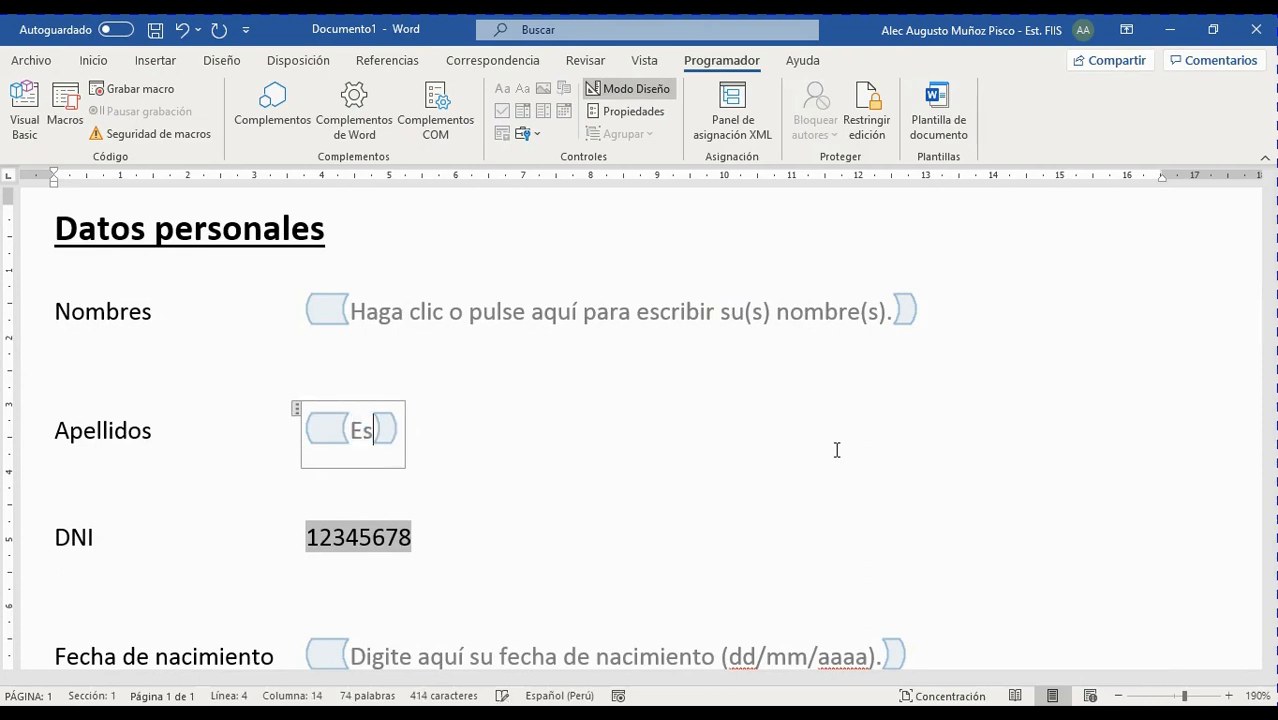
pyautogui.press('BackSpace')
pyautogui.press('BackSpace')
pyautogui.press('BackSpace')
pyautogui.press('BackSpace')
pyautogui.write('D')
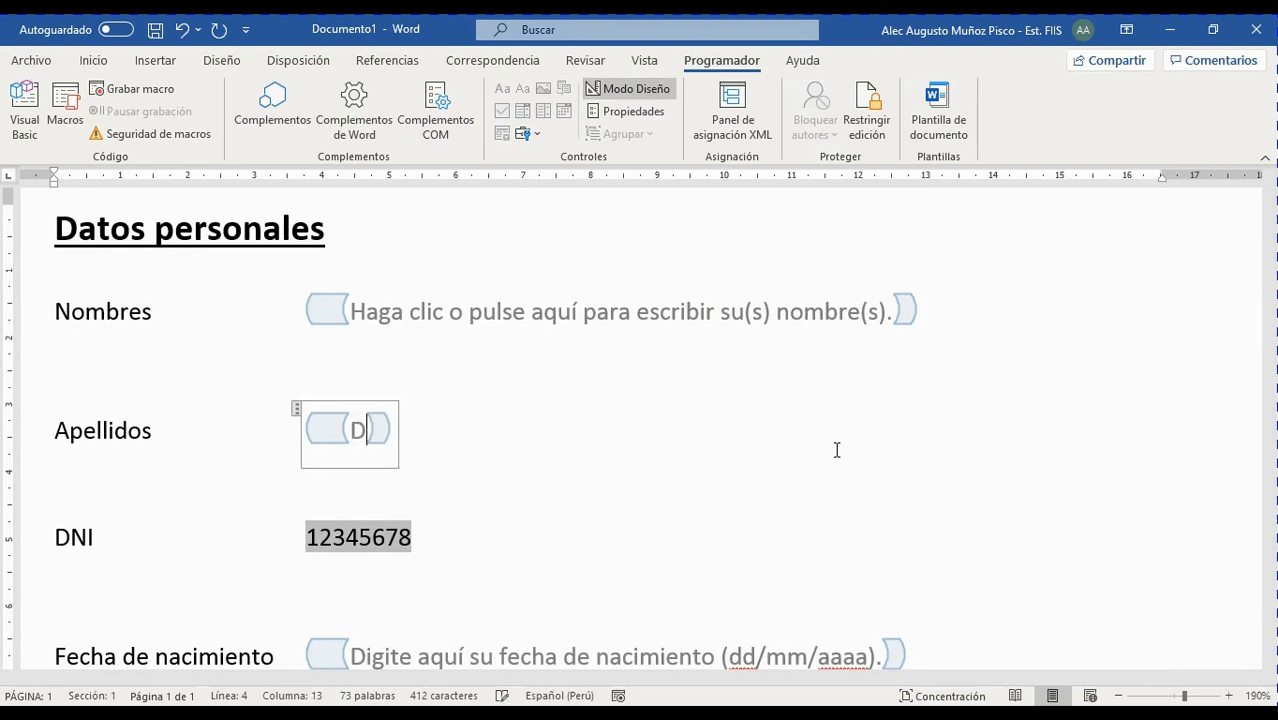
pyautogui.write('igite aqu')
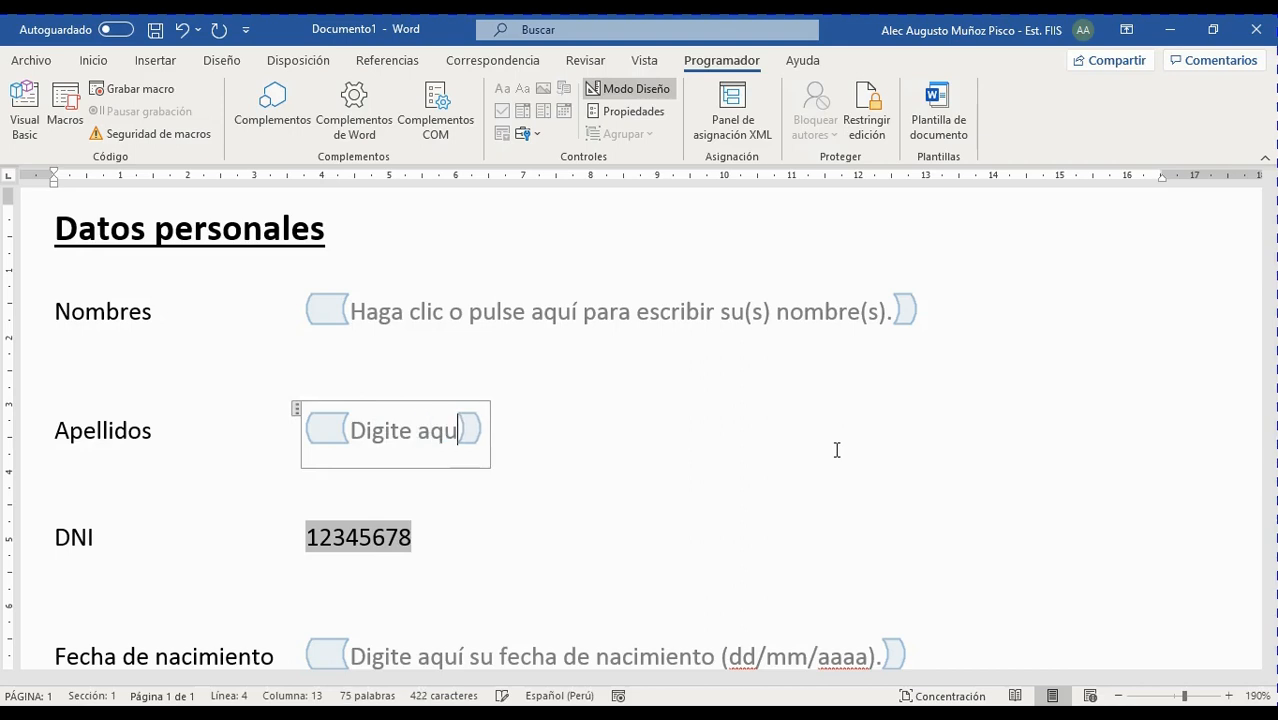
pyautogui.write('í sus apellidos')
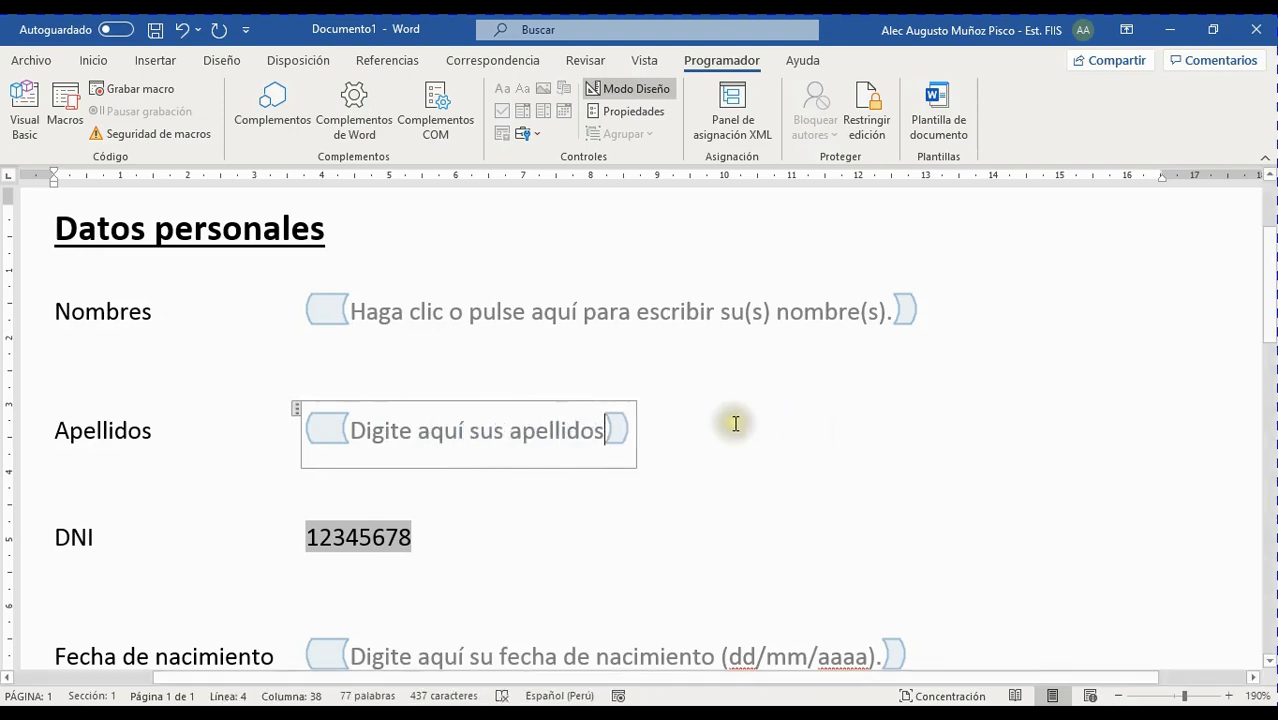
pyautogui.scroll(-3, 770, 578)
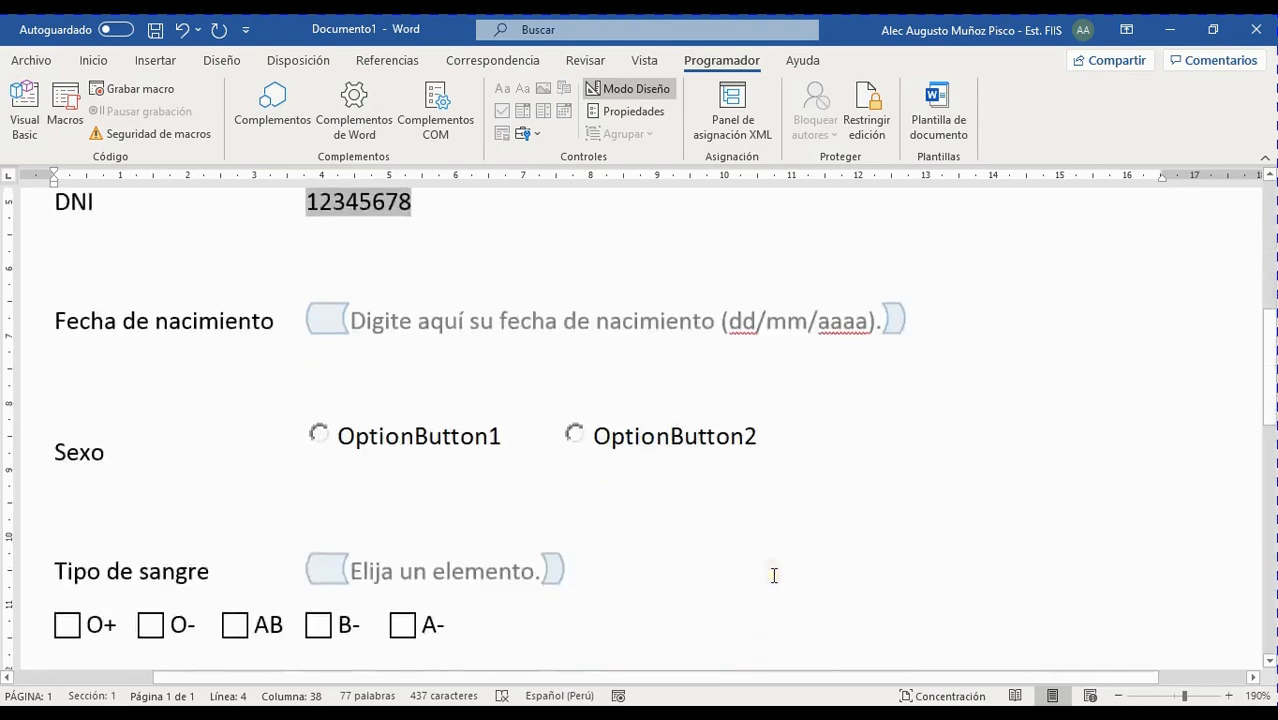
# Select the OptionButton1 control beside the Sexo label
pyautogui.click(396, 426)
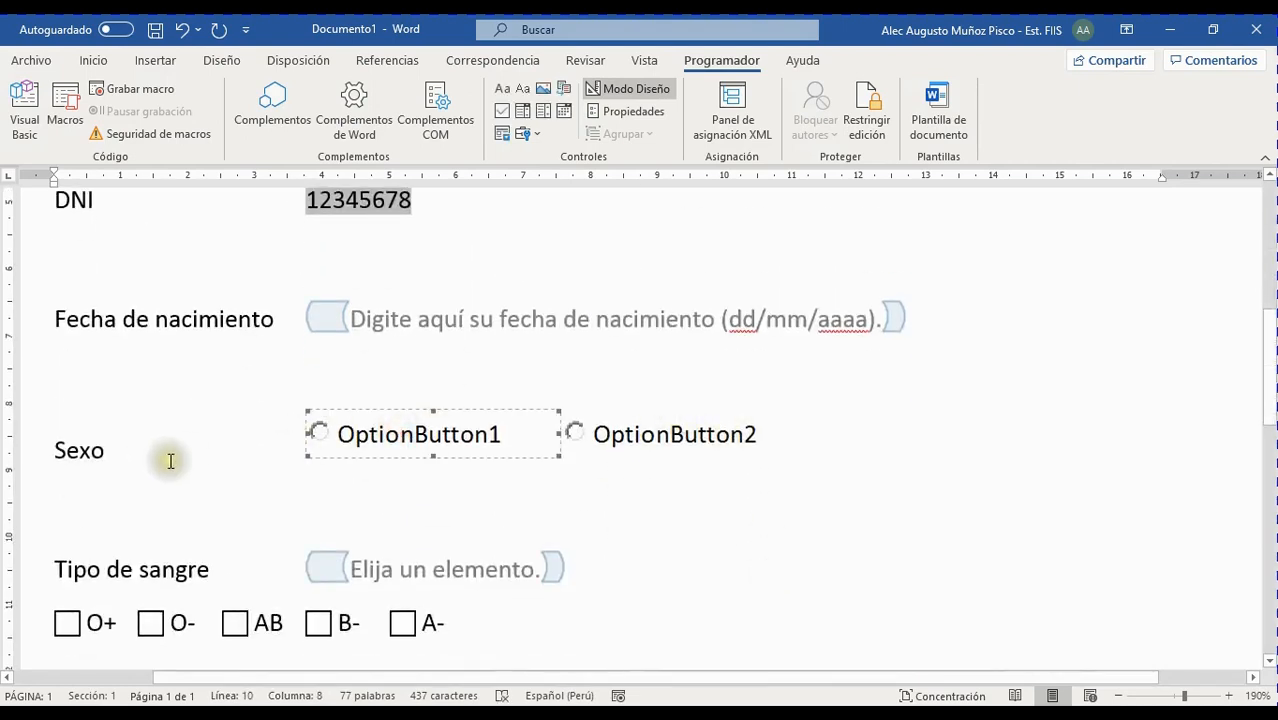
pyautogui.click(446, 433)
pyautogui.click(463, 429)
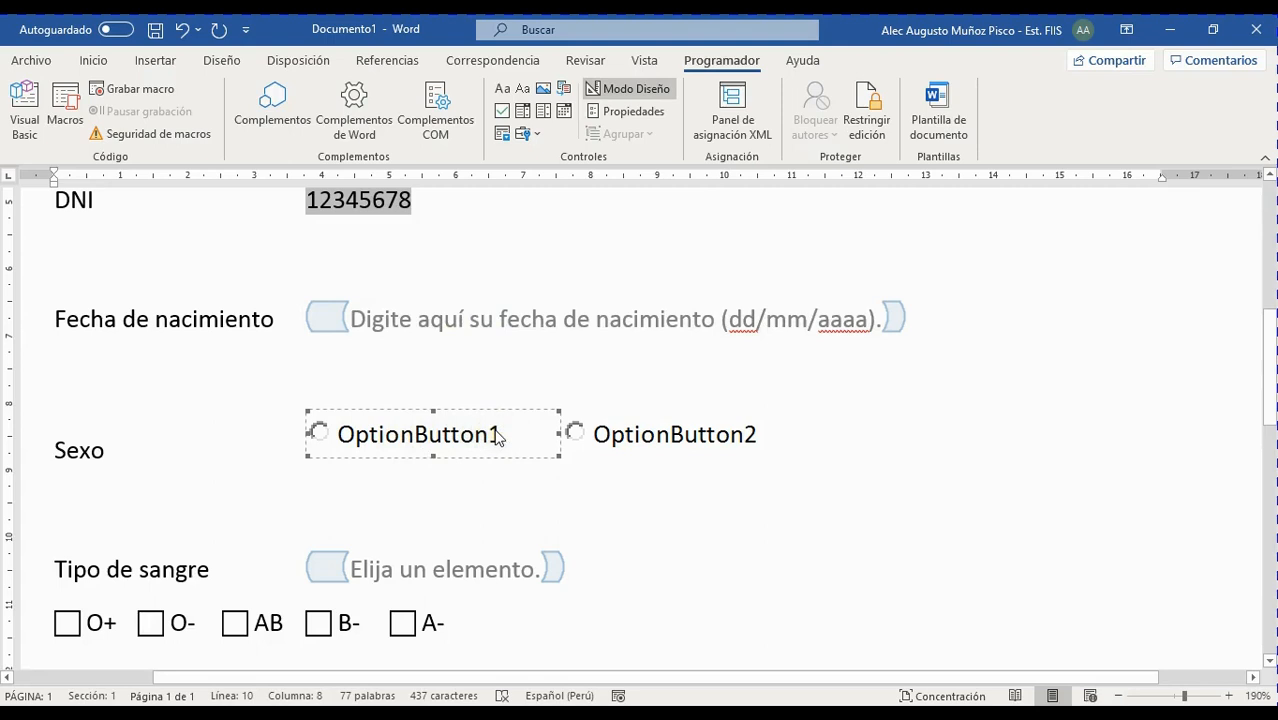
# Turn off Modo Diseño and toggle repeatedly between OptionButton1 and OptionButton2 under Sexo
pyautogui.click(614, 89)
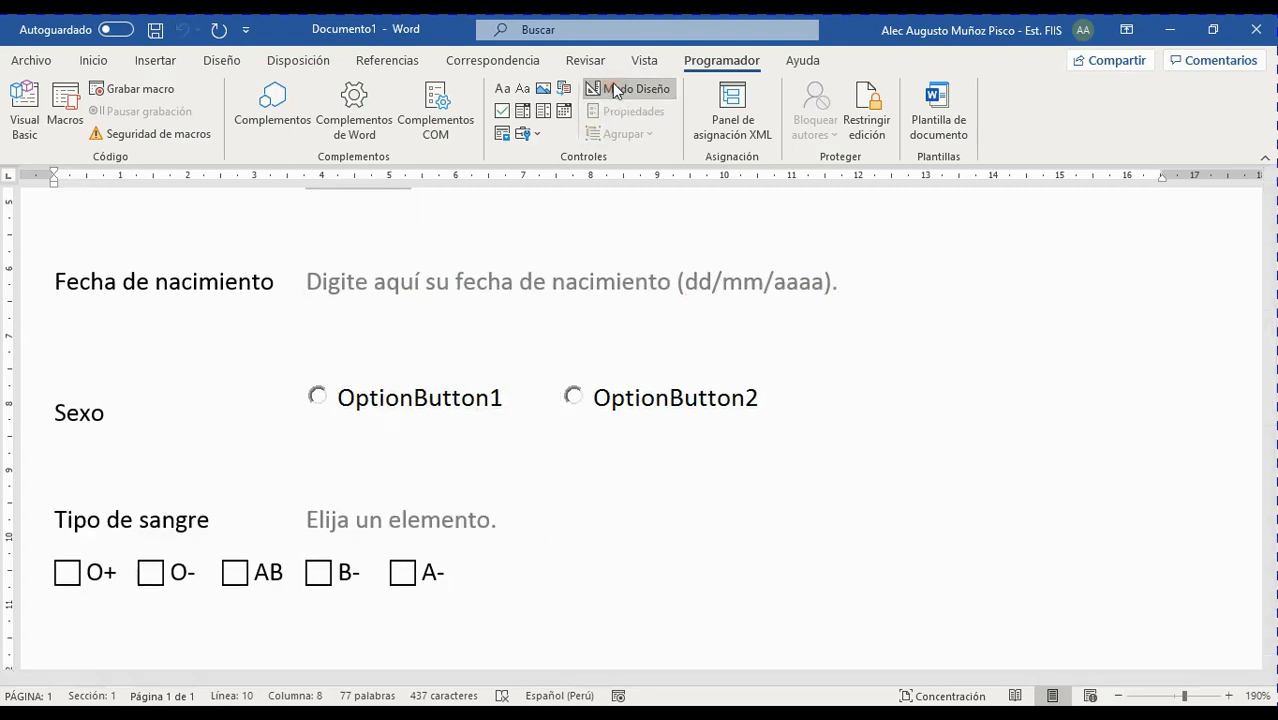
pyautogui.click(494, 397)
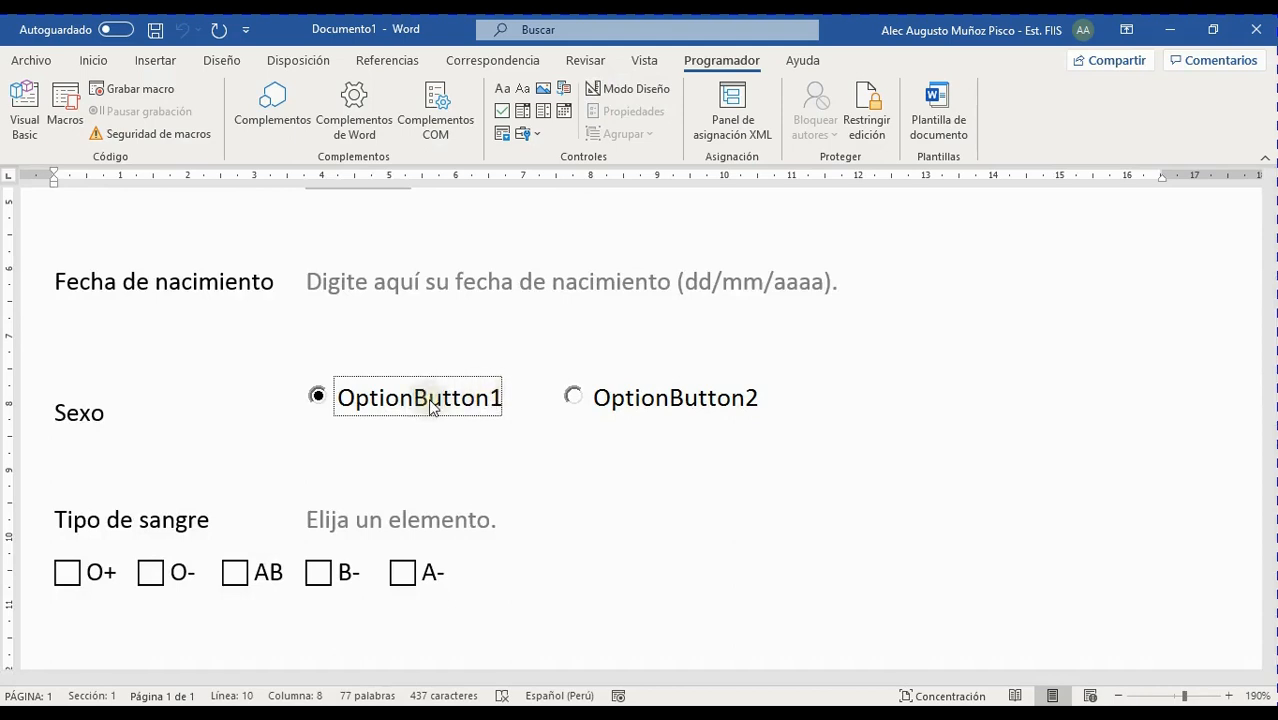
pyautogui.click(574, 400)
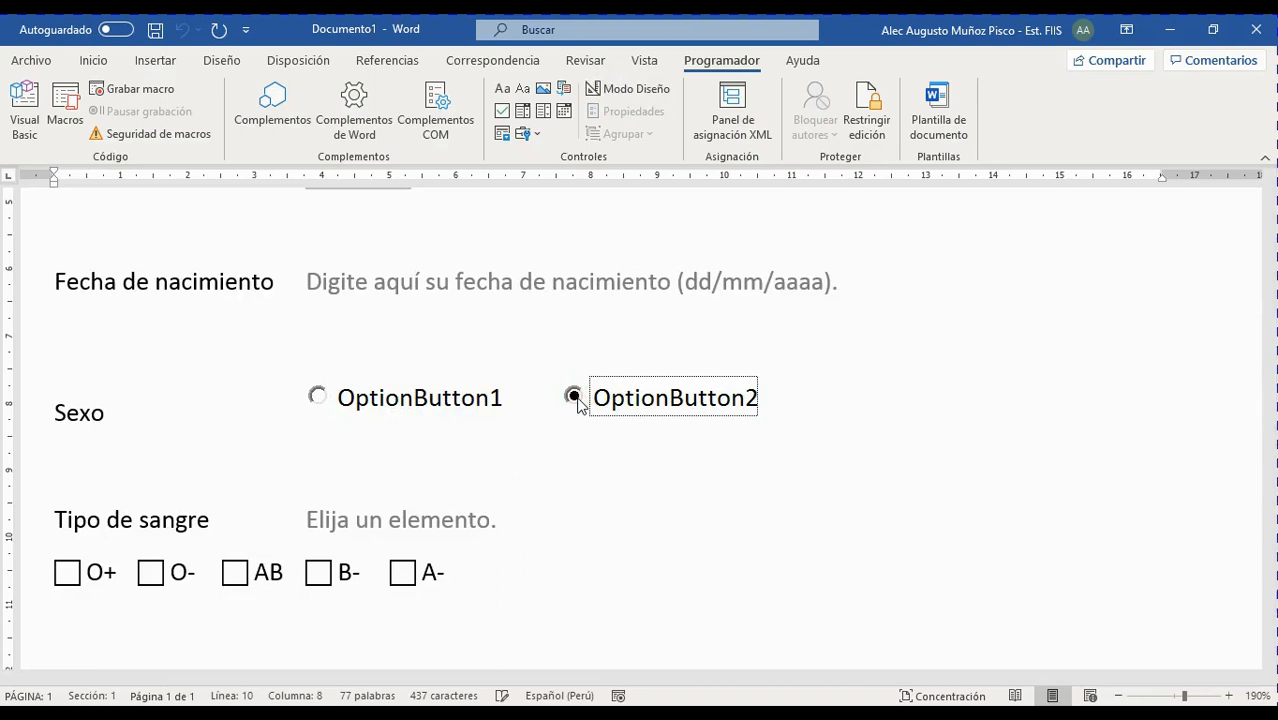
pyautogui.click(318, 397)
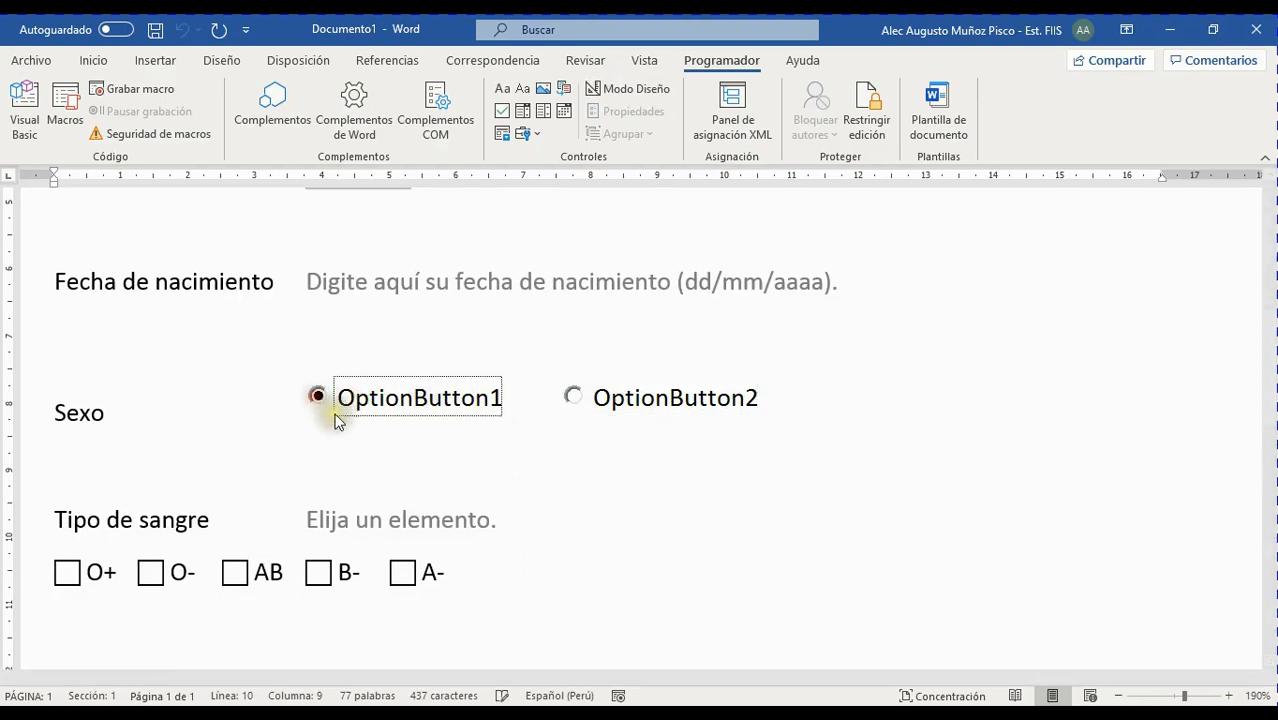
pyautogui.click(573, 396)
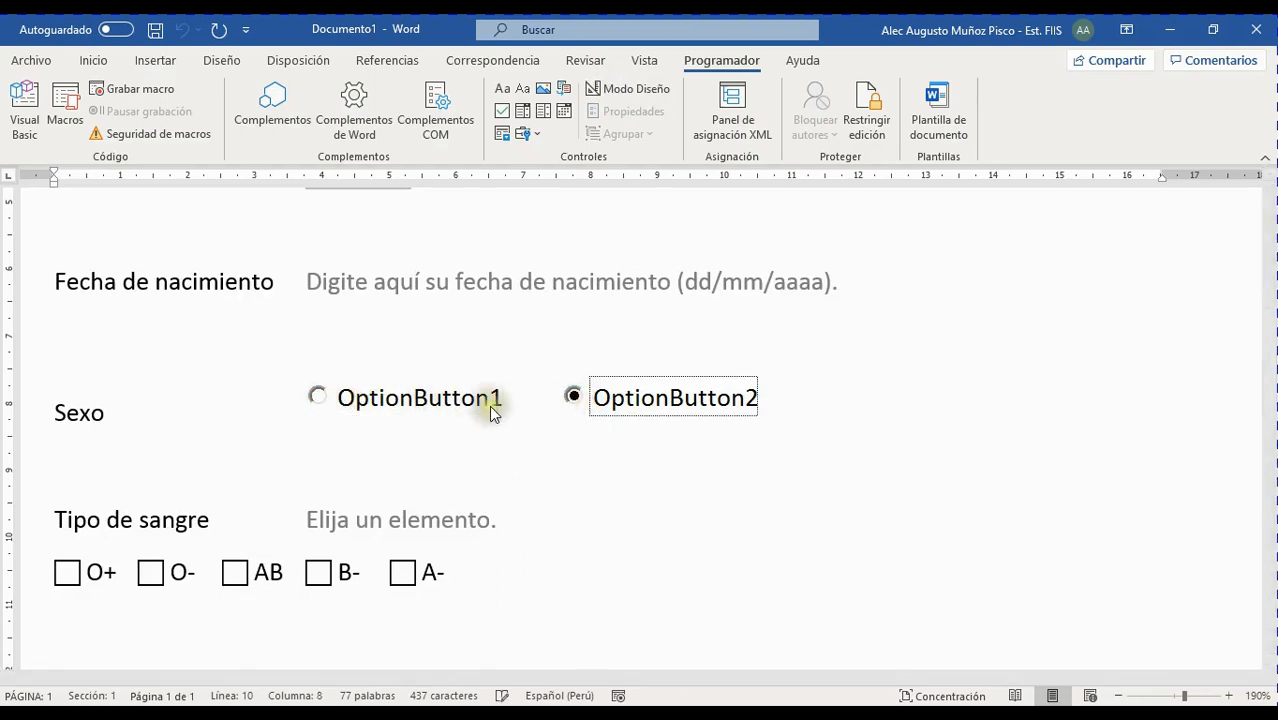
pyautogui.click(316, 396)
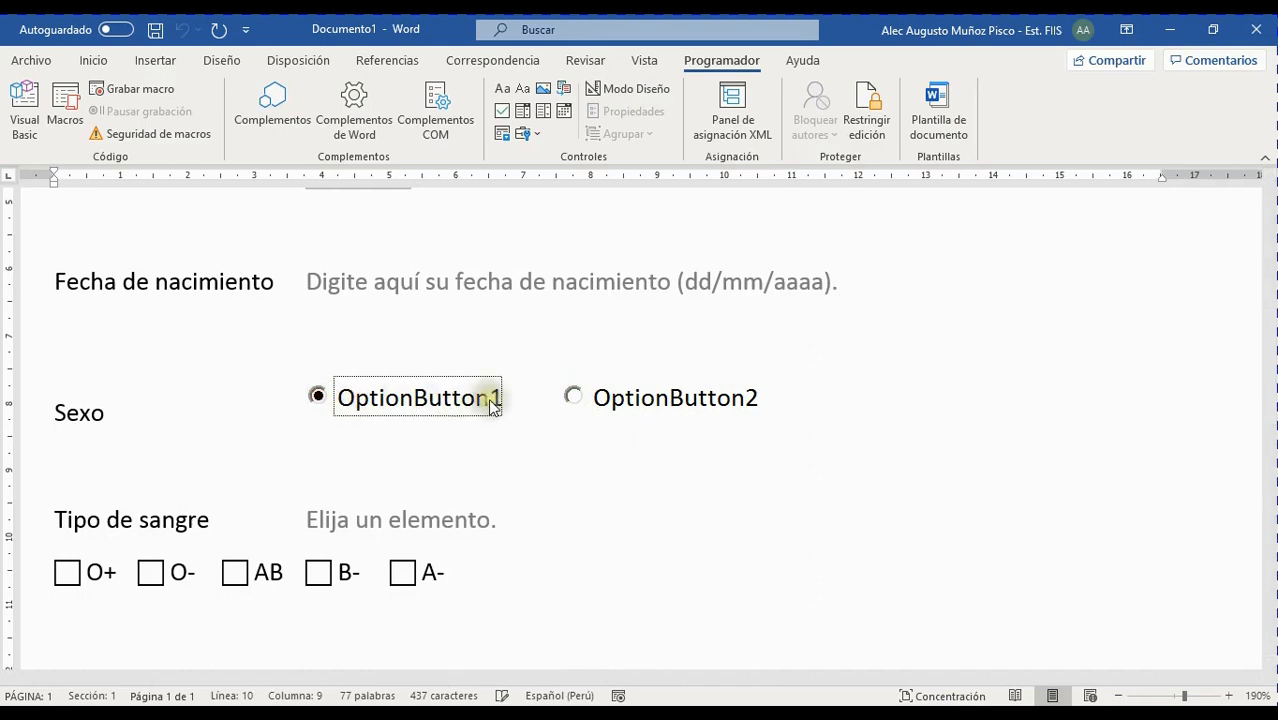
pyautogui.click(573, 396)
pyautogui.click(318, 397)
pyautogui.click(575, 396)
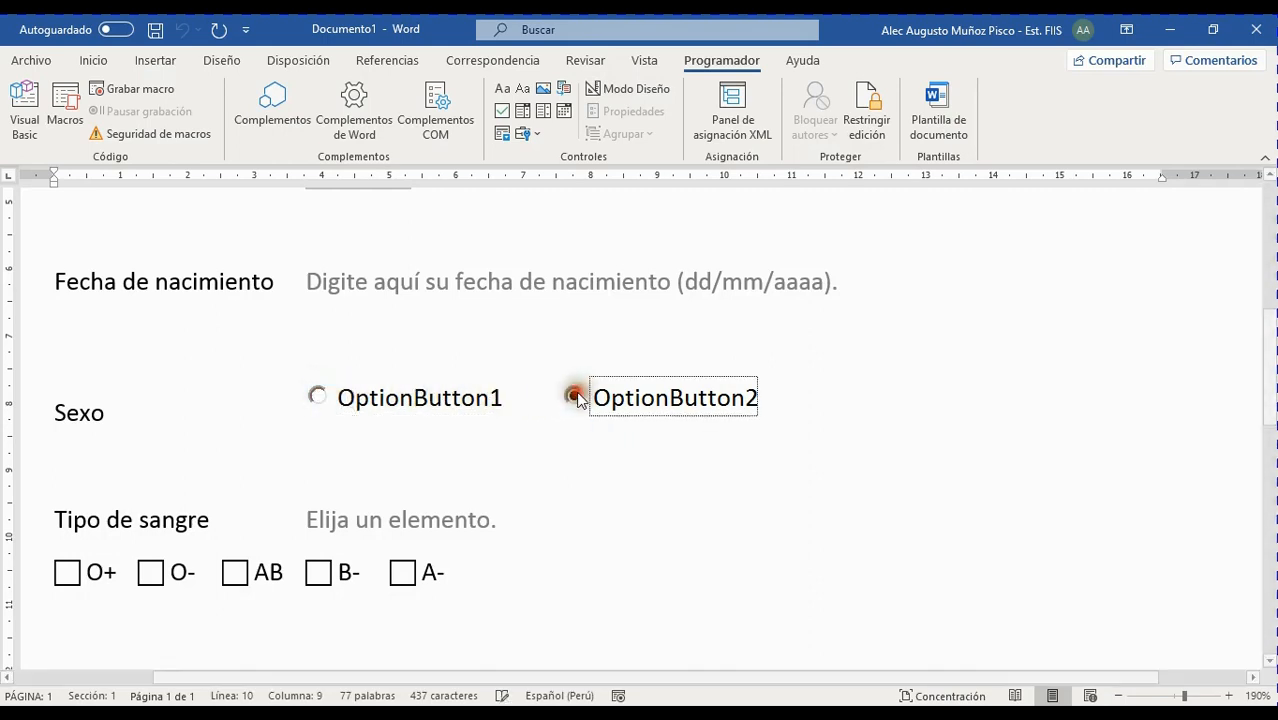
pyautogui.click(317, 397)
pyautogui.click(577, 397)
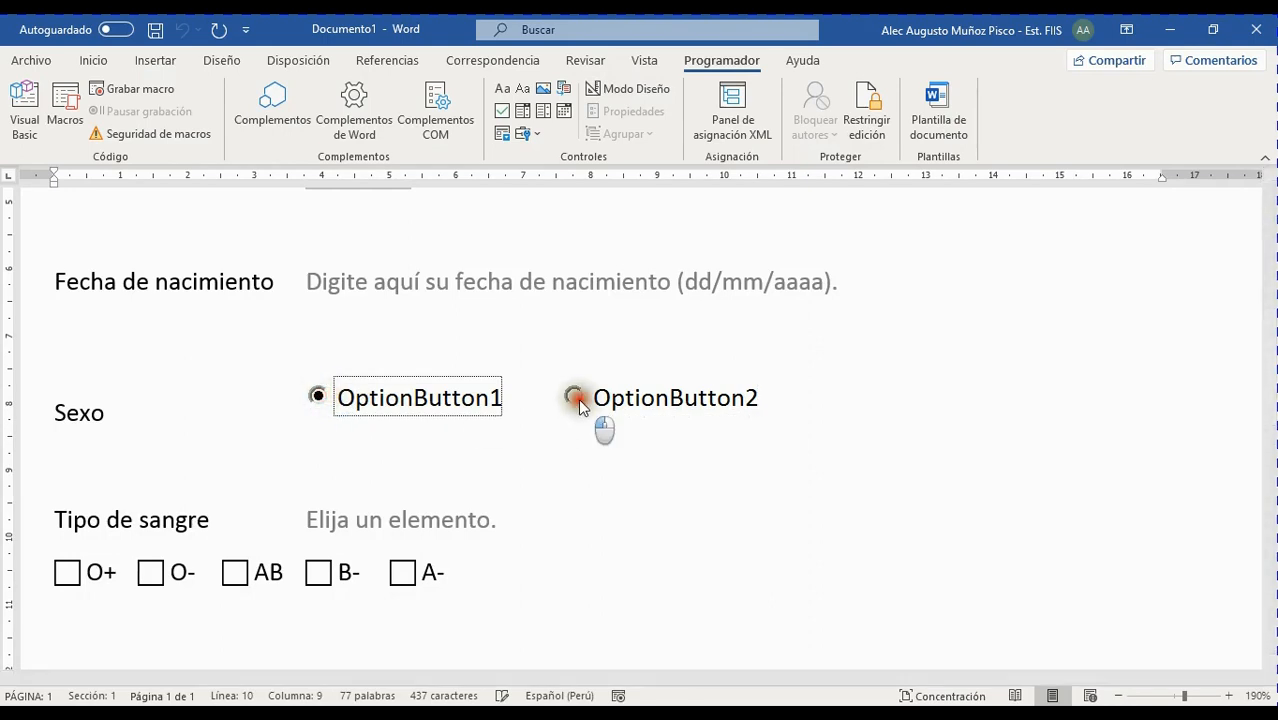
pyautogui.click(318, 397)
pyautogui.click(586, 404)
pyautogui.click(318, 397)
pyautogui.click(590, 398)
pyautogui.click(316, 398)
pyautogui.click(587, 399)
pyautogui.click(318, 398)
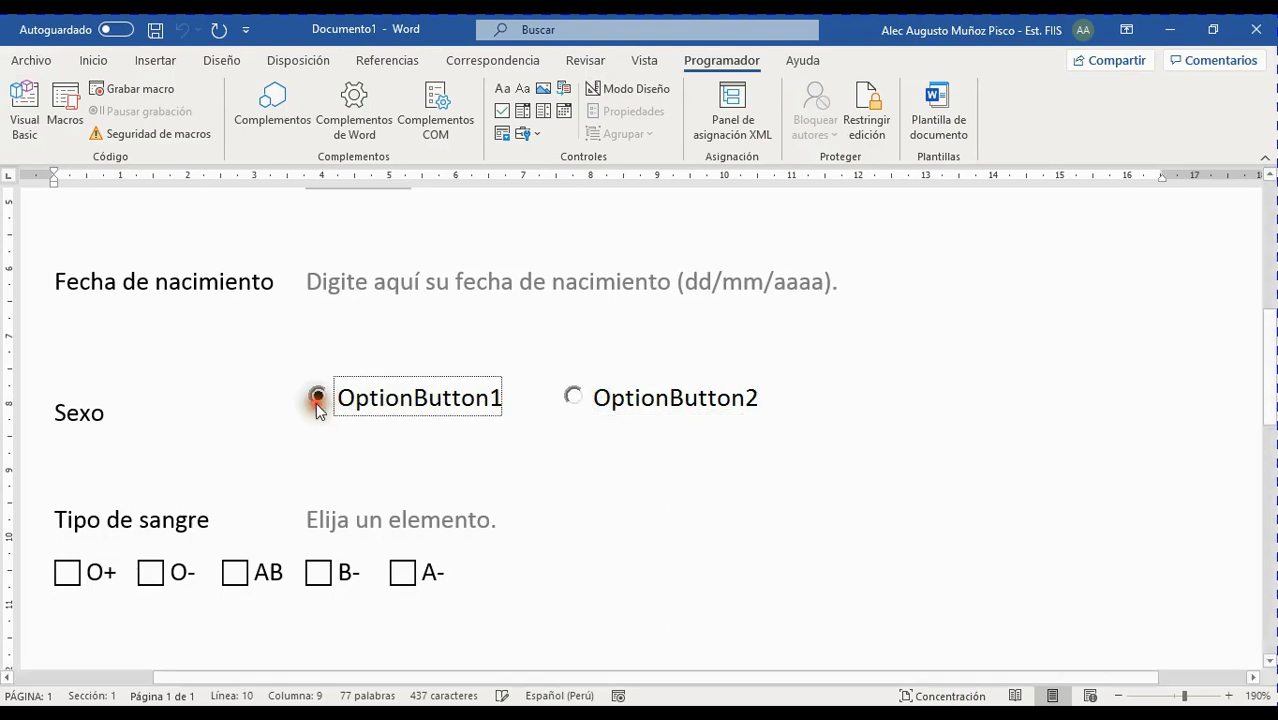
pyautogui.click(572, 397)
pyautogui.click(319, 397)
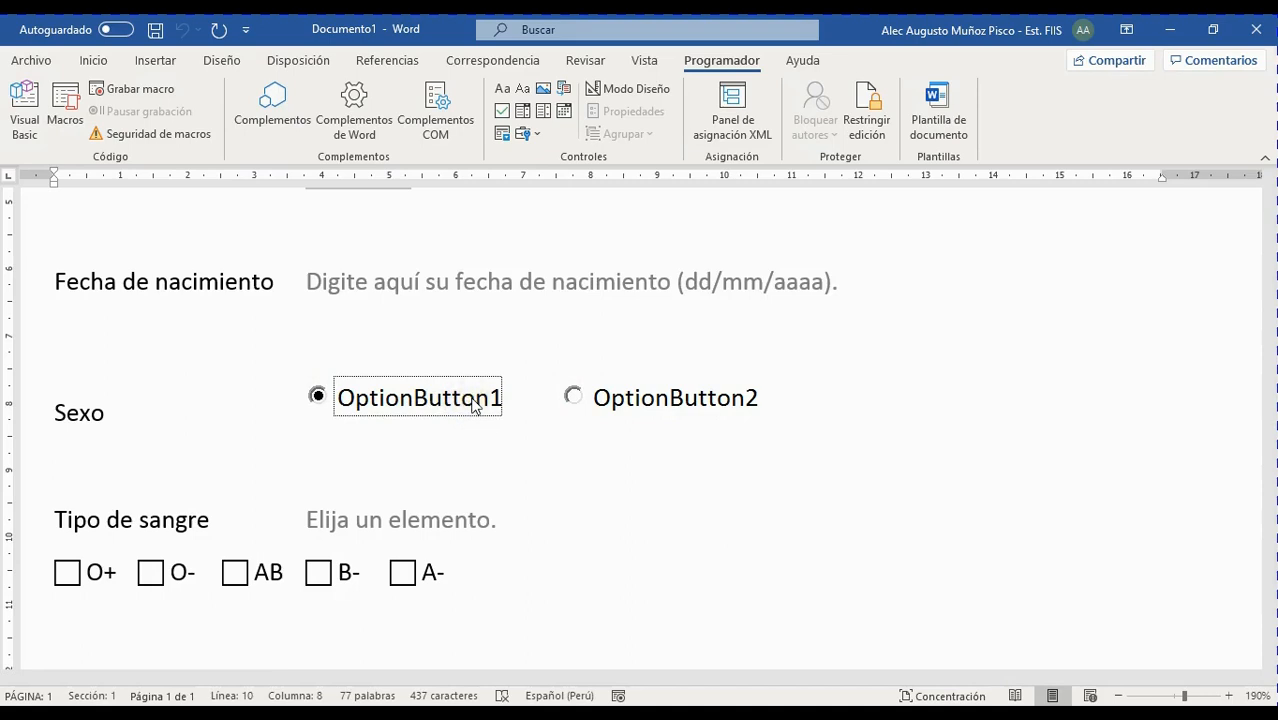
pyautogui.click(575, 397)
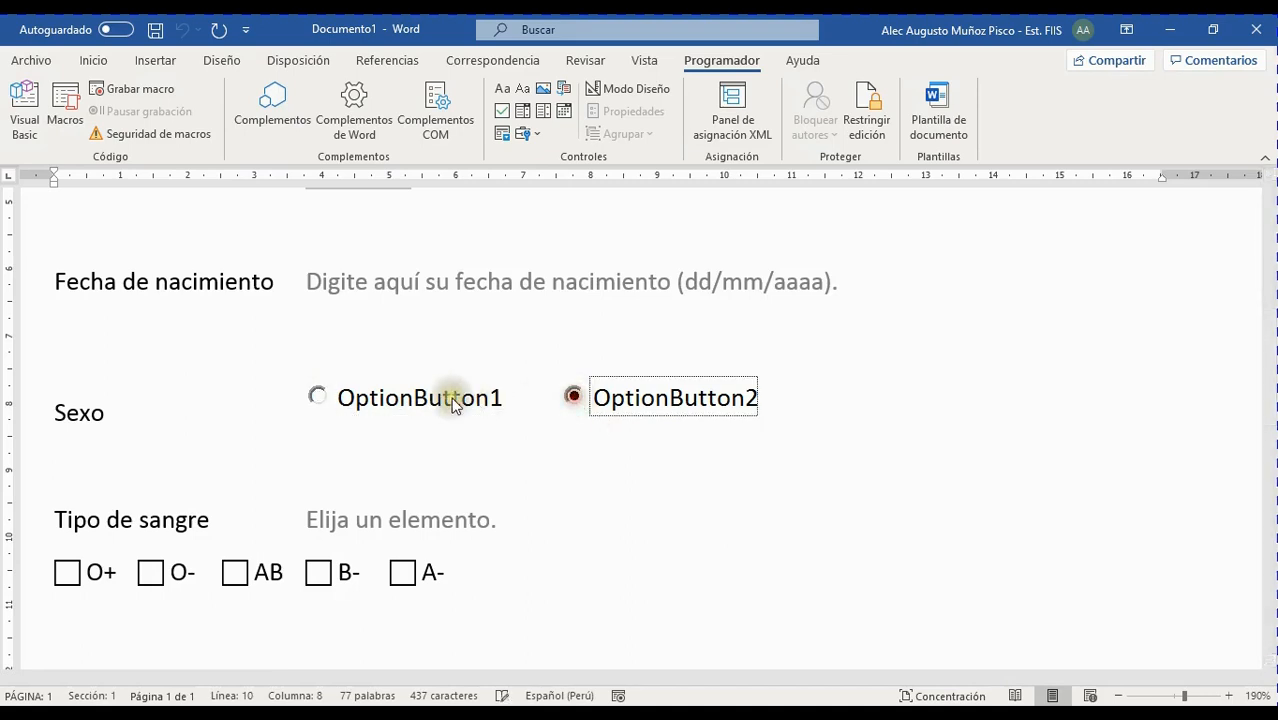
pyautogui.click(318, 396)
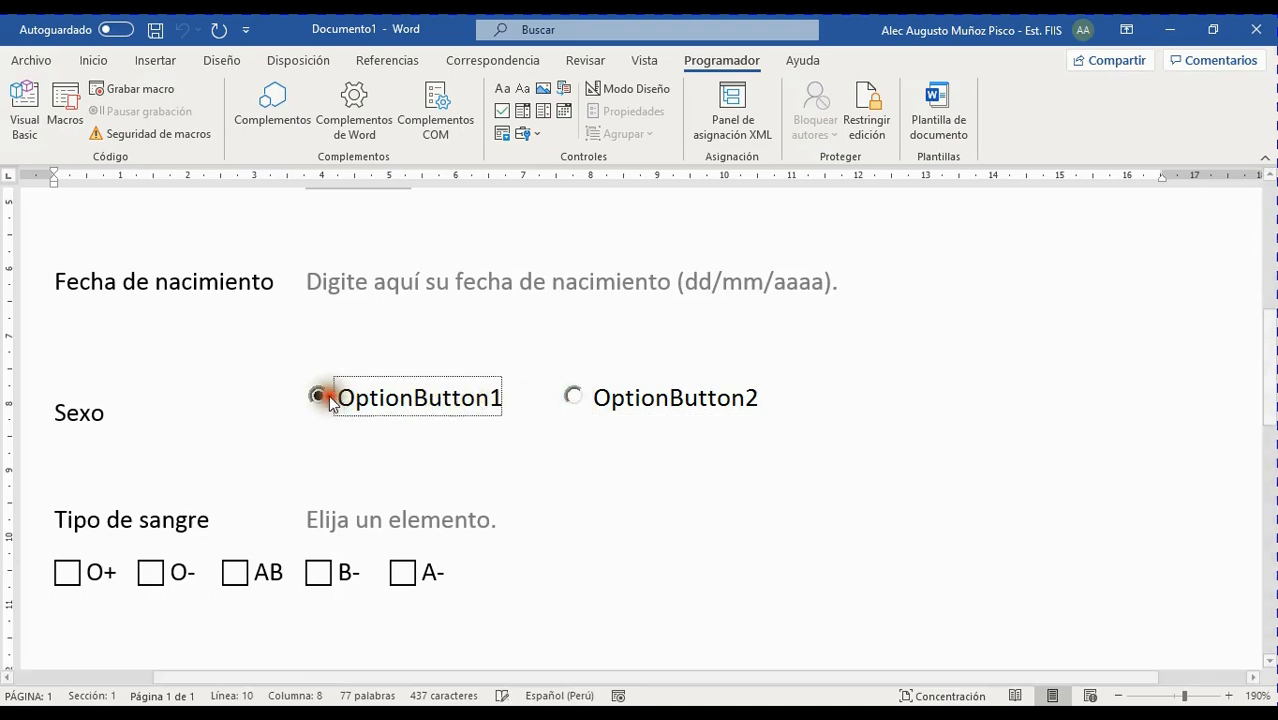
# Right-click around the Sexo option buttons, then leave OptionButton2 selected
pyautogui.rightClick(442, 388)
pyautogui.rightClick(445, 390)
pyautogui.rightClick(448, 398)
pyautogui.rightClick(460, 400)
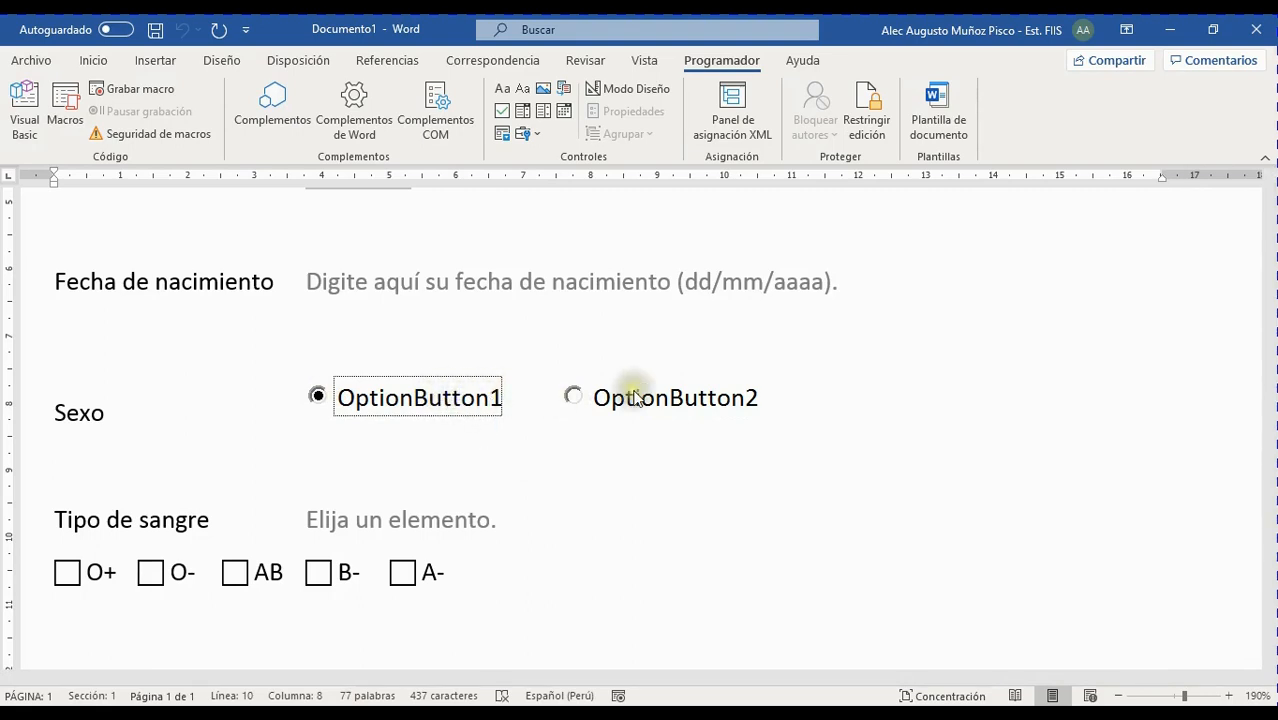
pyautogui.rightClick(643, 394)
pyautogui.rightClick(642, 392)
pyautogui.rightClick(421, 402)
pyautogui.rightClick(420, 403)
pyautogui.rightClick(419, 403)
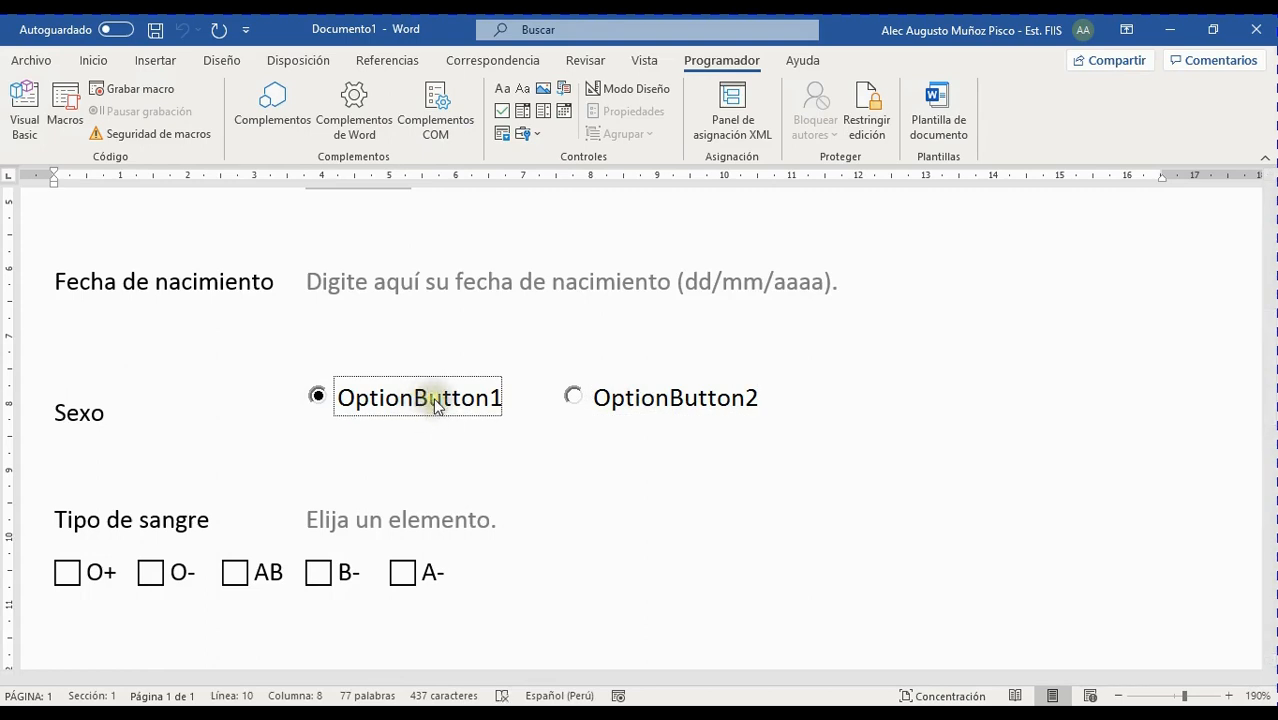
pyautogui.rightClick(436, 404)
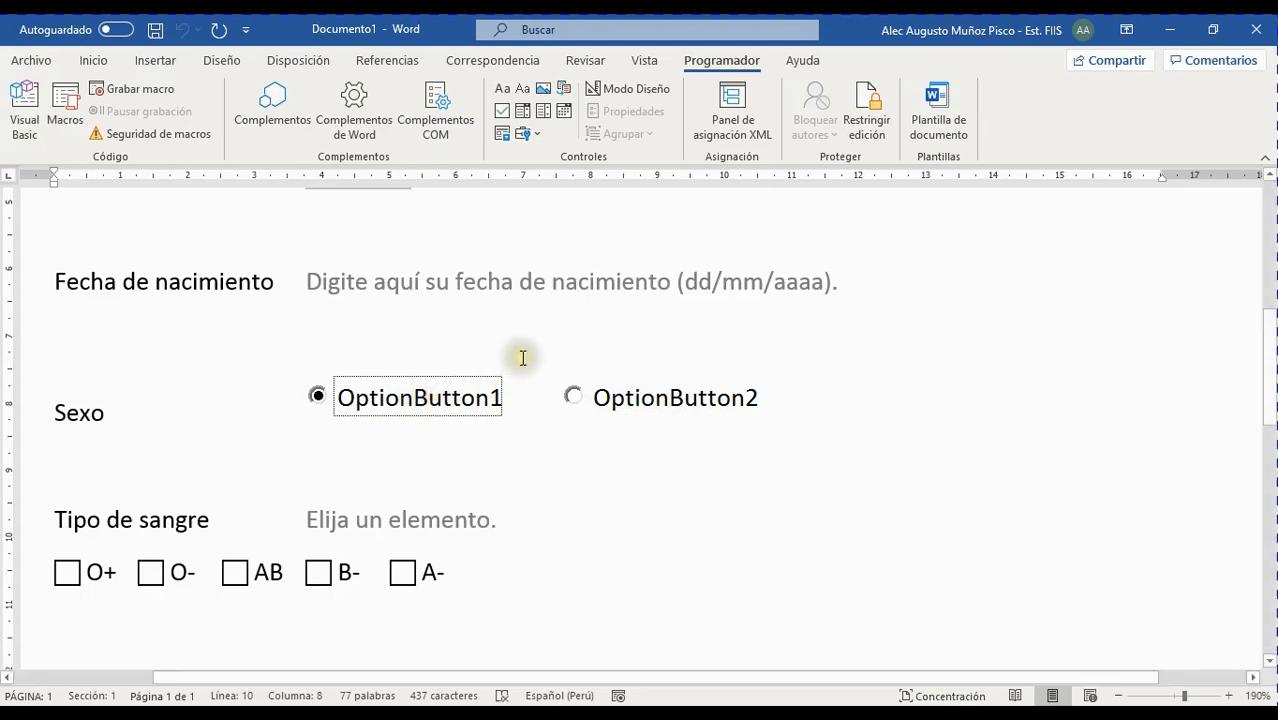
pyautogui.click(632, 396)
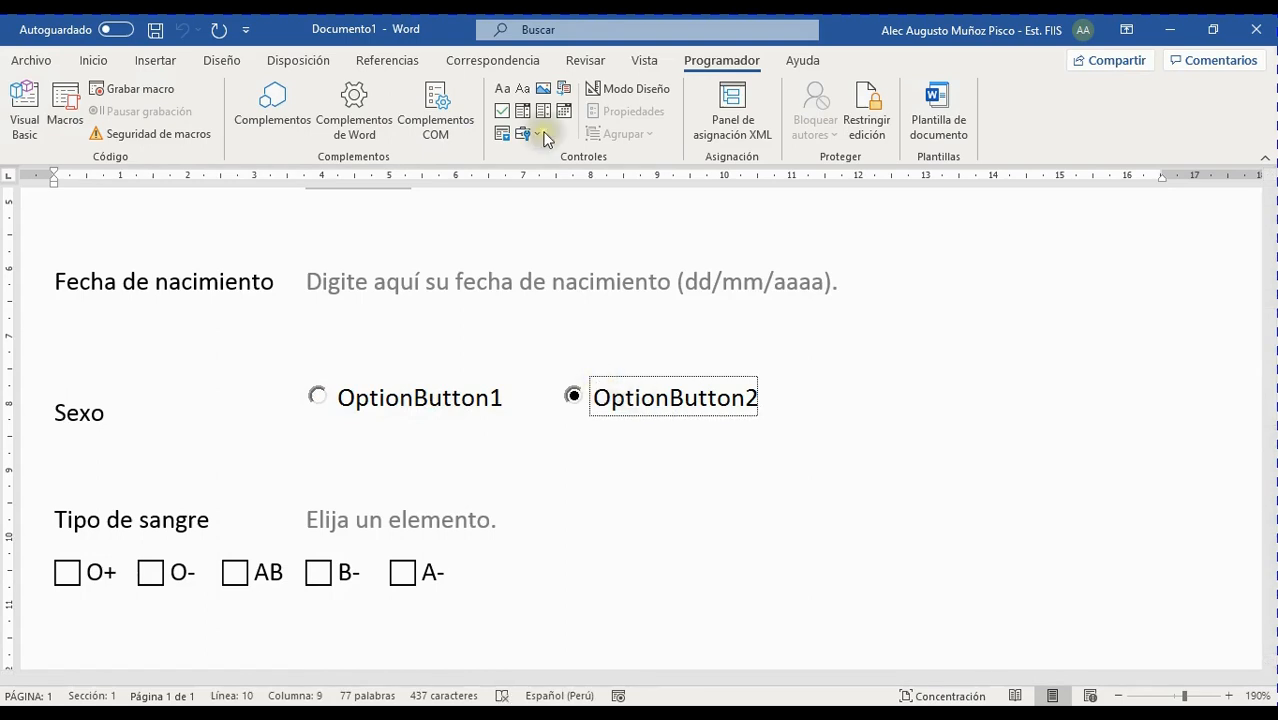
# Switch Modo Diseño back on, select OptionButton1 and open its Propiedades sheet
pyautogui.click(640, 89)
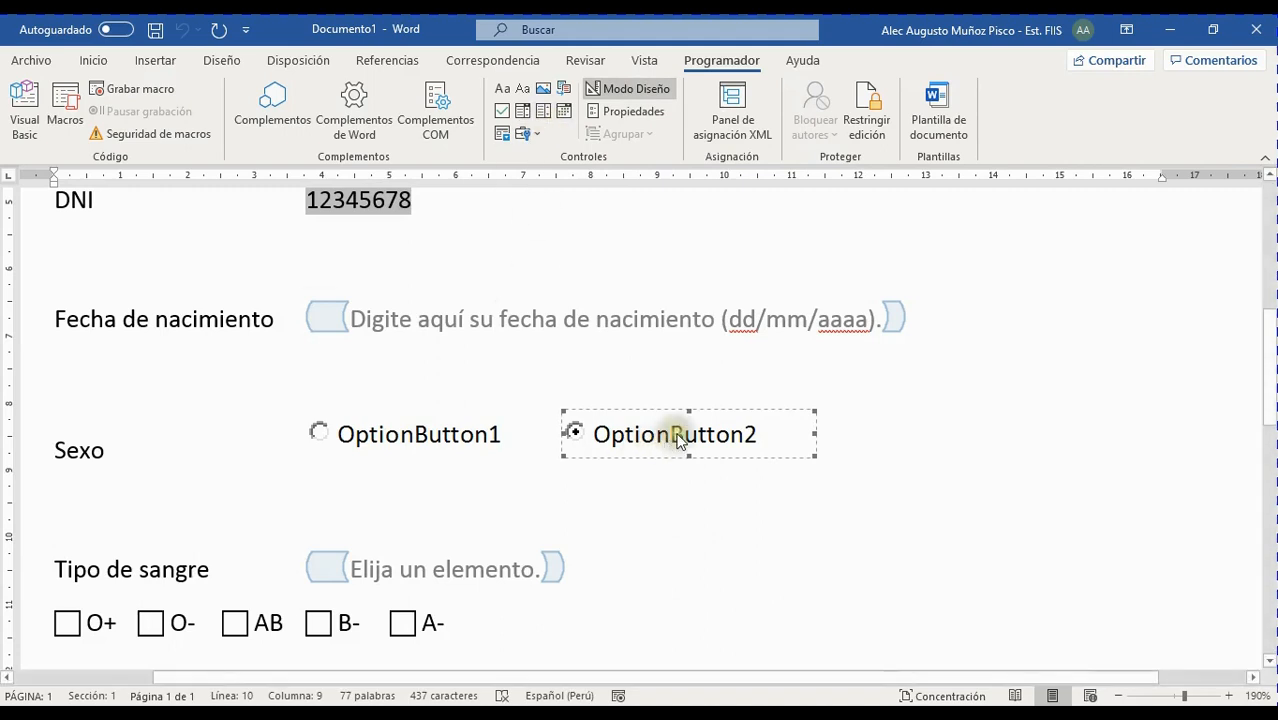
pyautogui.click(440, 440)
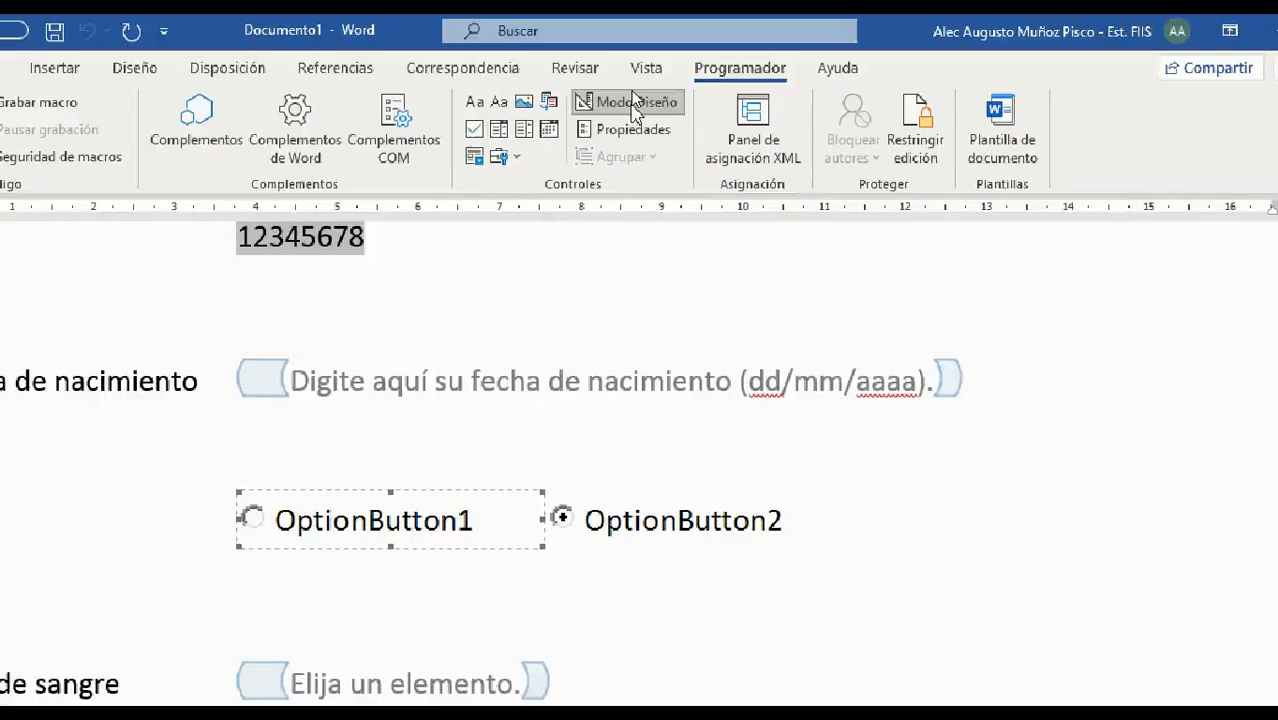
pyautogui.click(628, 150)
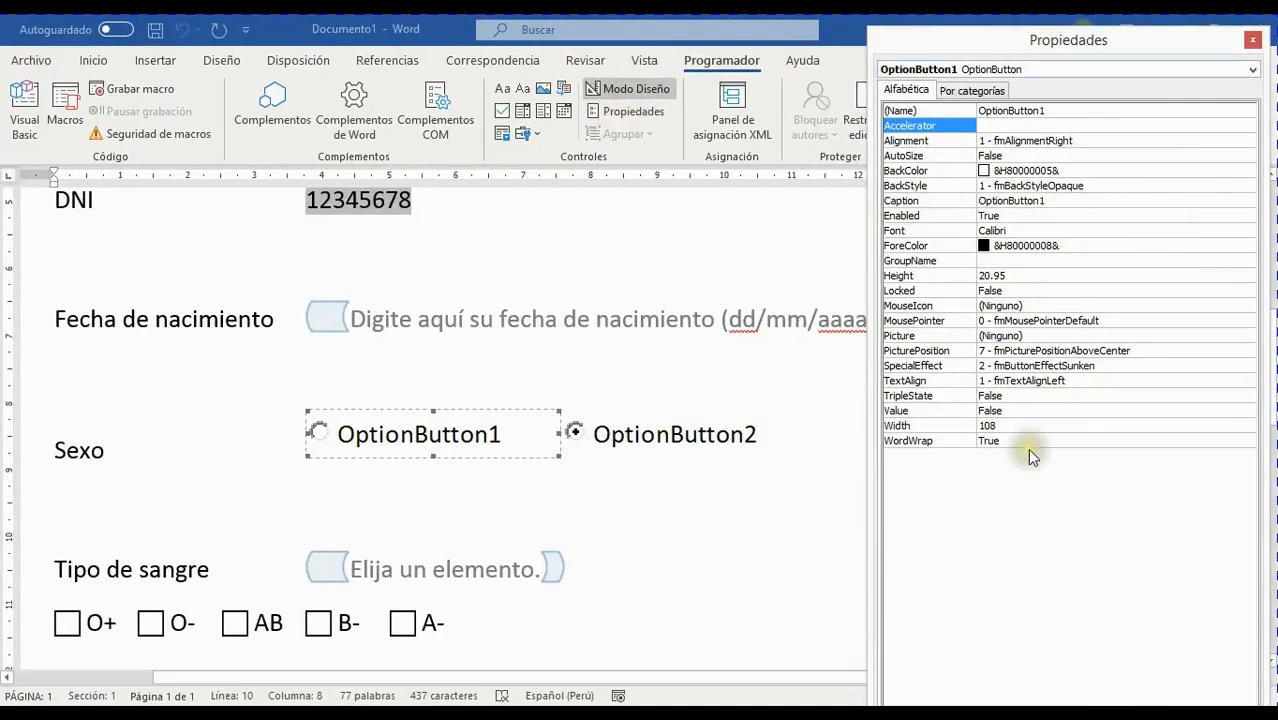
# Move the Propiedades window to the screen centre, keeping OptionButton1 chosen in its object list
pyautogui.moveTo(1093, 40); pyautogui.dragTo(841, 70)
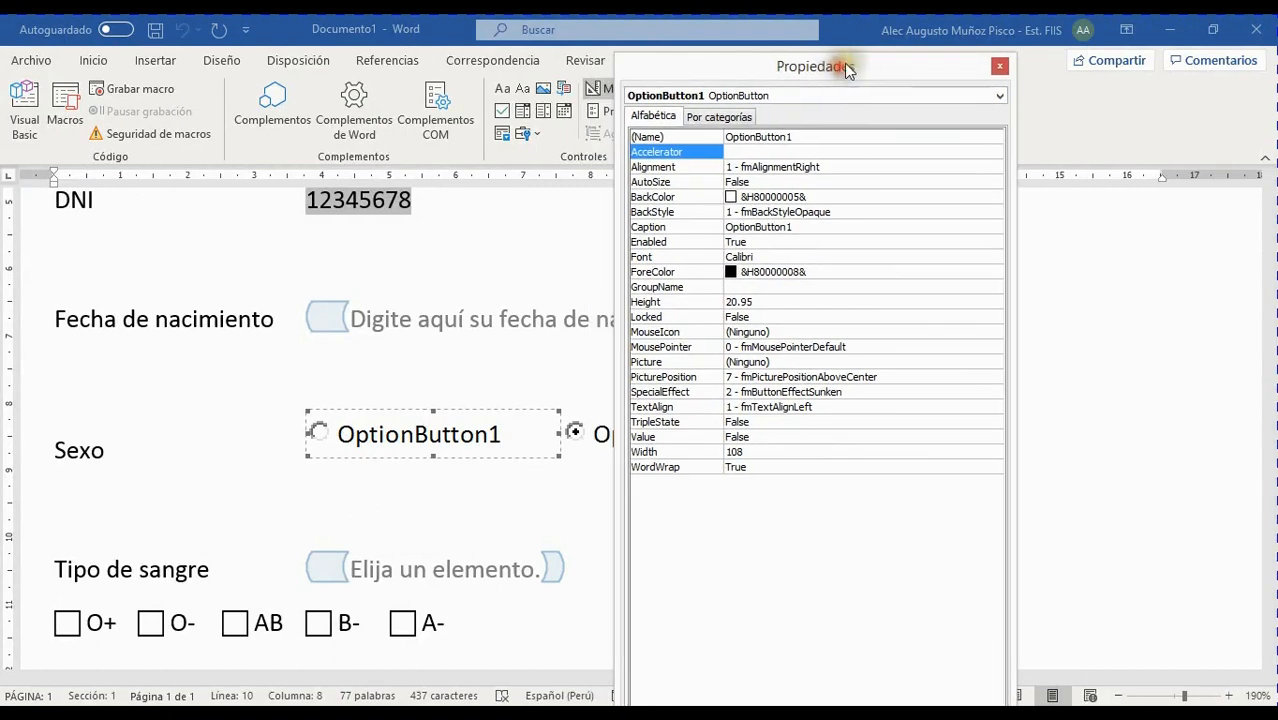
pyautogui.click(998, 98)
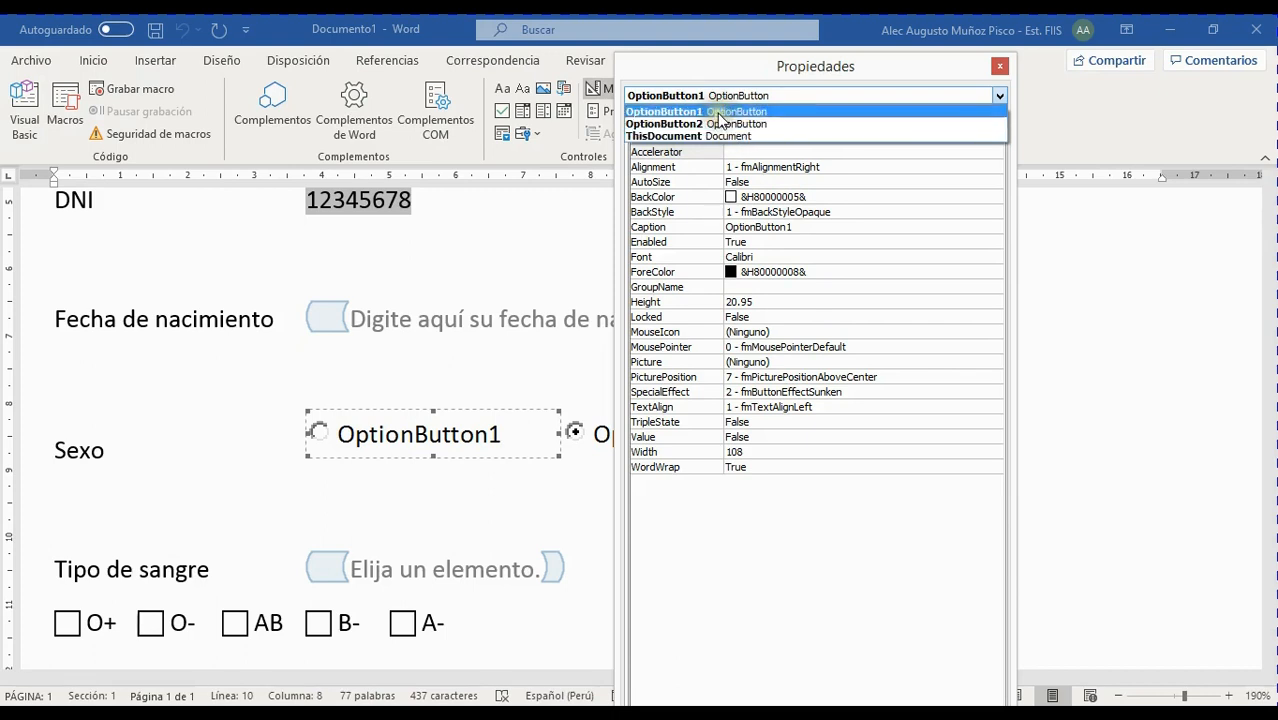
pyautogui.click(735, 112)
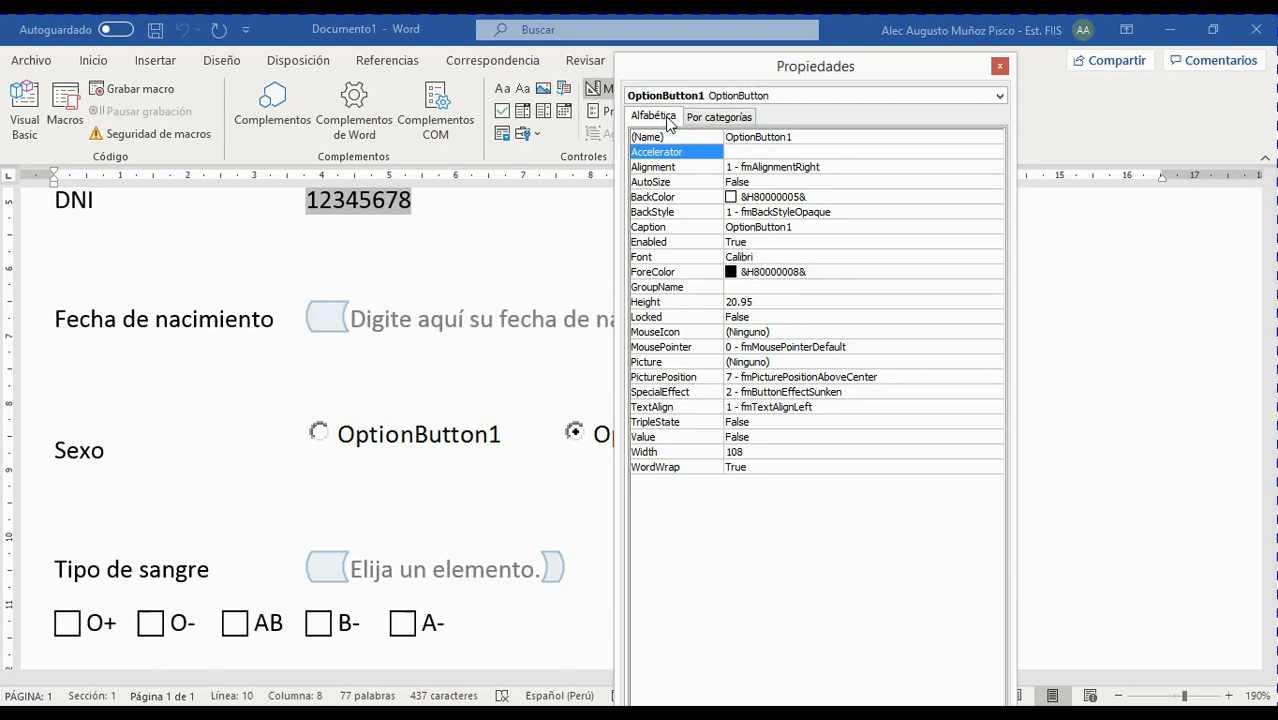
# Compare the Por categorías and Alfabética views, ending on the alphabetical property list
pyautogui.click(720, 117)
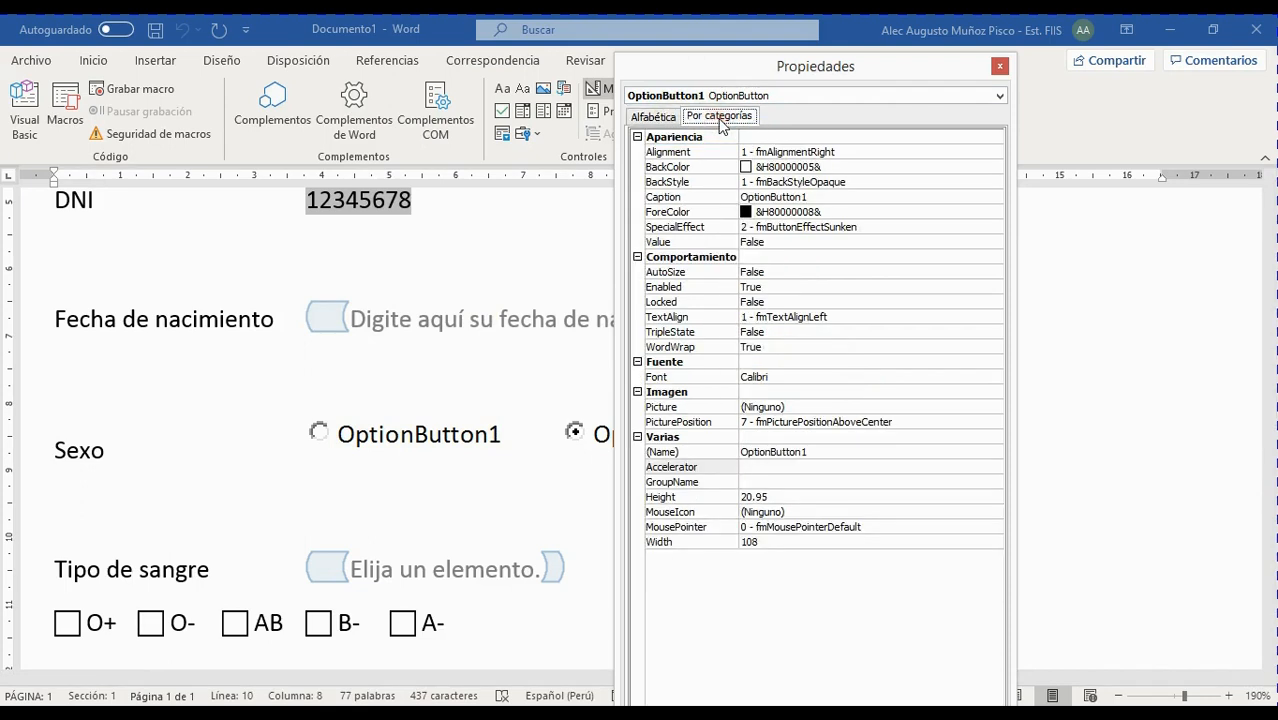
pyautogui.click(646, 117)
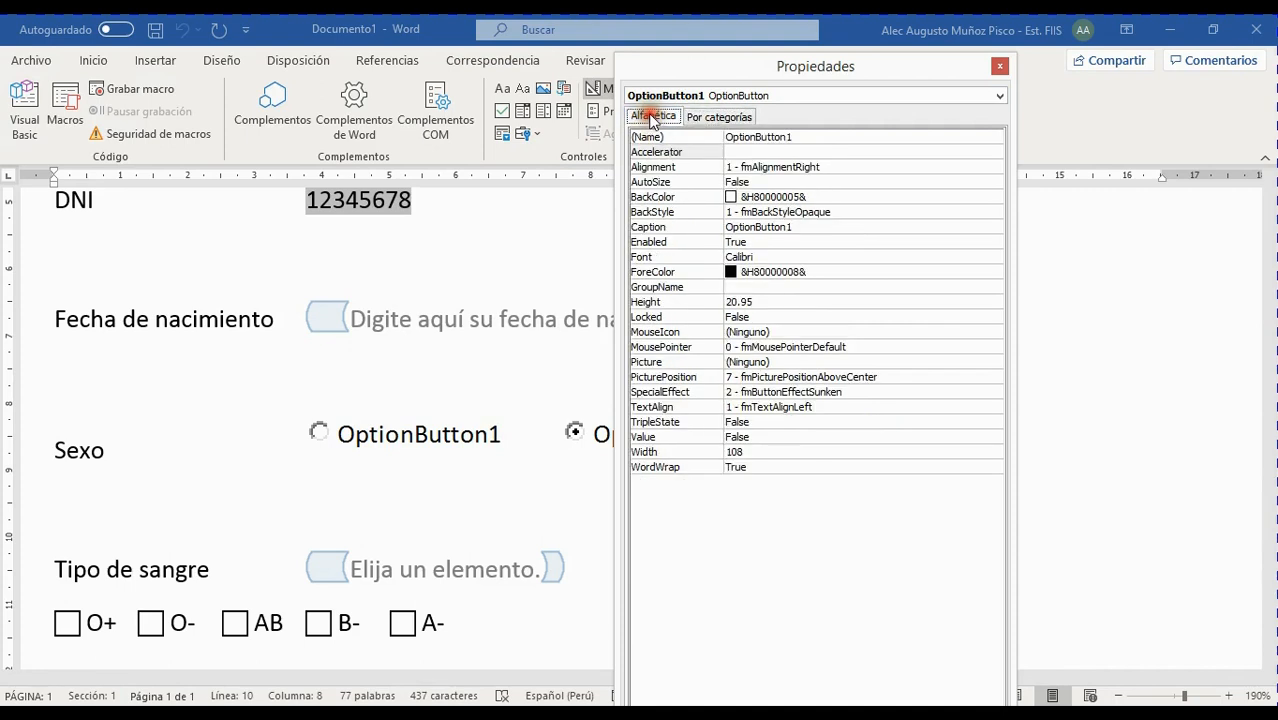
pyautogui.click(719, 117)
pyautogui.click(670, 117)
pyautogui.click(702, 117)
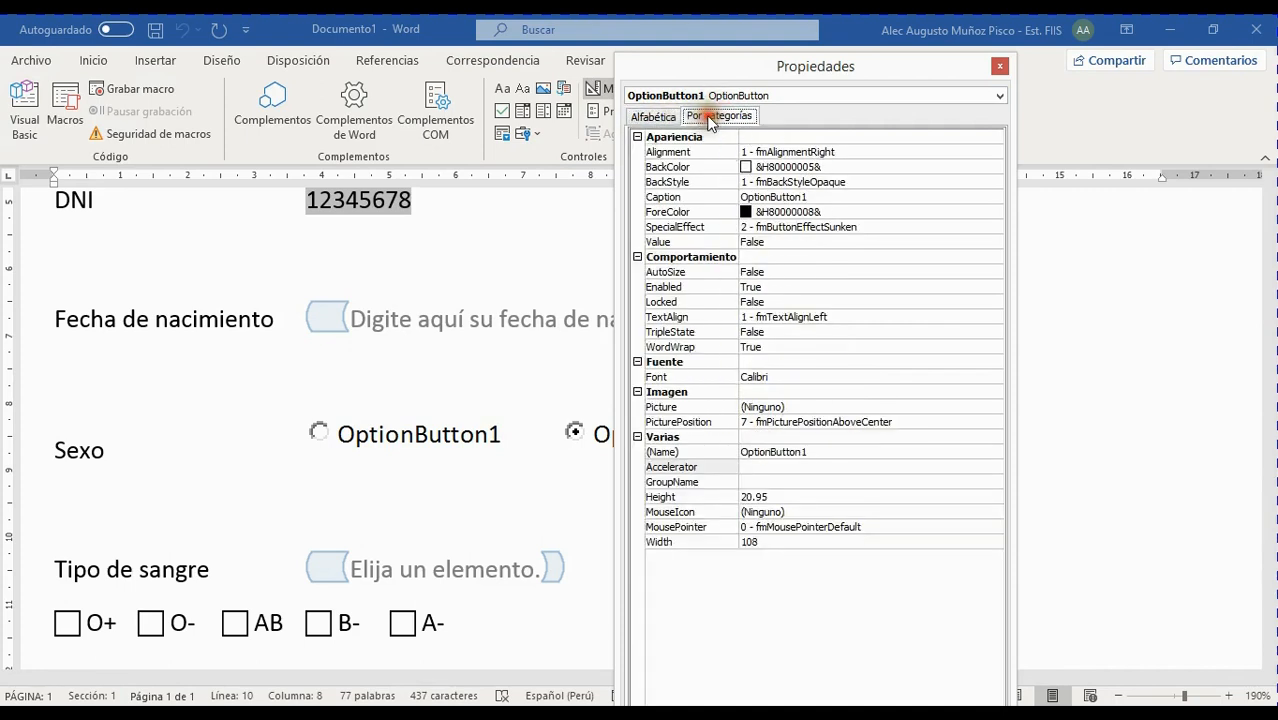
pyautogui.click(665, 117)
pyautogui.click(689, 117)
pyautogui.click(656, 117)
pyautogui.click(700, 117)
pyautogui.click(670, 117)
pyautogui.click(655, 115)
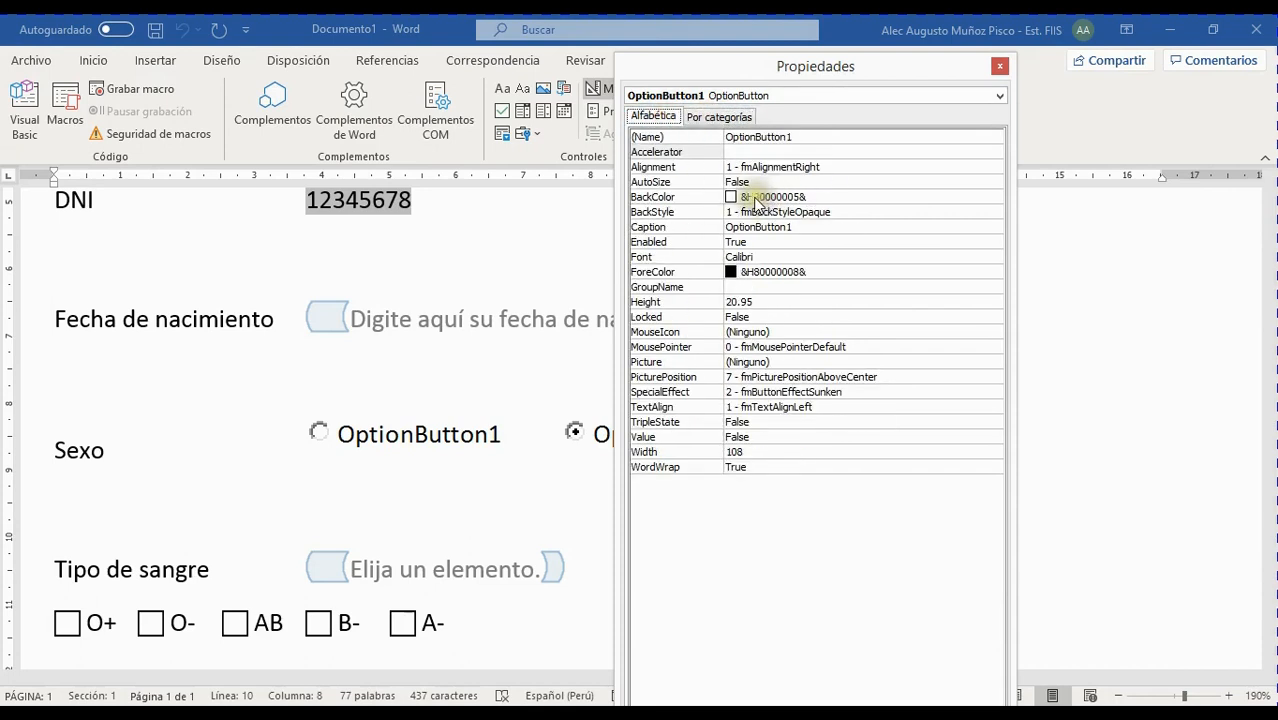
pyautogui.click(700, 118)
pyautogui.click(657, 118)
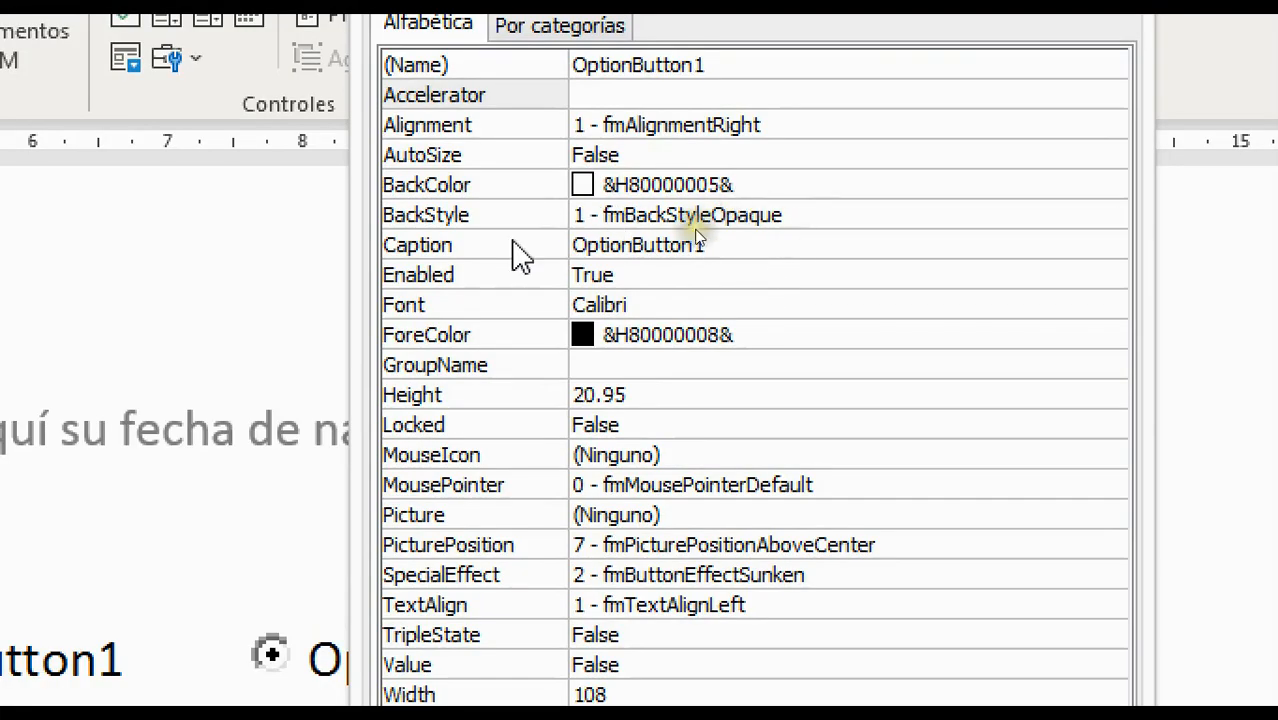
# Change OptionButton1's Caption property from OptionButton1 to Femenino
pyautogui.click(800, 230)
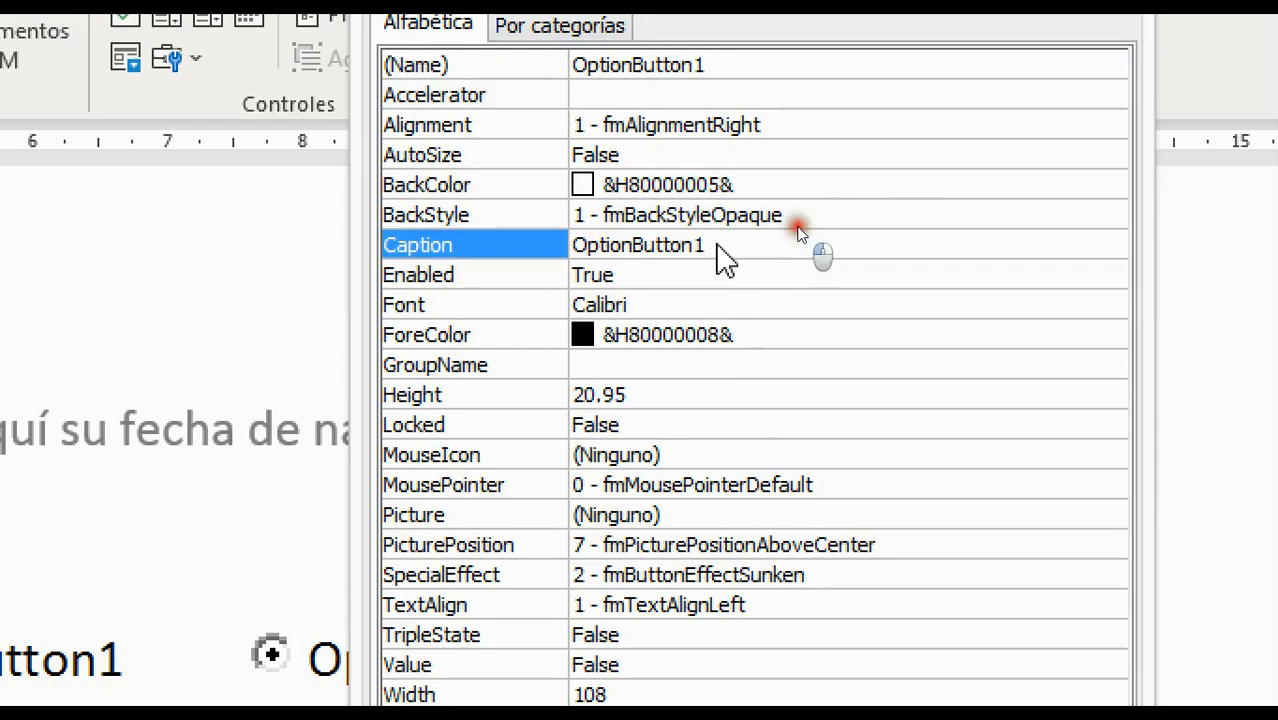
pyautogui.click(800, 232)
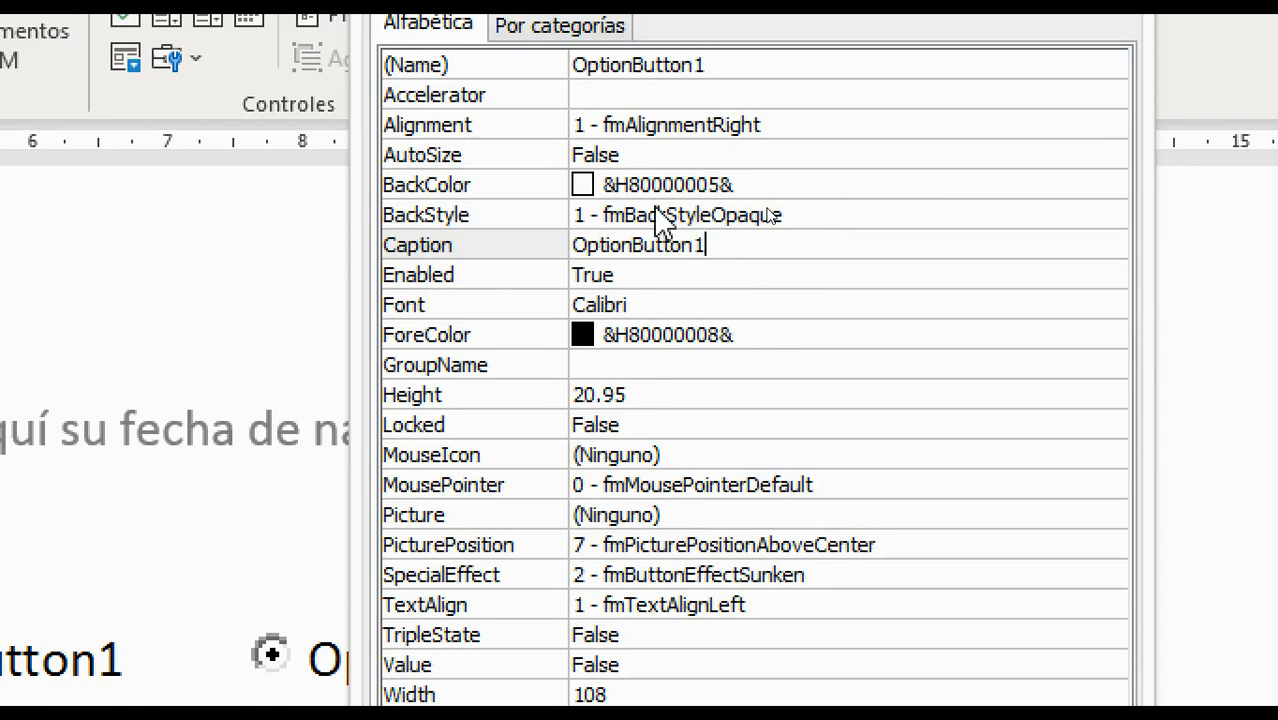
pyautogui.press('BackSpace')
pyautogui.press('BackSpace')
pyautogui.press('BackSpace')
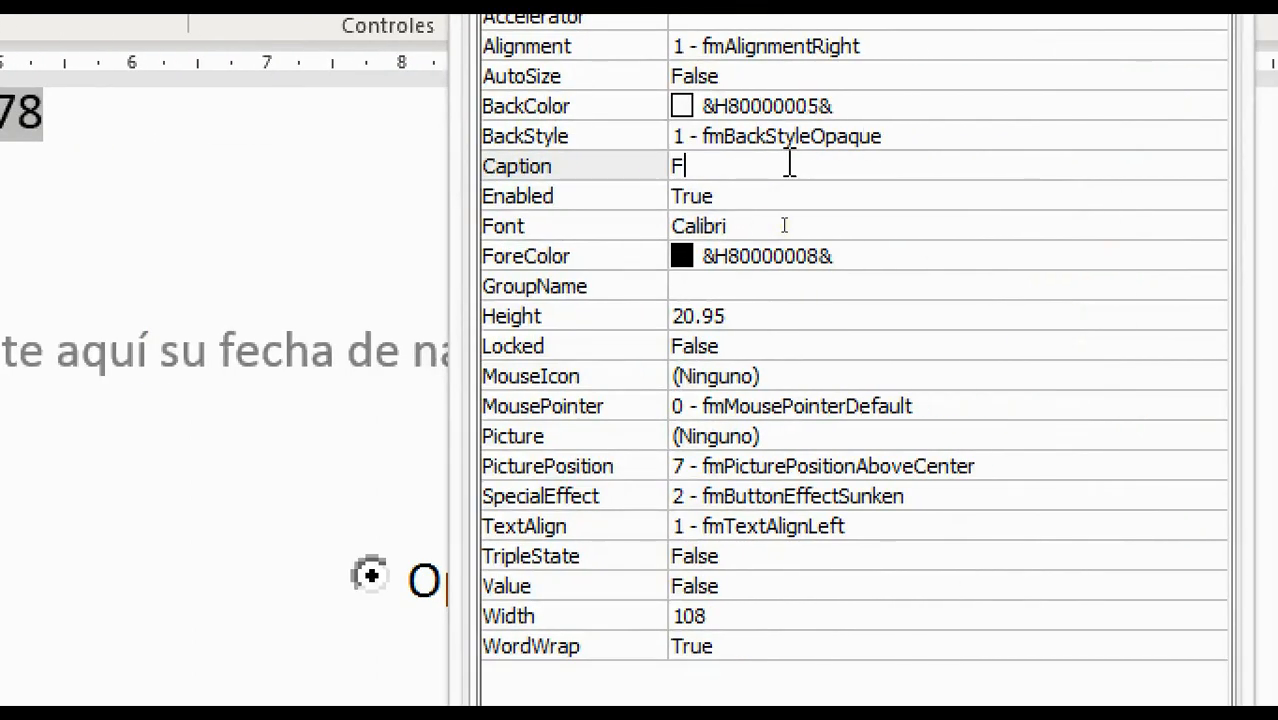
pyautogui.write('o')
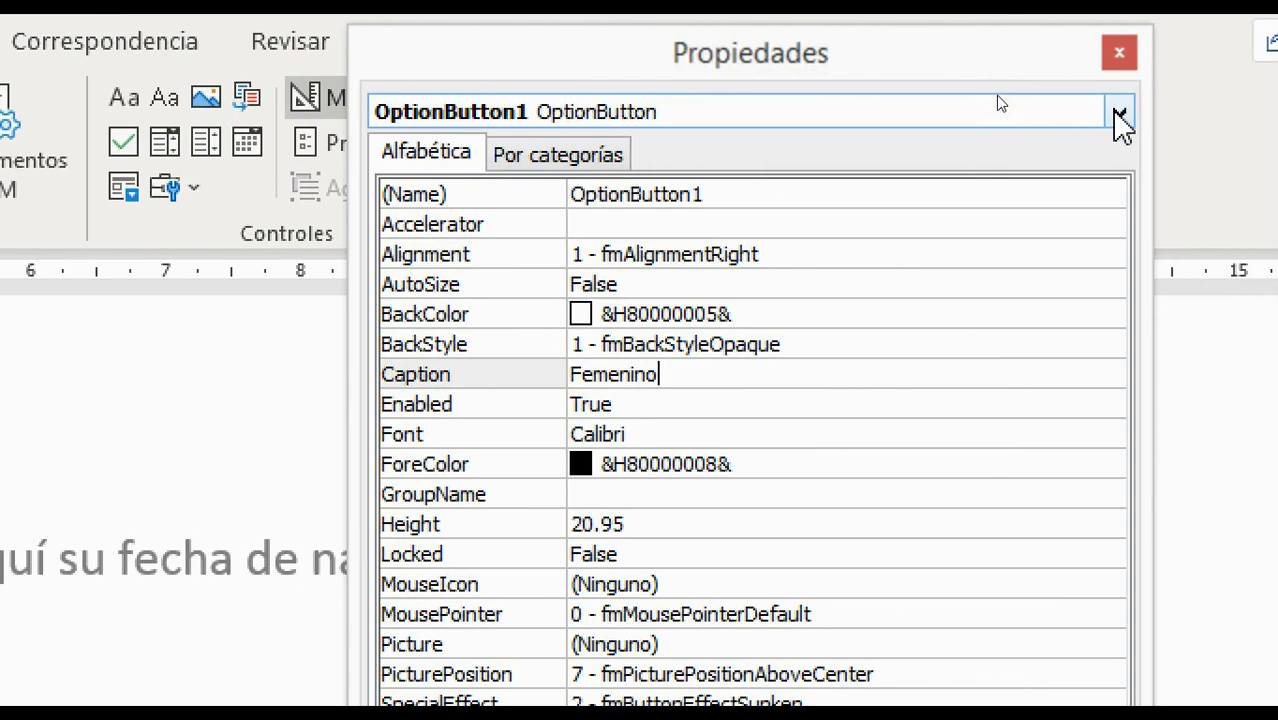
pyautogui.click(997, 100)
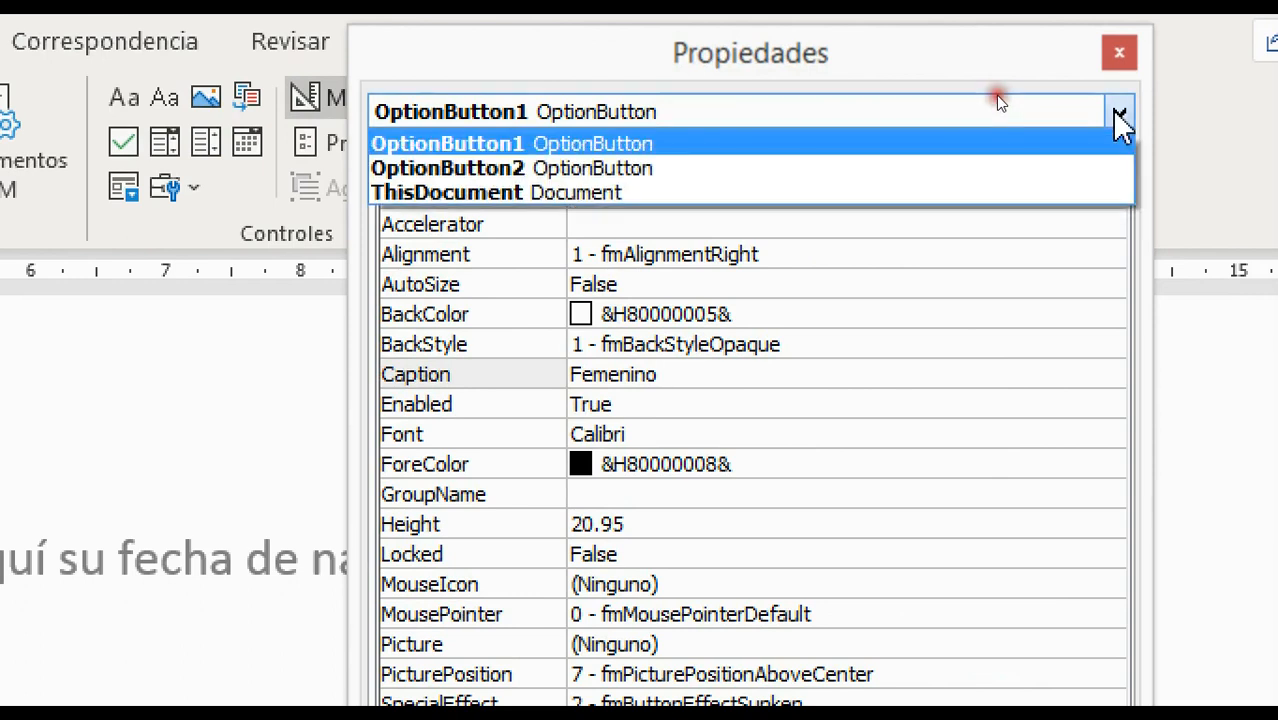
# Select OptionButton2 in the properties sheet and set its Caption to Masculino
pyautogui.click(612, 168)
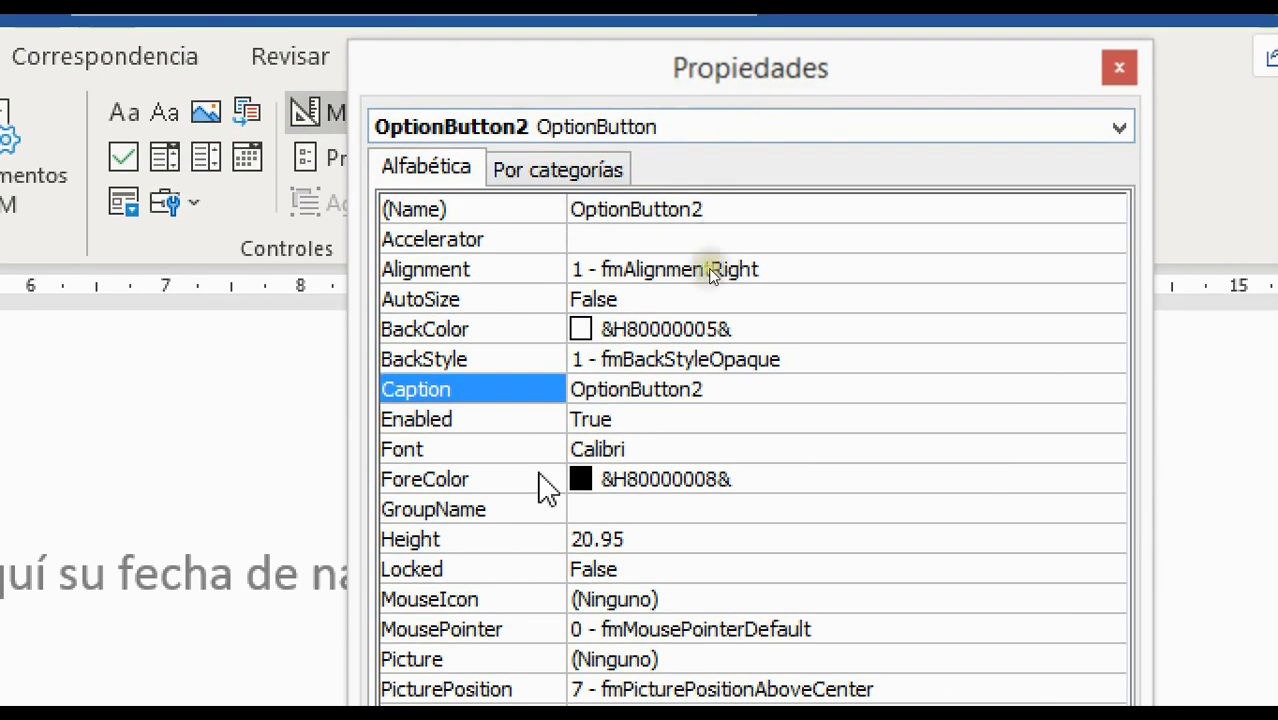
pyautogui.click(770, 392)
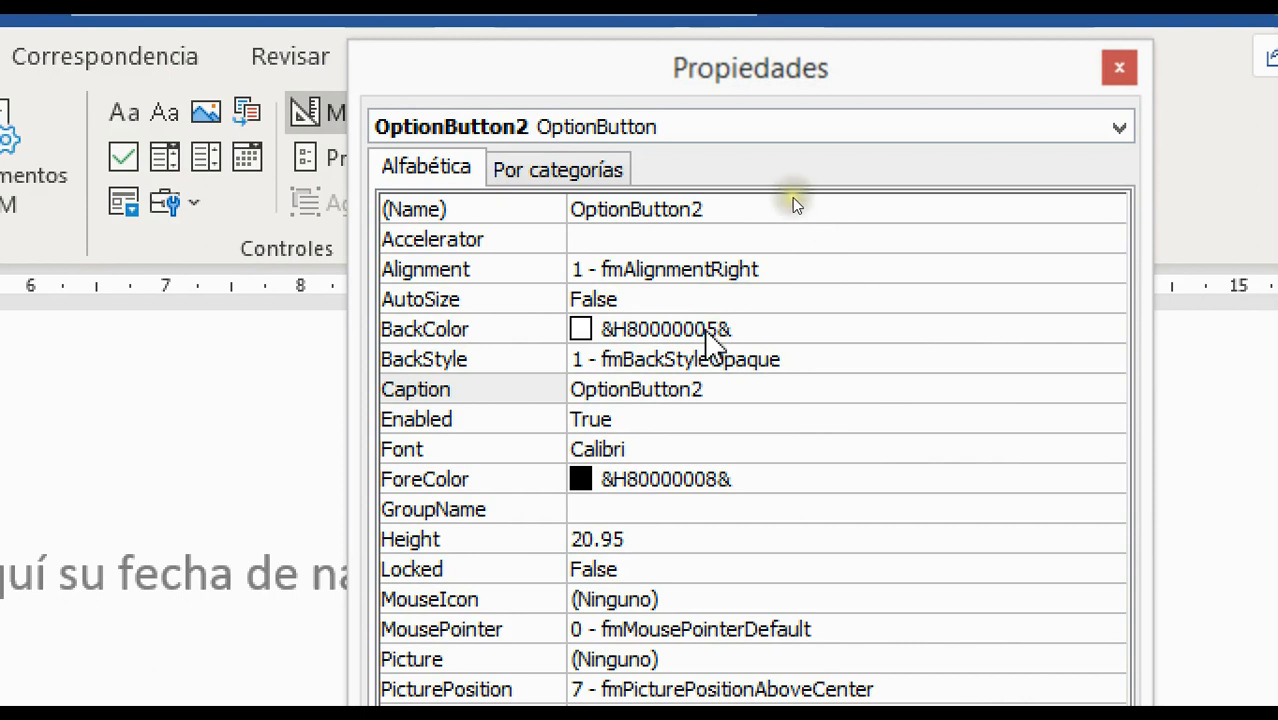
pyautogui.press('BackSpace')
pyautogui.press('BackSpace')
pyautogui.press('BackSpace')
pyautogui.press('BackSpace')
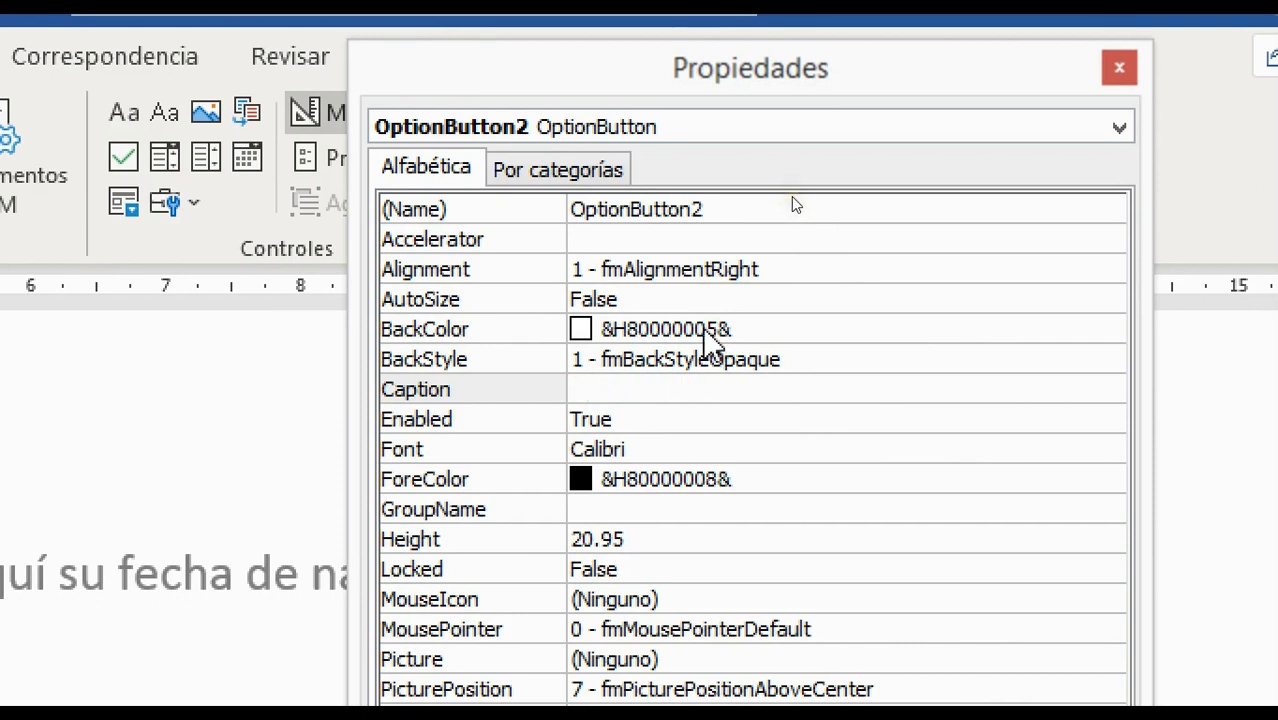
pyautogui.write('Masculino')
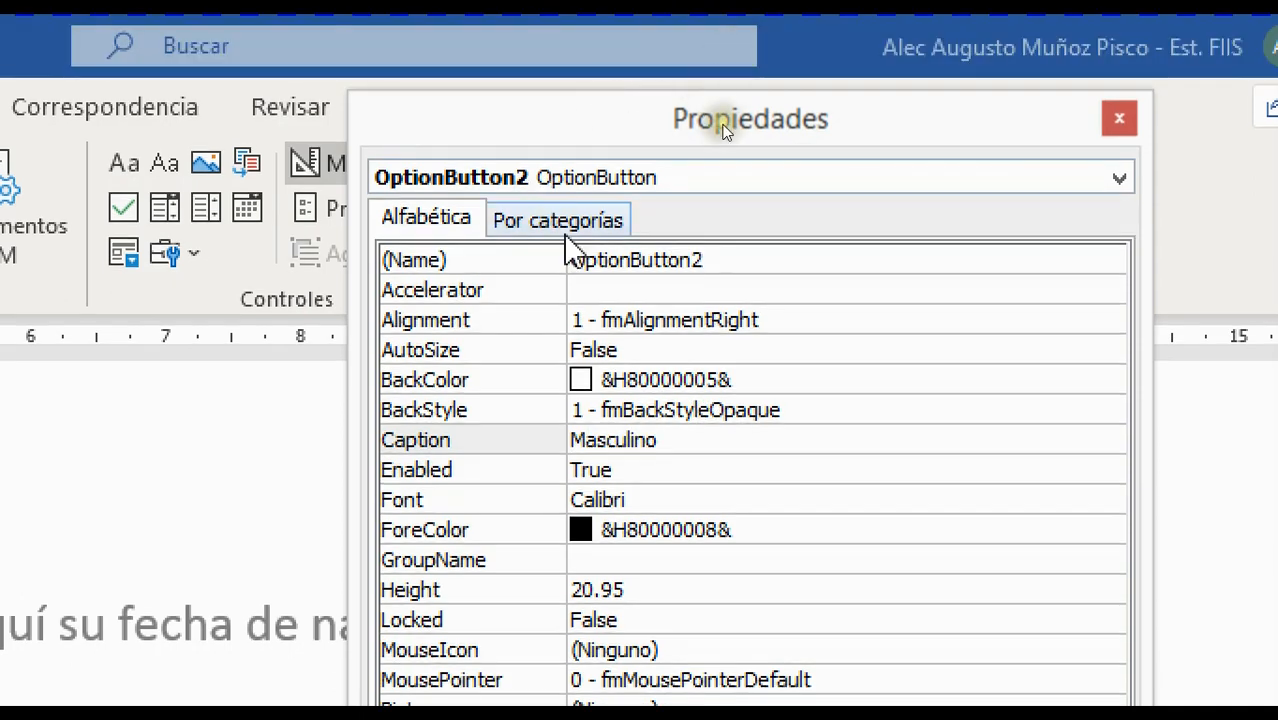
pyautogui.click(568, 222)
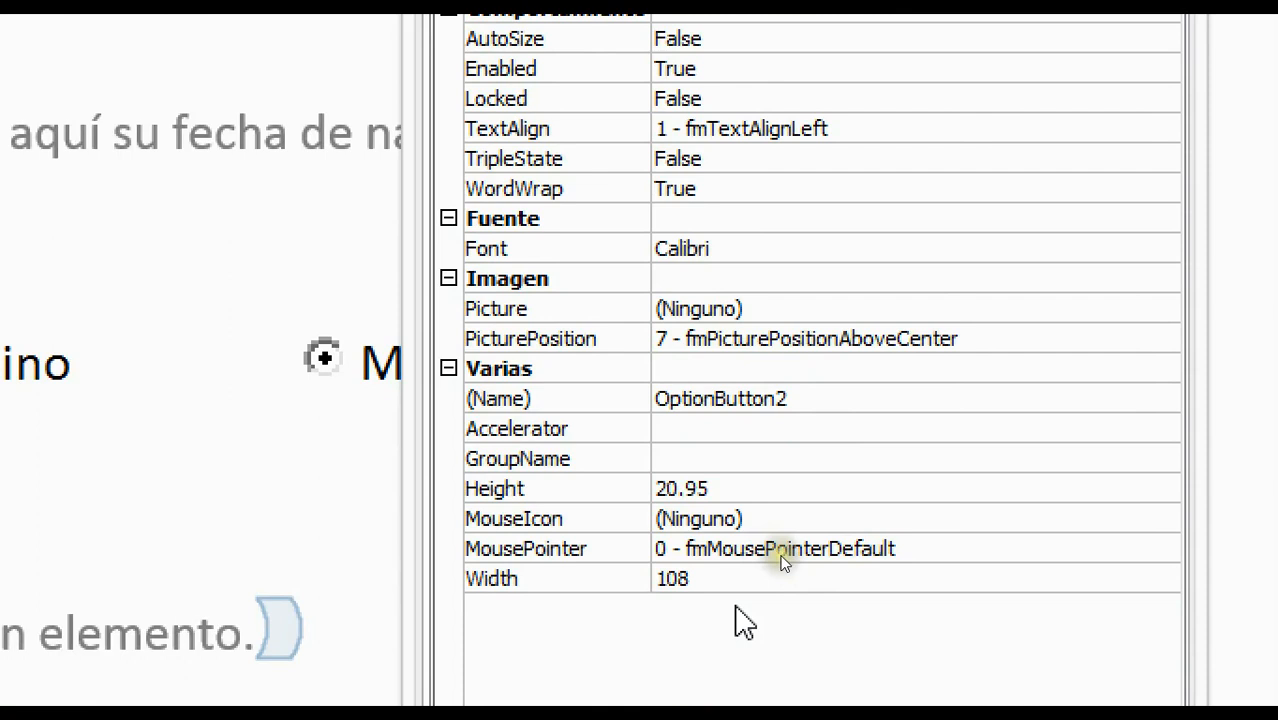
# Look over the button's Height and Width values, then close the Propiedades window
pyautogui.click(778, 494)
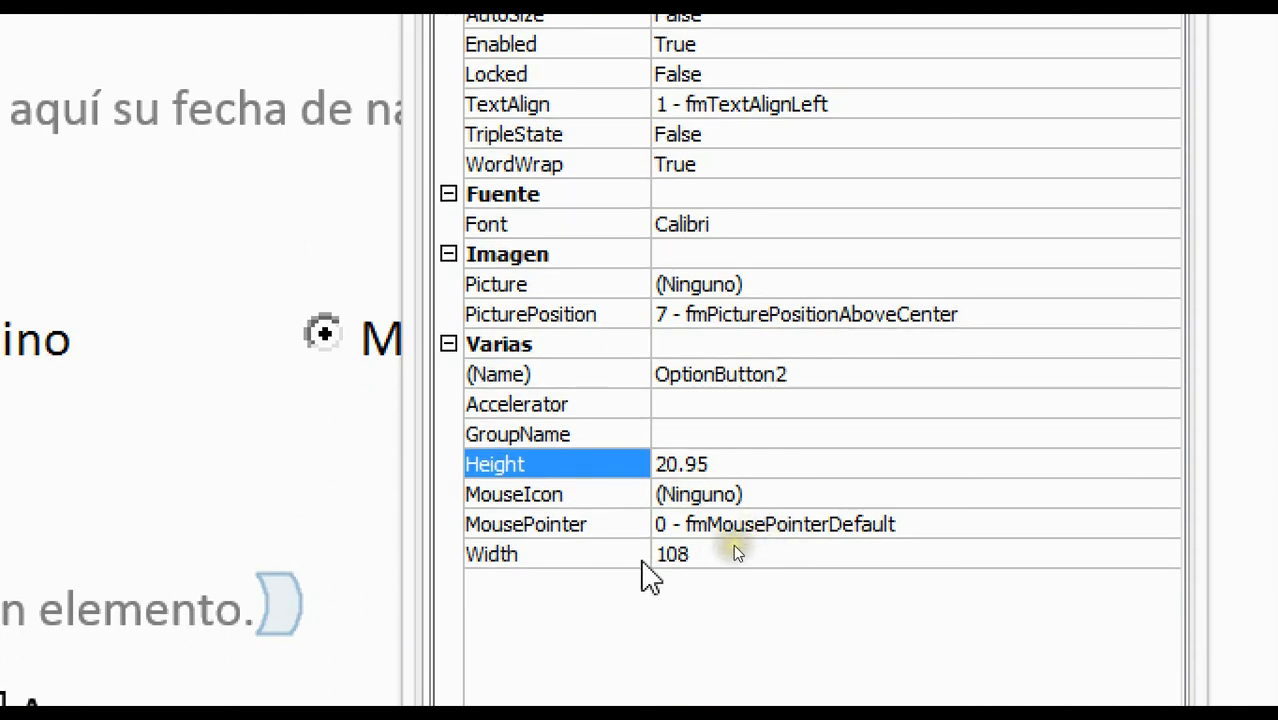
pyautogui.click(706, 560)
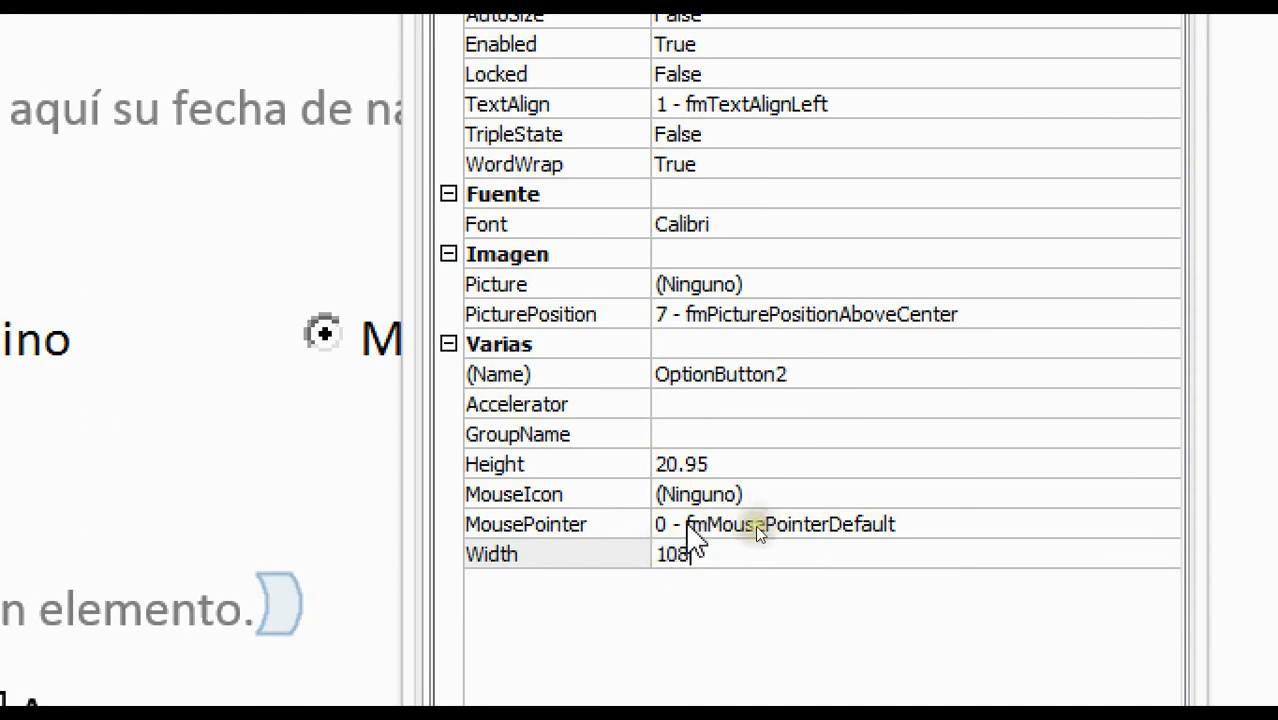
pyautogui.click(740, 466)
pyautogui.click(745, 466)
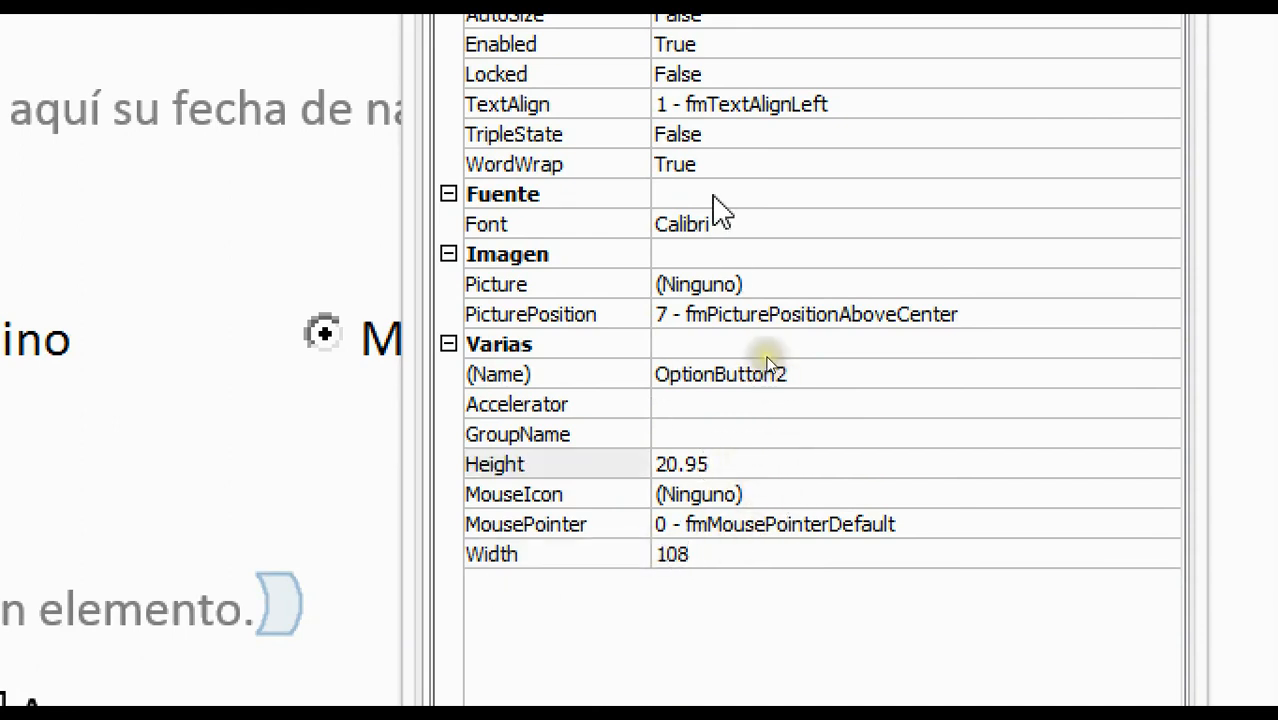
pyautogui.scroll(1, 730, 240)
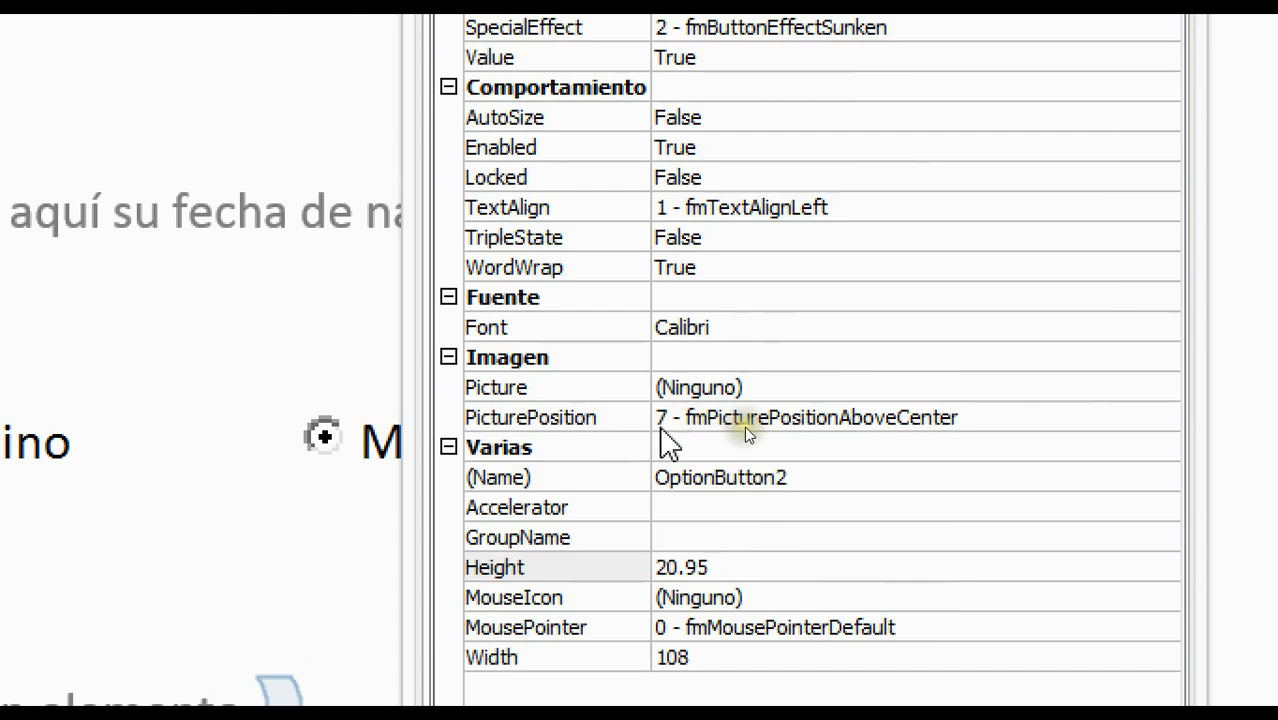
pyautogui.scroll(5, 738, 249)
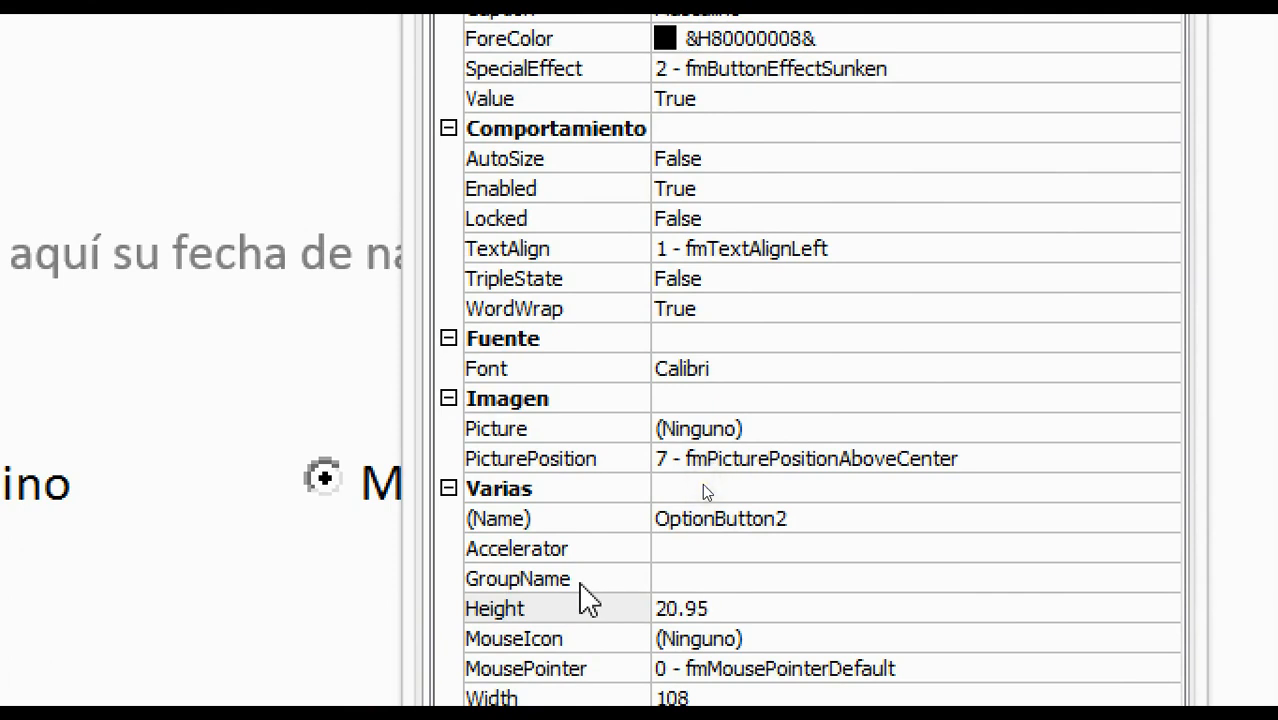
pyautogui.click(577, 583)
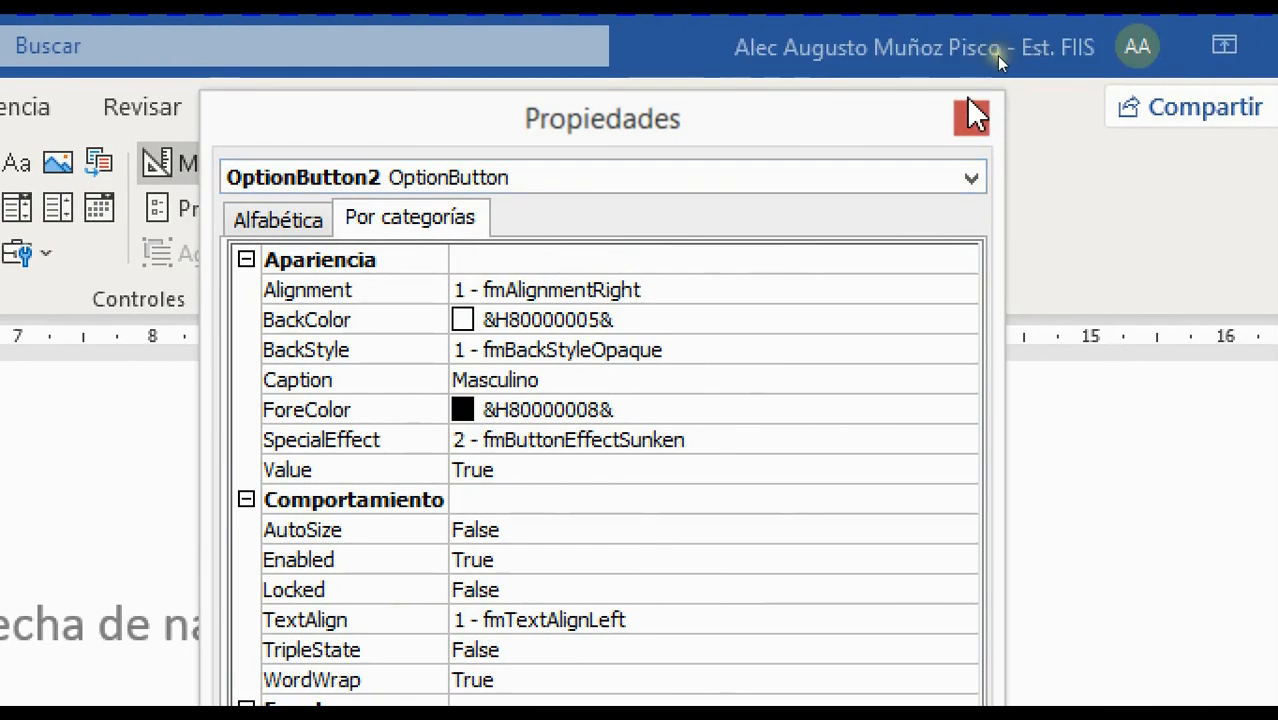
pyautogui.click(970, 120)
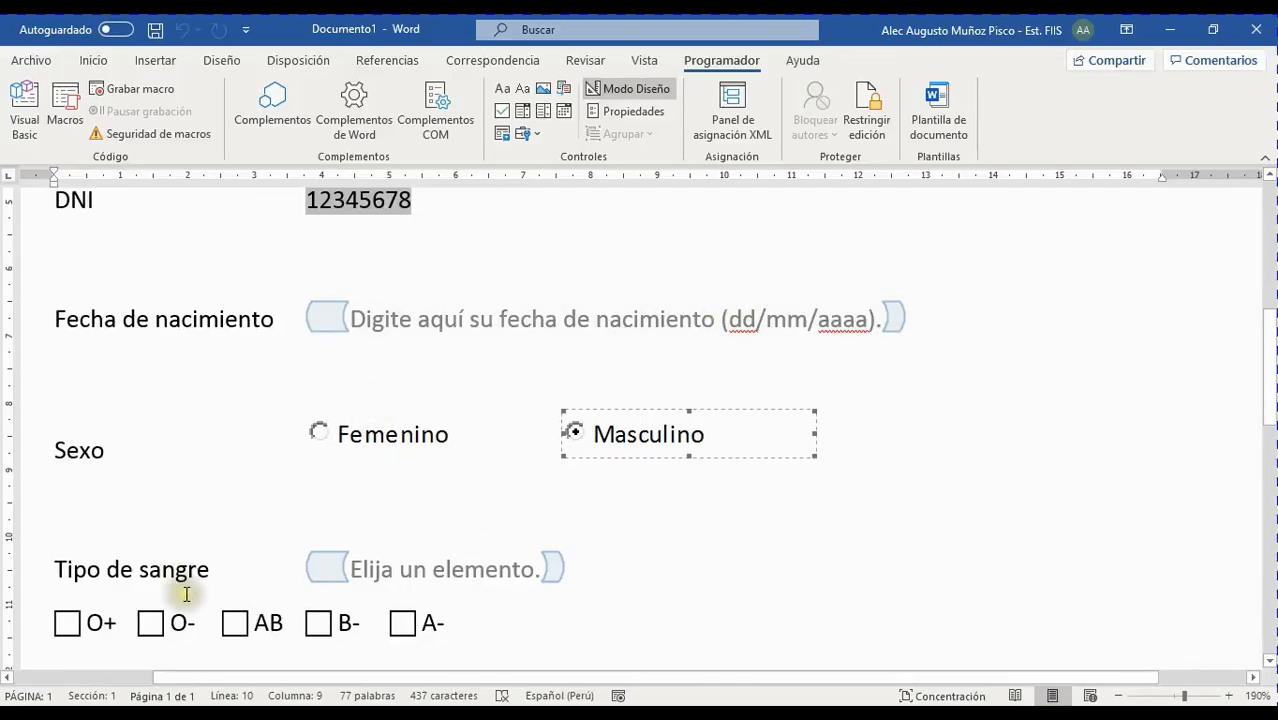
pyautogui.scroll(-3, 440, 560)
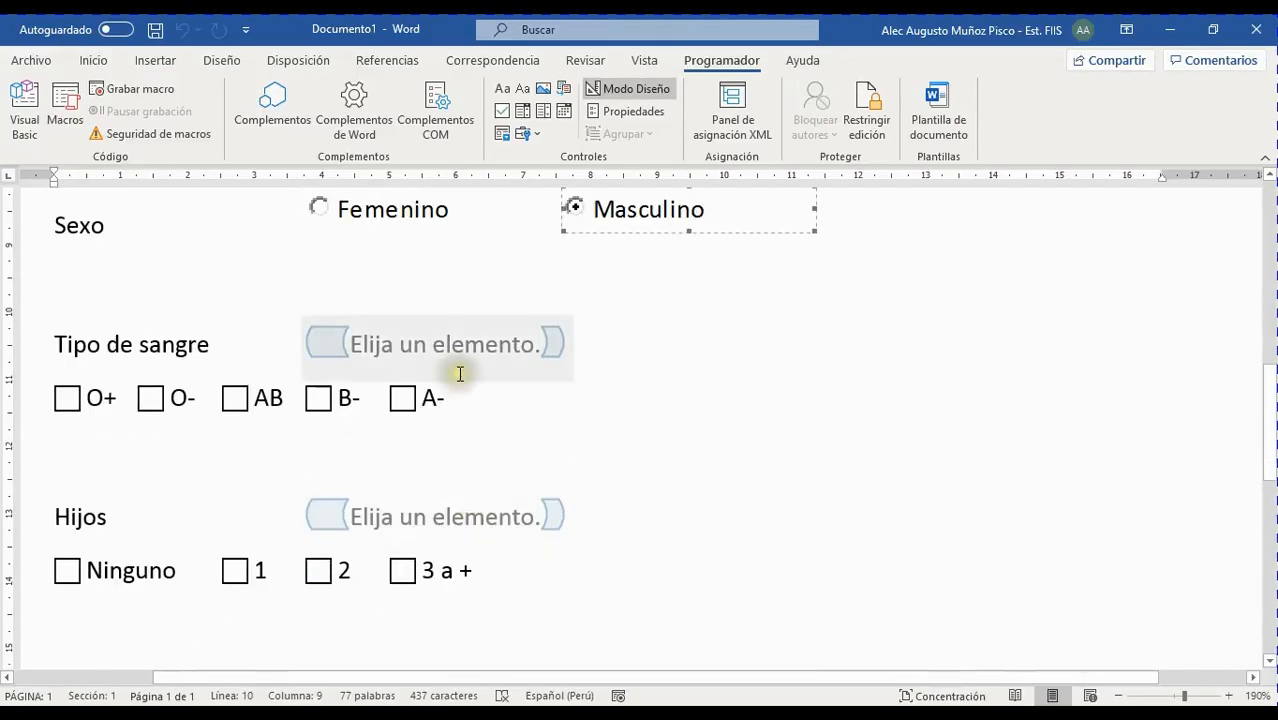
pyautogui.click(547, 343)
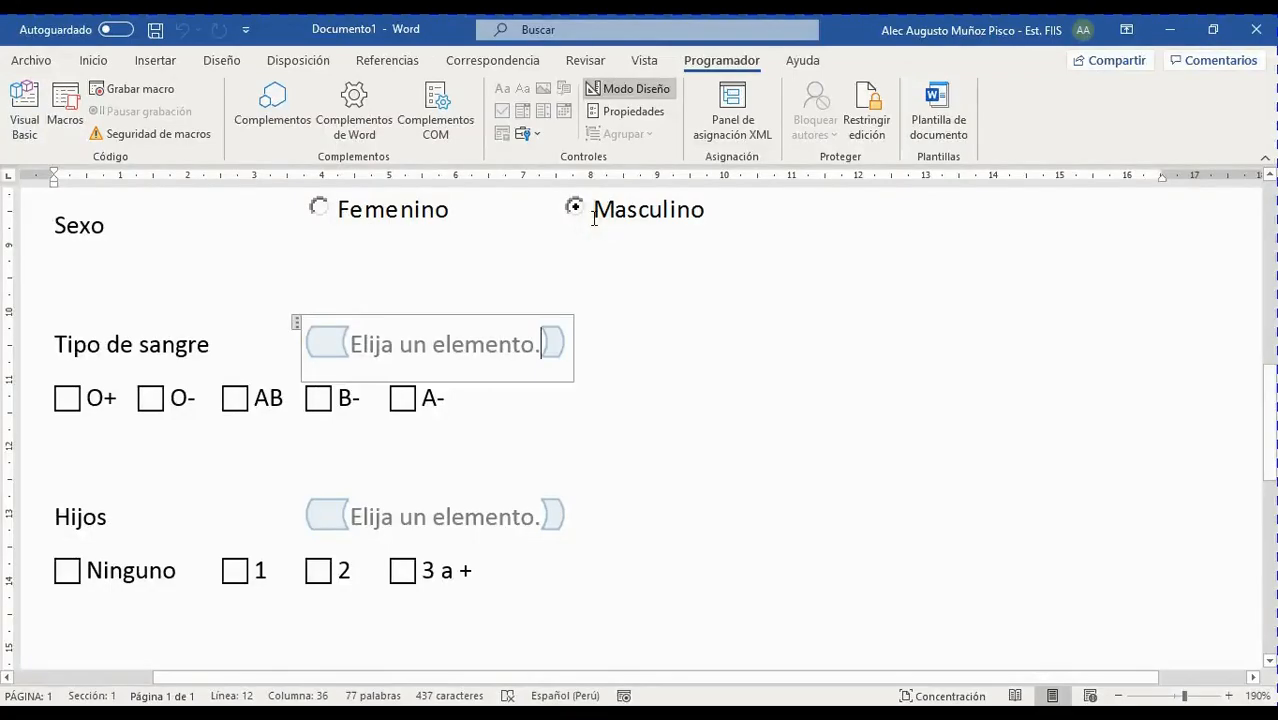
pyautogui.click(510, 336)
# Make the Tipo de sangre dropdown undeletable and start adding an O+ choice to its list
pyautogui.click(609, 117)
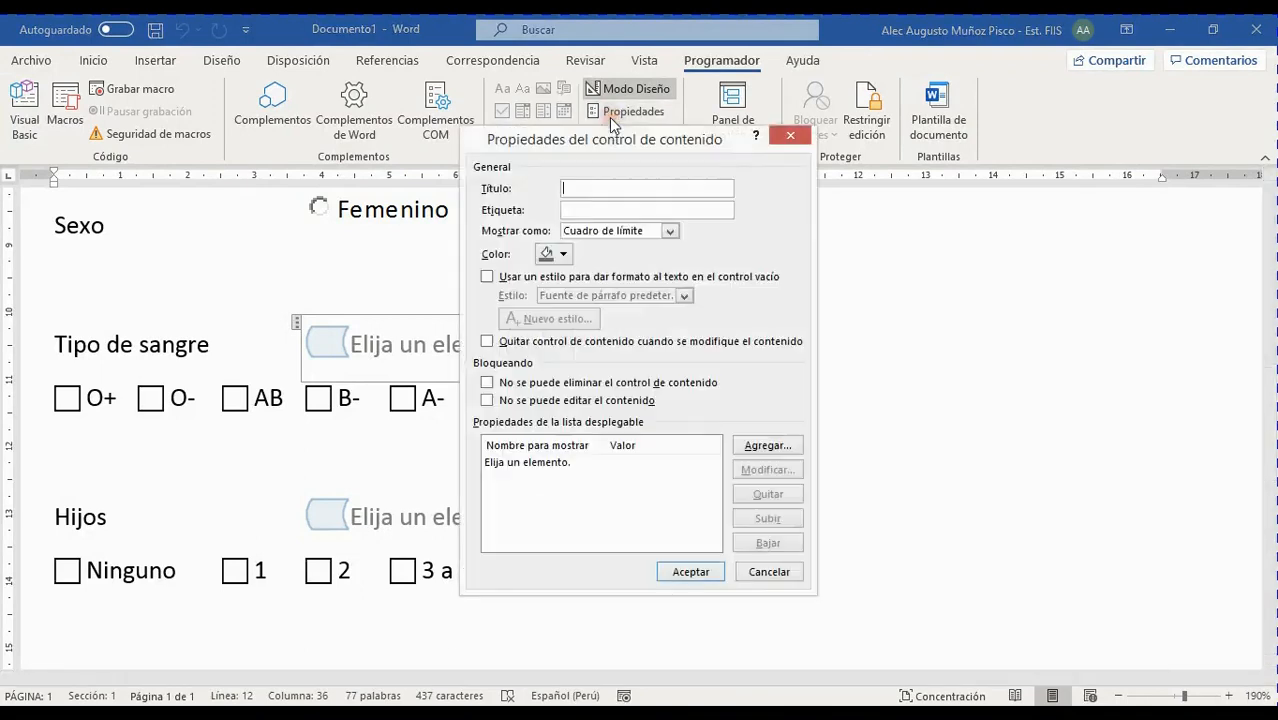
pyautogui.moveTo(622, 140); pyautogui.dragTo(965, 73)
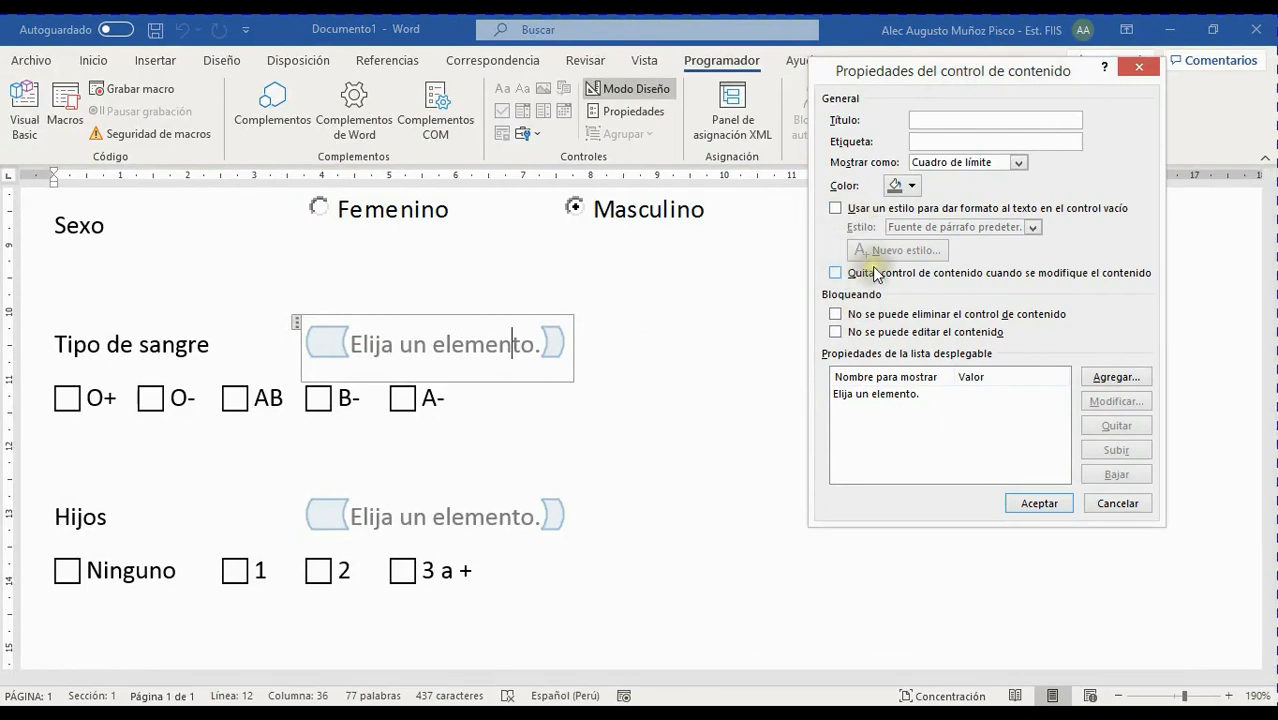
pyautogui.click(835, 314)
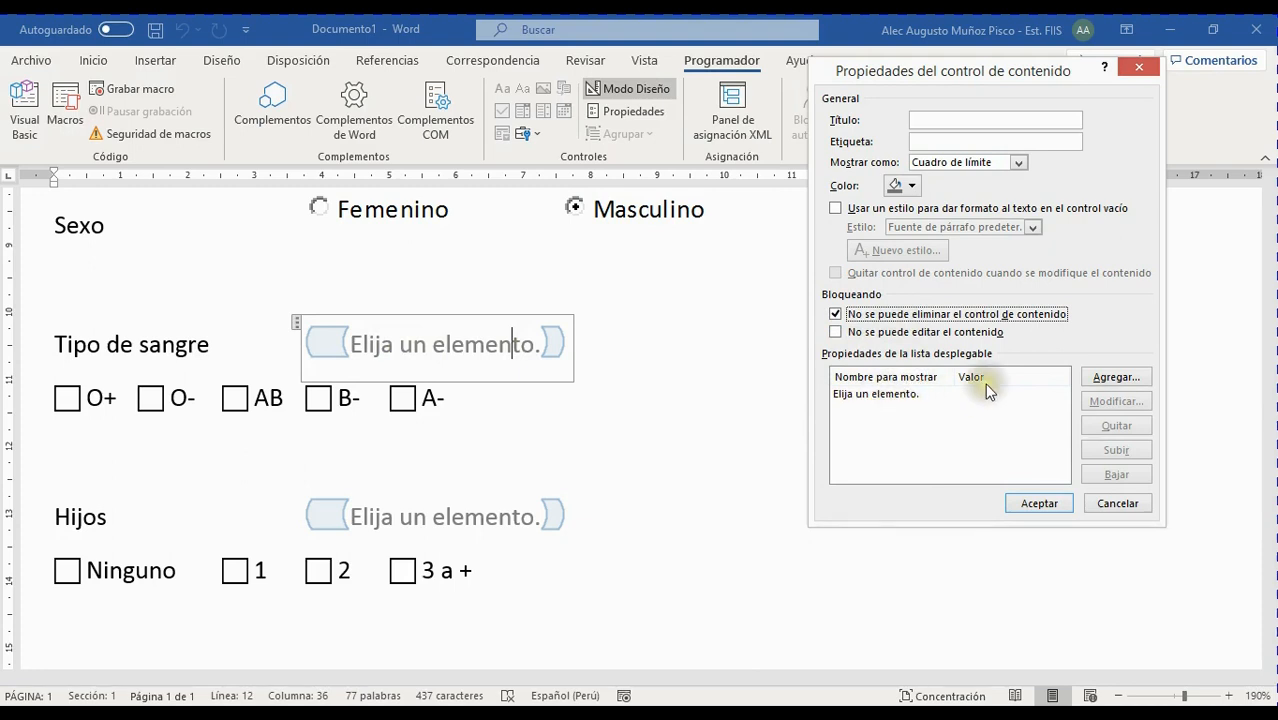
pyautogui.click(918, 395)
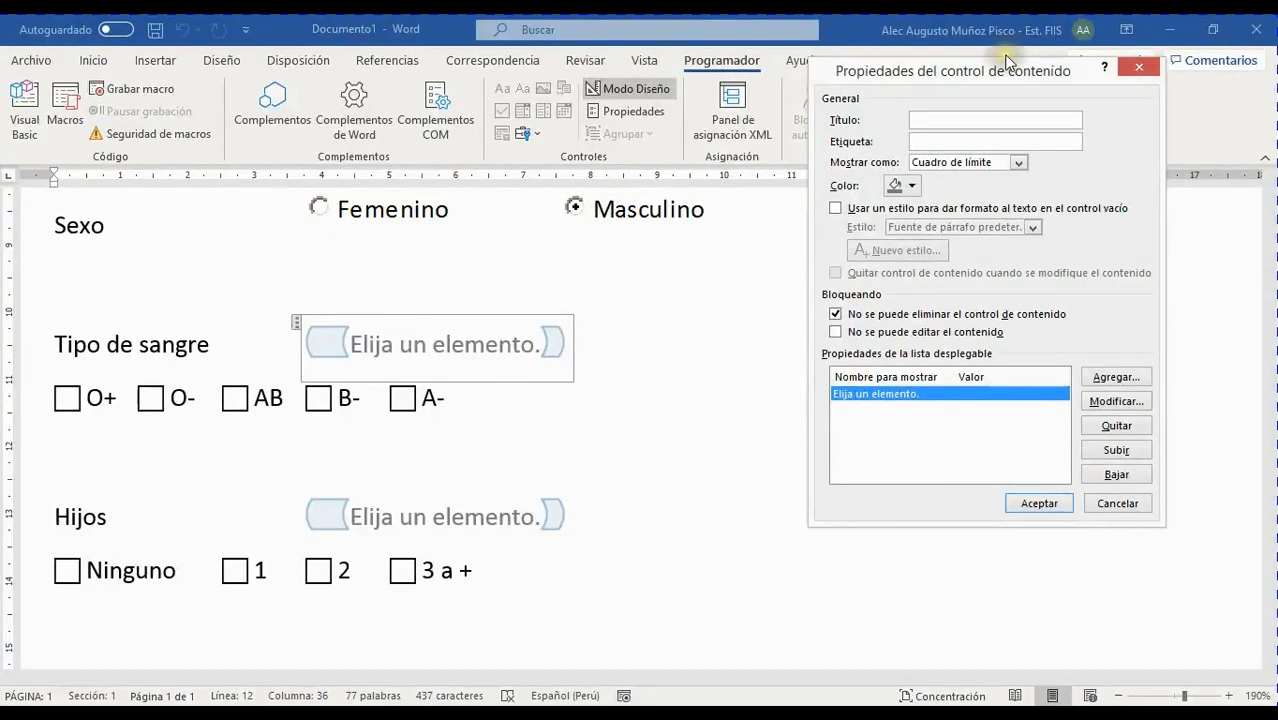
pyautogui.moveTo(1008, 62); pyautogui.dragTo(648, 46)
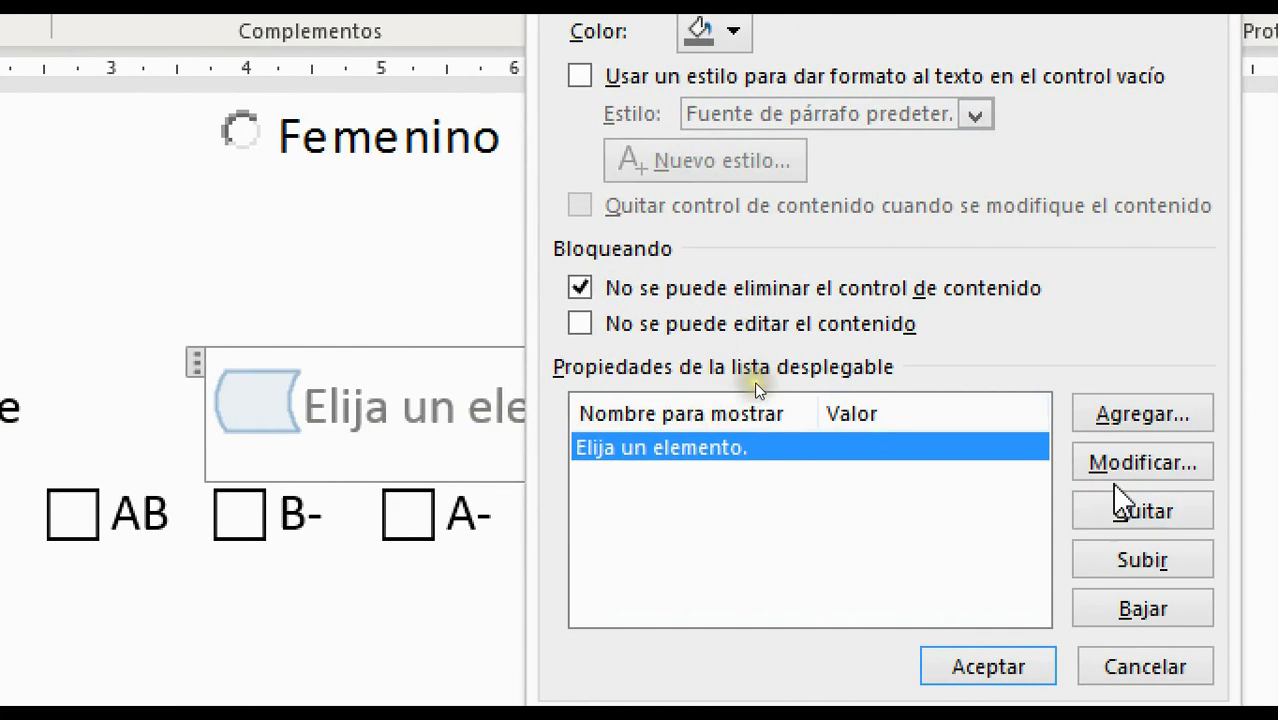
pyautogui.click(1170, 428)
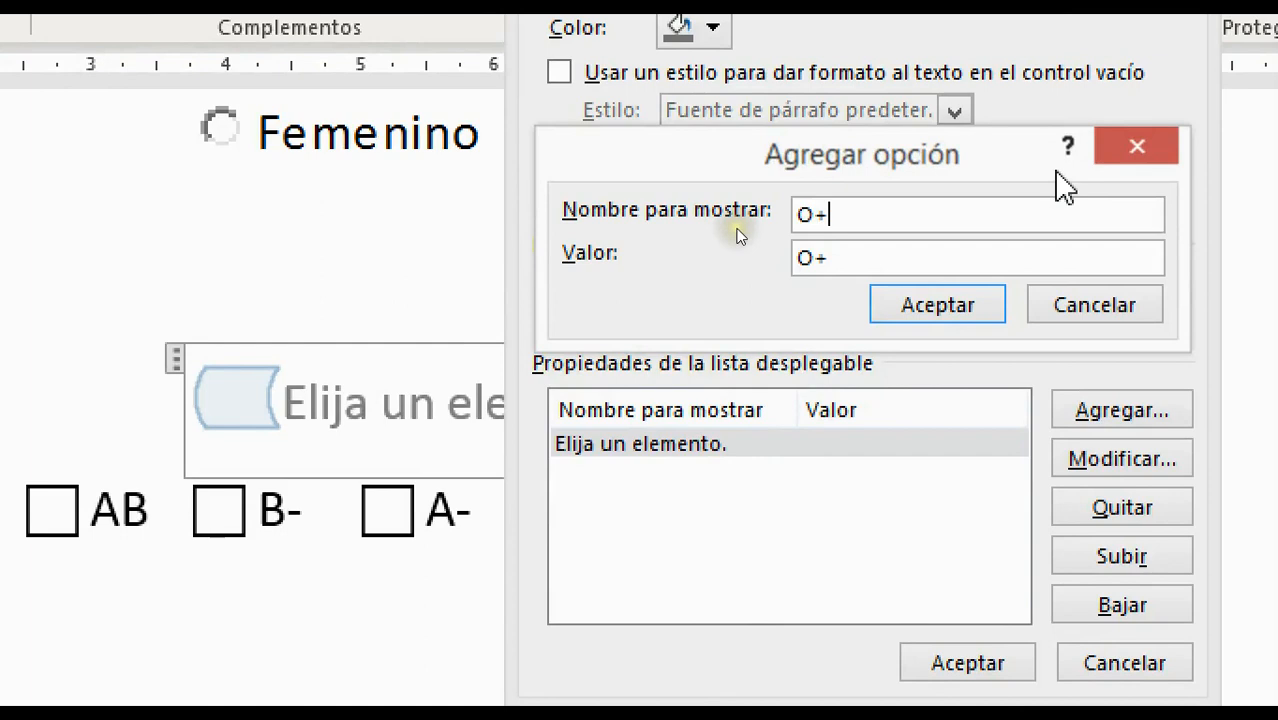
# Confirm O+ and add A+ and AB as blood-type dropdown choices
pyautogui.click(955, 312)
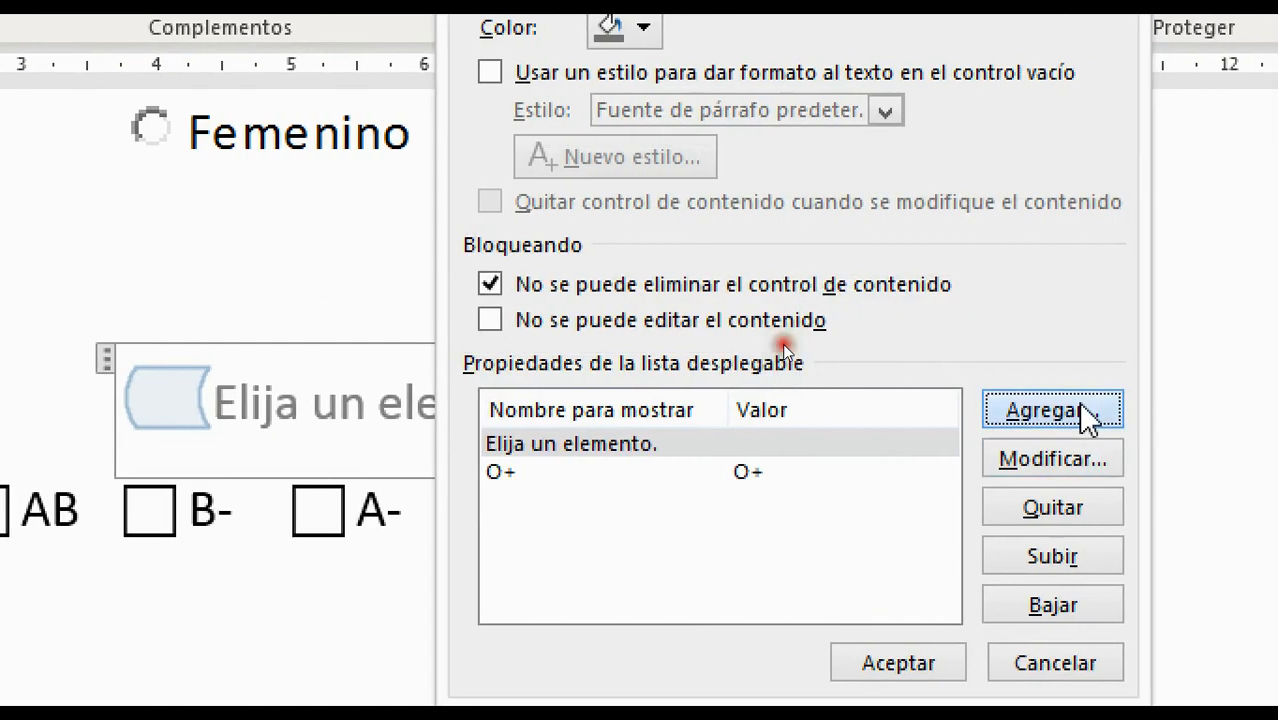
pyautogui.click(1083, 412)
pyautogui.write('A')
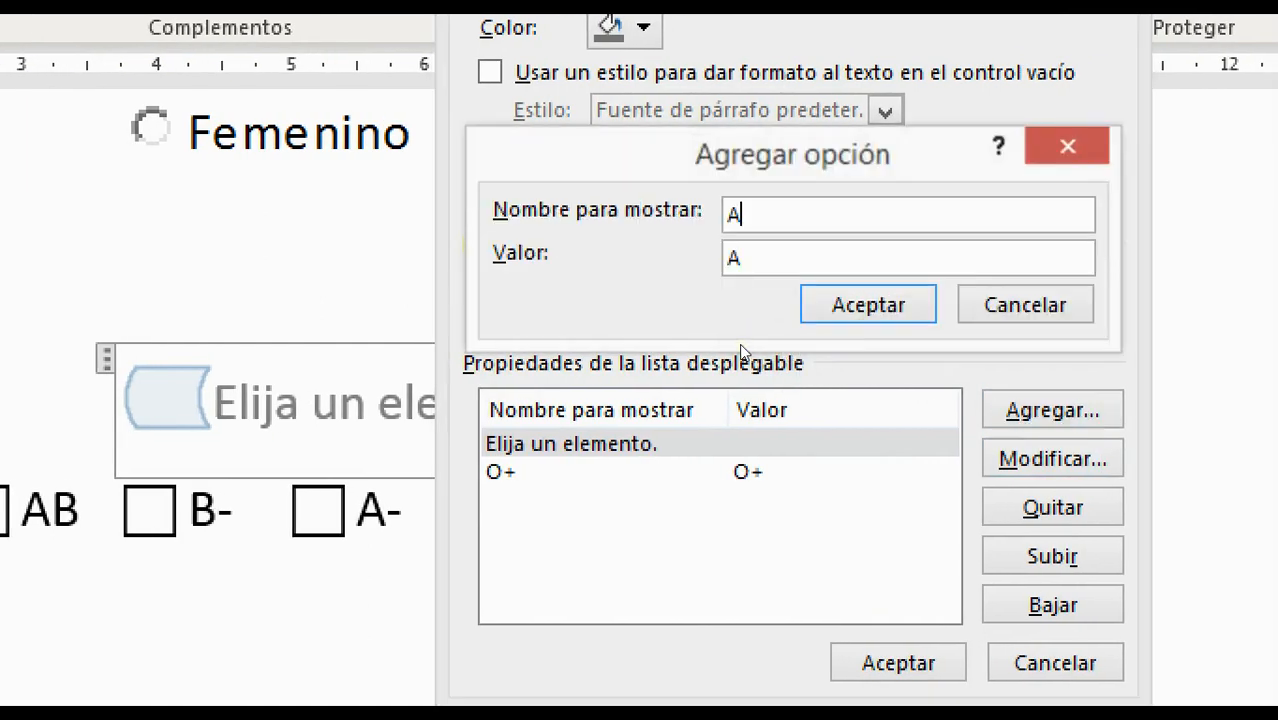
pyautogui.write('+')
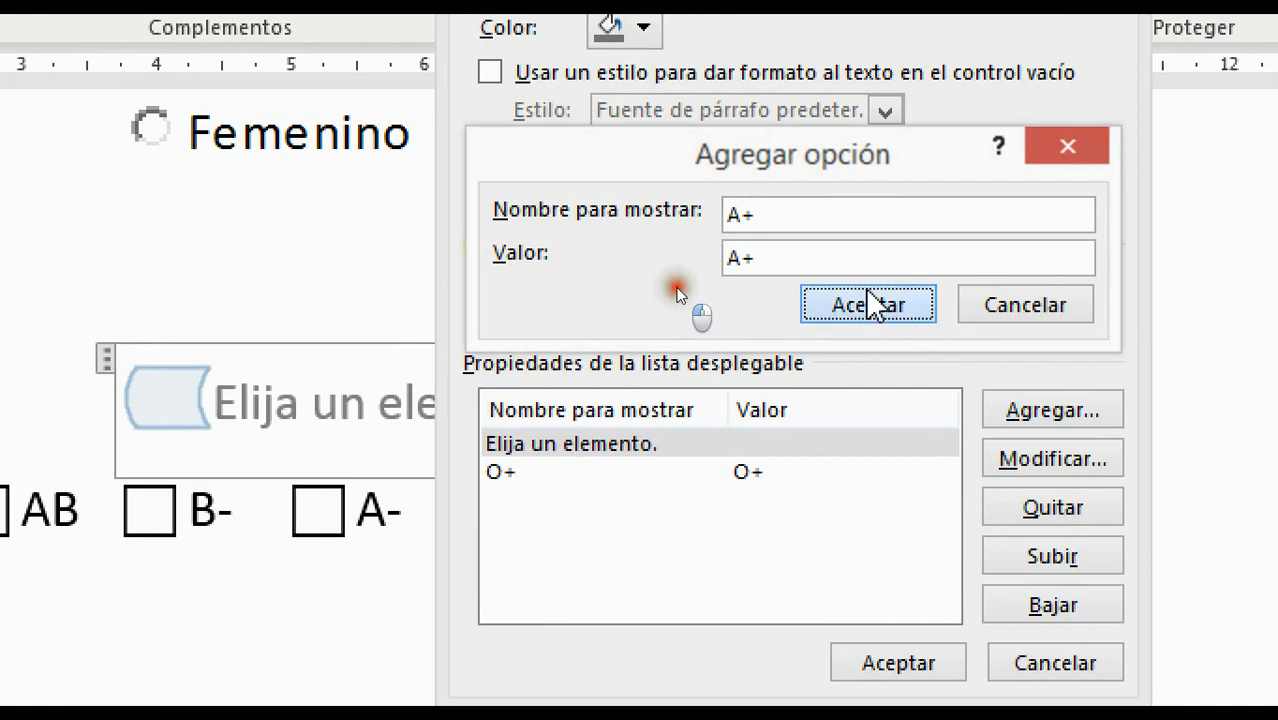
pyautogui.click(868, 304)
pyautogui.click(1048, 412)
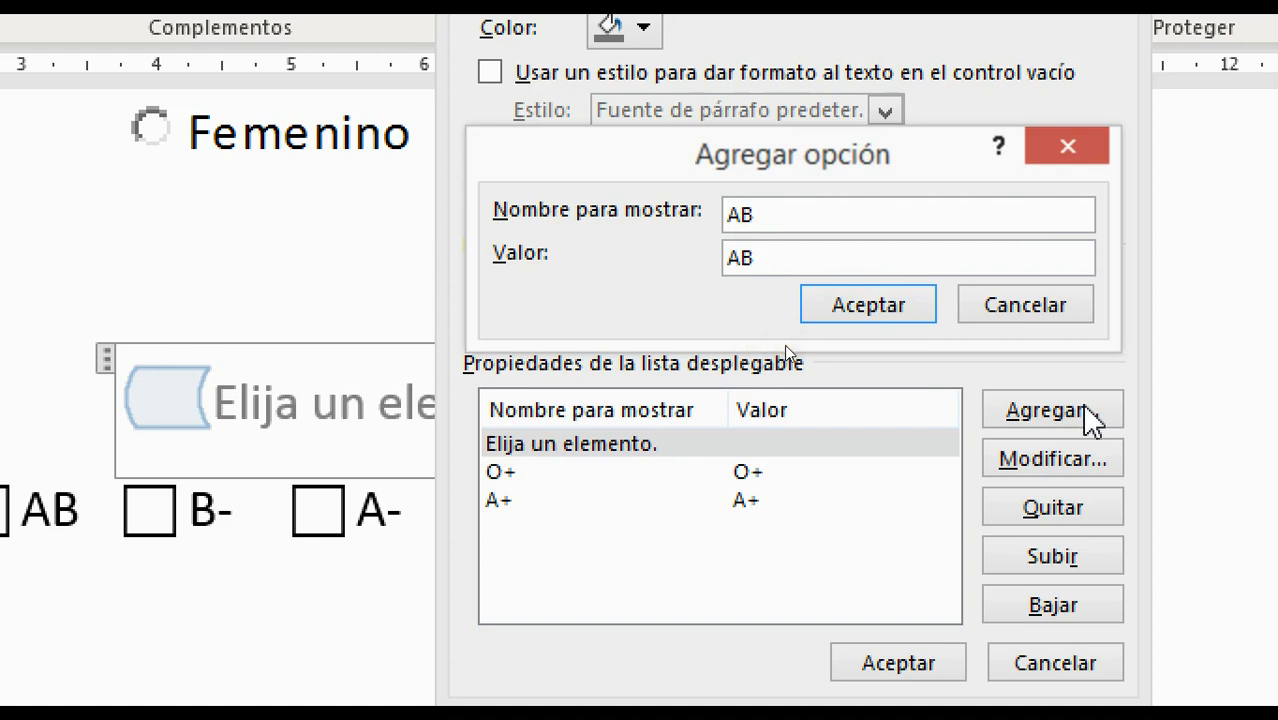
pyautogui.click(870, 308)
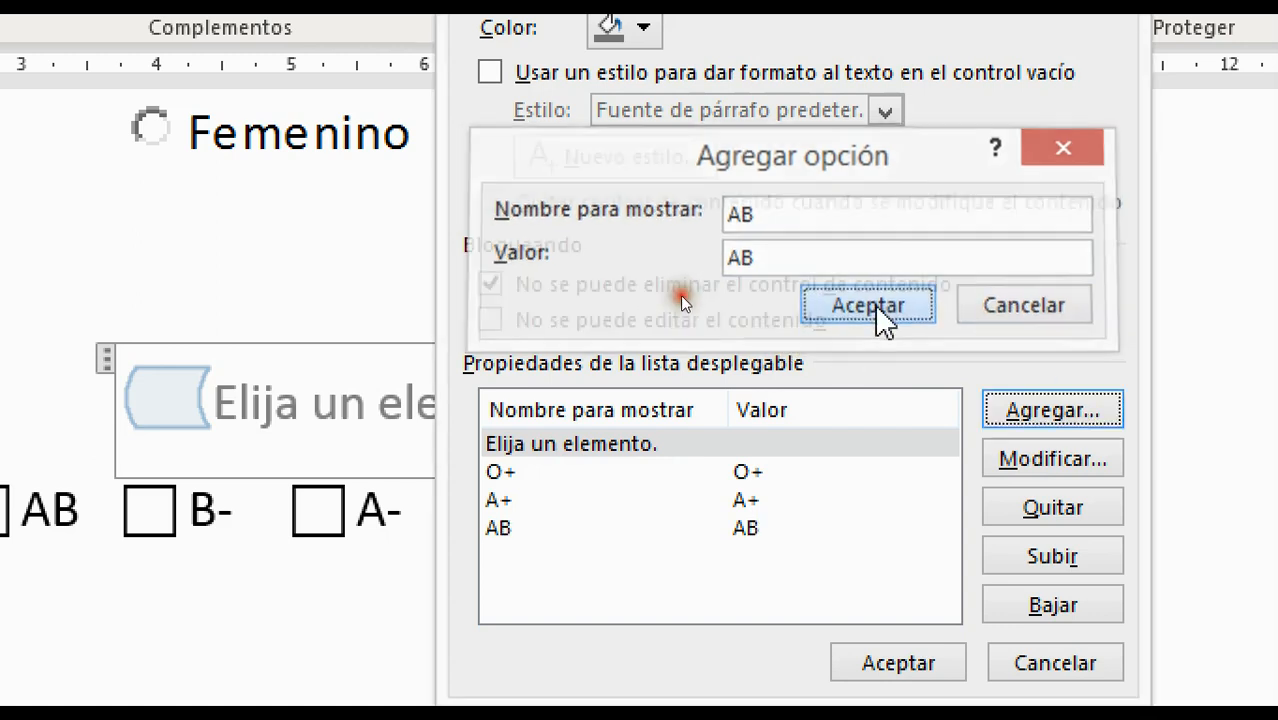
# Add O- and A- as further blood-type choices
pyautogui.click(1092, 404)
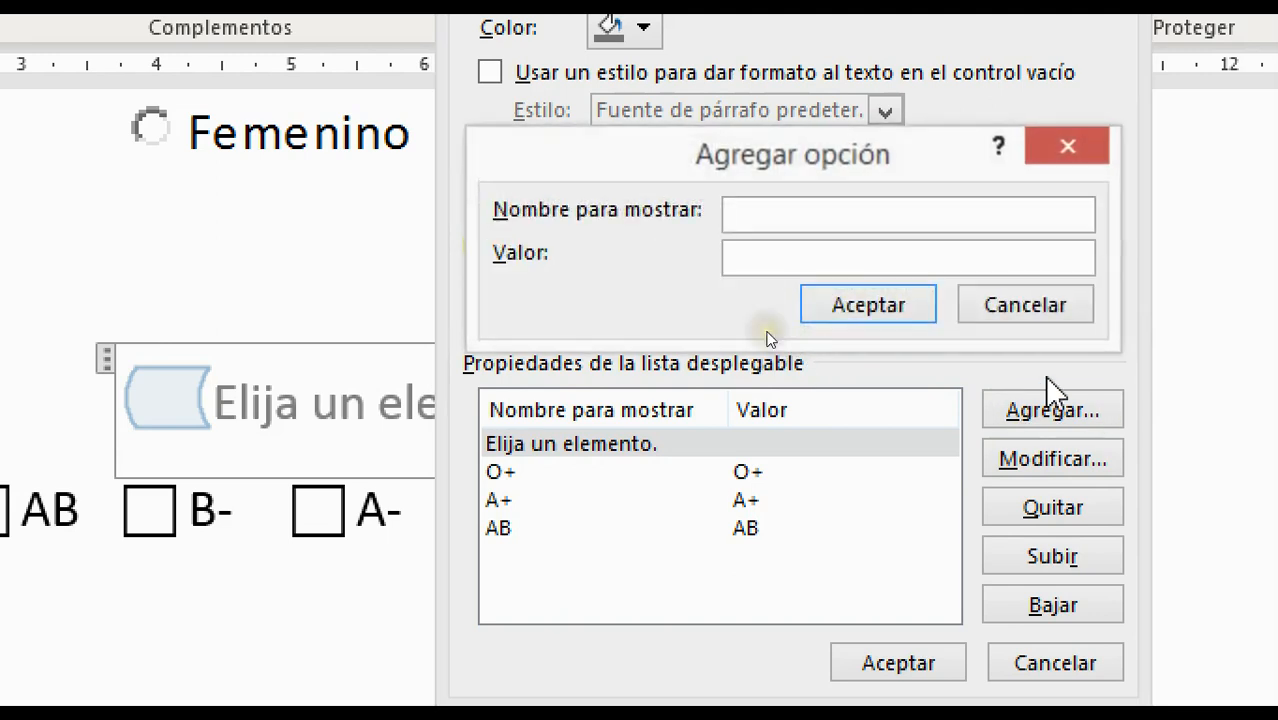
pyautogui.write('O-')
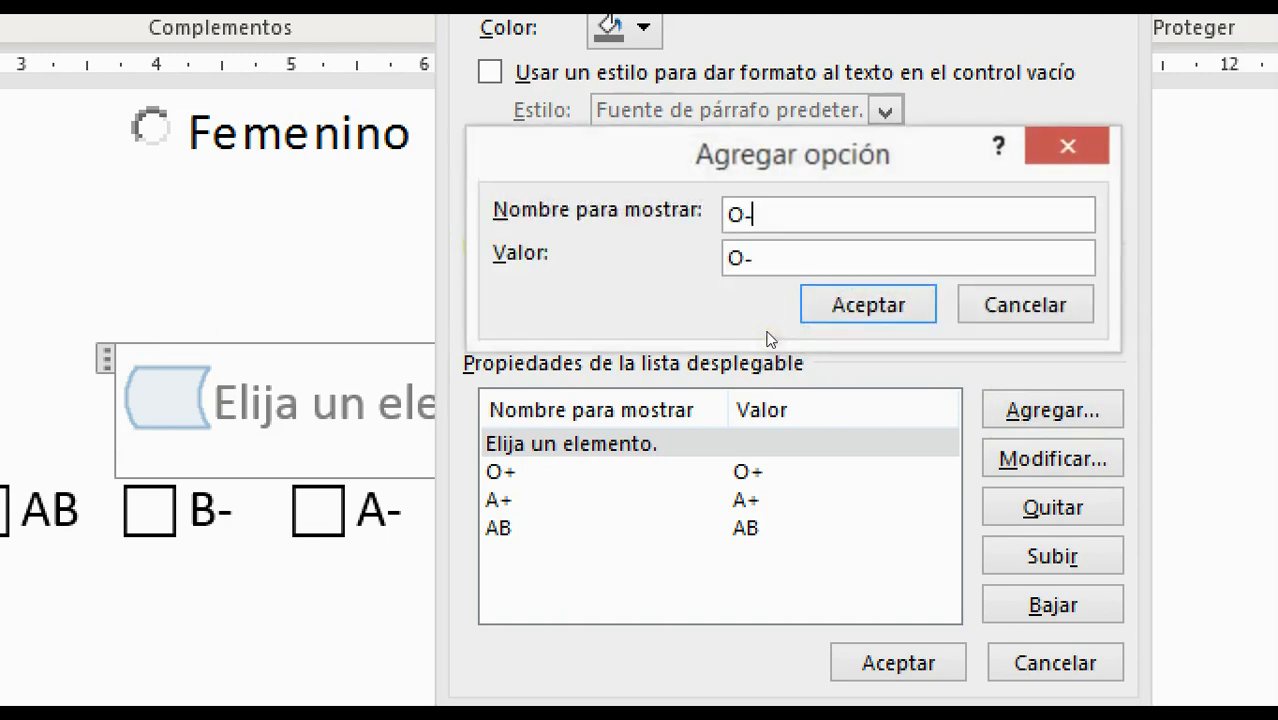
pyautogui.click(868, 312)
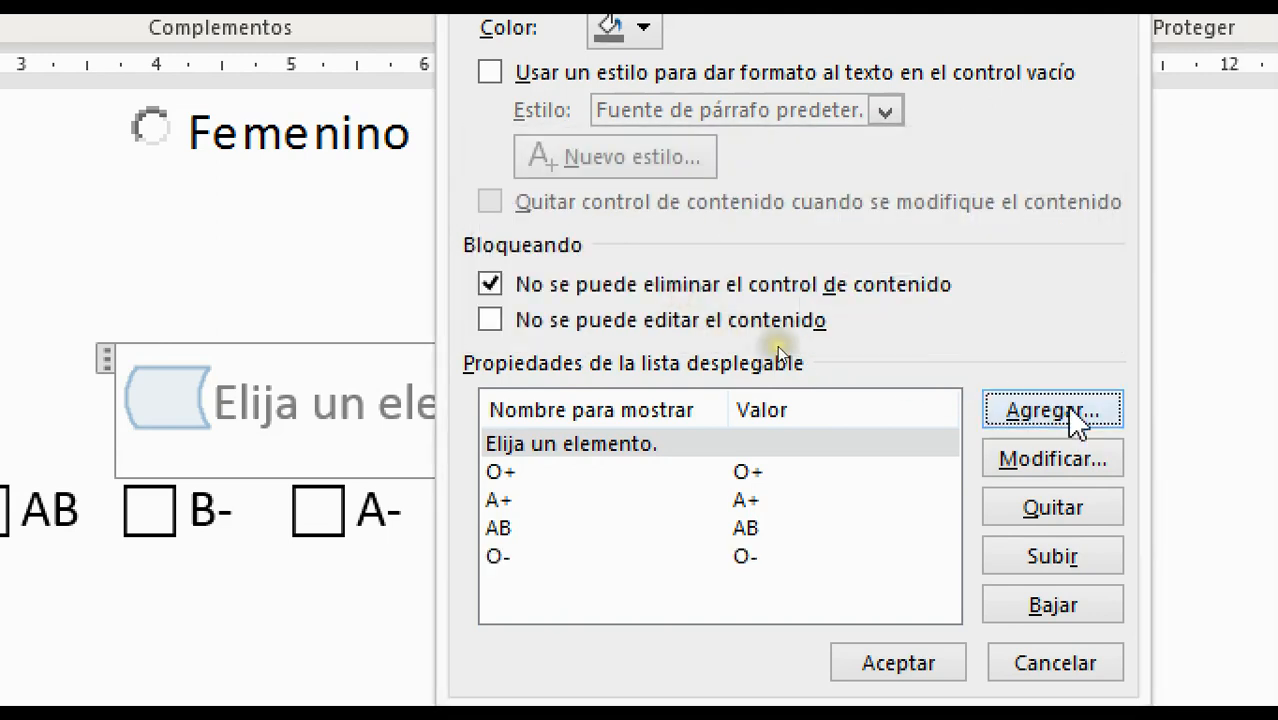
pyautogui.click(1068, 407)
pyautogui.write('A')
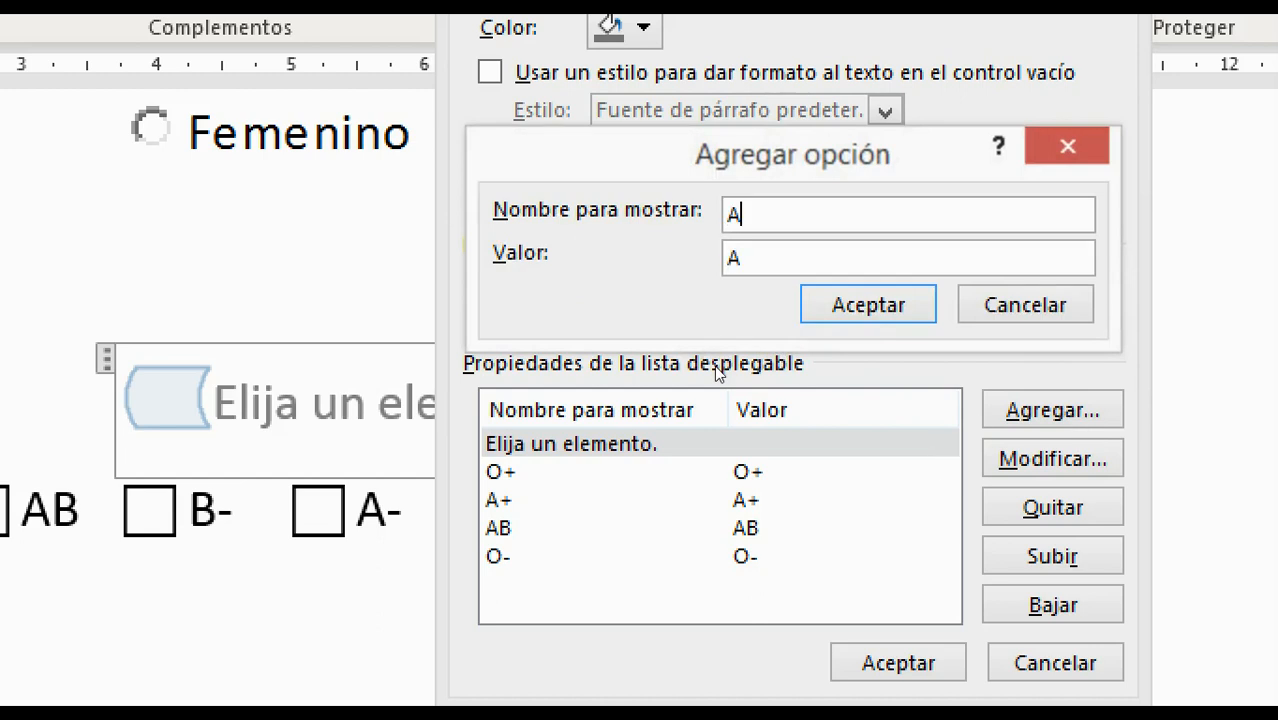
pyautogui.write('-')
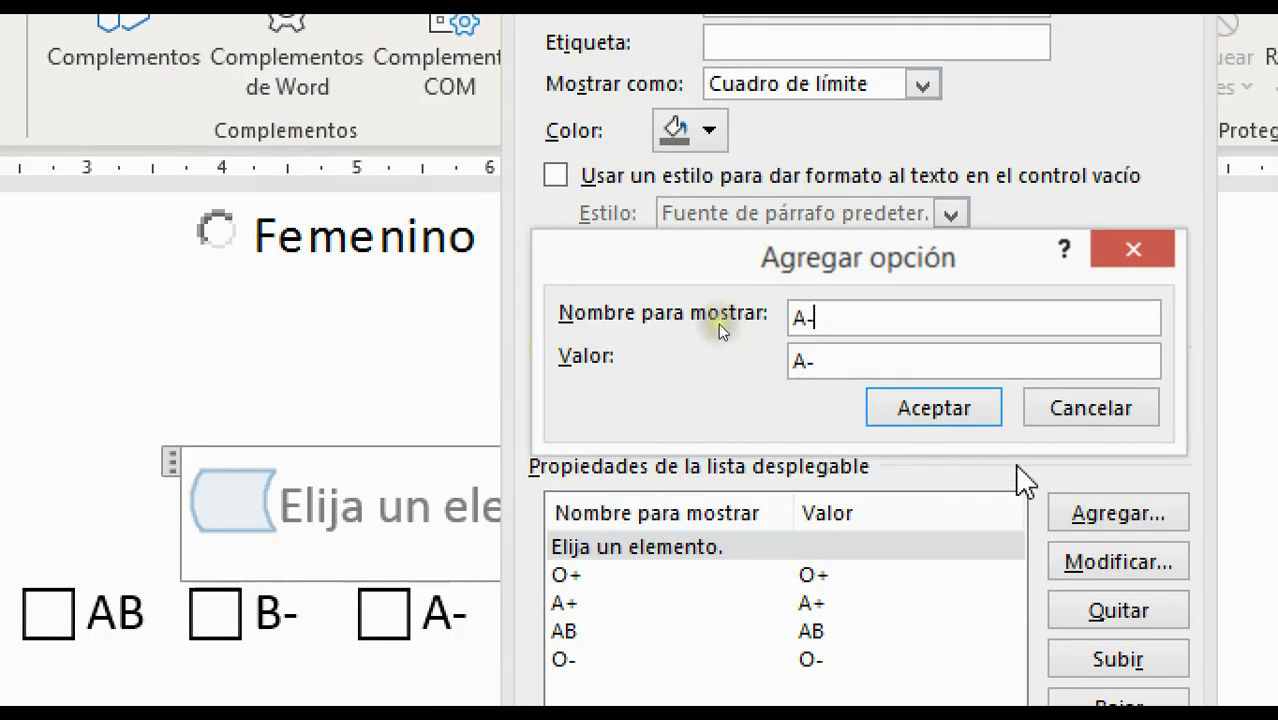
pyautogui.click(902, 305)
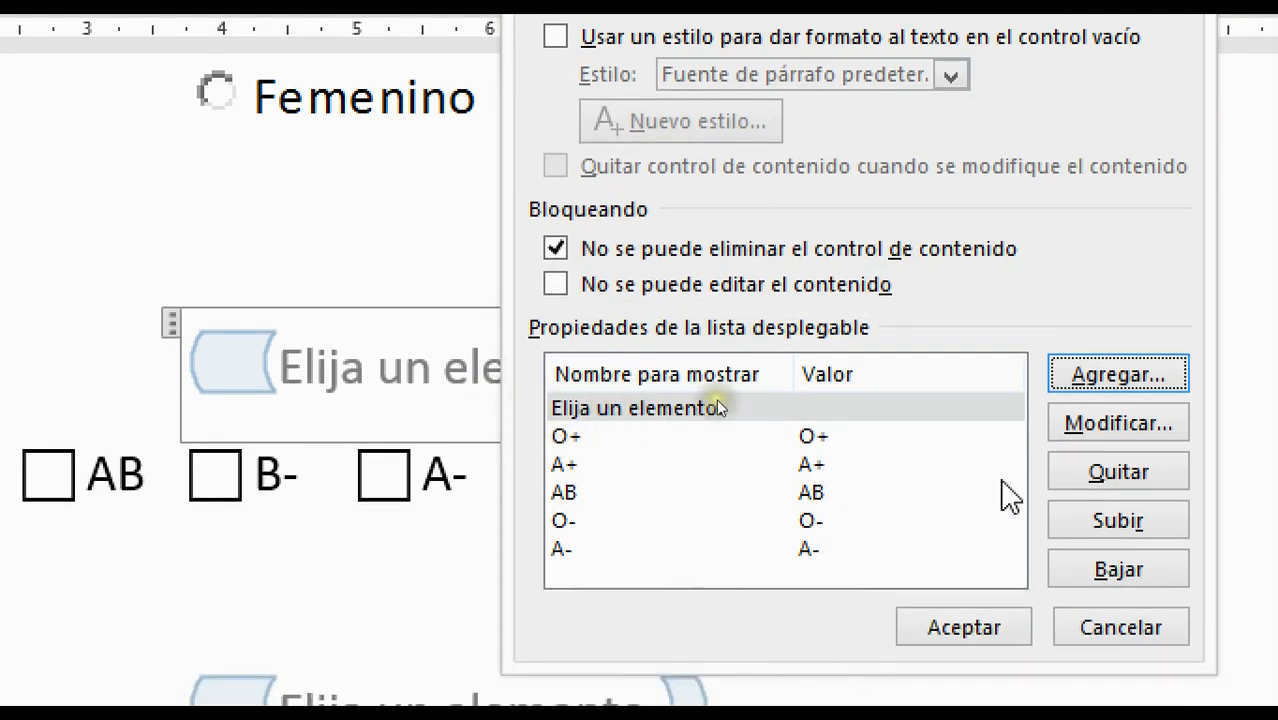
# Discard the extra empty choice and open the AB entry in Modificar opción
pyautogui.click(1083, 376)
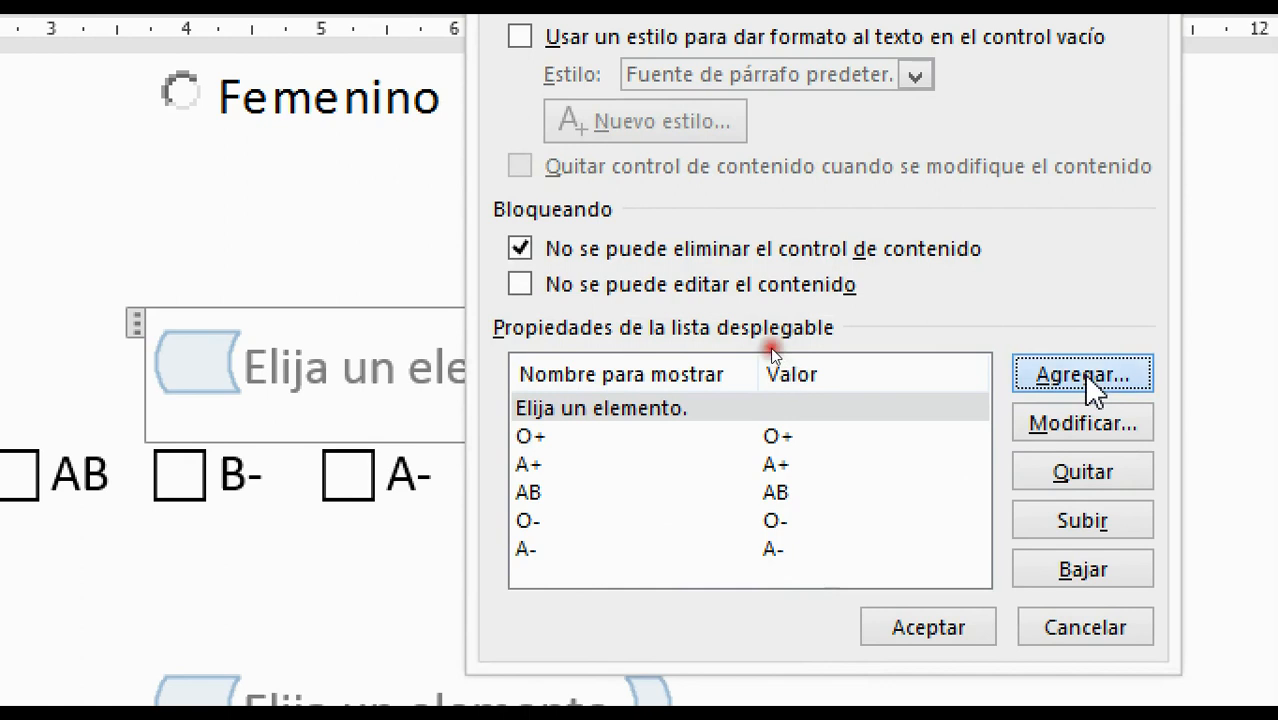
pyautogui.click(1097, 112)
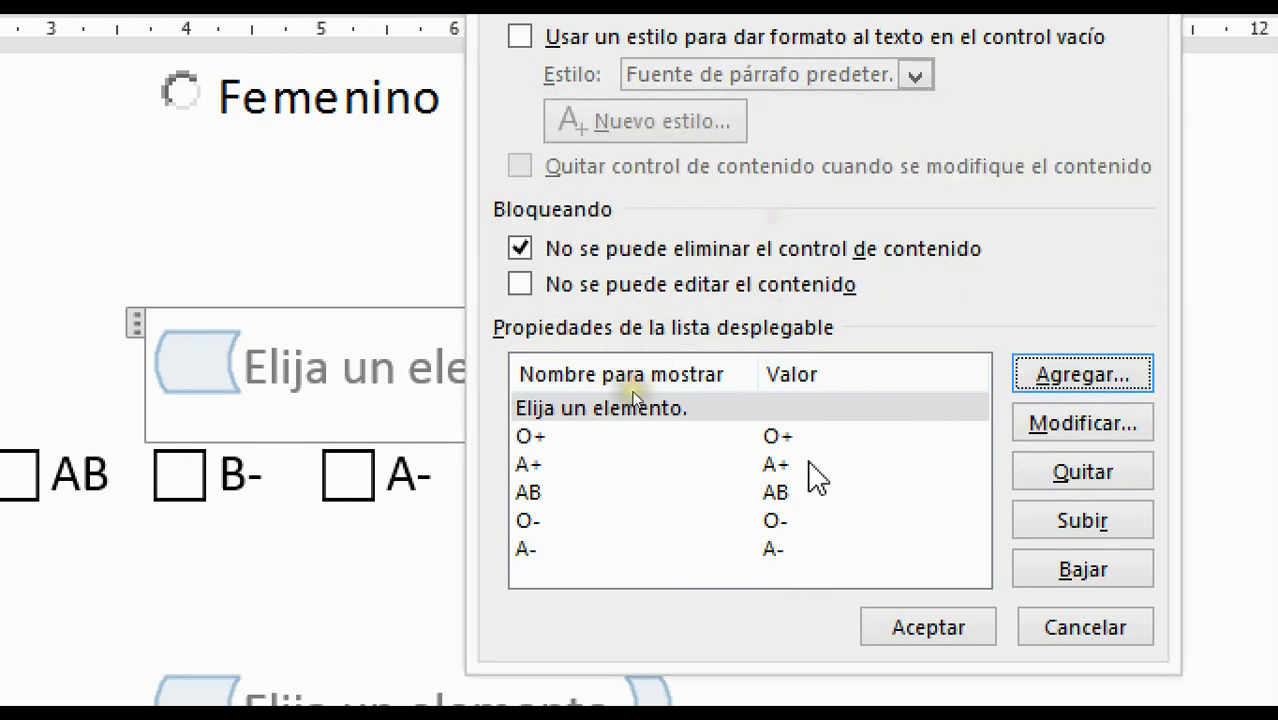
pyautogui.click(800, 500)
pyautogui.click(1078, 430)
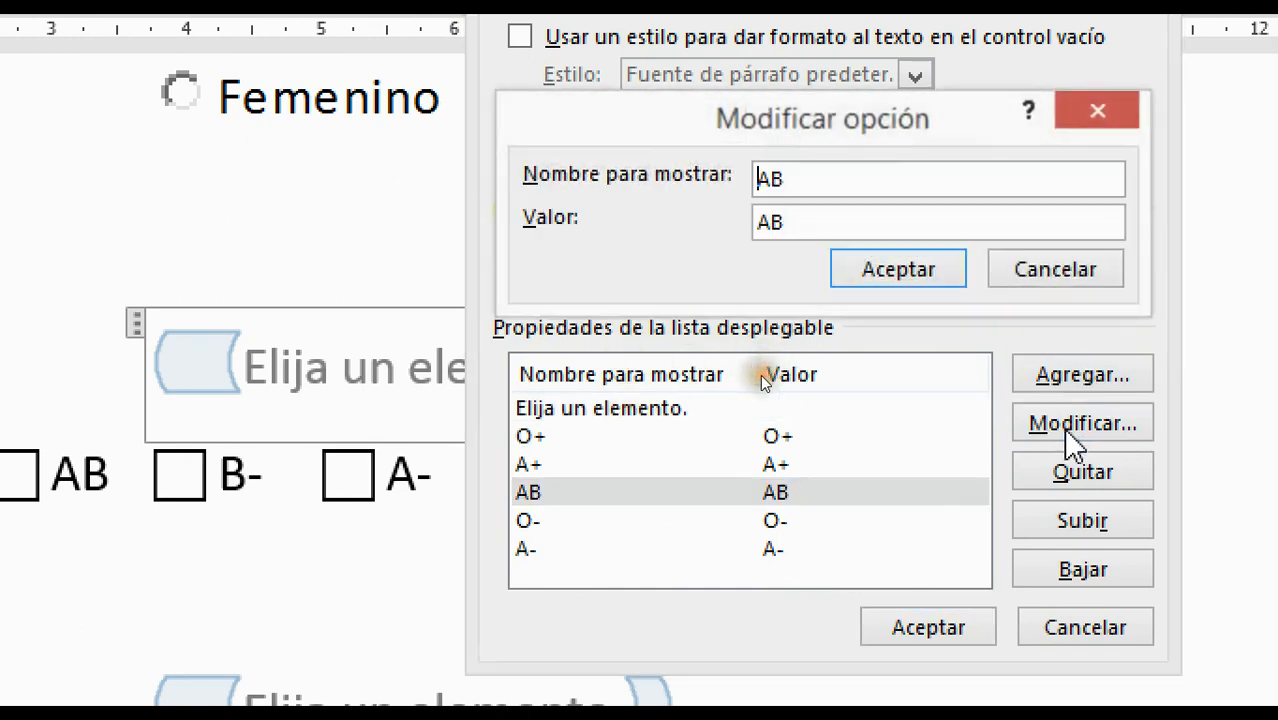
# Cancel the AB edit and move O- up to sit directly below O+
pyautogui.click(1078, 271)
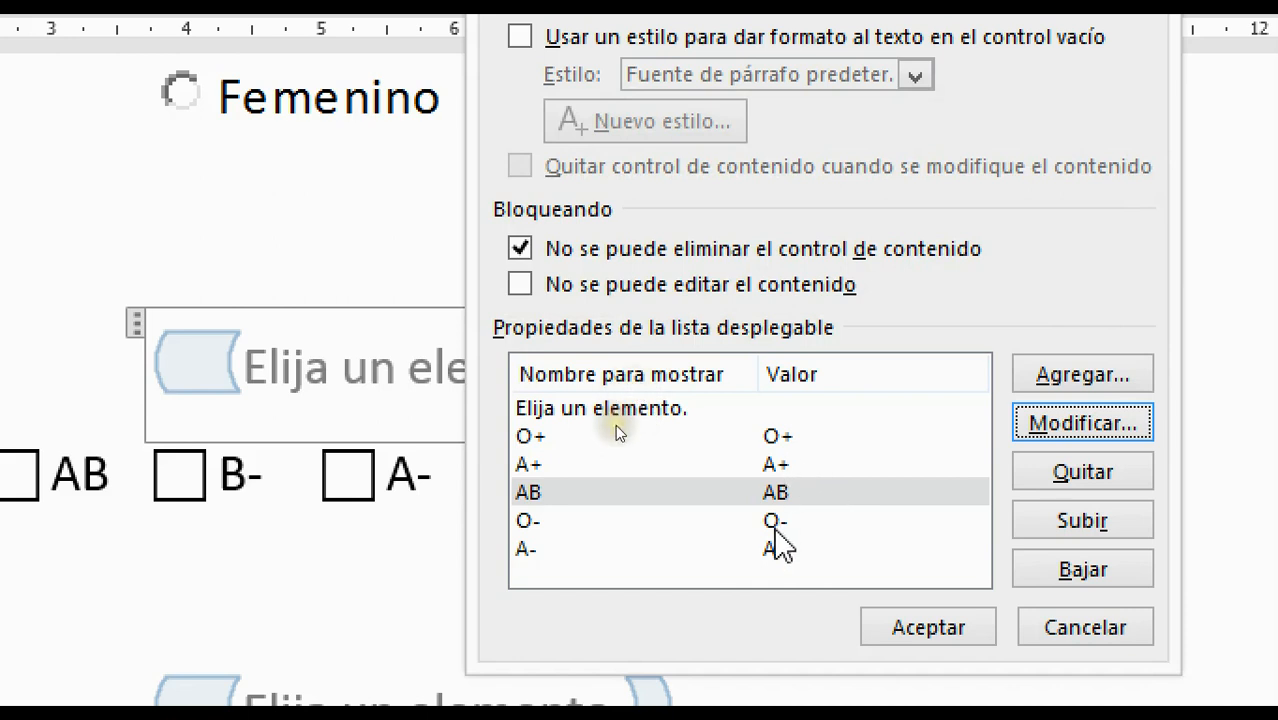
pyautogui.click(795, 549)
pyautogui.click(815, 522)
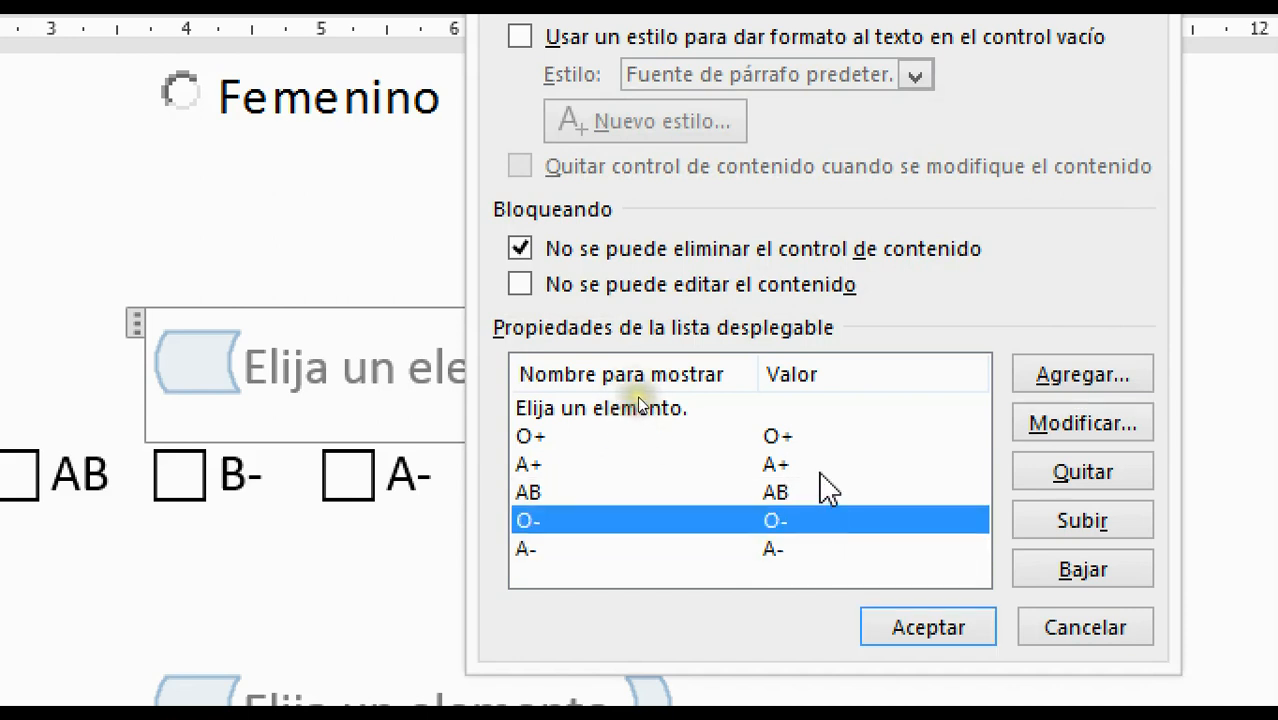
pyautogui.click(818, 470)
pyautogui.click(822, 548)
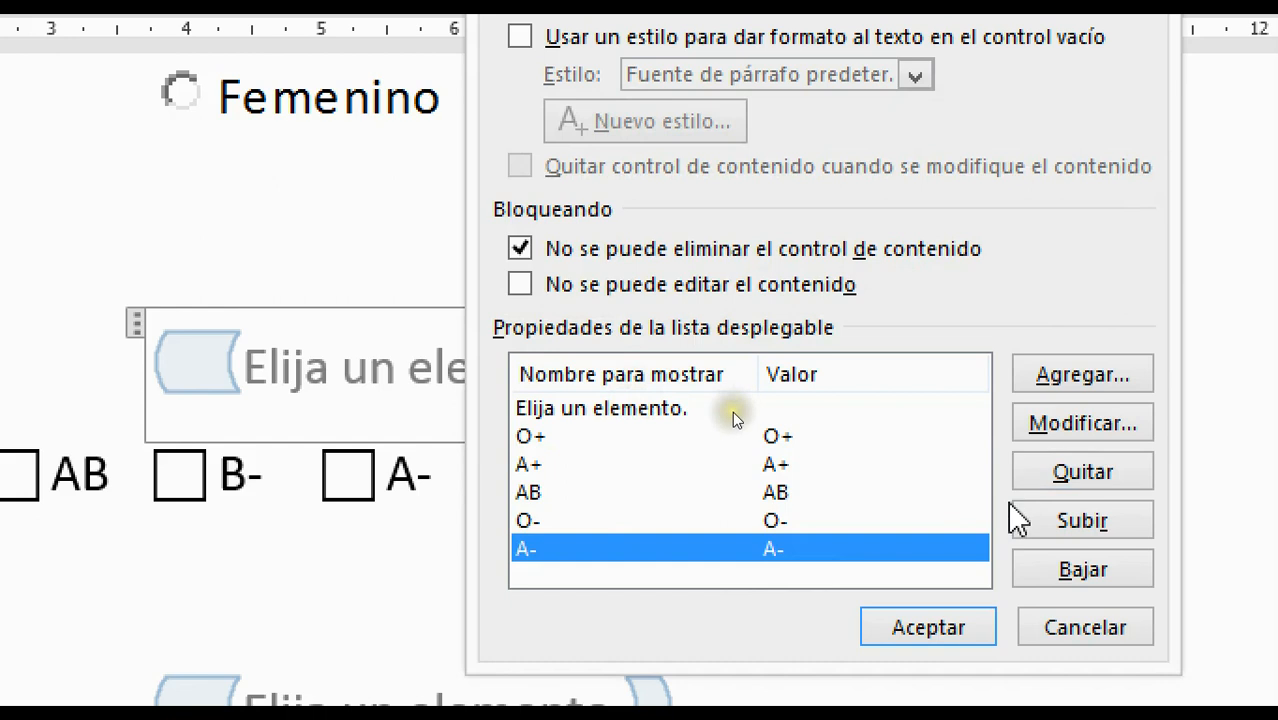
pyautogui.click(842, 522)
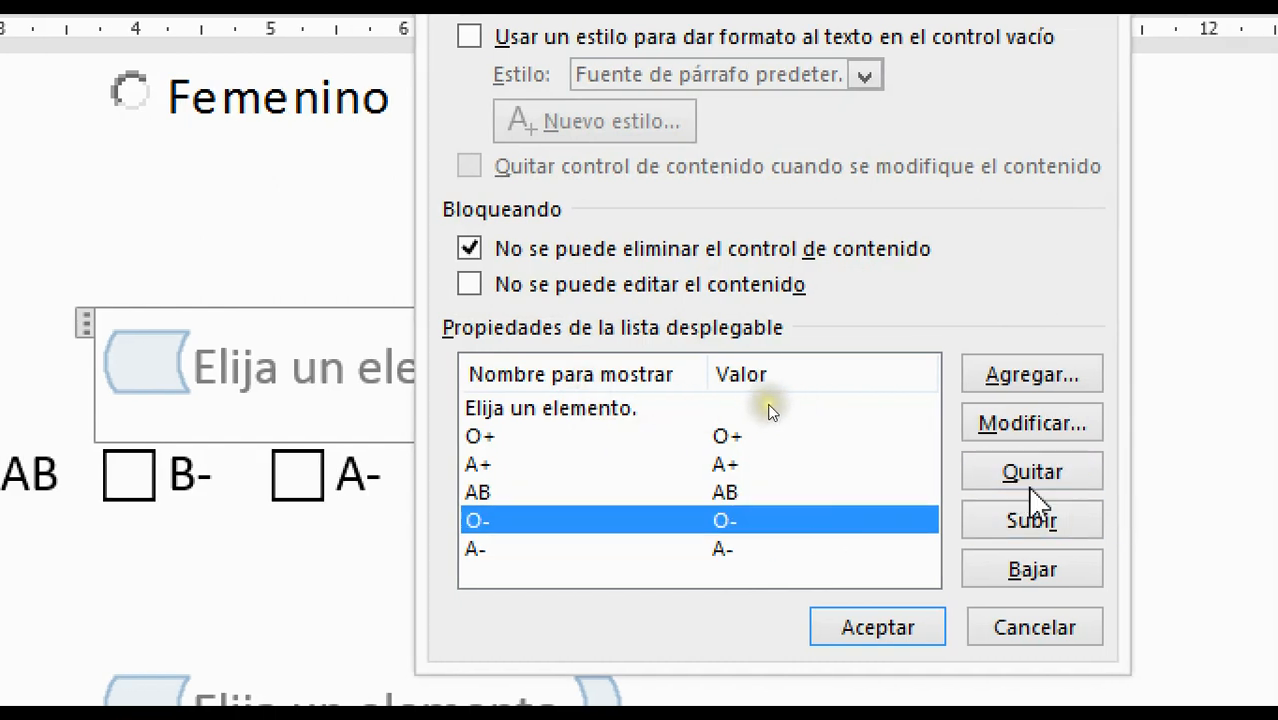
pyautogui.click(1052, 522)
pyautogui.click(1010, 526)
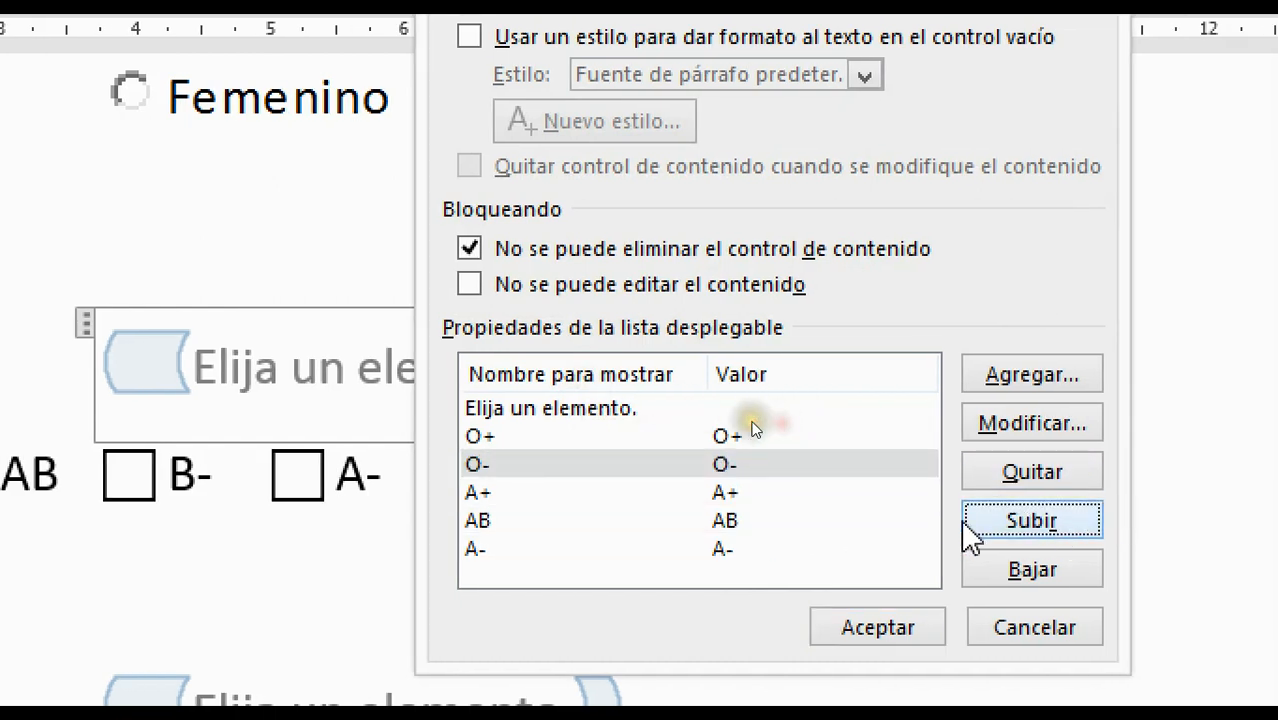
# Place A+ between AB and A-, then apply the blood-type list changes
pyautogui.click(725, 493)
pyautogui.click(1055, 568)
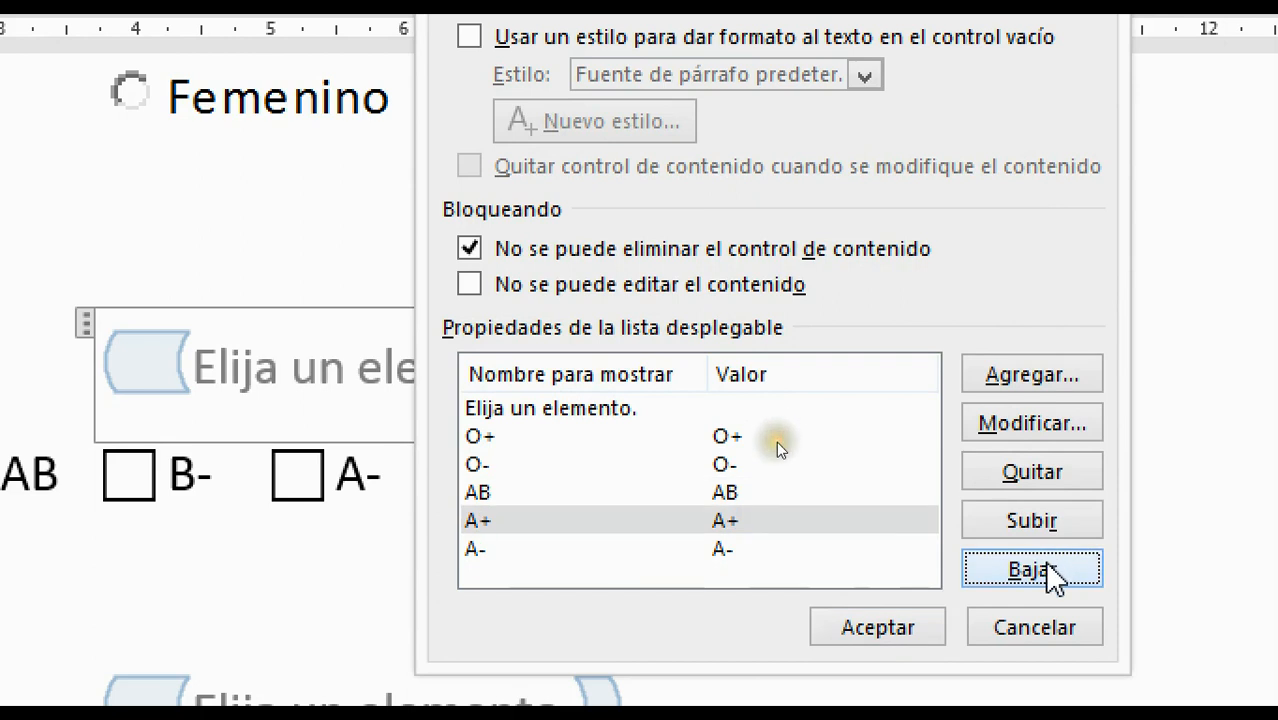
pyautogui.click(1052, 570)
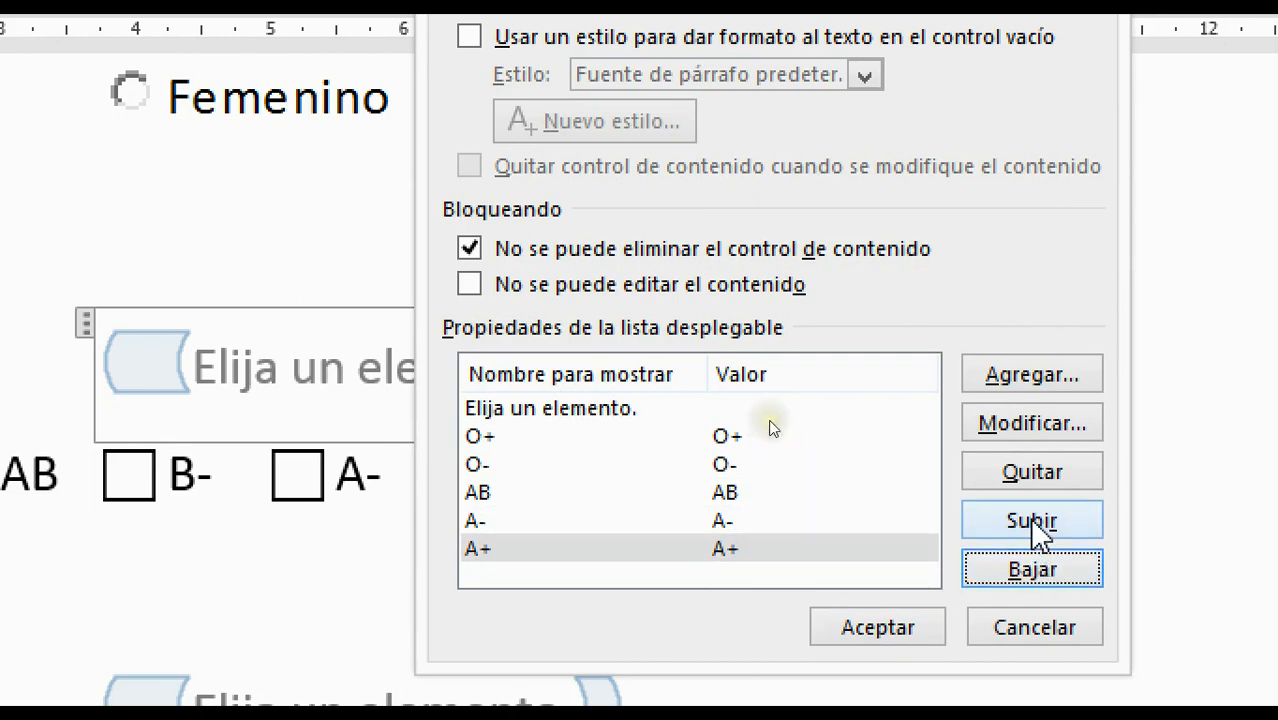
pyautogui.click(1030, 522)
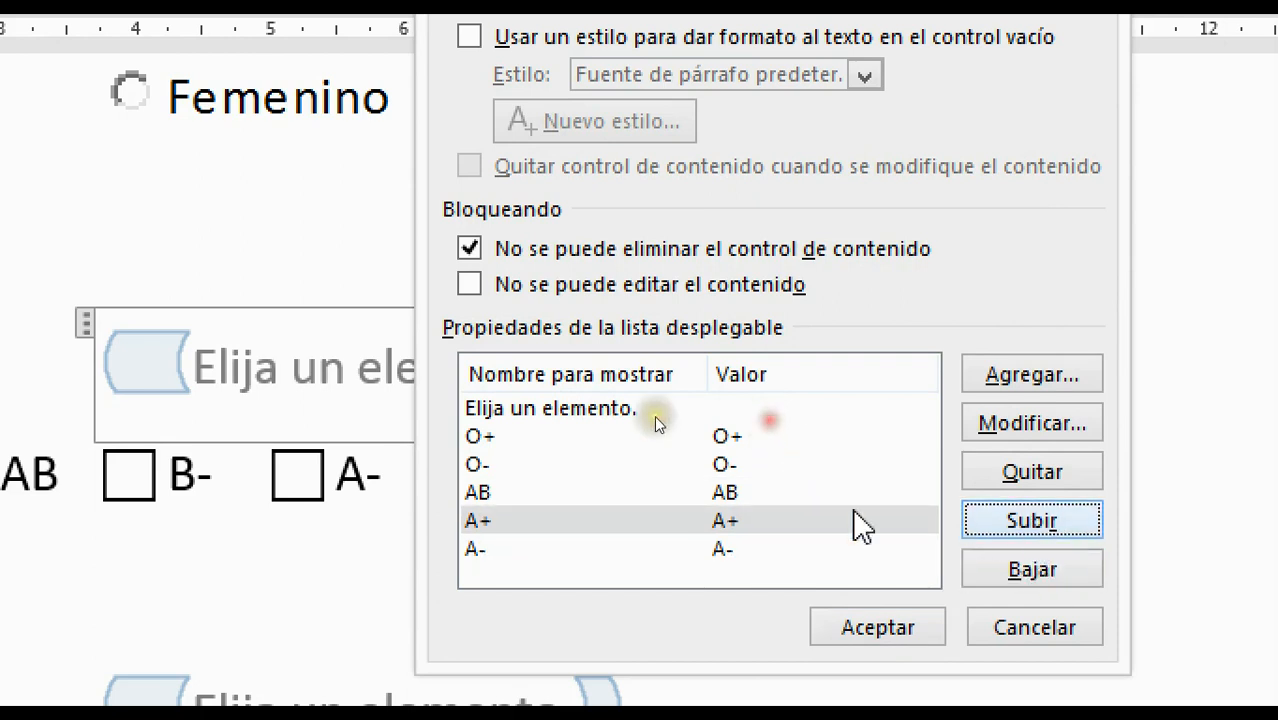
pyautogui.click(878, 630)
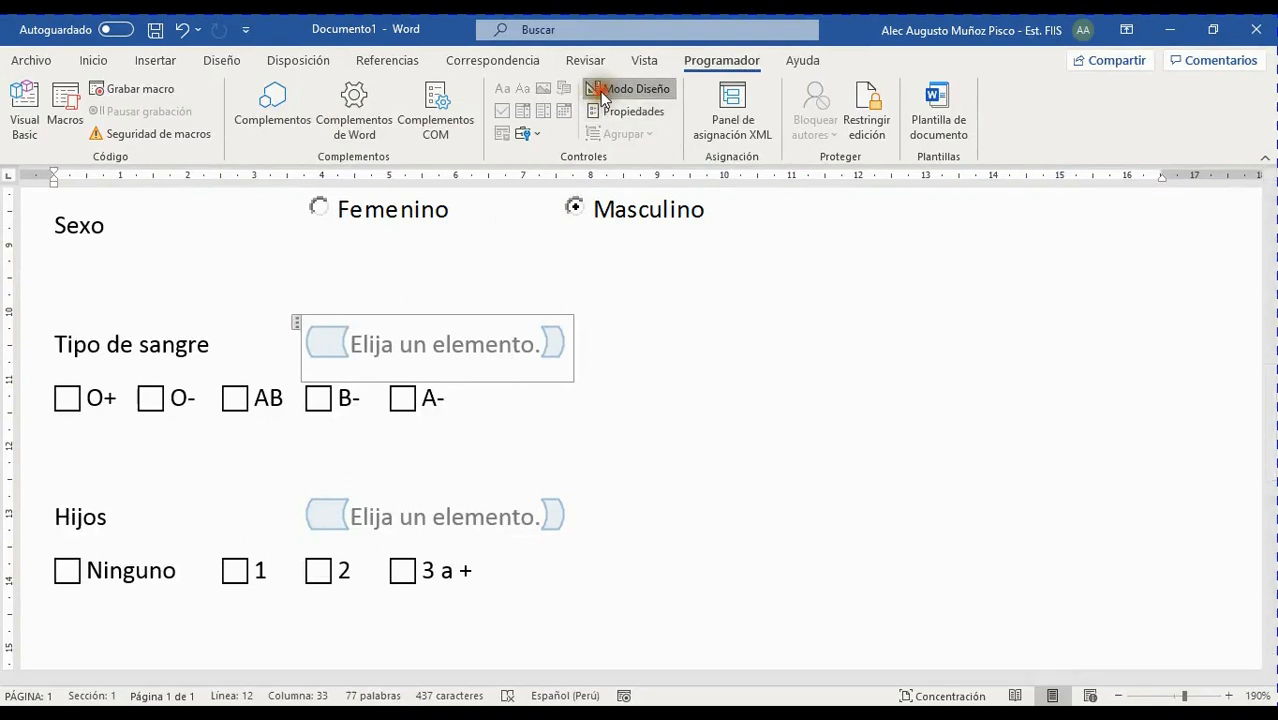
# Exit design mode, test the Tipo de sangre dropdown, and delete the O+ to A- checkbox row
pyautogui.click(600, 88)
pyautogui.click(512, 304)
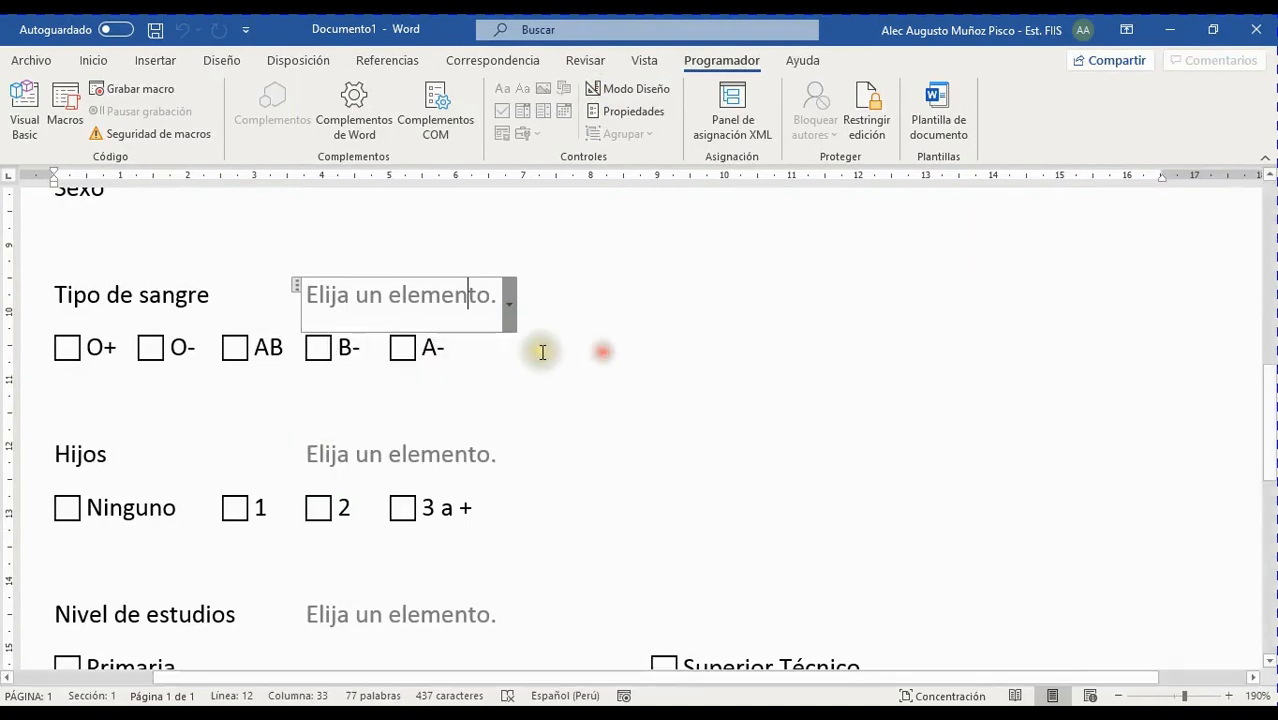
pyautogui.moveTo(482, 348); pyautogui.dragTo(58, 350)
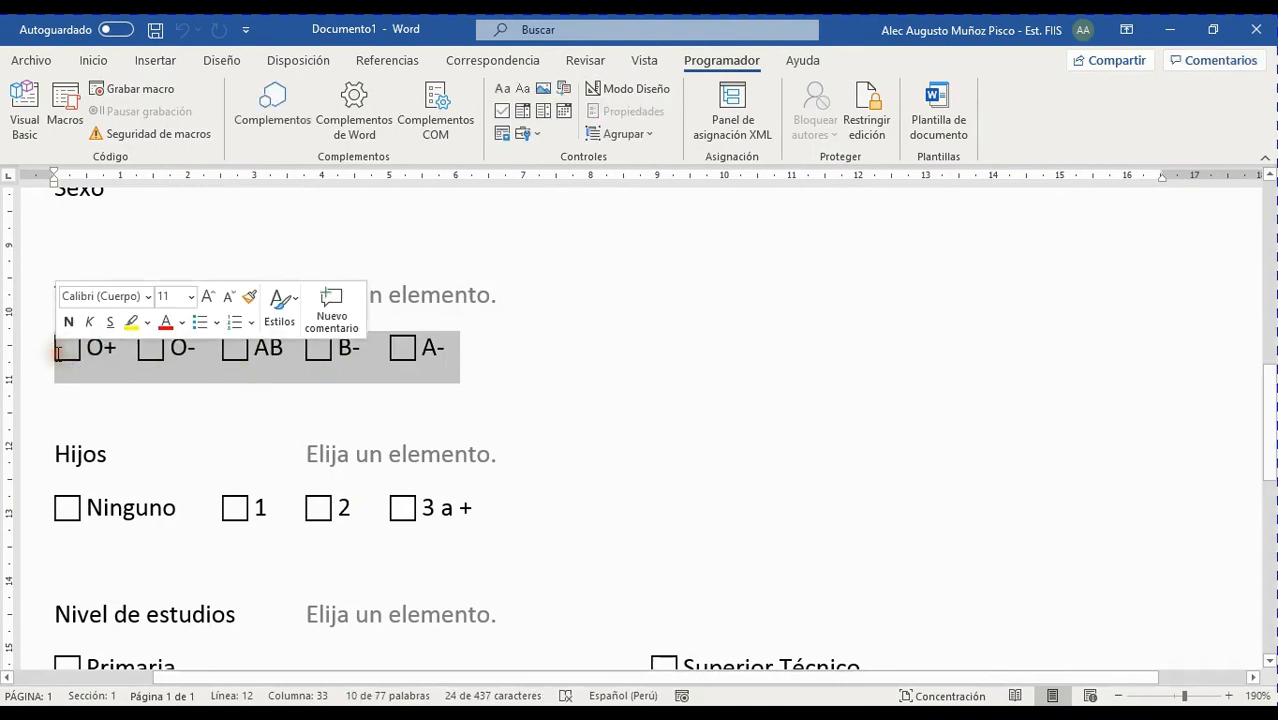
pyautogui.press('Delete')
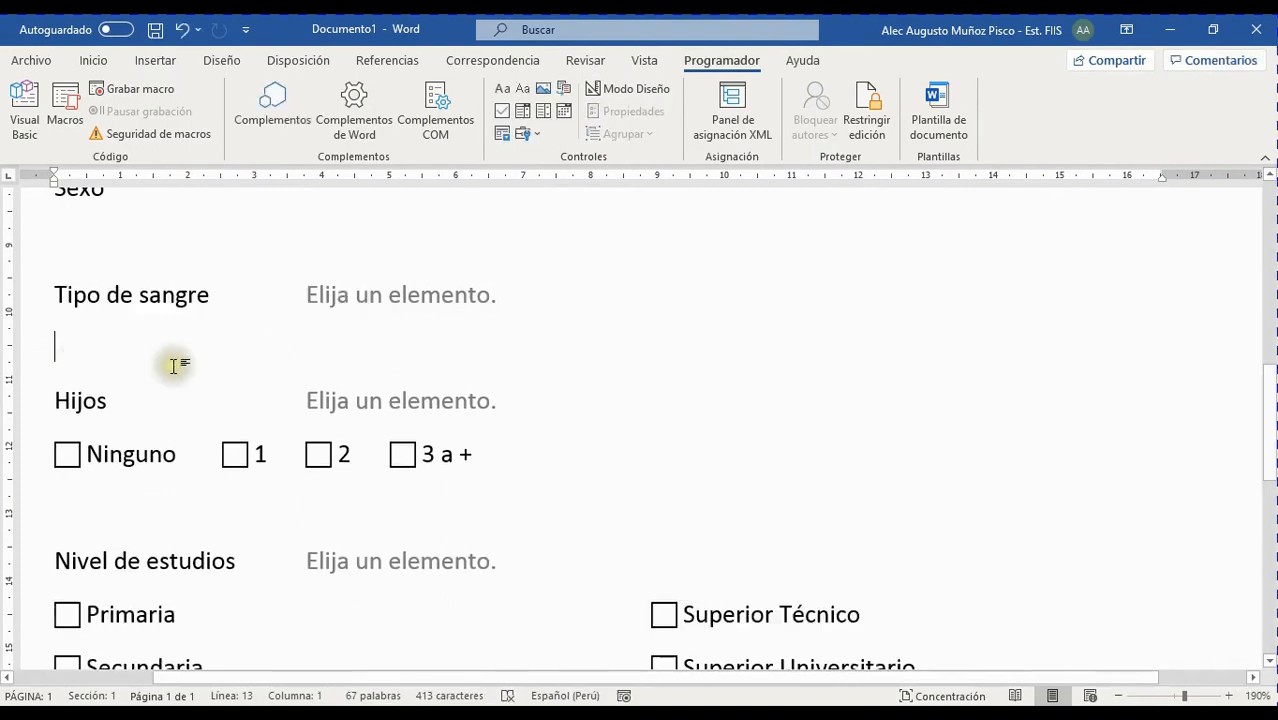
pyautogui.click(418, 399)
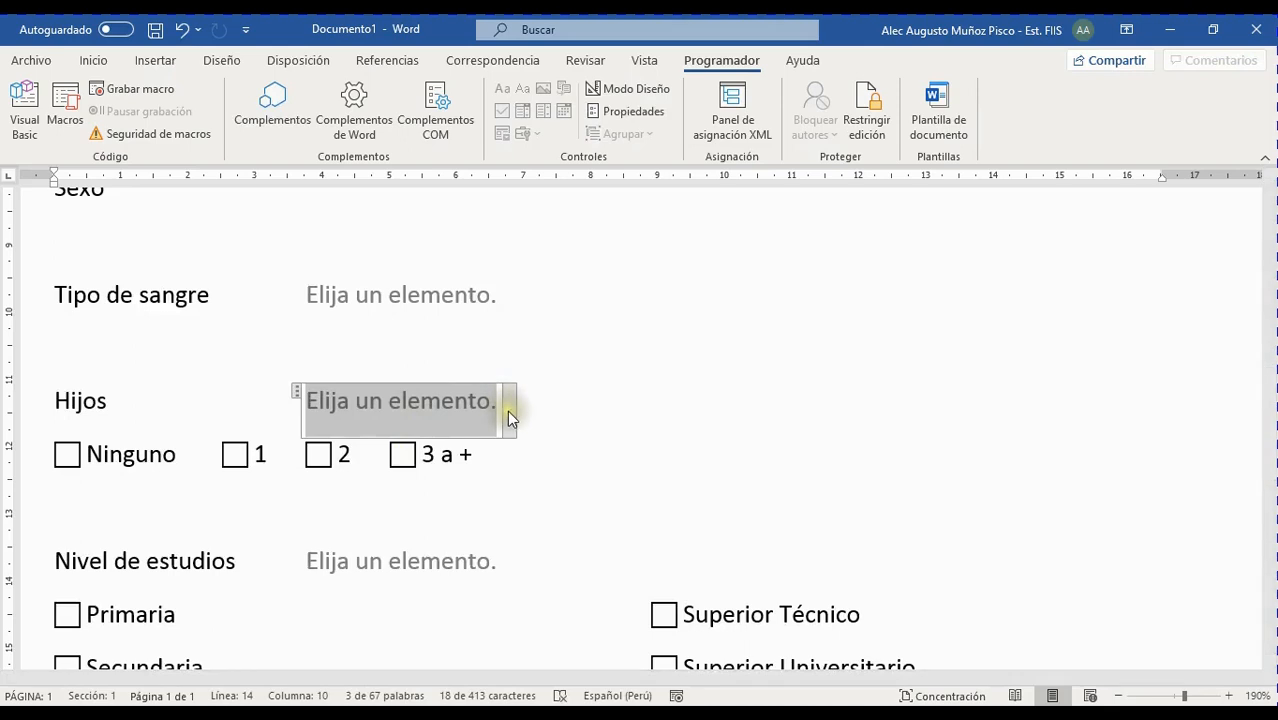
# Turn design mode back on and make the Hijos dropdown undeletable in its properties
pyautogui.click(604, 90)
pyautogui.click(616, 109)
pyautogui.moveTo(609, 152); pyautogui.dragTo(699, 123)
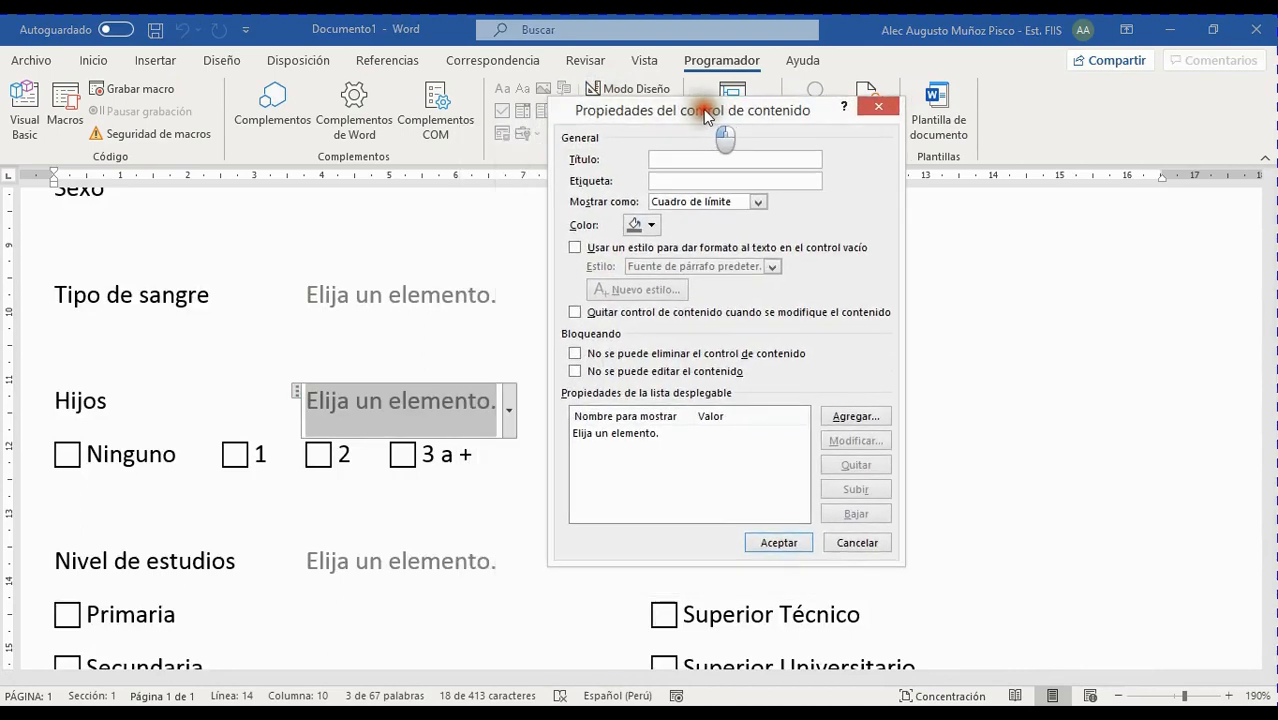
pyautogui.click(575, 354)
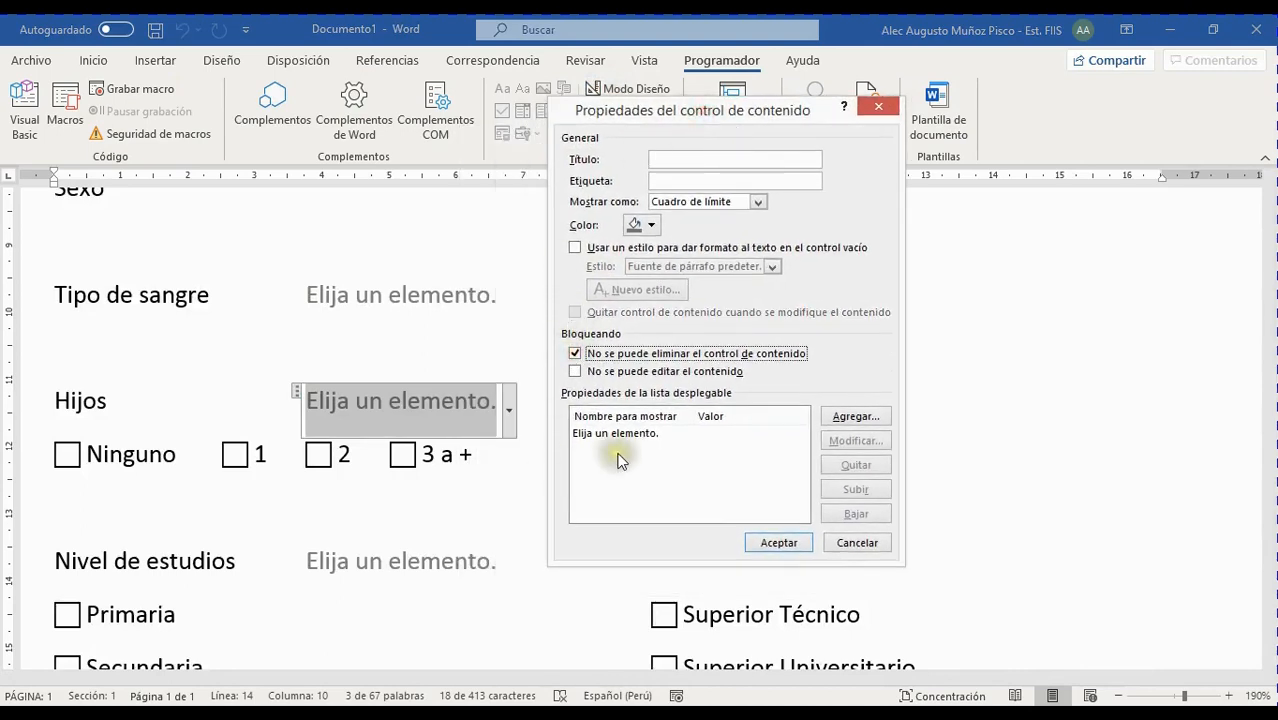
# Add Ninguno and 1 as Hijos dropdown choices
pyautogui.click(840, 418)
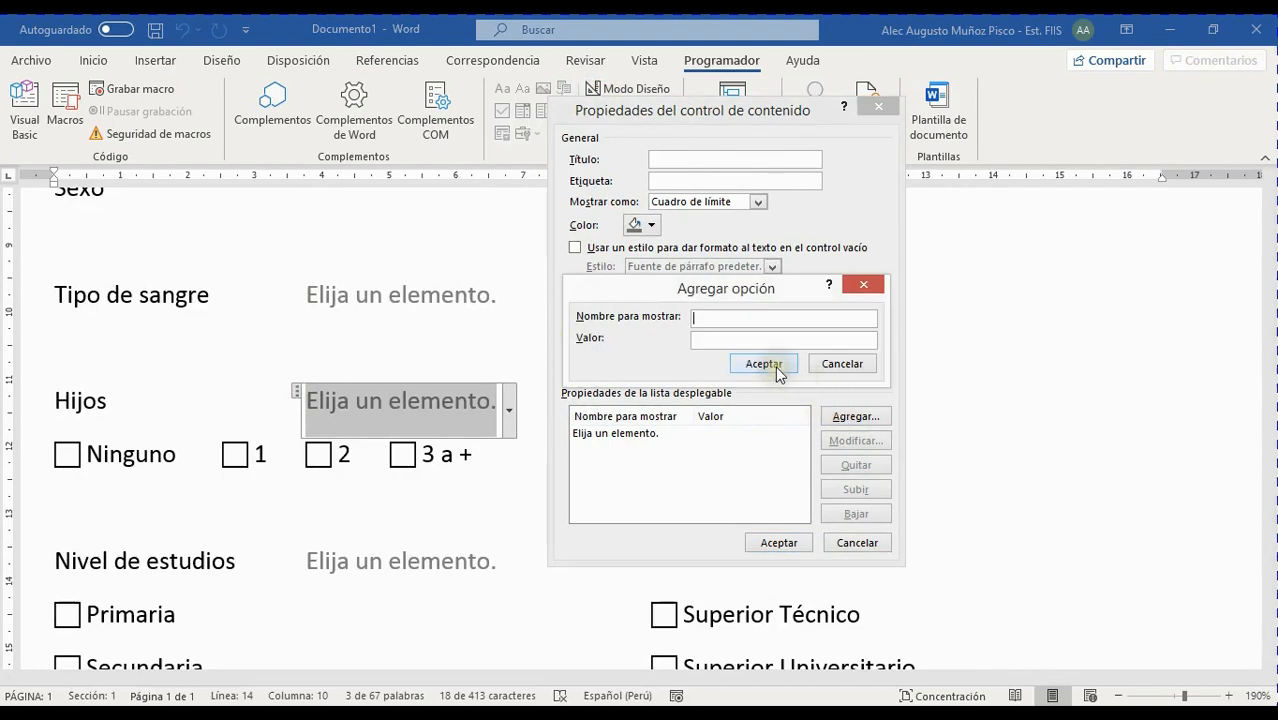
pyautogui.write('Nin')
pyautogui.click(763, 364)
pyautogui.press('Return')
pyautogui.write('1')
pyautogui.click(775, 366)
# Add 2 and 3 a + as choices, apply them, and display the Hijos list
pyautogui.press('Return')
pyautogui.write('2')
pyautogui.click(775, 366)
pyautogui.press('Return')
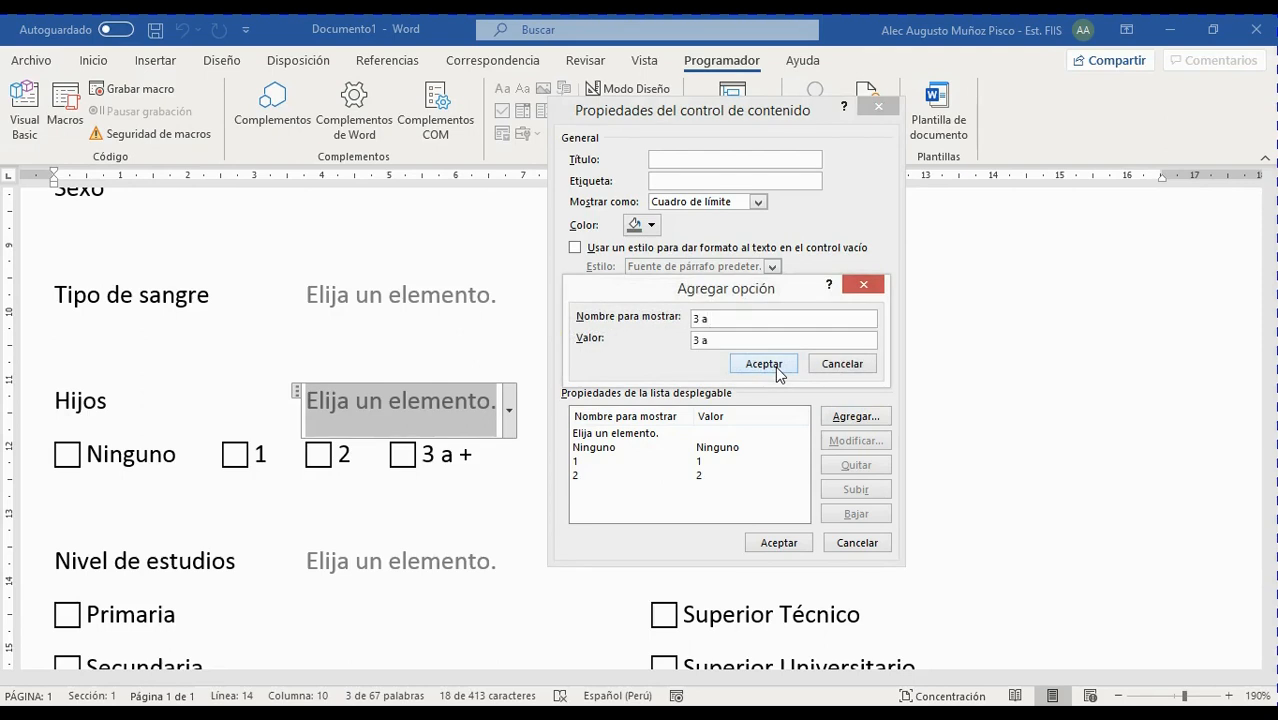
pyautogui.click(775, 366)
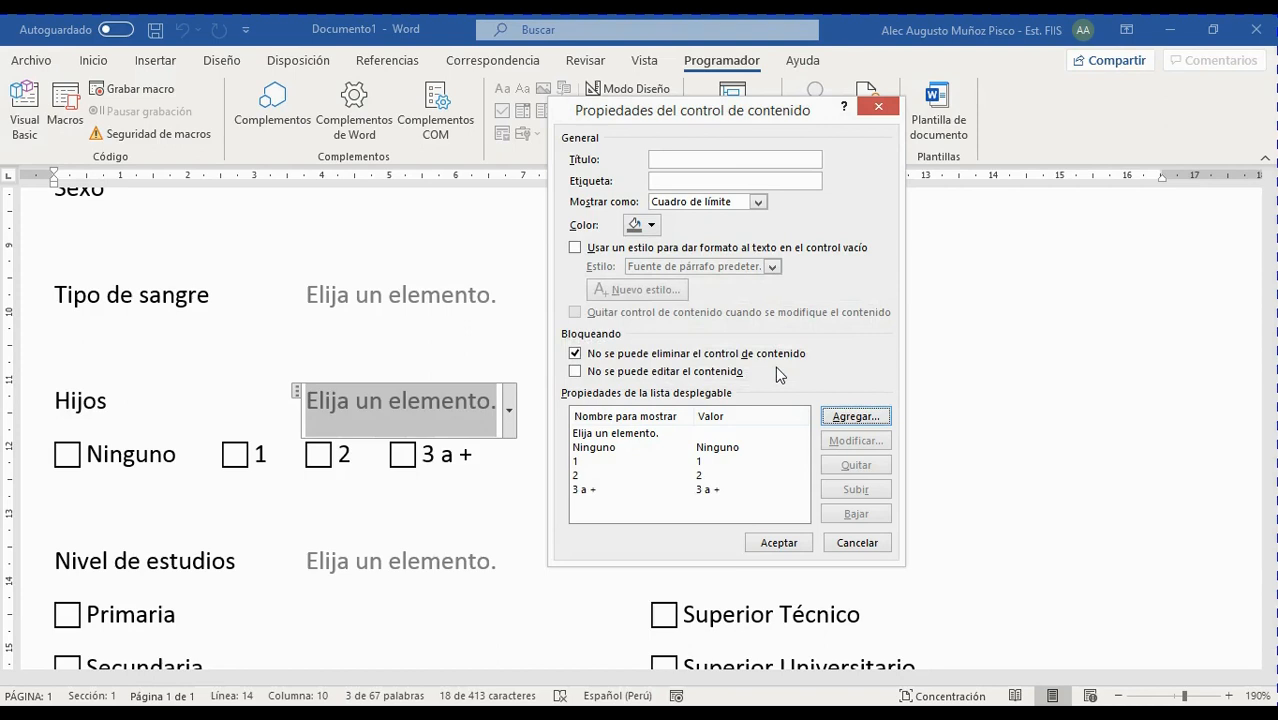
pyautogui.click(788, 542)
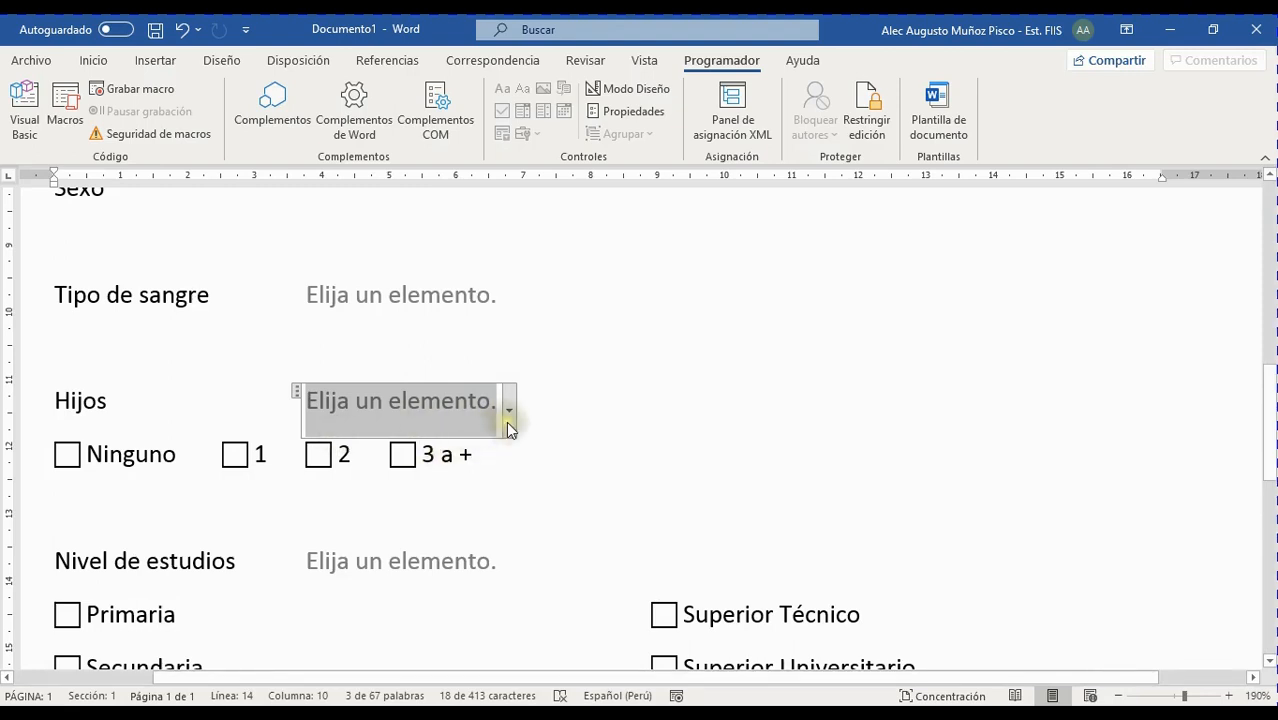
pyautogui.click(507, 420)
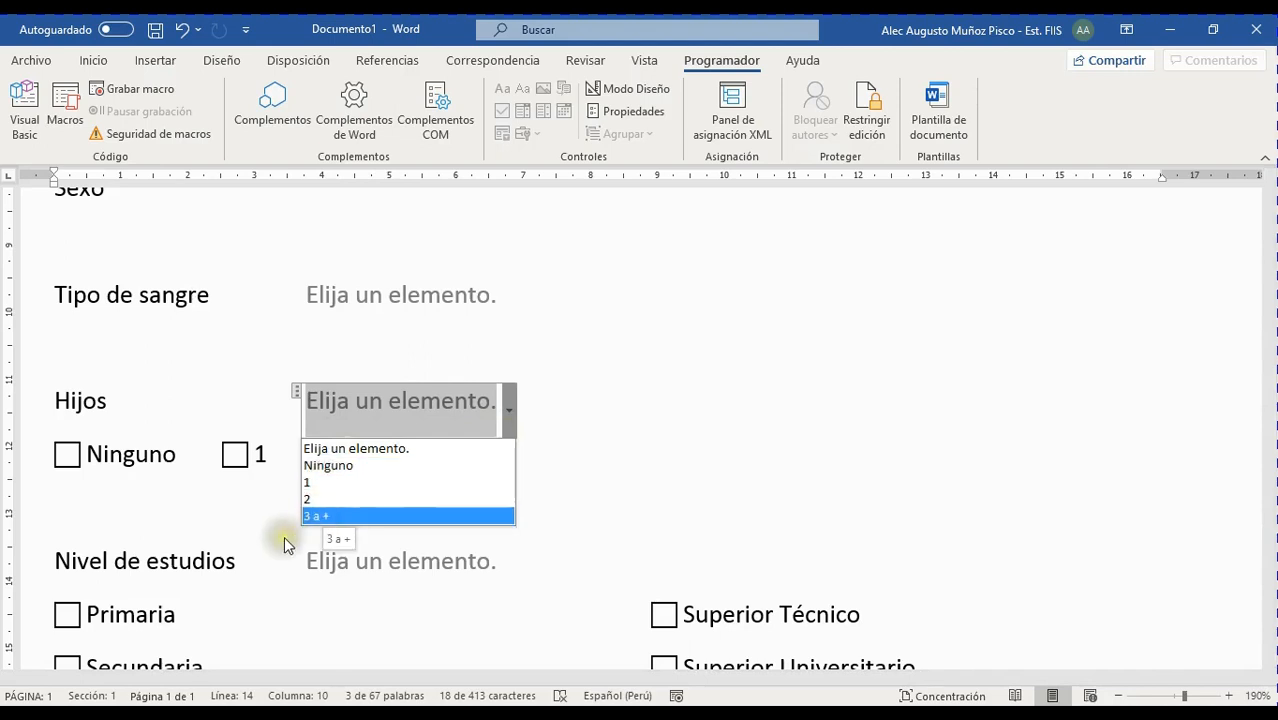
# Close the Hijos list and backspace away its Ninguno, 1, 2, 3 a + checkbox row
pyautogui.click(679, 456)
pyautogui.click(508, 456)
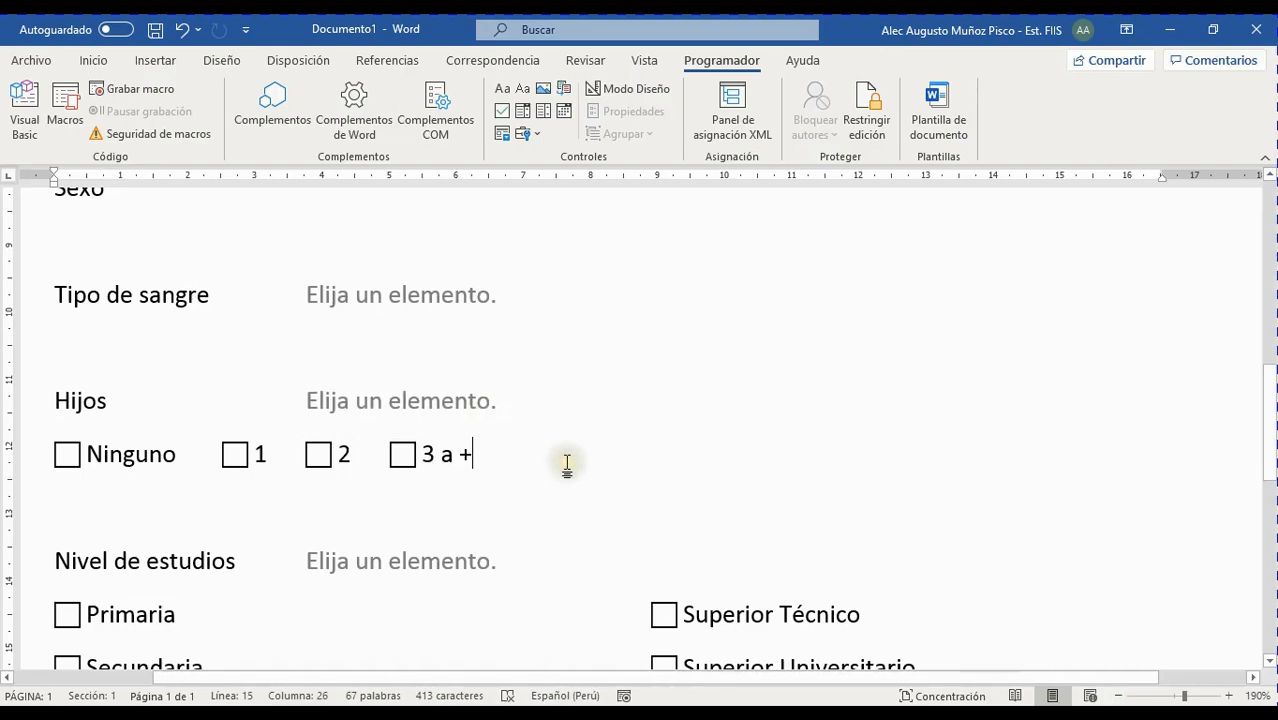
pyautogui.press('BackSpace')
pyautogui.press('BackSpace')
pyautogui.press('BackSpace')
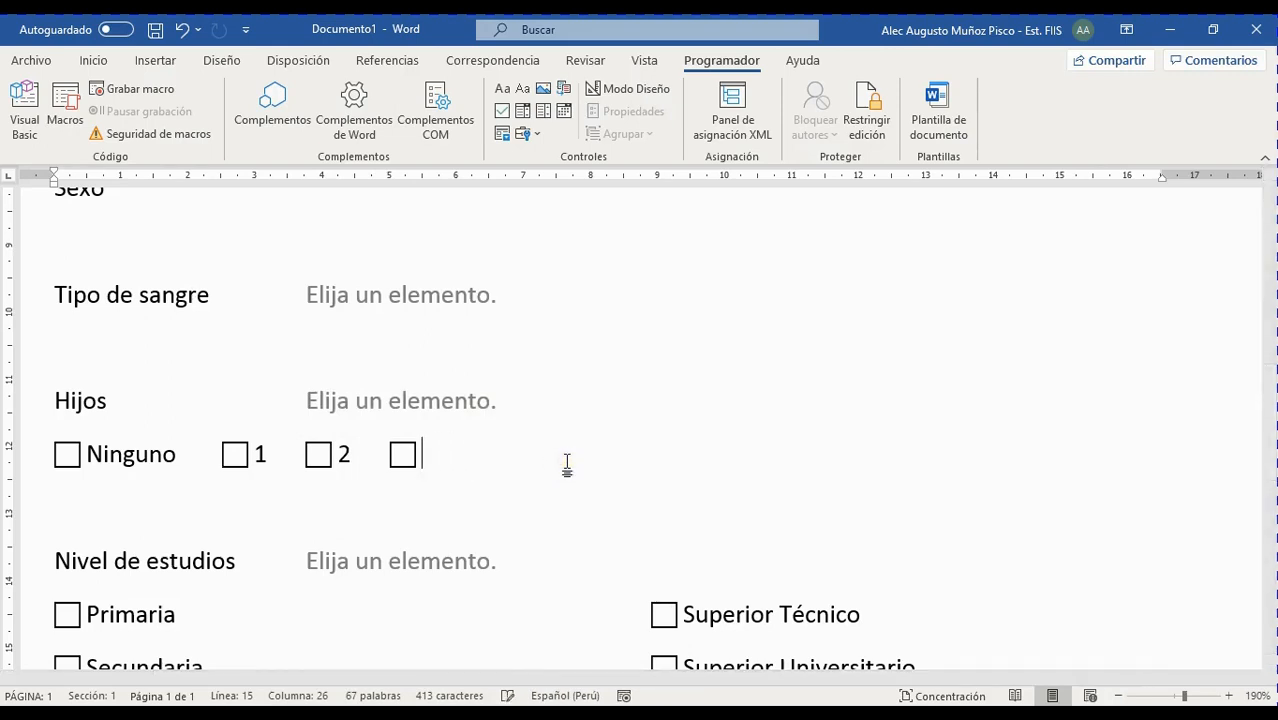
pyautogui.press('BackSpace')
pyautogui.press('BackSpace')
pyautogui.press('BackSpace')
pyautogui.press('BackSpace')
pyautogui.press('BackSpace')
pyautogui.press('BackSpace')
pyautogui.press('BackSpace')
pyautogui.press('BackSpace')
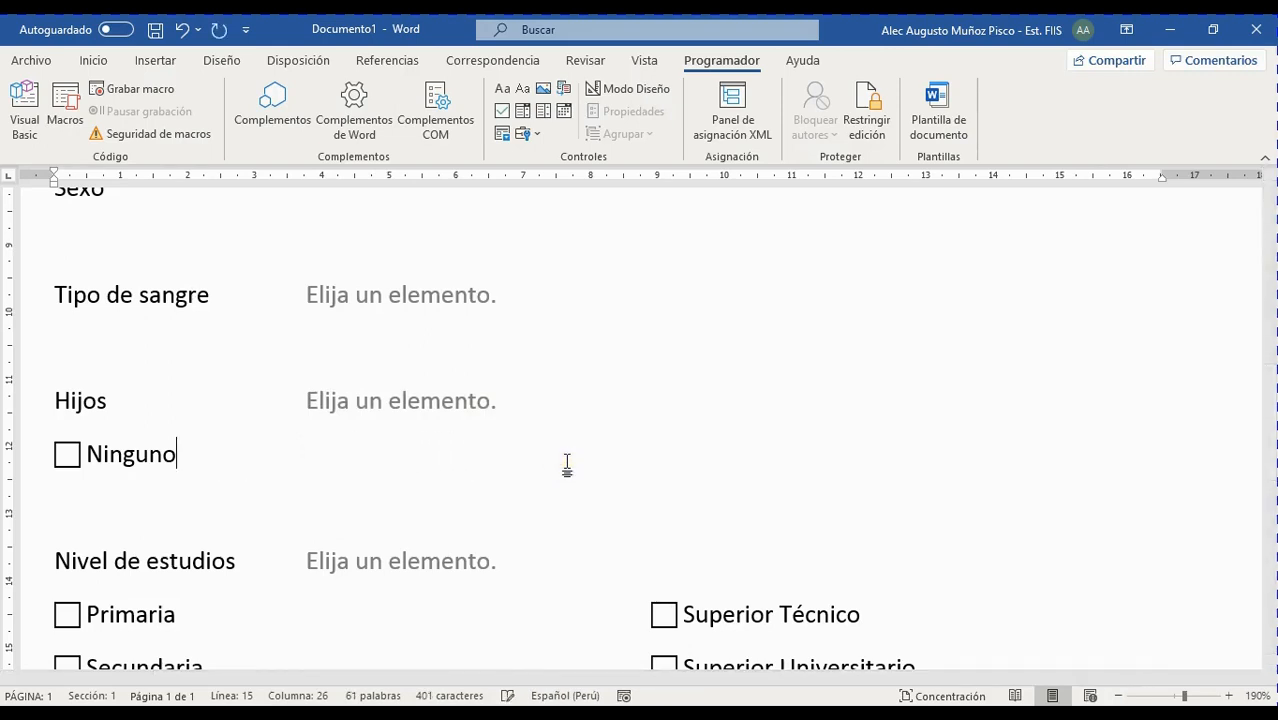
pyautogui.press('BackSpace')
pyautogui.press('BackSpace')
pyautogui.press('BackSpace')
pyautogui.press('BackSpace')
pyautogui.press('BackSpace')
pyautogui.press('BackSpace')
pyautogui.press('BackSpace')
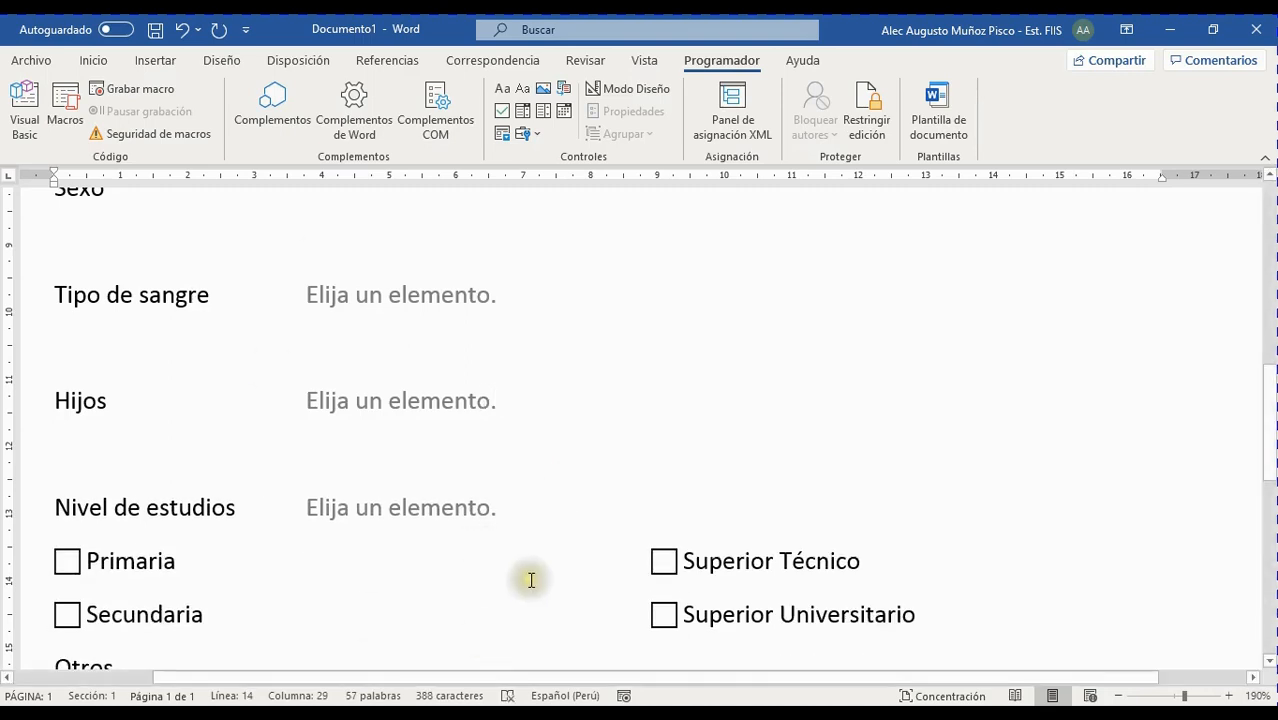
pyautogui.click(500, 513)
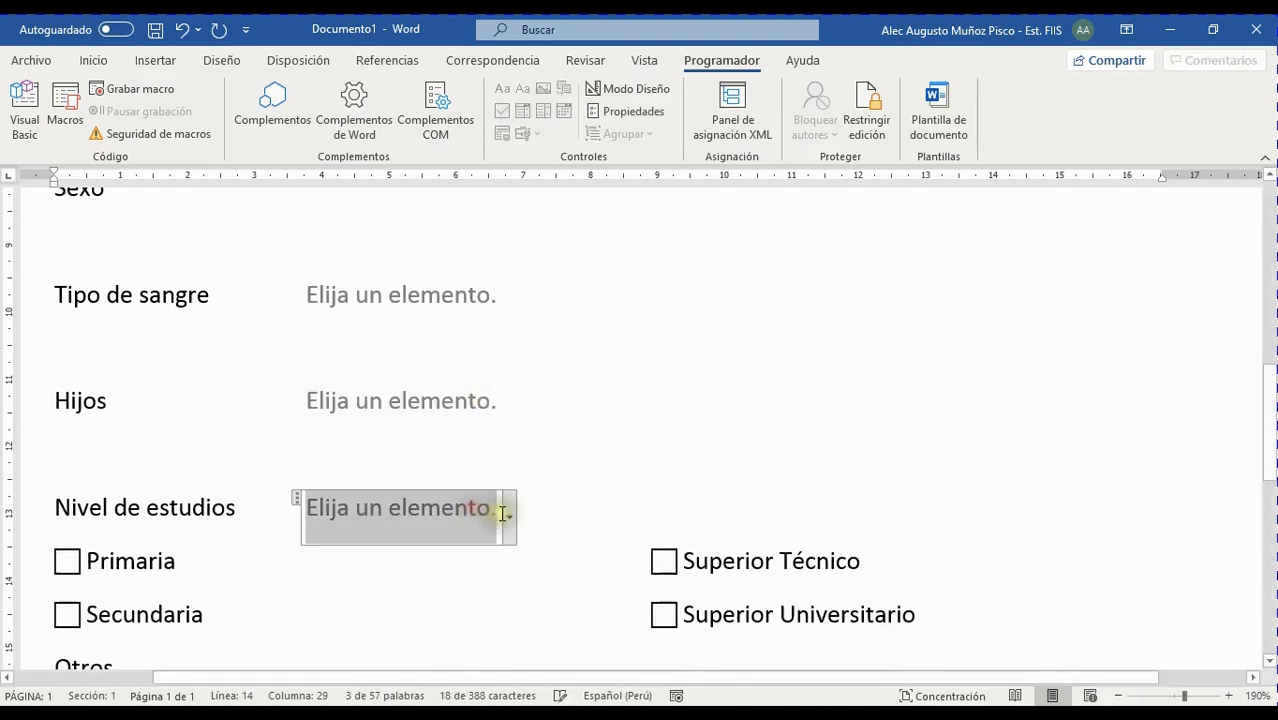
# Open the Nivel de estudios dropdown properties and add Primaria and Secundaria as choices
pyautogui.click(508, 517)
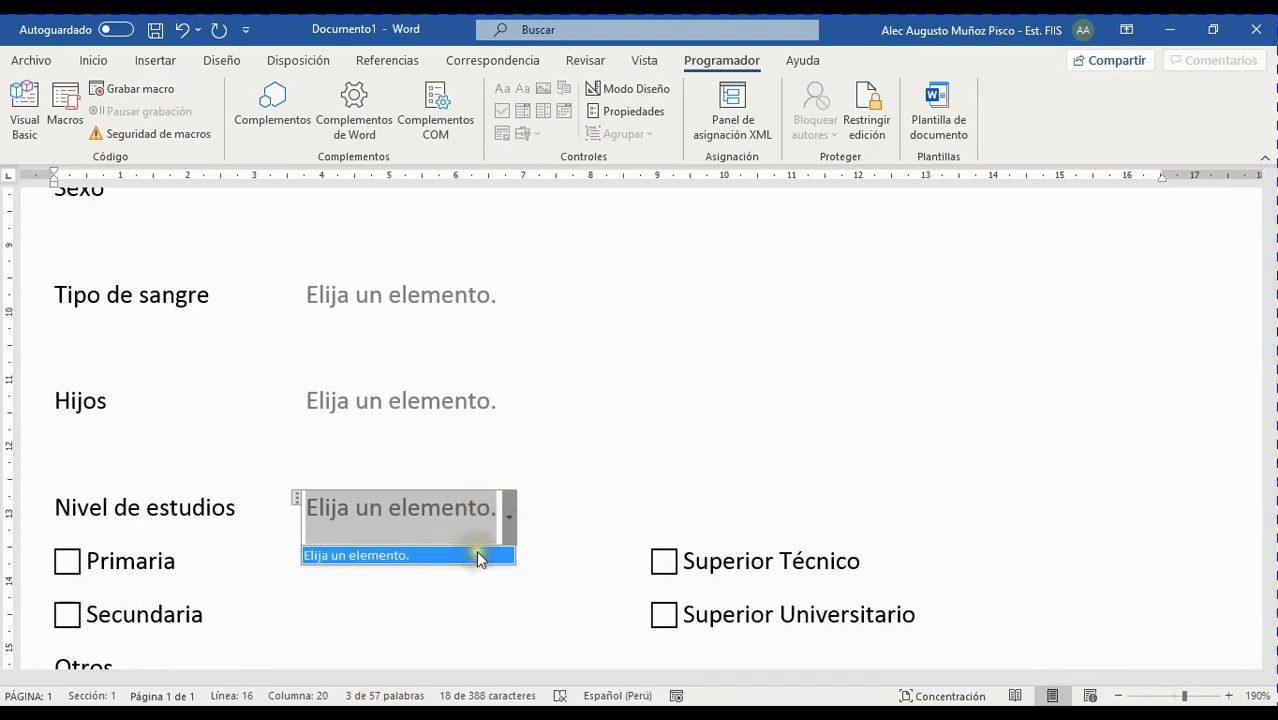
pyautogui.click(625, 118)
pyautogui.click(768, 446)
pyautogui.write('Primaria')
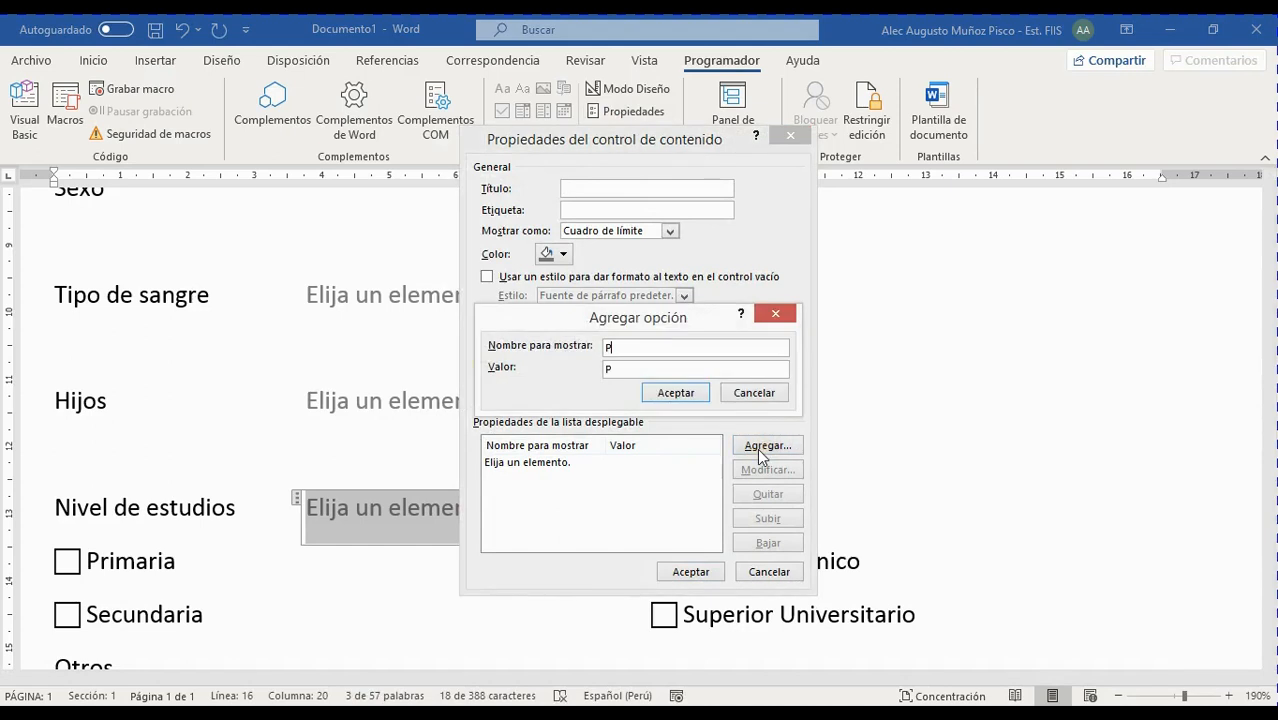
pyautogui.press('Tab')
pyautogui.press('Tab')
pyautogui.press('Return')
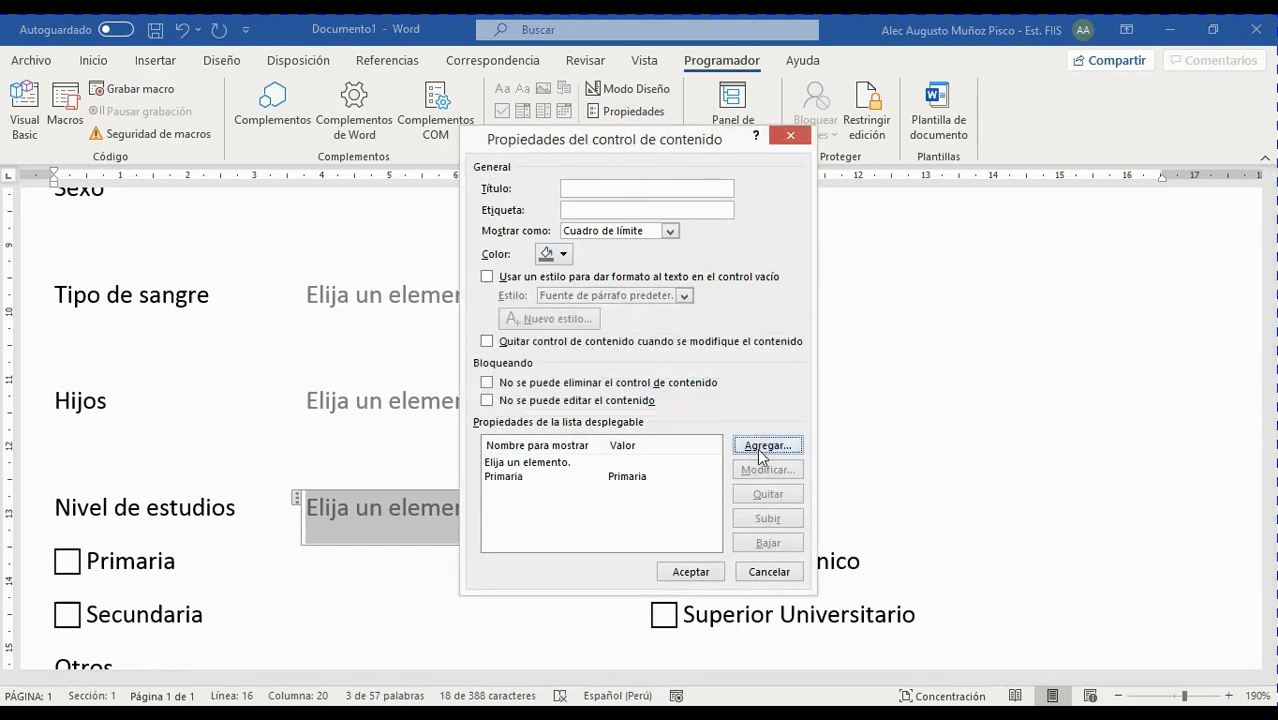
pyautogui.click(767, 445)
pyautogui.write('Secunda')
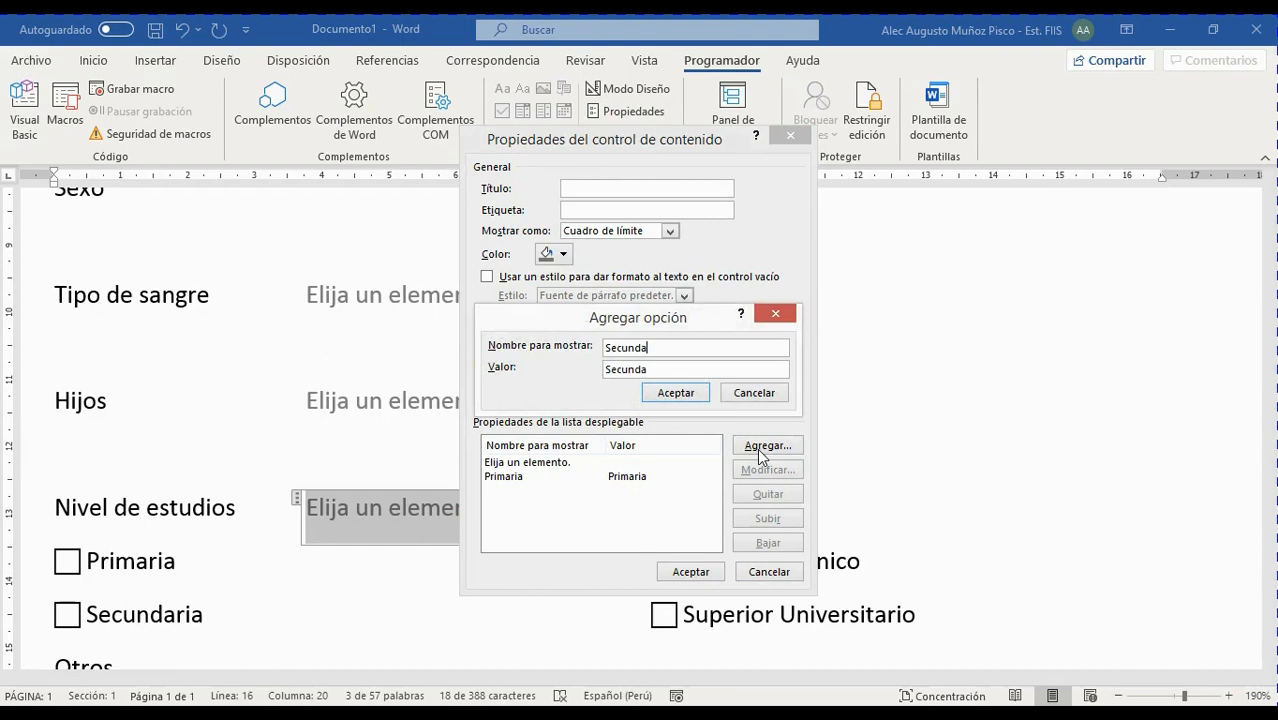
pyautogui.write('ria')
pyautogui.press('Tab')
pyautogui.press('Tab')
pyautogui.press('Return')
# Add Superior Técnico and Superior Universitario, correcting the misspelling of the latter
pyautogui.click(757, 448)
pyautogui.write('Superior ')
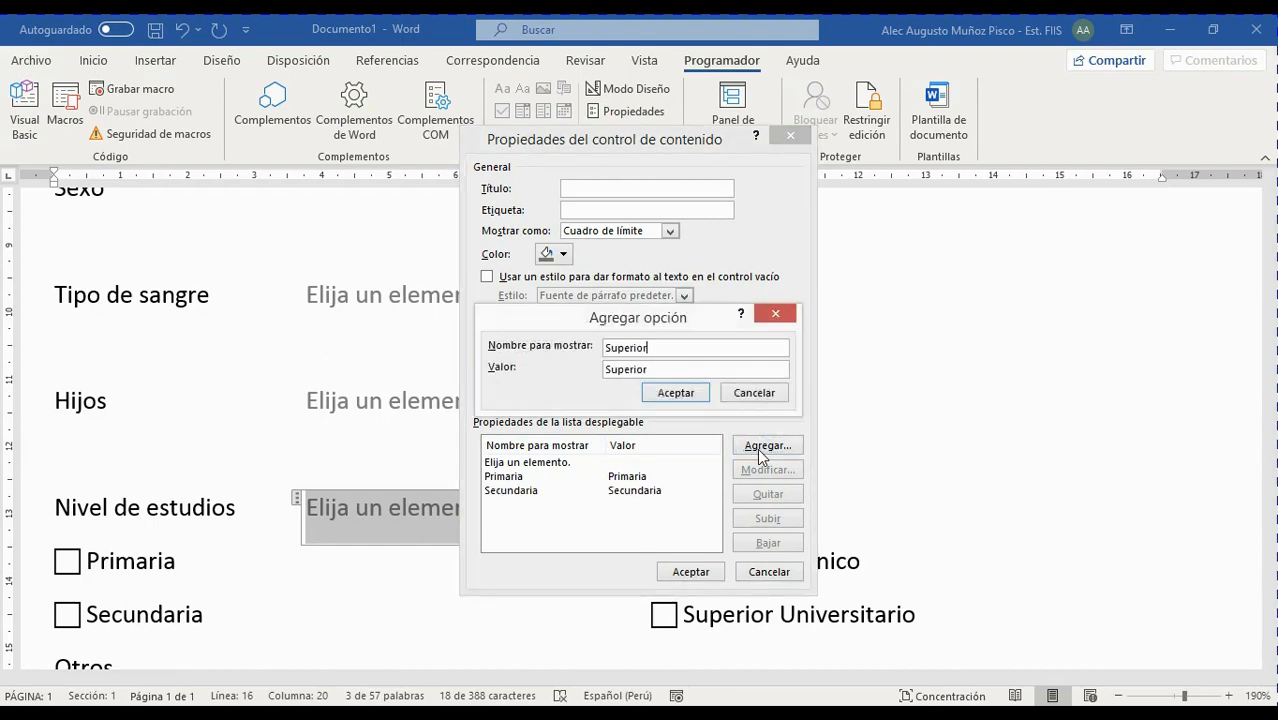
pyautogui.write('Técnico')
pyautogui.press('Return')
pyautogui.click(757, 448)
pyautogui.write('Superior Universirario')
pyautogui.press('BackSpace')
pyautogui.press('BackSpace')
pyautogui.press('BackSpace')
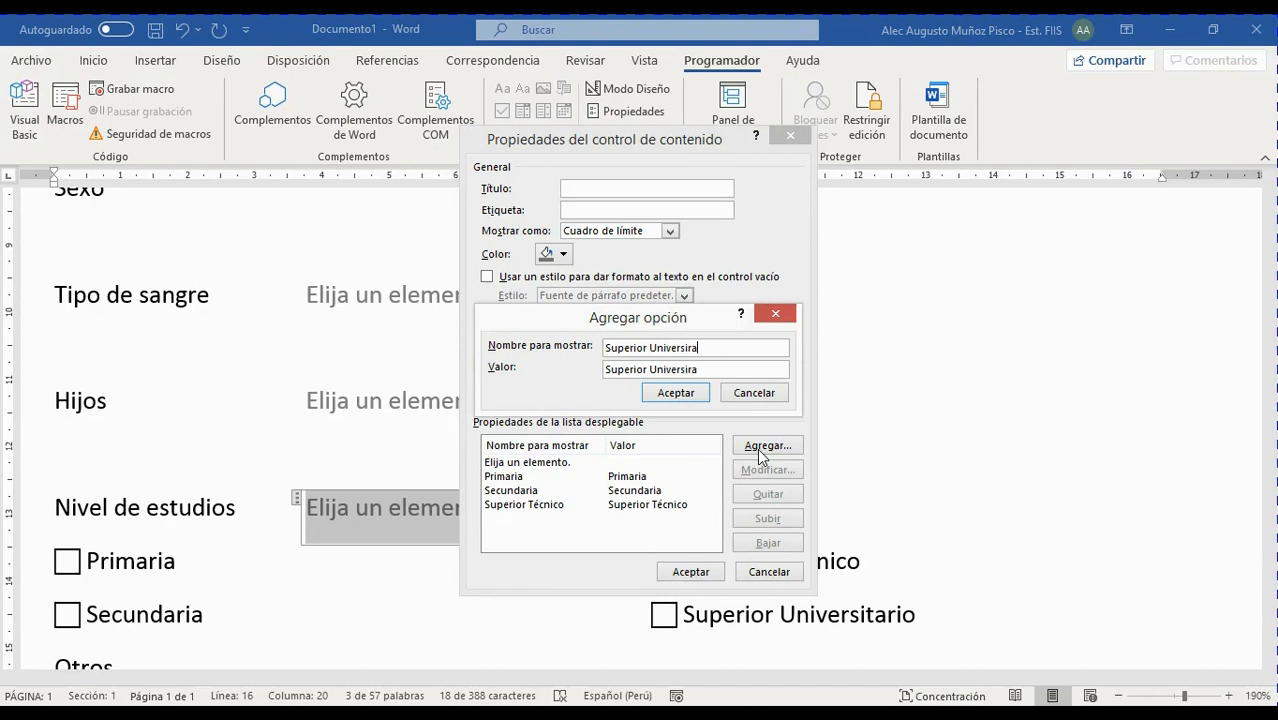
pyautogui.press('BackSpace')
pyautogui.press('BackSpace')
pyautogui.write('tario')
pyautogui.press('Return')
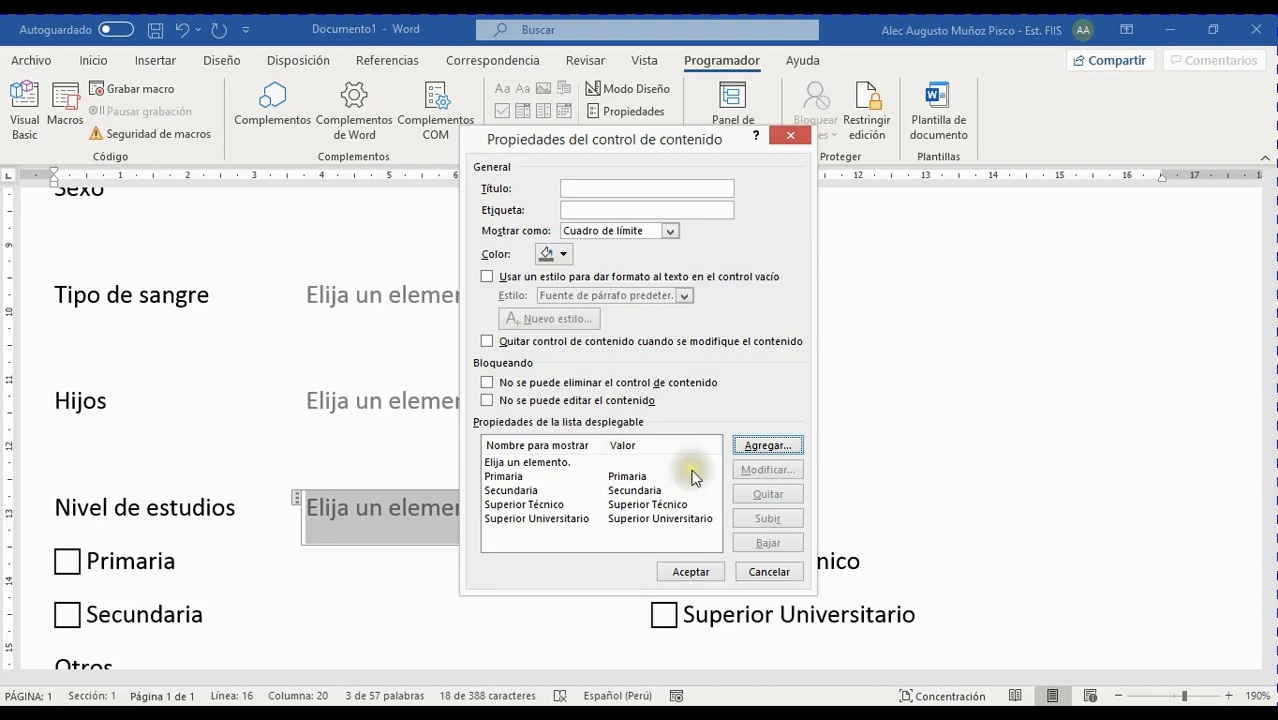
pyautogui.click(574, 466)
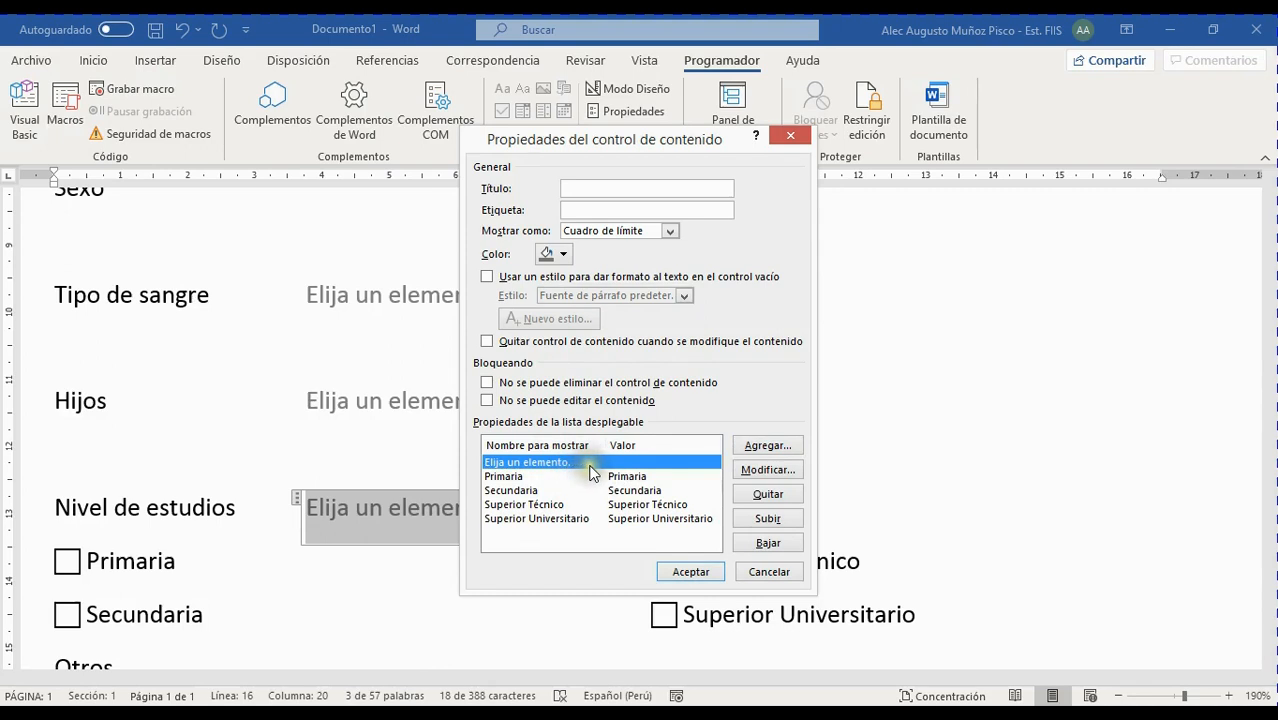
# Rename the 'Elija un elemento.' placeholder entry to 'Especifique otros'
pyautogui.click(770, 472)
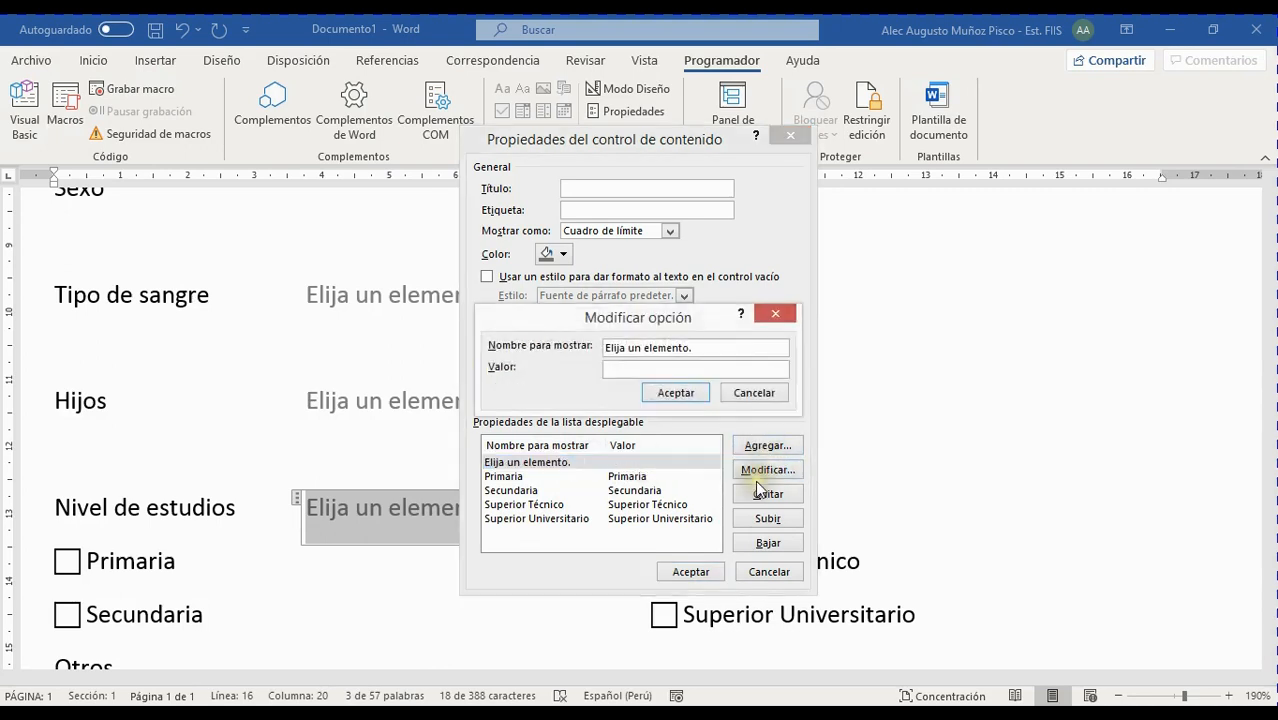
pyautogui.press('Delete')
pyautogui.press('Delete')
pyautogui.press('Delete')
pyautogui.press('Delete')
pyautogui.press('Delete')
pyautogui.press('Delete')
pyautogui.click(678, 392)
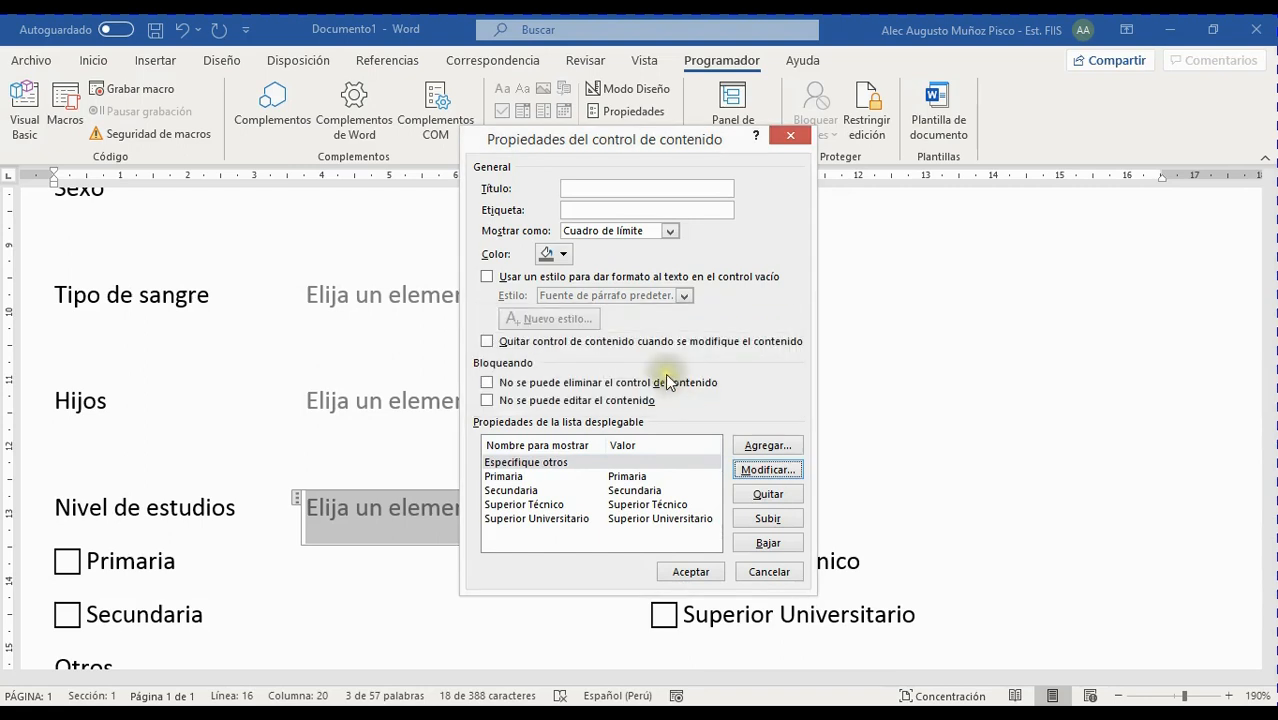
# Move Especifique otros to the bottom of the list and apply the properties
pyautogui.click(636, 463)
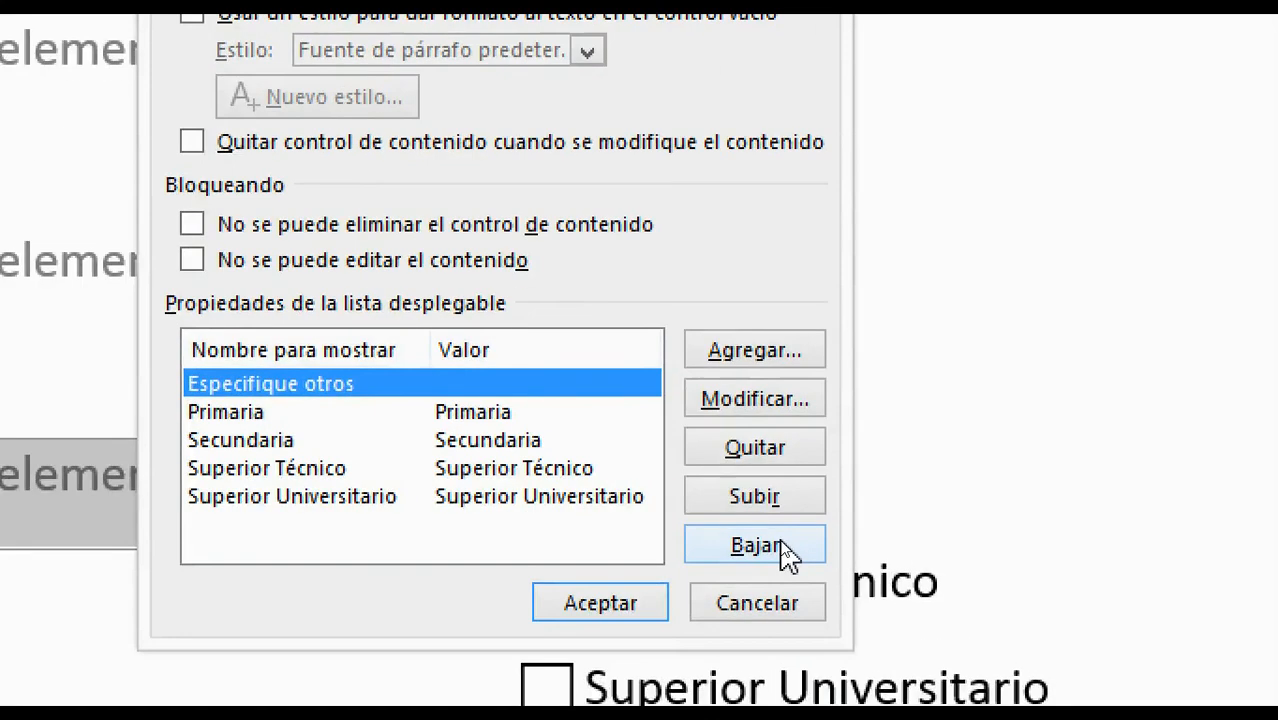
pyautogui.click(782, 546)
pyautogui.click(782, 546)
pyautogui.click(782, 546)
pyautogui.click(782, 546)
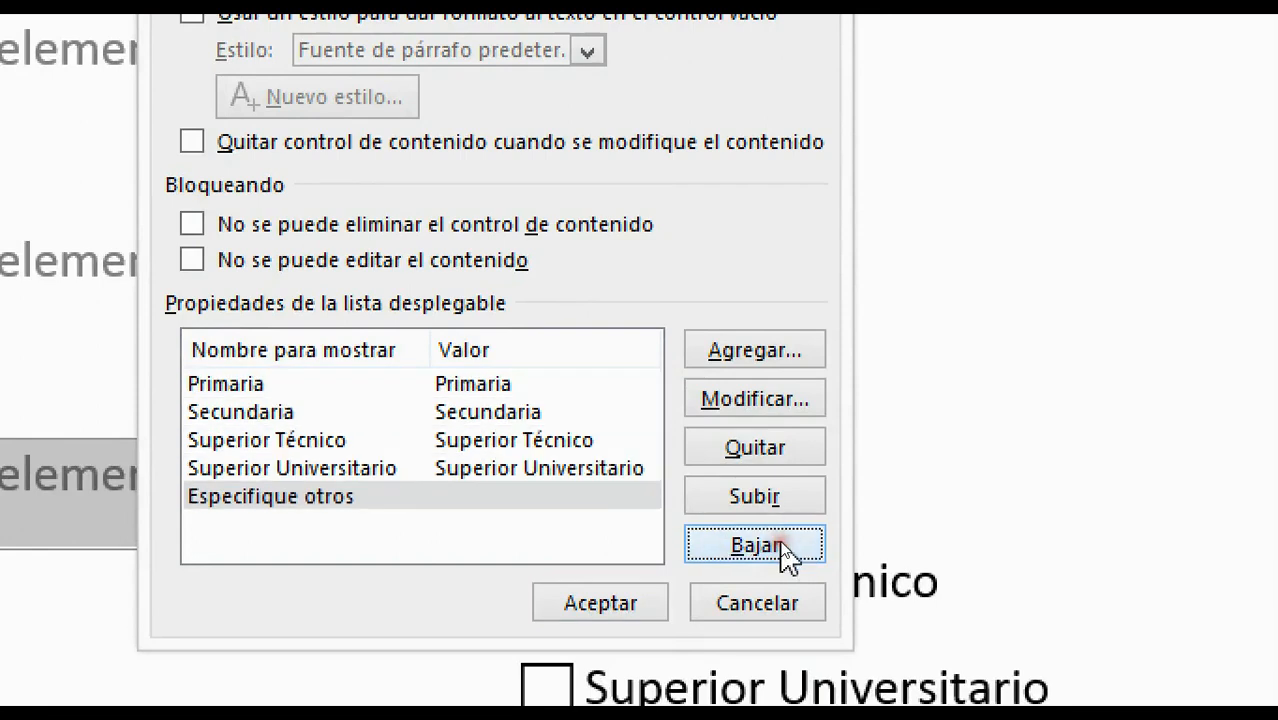
pyautogui.click(626, 606)
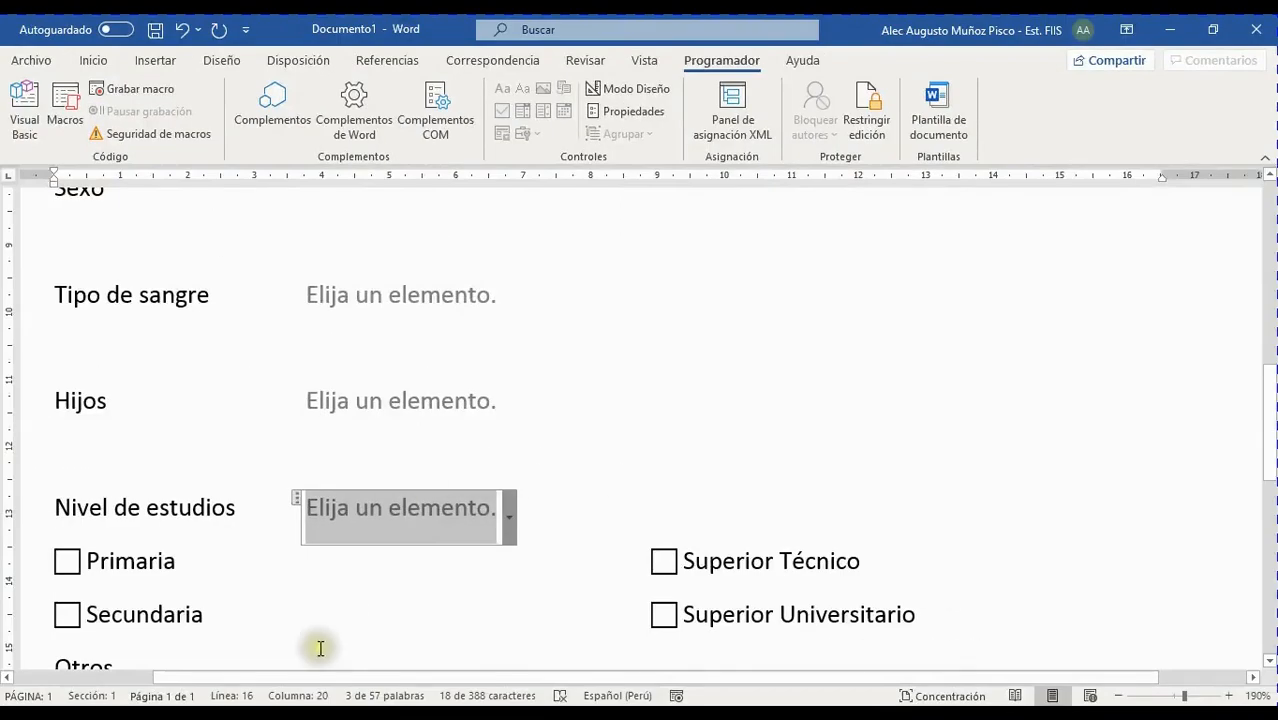
pyautogui.scroll(-3, 584, 615)
pyautogui.scroll(3, 591, 559)
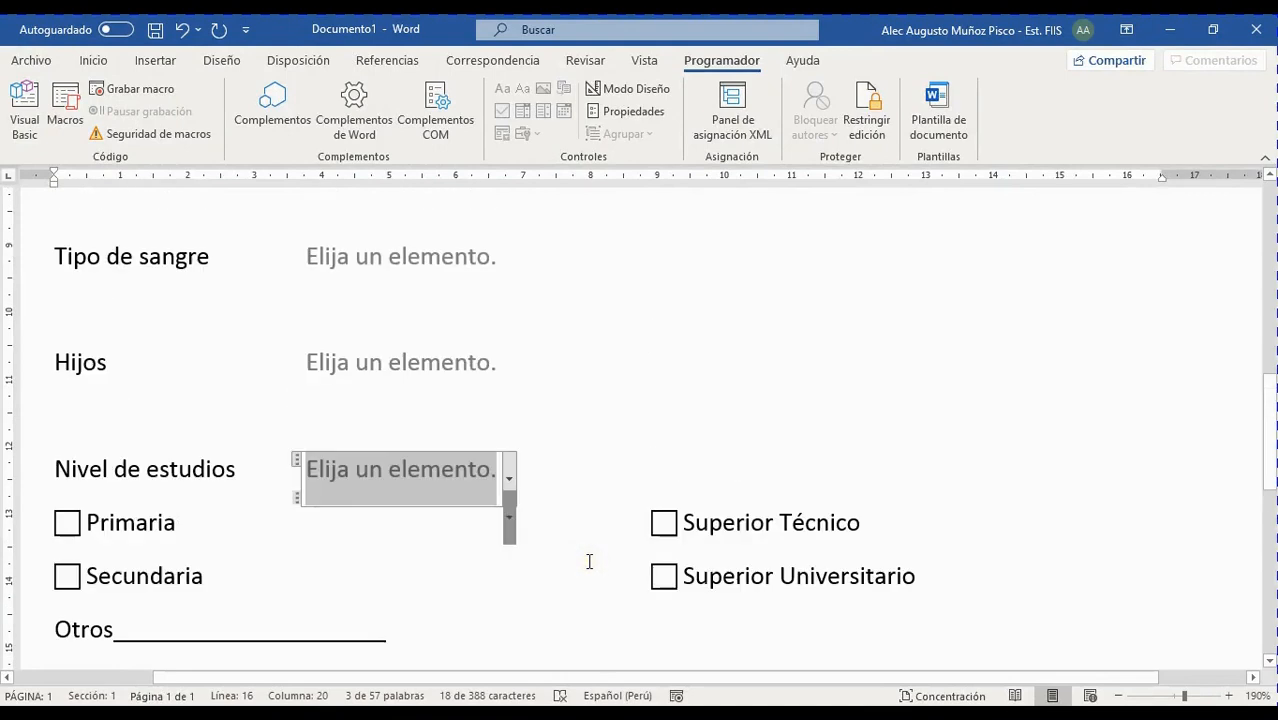
pyautogui.click(468, 297)
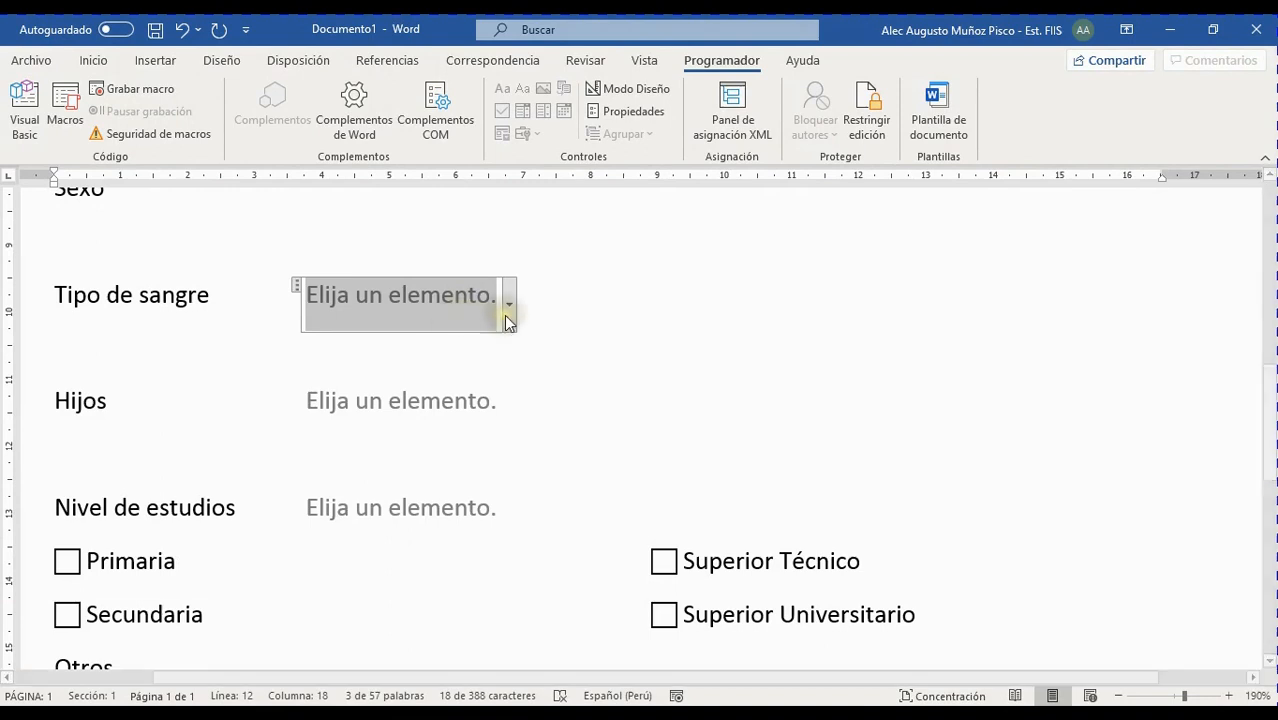
# Cycle Tipo de sangre through the placeholder, O+, O-, AB, A+ and A-
pyautogui.click(510, 316)
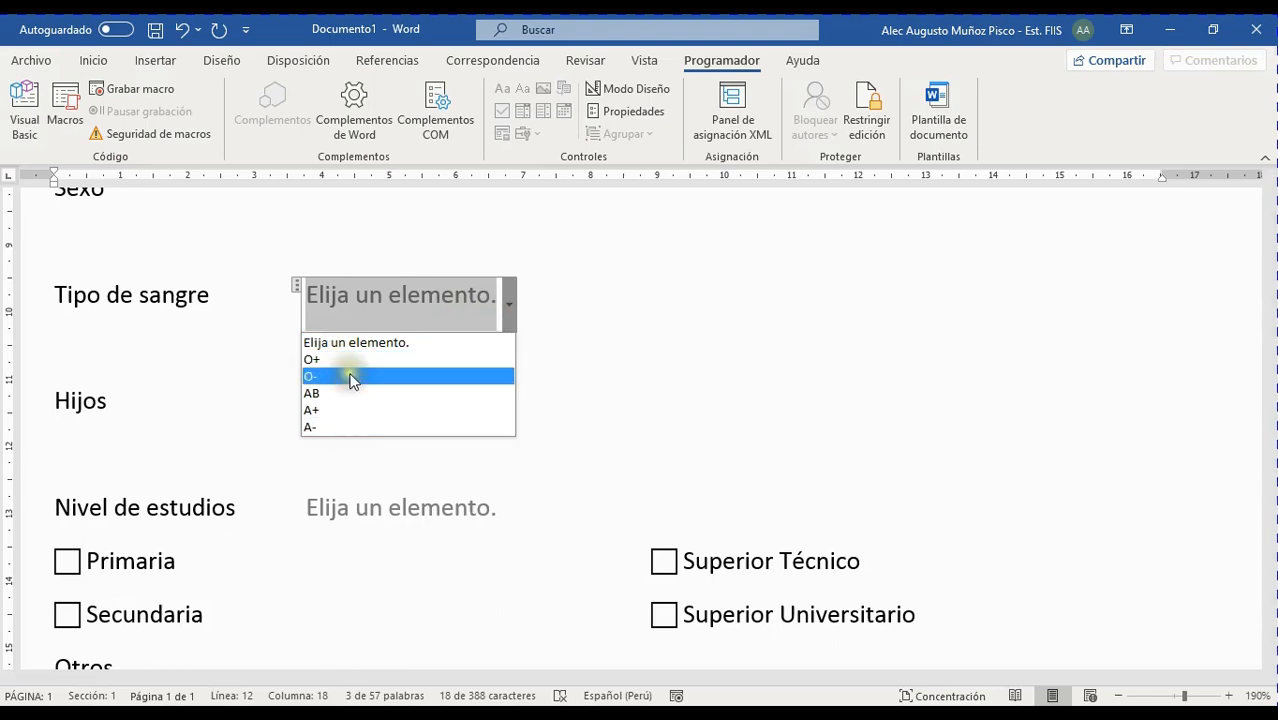
pyautogui.click(385, 342)
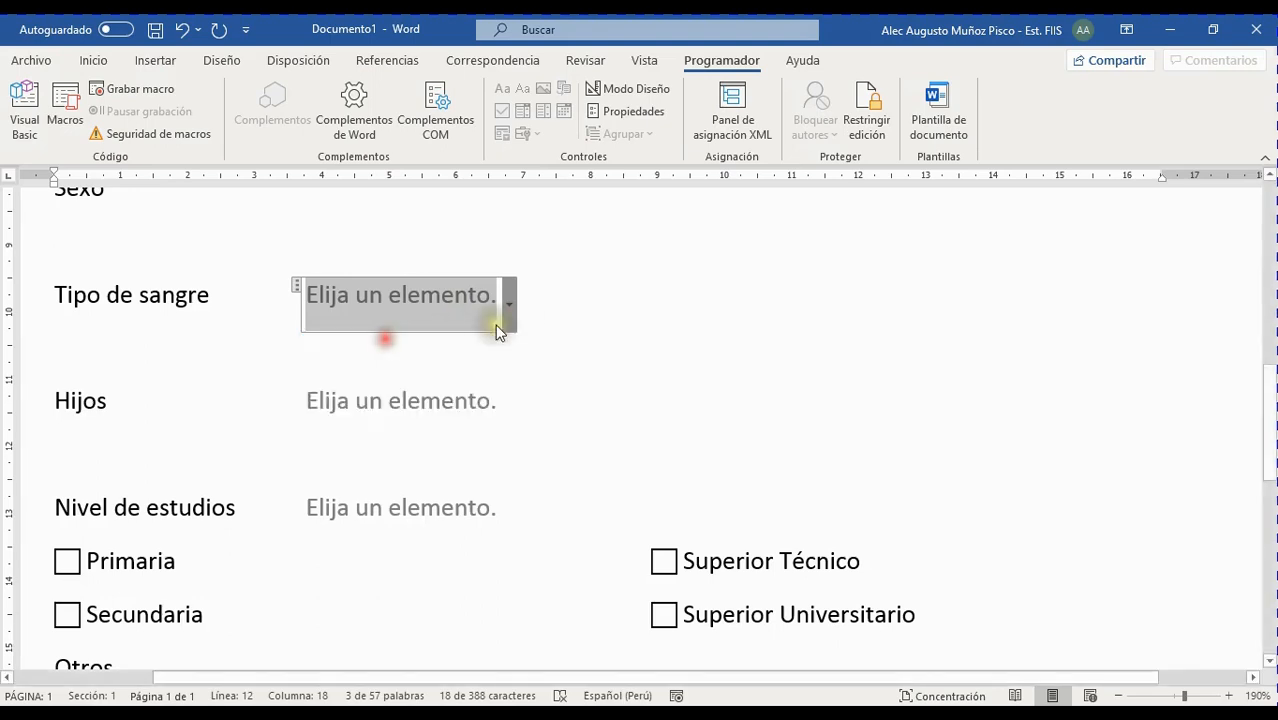
pyautogui.click(511, 317)
pyautogui.click(362, 361)
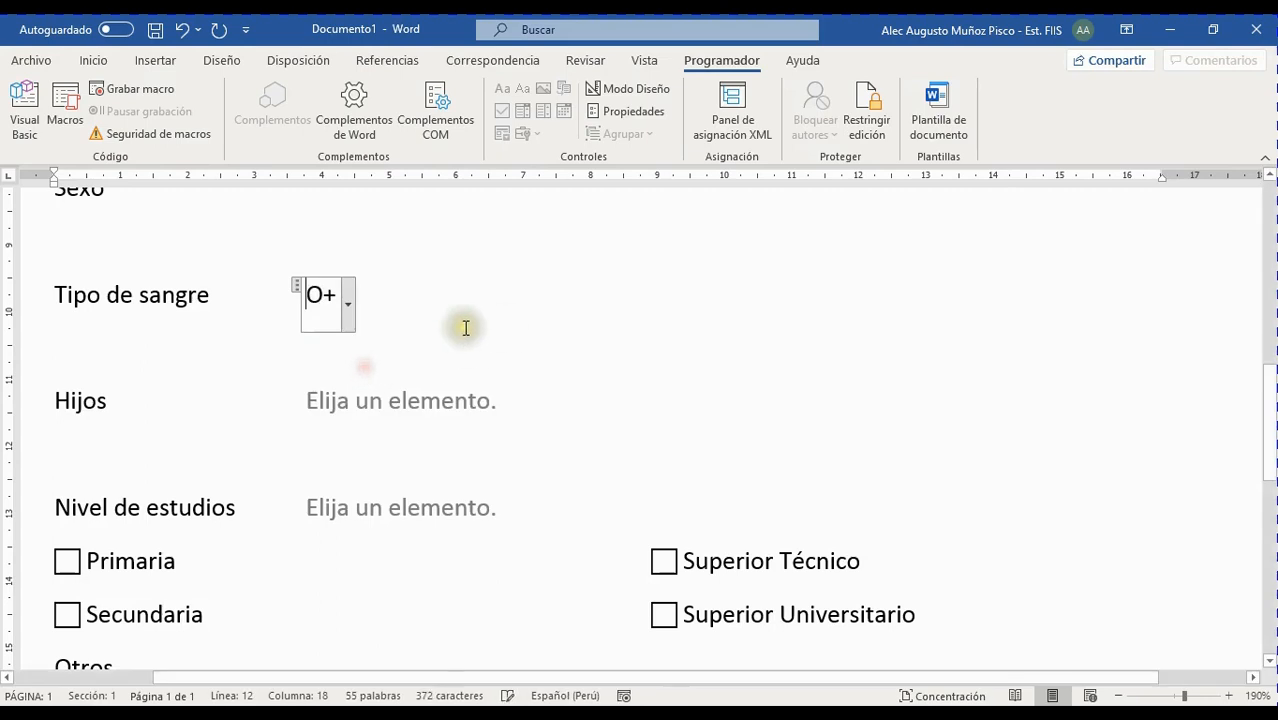
pyautogui.click(352, 326)
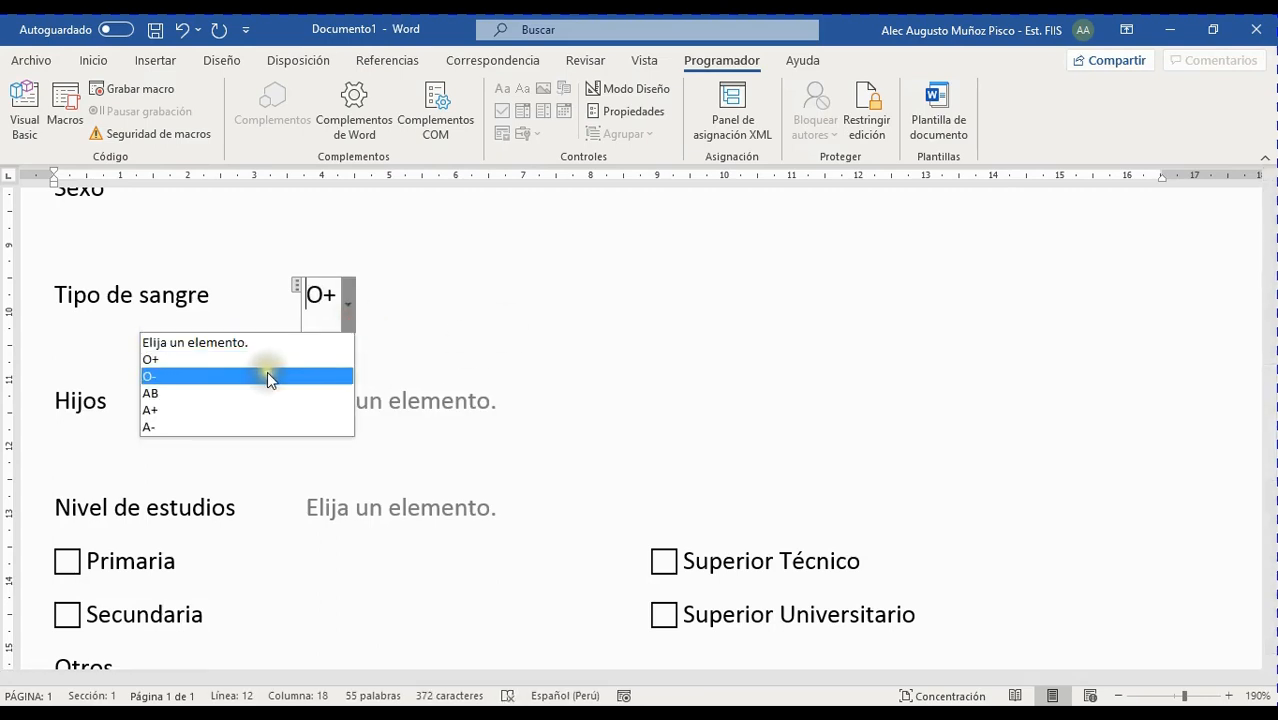
pyautogui.click(268, 371)
pyautogui.click(343, 315)
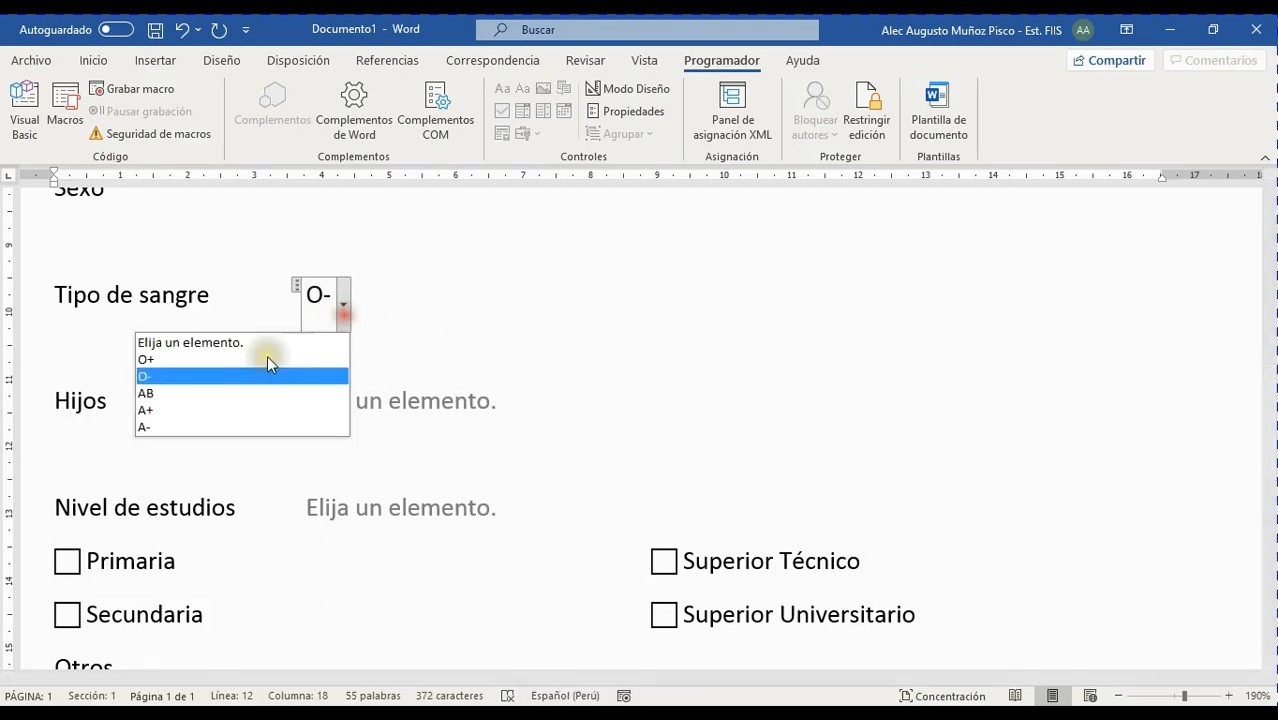
pyautogui.click(222, 391)
pyautogui.click(343, 320)
pyautogui.click(214, 410)
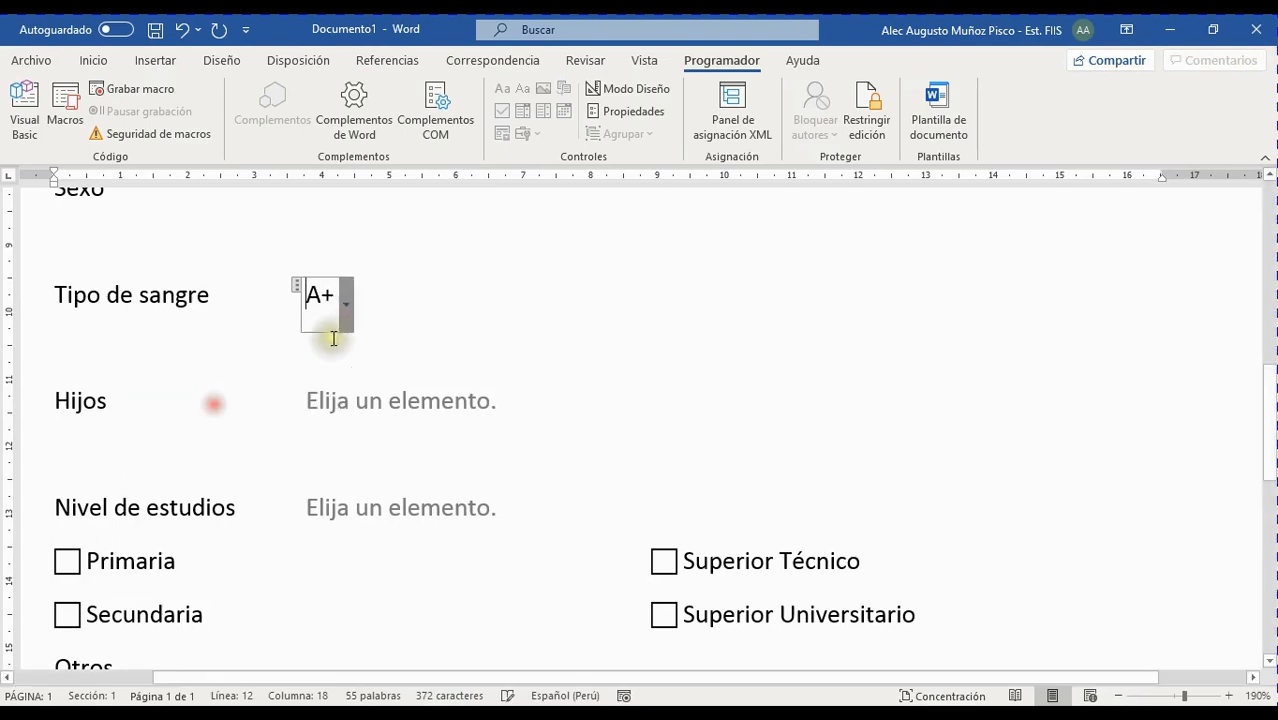
pyautogui.click(346, 320)
pyautogui.click(214, 423)
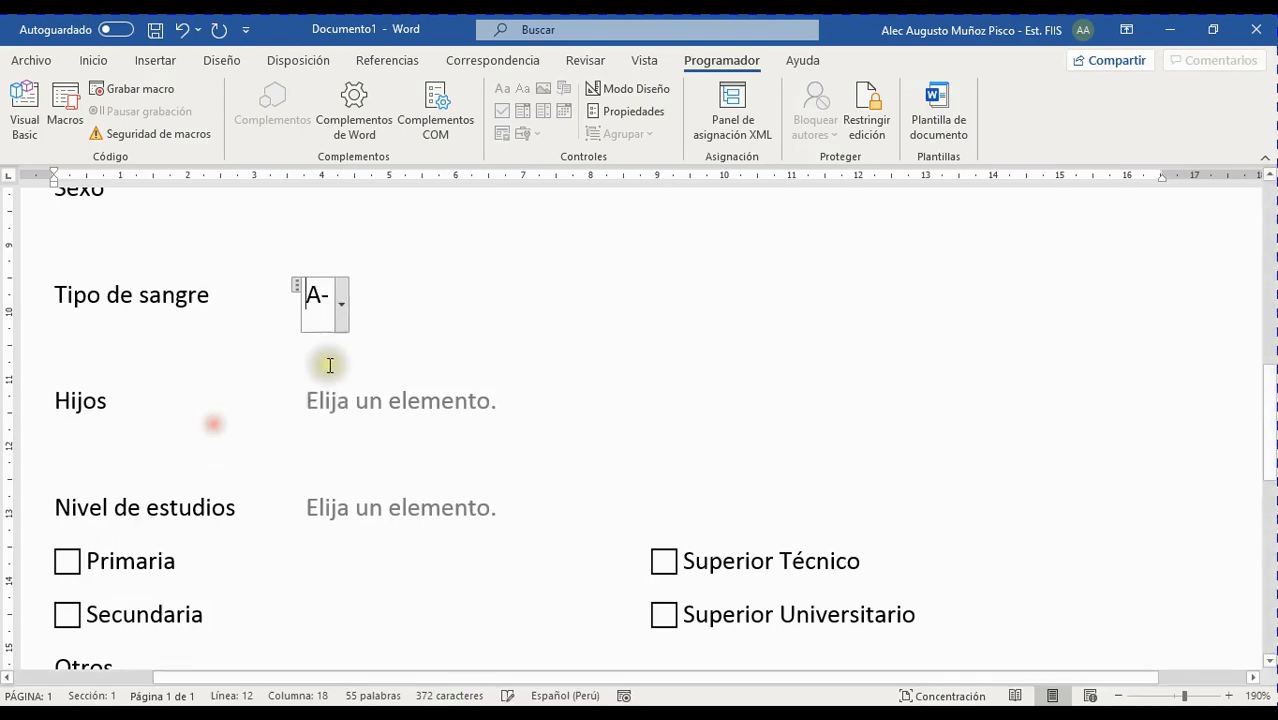
pyautogui.click(340, 318)
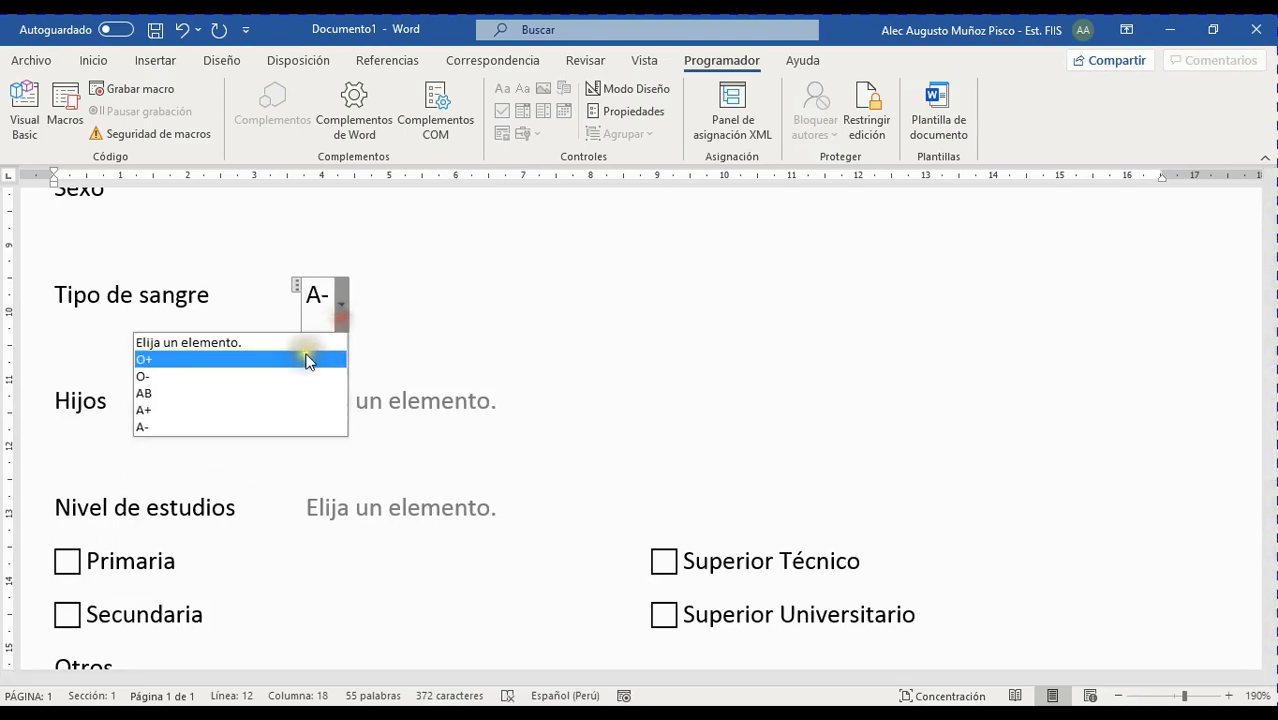
pyautogui.click(226, 426)
# Pick O+, O- and AB again, then reset Tipo de sangre to its placeholder
pyautogui.click(340, 303)
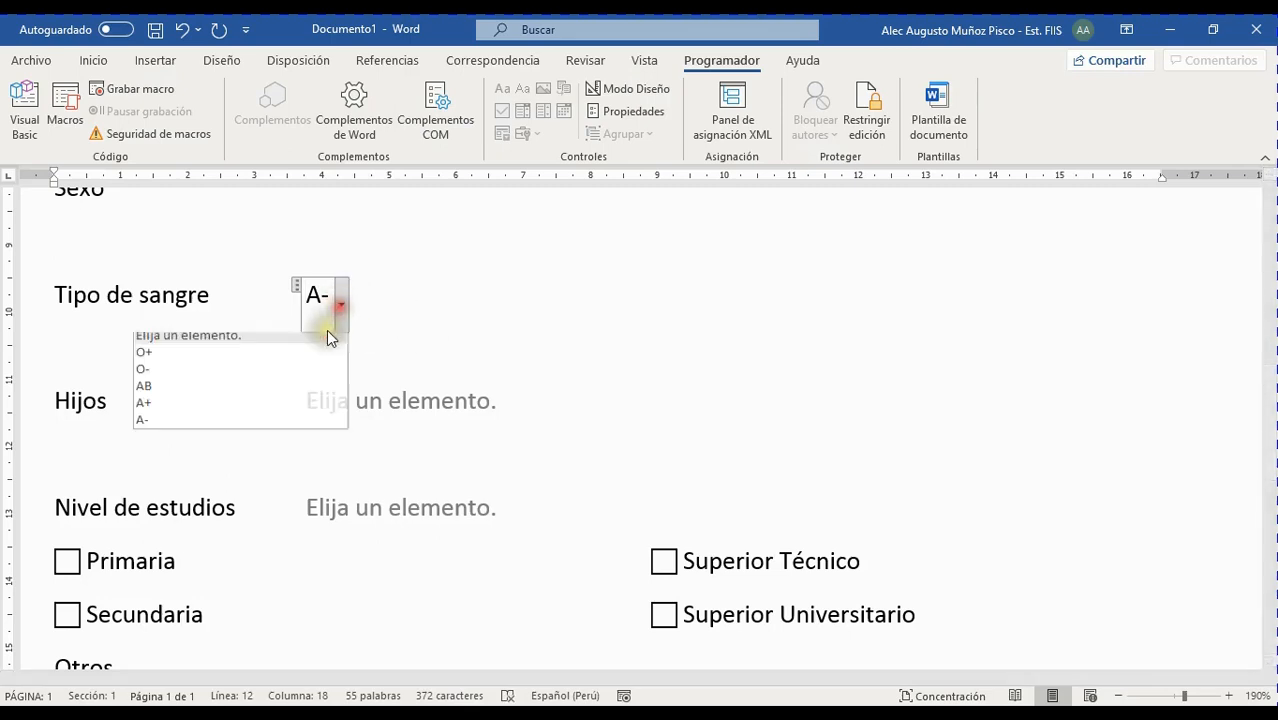
pyautogui.click(260, 357)
pyautogui.click(342, 318)
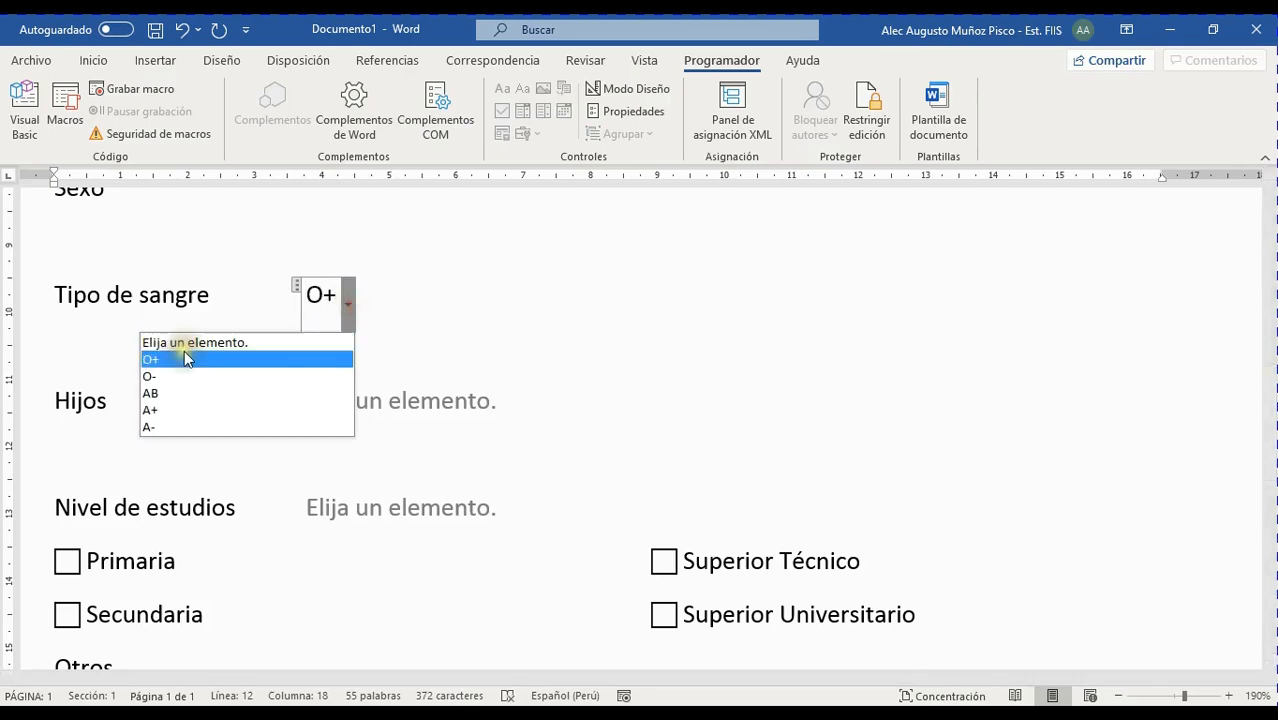
pyautogui.click(187, 372)
pyautogui.click(343, 319)
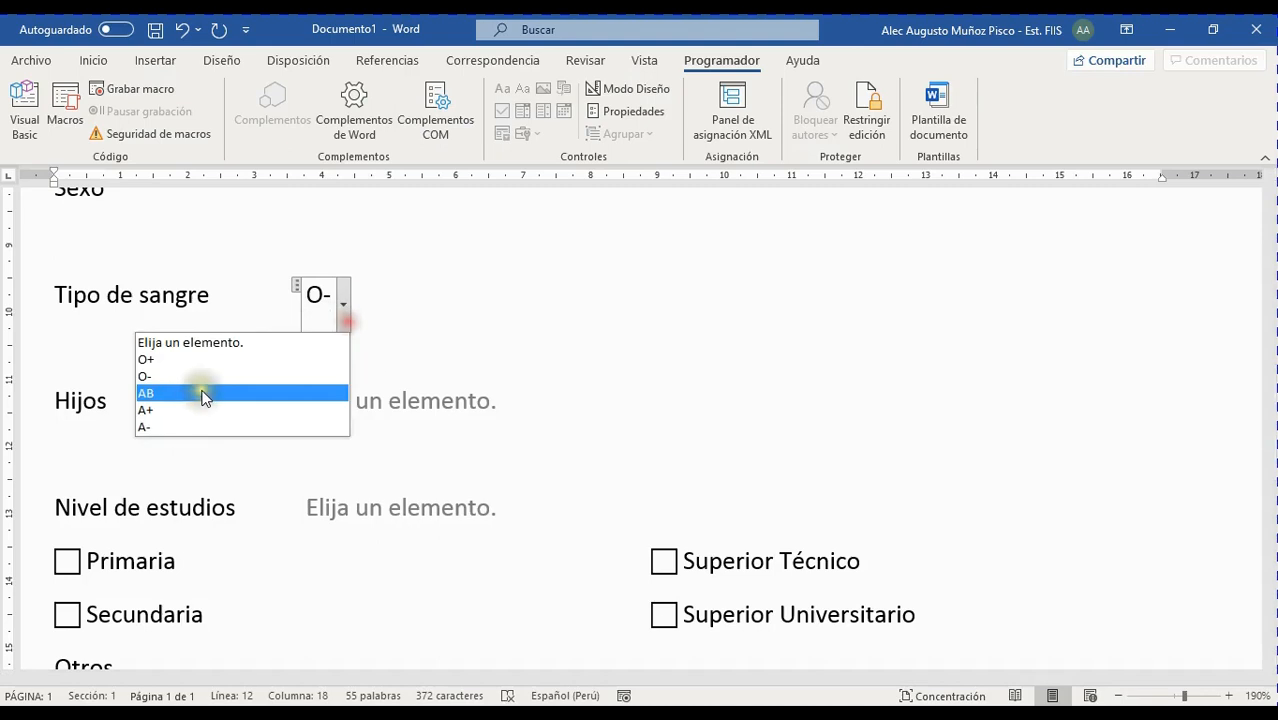
pyautogui.click(194, 393)
pyautogui.click(343, 318)
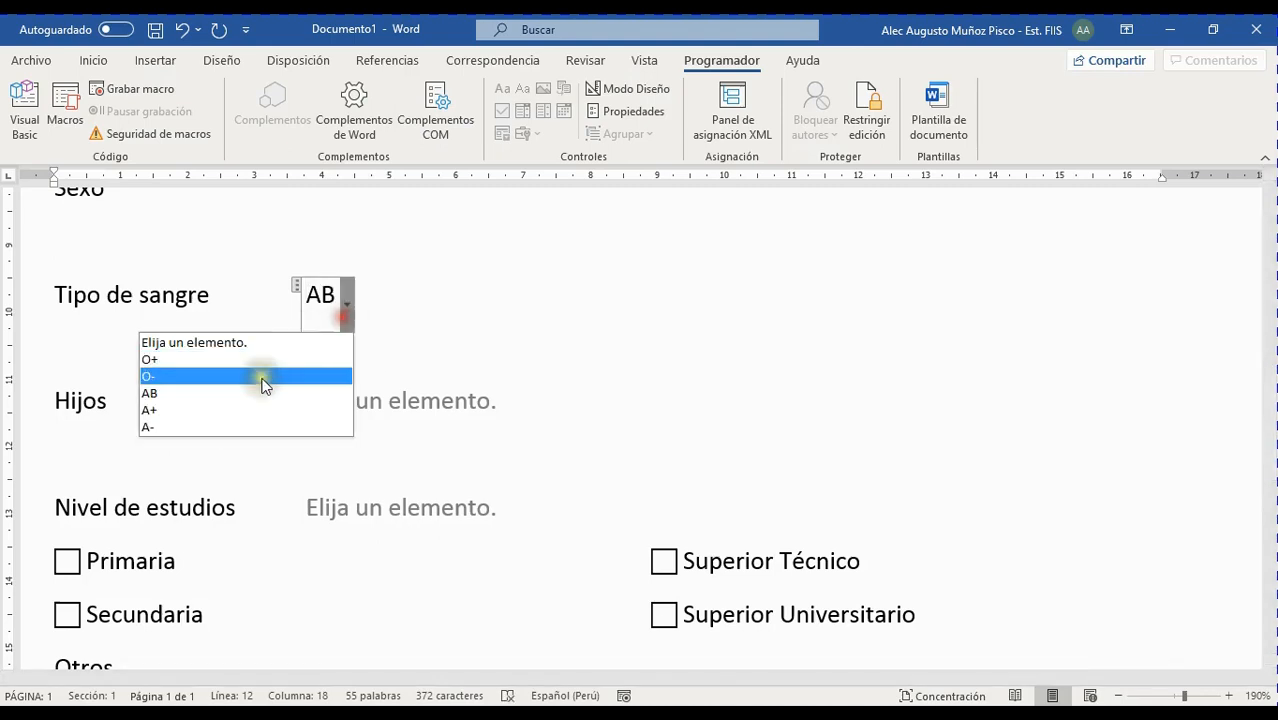
pyautogui.click(232, 390)
pyautogui.click(346, 319)
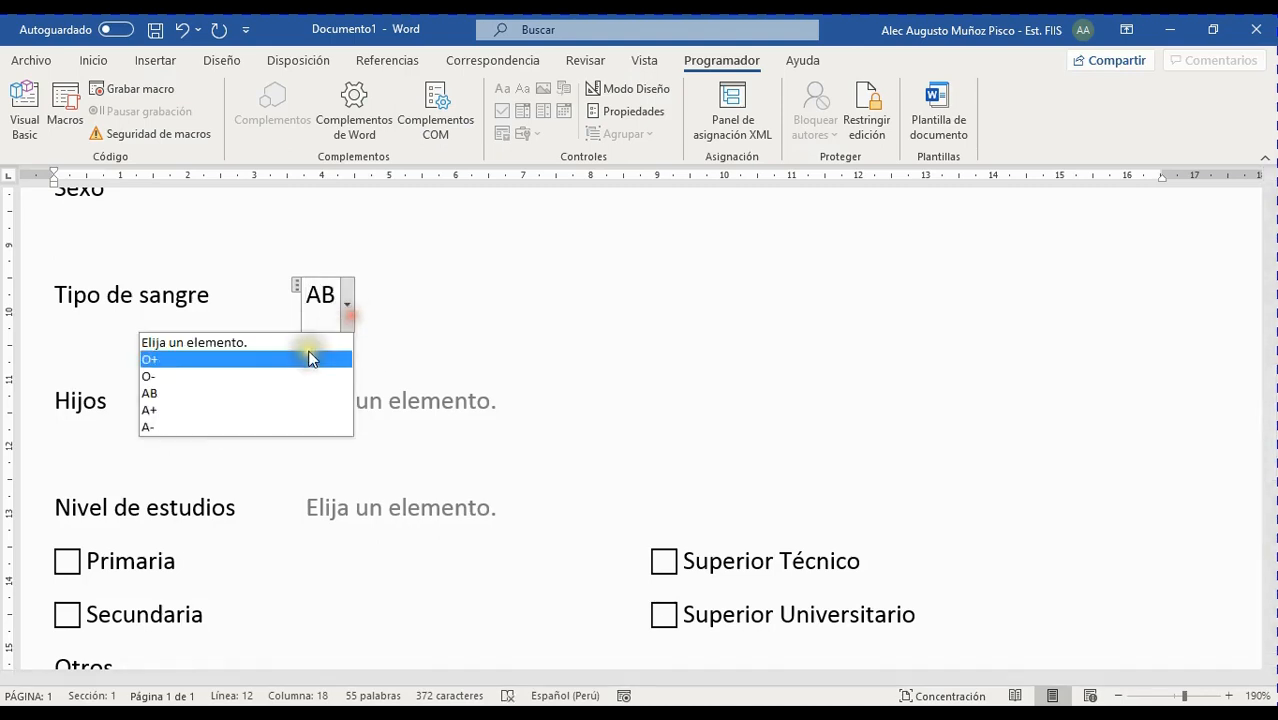
pyautogui.click(331, 341)
# Try Ninguno and 2 in the Hijos dropdown, then reset it to the placeholder
pyautogui.click(482, 404)
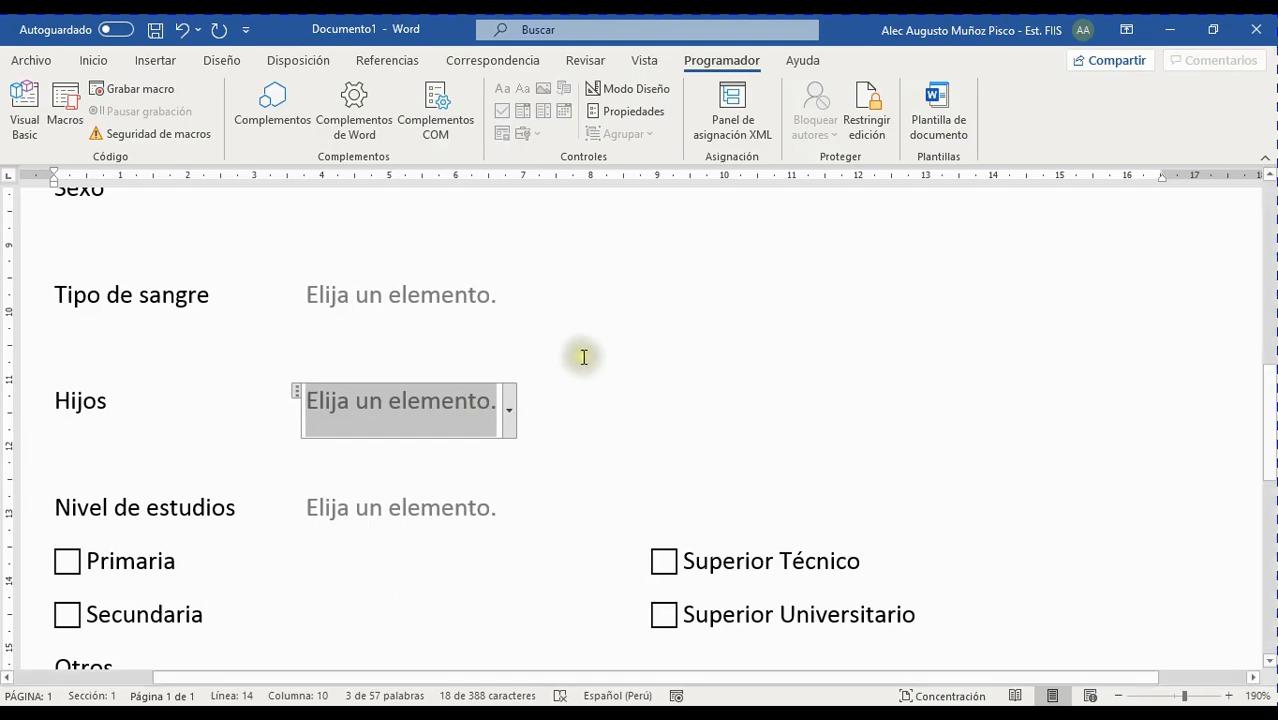
pyautogui.click(511, 406)
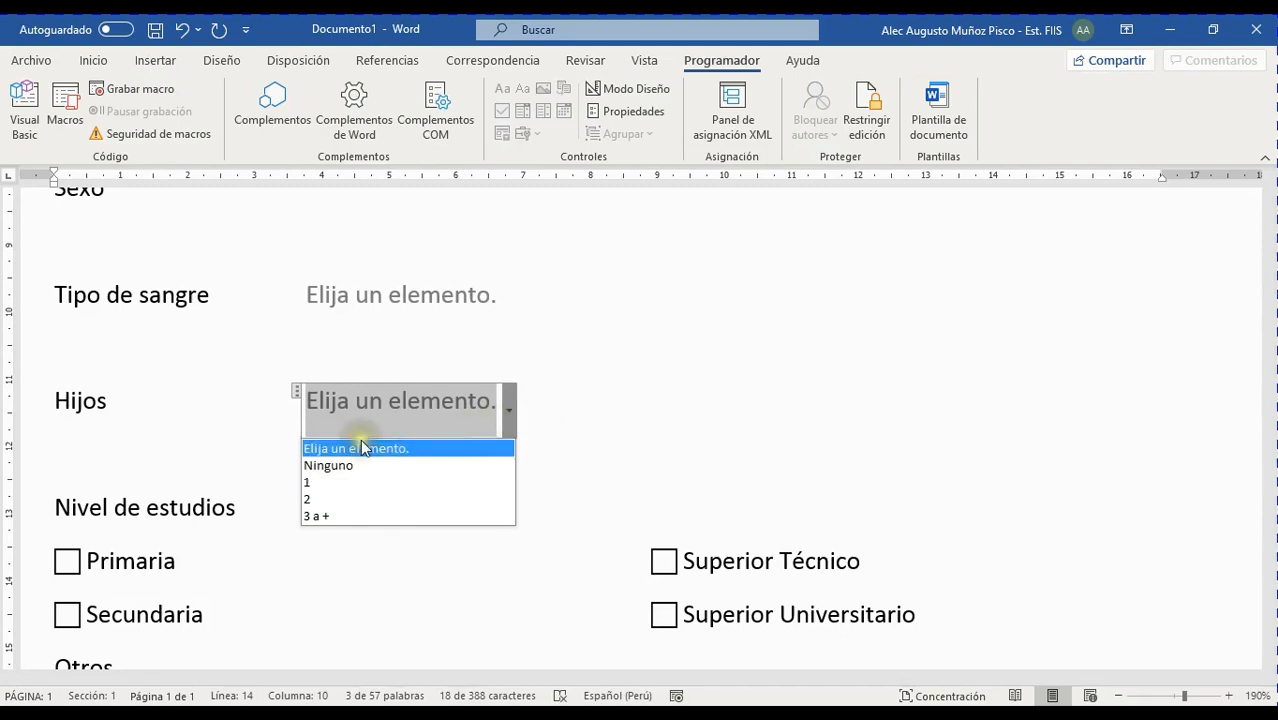
pyautogui.click(360, 465)
pyautogui.click(409, 415)
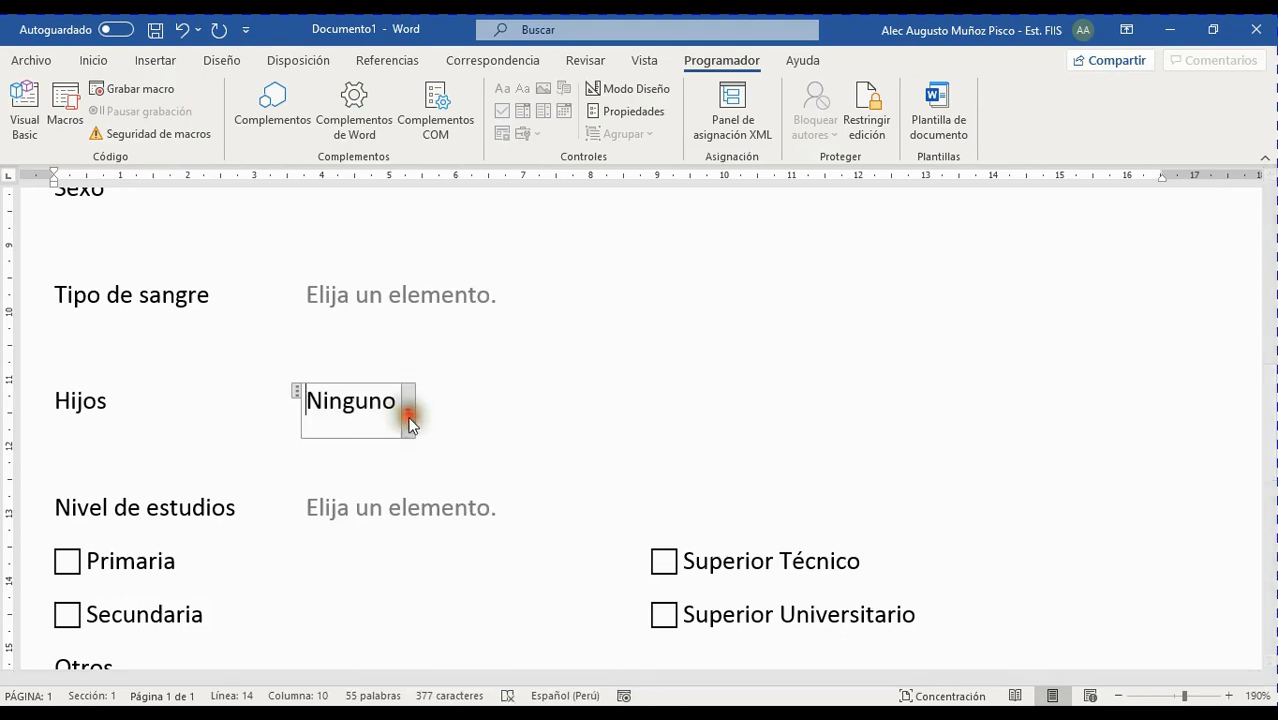
pyautogui.click(312, 491)
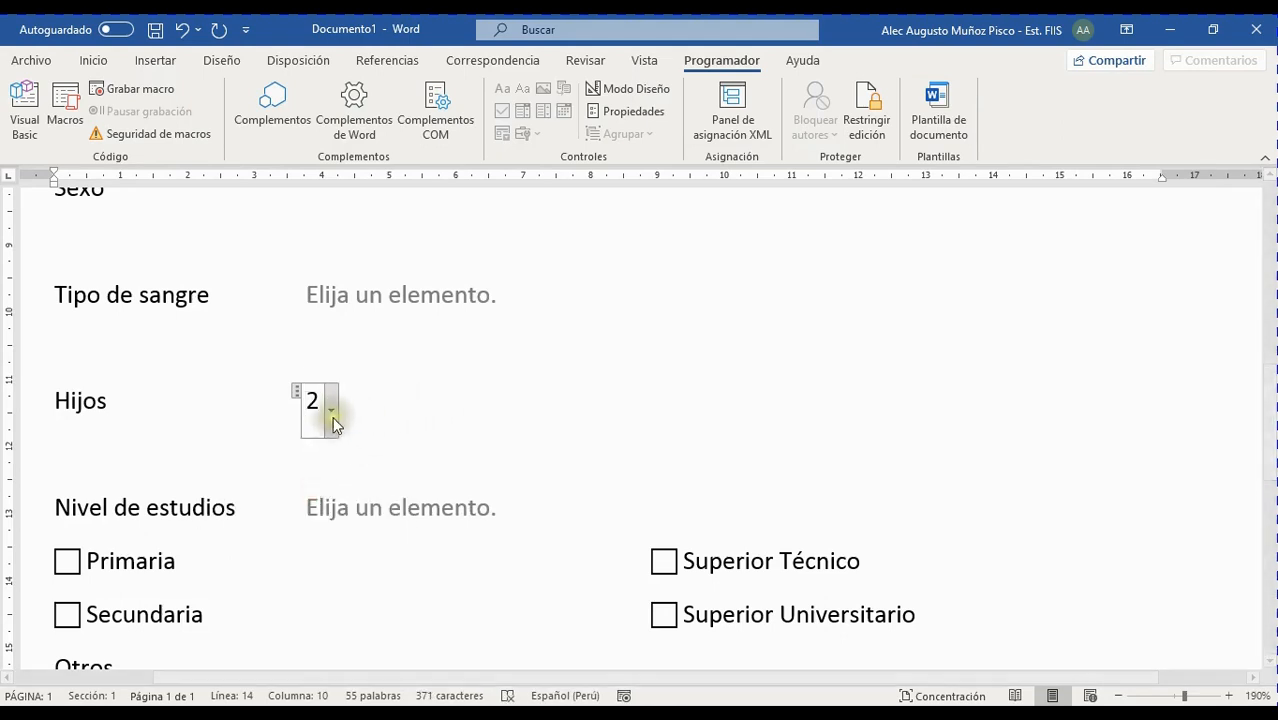
pyautogui.click(331, 414)
pyautogui.click(313, 451)
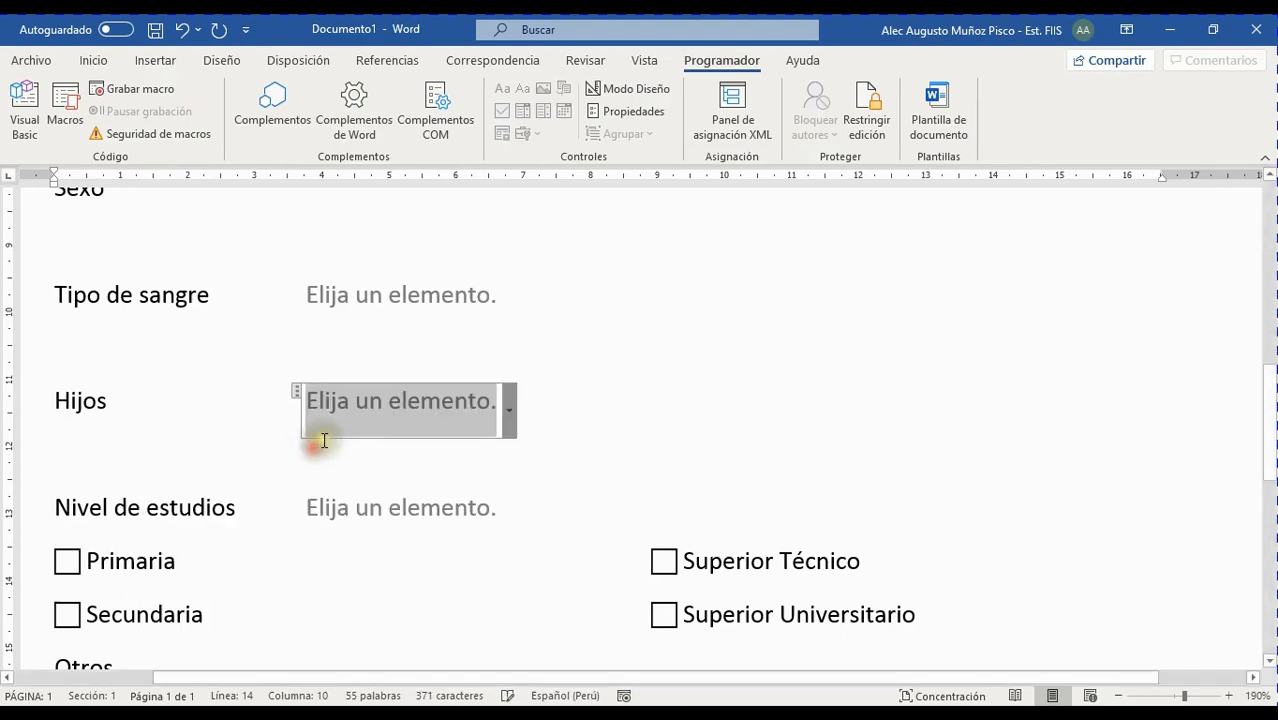
pyautogui.click(506, 411)
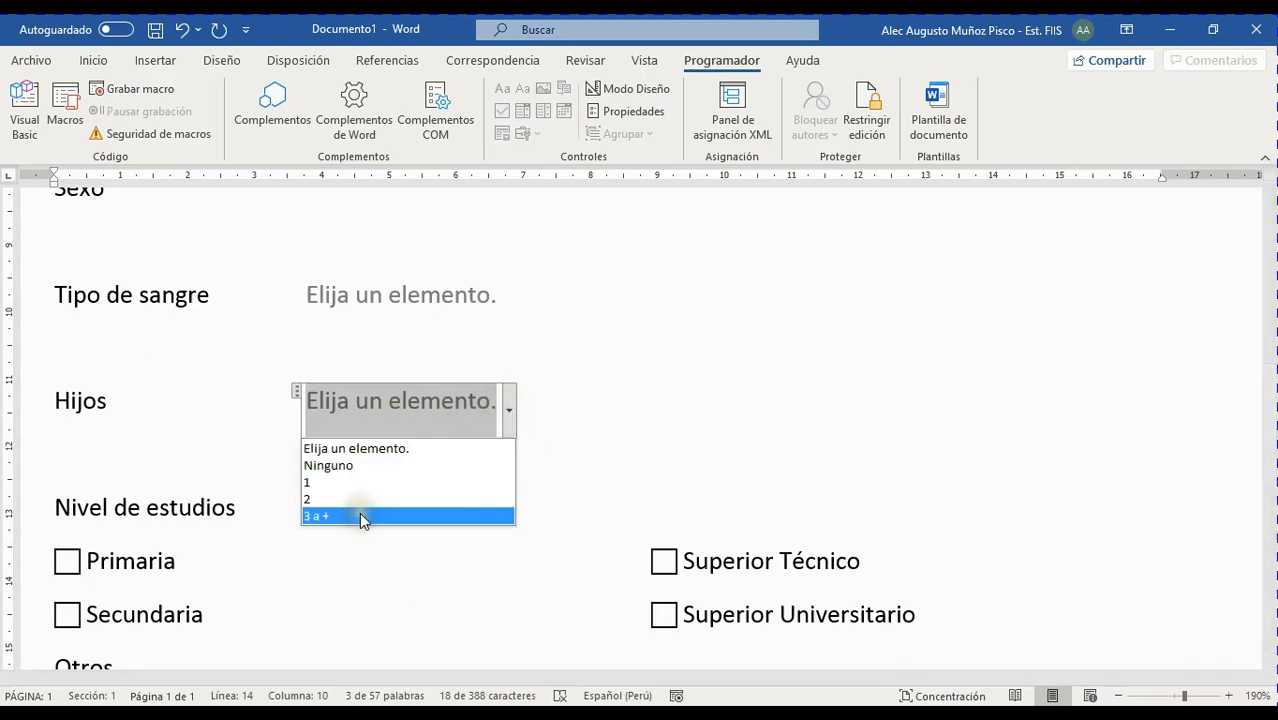
# Type the custom answer 'Tengo 7 hijos' into the Hijos field
pyautogui.click(511, 406)
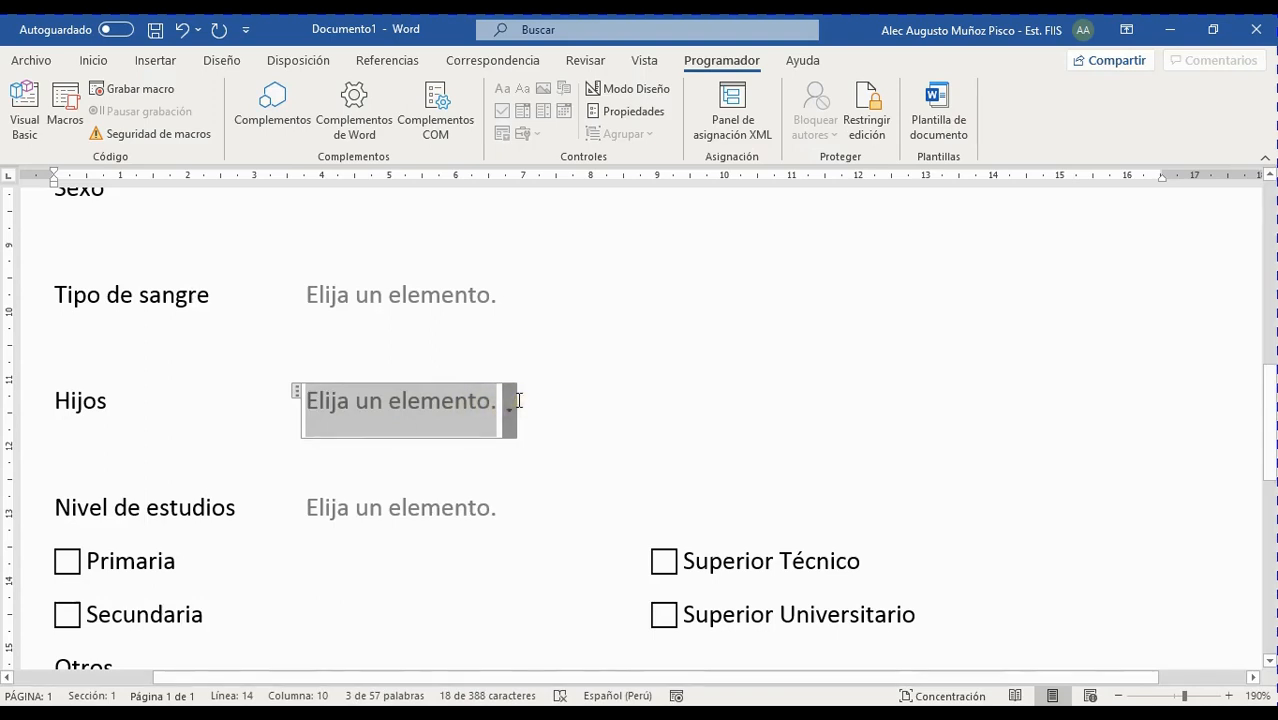
pyautogui.write('Tendo')
pyautogui.press('BackSpace')
pyautogui.press('BackSpace')
pyautogui.write('g')
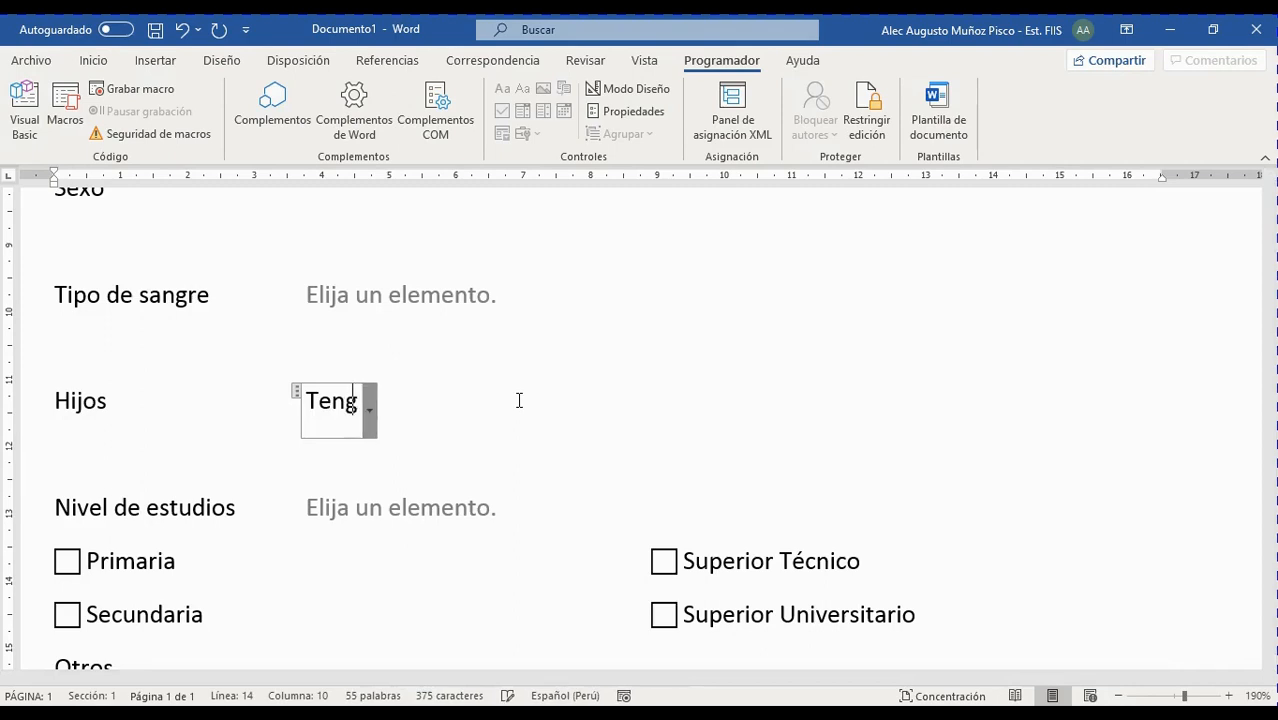
pyautogui.write('o 7 hijos')
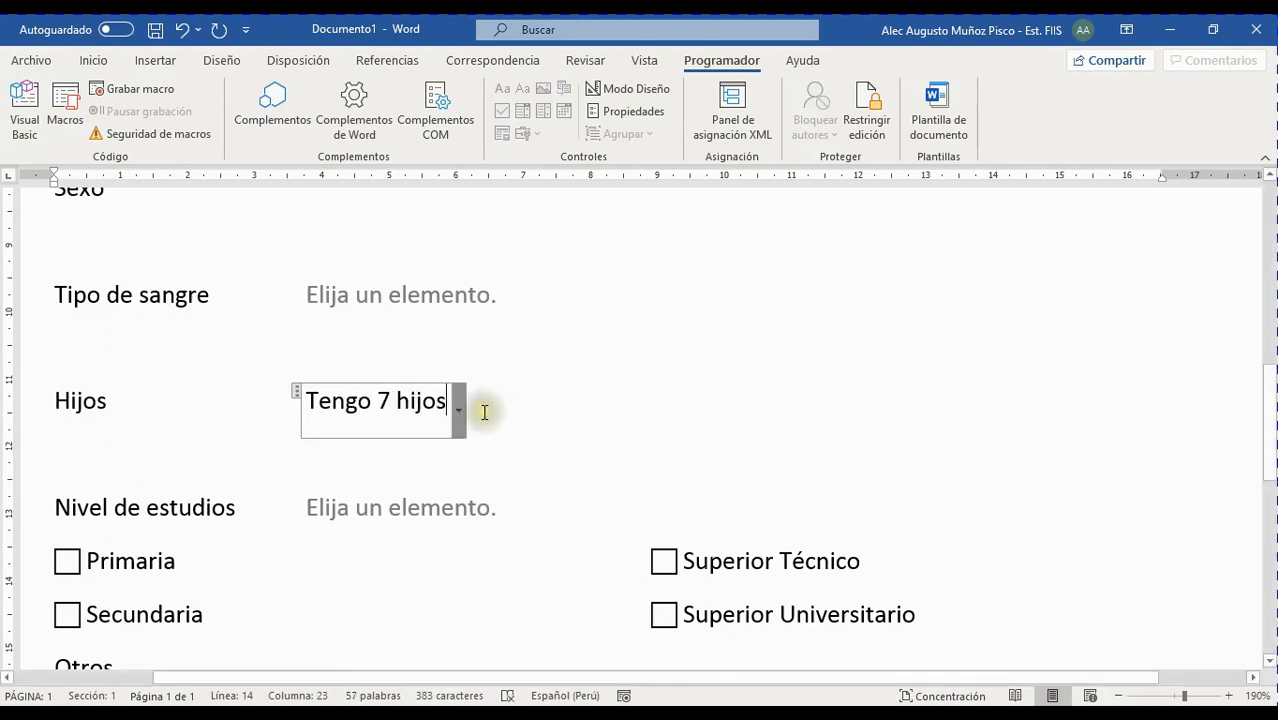
# Check the Hijos and Nivel de estudios dropdown lists without changing them
pyautogui.click(461, 421)
pyautogui.click(539, 346)
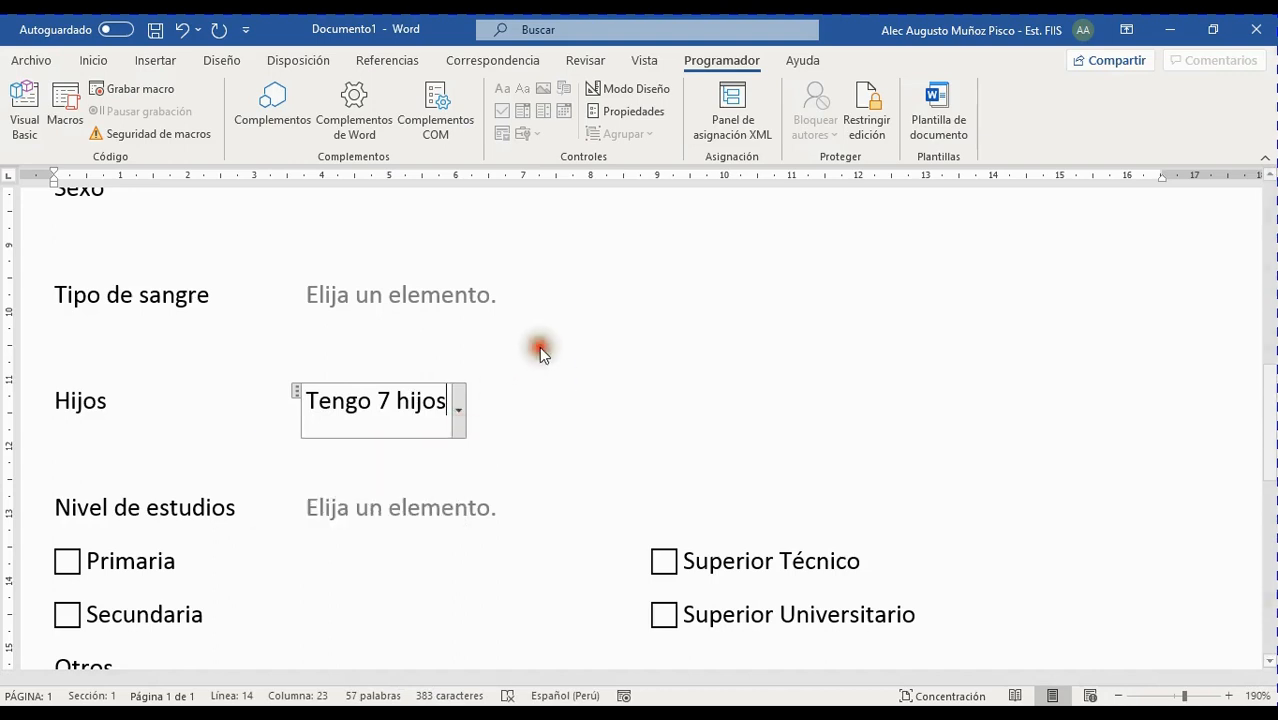
pyautogui.click(451, 503)
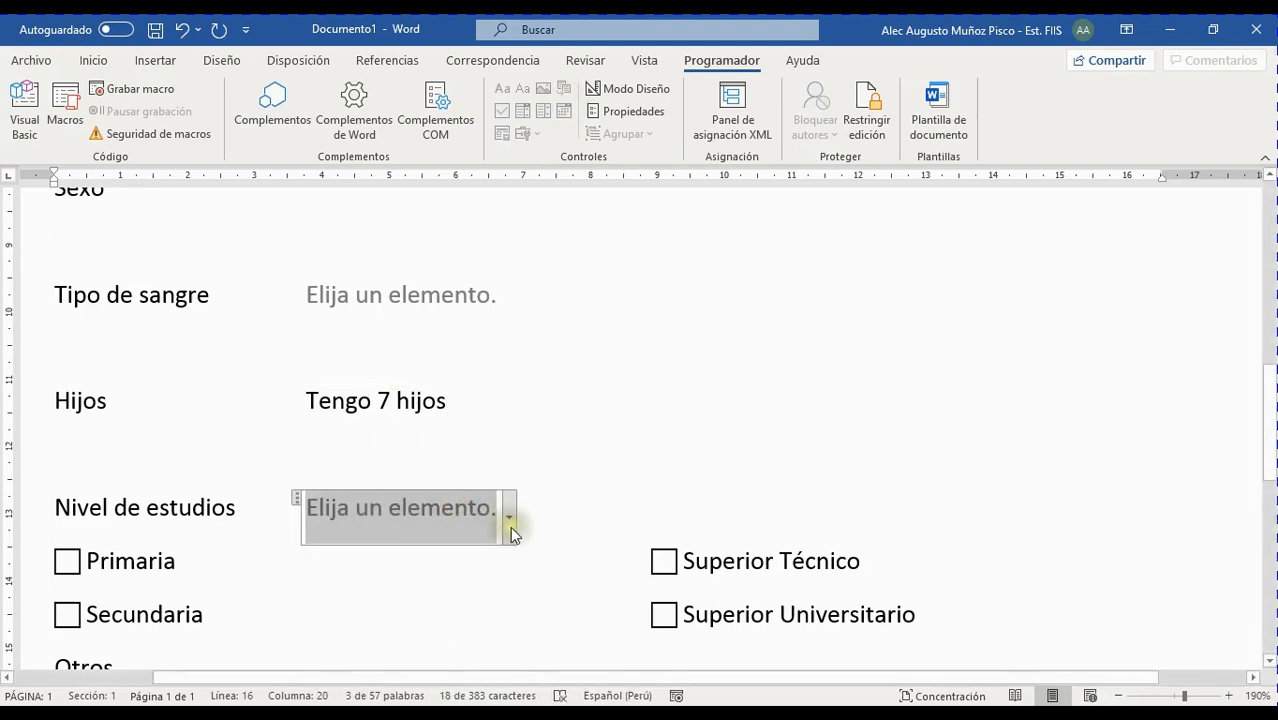
pyautogui.click(509, 518)
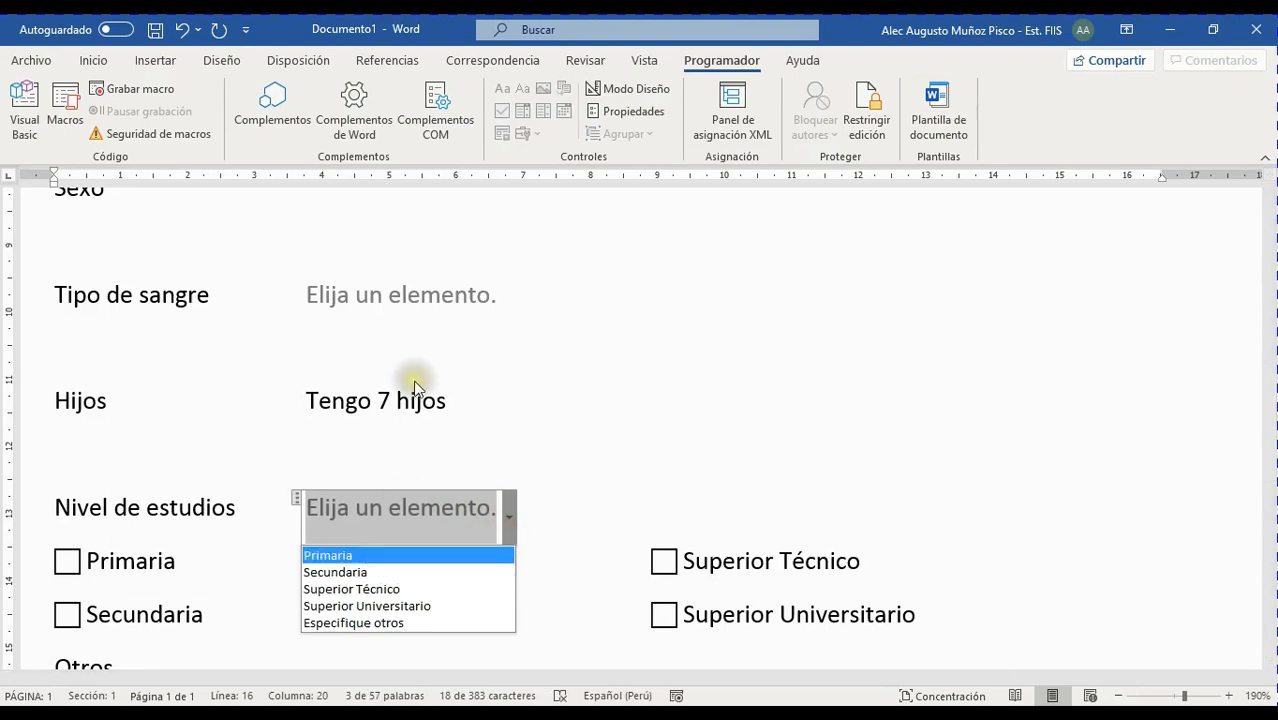
pyautogui.click(437, 401)
pyautogui.click(458, 408)
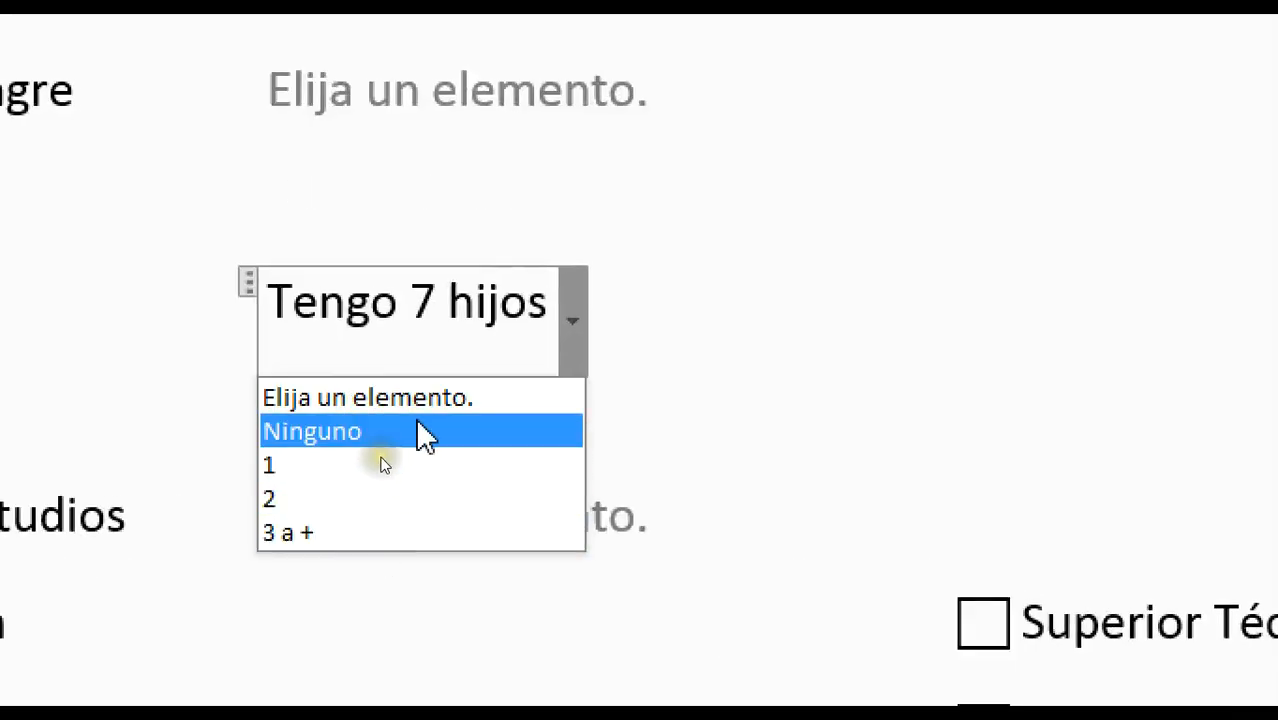
# Keep Hijos at Tengo 7 hijos and set Nivel de estudios to Superior Técnico
pyautogui.click(466, 311)
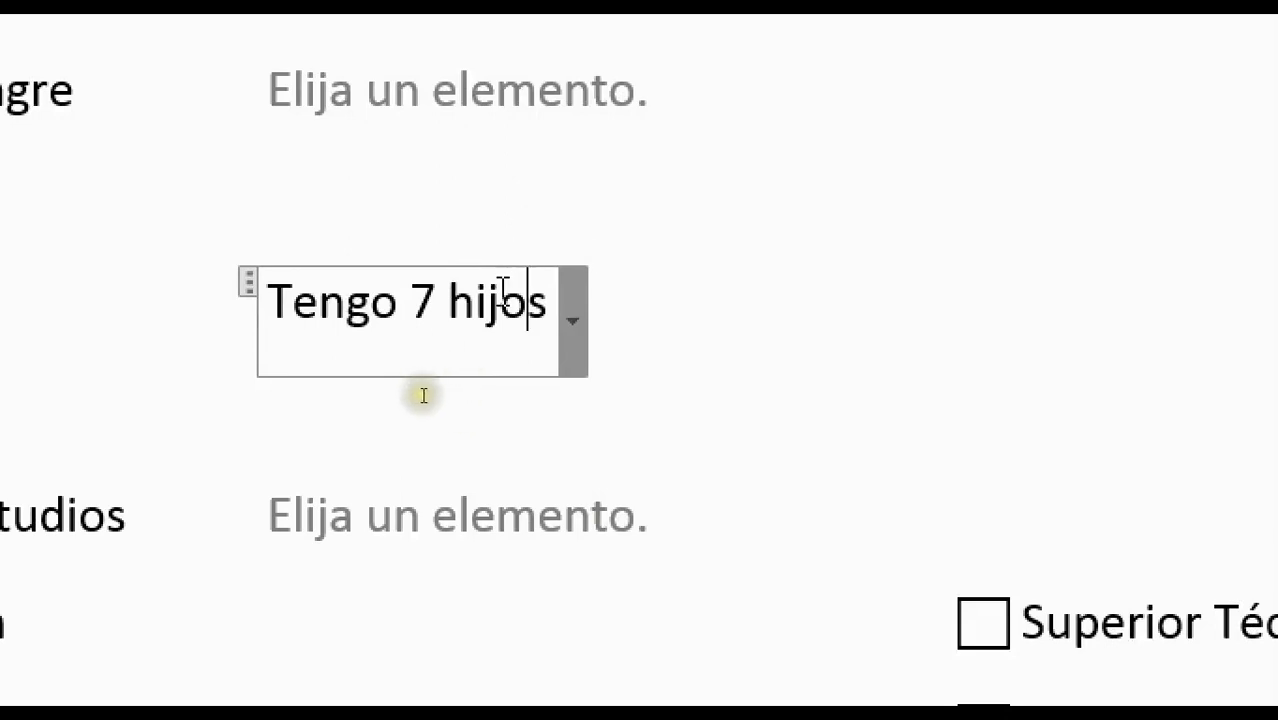
pyautogui.click(549, 104)
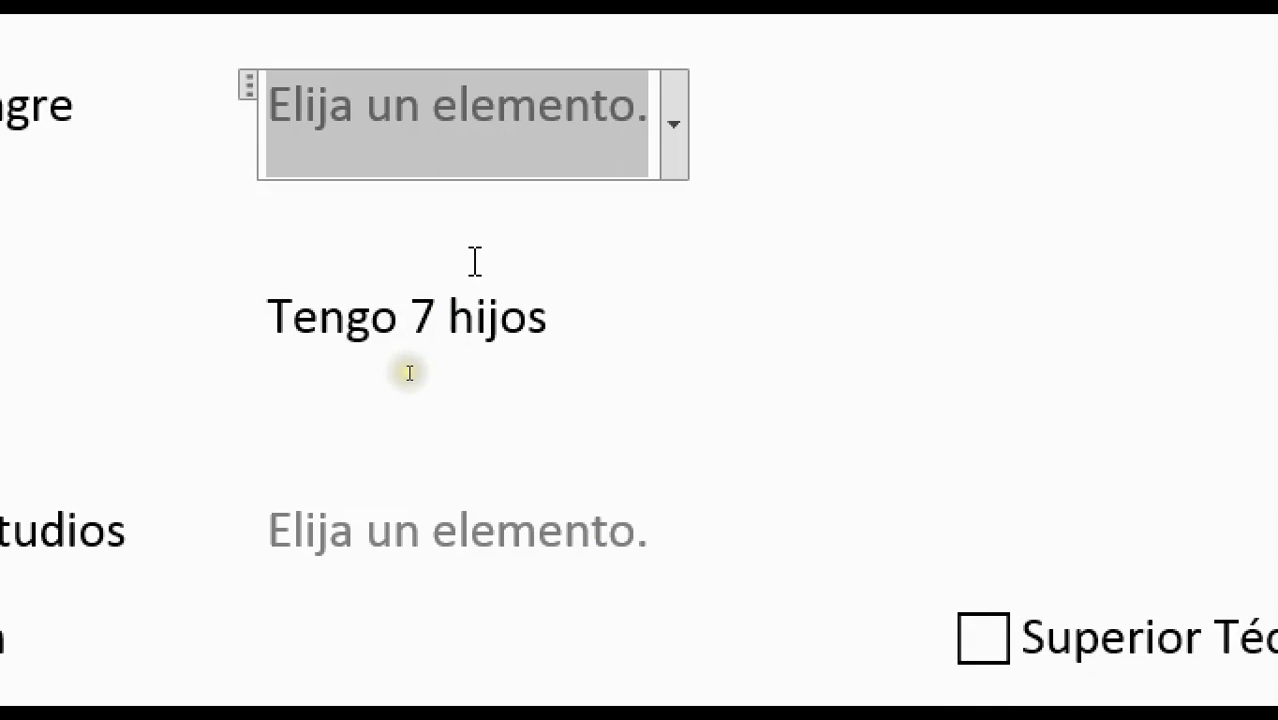
pyautogui.click(628, 552)
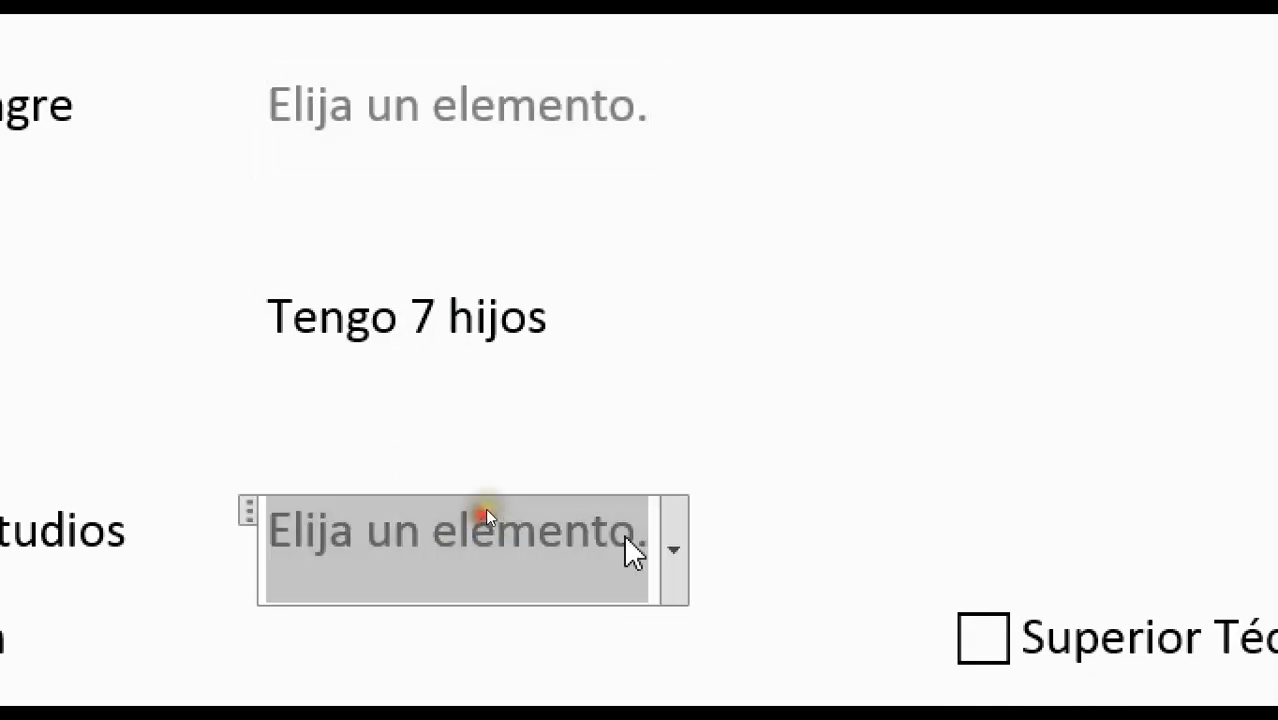
pyautogui.click(676, 532)
pyautogui.click(405, 541)
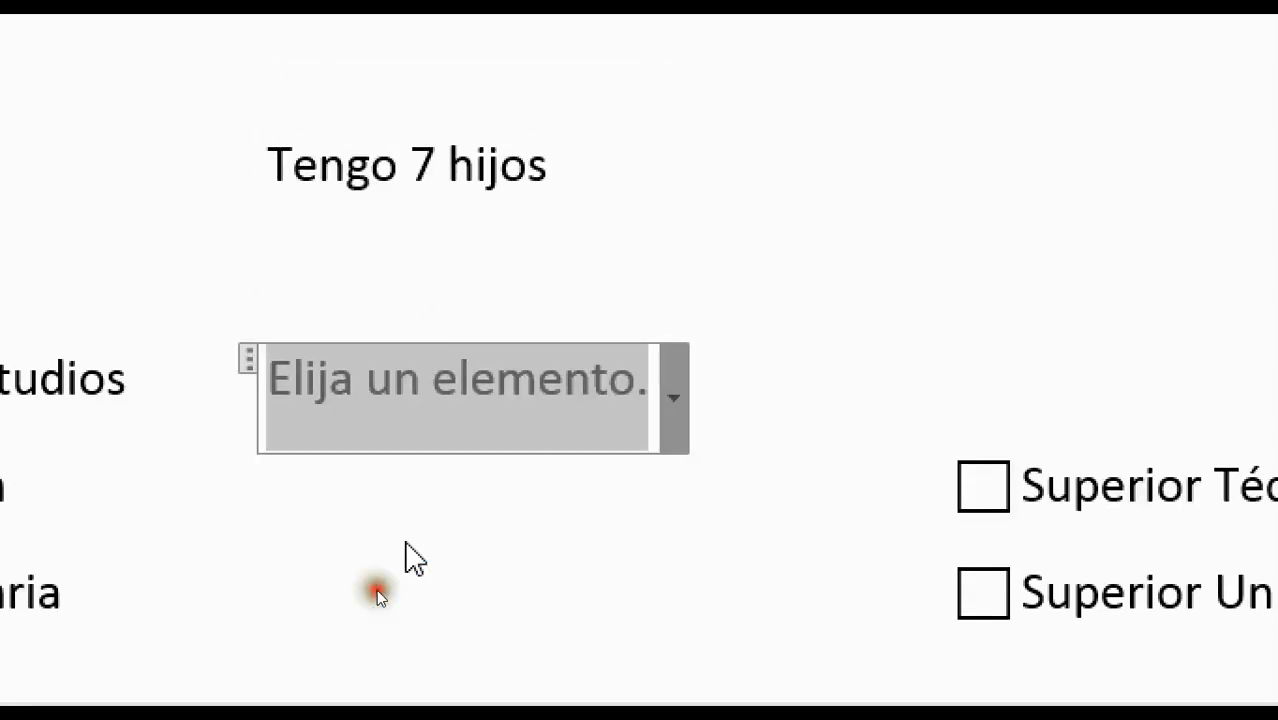
# Switch Nivel de estudios to Especifique otros and type the custom answer CEO
pyautogui.click(646, 402)
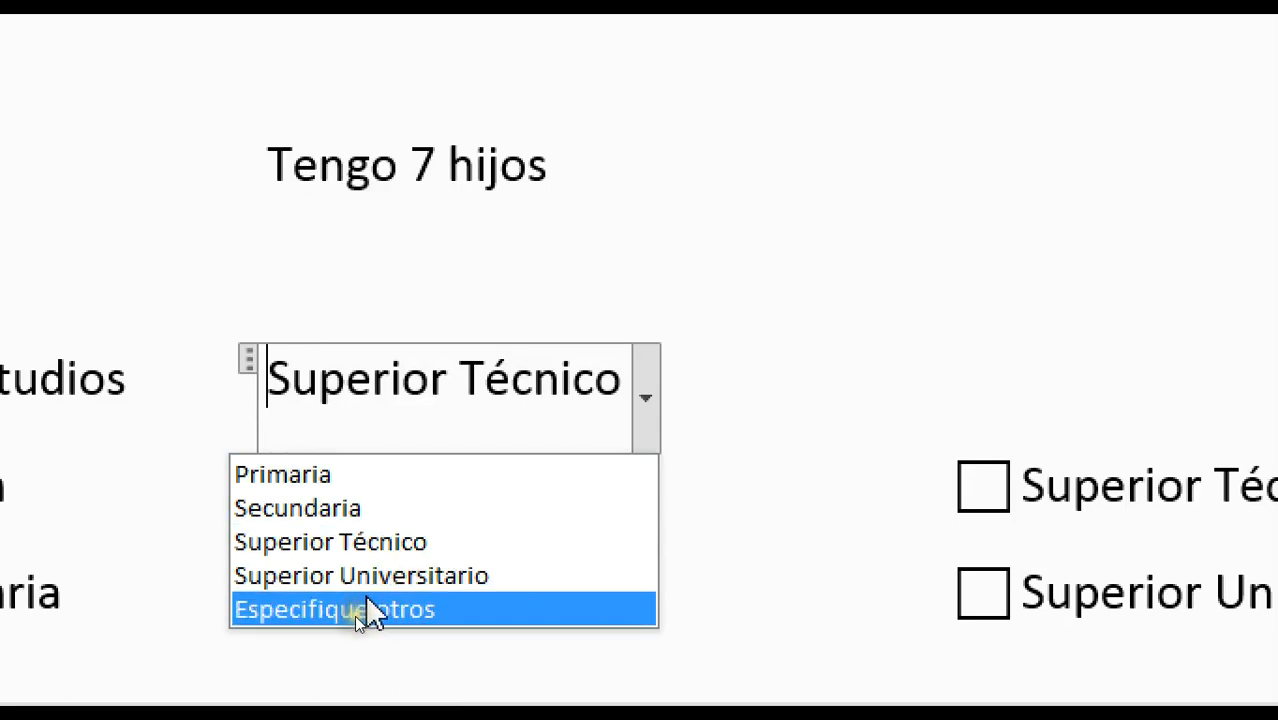
pyautogui.click(474, 607)
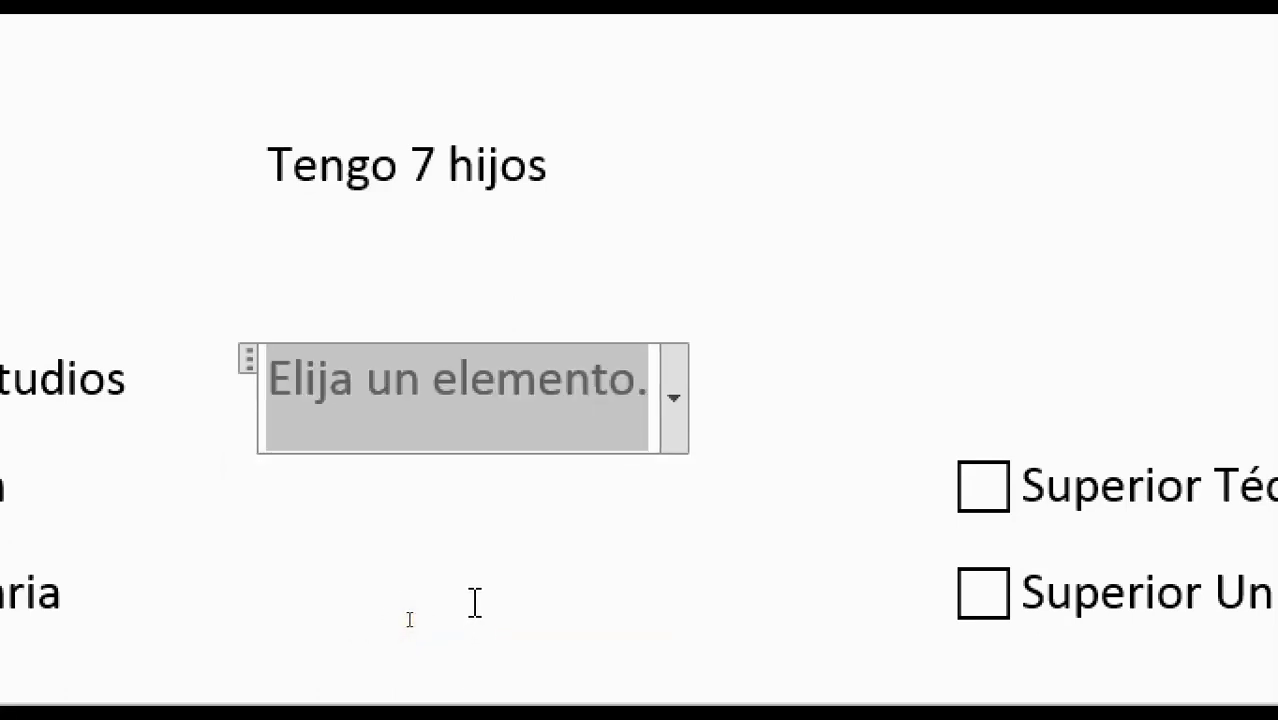
pyautogui.click(688, 399)
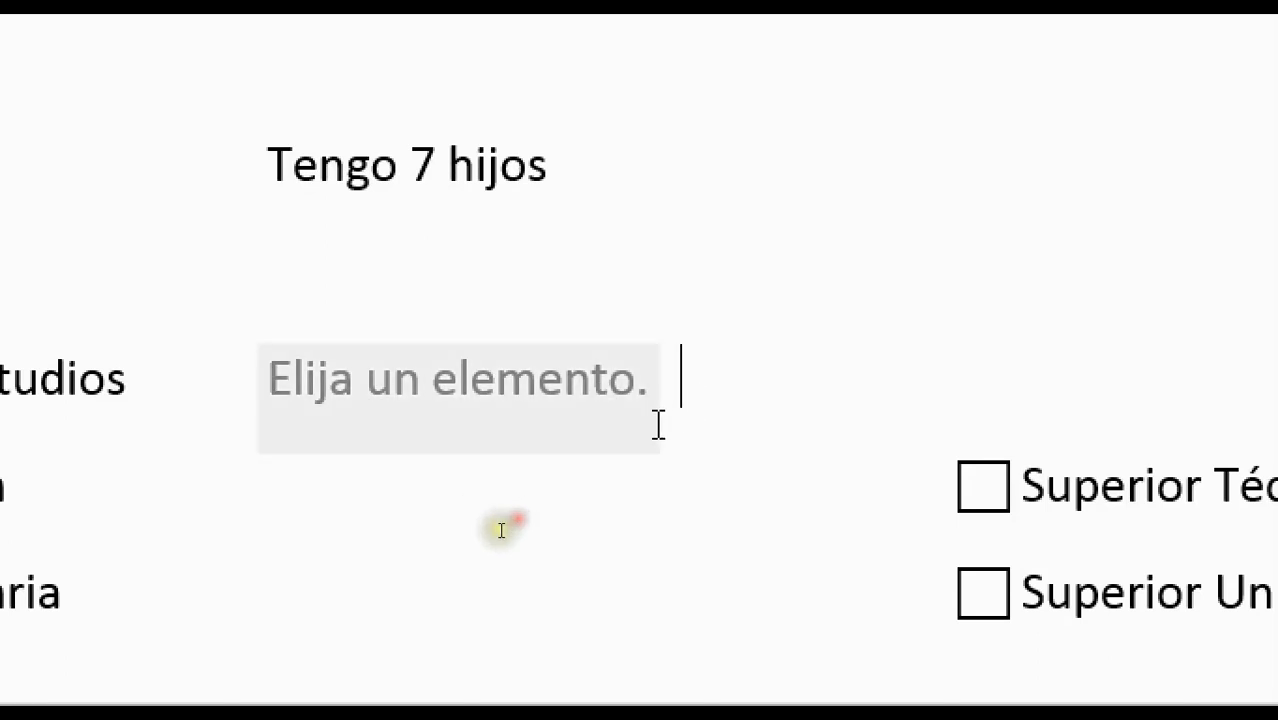
pyautogui.click(619, 394)
pyautogui.click(674, 398)
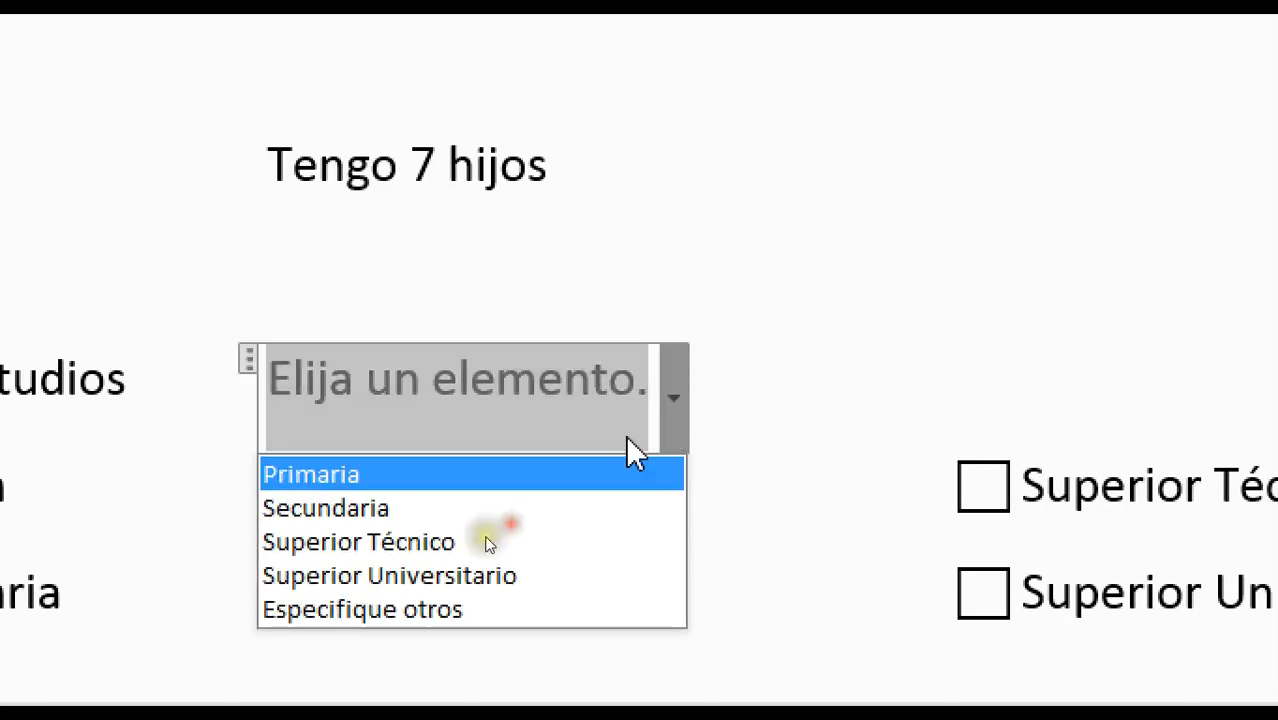
pyautogui.click(452, 607)
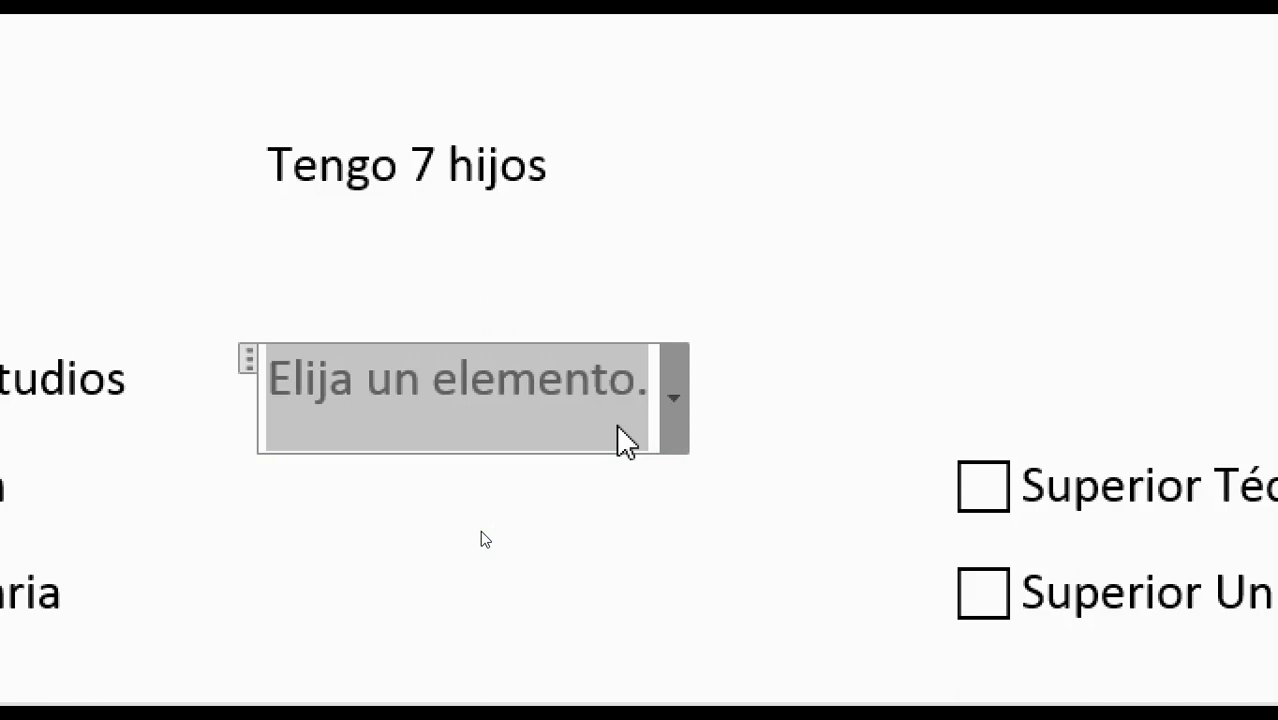
pyautogui.write('CEO')
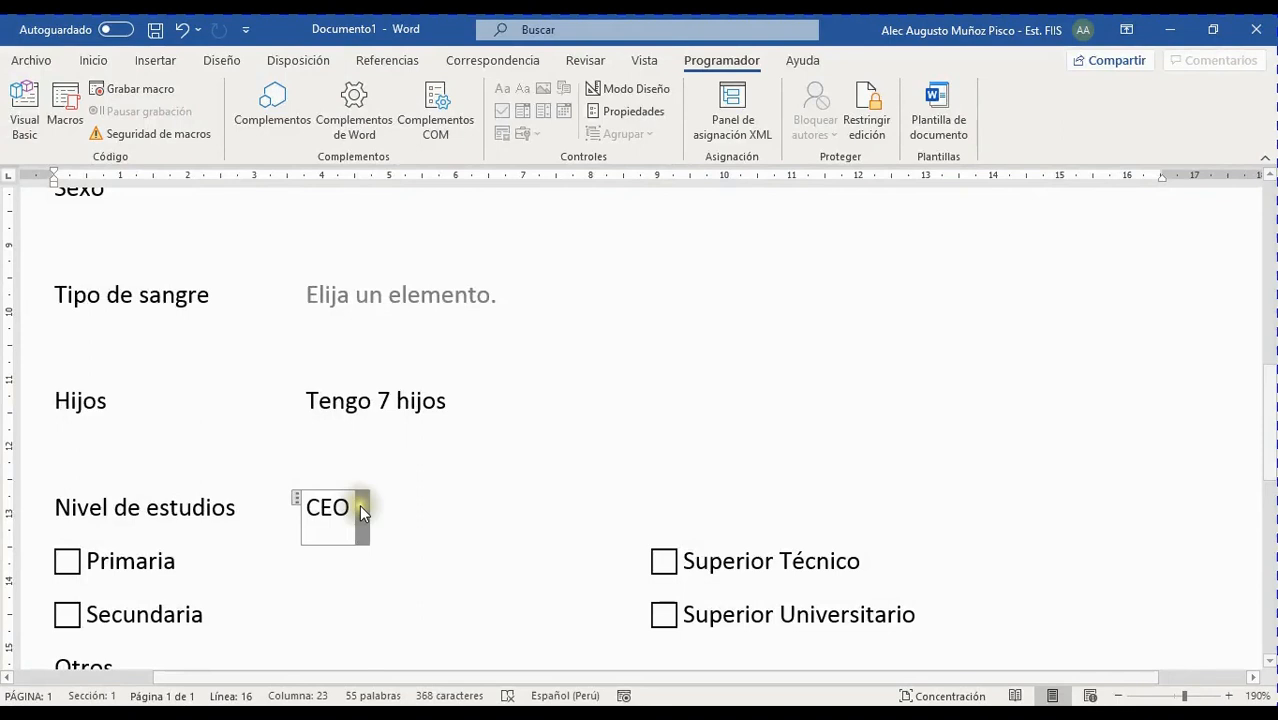
pyautogui.click(376, 413)
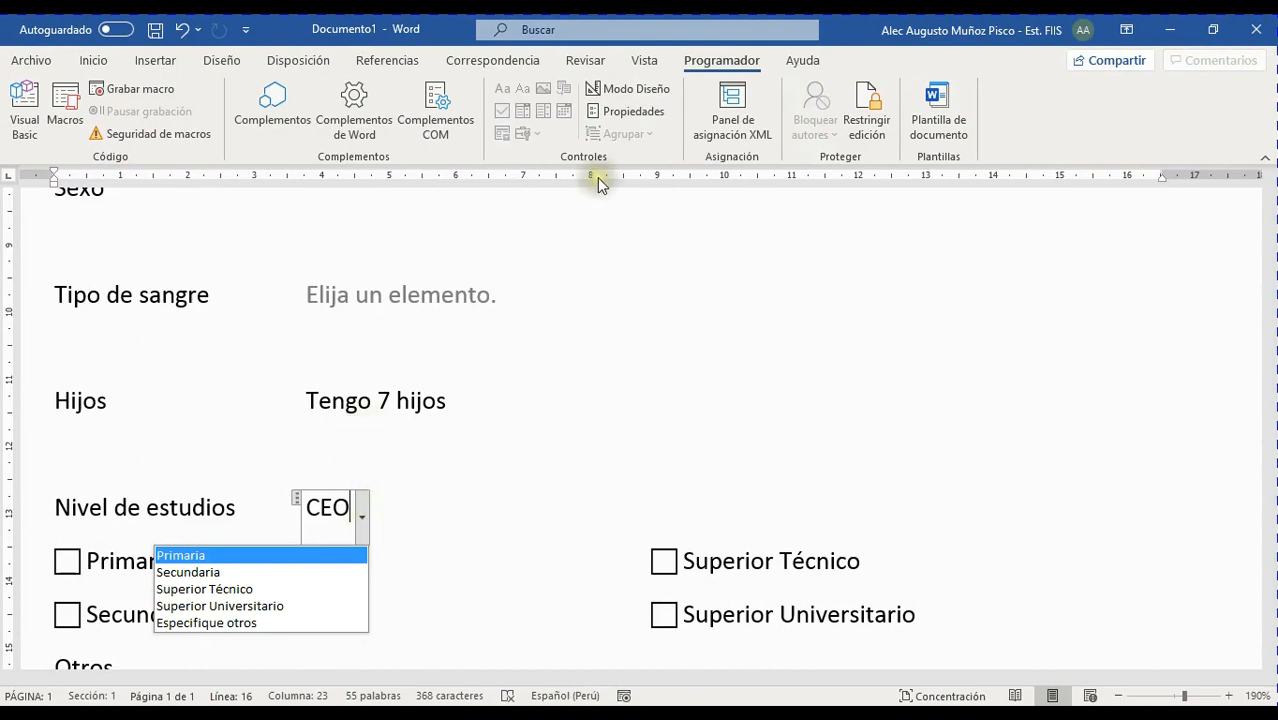
# In the dropdown's properties, copy the Especifique otros display name into its Valor field
pyautogui.click(631, 113)
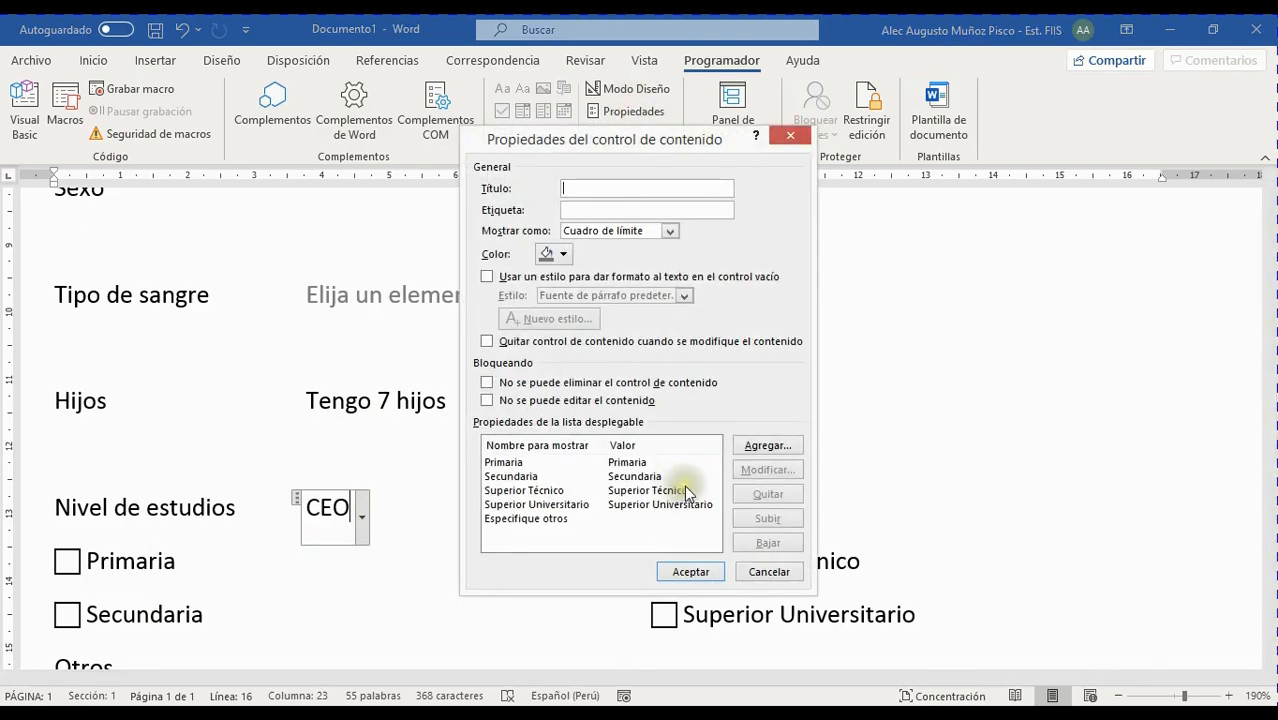
pyautogui.click(545, 518)
pyautogui.click(764, 469)
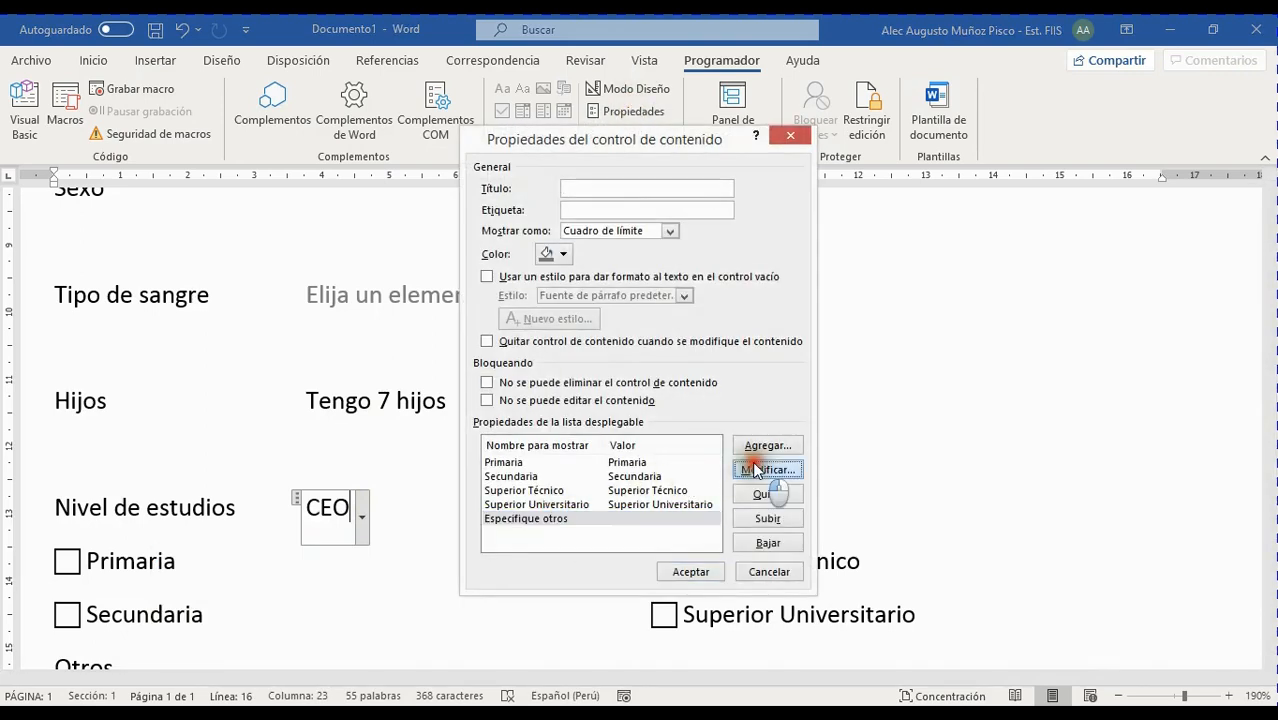
pyautogui.moveTo(705, 347); pyautogui.dragTo(492, 345)
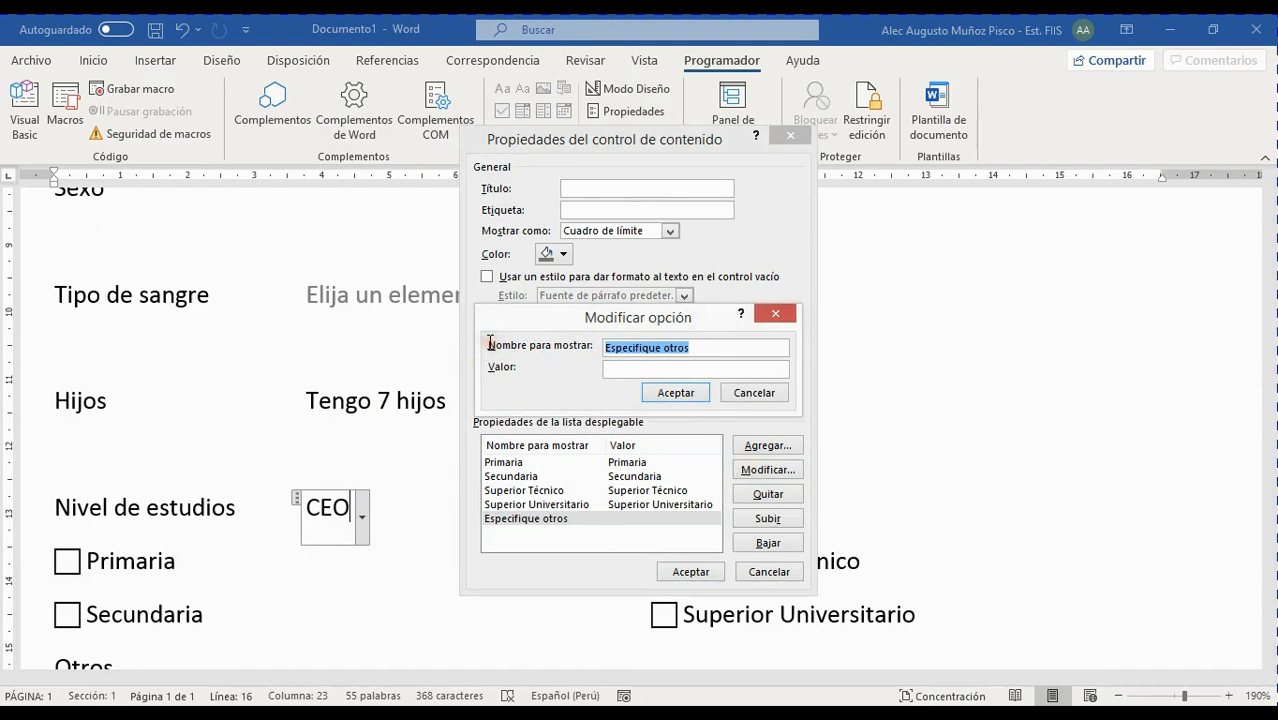
pyautogui.hotkey('ctrl', 'c')
pyautogui.click(630, 369)
pyautogui.hotkey('ctrl', 'v')
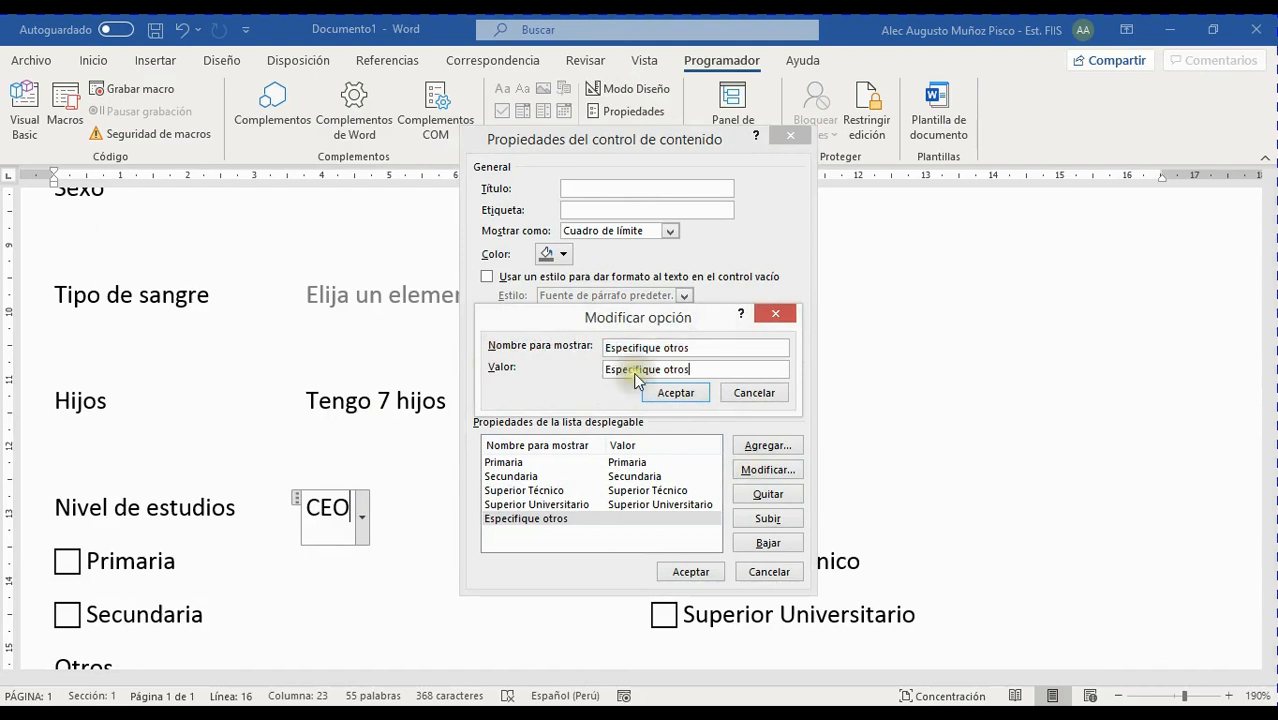
pyautogui.click(676, 393)
pyautogui.click(688, 571)
pyautogui.click(361, 518)
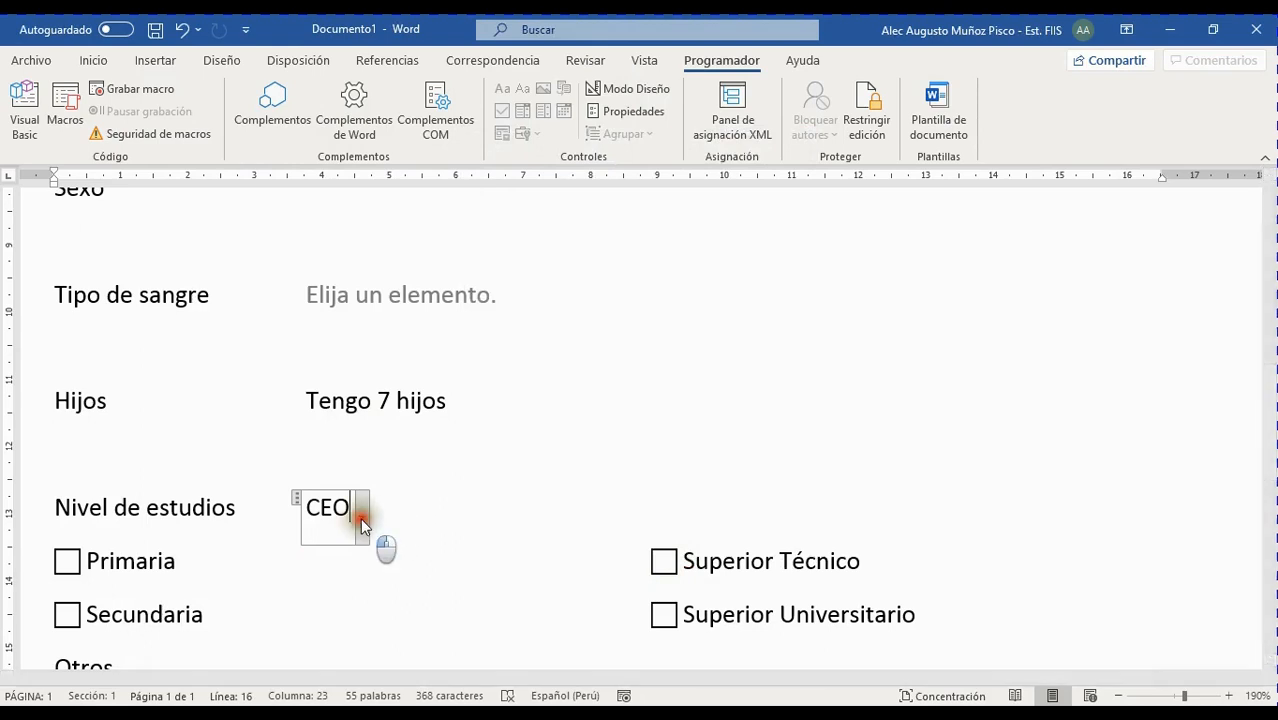
# Replace CEO with Especifique otros in the Nivel de estudios field
pyautogui.click(282, 620)
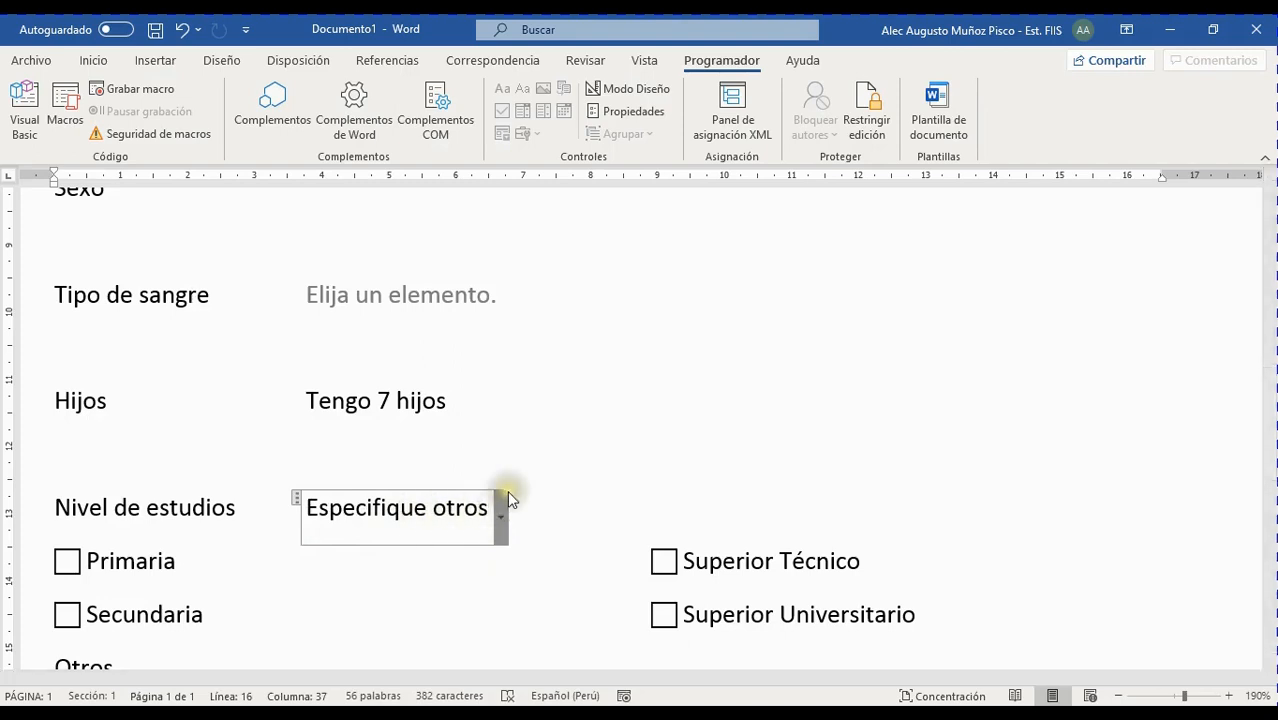
pyautogui.scroll(-3, 450, 340)
pyautogui.scroll(3, 459, 346)
# Review the Hijos and Nivel de estudios choices without changing them
pyautogui.click(445, 402)
pyautogui.click(460, 416)
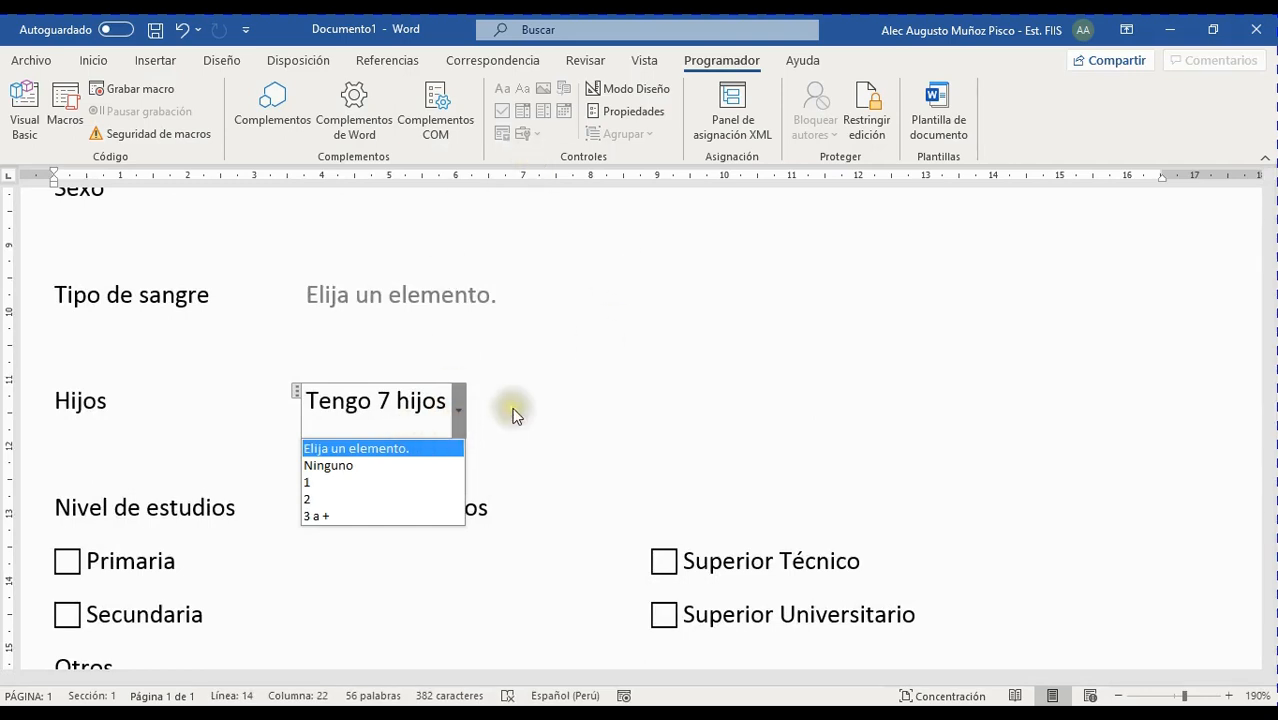
pyautogui.click(513, 410)
pyautogui.click(458, 412)
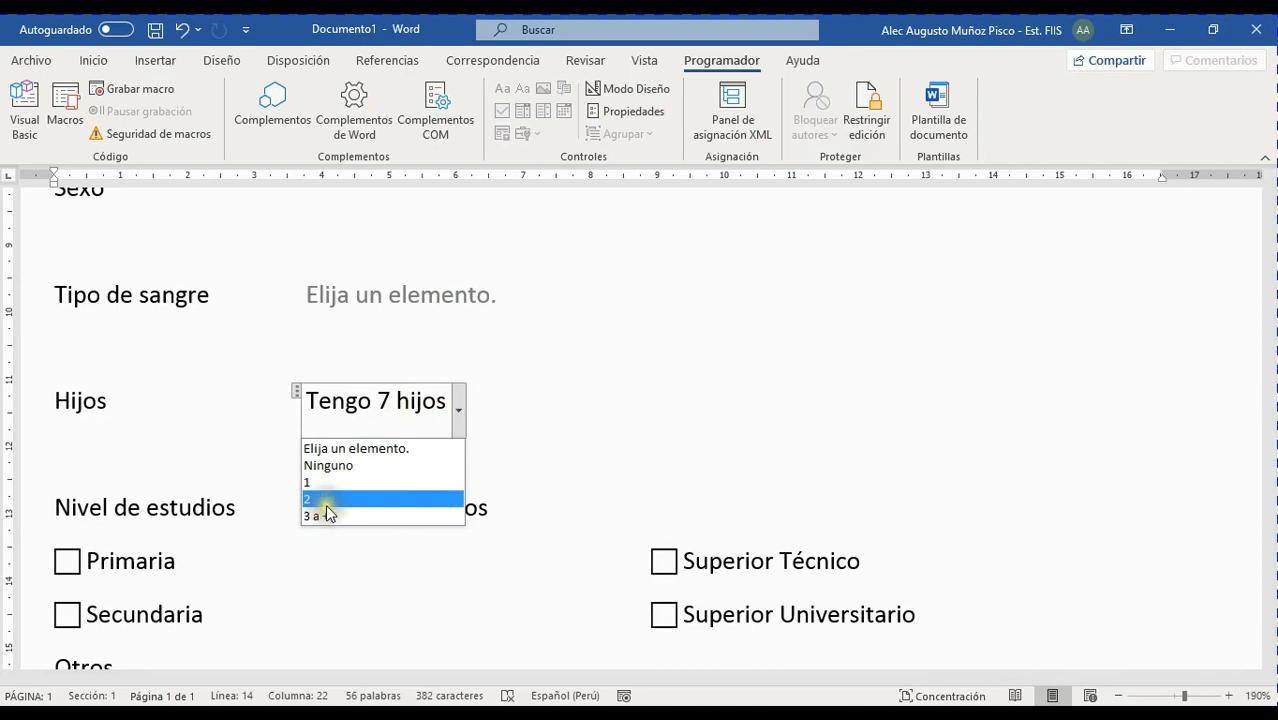
pyautogui.click(590, 455)
pyautogui.click(448, 513)
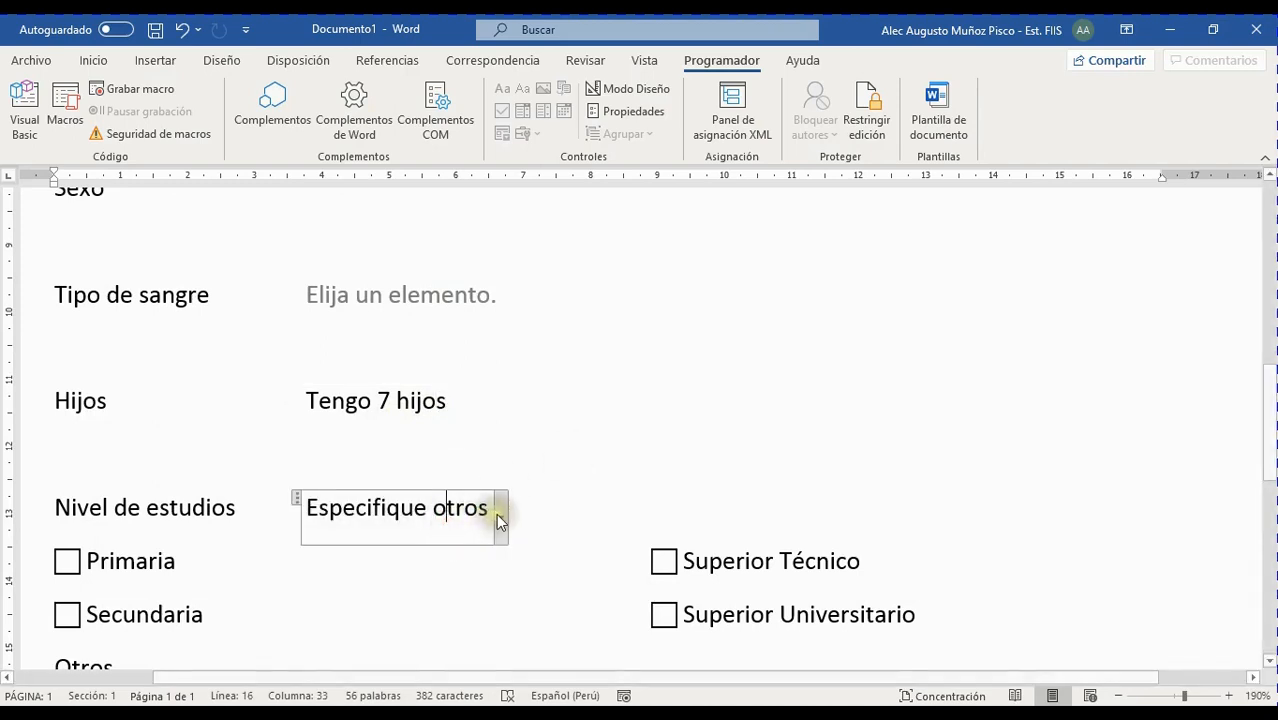
pyautogui.click(498, 516)
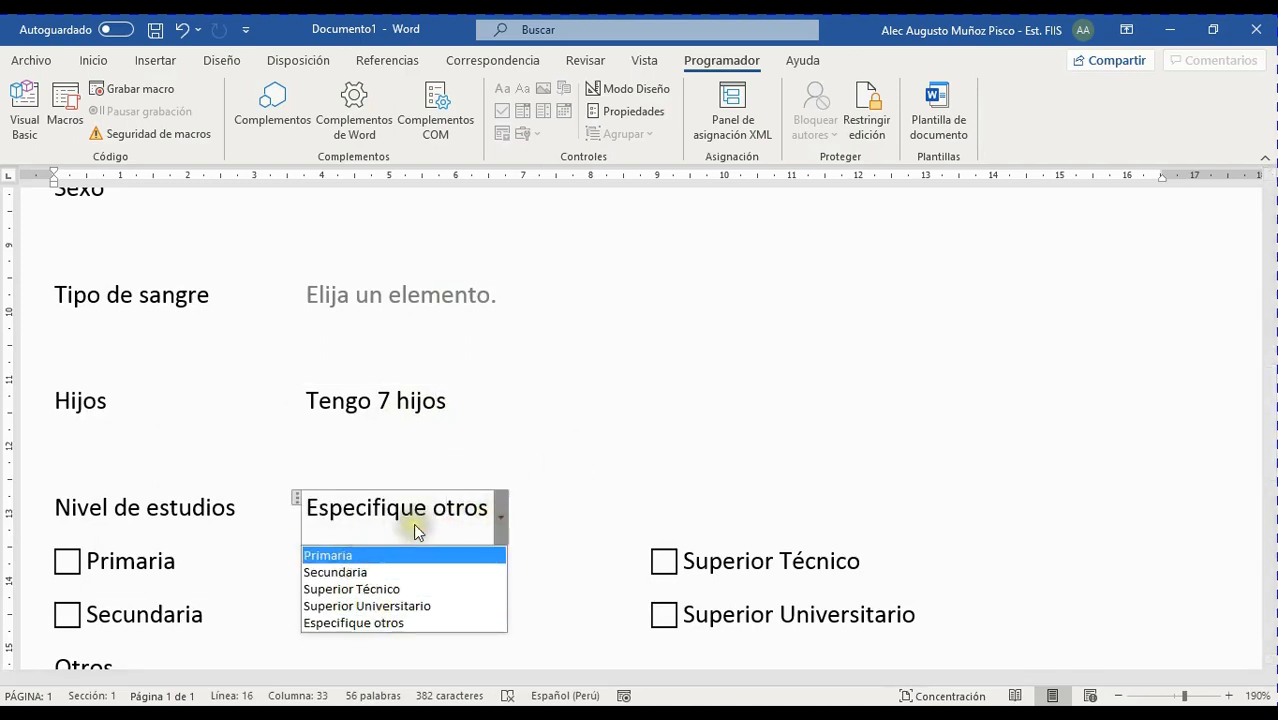
pyautogui.click(375, 516)
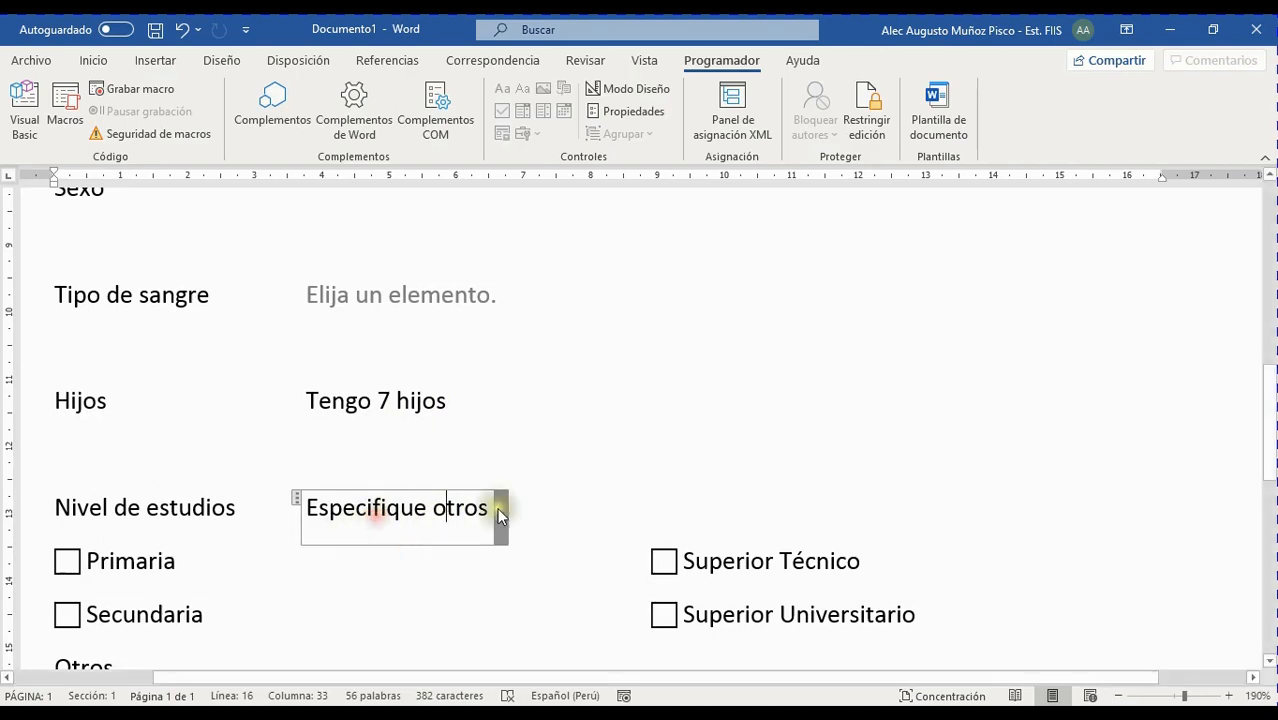
pyautogui.scroll(-3, 579, 542)
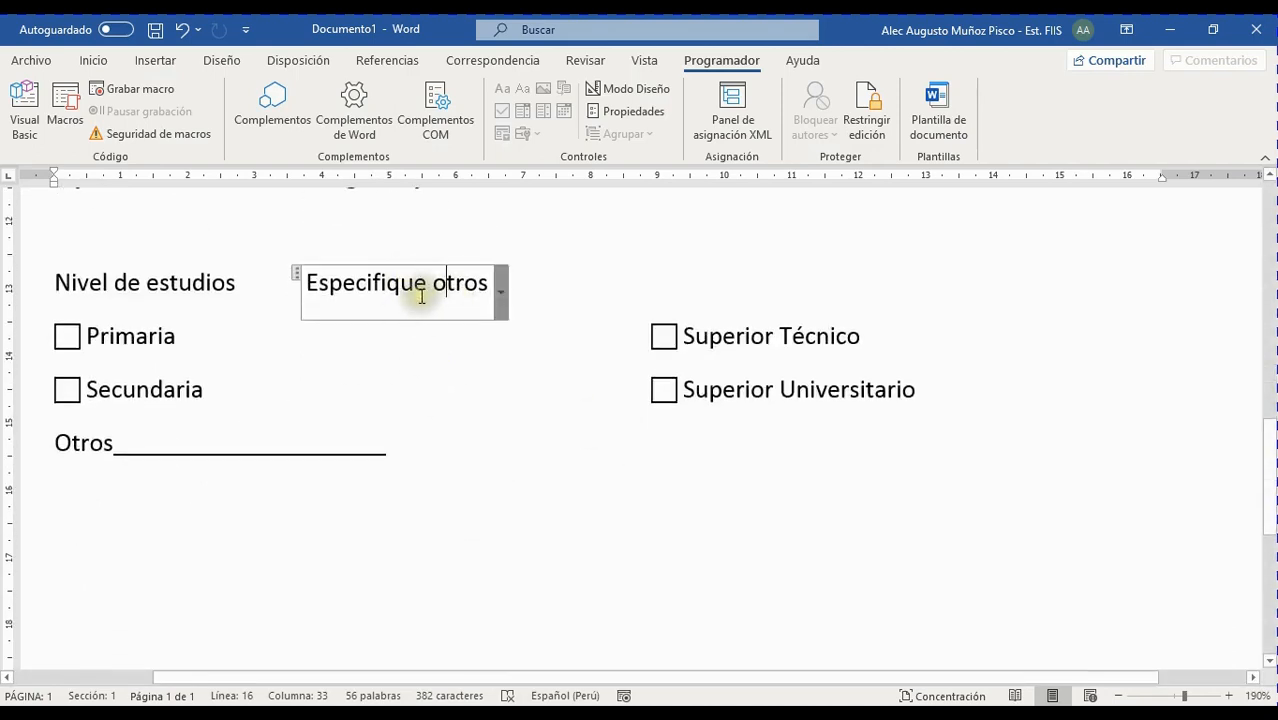
# Delete the Primaria-to-Otros checkbox lines, leaving only the Nivel de estudios dropdown
pyautogui.scroll(-3, 560, 330)
pyautogui.scroll(5, 568, 348)
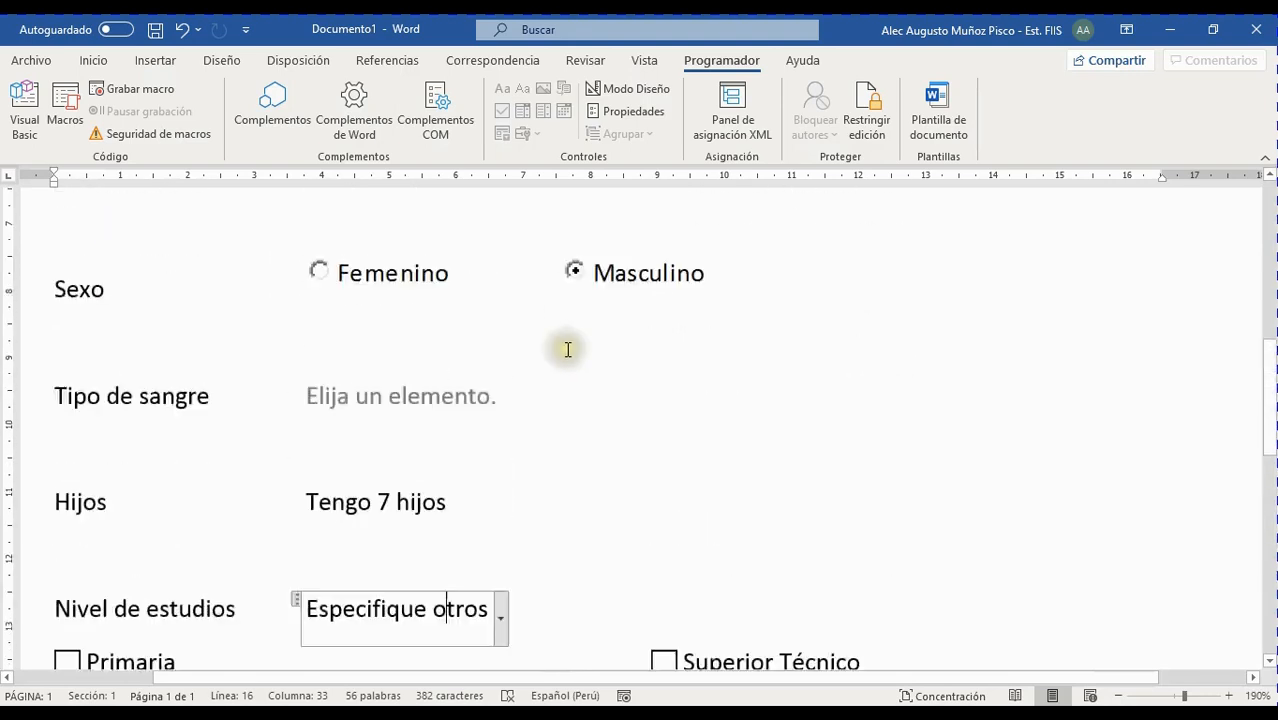
pyautogui.scroll(-1, 567, 351)
pyautogui.scroll(2, 496, 371)
pyautogui.scroll(-2, 476, 388)
pyautogui.click(189, 466)
pyautogui.moveTo(189, 466); pyautogui.dragTo(53, 334)
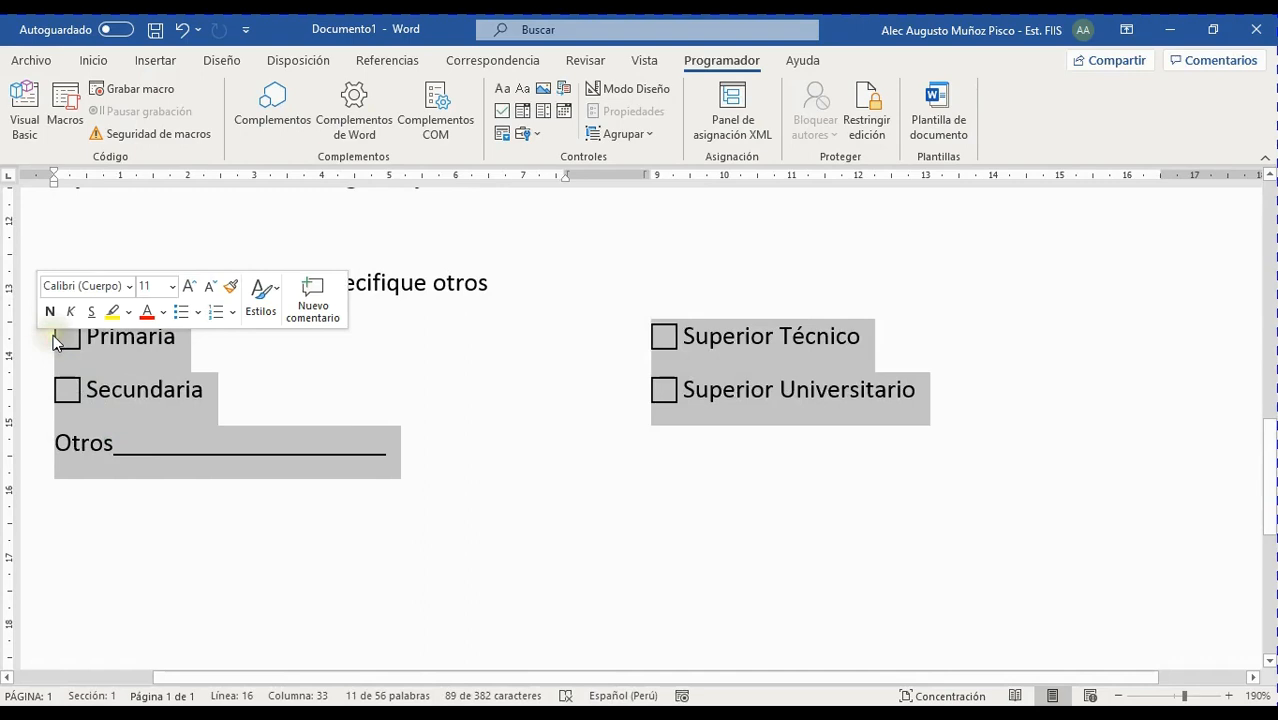
pyautogui.press('Delete')
pyautogui.scroll(3, 990, 338)
pyautogui.scroll(-2, 945, 355)
pyautogui.scroll(5, 941, 362)
pyautogui.scroll(-2, 884, 399)
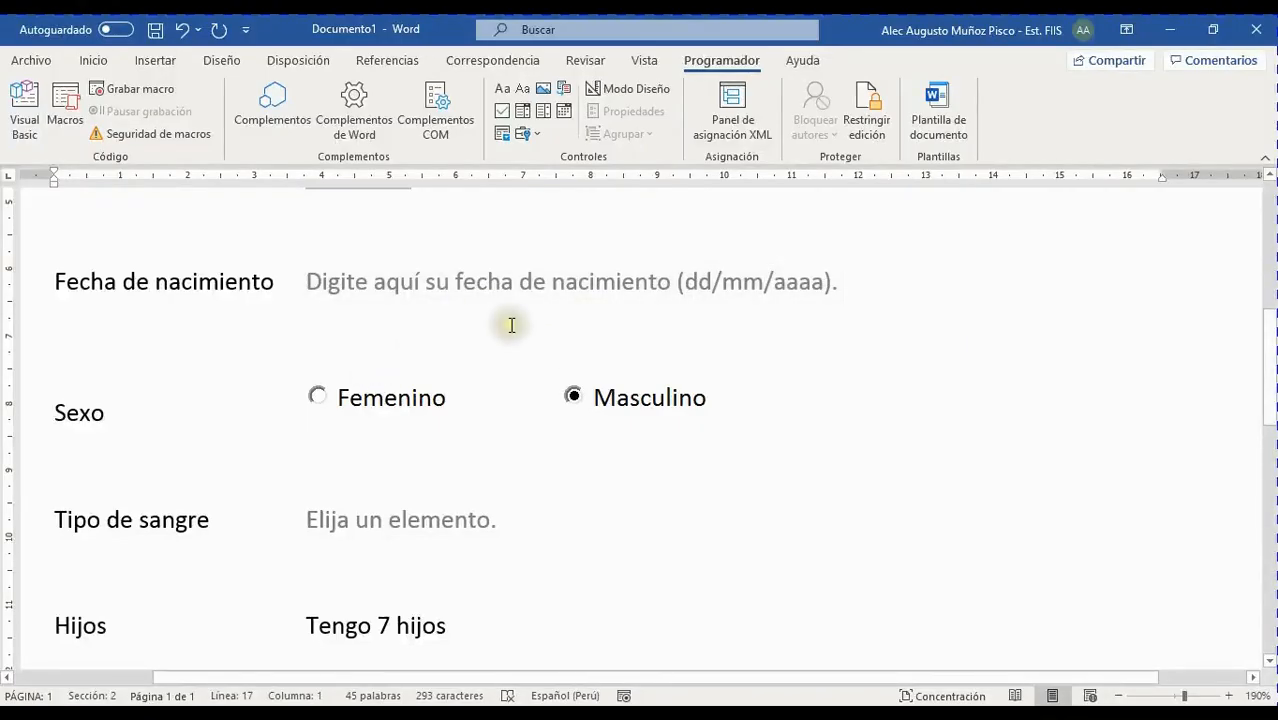
# Add a new line under Nivel de estudios starting with 'Señale s'
pyautogui.scroll(-7, 507, 322)
pyautogui.scroll(-2, 522, 334)
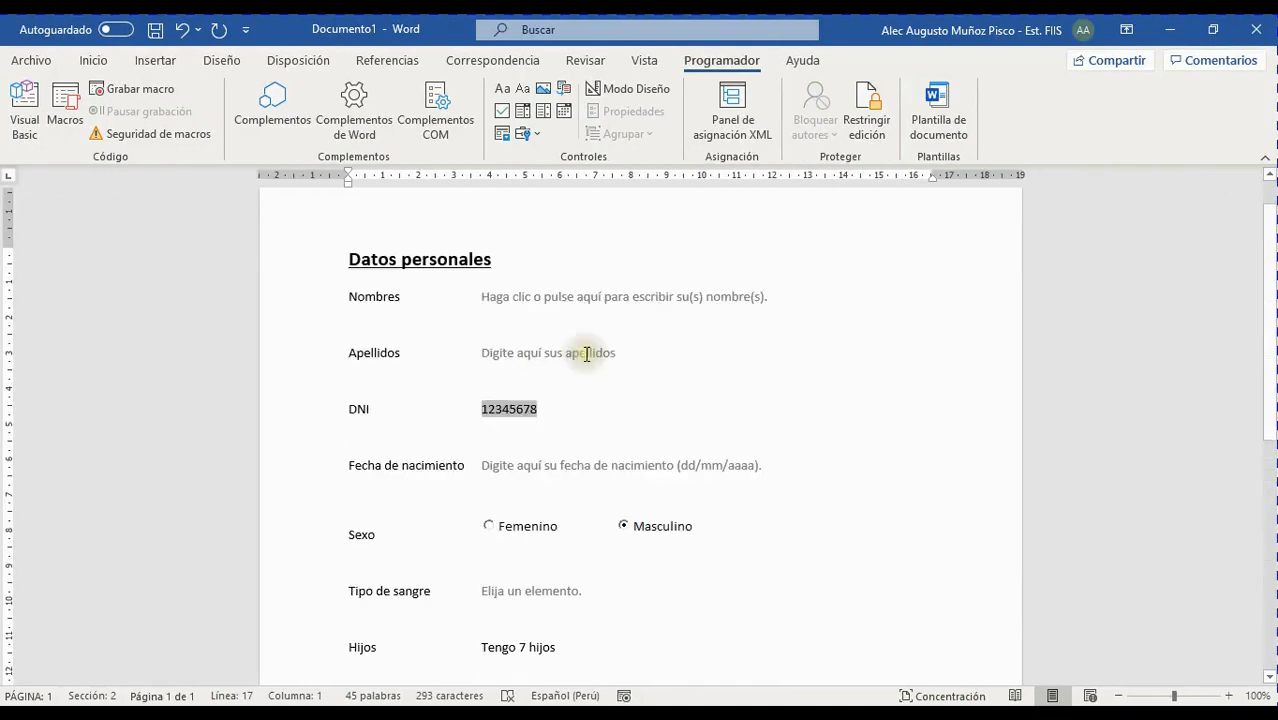
pyautogui.scroll(-3, 580, 370)
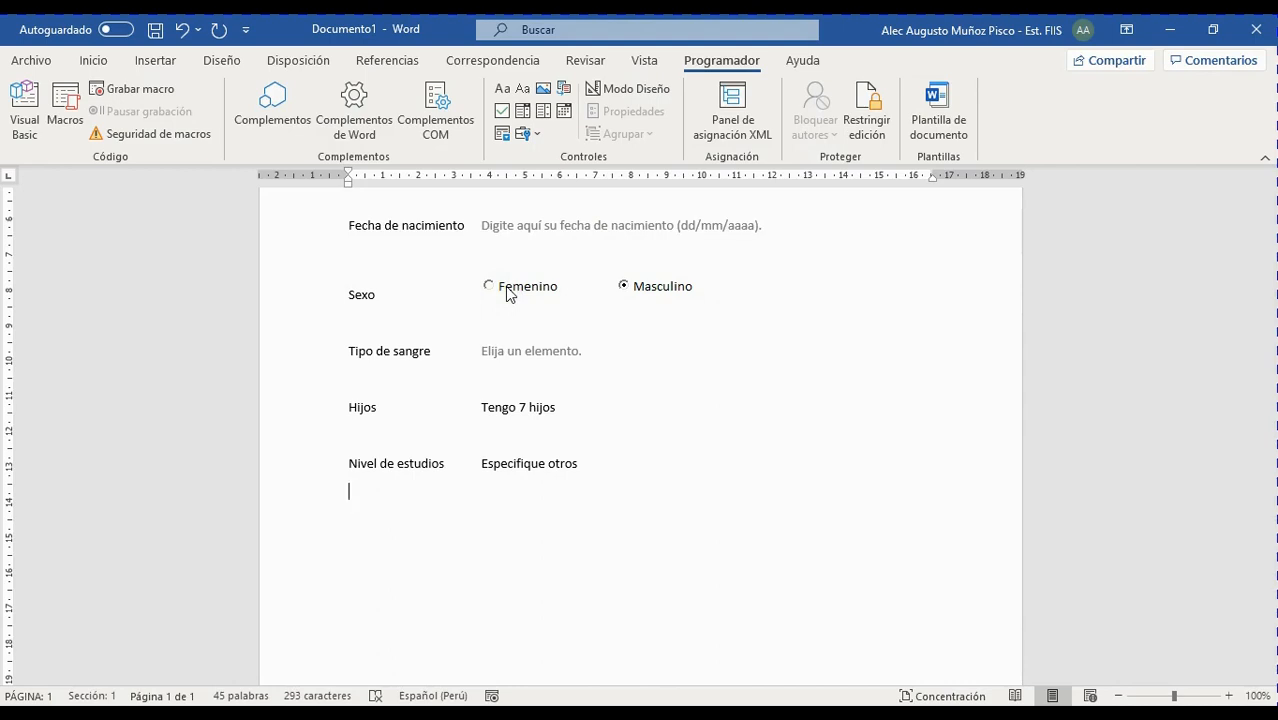
pyautogui.click(538, 134)
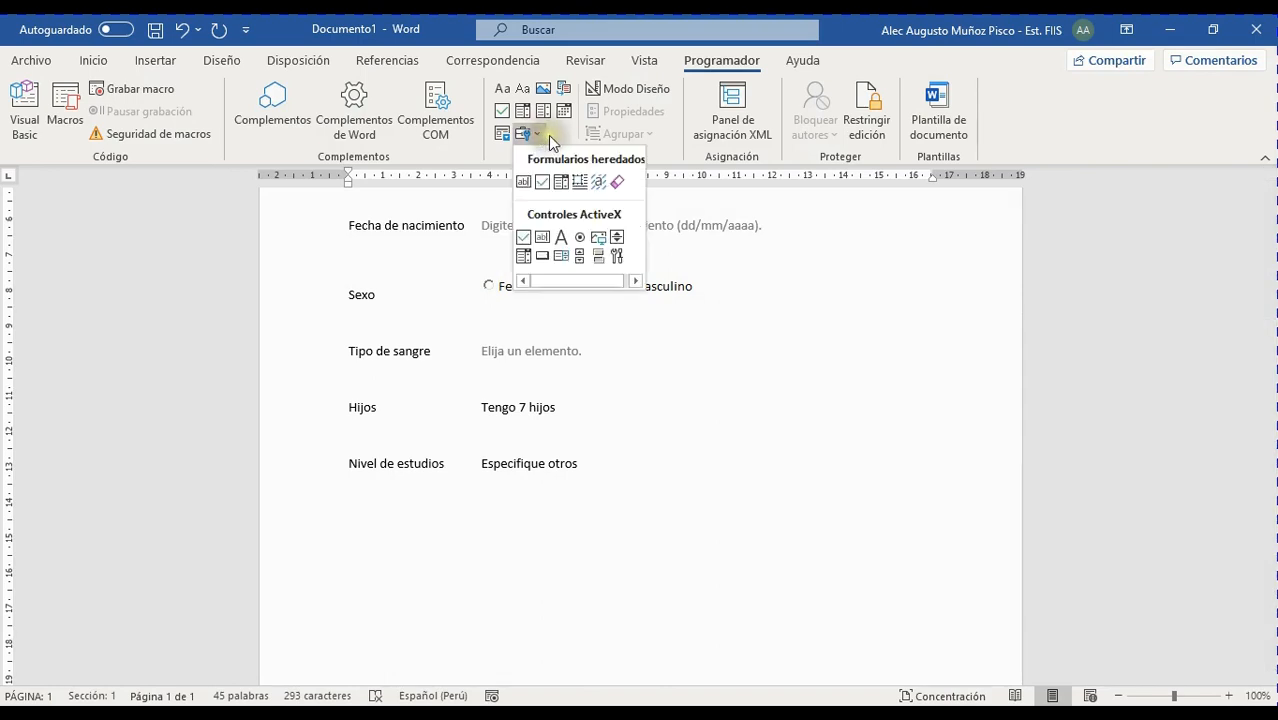
pyautogui.press('Escape')
pyautogui.click(408, 489)
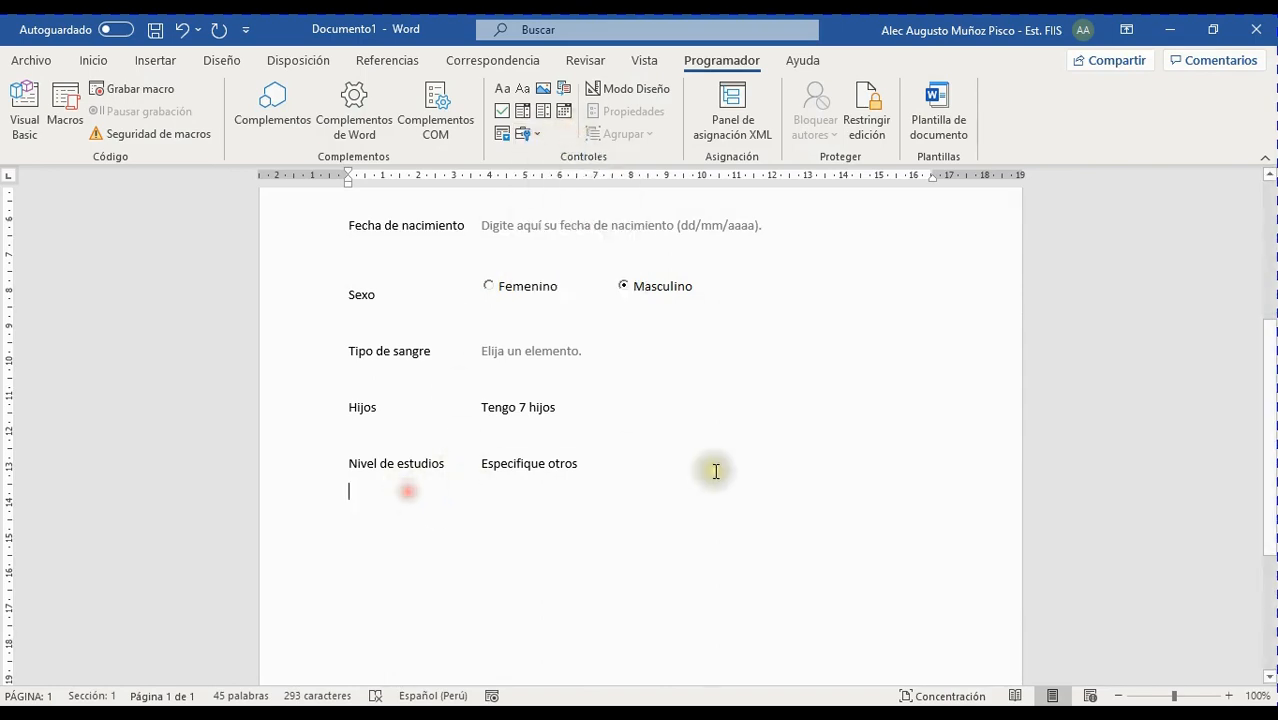
pyautogui.press('Return')
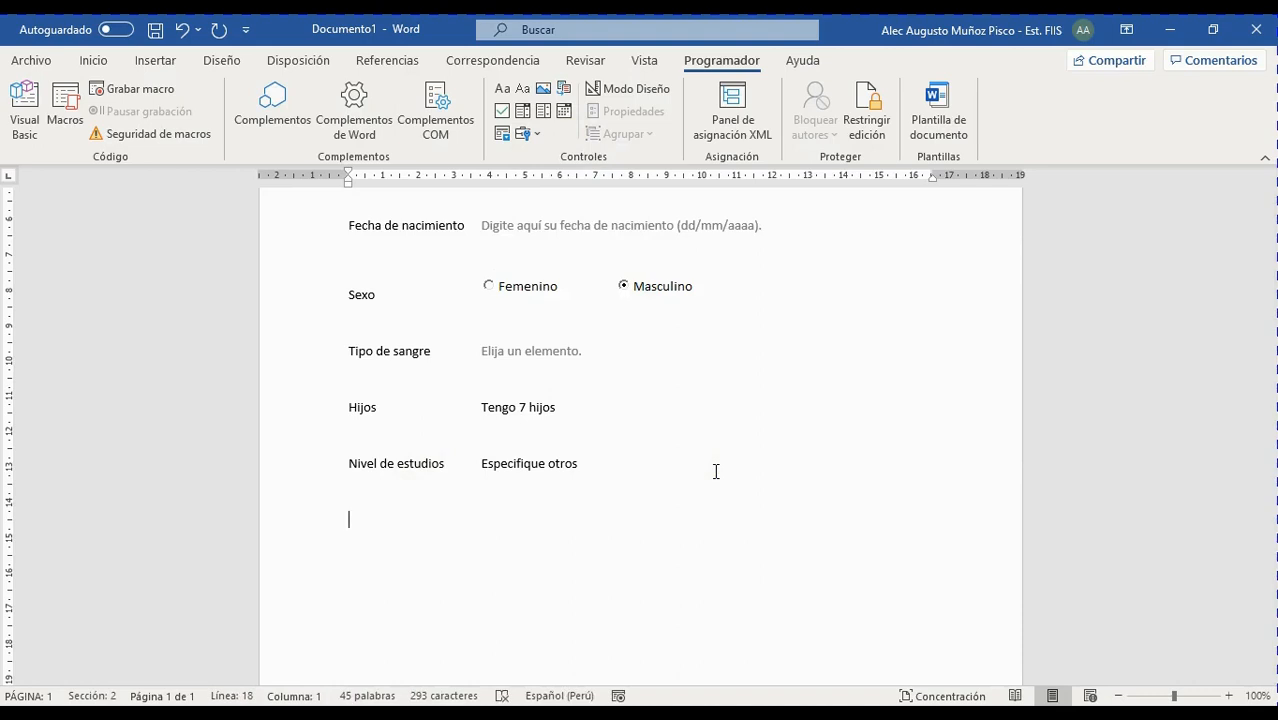
pyautogui.write('Señale s')
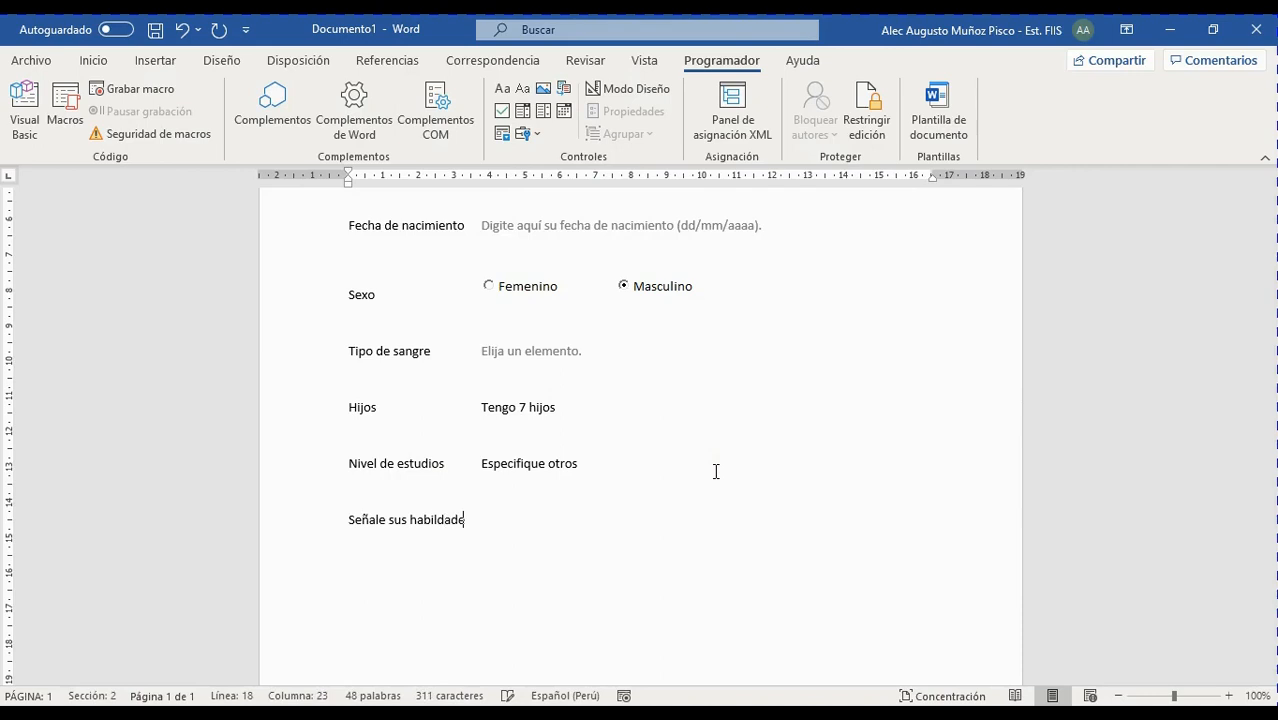
# Complete the prompt as 'Señale sus habilidades' and add a blank line below
pyautogui.write('us habildades')
pyautogui.press('Return')
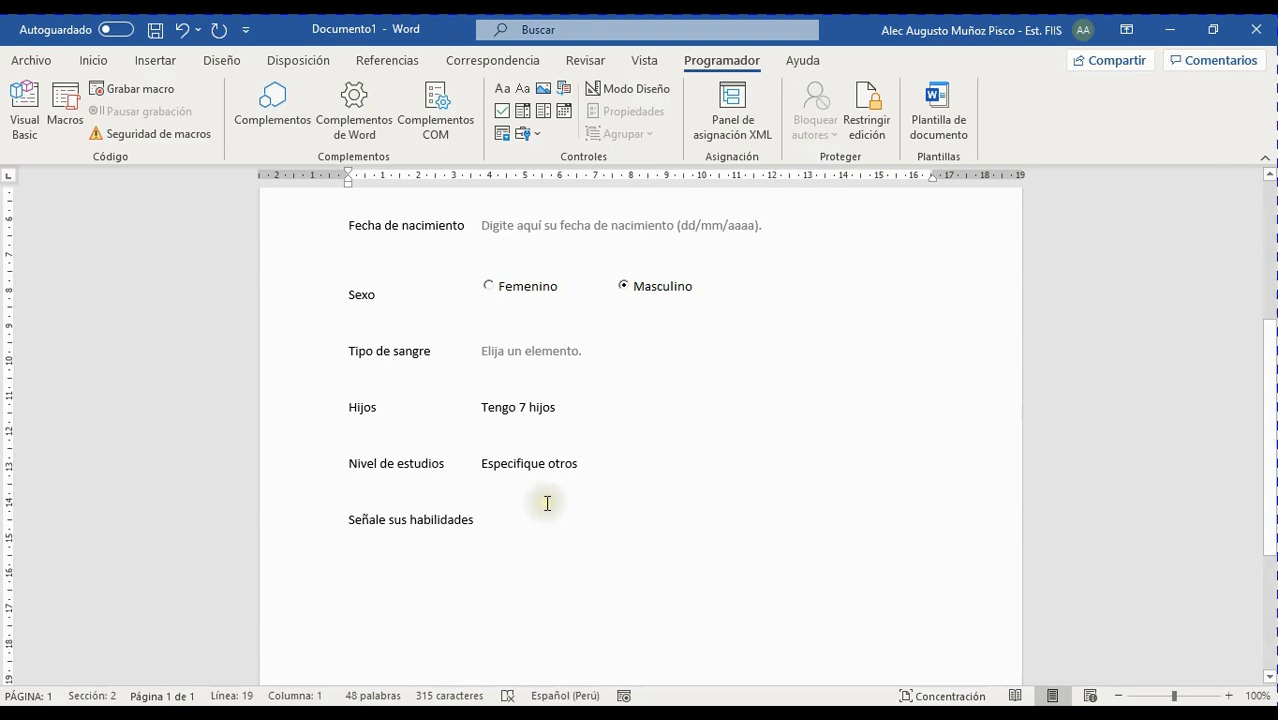
pyautogui.scroll(-1, 476, 525)
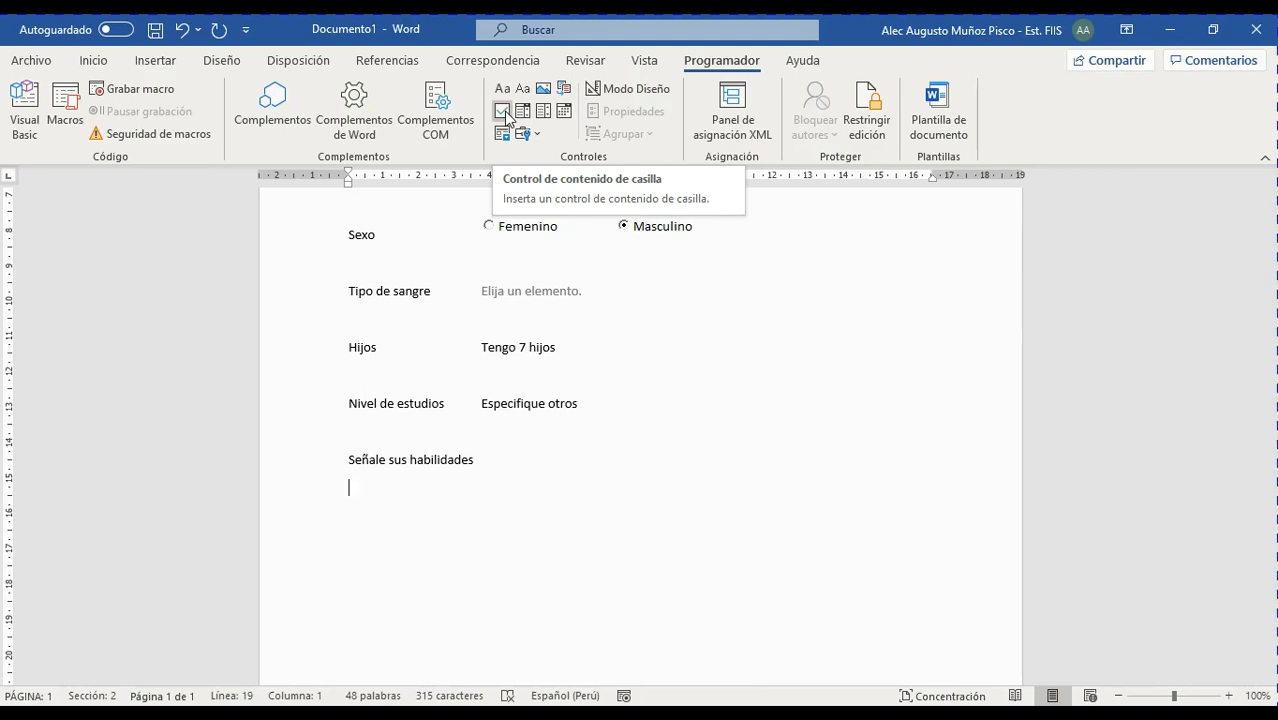
# Insert a checkbox content control under the prompt, label it Puntual, and select the line
pyautogui.click(505, 116)
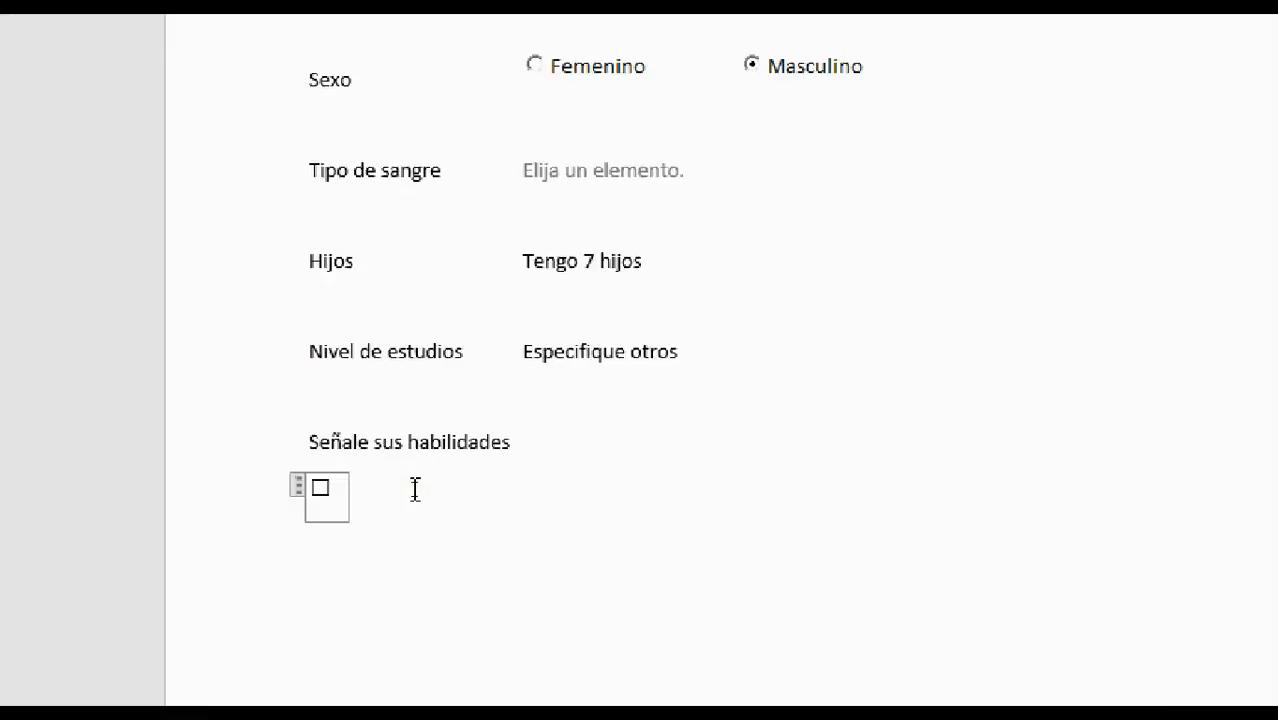
pyautogui.click(446, 474)
pyautogui.click(433, 480)
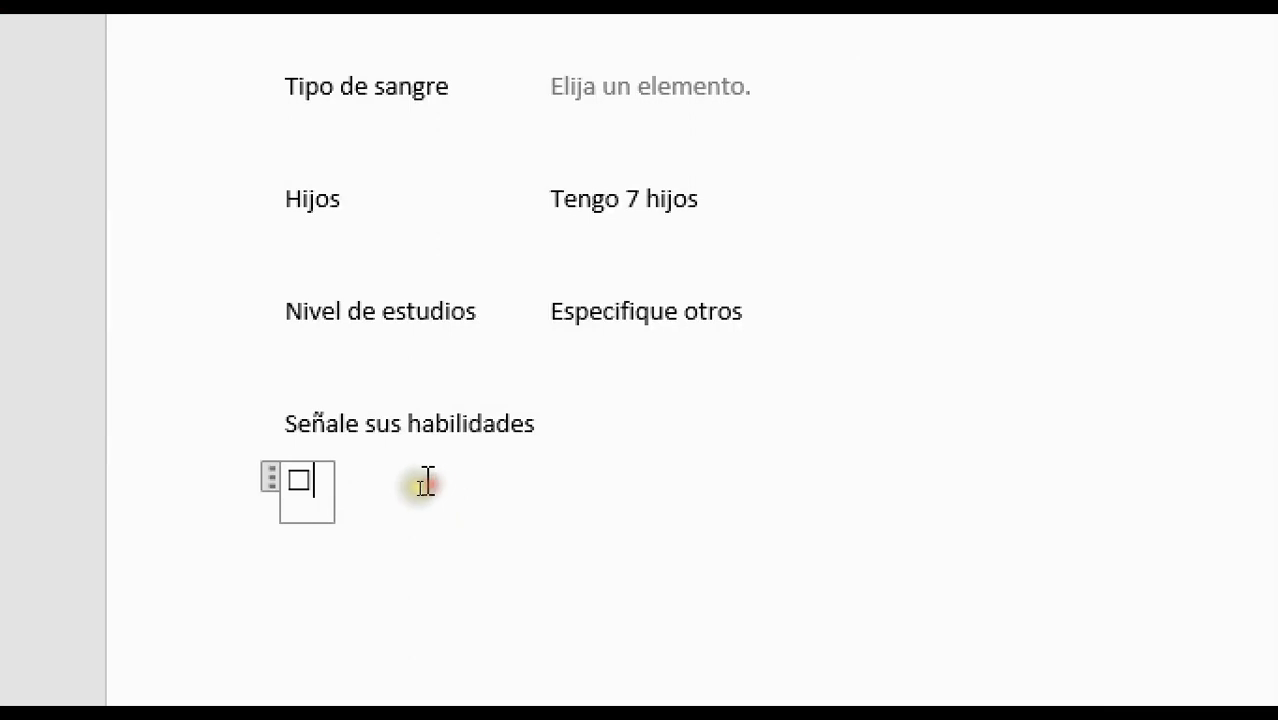
pyautogui.click(426, 483)
pyautogui.doubleClick(420, 489)
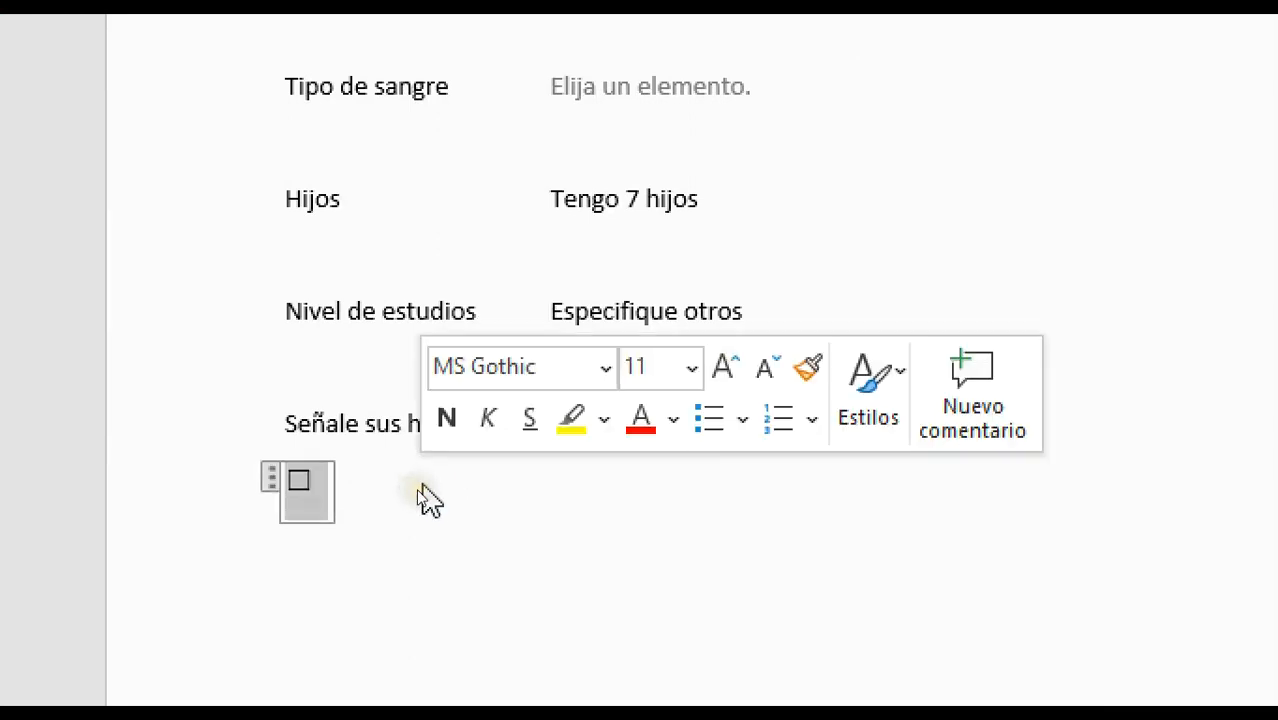
pyautogui.click(430, 496)
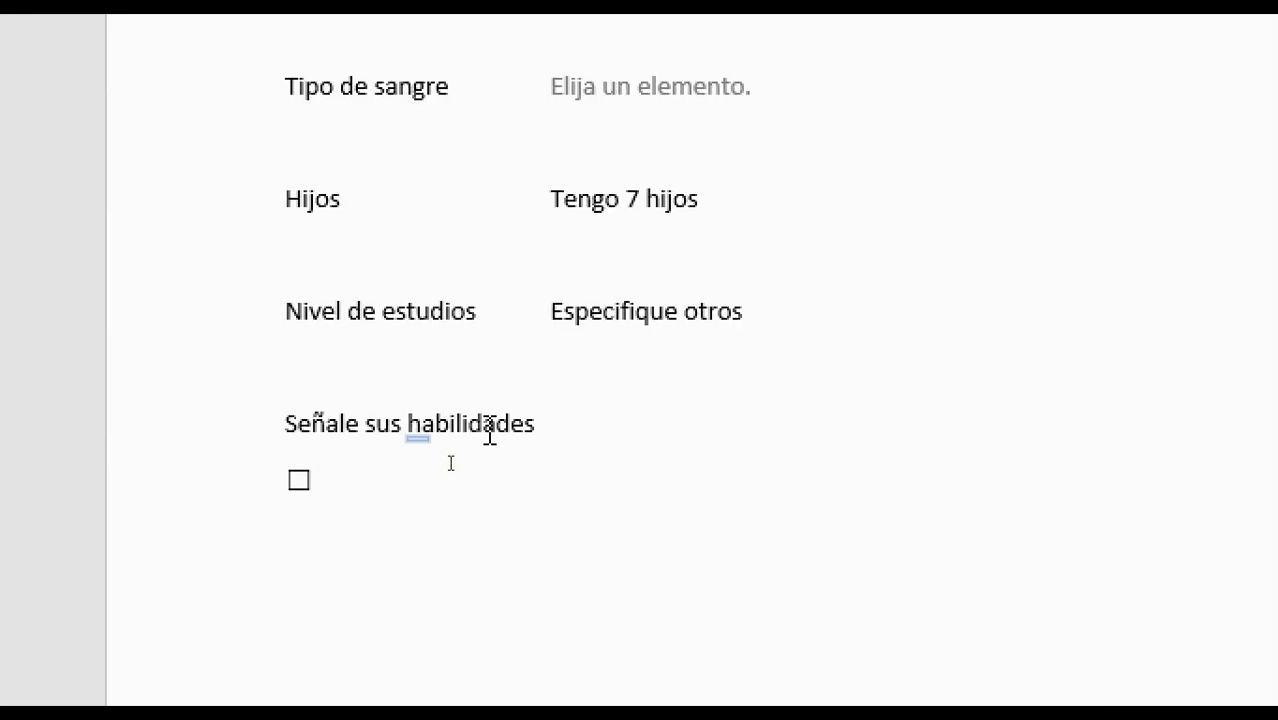
pyautogui.press('Left')
pyautogui.click(451, 463)
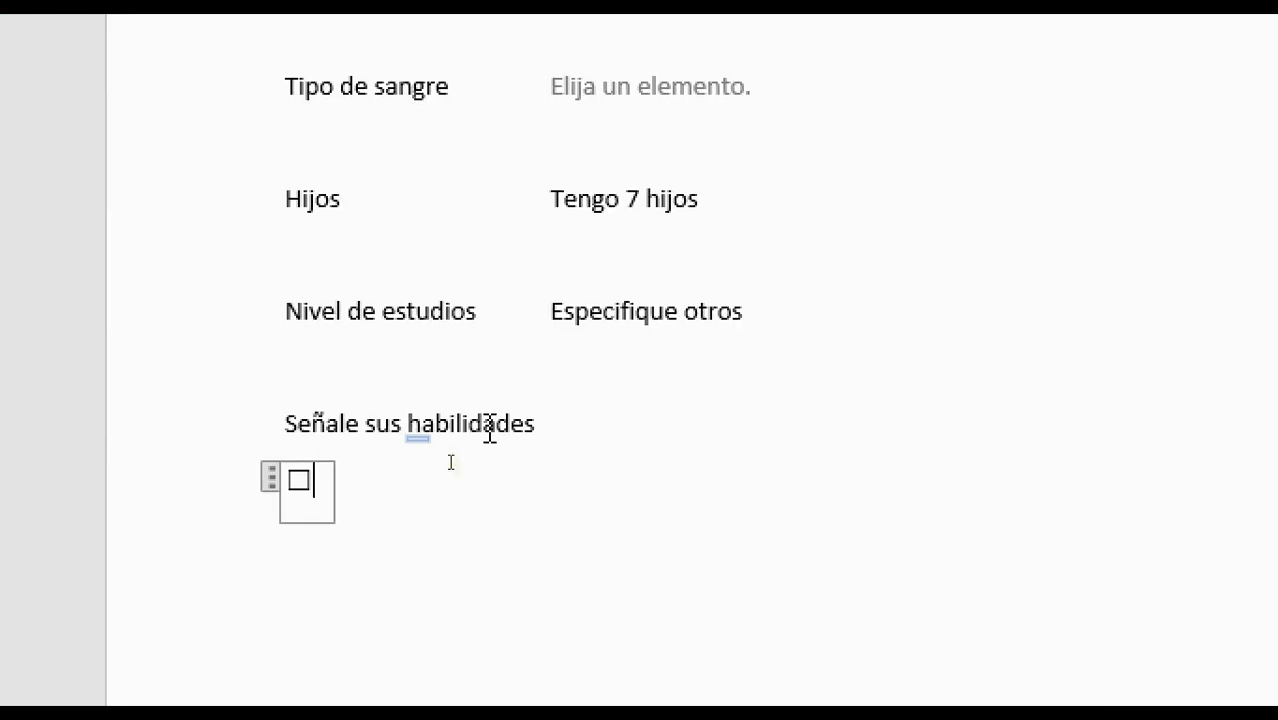
pyautogui.press('Right')
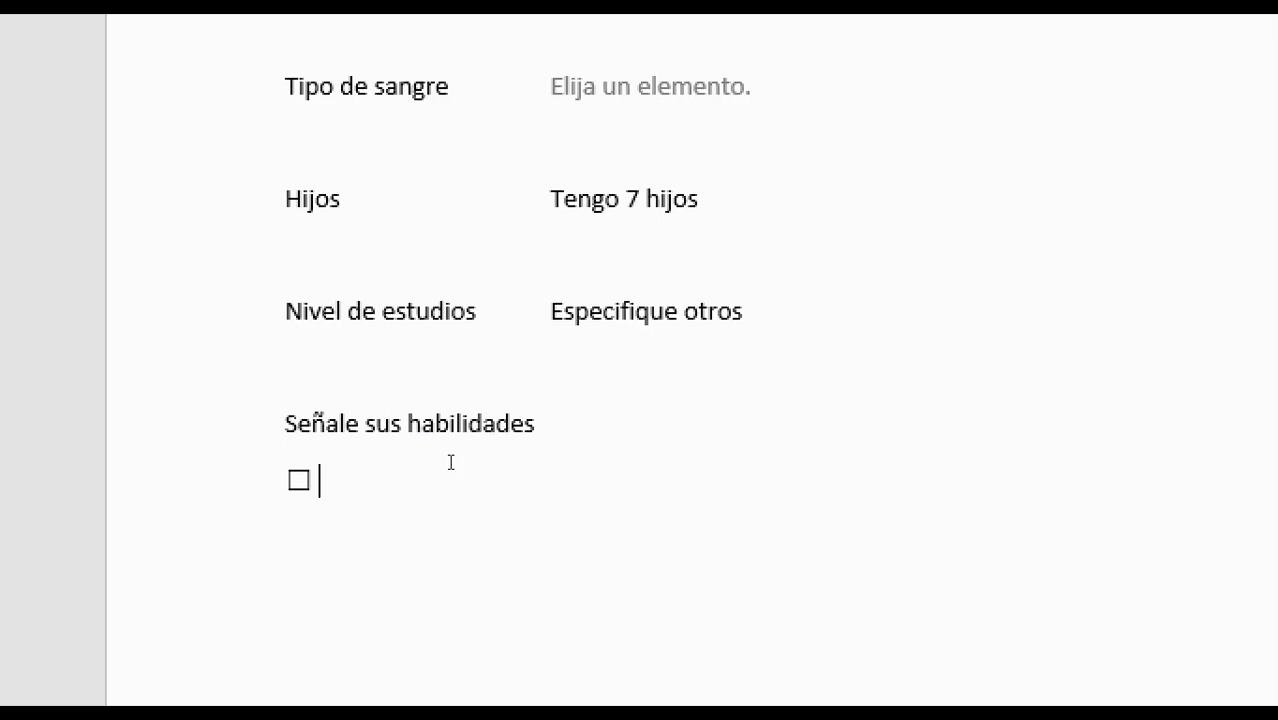
pyautogui.write('Puntual')
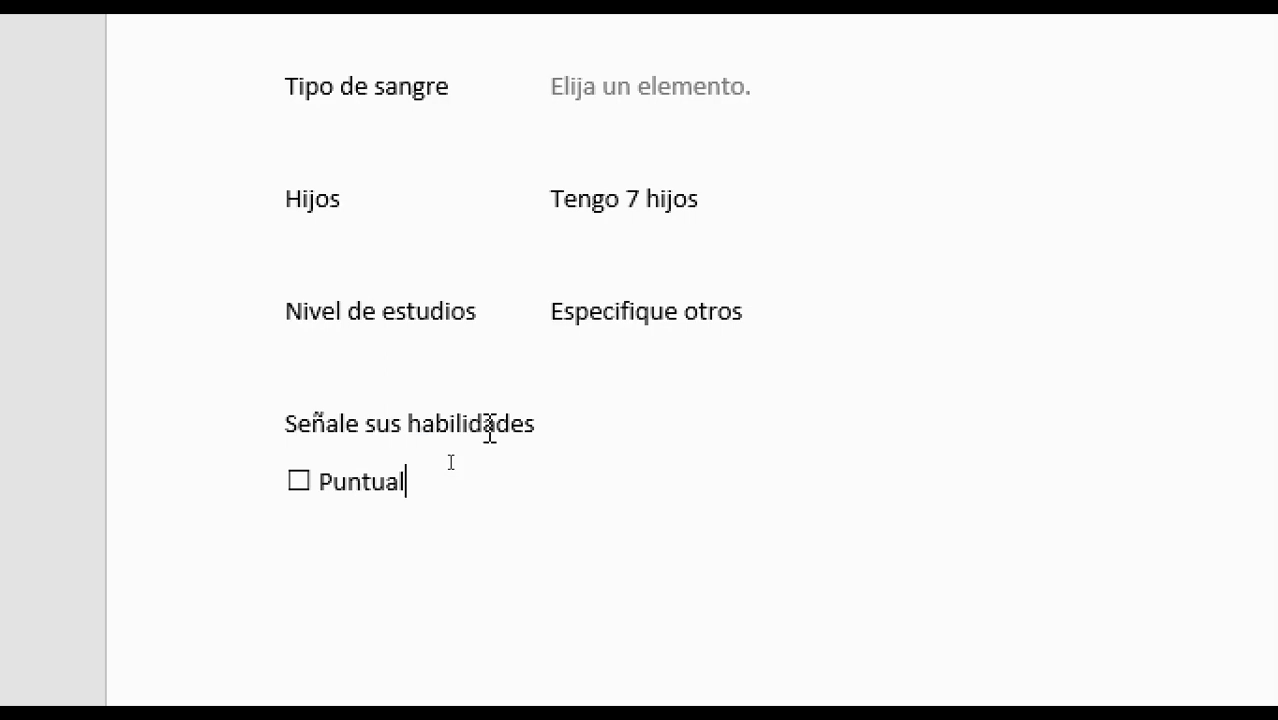
pyautogui.hotkey('shift', 'Home')
pyautogui.hotkey('ctrl', 'c')
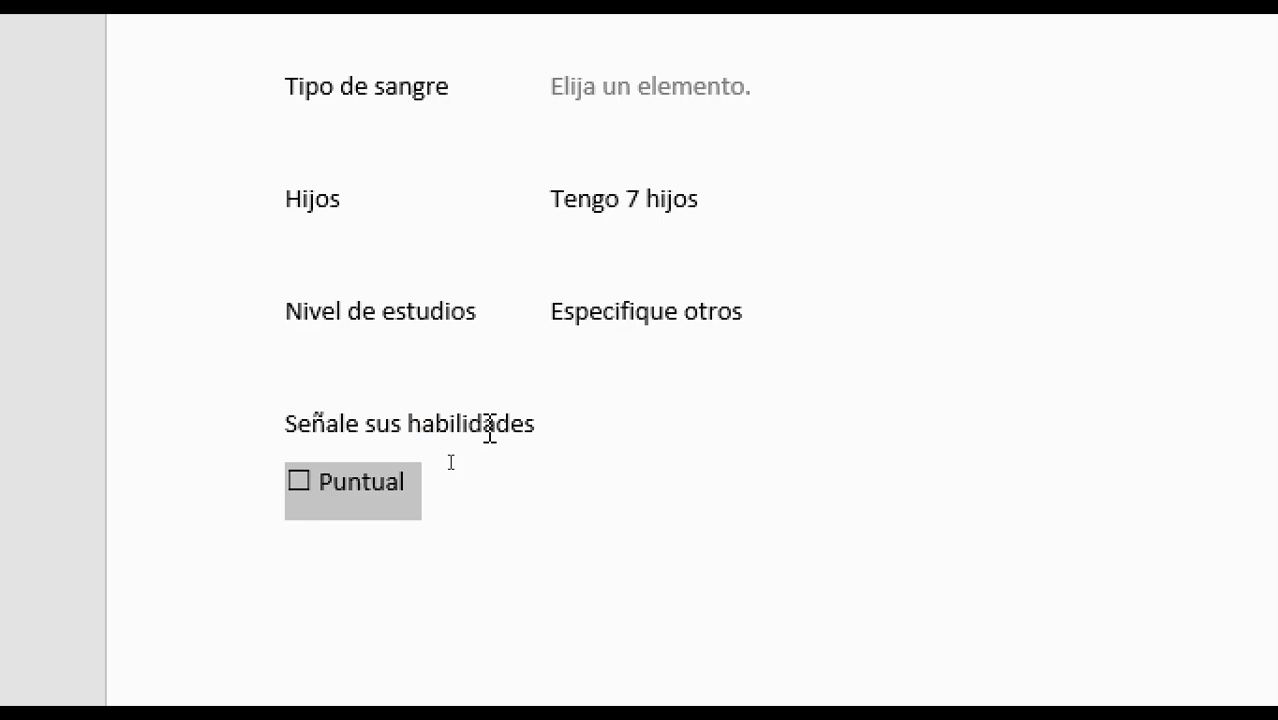
# Paste two copies of the Puntual checkbox line and test-tick the boxes
pyautogui.press('Return')
pyautogui.hotkey('ctrl', 'v')
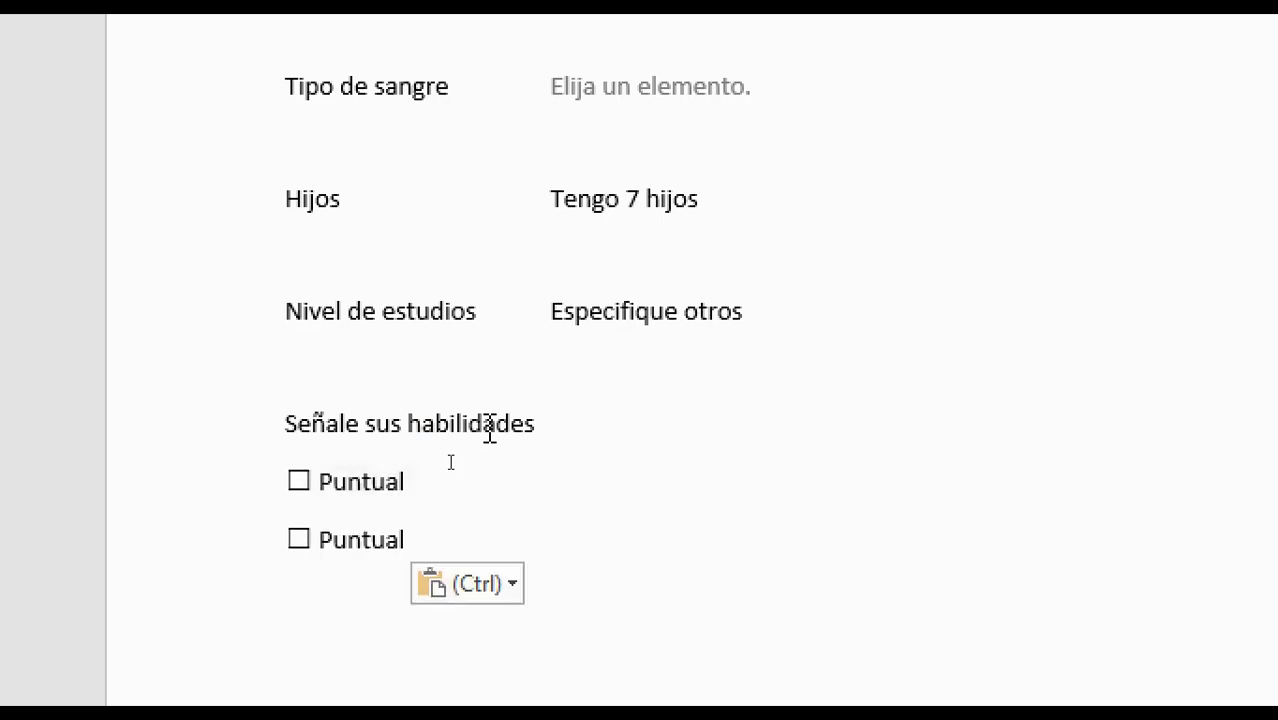
pyautogui.hotkey('ctrl', 'v')
pyautogui.scroll(-1, 455, 560)
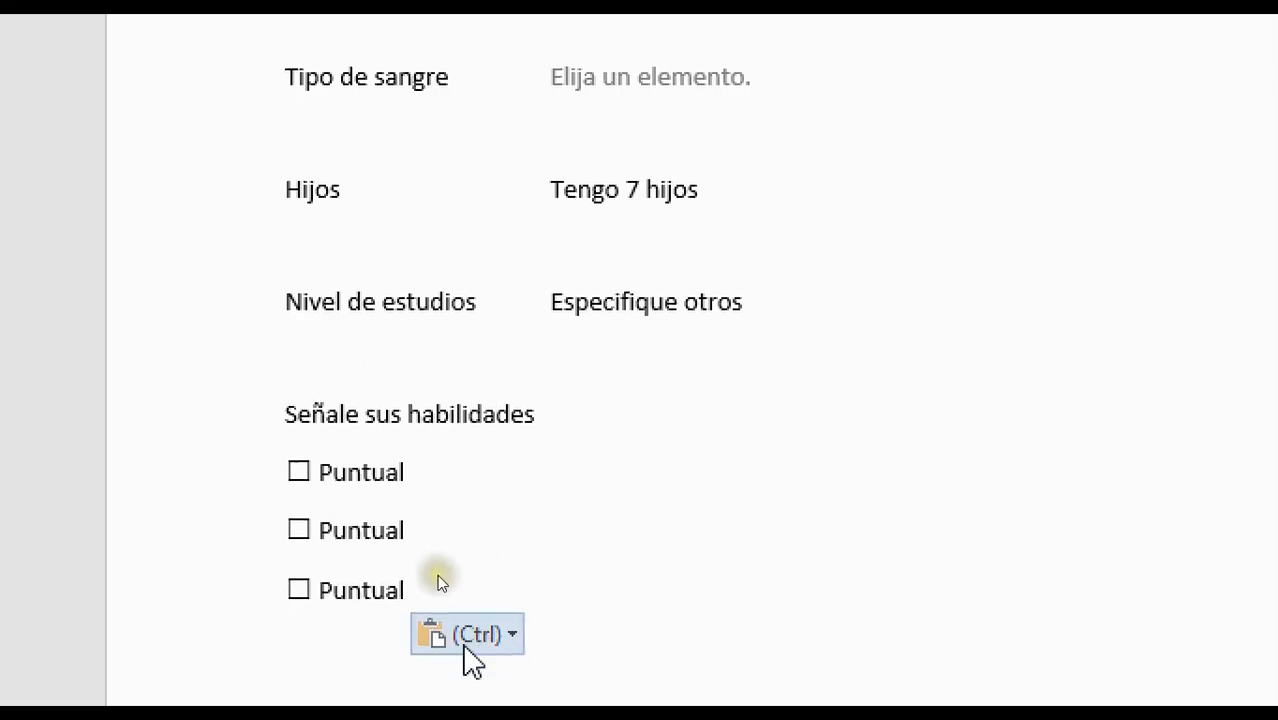
pyautogui.click(437, 530)
pyautogui.click(299, 529)
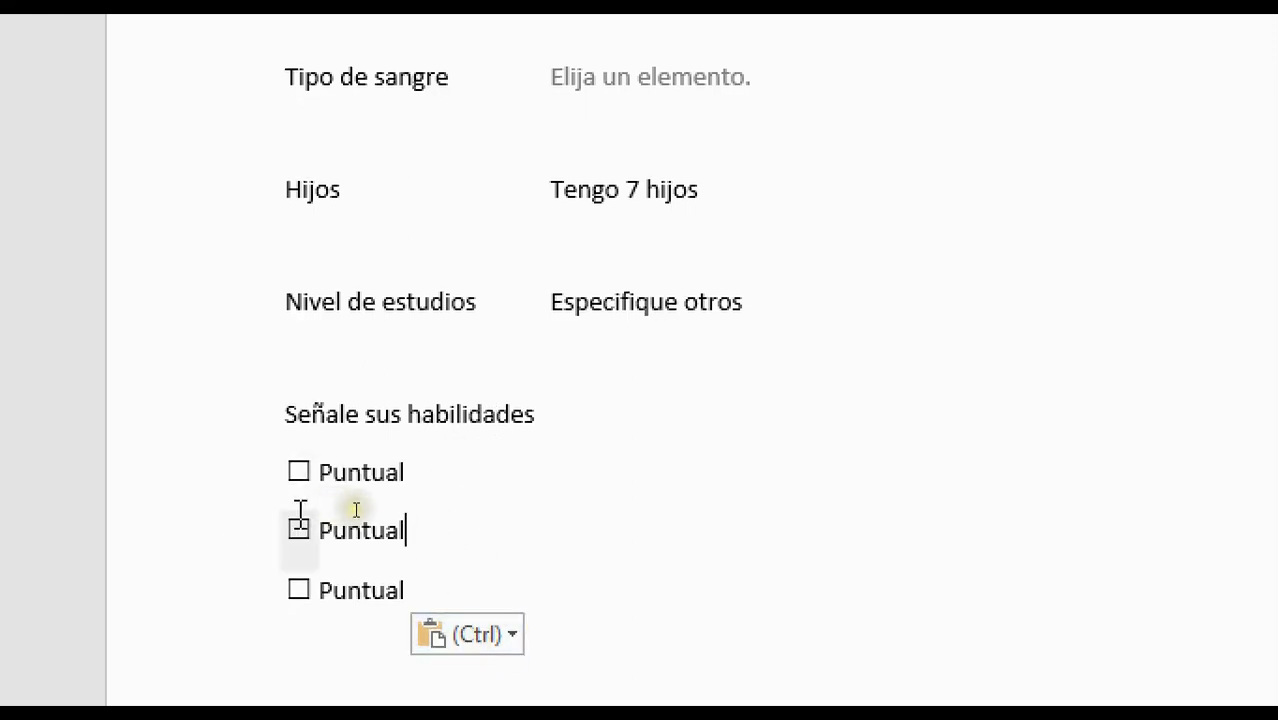
pyautogui.click(300, 471)
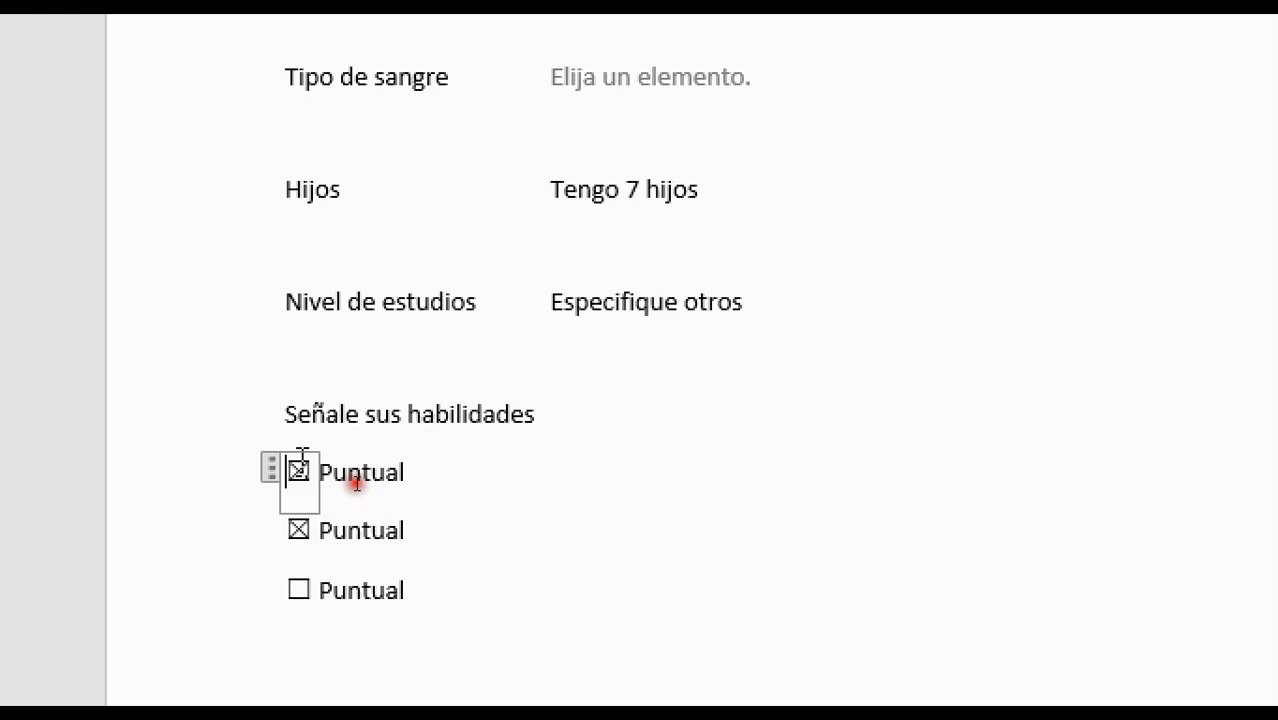
pyautogui.click(299, 471)
pyautogui.click(299, 530)
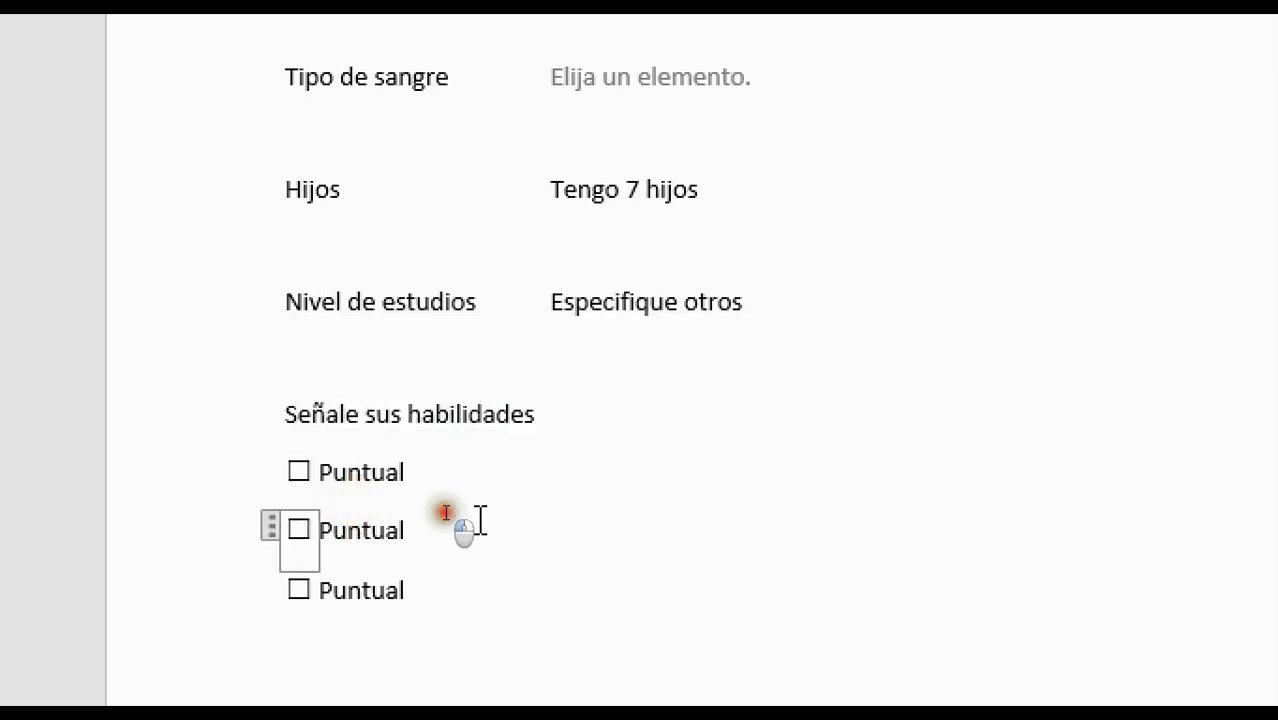
# Relabel the second and third items Responsable and Manejador de grupo
pyautogui.click(442, 512)
pyautogui.press('BackSpace')
pyautogui.press('BackSpace')
pyautogui.press('BackSpace')
pyautogui.press('BackSpace')
pyautogui.press('BackSpace')
pyautogui.press('BackSpace')
pyautogui.press('BackSpace')
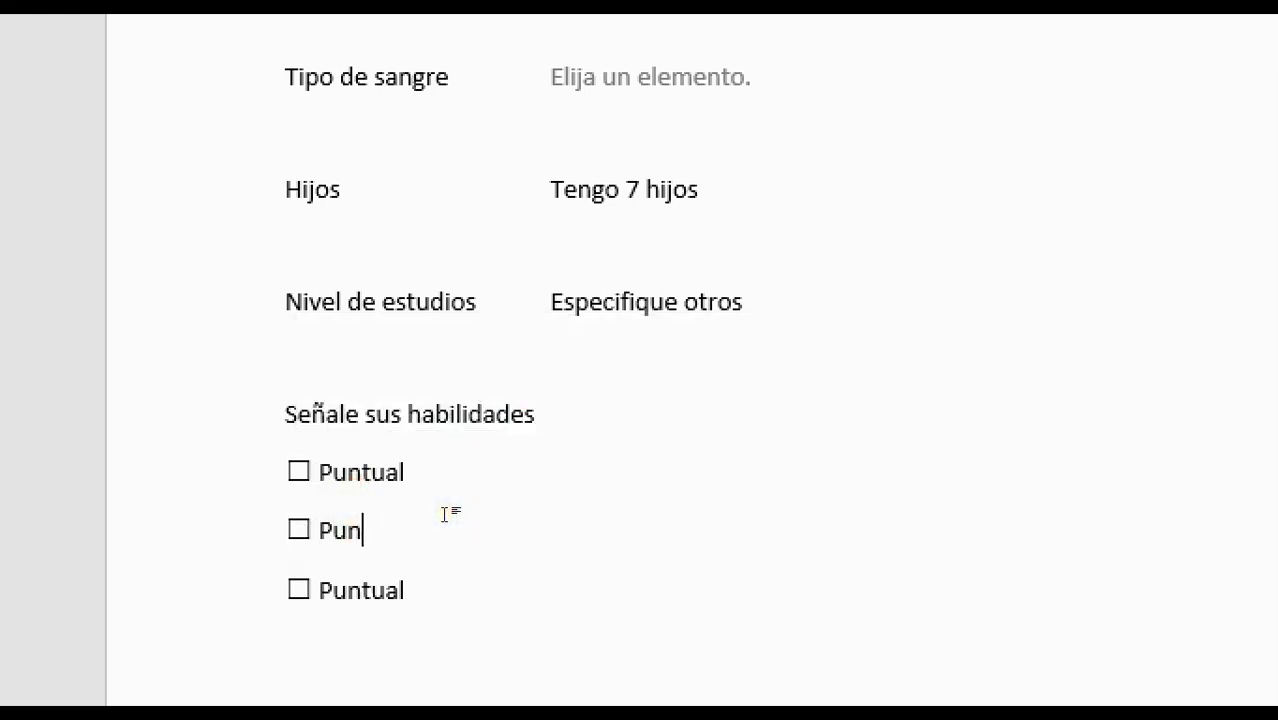
pyautogui.write('Responsable')
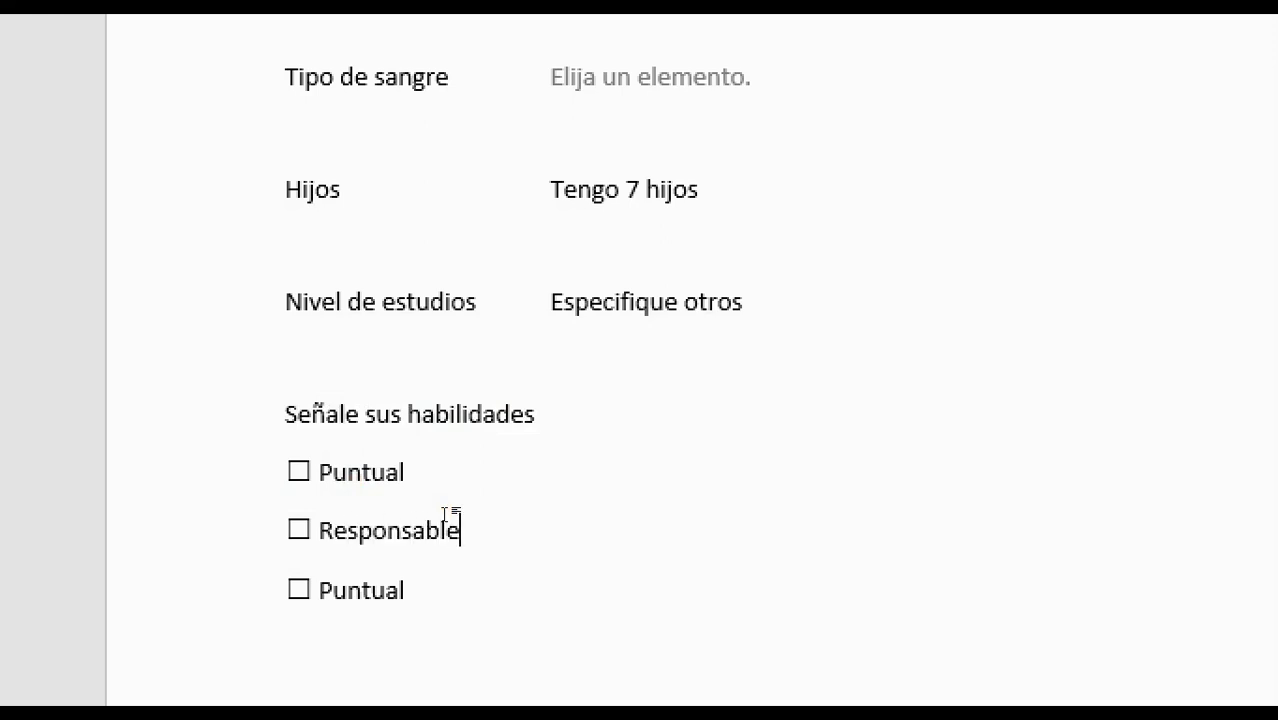
pyautogui.press('BackSpace')
pyautogui.press('BackSpace')
pyautogui.press('BackSpace')
pyautogui.press('BackSpace')
pyautogui.press('BackSpace')
pyautogui.press('BackSpace')
pyautogui.press('BackSpace')
pyautogui.write('Mane')
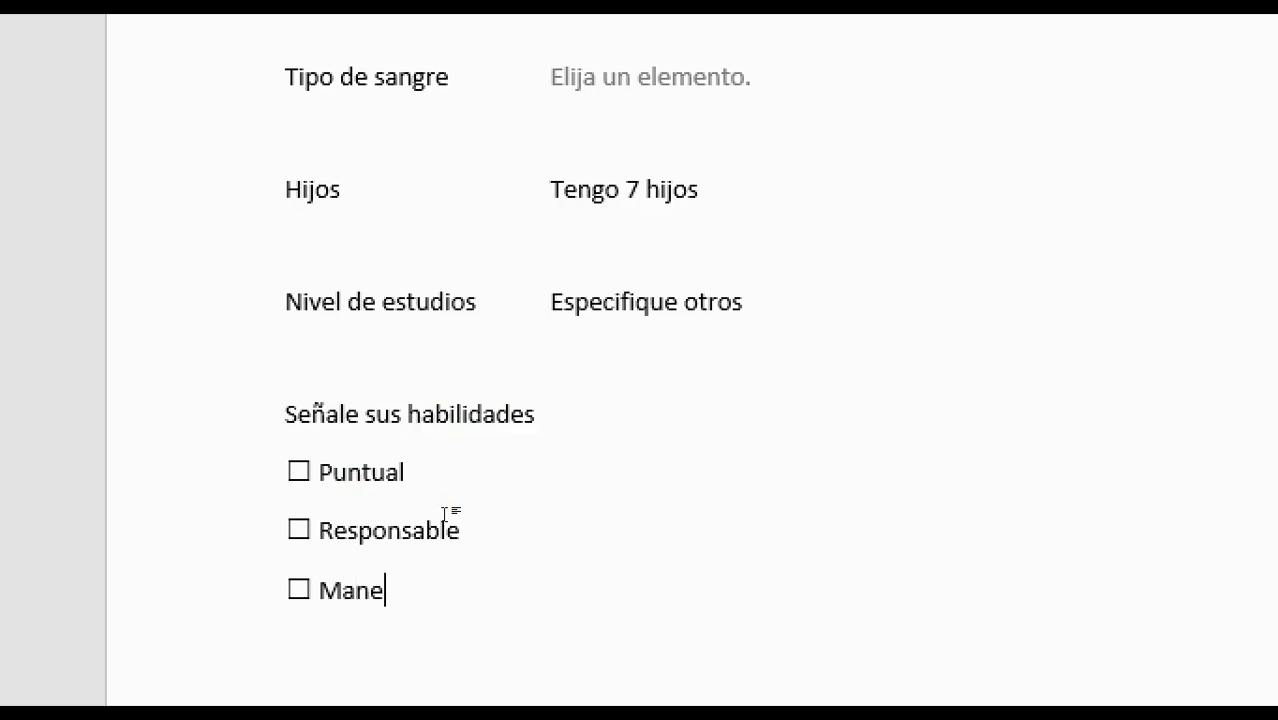
pyautogui.write('jador de grupo')
# Add a fourth checkbox line labelled Honrado
pyautogui.press('Return')
pyautogui.hotkey('ctrl', 'v')
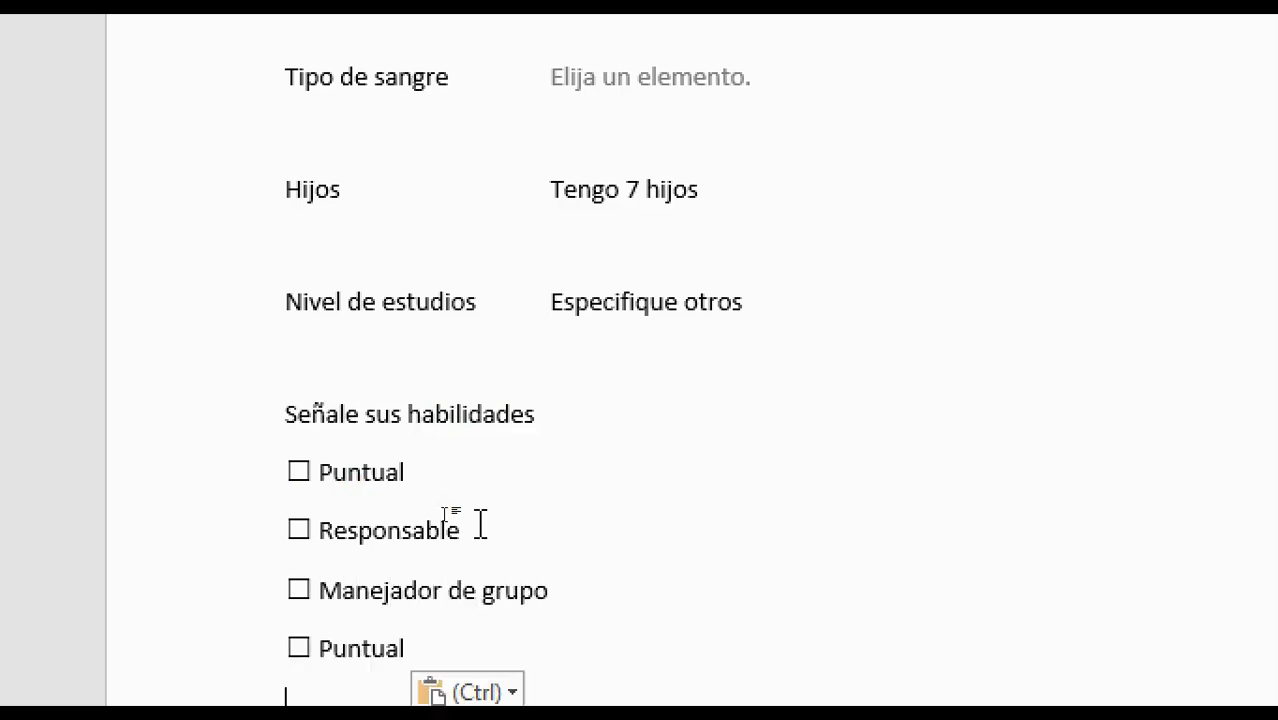
pyautogui.press('BackSpace')
pyautogui.press('BackSpace')
pyautogui.press('BackSpace')
pyautogui.press('BackSpace')
pyautogui.press('BackSpace')
pyautogui.press('BackSpace')
pyautogui.press('BackSpace')
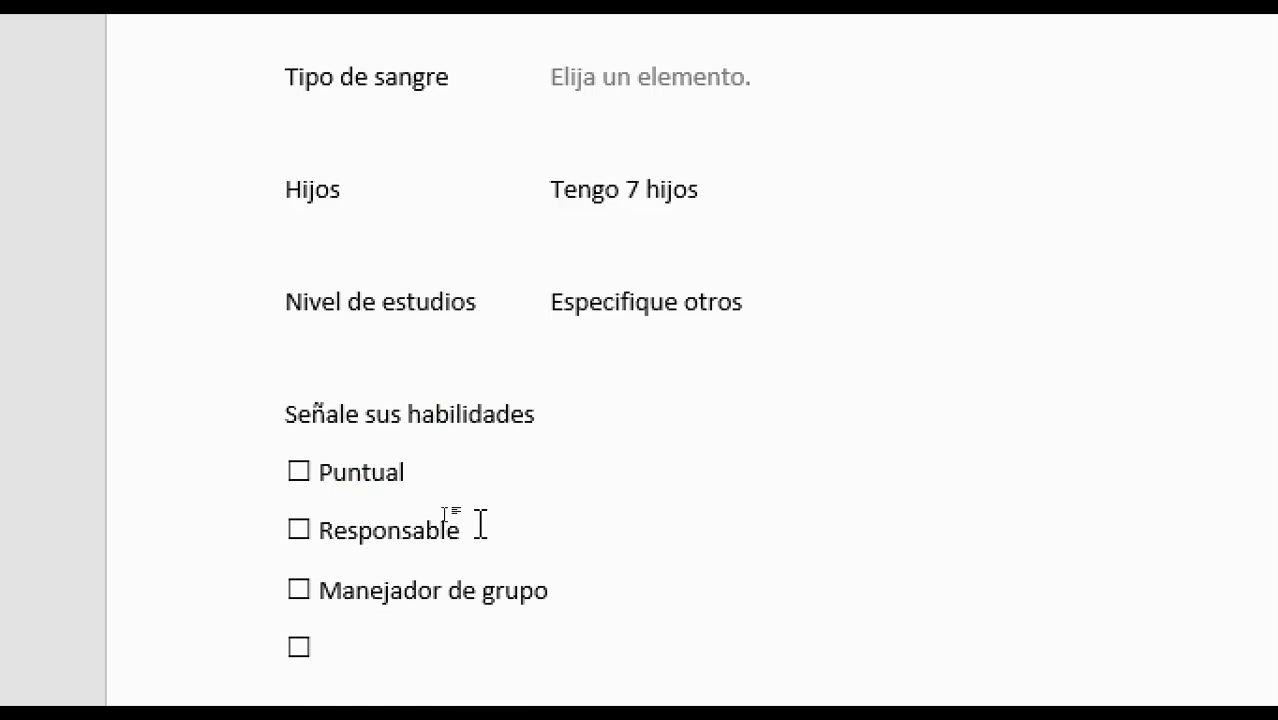
pyautogui.write('Honrado')
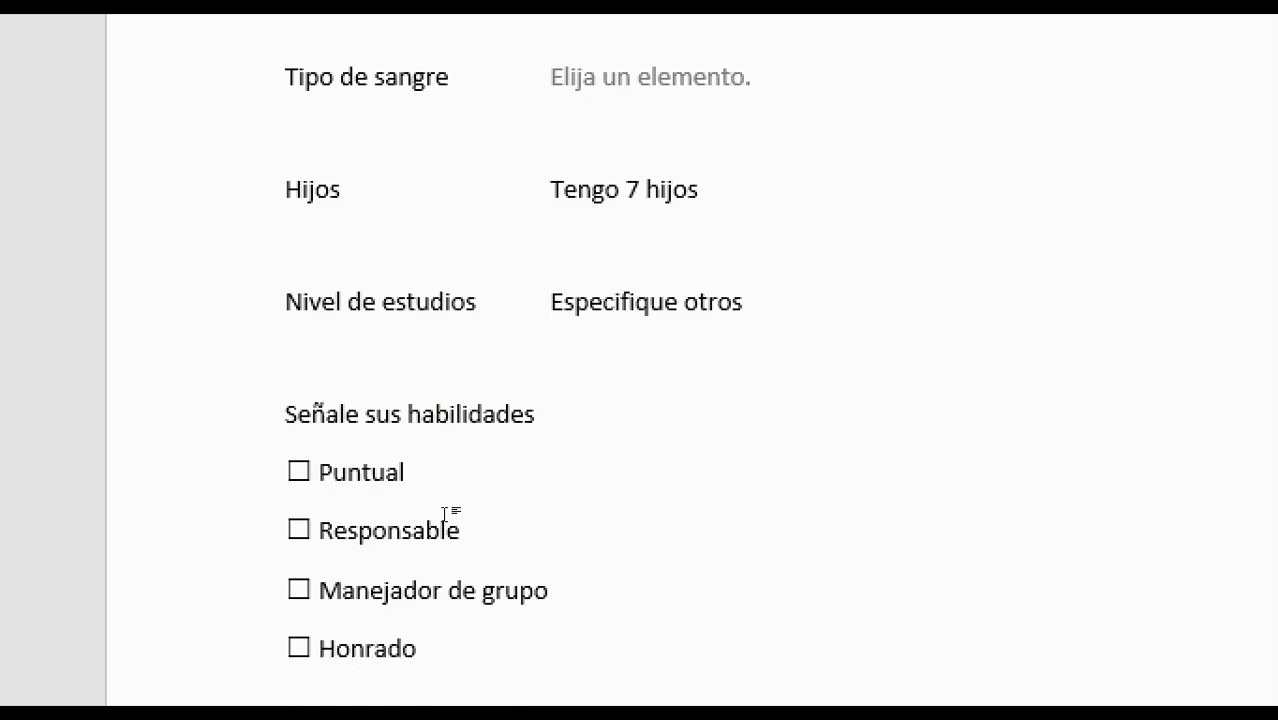
# Add a fifth checkbox line below Honrado labelled Honesto
pyautogui.press('Return')
pyautogui.hotkey('ctrl', 'v')
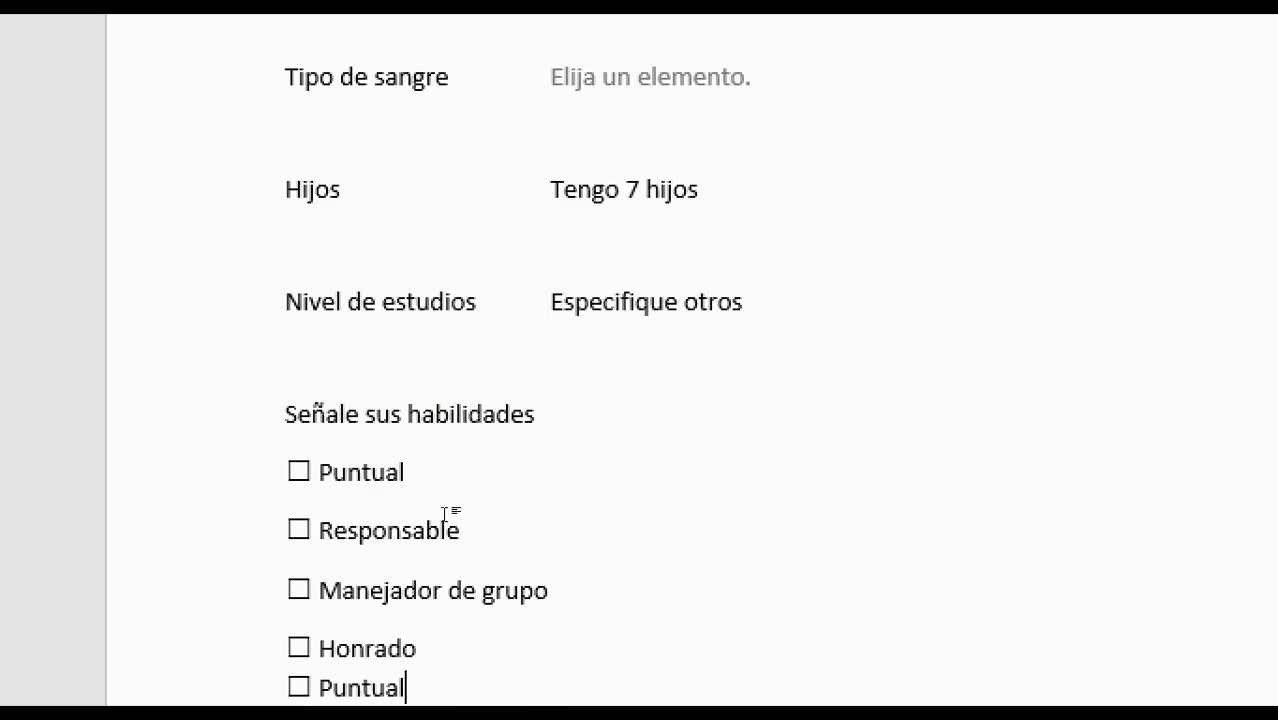
pyautogui.press('BackSpace')
pyautogui.press('BackSpace')
pyautogui.press('BackSpace')
pyautogui.press('BackSpace')
pyautogui.press('BackSpace')
pyautogui.press('BackSpace')
pyautogui.press('BackSpace')
pyautogui.press('BackSpace')
pyautogui.press('BackSpace')
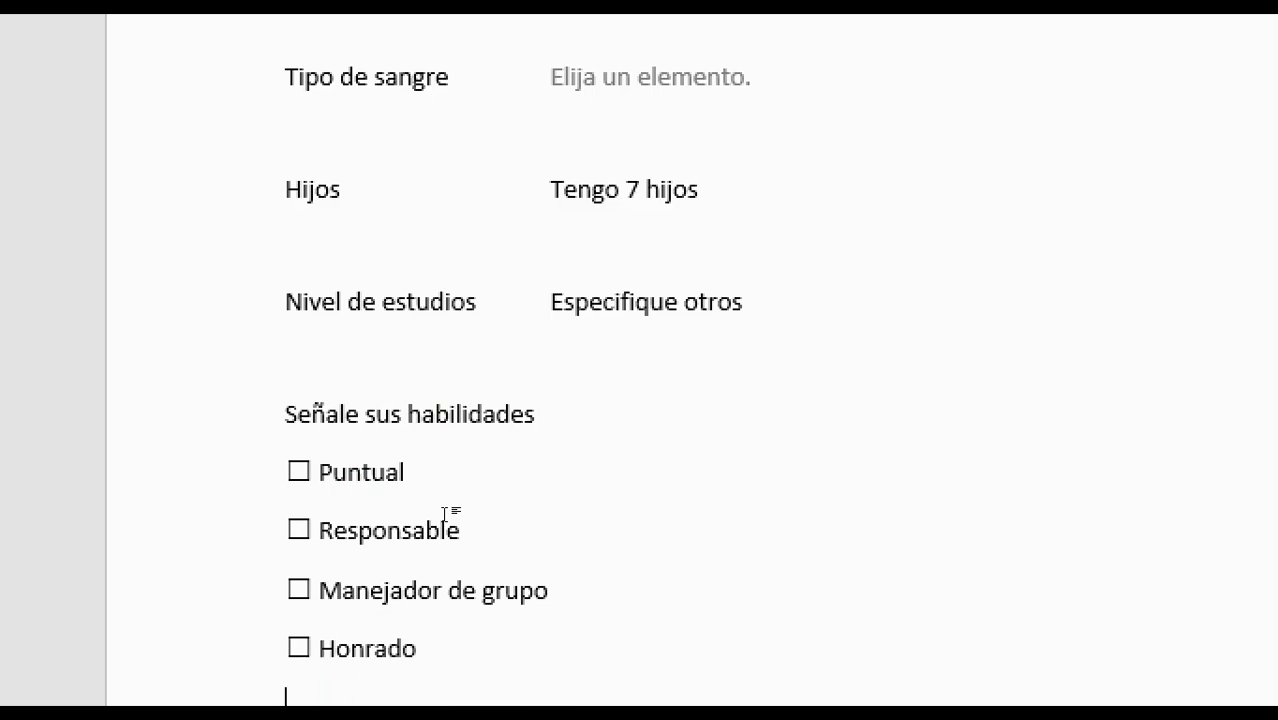
pyautogui.hotkey('ctrl', 'v')
pyautogui.hotkey('ctrl', 'shift', 'Left')
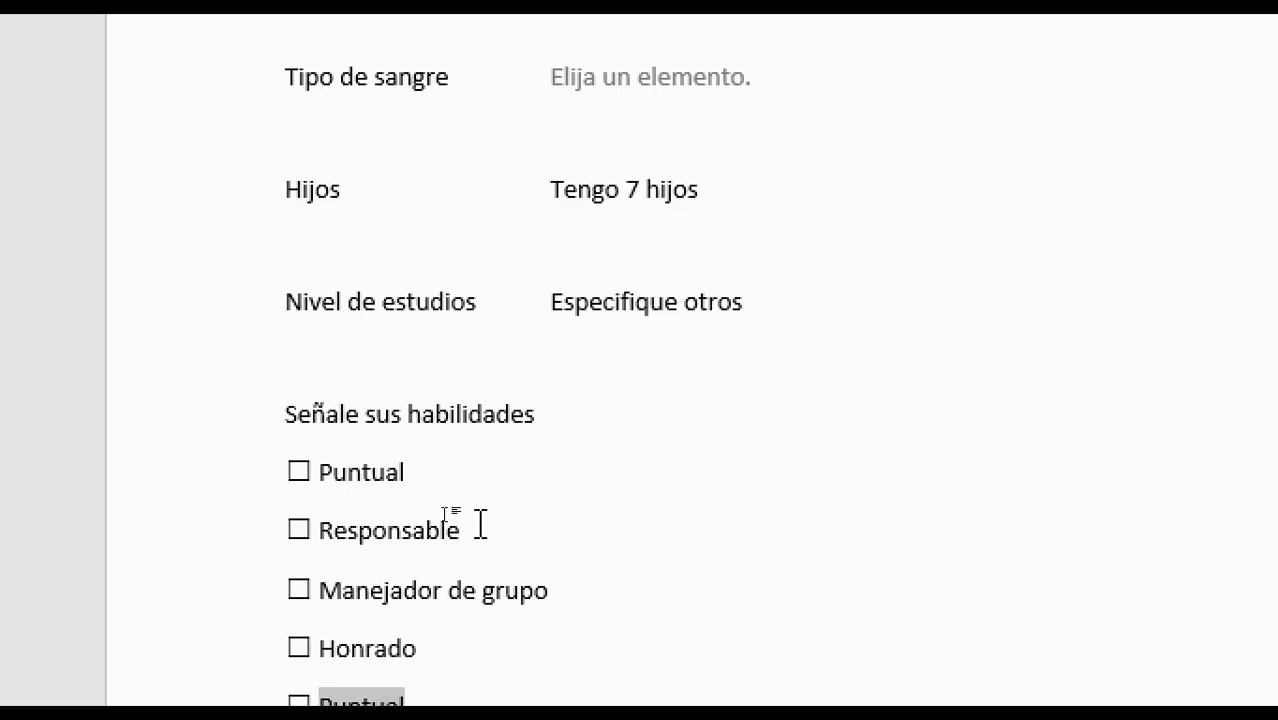
pyautogui.write('U')
pyautogui.write('onesto')
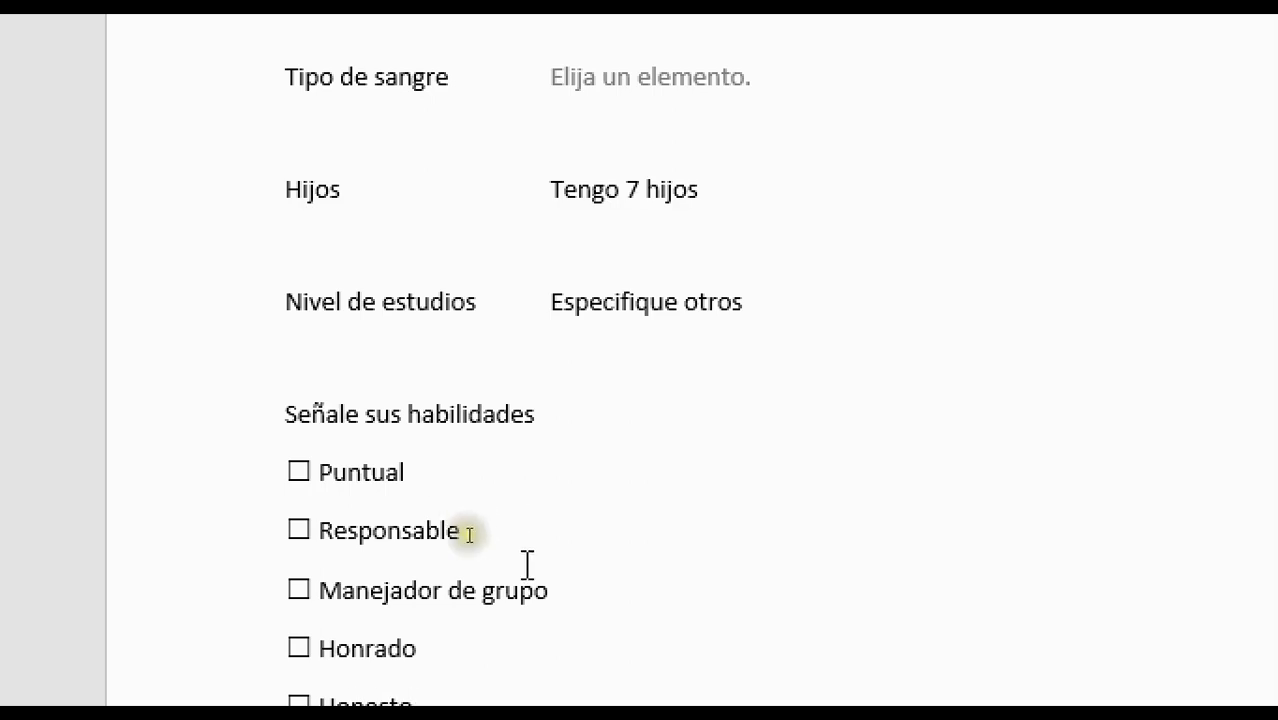
pyautogui.scroll(-4, 639, 605)
pyautogui.scroll(1, 642, 607)
pyautogui.scroll(1, 642, 607)
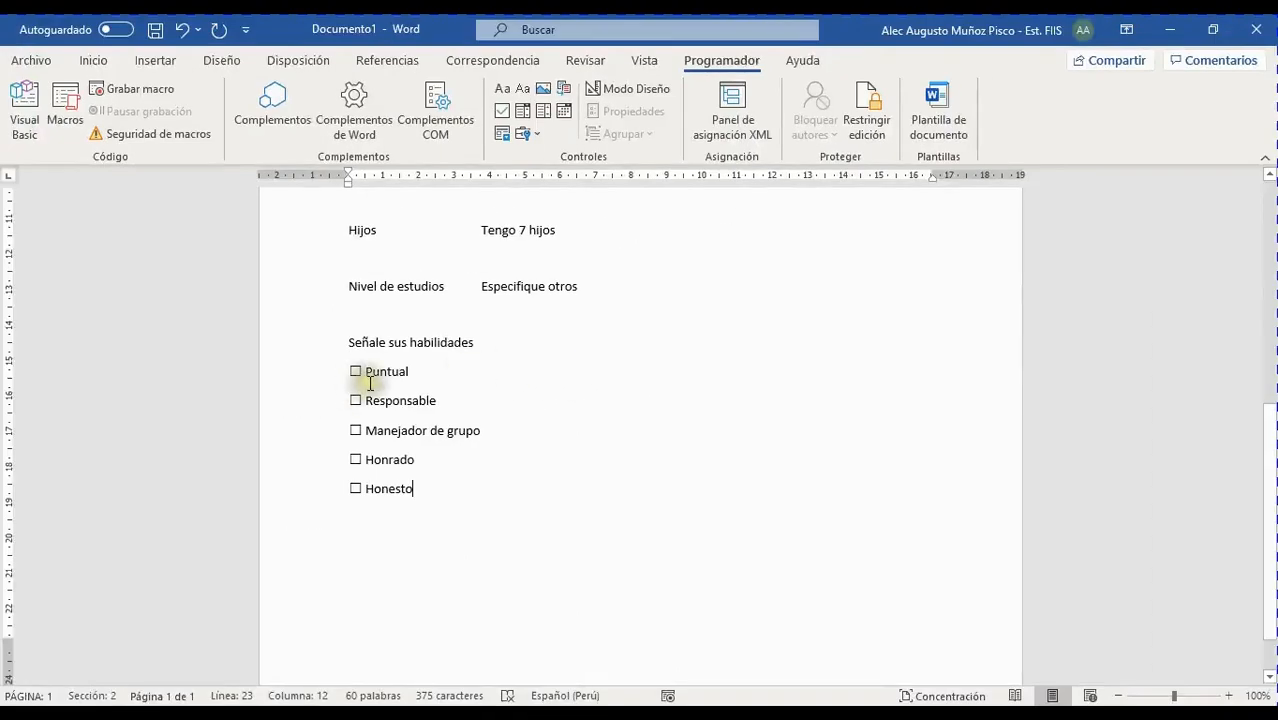
# Tick and untick each of the five skill checkboxes to test them
pyautogui.click(355, 371)
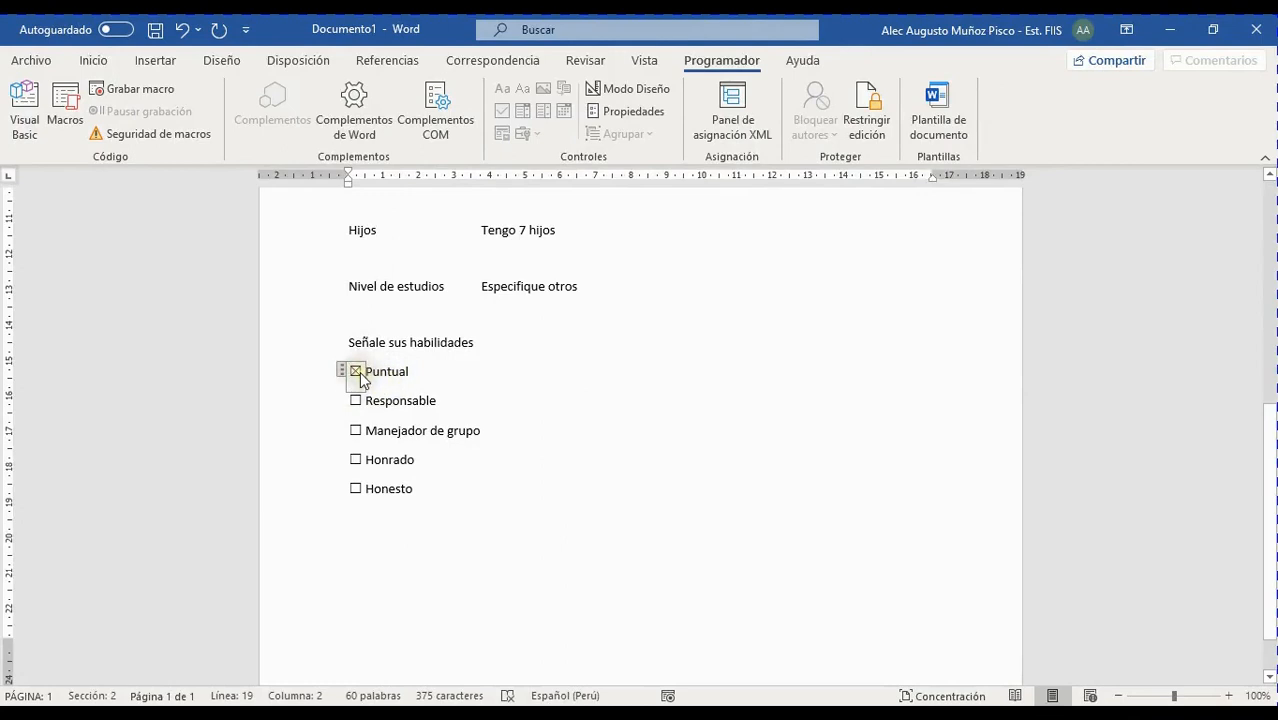
pyautogui.click(356, 401)
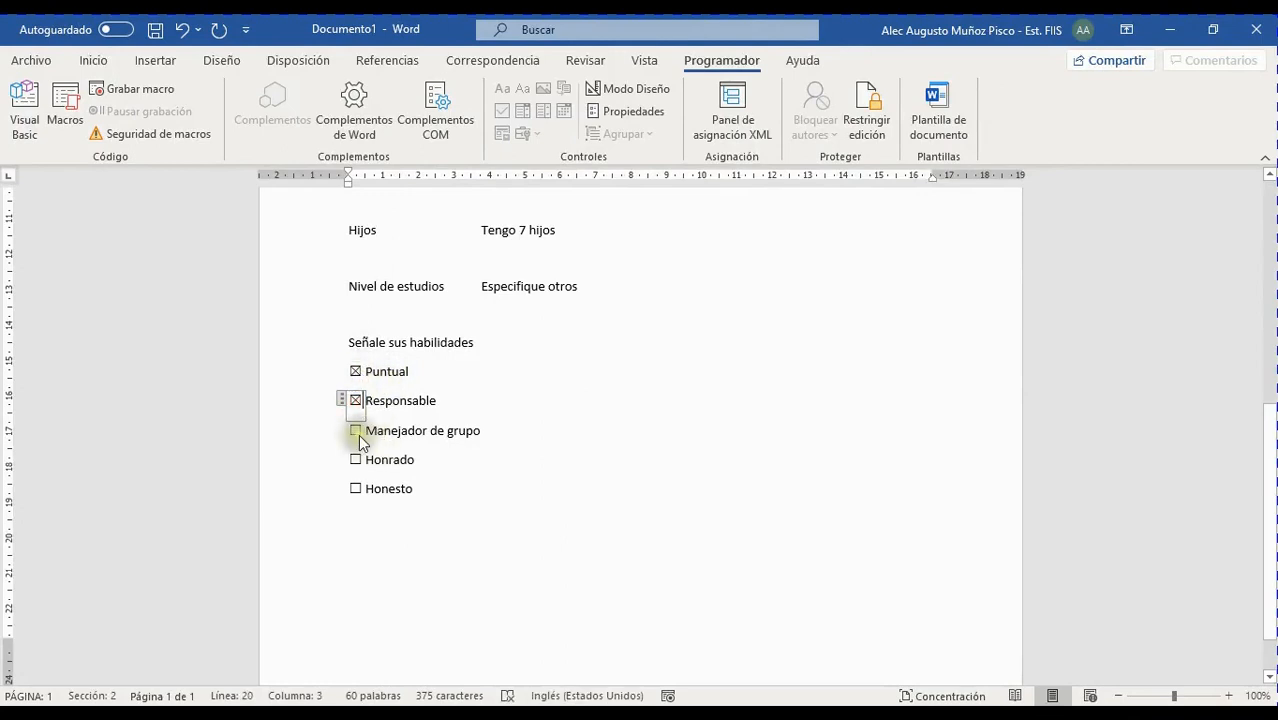
pyautogui.click(356, 431)
pyautogui.click(356, 488)
pyautogui.click(356, 459)
pyautogui.click(356, 431)
pyautogui.click(356, 488)
pyautogui.click(356, 400)
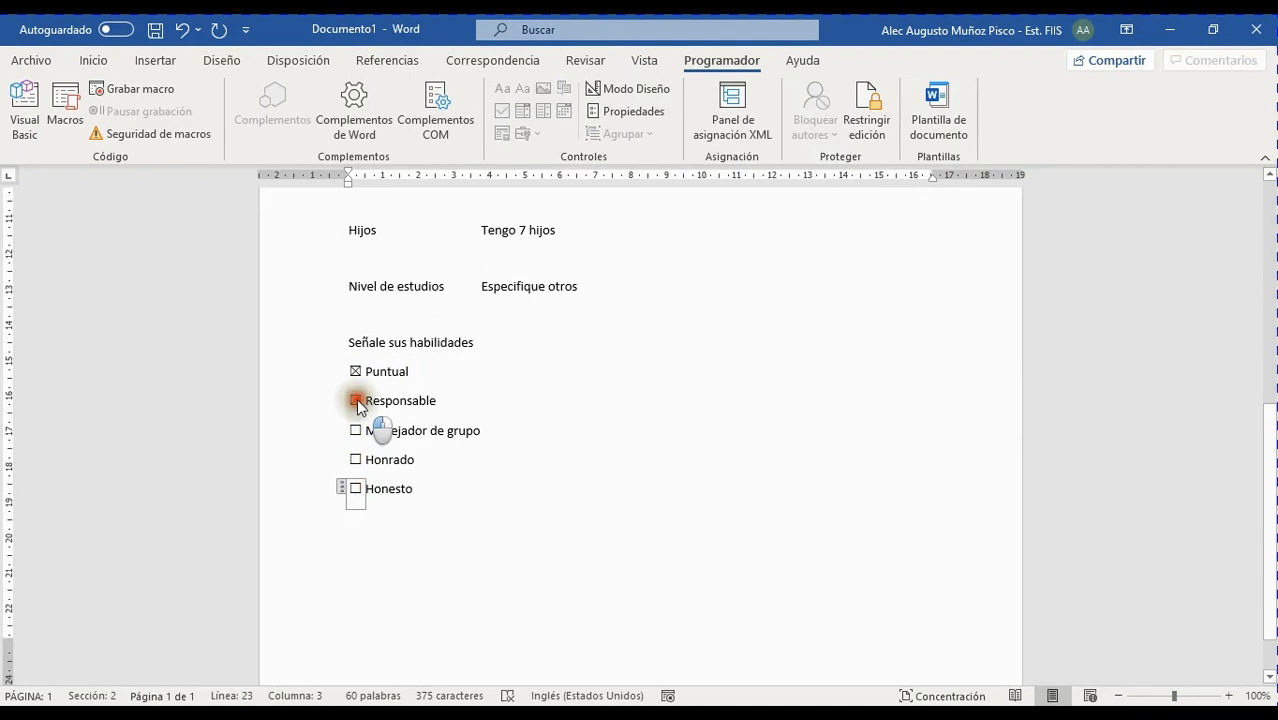
pyautogui.click(356, 371)
# Toggle the boxes again, leaving all unchecked, and open the Responsable checkbox properties
pyautogui.click(356, 400)
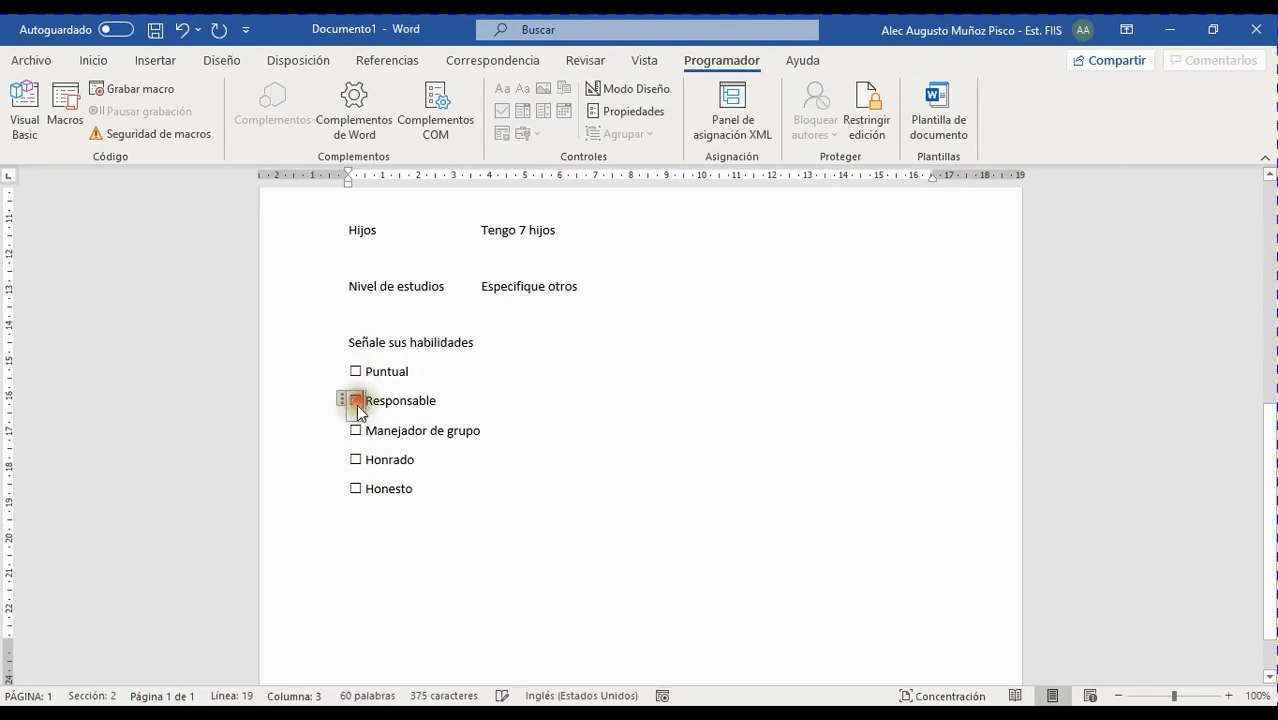
pyautogui.click(356, 430)
pyautogui.click(356, 459)
pyautogui.click(356, 488)
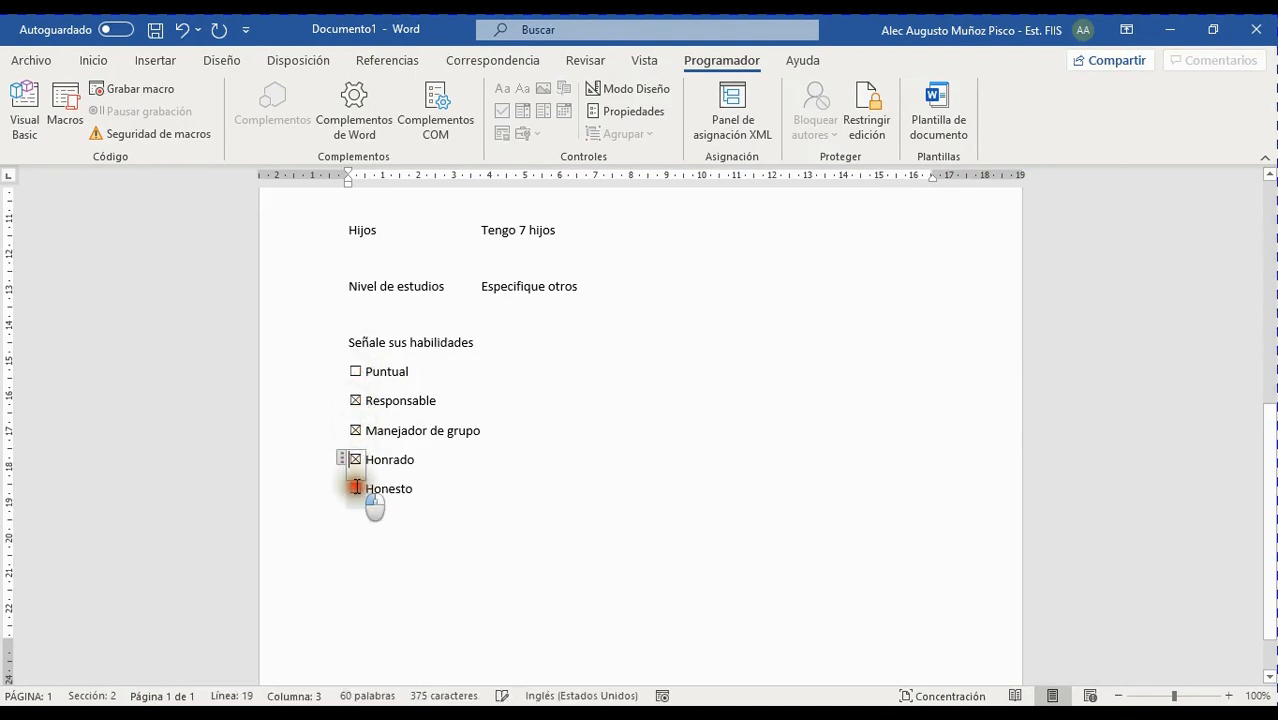
pyautogui.click(356, 459)
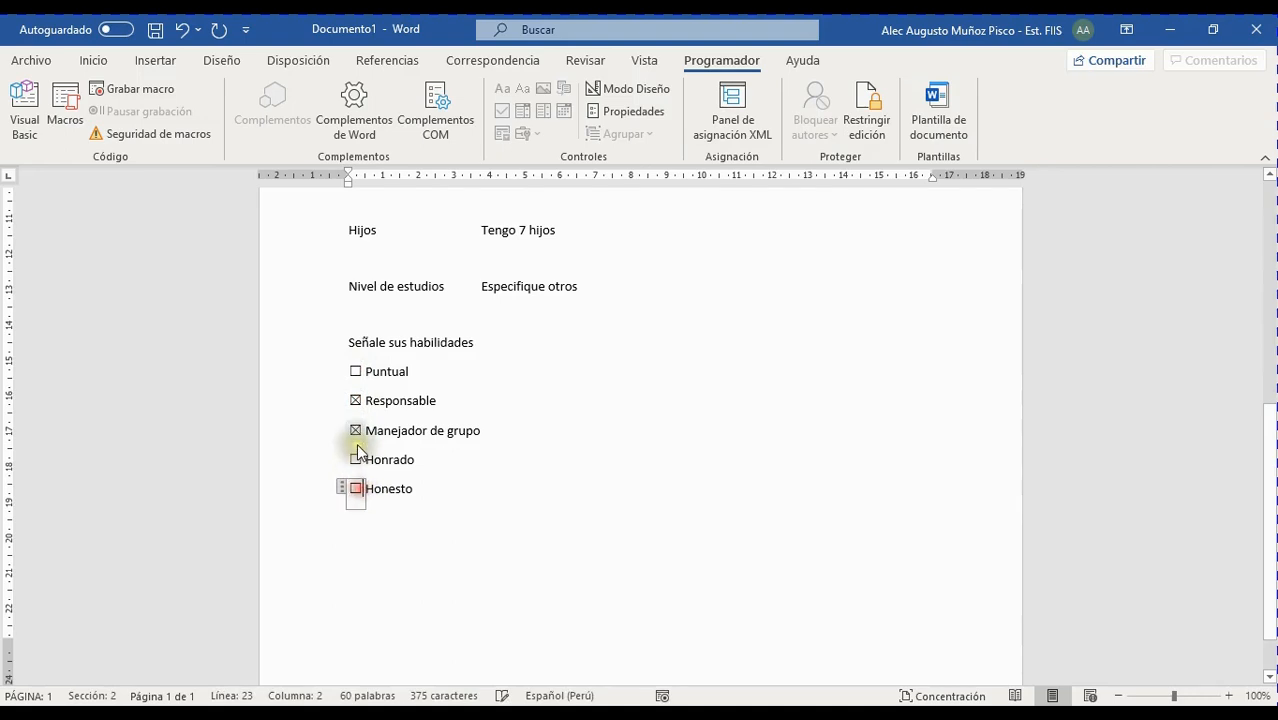
pyautogui.click(356, 430)
pyautogui.click(356, 400)
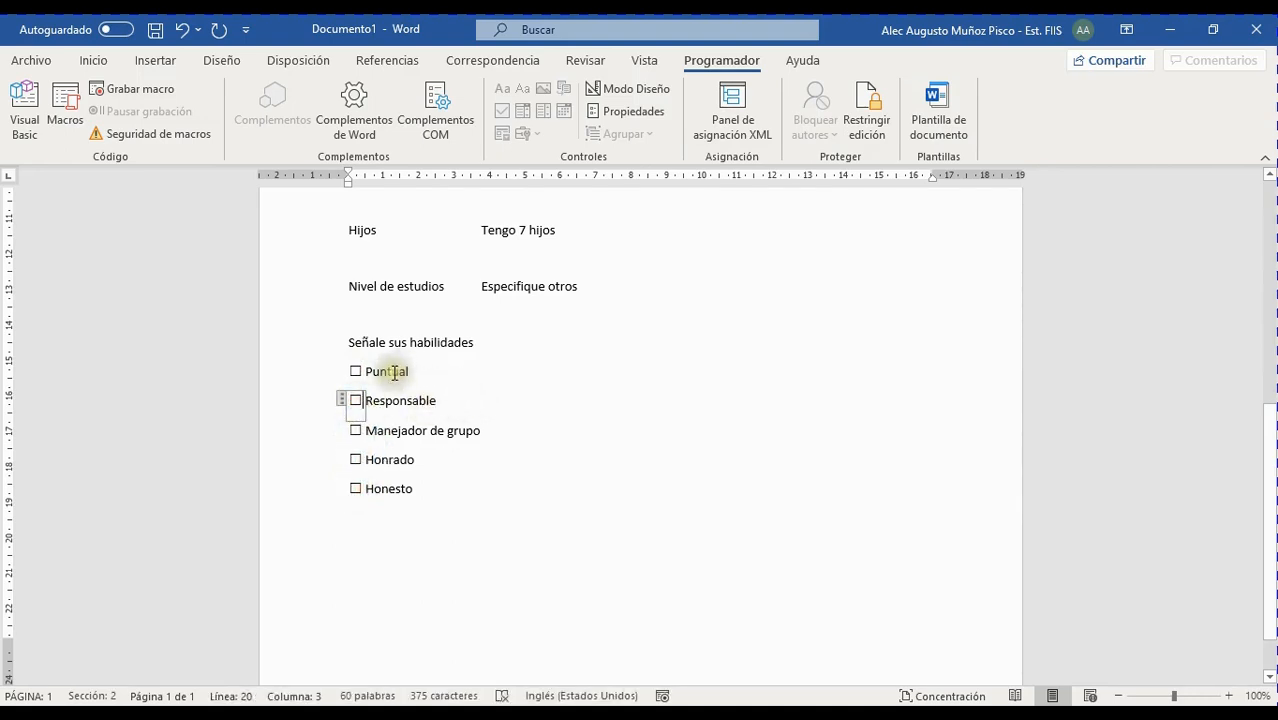
pyautogui.click(624, 112)
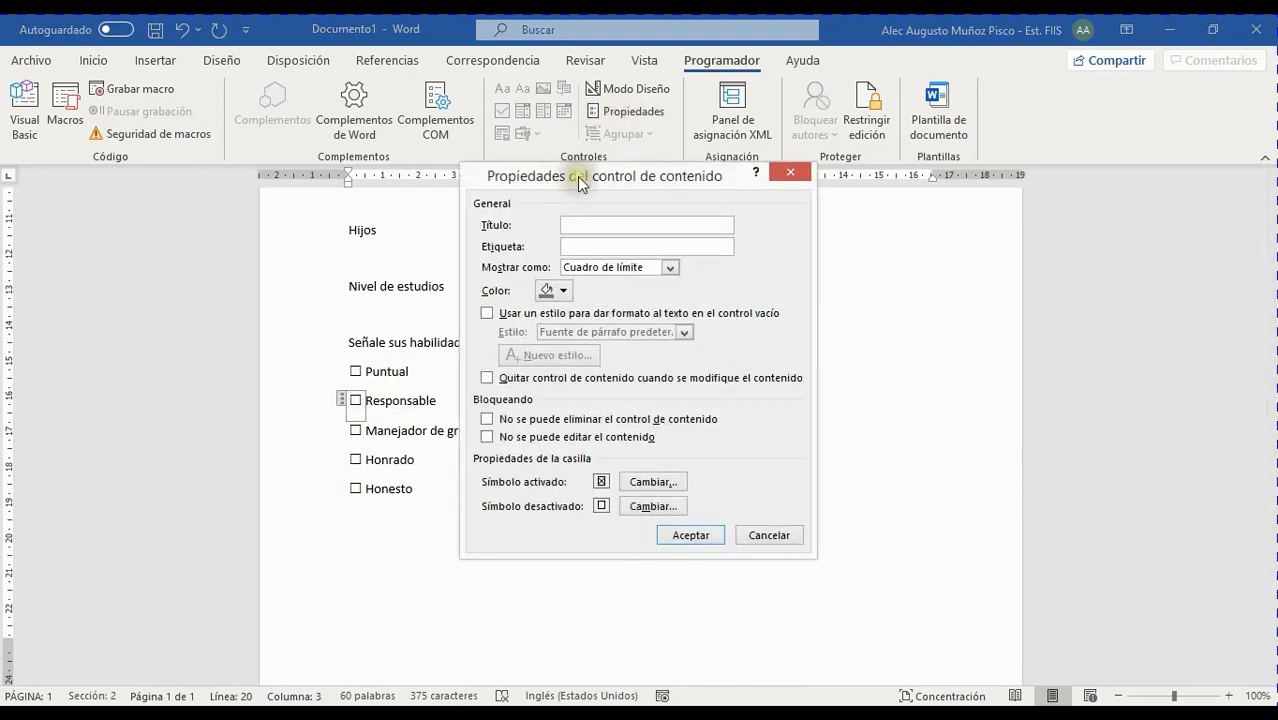
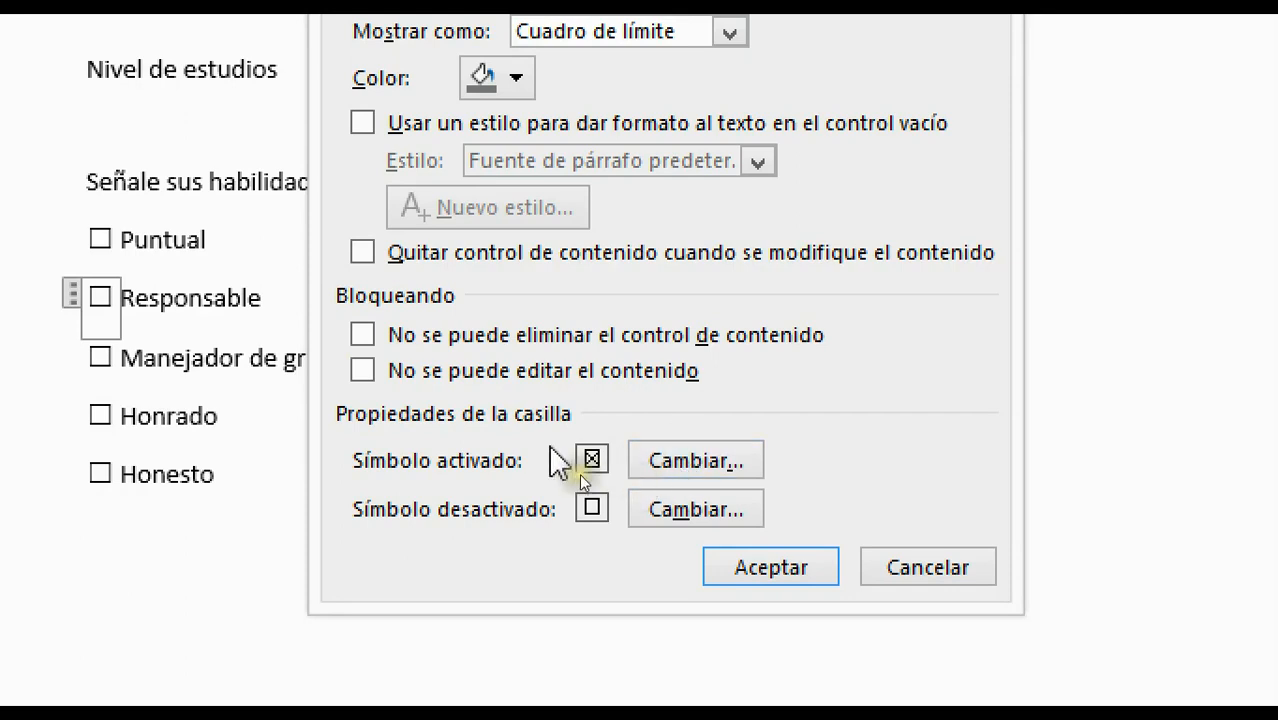
# Change the Responsable checkbox's checked symbol to the Webdings tick mark
pyautogui.click(704, 462)
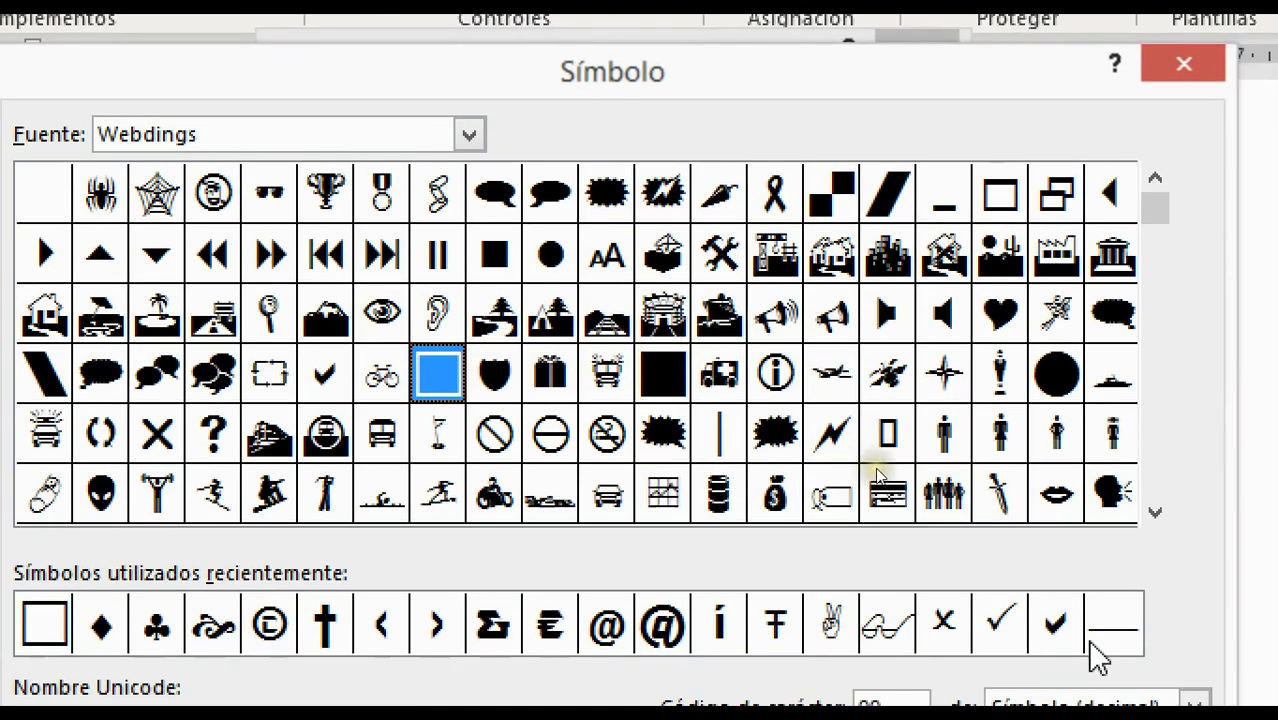
pyautogui.click(1058, 626)
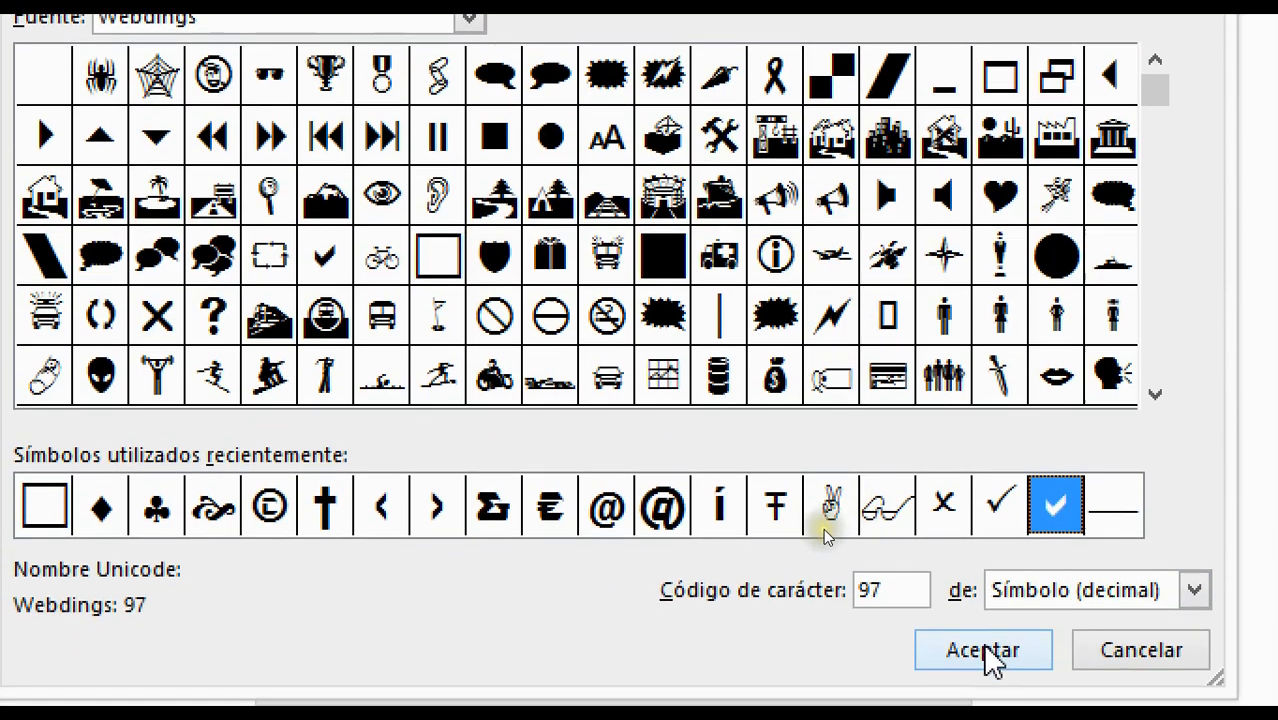
pyautogui.click(982, 648)
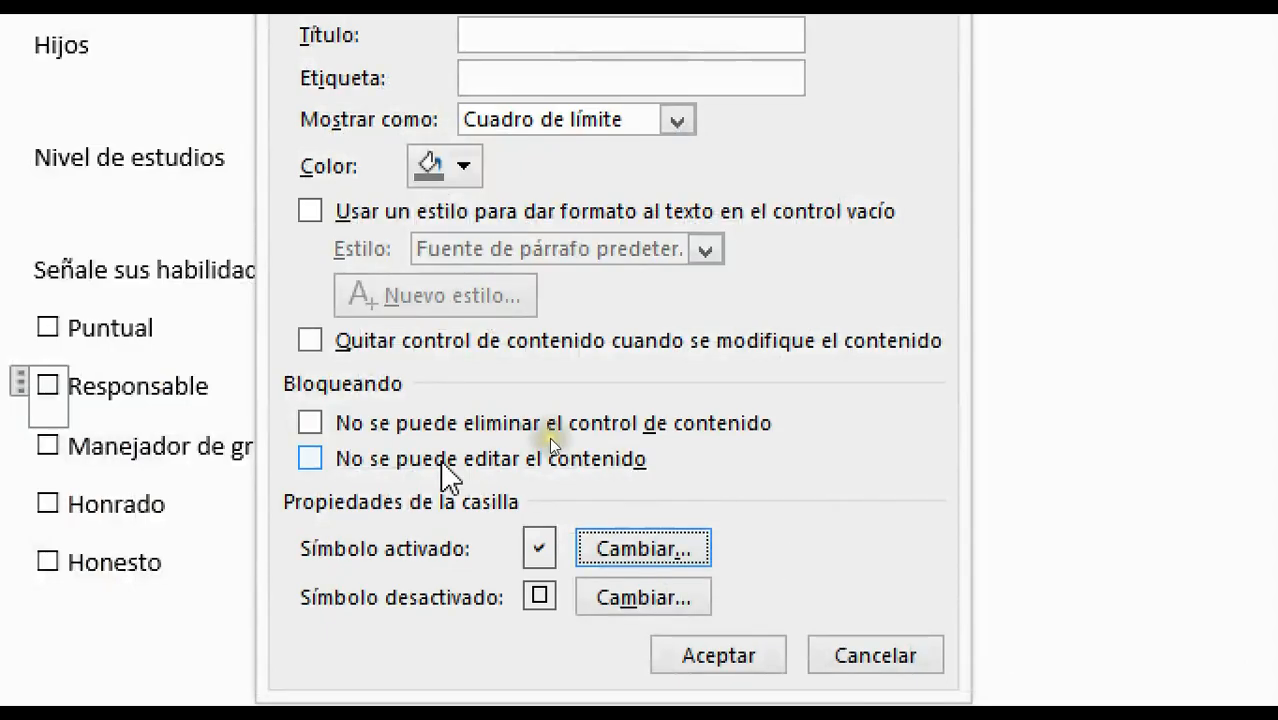
pyautogui.click(726, 645)
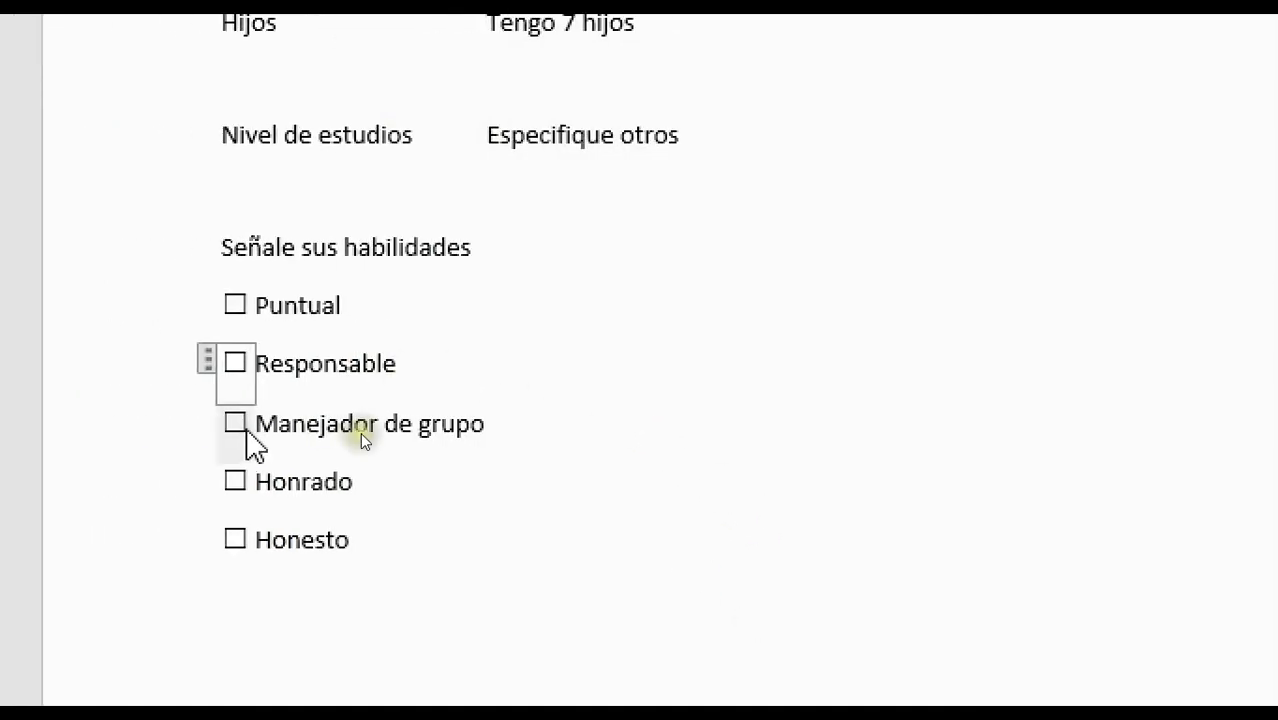
# Test the Responsable checkbox, then copy it in place of the old Puntual checkbox
pyautogui.click(208, 362)
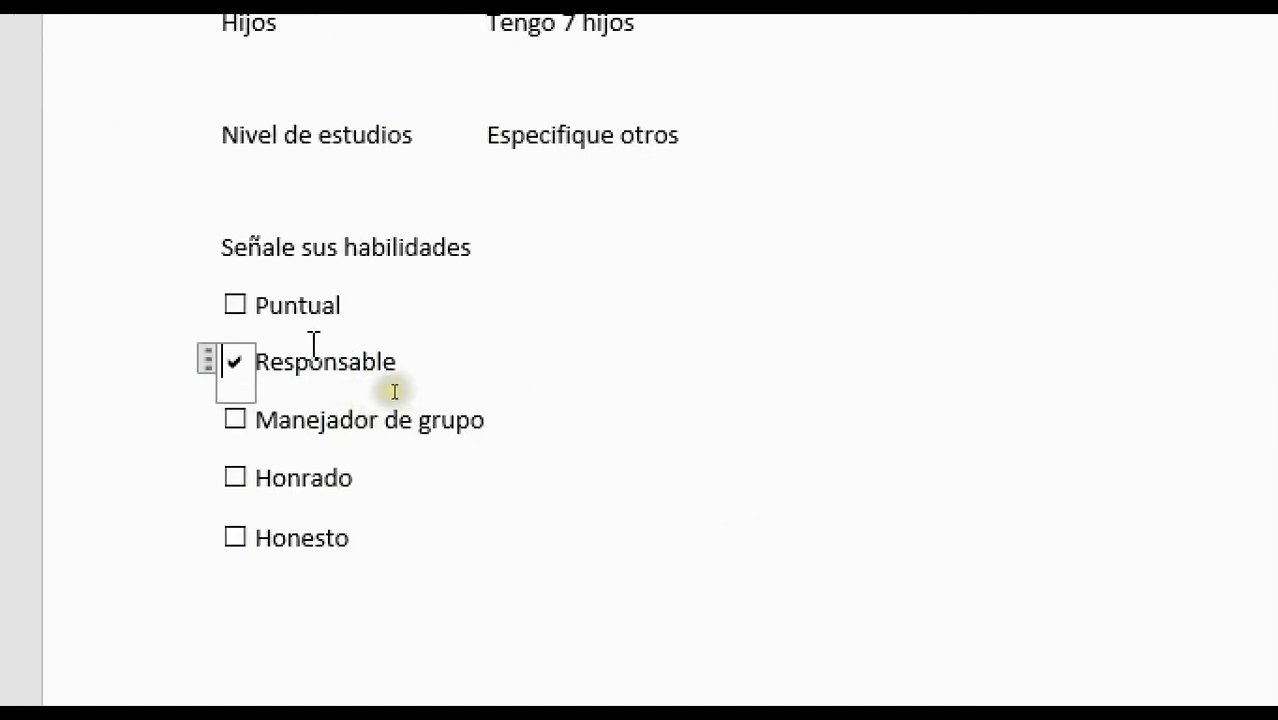
pyautogui.click(228, 290)
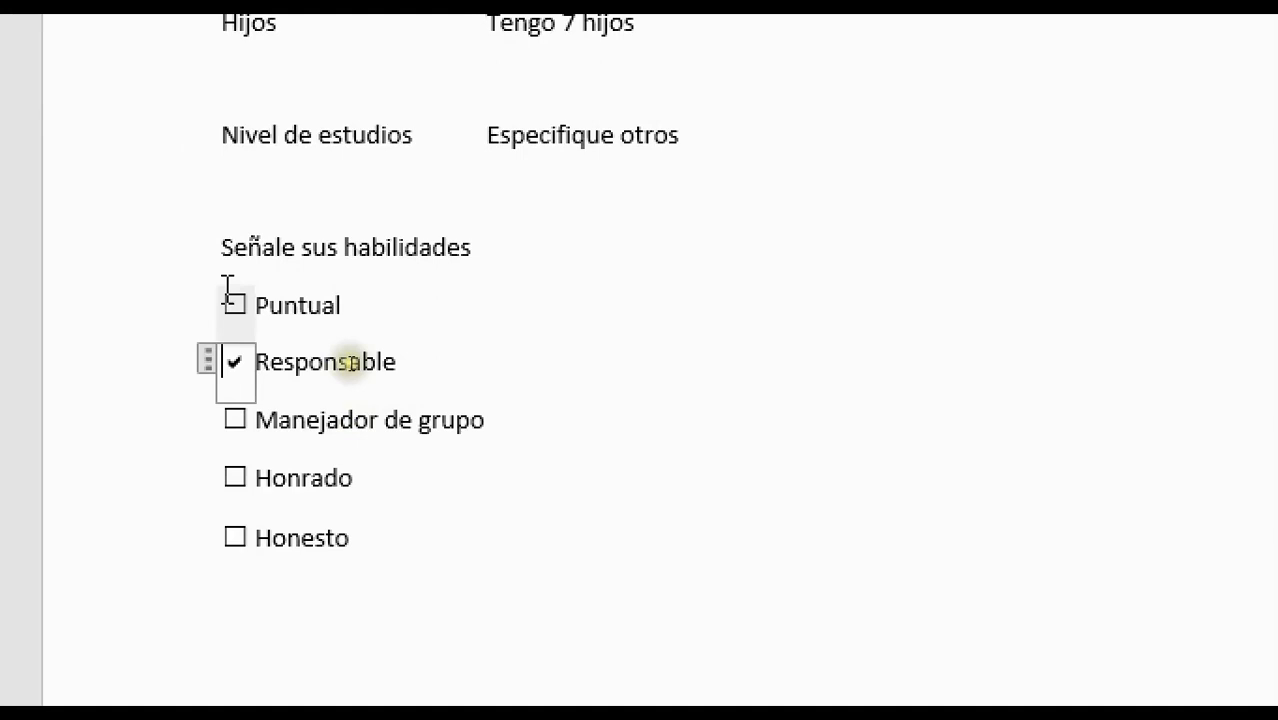
pyautogui.click(240, 357)
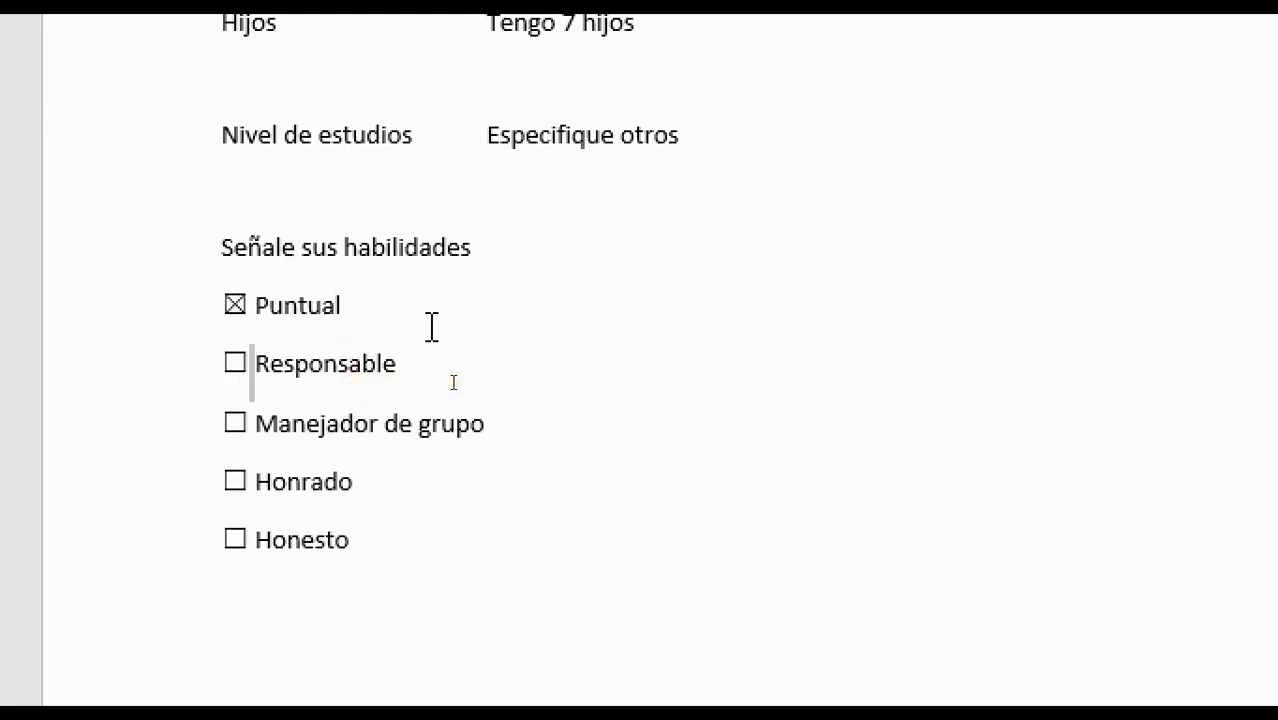
pyautogui.hotkey('shift', 'Left')
pyautogui.press('Up')
pyautogui.press('Up')
pyautogui.press('Down')
pyautogui.press('BackSpace')
pyautogui.press('BackSpace')
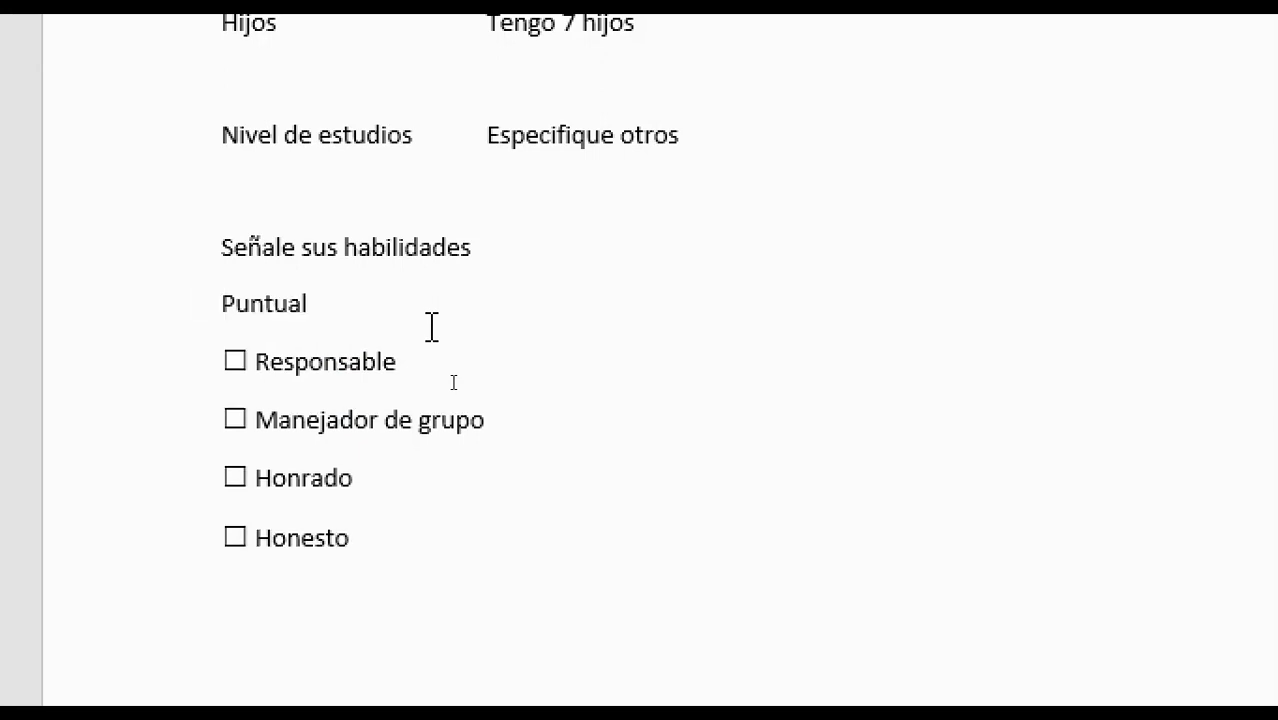
pyautogui.hotkey('ctrl', 'v')
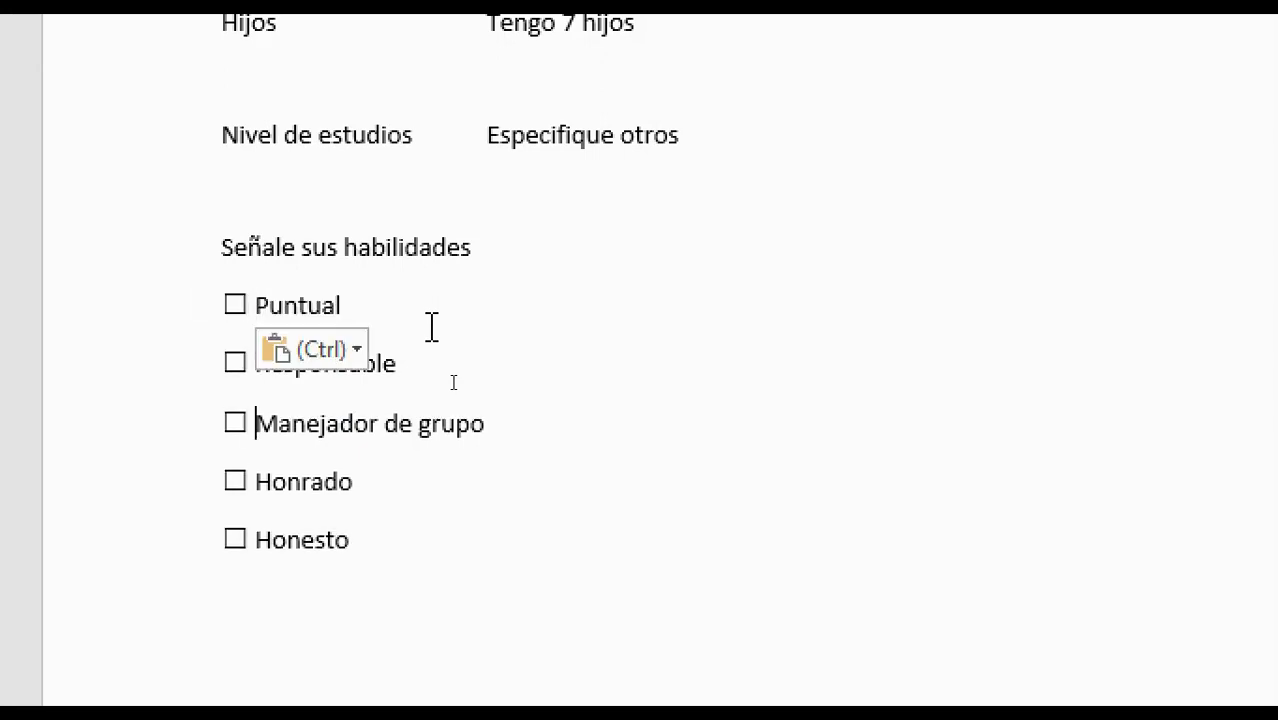
# Replace the Manejador de grupo, Honrado and Honesto checkboxes with the tick-style copy
pyautogui.press('Down')
pyautogui.press('Down')
pyautogui.press('BackSpace')
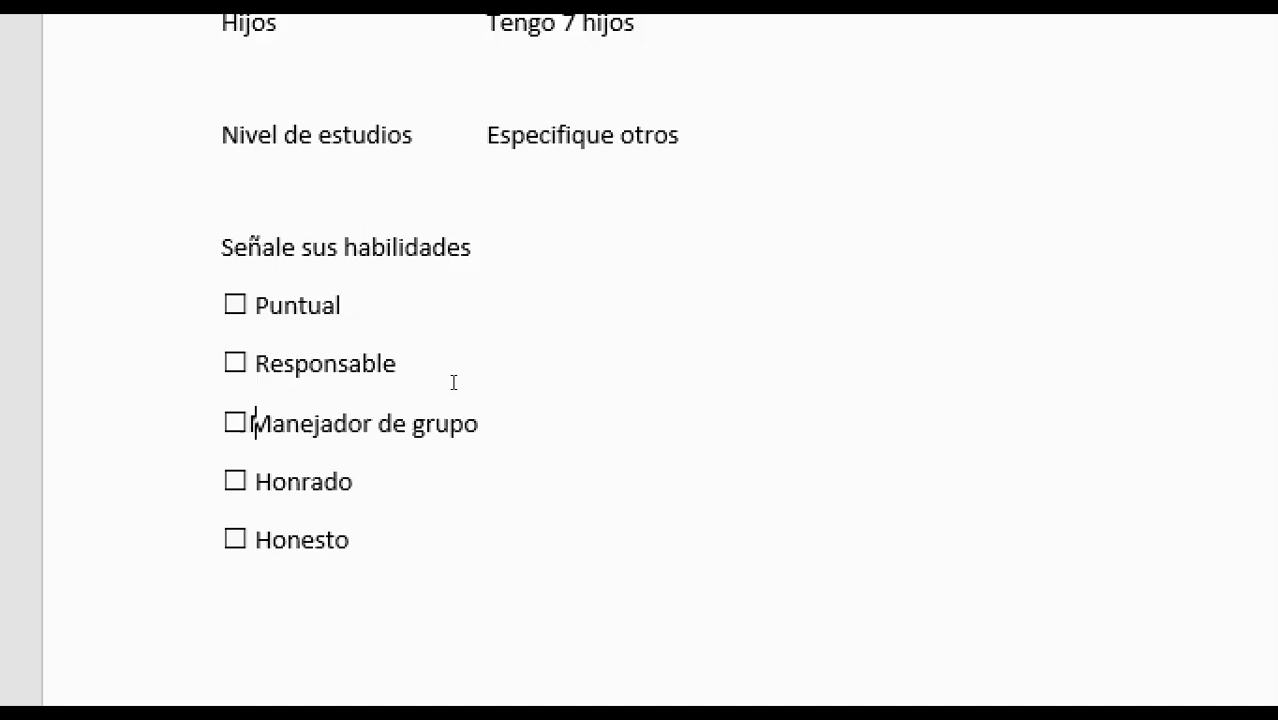
pyautogui.press('BackSpace')
pyautogui.press('BackSpace')
pyautogui.hotkey('ctrl', 'v')
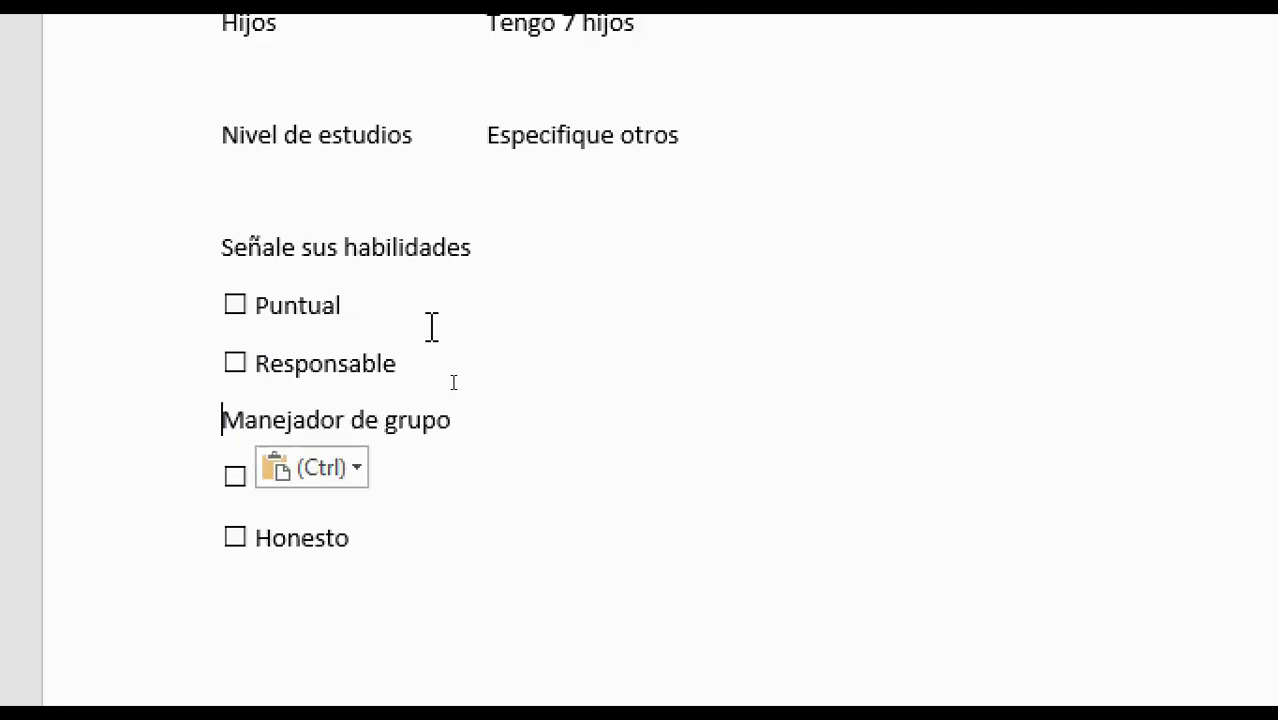
pyautogui.press('BackSpace')
pyautogui.press('BackSpace')
pyautogui.press('BackSpace')
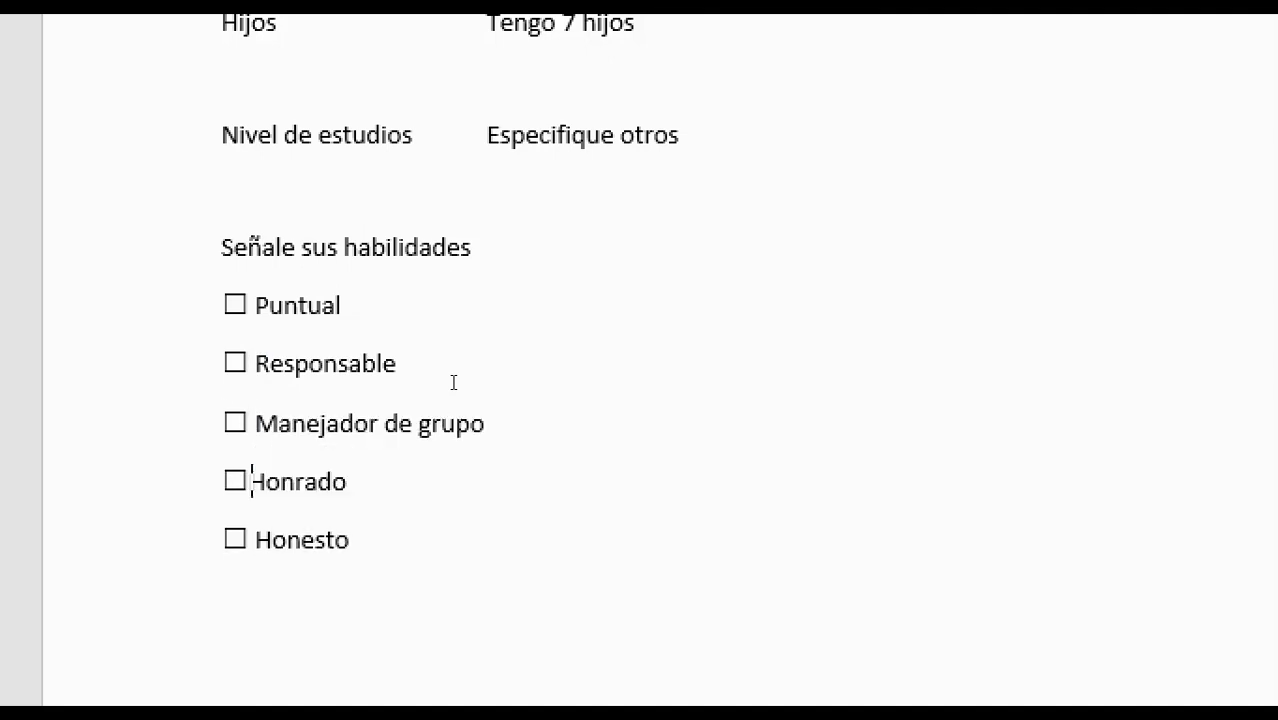
pyautogui.hotkey('ctrl', 'v')
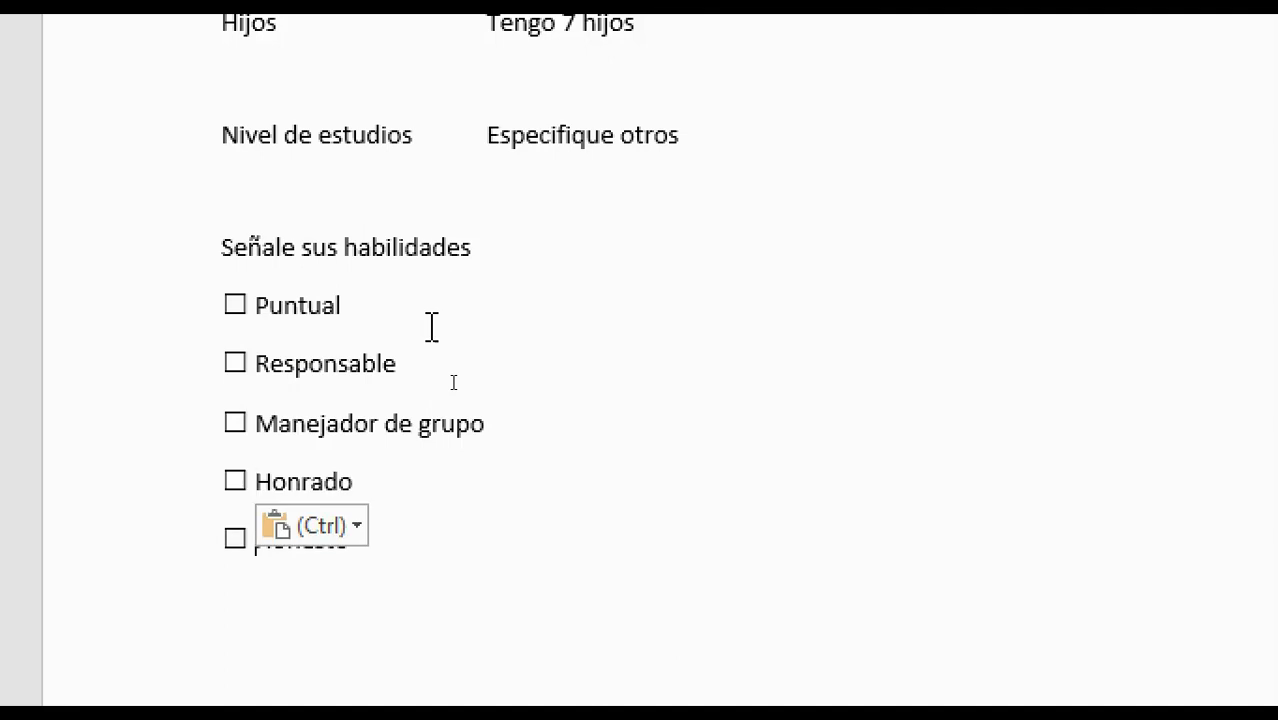
pyautogui.press('BackSpace')
pyautogui.press('BackSpace')
pyautogui.press('BackSpace')
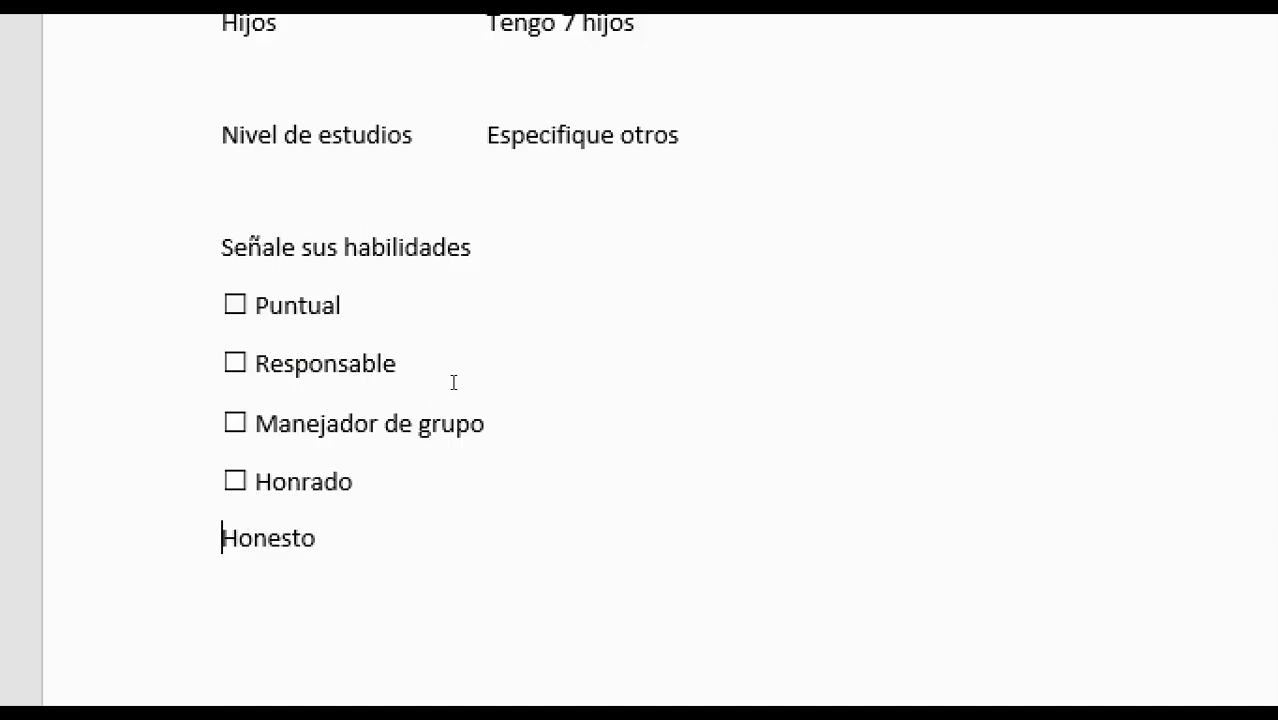
pyautogui.hotkey('ctrl', 'v')
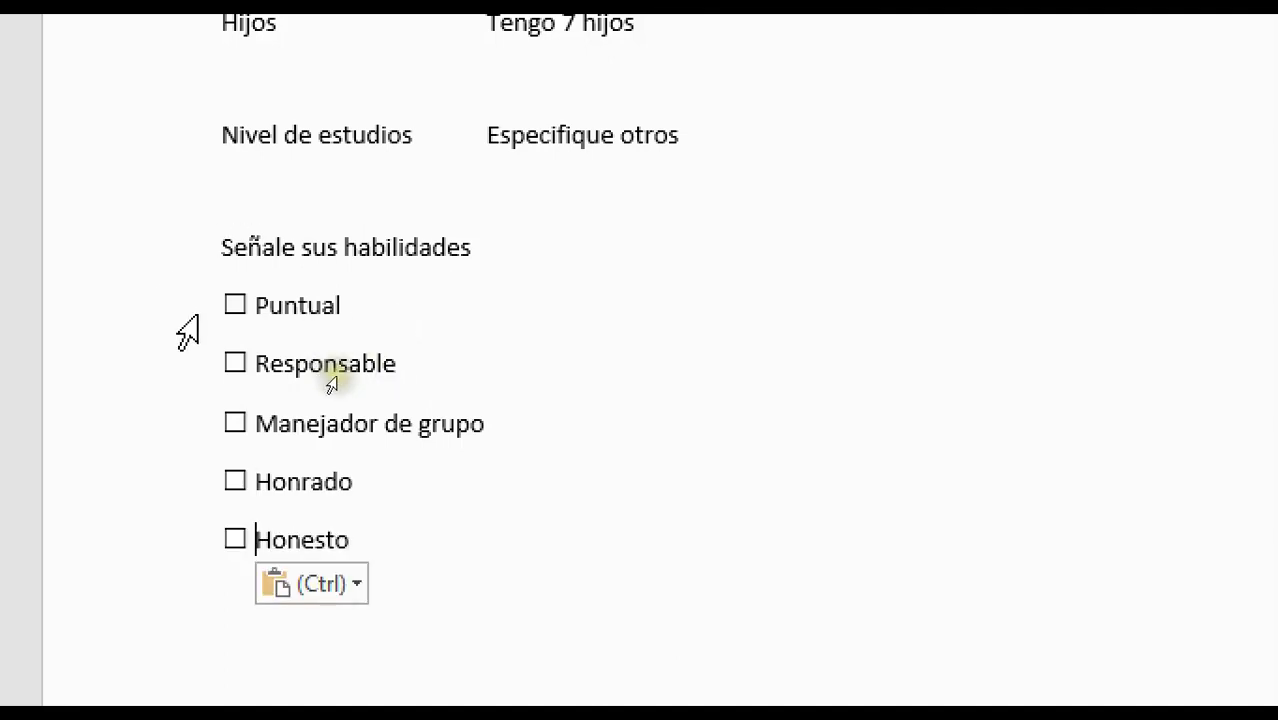
# Tick all five skill checkboxes to test them, then undo the Honesto tick
pyautogui.click(234, 306)
pyautogui.click(236, 363)
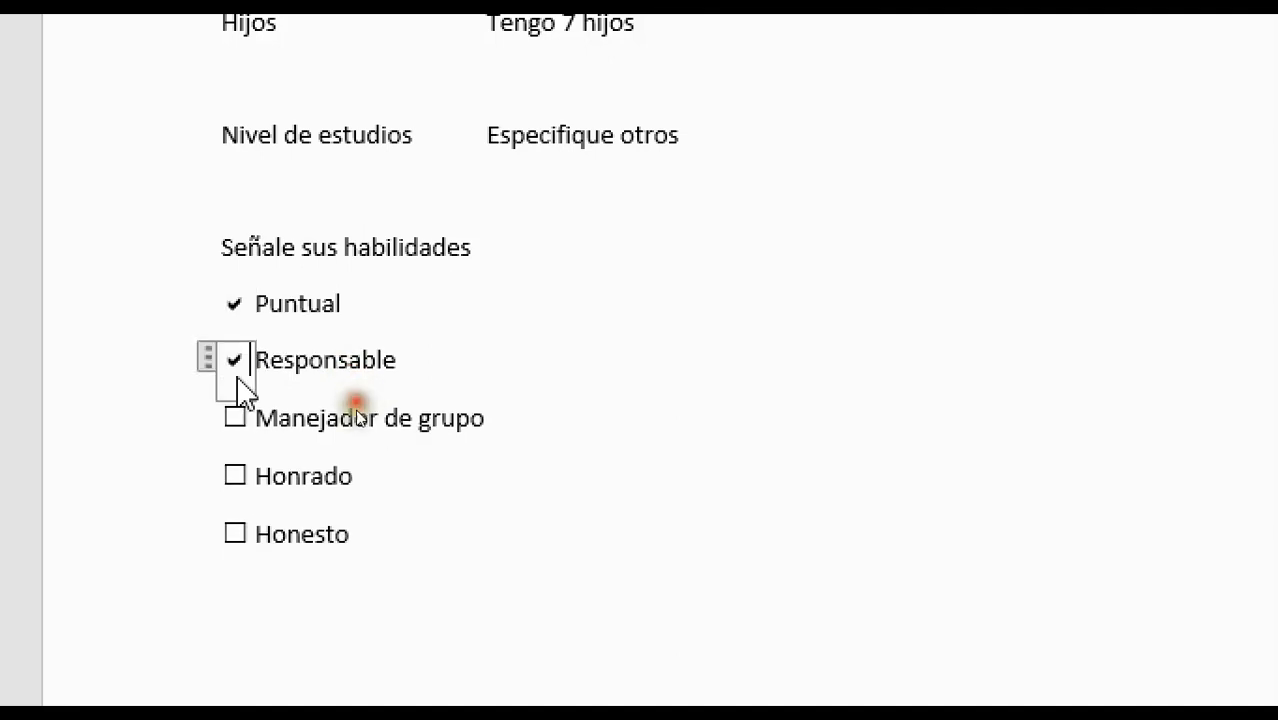
pyautogui.click(235, 419)
pyautogui.click(236, 476)
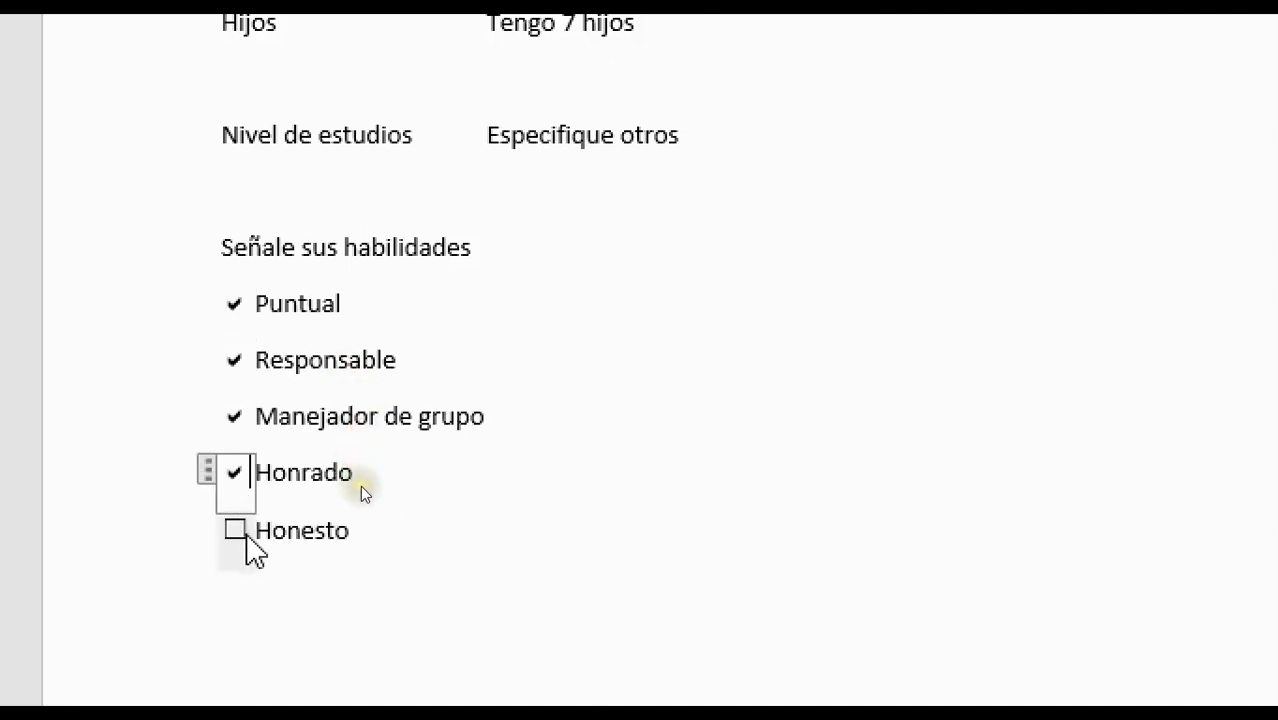
pyautogui.click(236, 532)
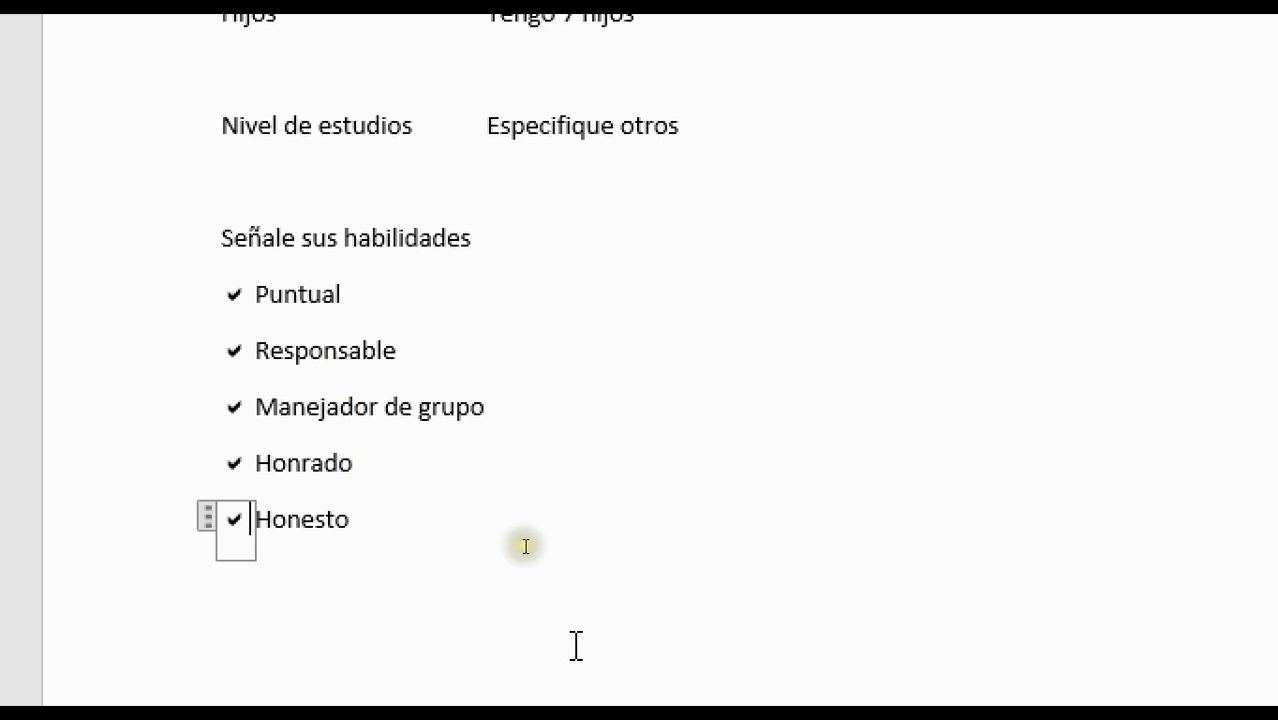
pyautogui.hotkey('ctrl', 'z')
pyautogui.hotkey('ctrl', 'z')
pyautogui.hotkey('ctrl', 'z')
pyautogui.hotkey('ctrl', 'z')
pyautogui.hotkey('ctrl', 'z')
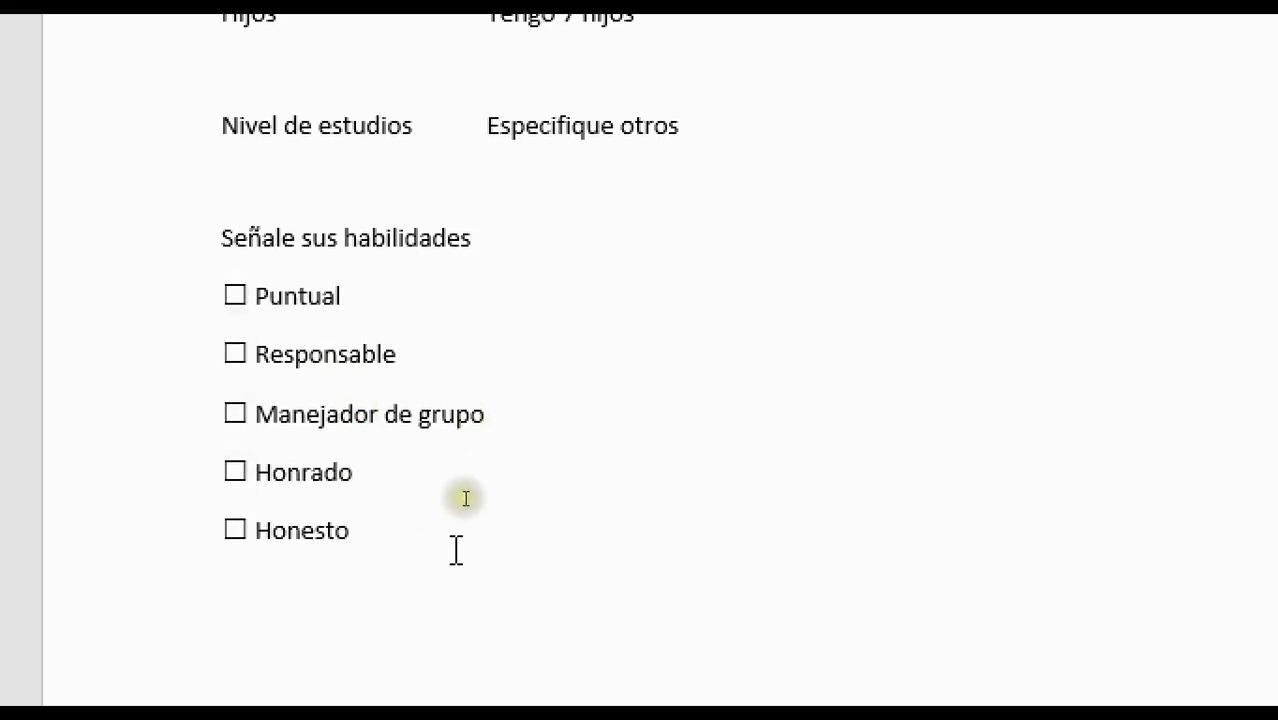
# Select the skills checkbox list and set it to Disposición > Columnas > Dos
pyautogui.scroll(2, 528, 511)
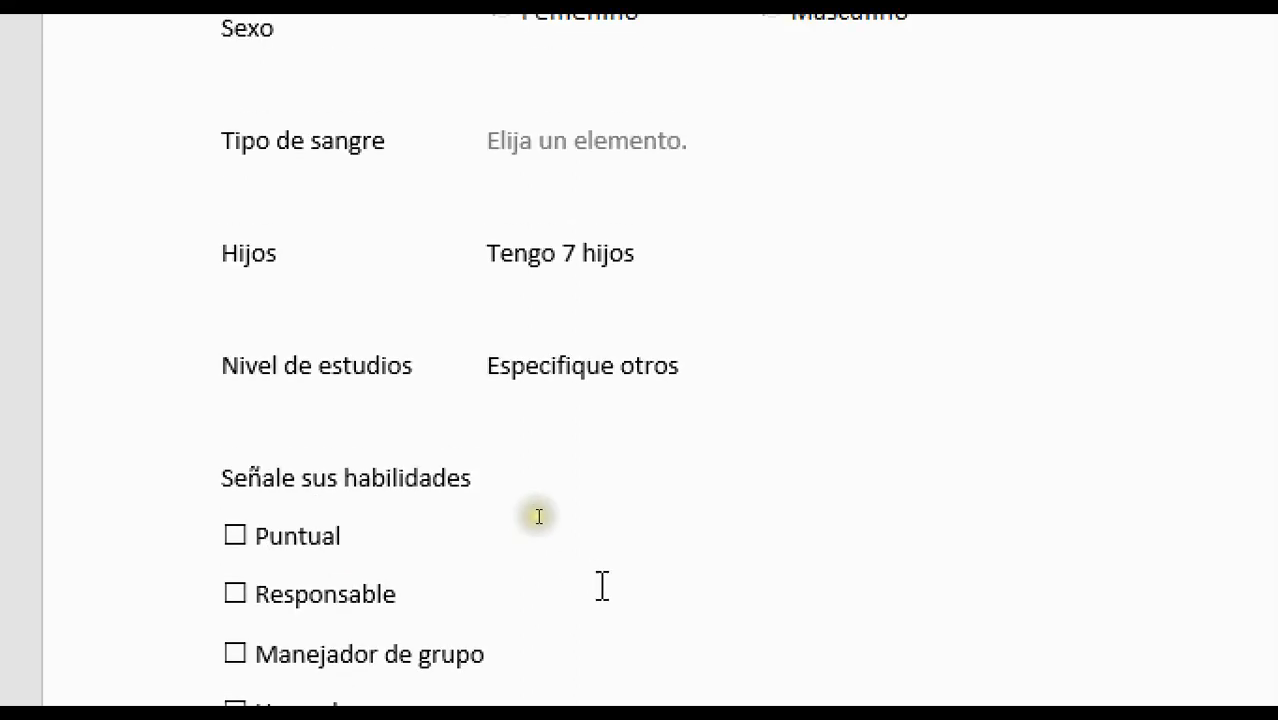
pyautogui.scroll(-3, 540, 518)
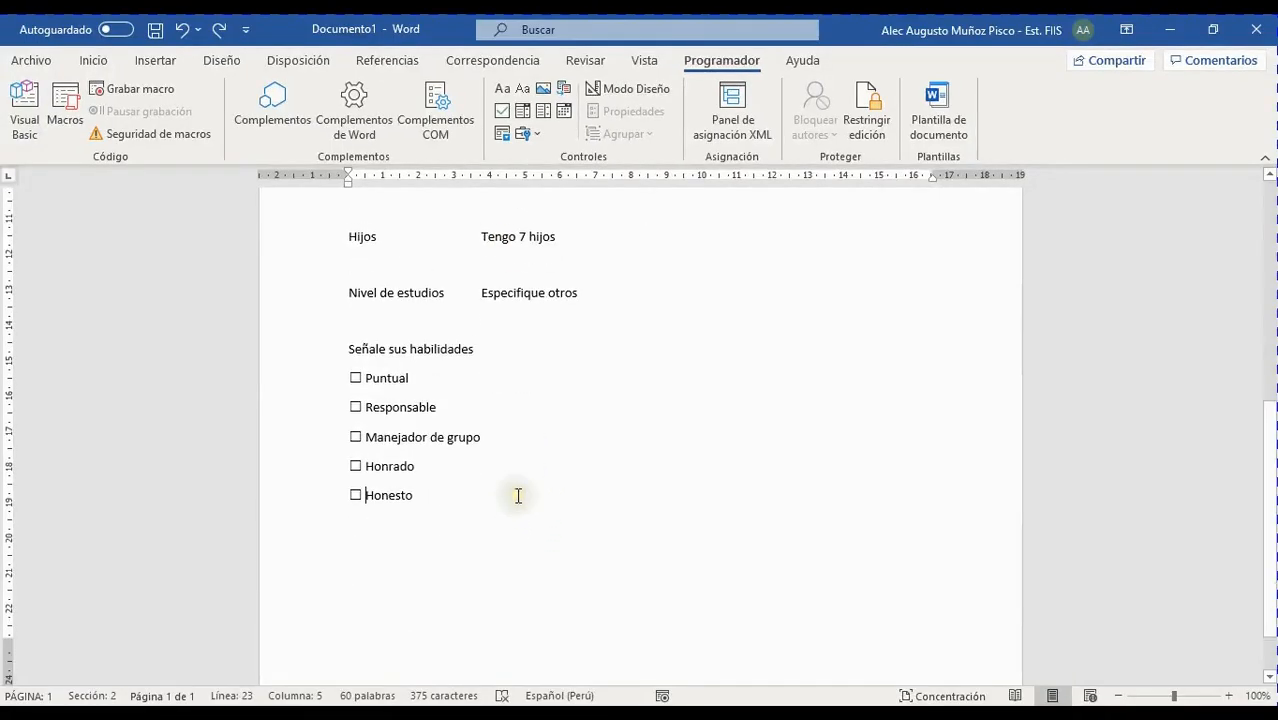
pyautogui.scroll(1, 518, 495)
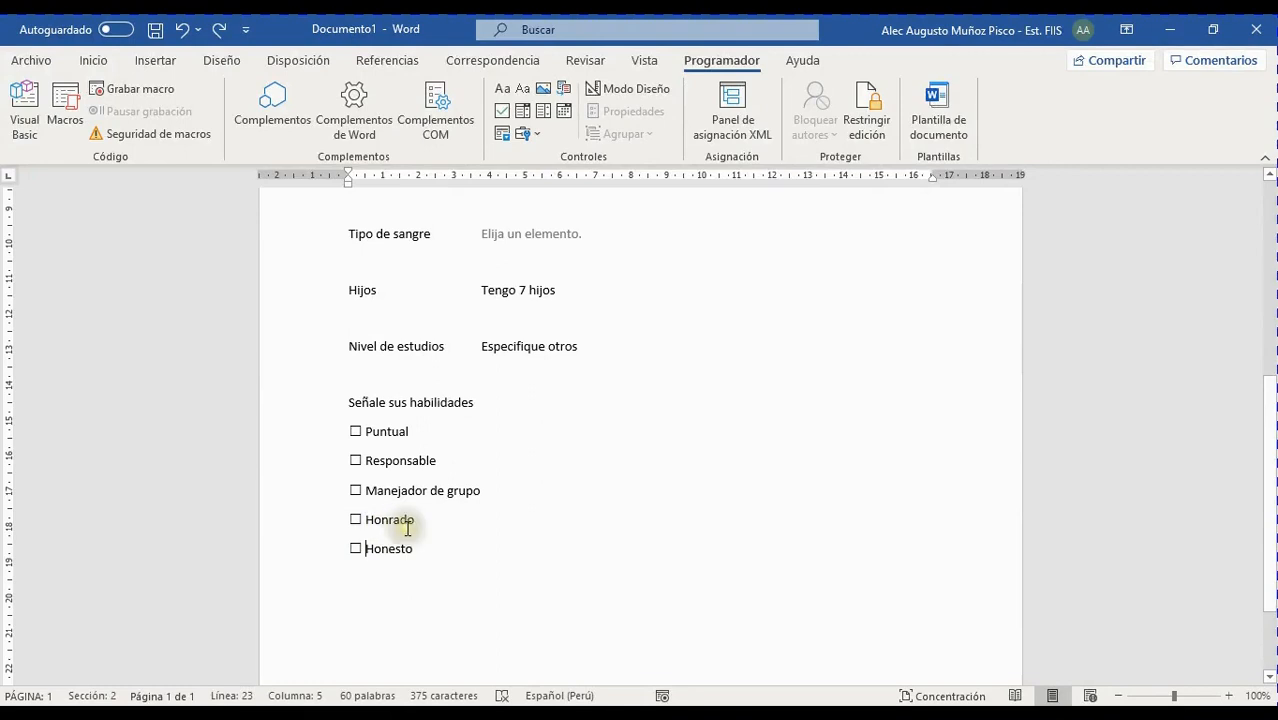
pyautogui.moveTo(421, 548); pyautogui.dragTo(342, 436)
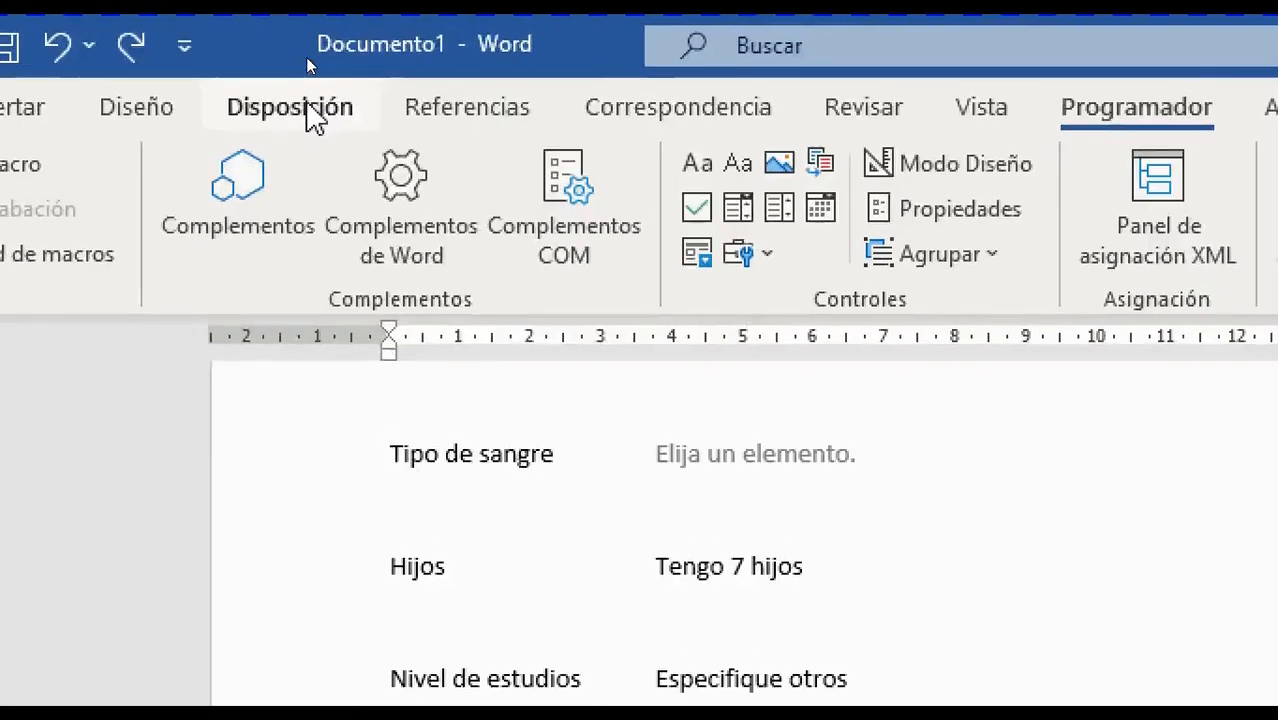
pyautogui.click(307, 63)
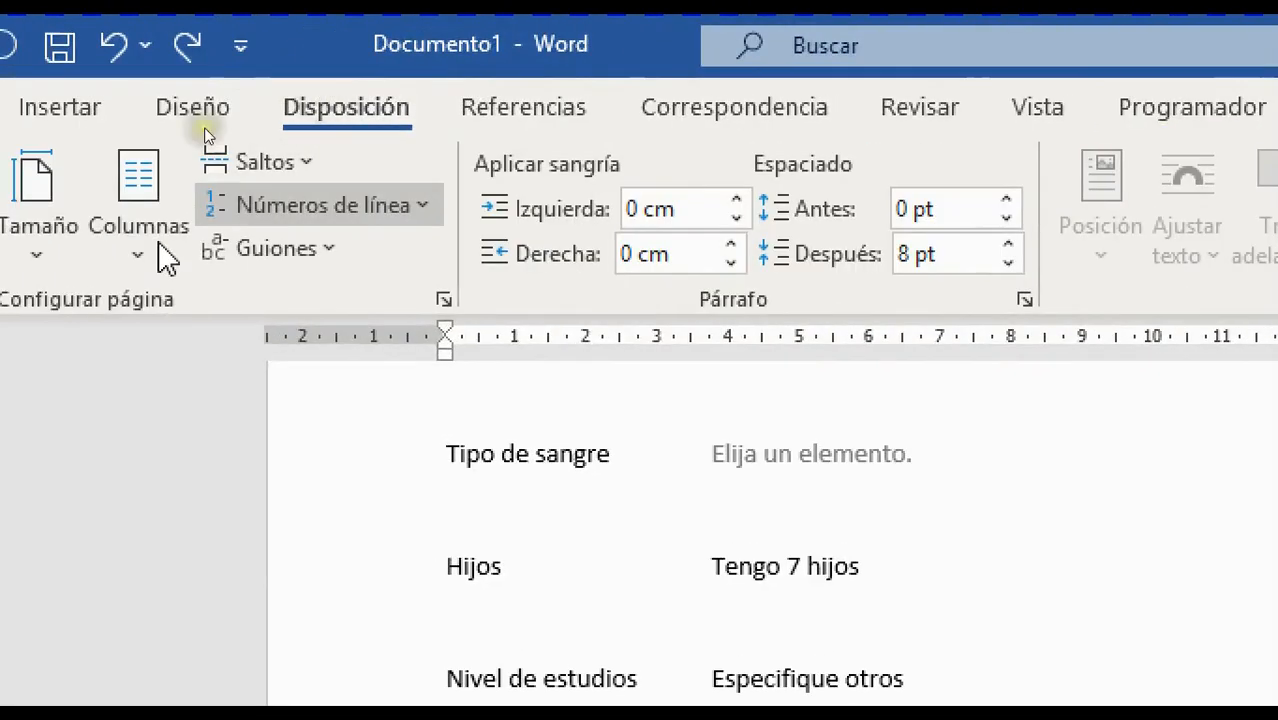
pyautogui.click(165, 278)
pyautogui.click(302, 430)
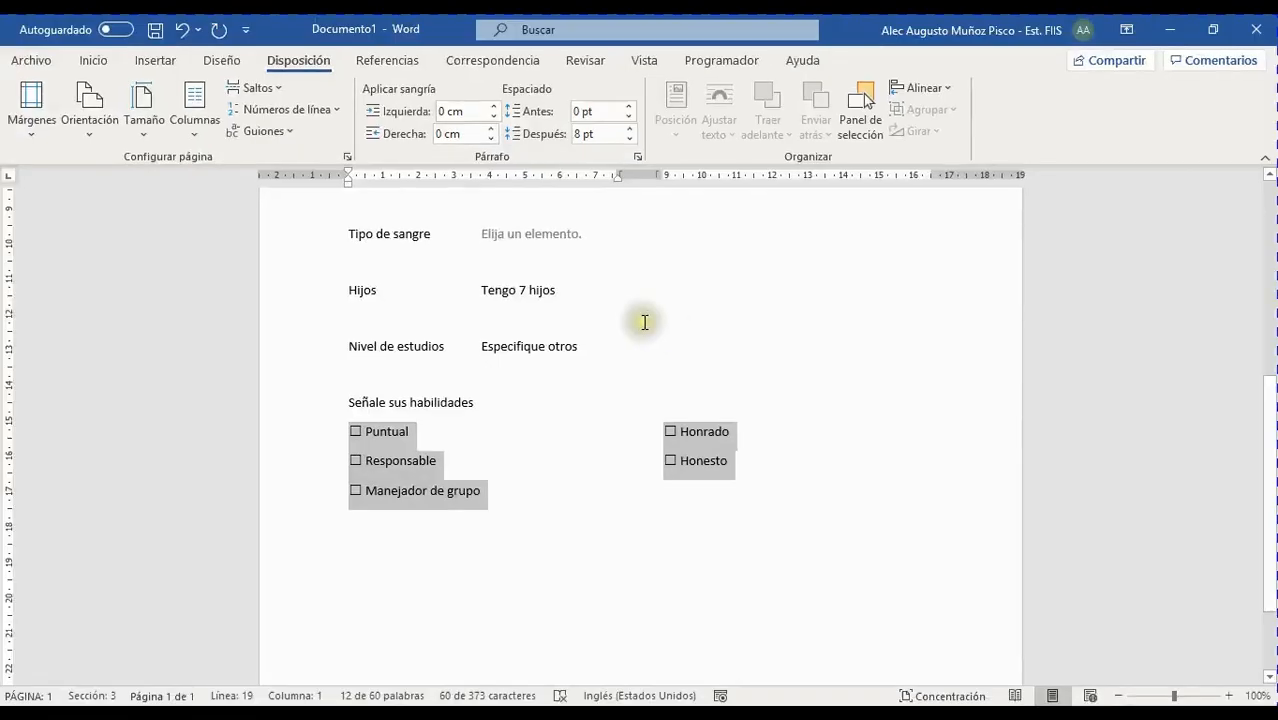
pyautogui.click(540, 485)
pyautogui.click(383, 536)
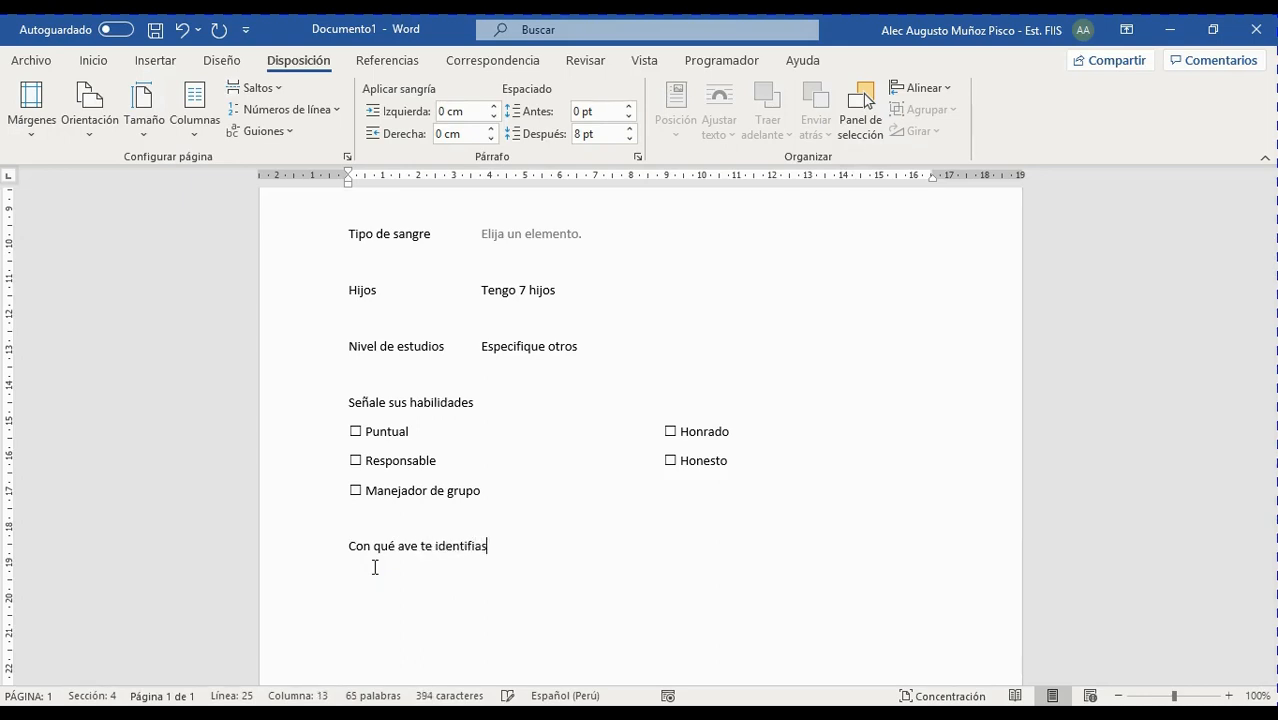
# Finish the question 'Con qué ave te identificas más:' and start a new line below it
pyautogui.write('más:')
pyautogui.press('Return')
pyautogui.press('Tab')
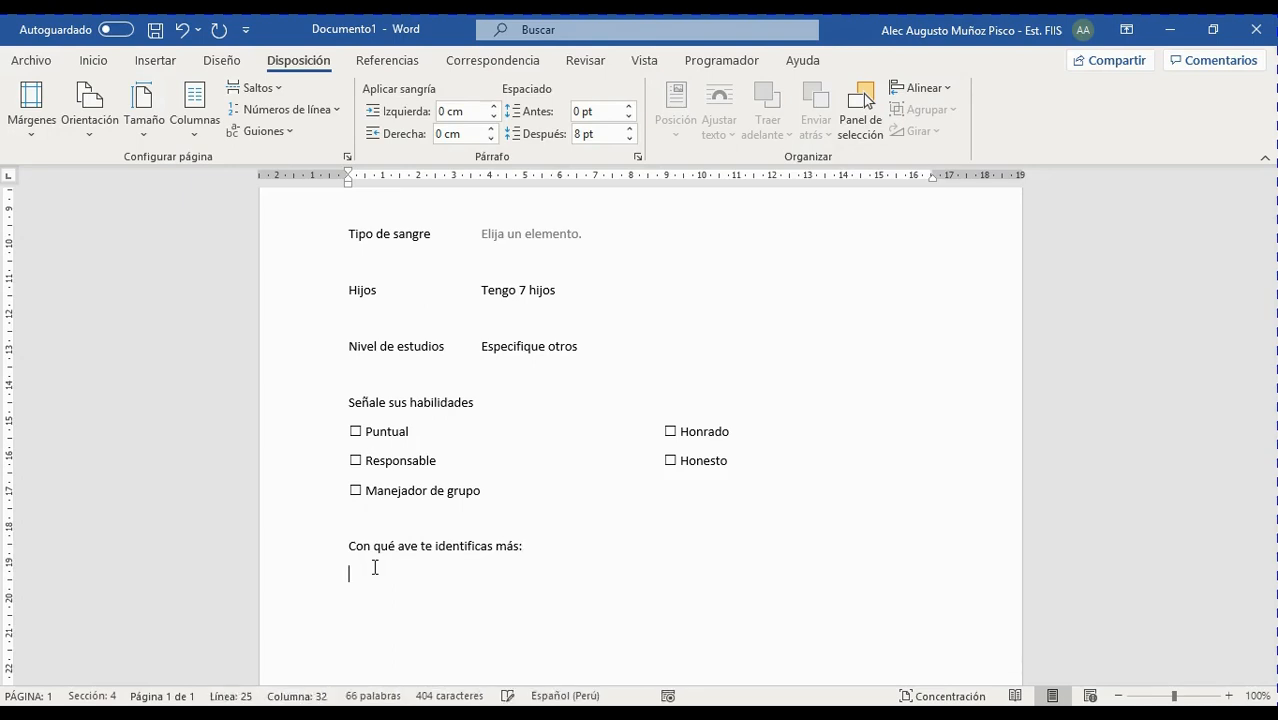
pyautogui.scroll(-2, 499, 573)
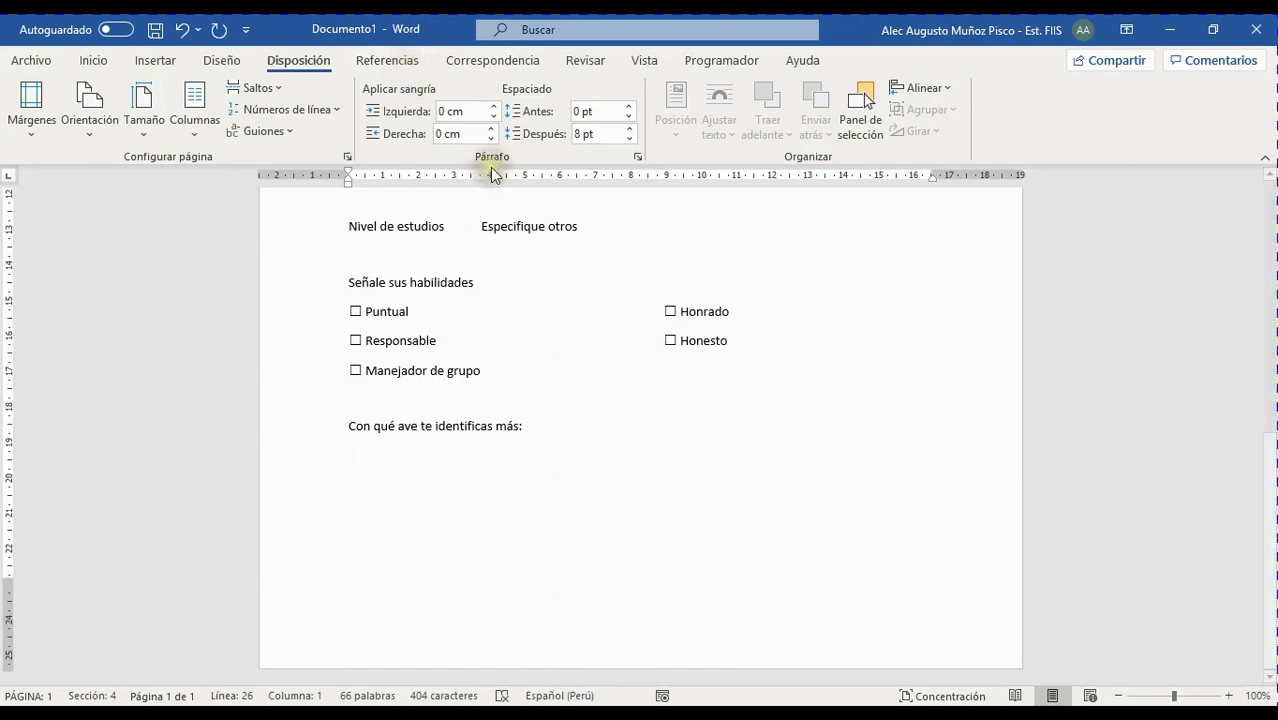
# Insert an ActiveX Botón de opción (OptionButton3) on the line beneath the bird question
pyautogui.click(695, 64)
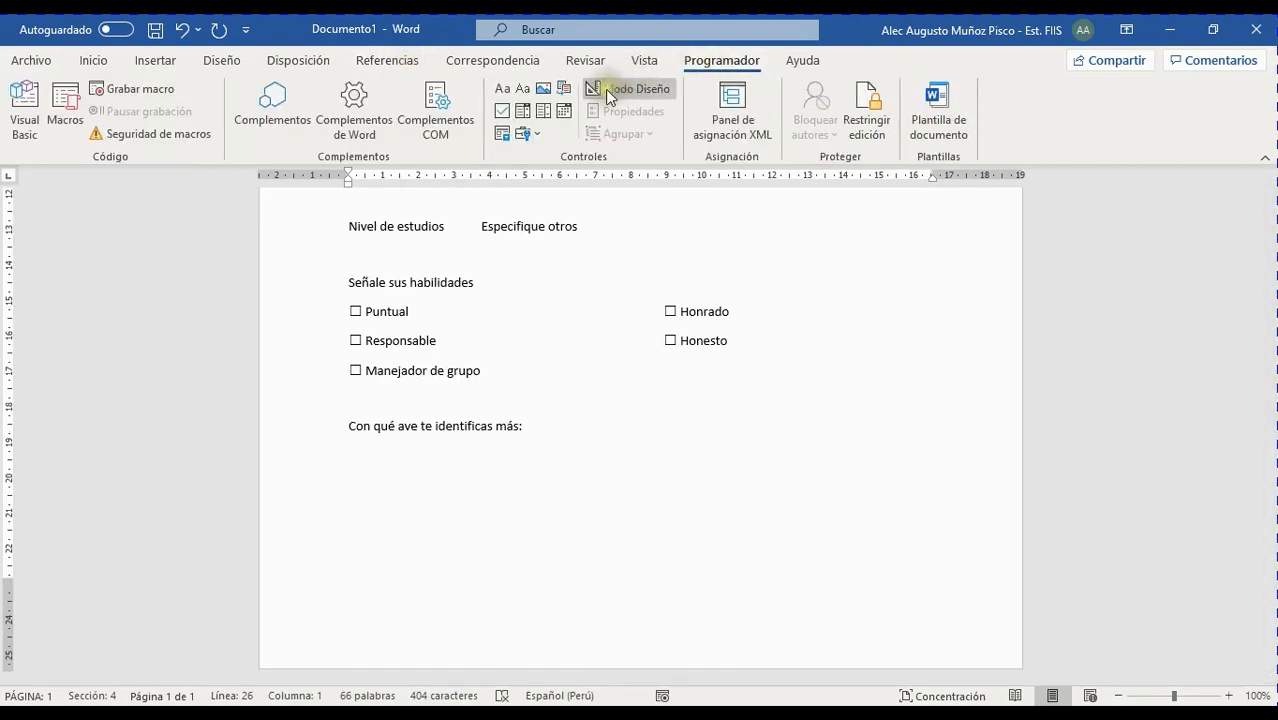
pyautogui.click(539, 135)
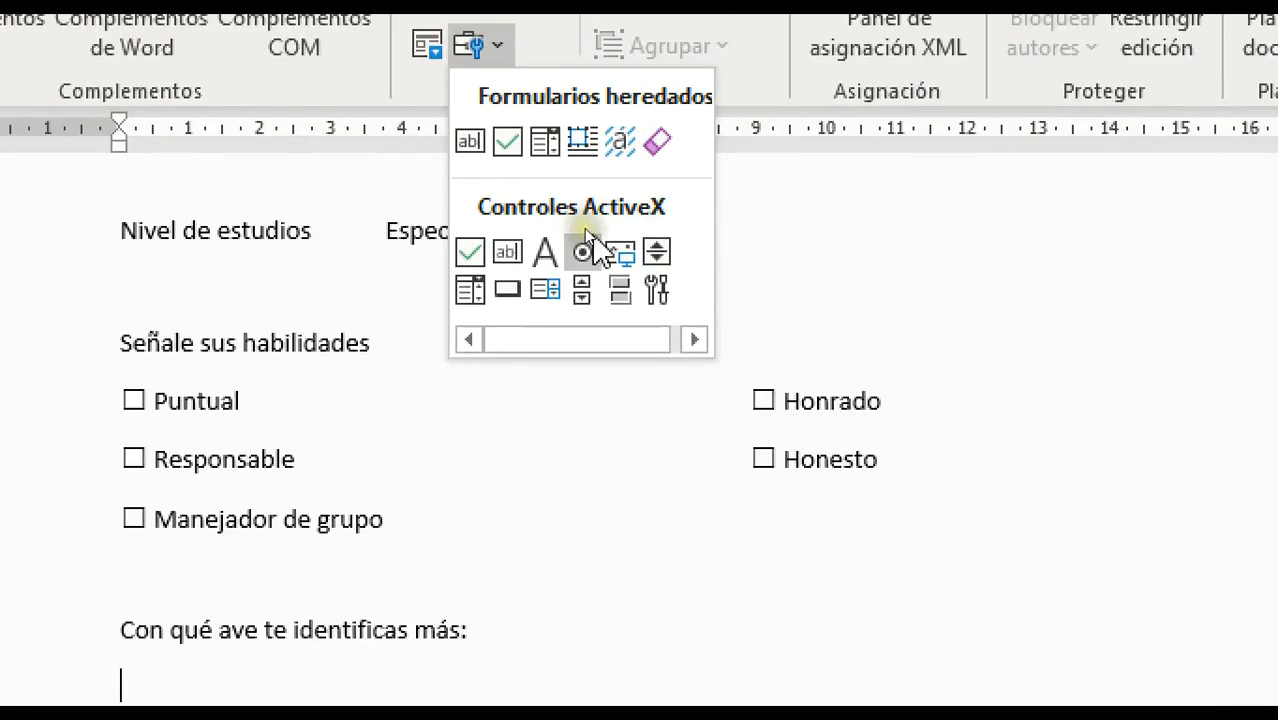
pyautogui.click(583, 247)
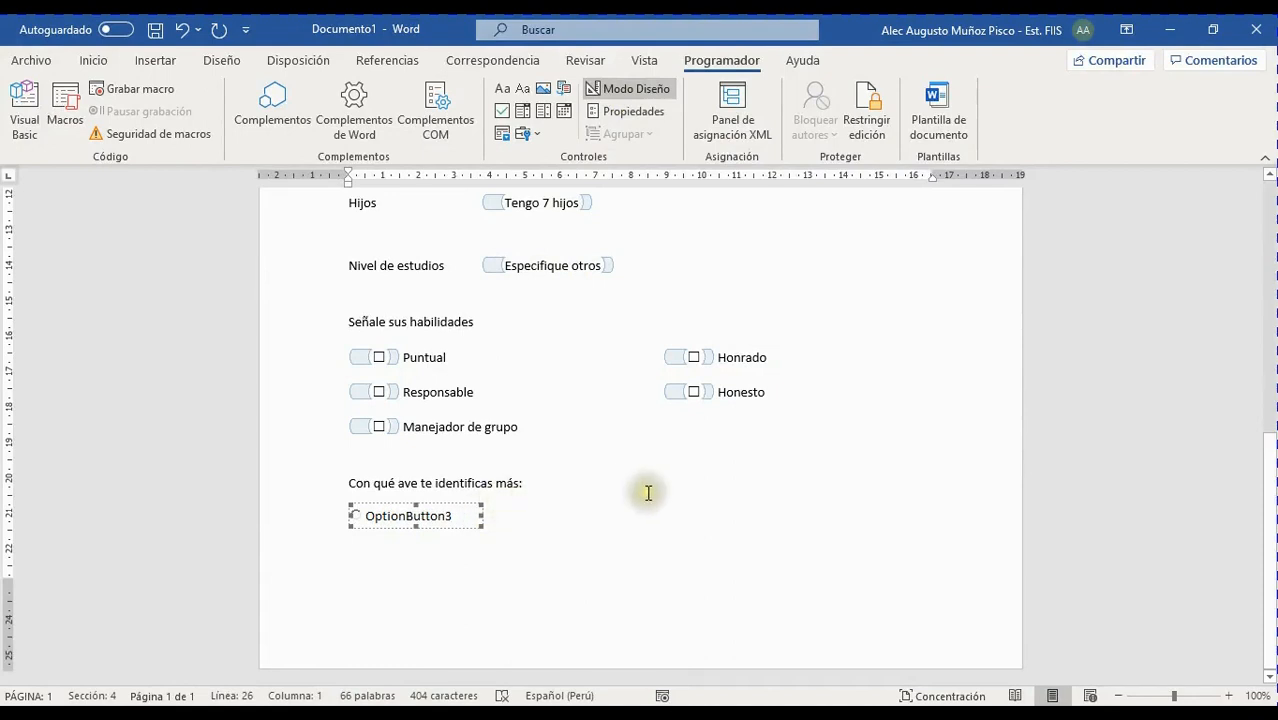
pyautogui.scroll(3, 640, 494)
pyautogui.scroll(-3, 640, 494)
pyautogui.scroll(3, 676, 468)
pyautogui.scroll(-3, 568, 442)
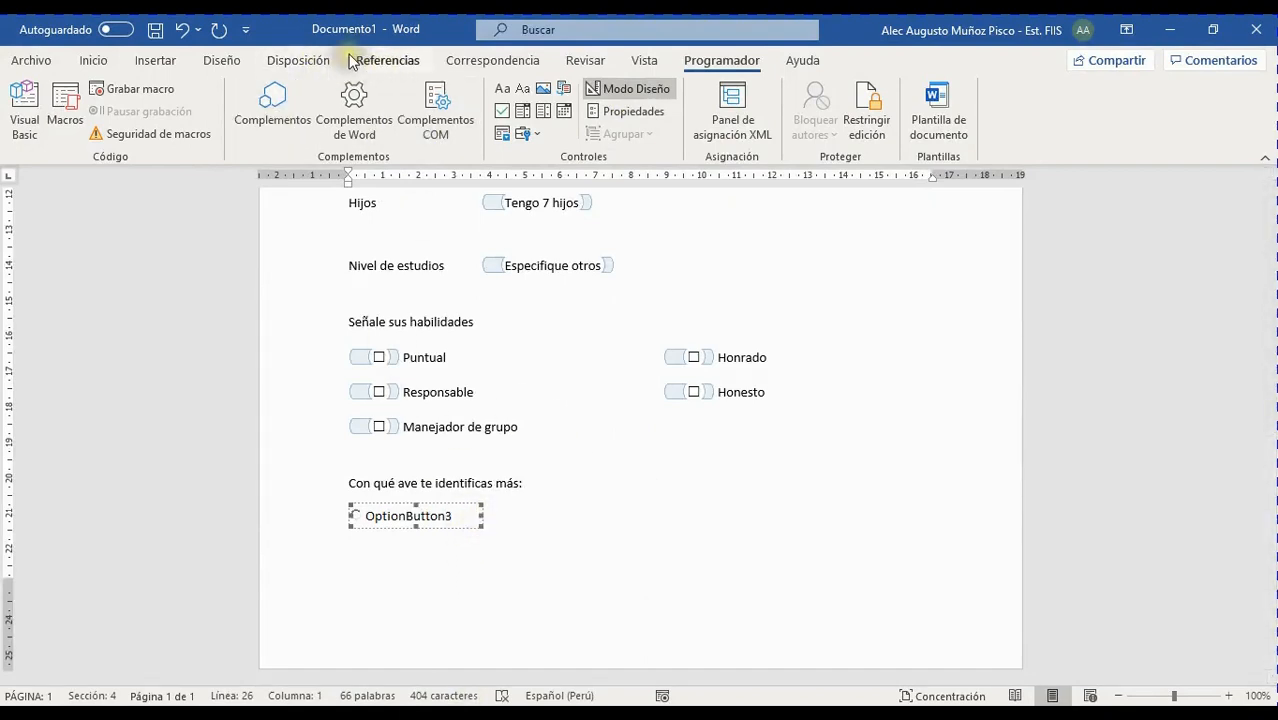
# Set the page margins to the Estrecho (narrow) preset
pyautogui.click(300, 60)
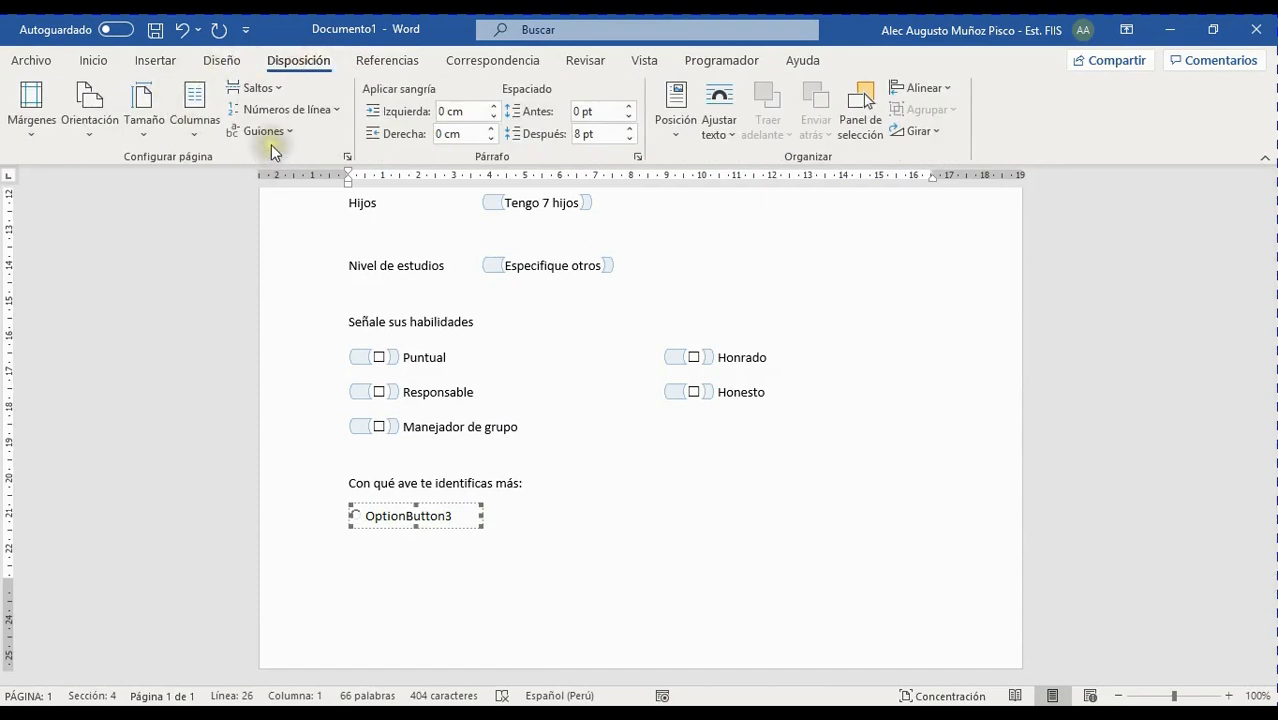
pyautogui.click(36, 124)
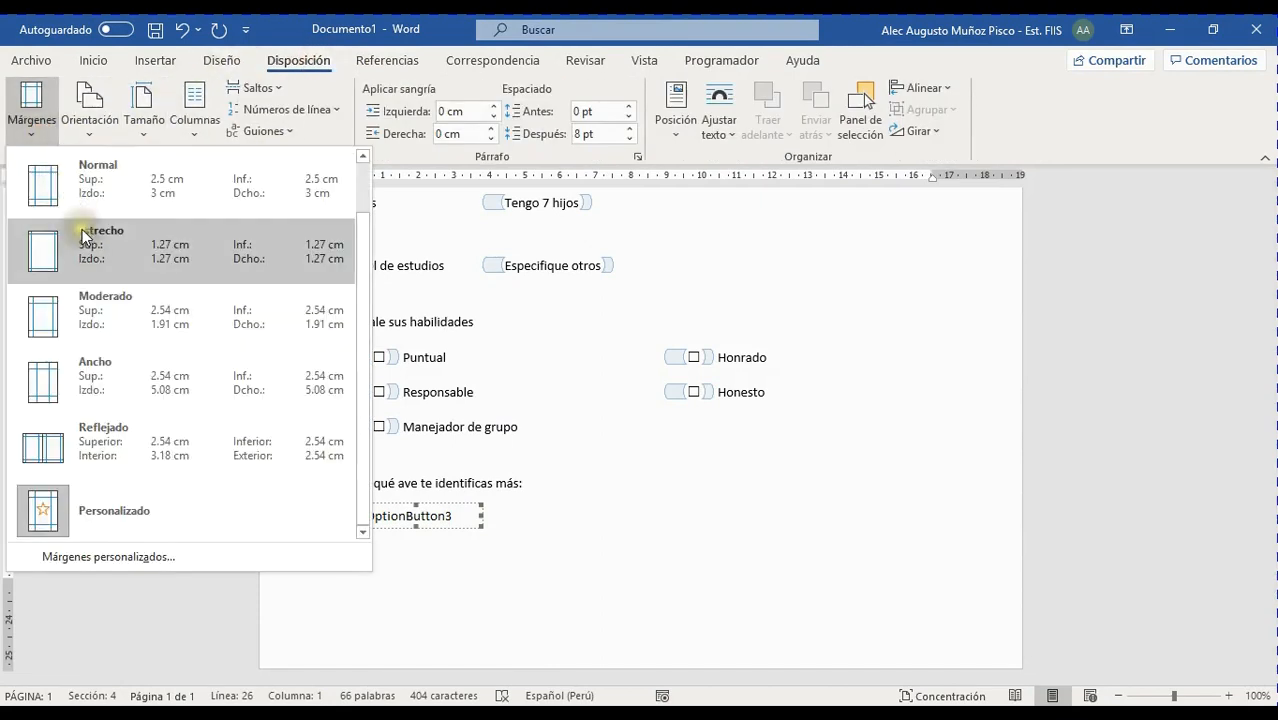
pyautogui.click(84, 245)
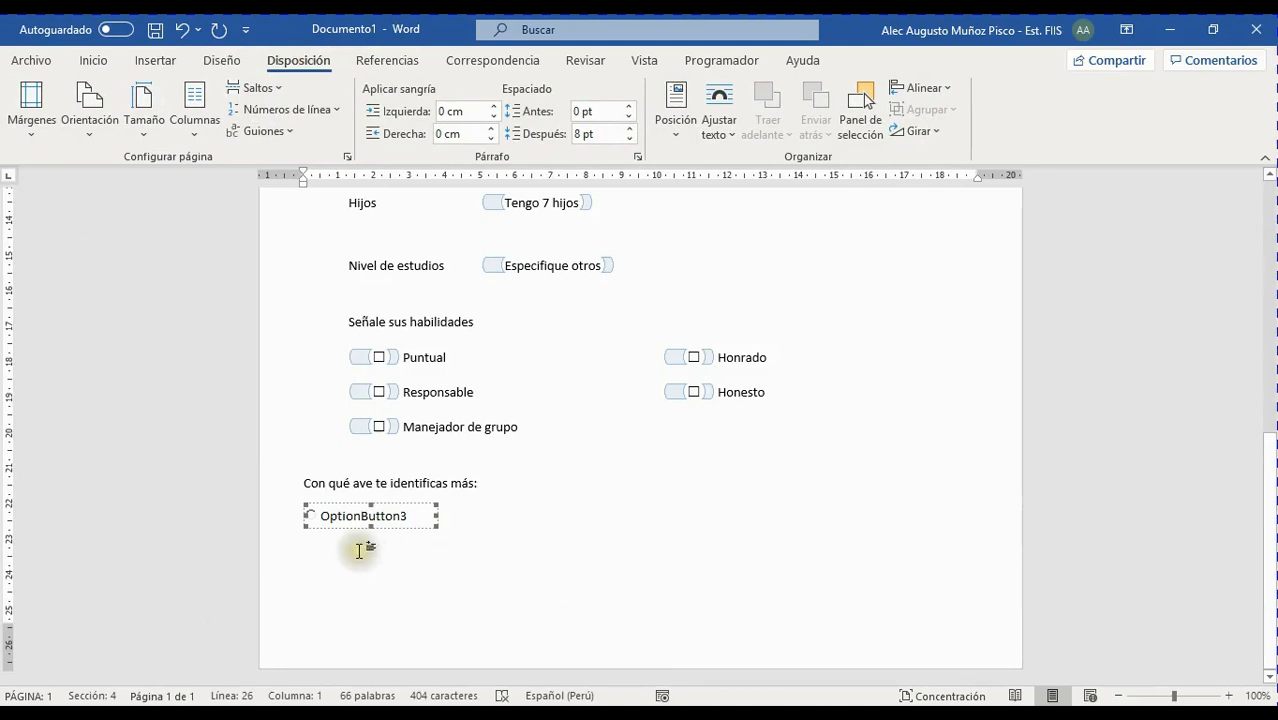
pyautogui.scroll(10, 679, 456)
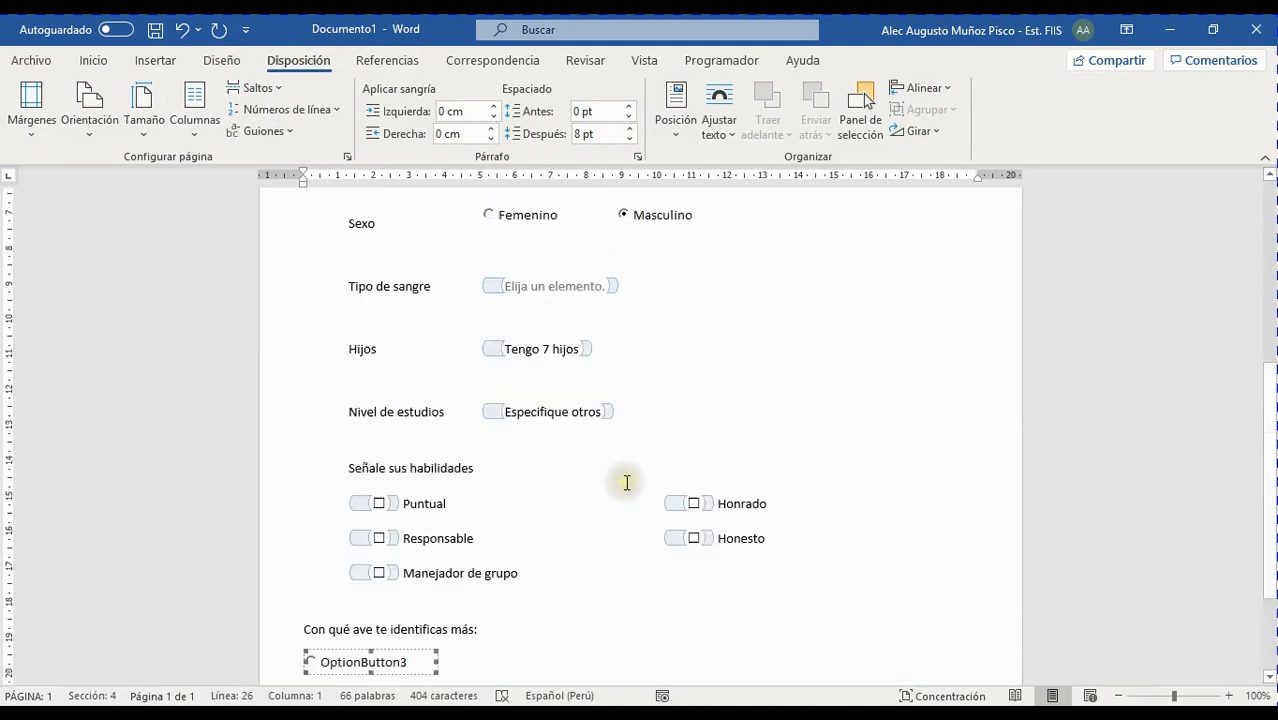
# Remove the blank lines after Nombres, Apellidos, DNI and Fecha de nacimiento
pyautogui.click(836, 342)
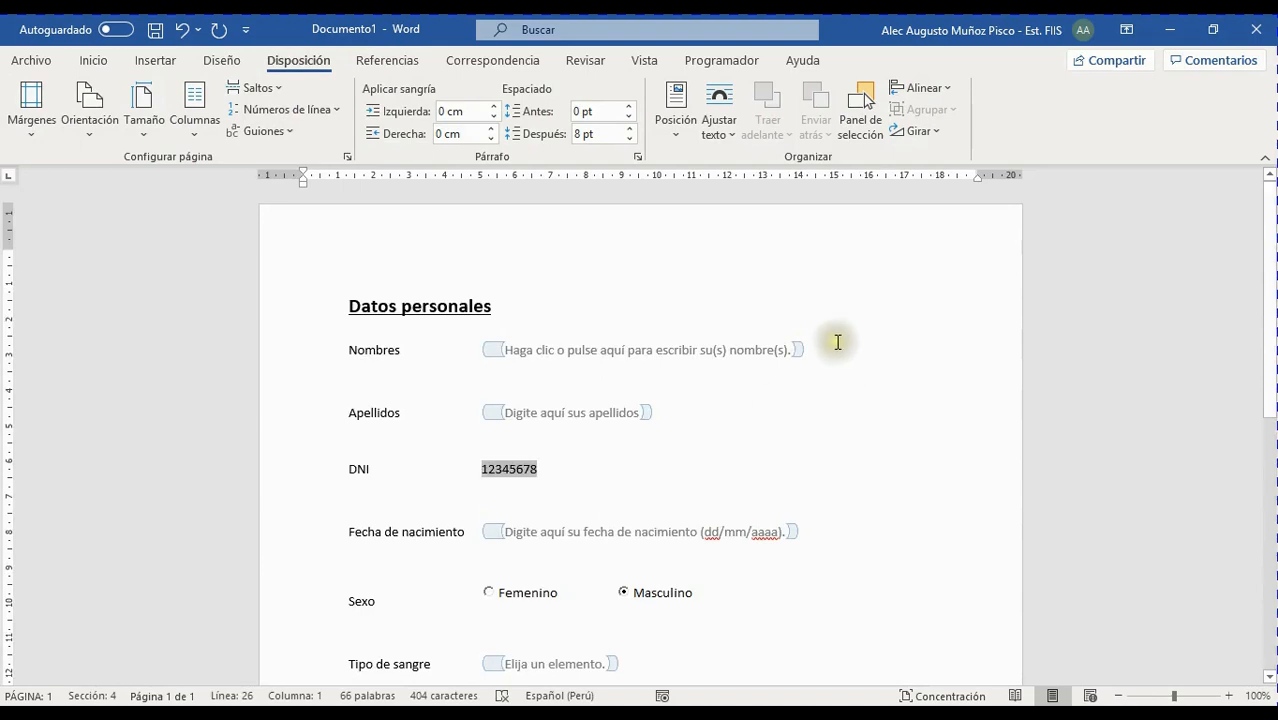
pyautogui.click(852, 337)
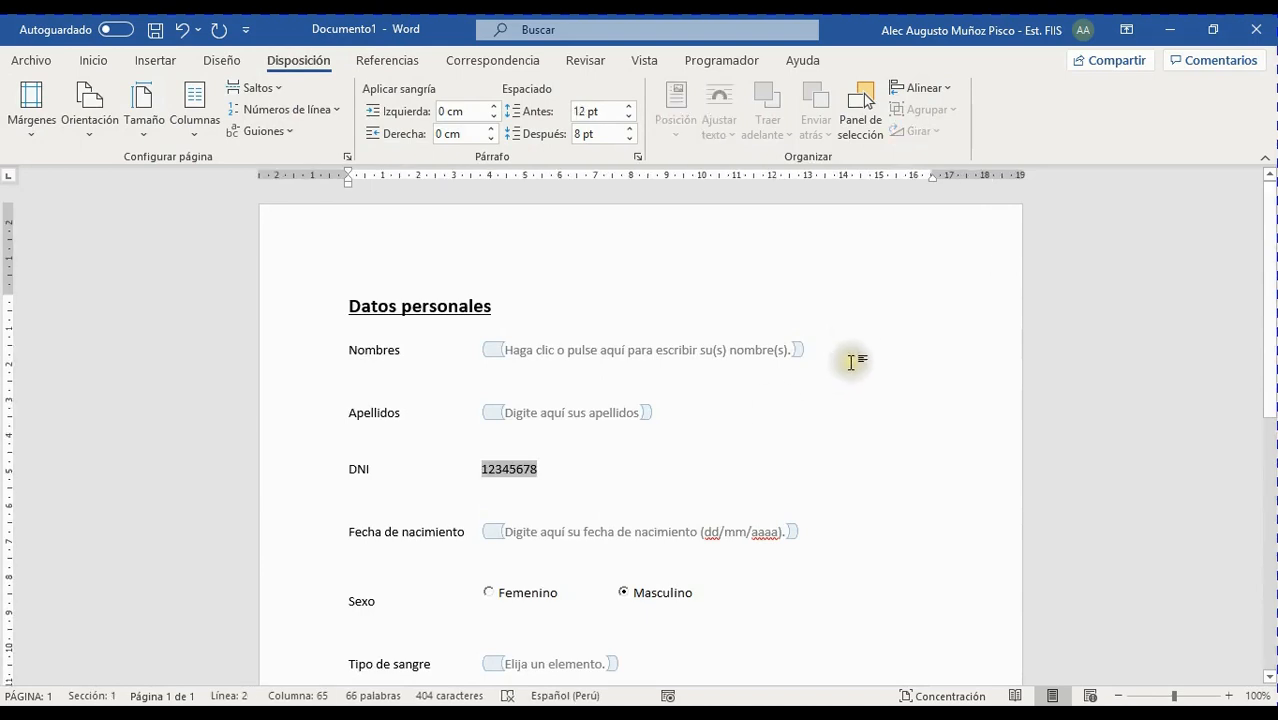
pyautogui.press('Delete')
pyautogui.click(750, 388)
pyautogui.press('Delete')
pyautogui.click(662, 416)
pyautogui.press('Delete')
pyautogui.click(831, 447)
pyautogui.press('Delete')
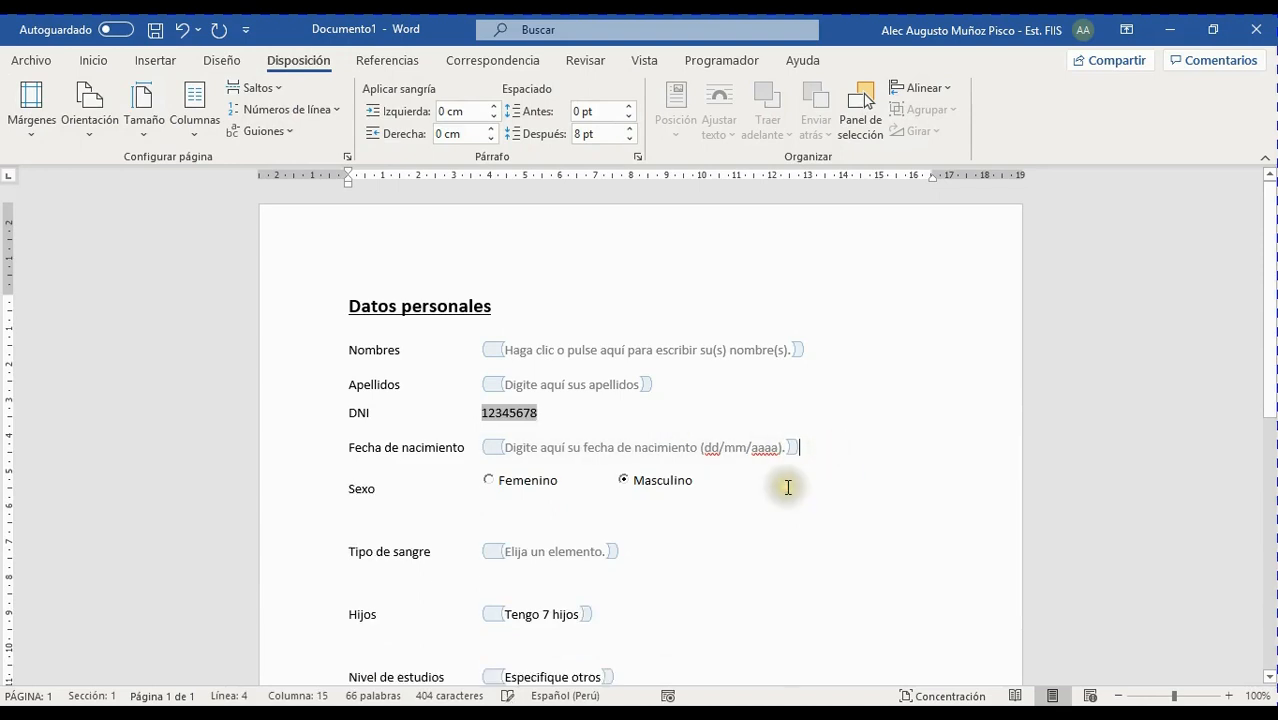
# Remove the blank lines after Sexo, Tipo de sangre, Hijos and Nivel de estudios
pyautogui.click(757, 477)
pyautogui.press('Delete')
pyautogui.click(681, 513)
pyautogui.press('Delete')
pyautogui.click(659, 555)
pyautogui.press('Delete')
pyautogui.click(659, 578)
pyautogui.press('Down')
pyautogui.press('Delete')
pyautogui.scroll(-5, 664, 587)
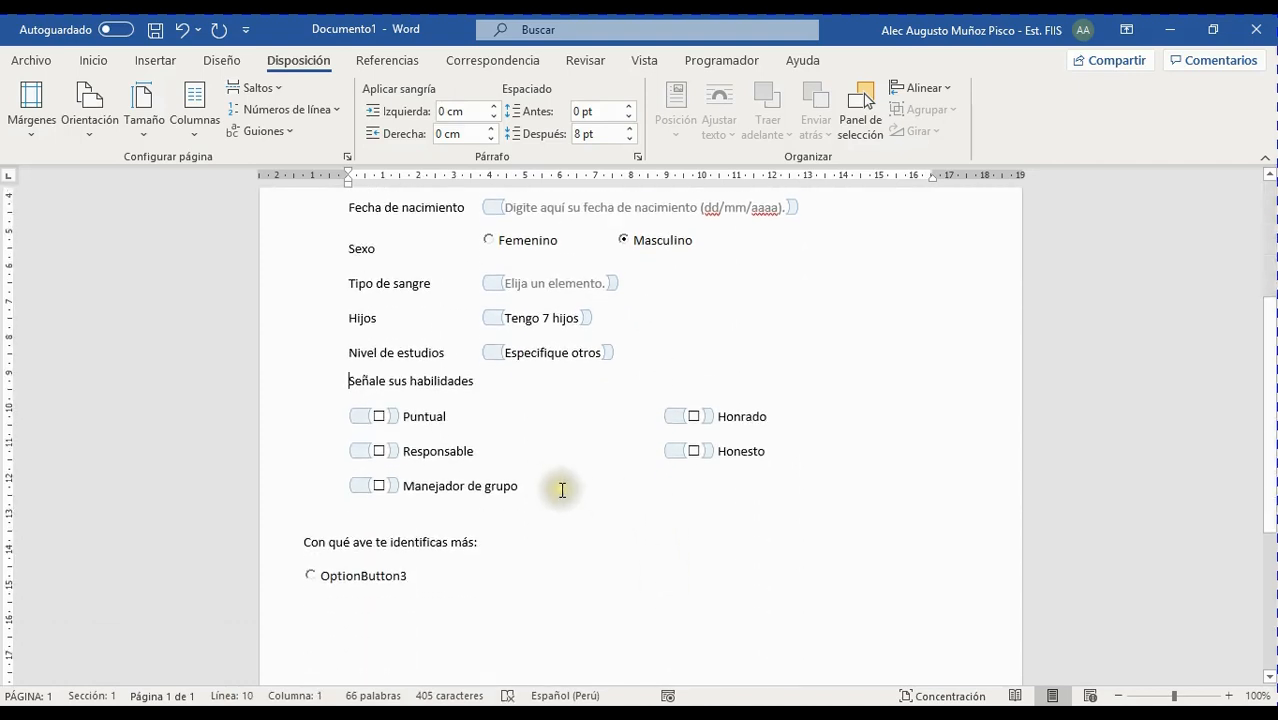
# Delete the empty line above 'Con qué ave te identificas más:'
pyautogui.click(340, 519)
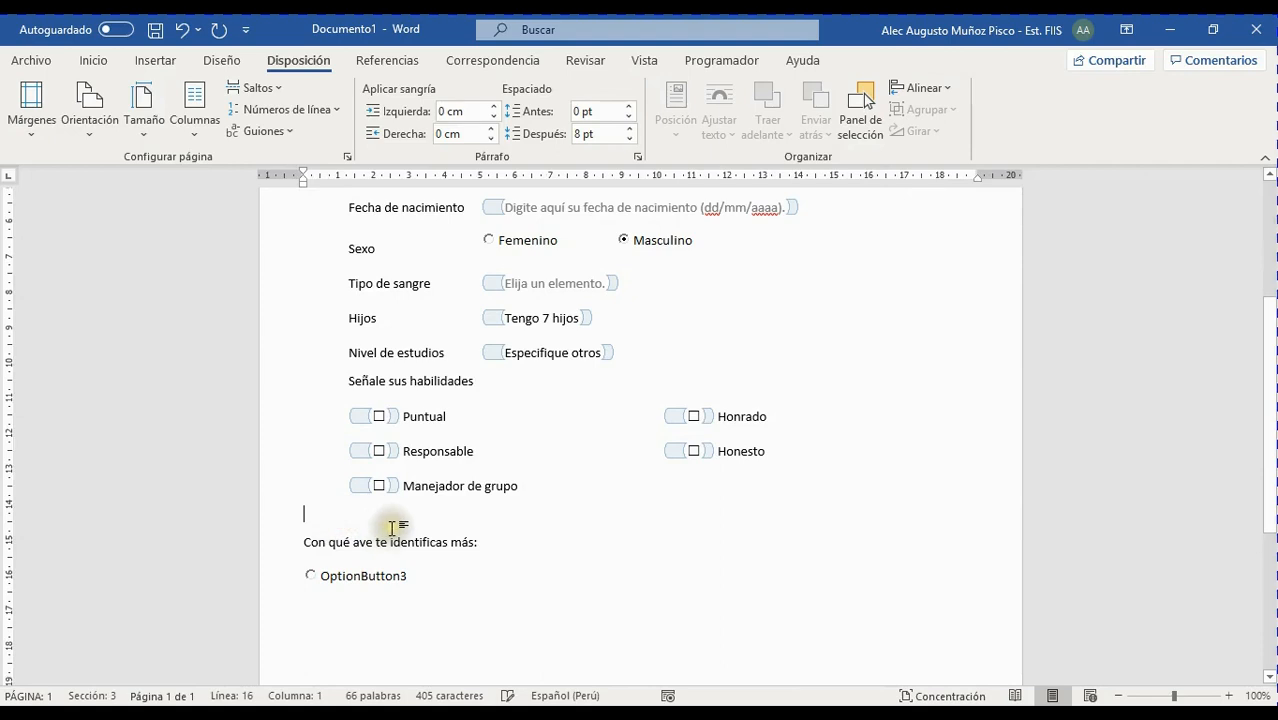
pyautogui.press('Delete')
pyautogui.click(477, 557)
pyautogui.scroll(-6, 480, 555)
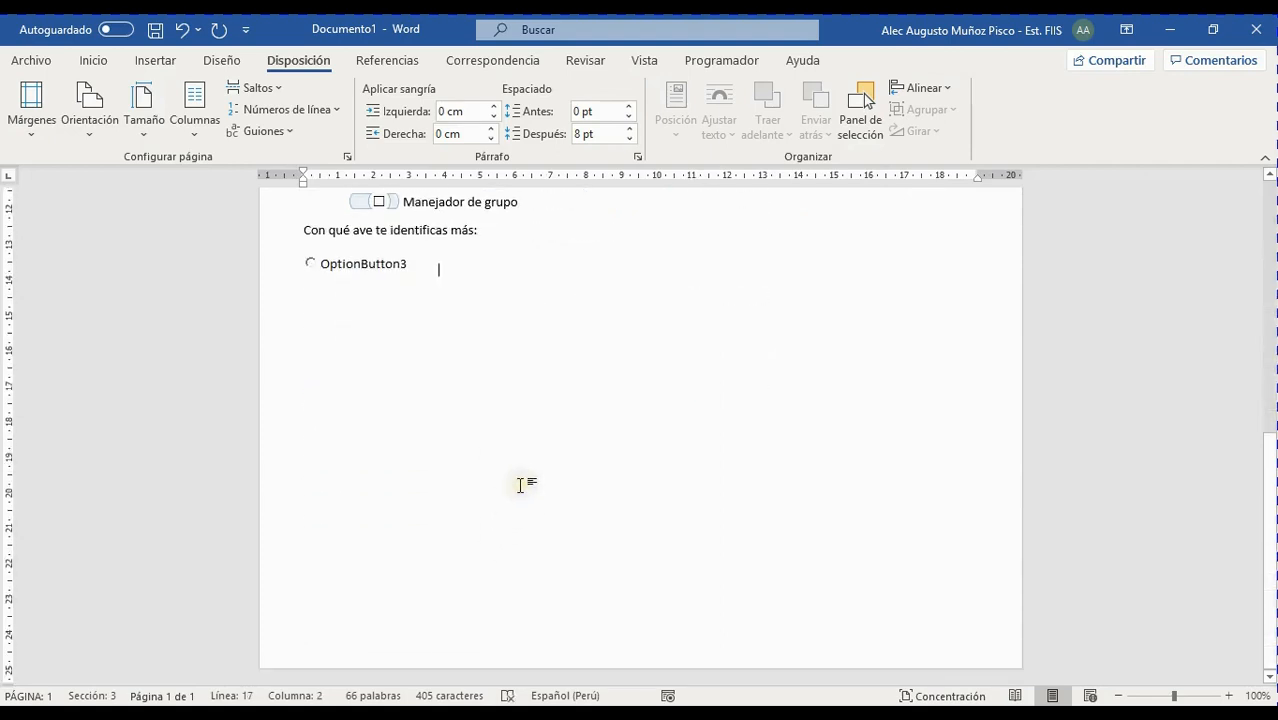
pyautogui.scroll(5, 521, 478)
pyautogui.scroll(-3, 517, 471)
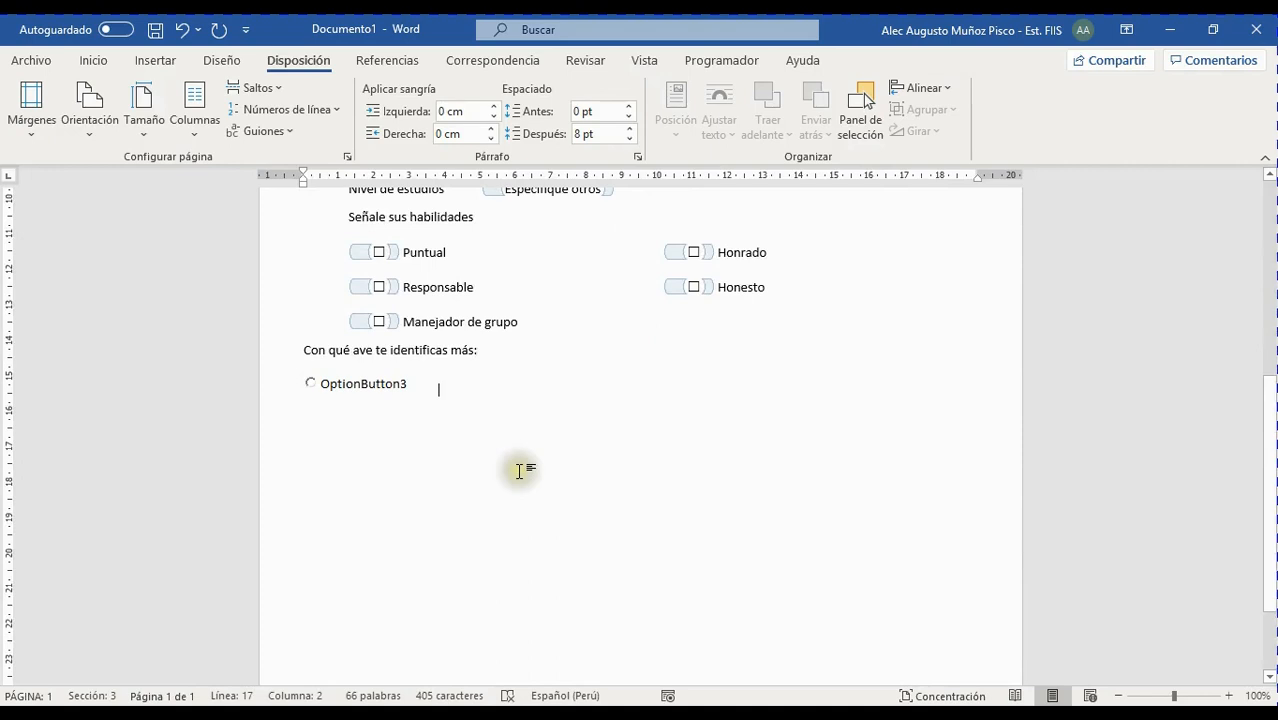
# Select OptionButton3, then place the insertion point beside it
pyautogui.click(383, 390)
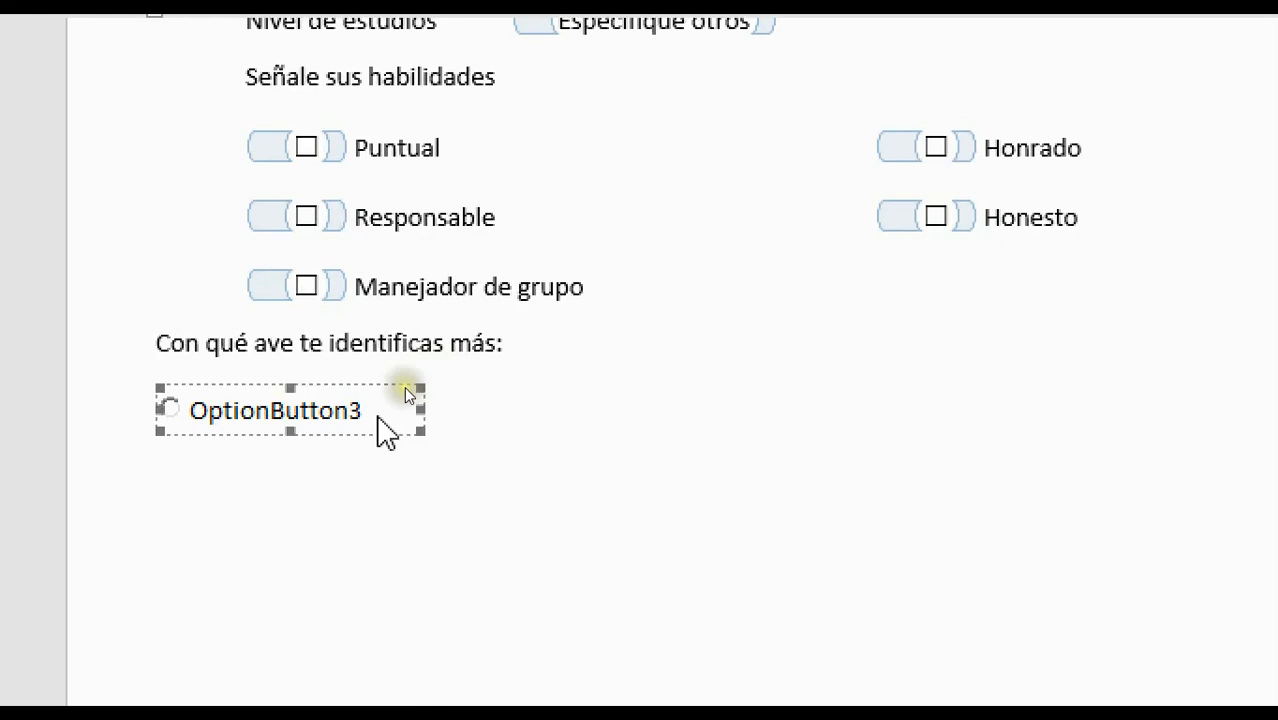
pyautogui.click(471, 380)
pyautogui.scroll(6, 830, 383)
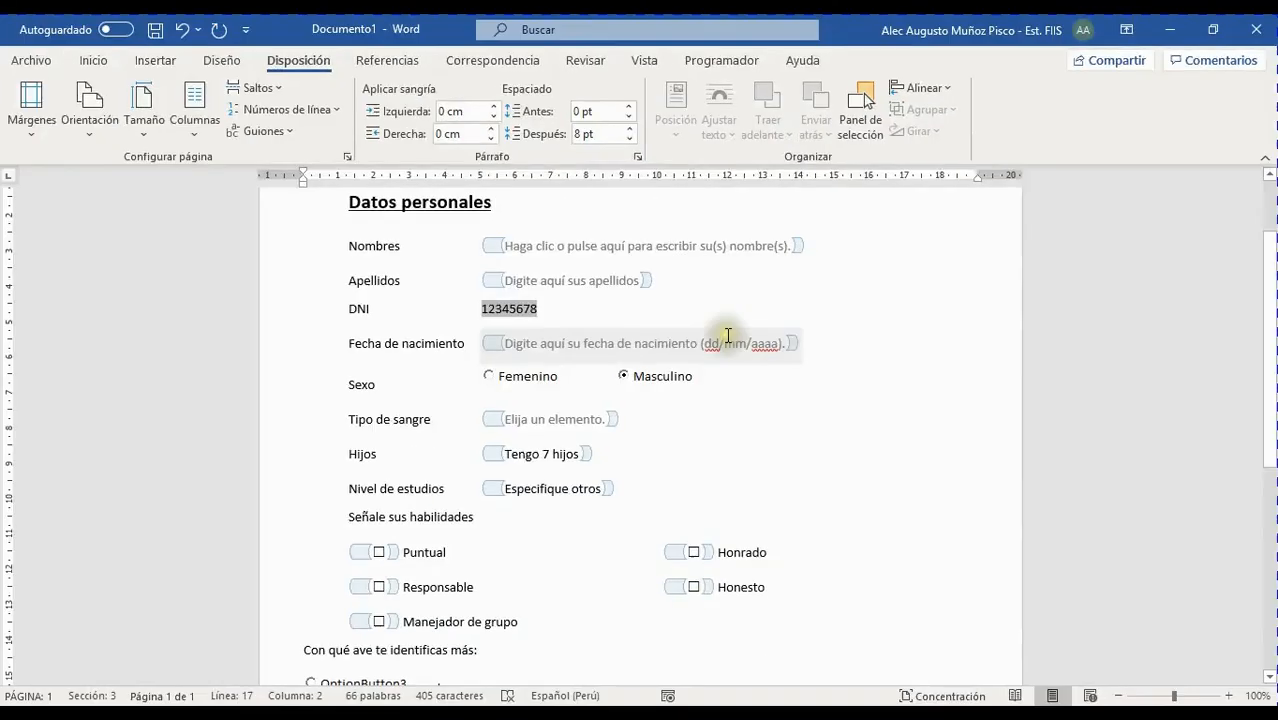
pyautogui.scroll(-2, 817, 305)
pyautogui.scroll(1, 650, 190)
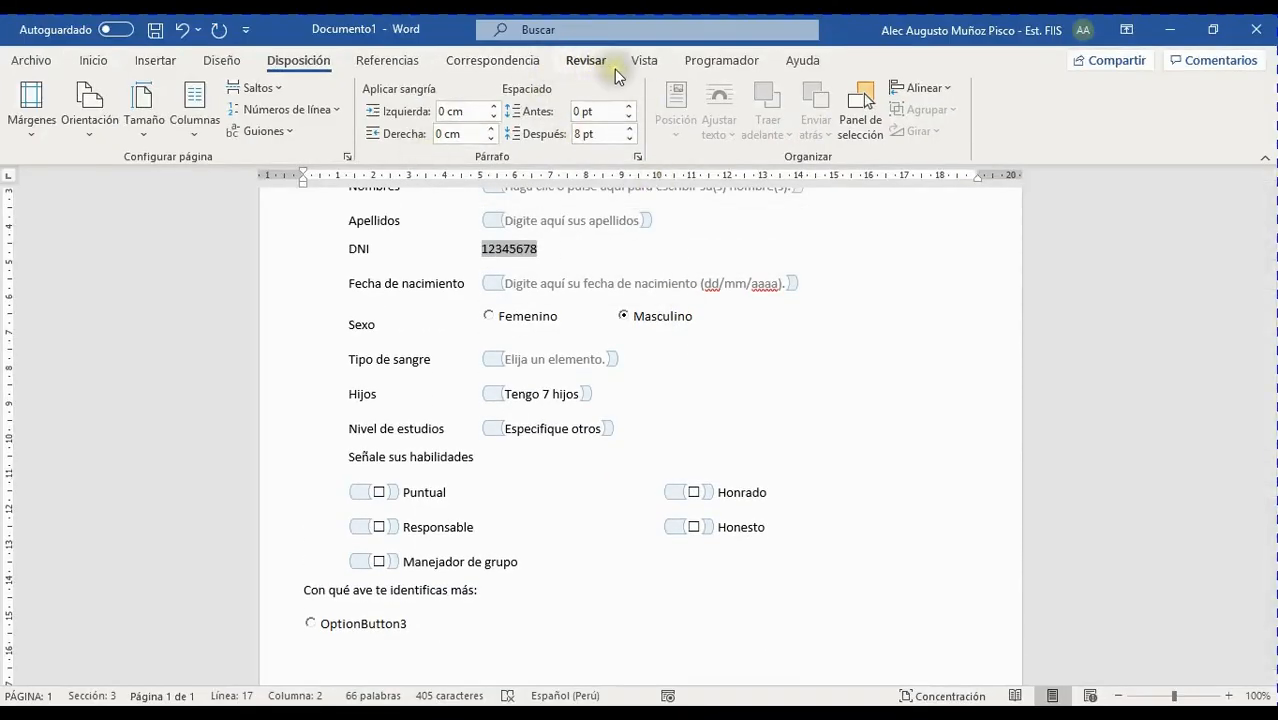
pyautogui.click(702, 60)
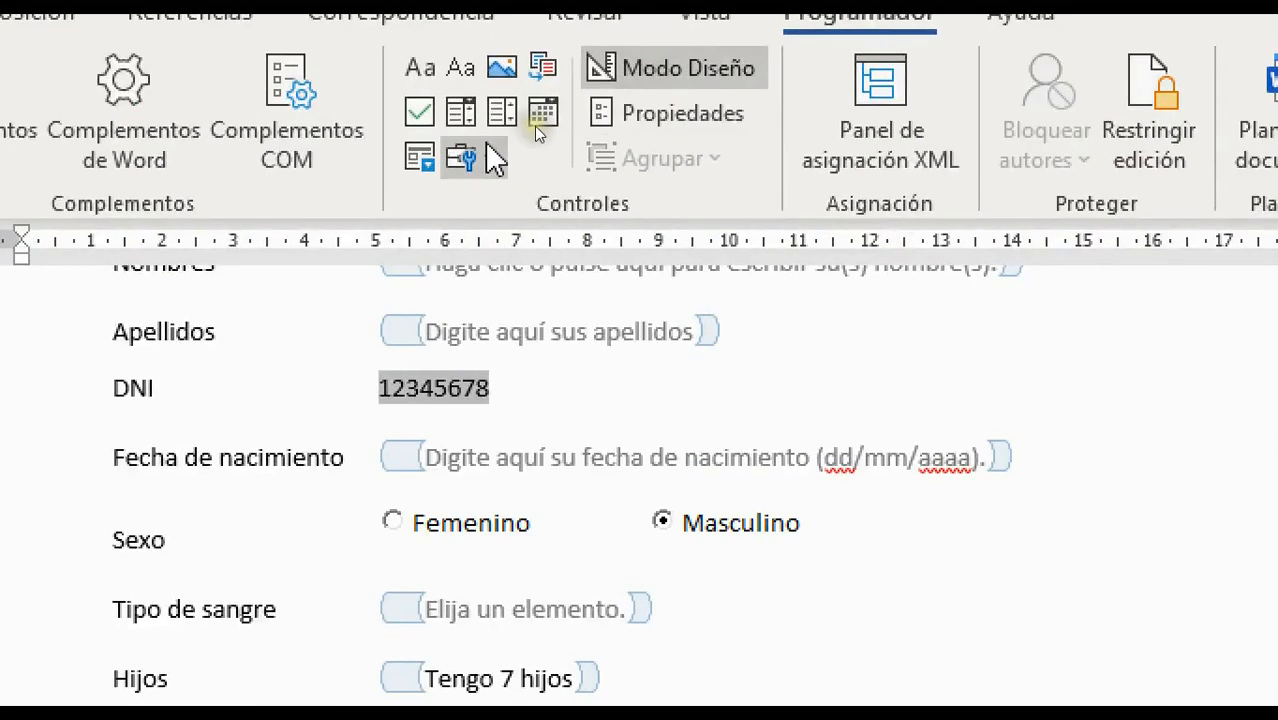
# Insert OptionButton4 right after OptionButton3
pyautogui.click(534, 133)
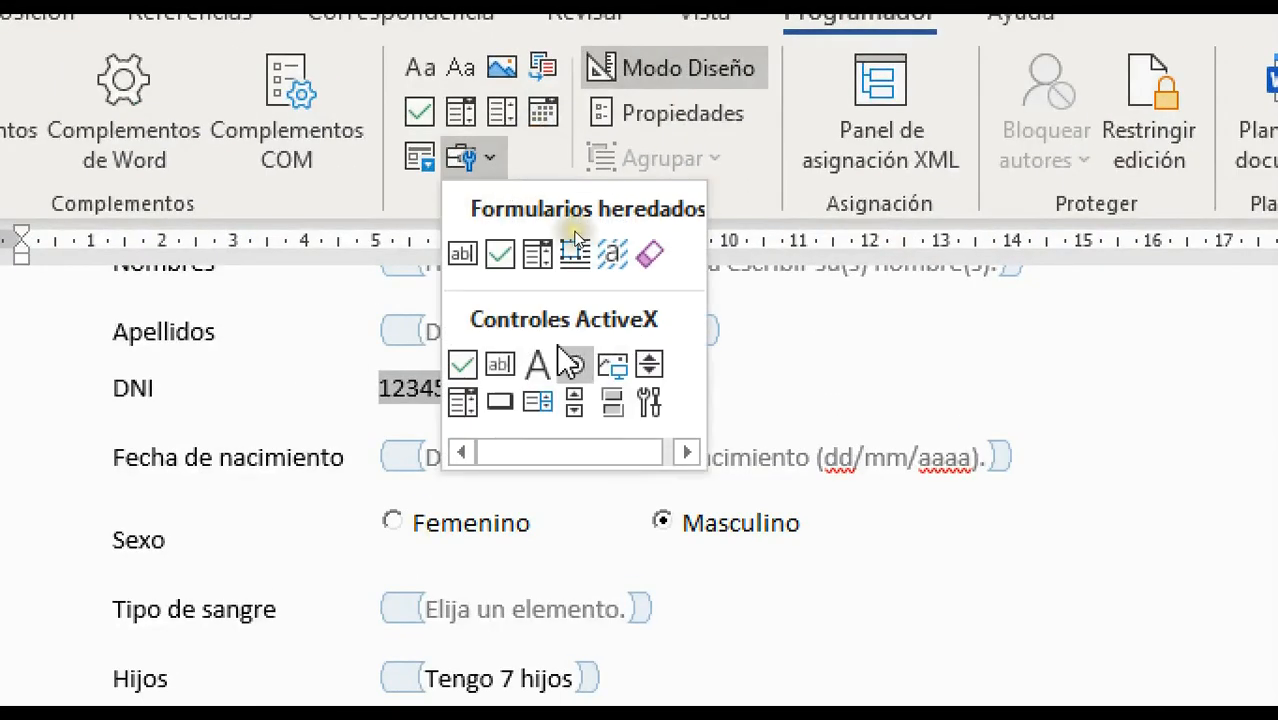
pyautogui.click(575, 364)
pyautogui.click(483, 158)
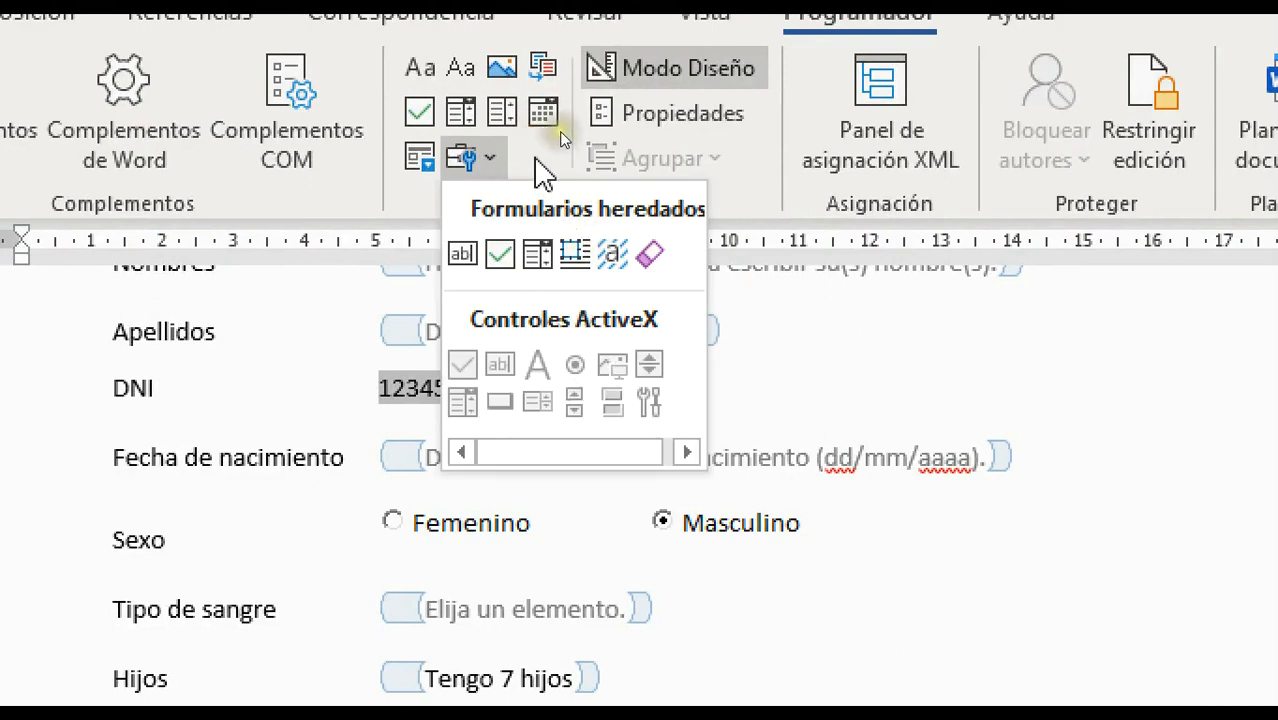
pyautogui.click(542, 150)
pyautogui.scroll(-5, 760, 642)
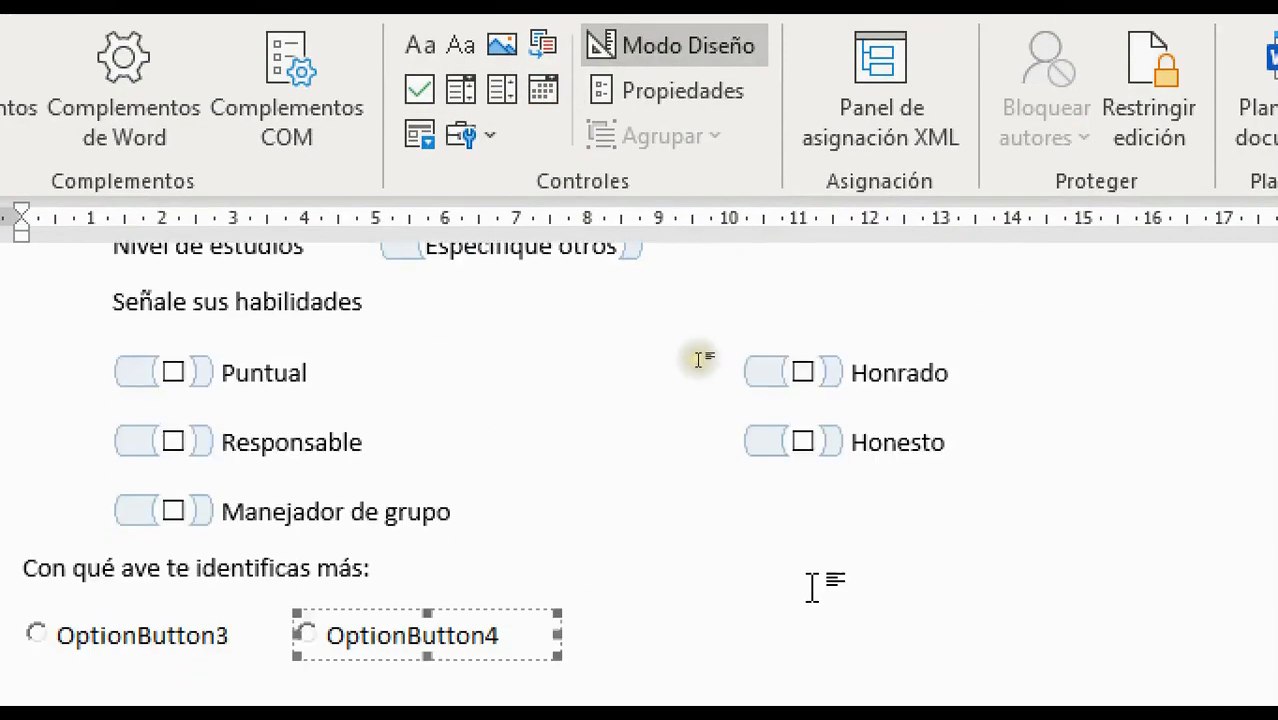
pyautogui.scroll(-3, 816, 588)
pyautogui.click(666, 400)
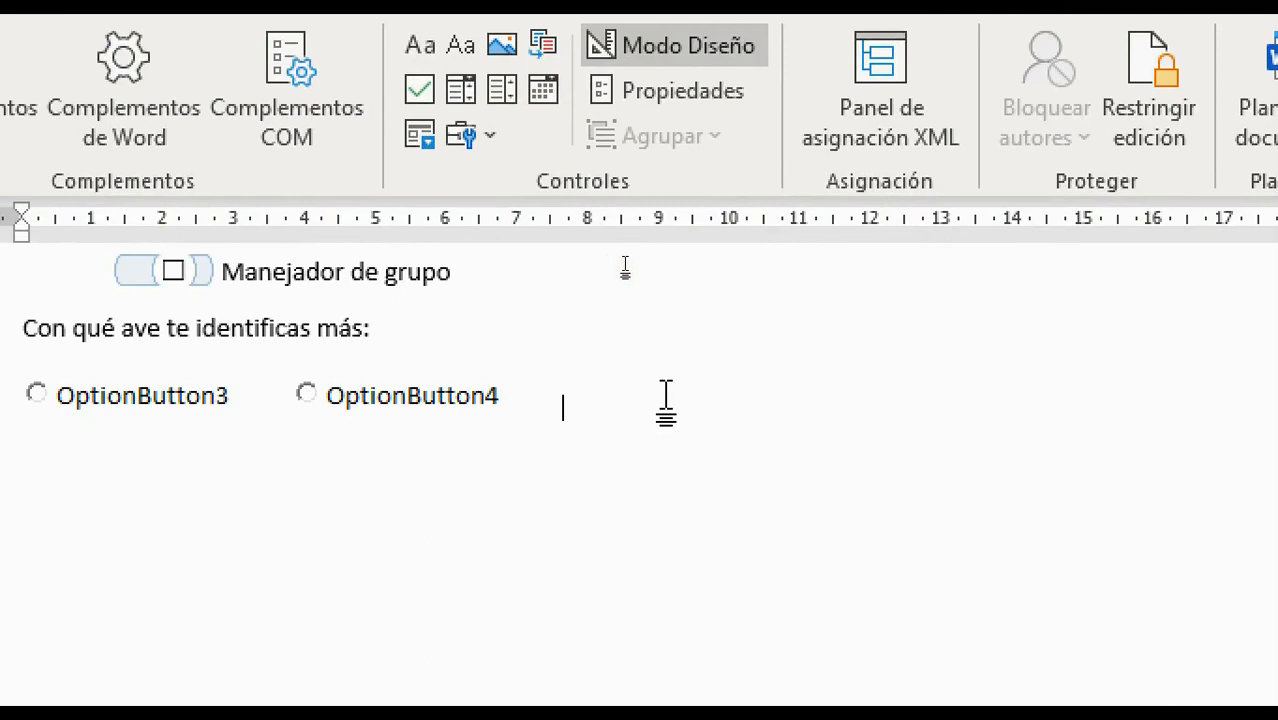
# Add OptionButton5 and OptionButton6 after OptionButton4, then turn off design mode
pyautogui.click(484, 143)
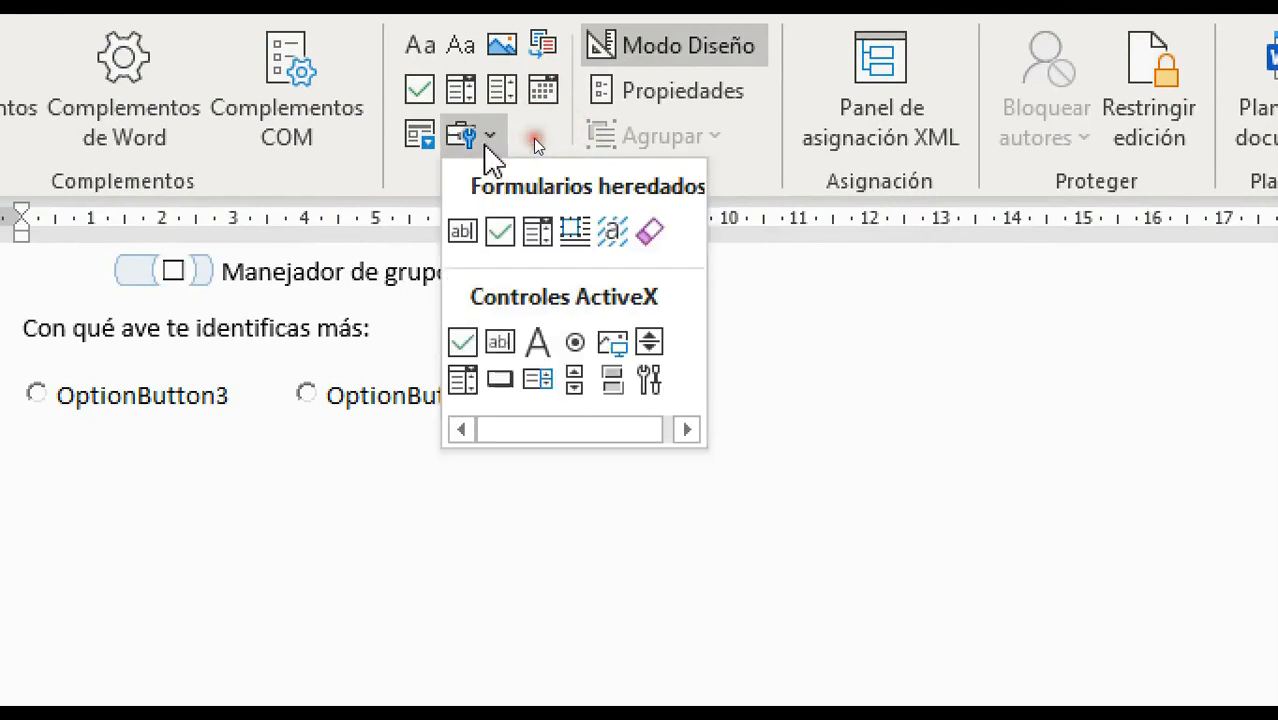
pyautogui.click(575, 343)
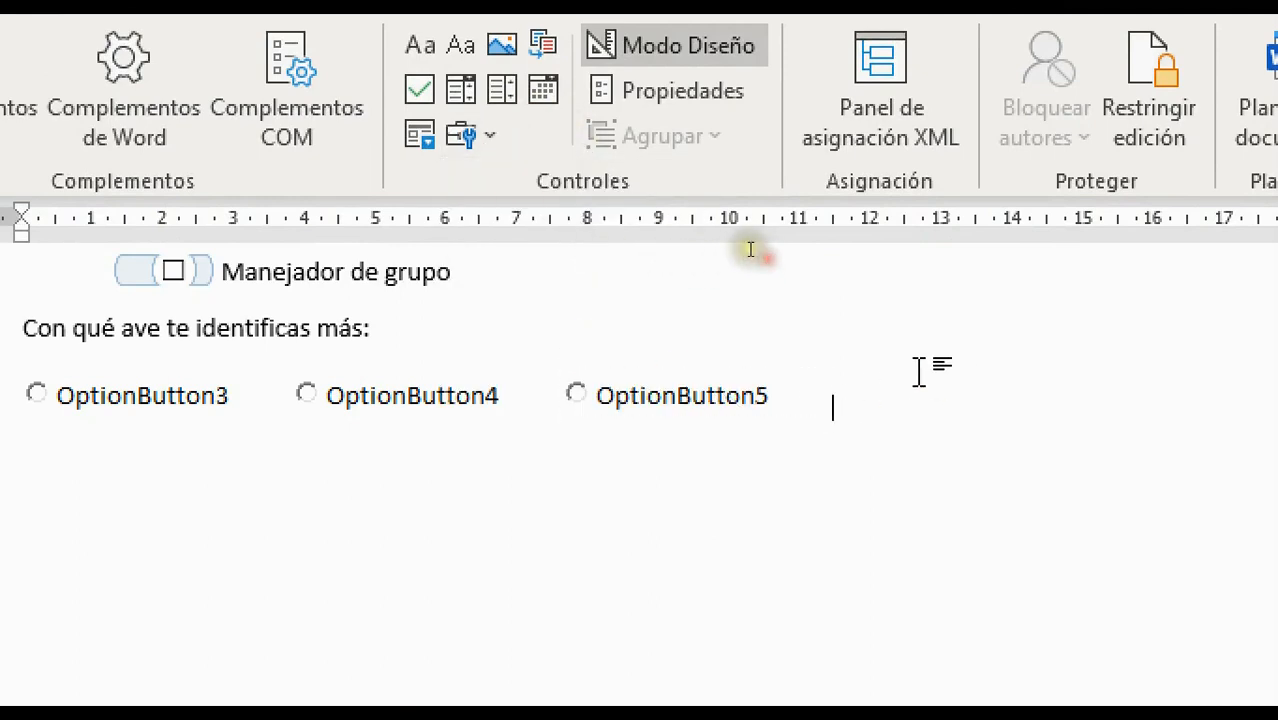
pyautogui.click(485, 155)
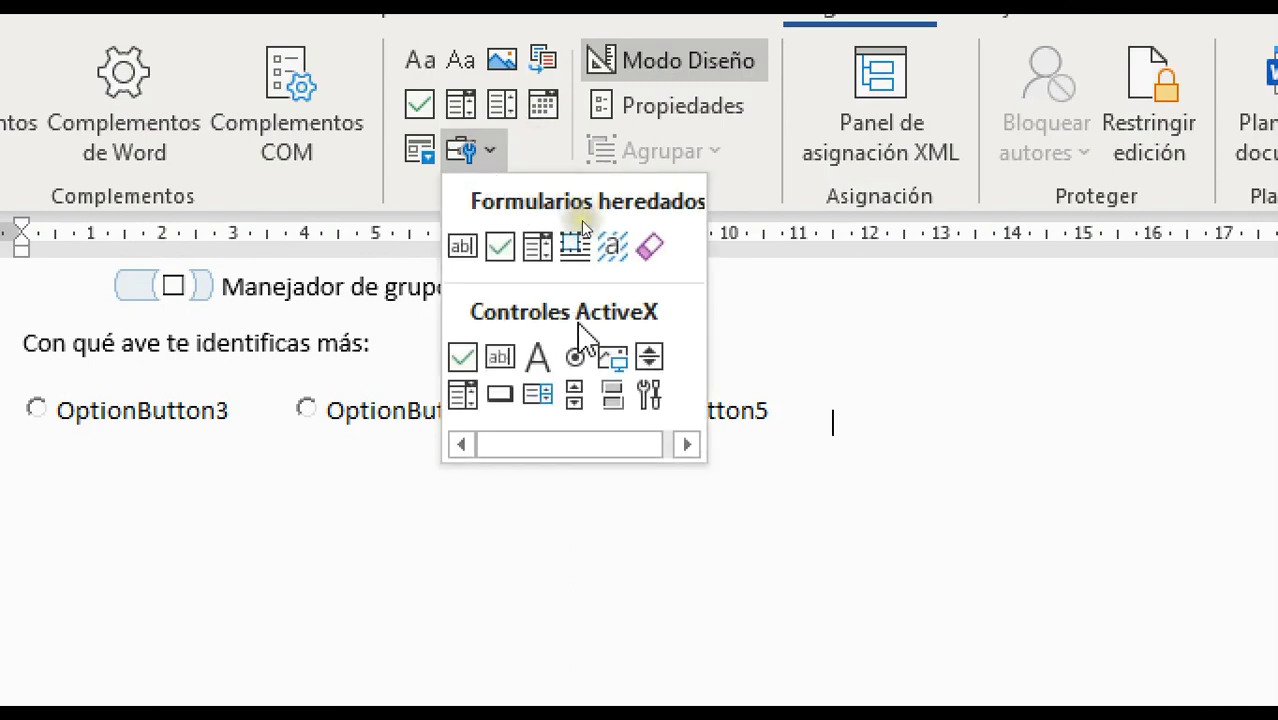
pyautogui.click(590, 366)
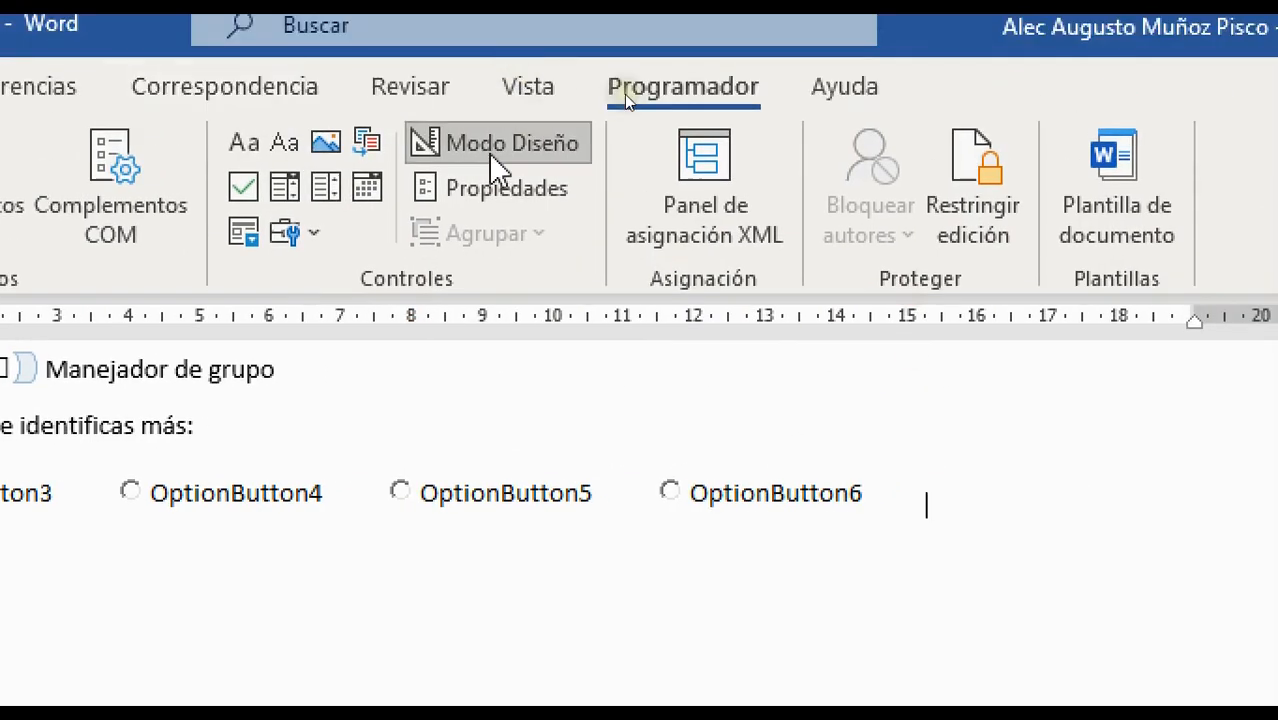
pyautogui.click(488, 70)
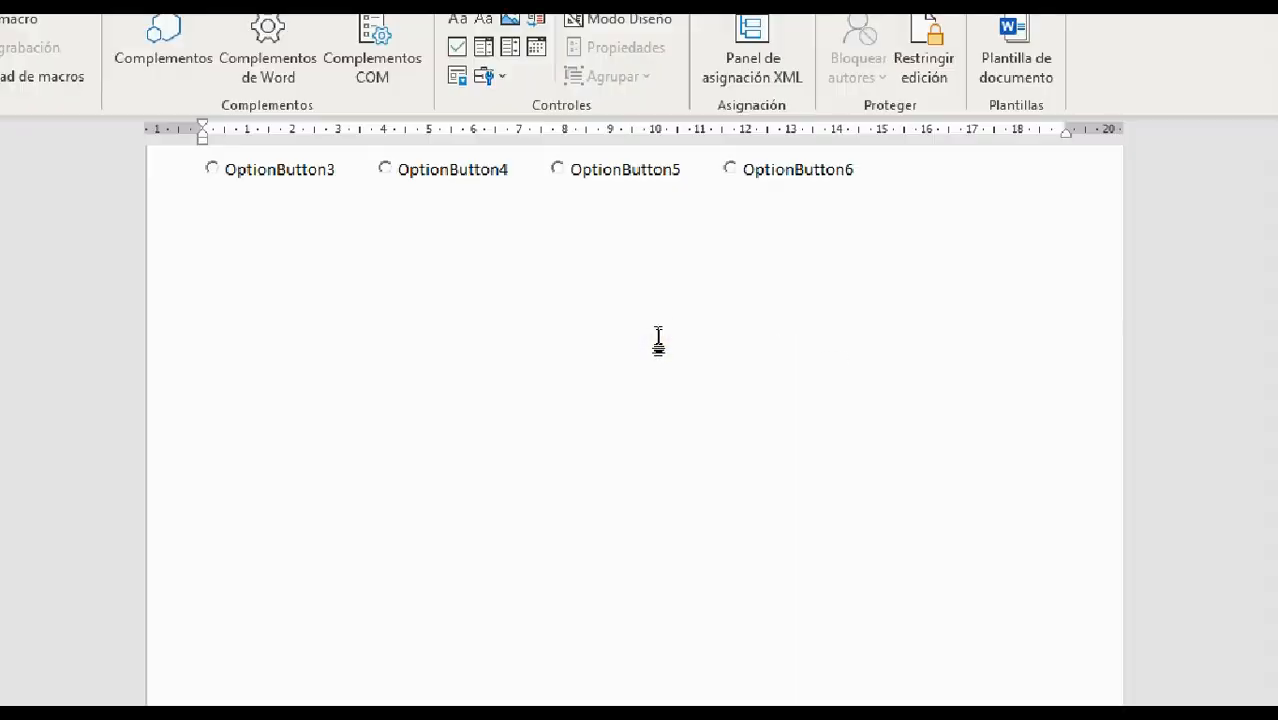
pyautogui.scroll(5, 529, 267)
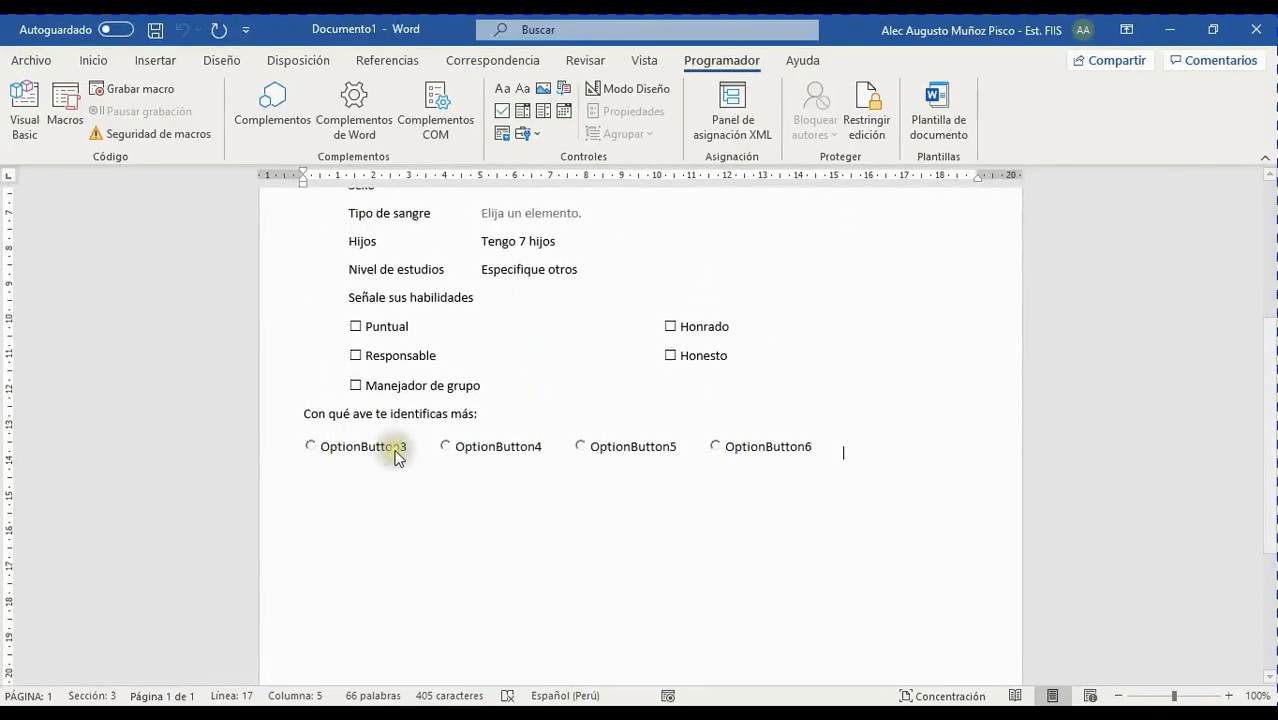
# Select OptionButton3 to test it, then switch Modo Diseño back on
pyautogui.click(398, 453)
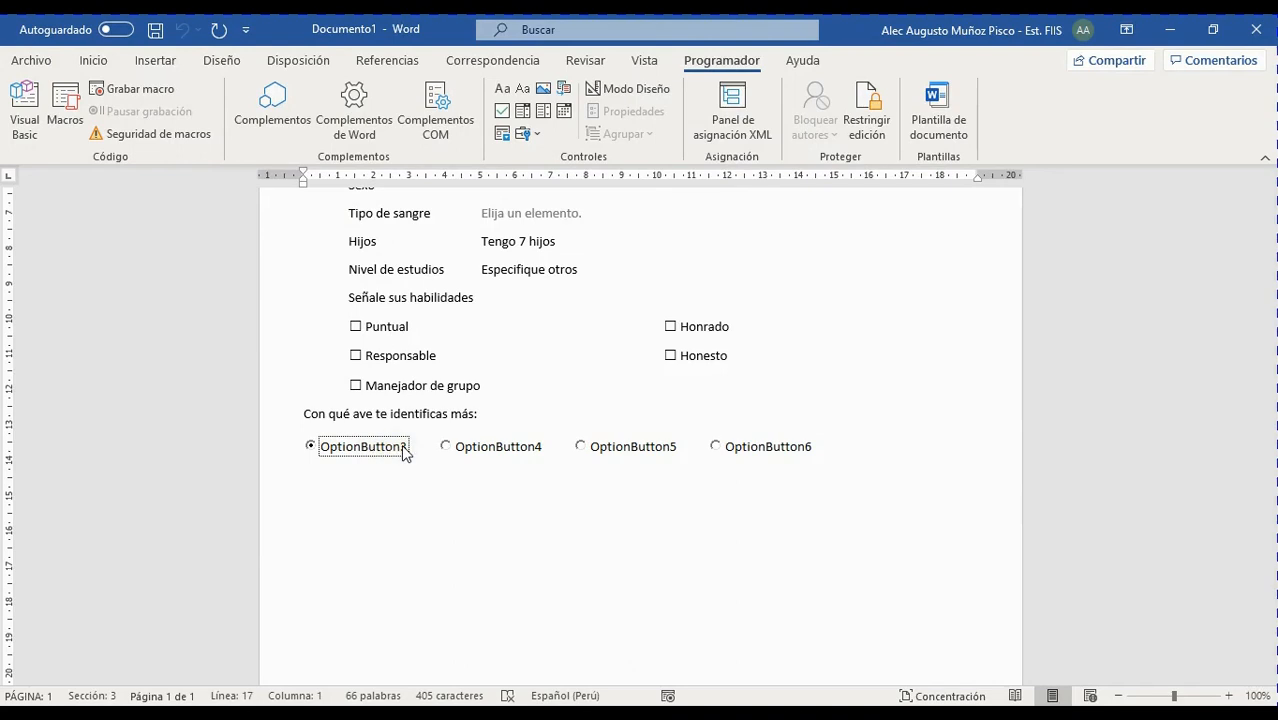
pyautogui.click(626, 92)
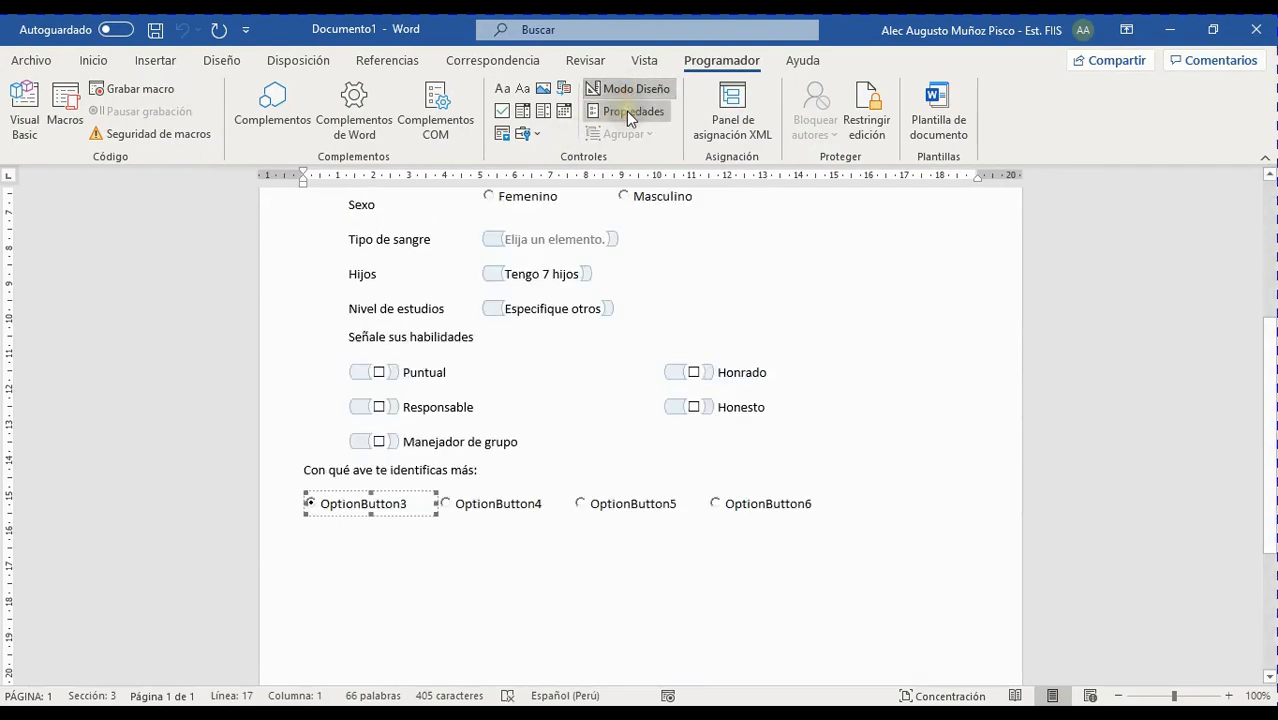
pyautogui.click(626, 111)
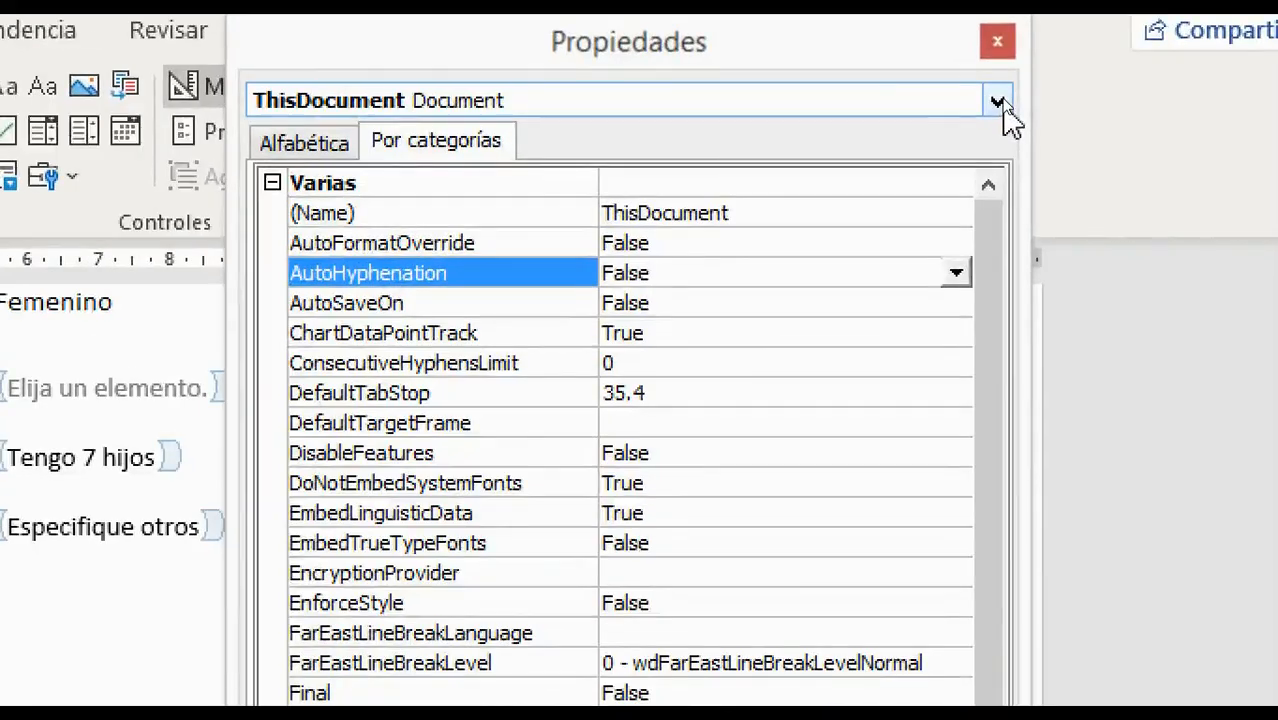
pyautogui.click(1000, 96)
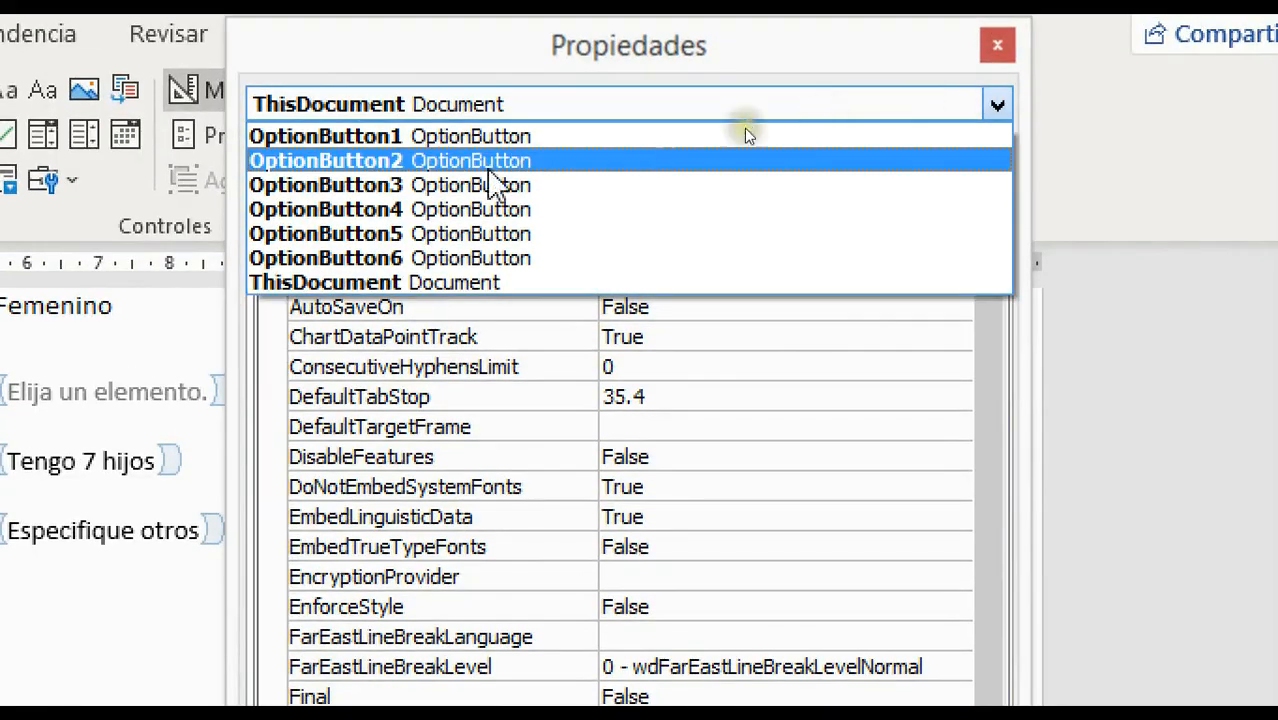
pyautogui.click(330, 185)
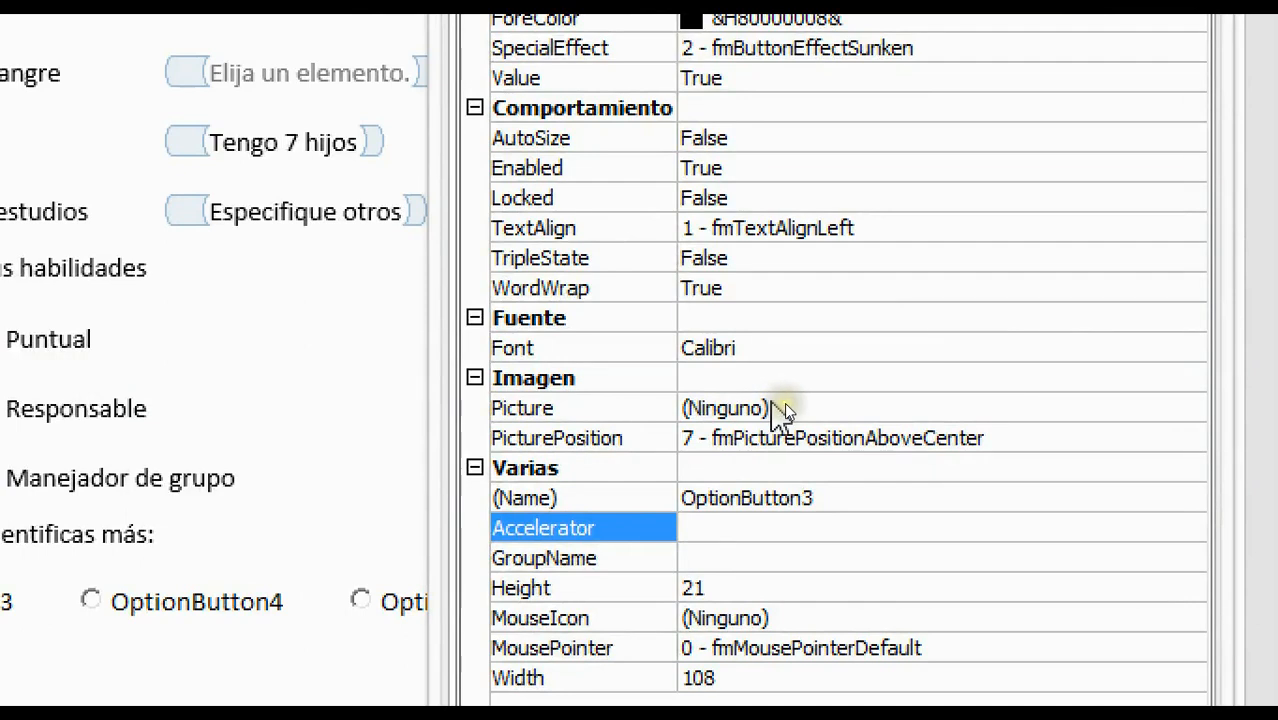
pyautogui.click(801, 404)
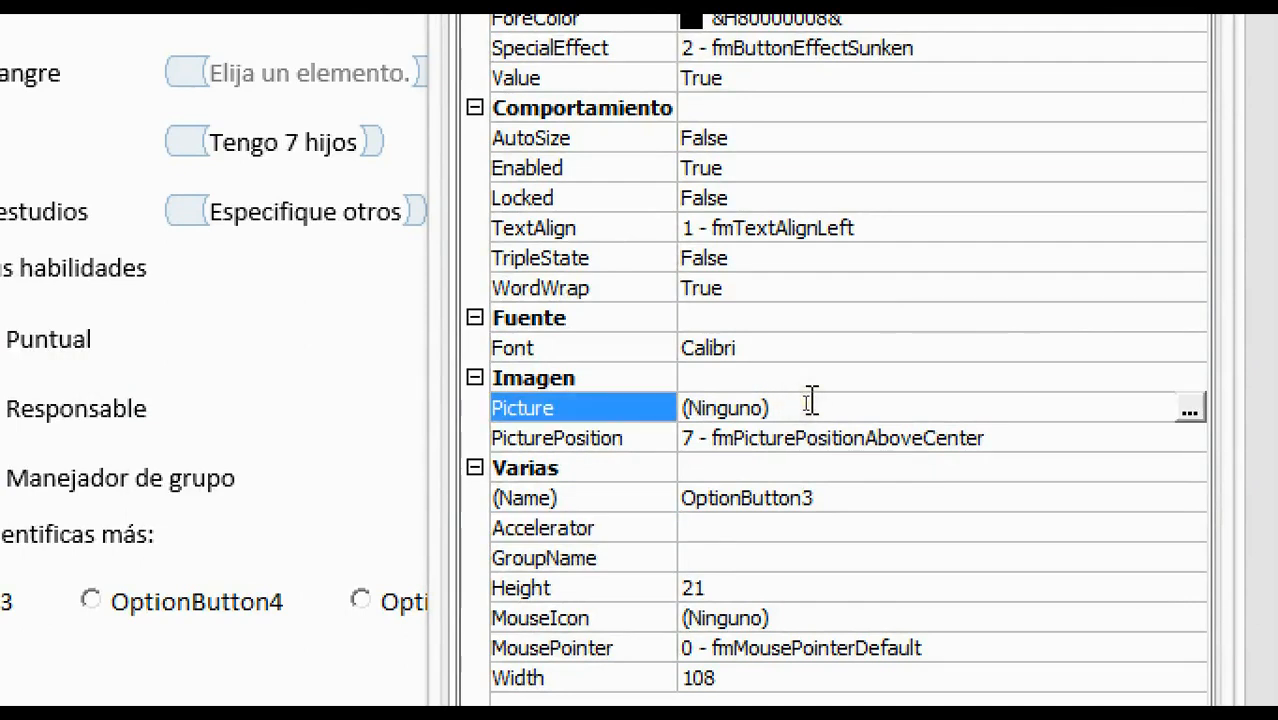
pyautogui.moveTo(1161, 399); pyautogui.dragTo(996, 334)
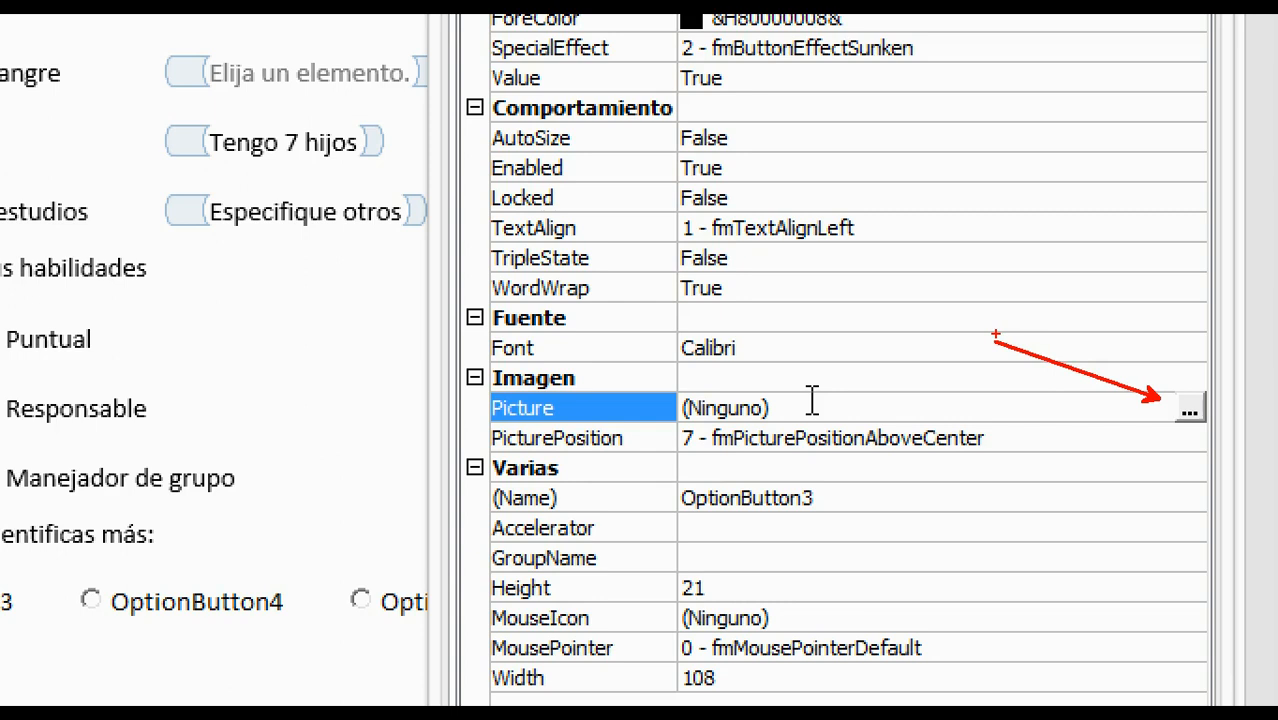
pyautogui.press('Escape')
# Set the first photo from Imágenes > birds as OptionButton3's Picture, with Height 54
pyautogui.click(998, 412)
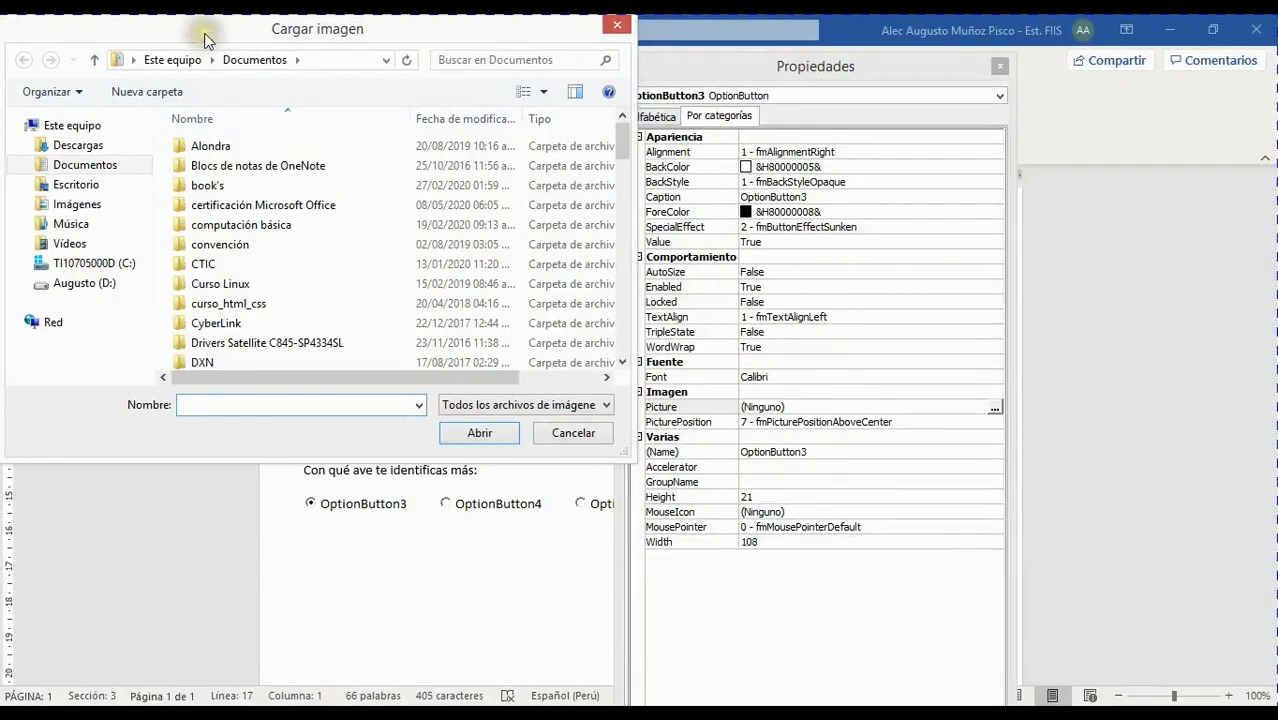
pyautogui.moveTo(205, 38); pyautogui.dragTo(430, 112)
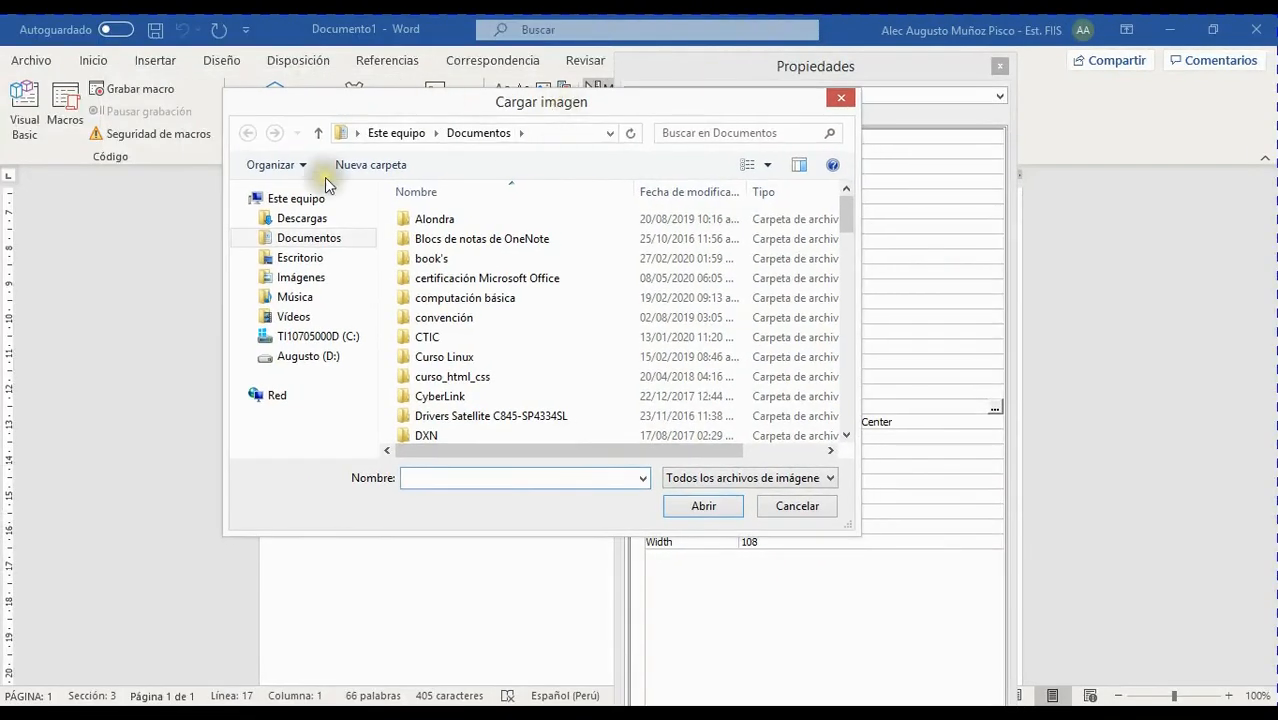
pyautogui.click(316, 278)
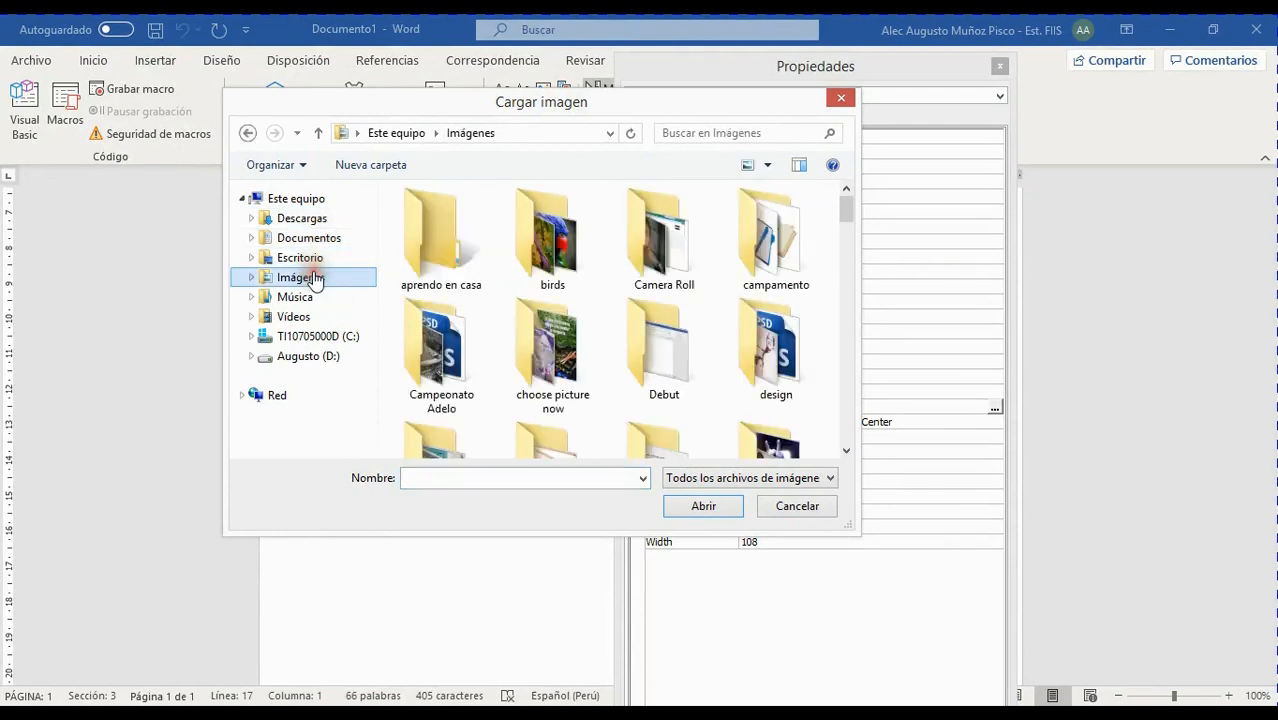
pyautogui.doubleClick(541, 236)
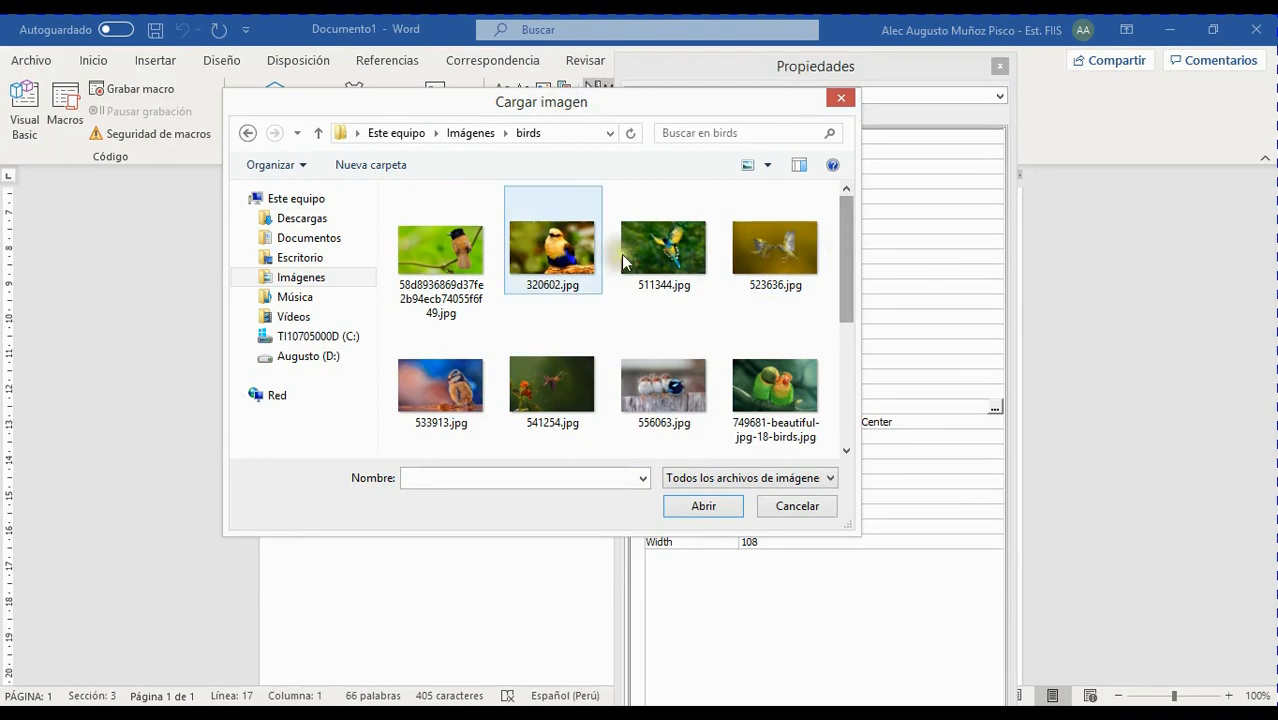
pyautogui.click(450, 248)
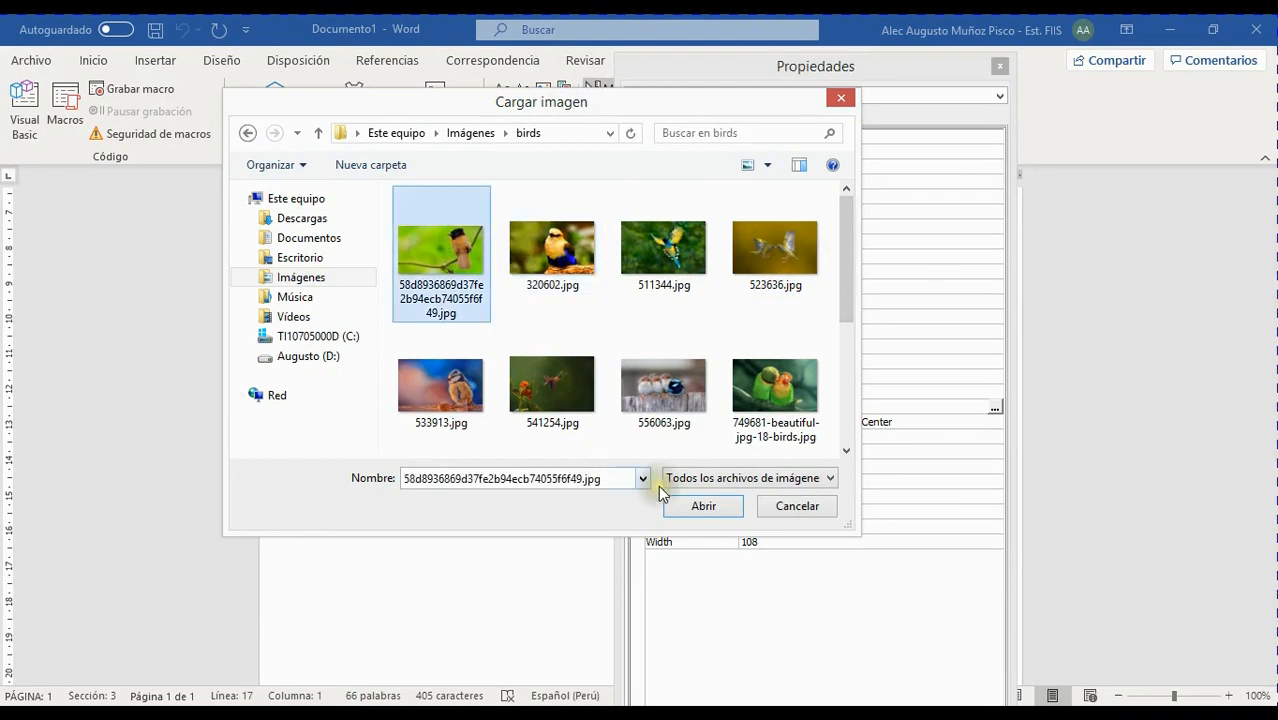
pyautogui.click(704, 506)
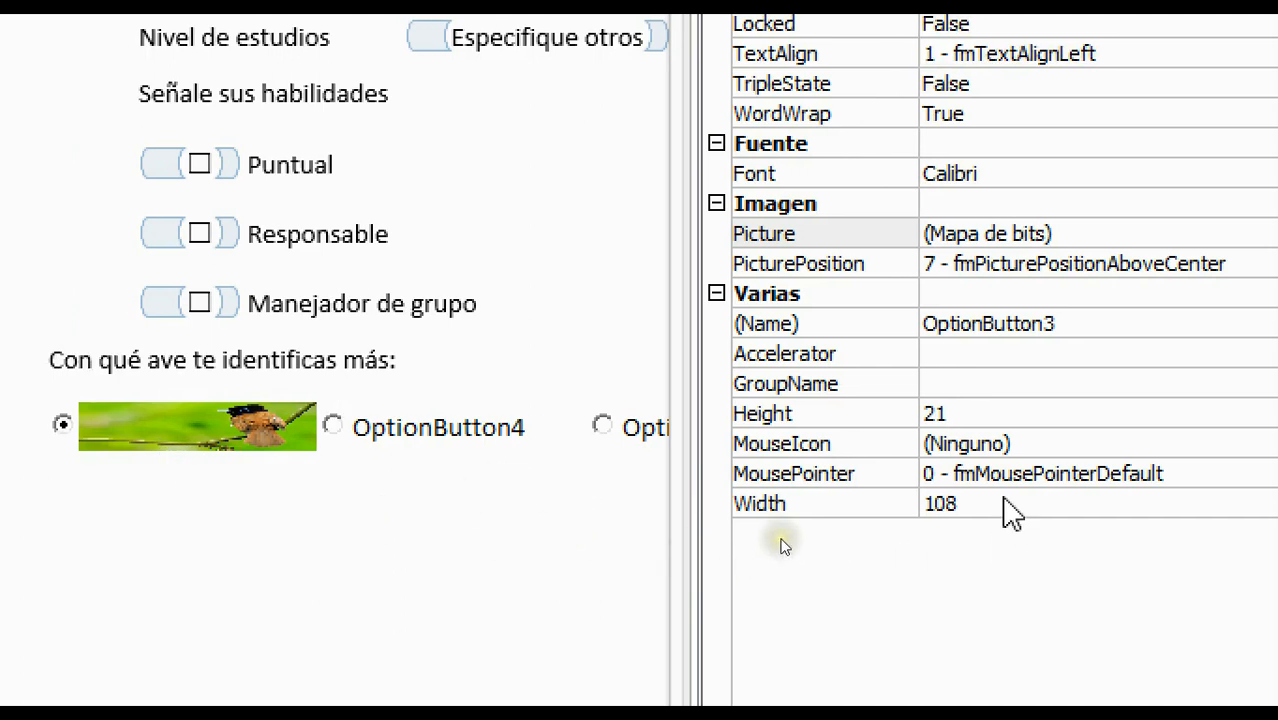
pyautogui.click(982, 414)
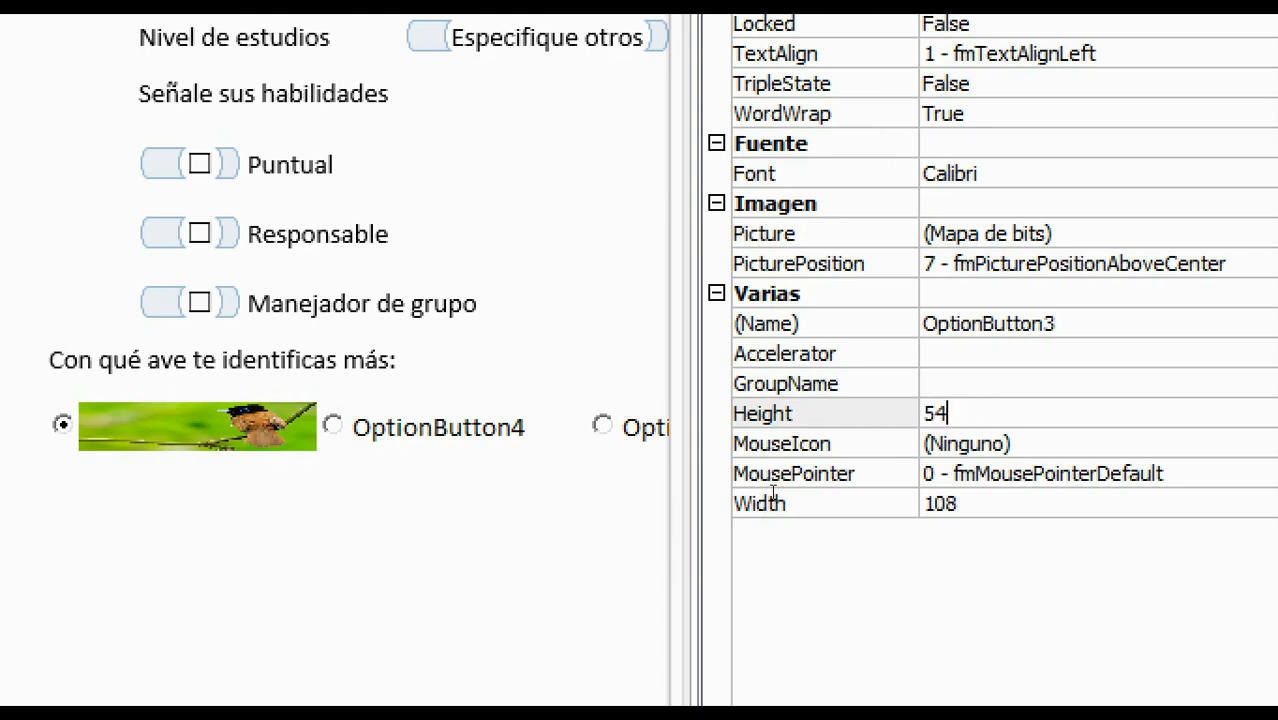
pyautogui.press('Return')
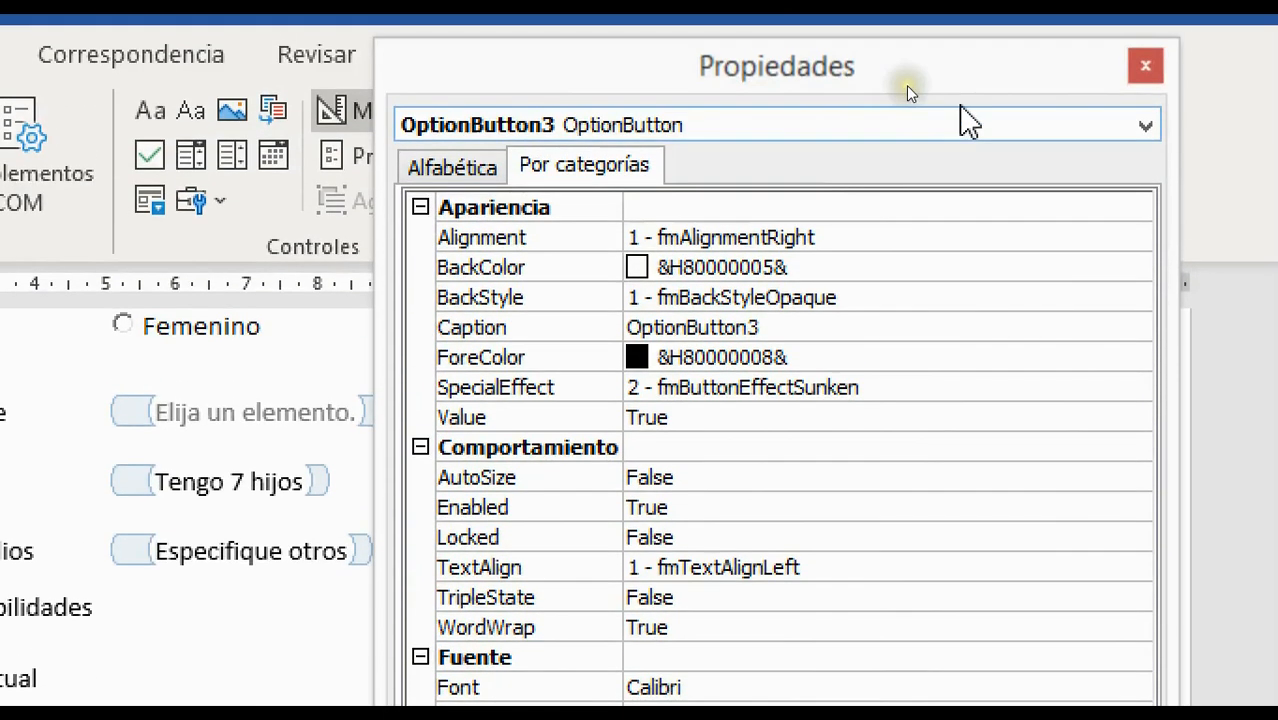
# Give OptionButton4 the 320602.jpg bird photo and a height of 54
pyautogui.click(1004, 125)
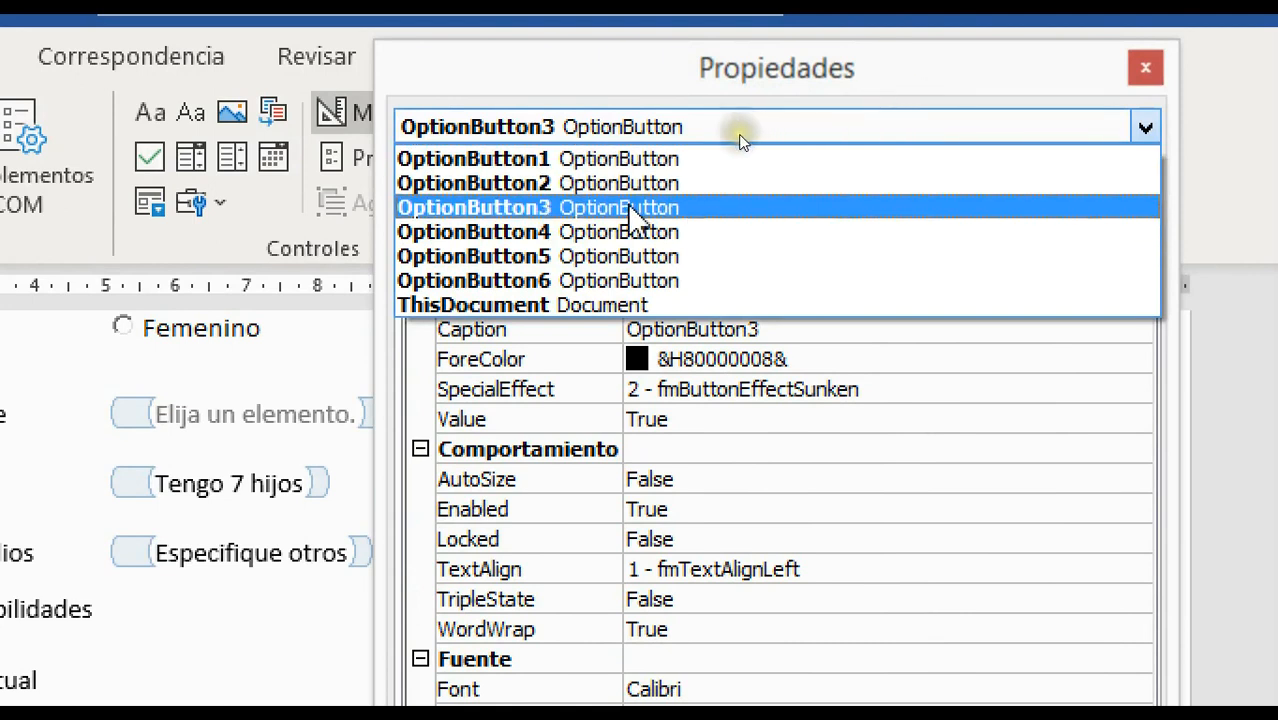
pyautogui.click(638, 232)
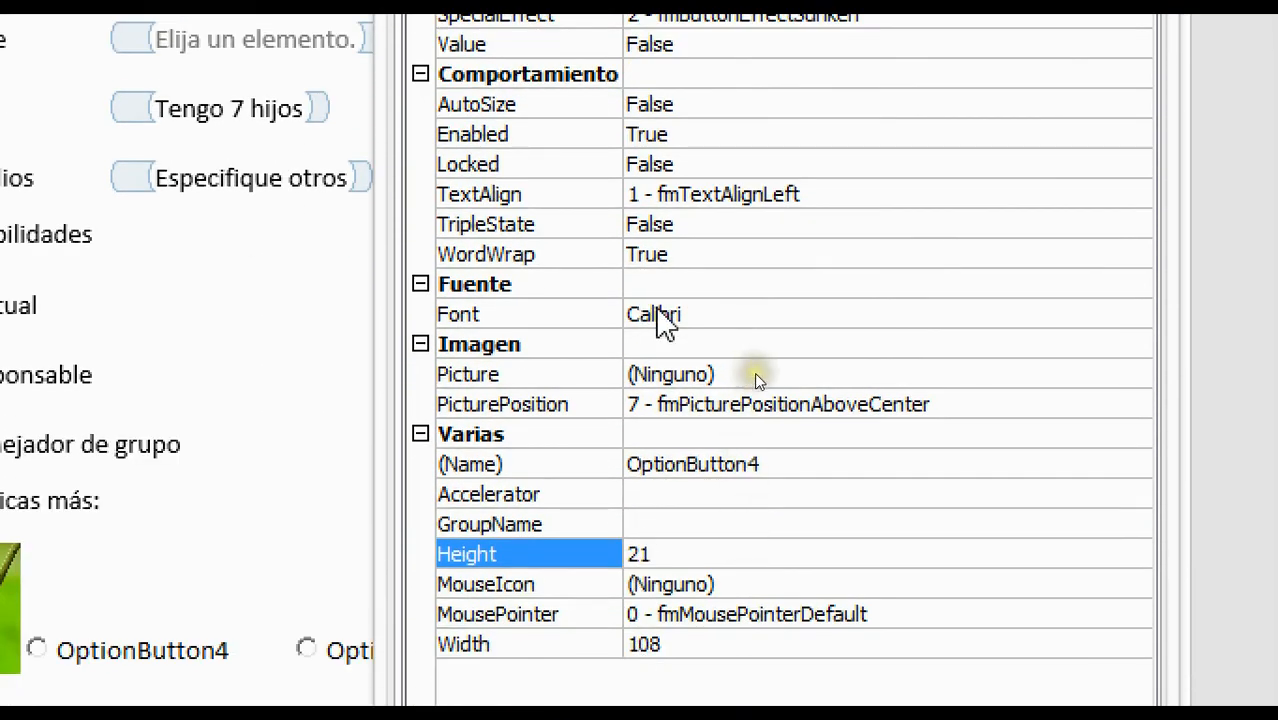
pyautogui.click(1111, 374)
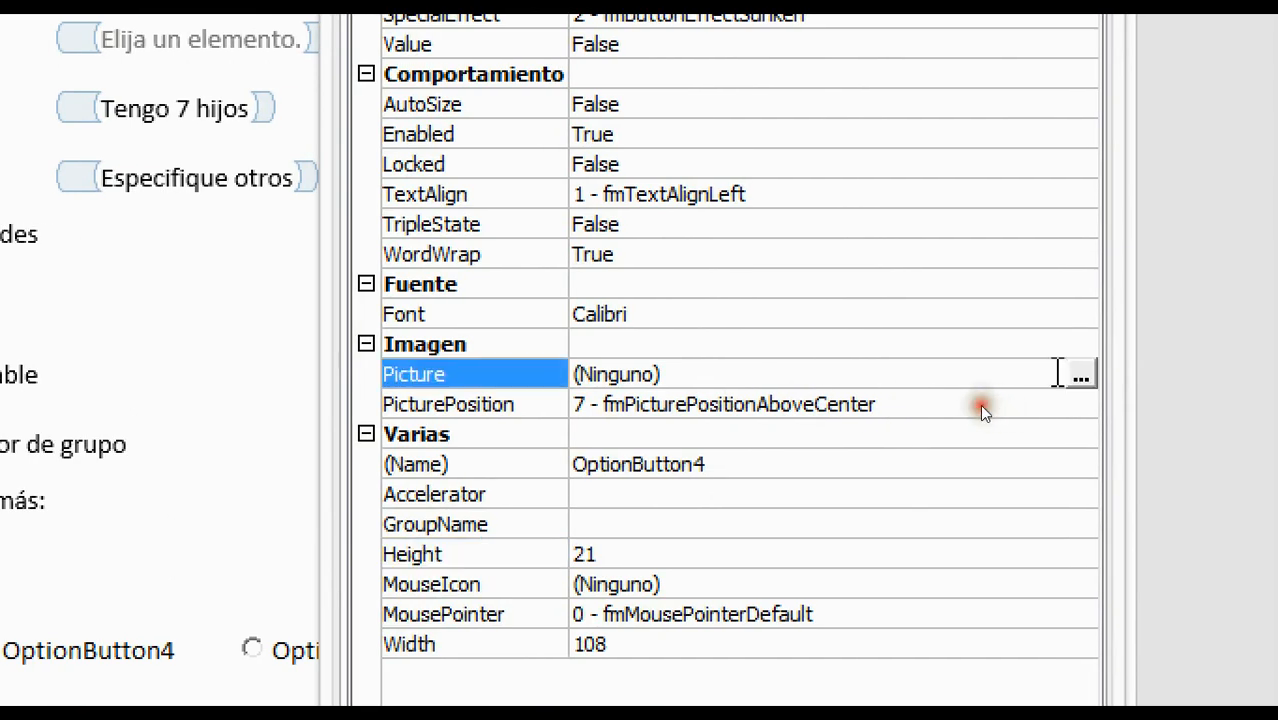
pyautogui.click(1080, 374)
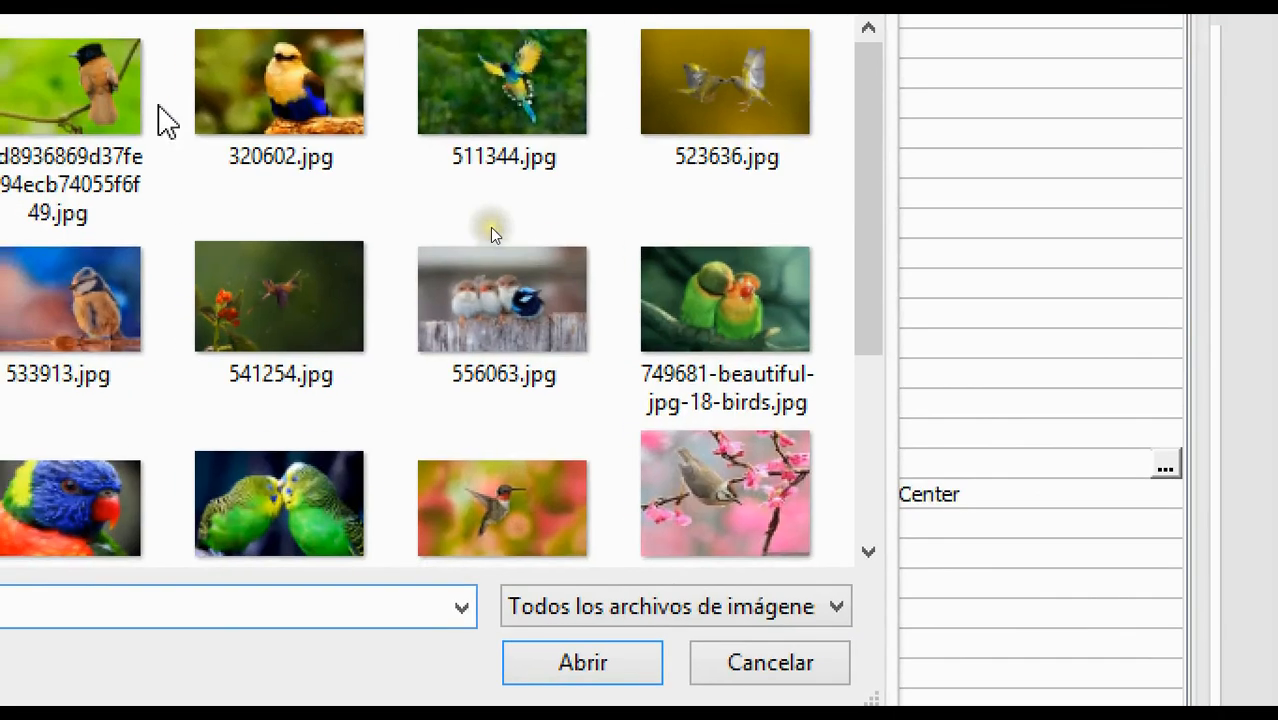
pyautogui.click(296, 110)
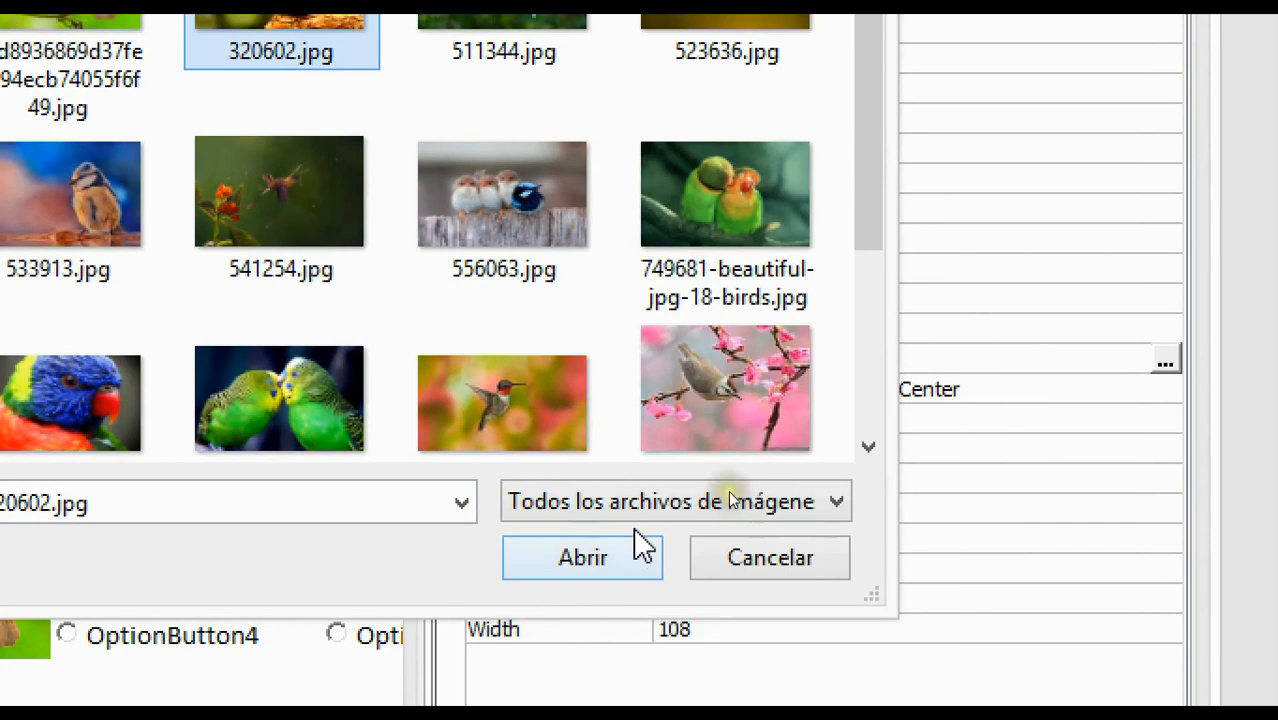
pyautogui.click(634, 560)
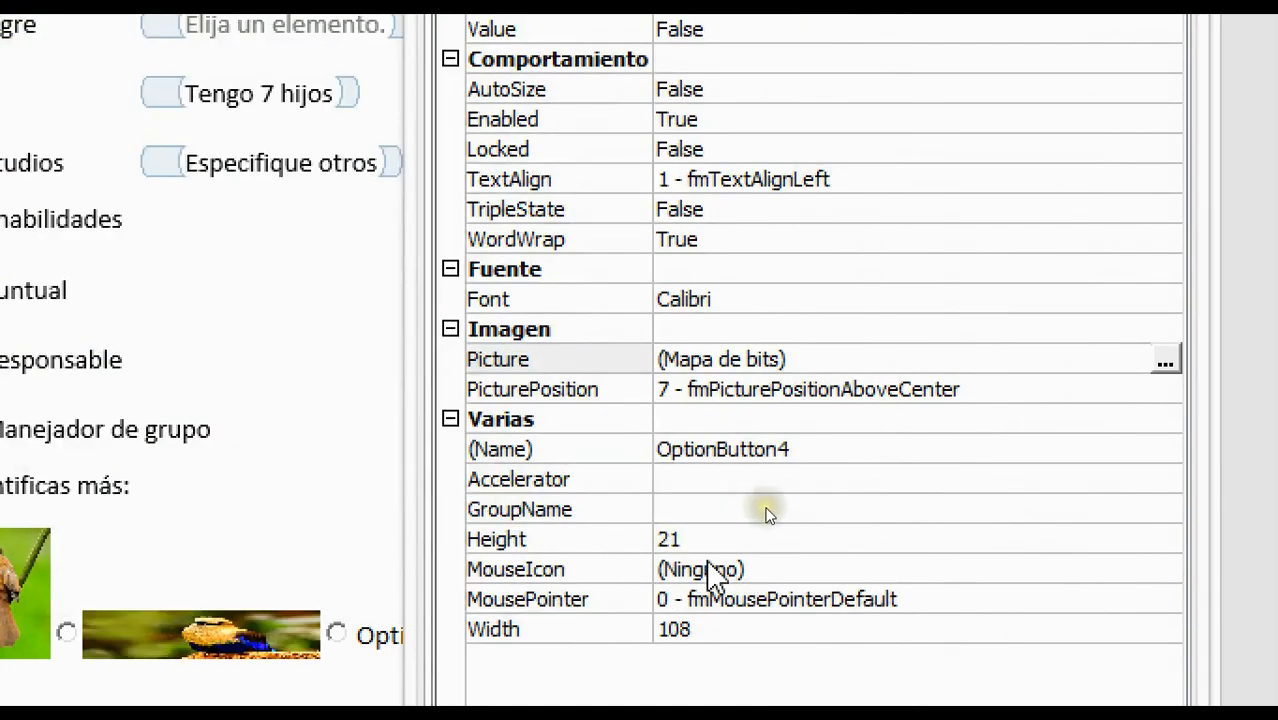
pyautogui.click(695, 535)
pyautogui.click(697, 535)
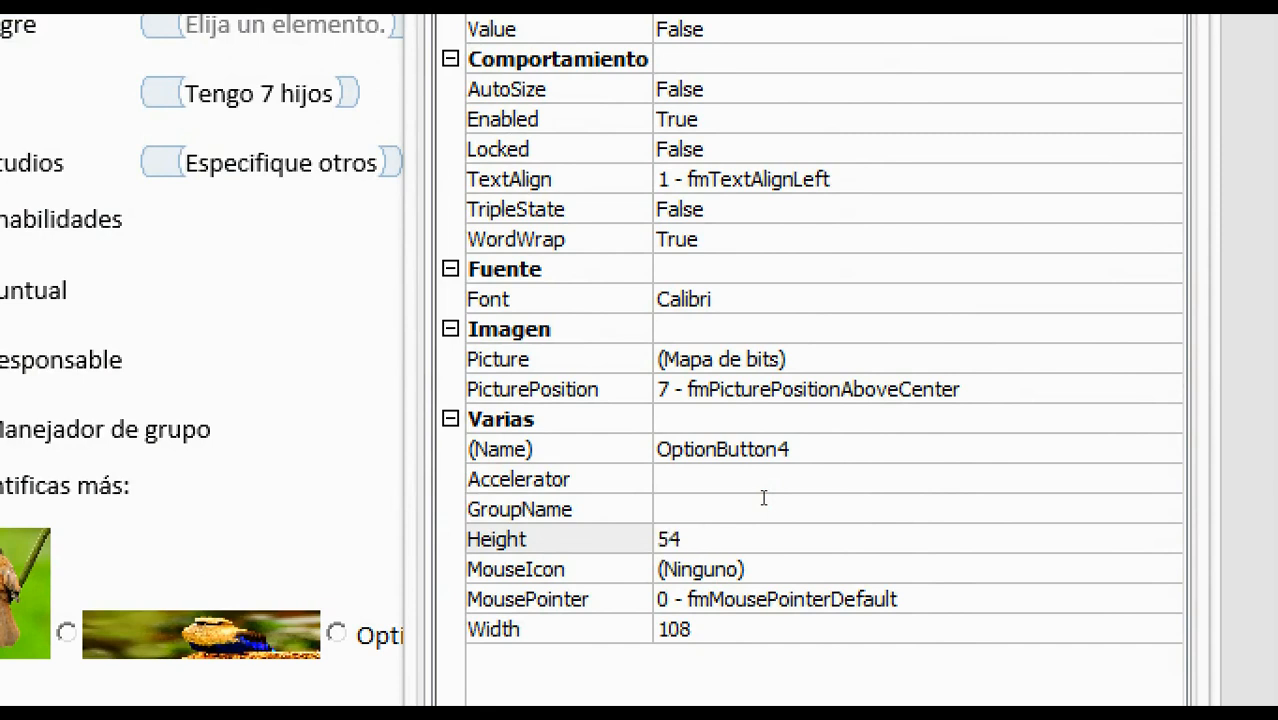
pyautogui.press('Return')
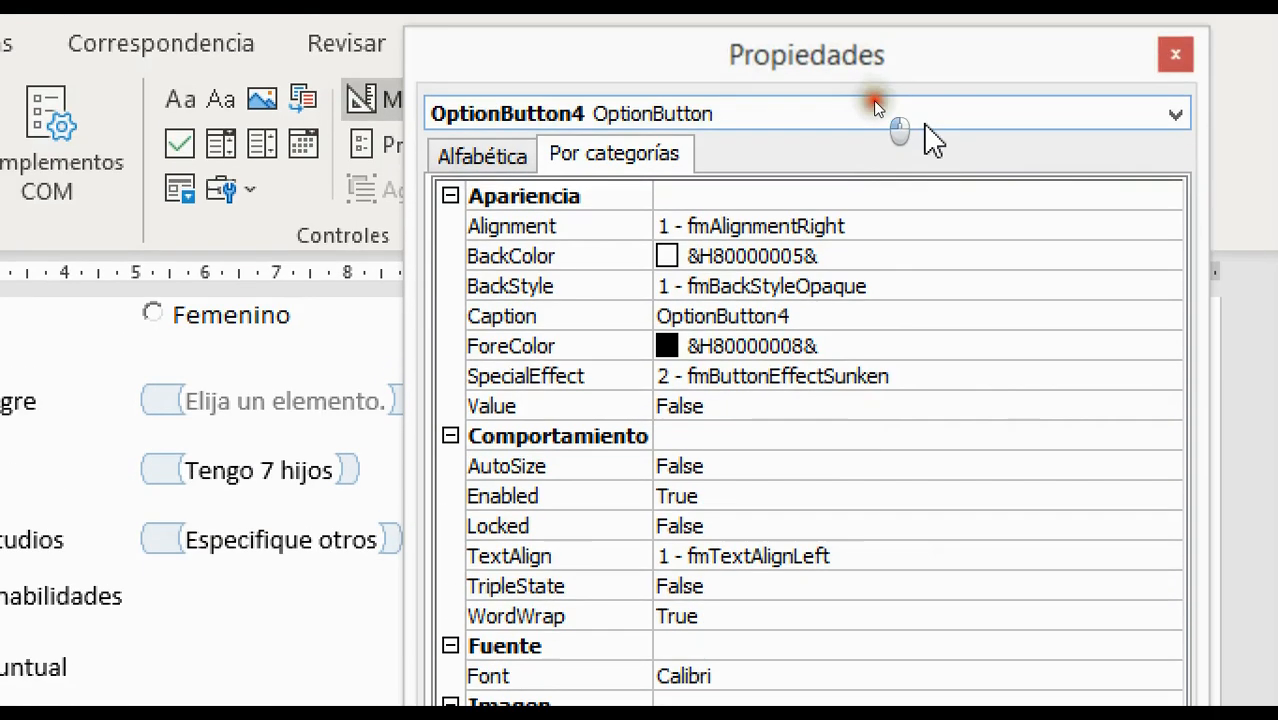
# Give OptionButton5 the 511344.jpg bird photo, replacing height 21 with 54
pyautogui.click(879, 106)
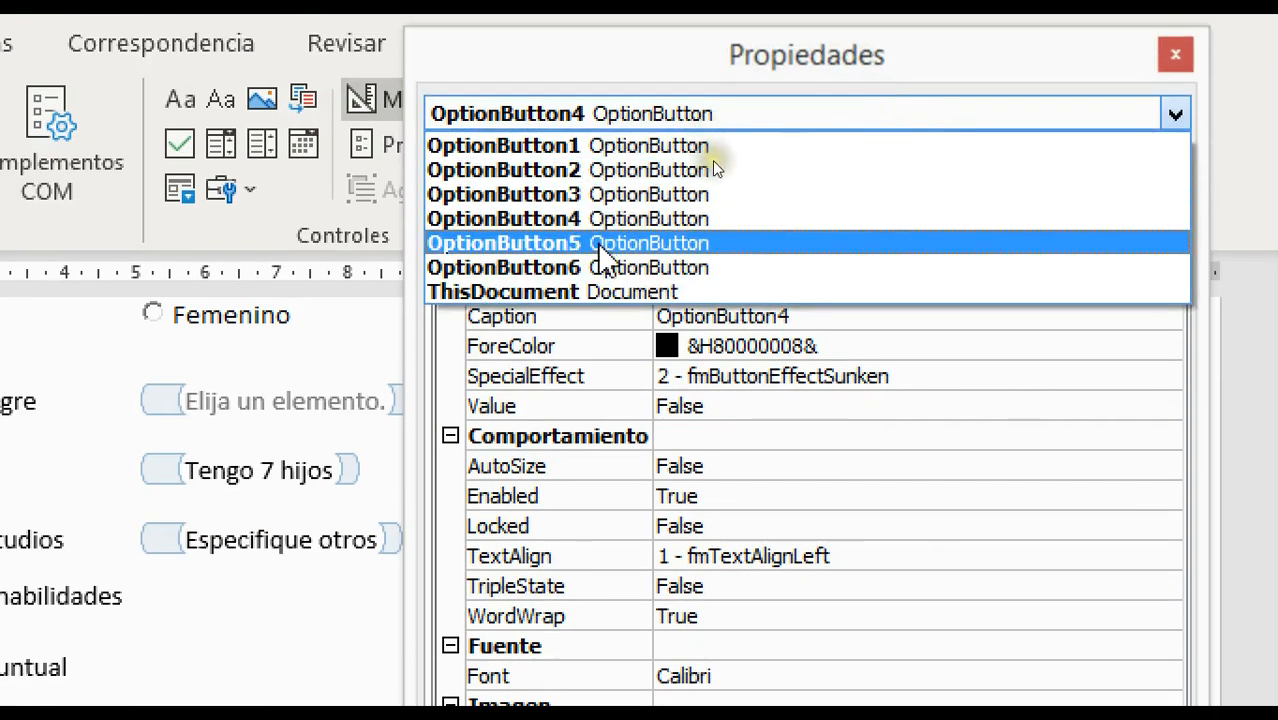
pyautogui.click(596, 242)
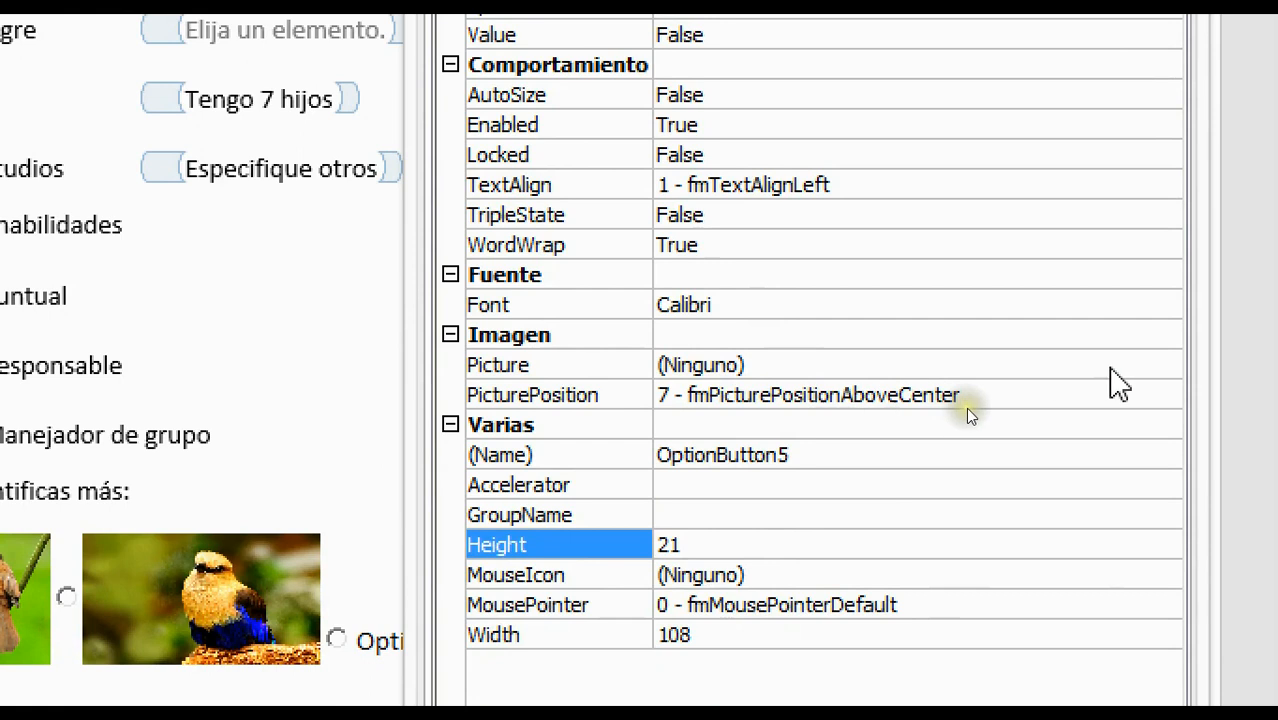
pyautogui.click(1113, 368)
pyautogui.click(1166, 366)
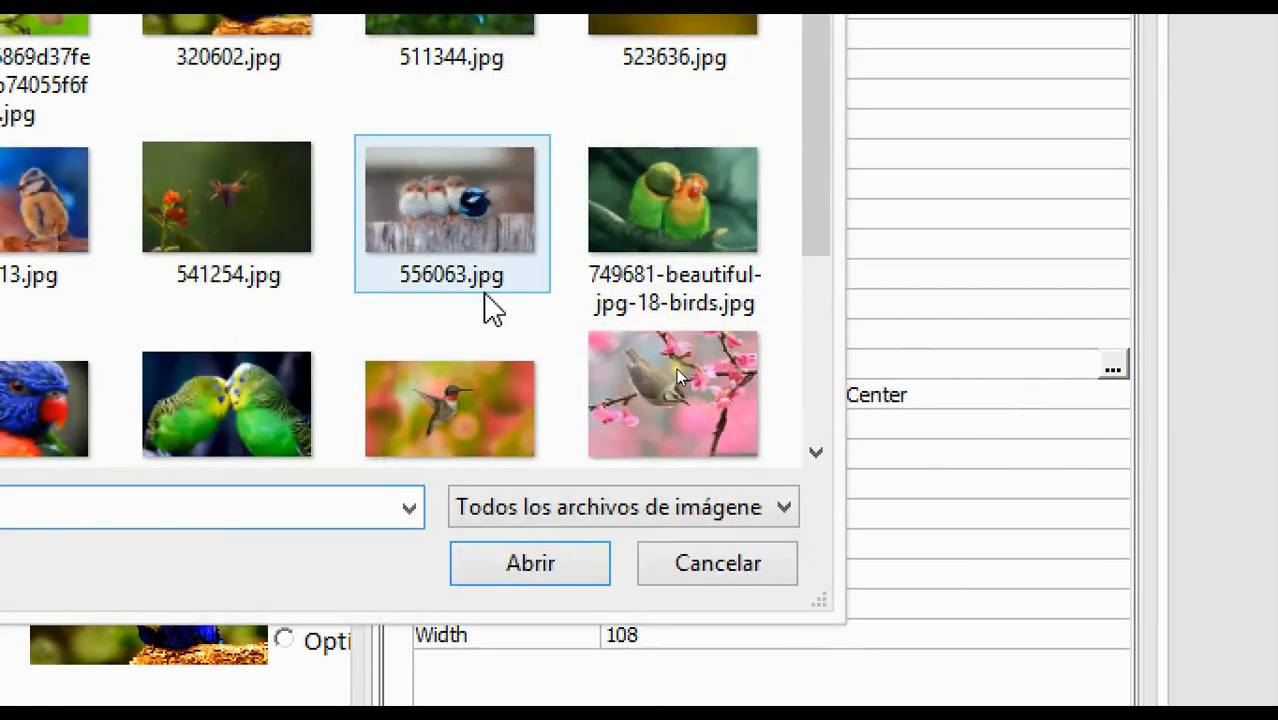
pyautogui.click(476, 43)
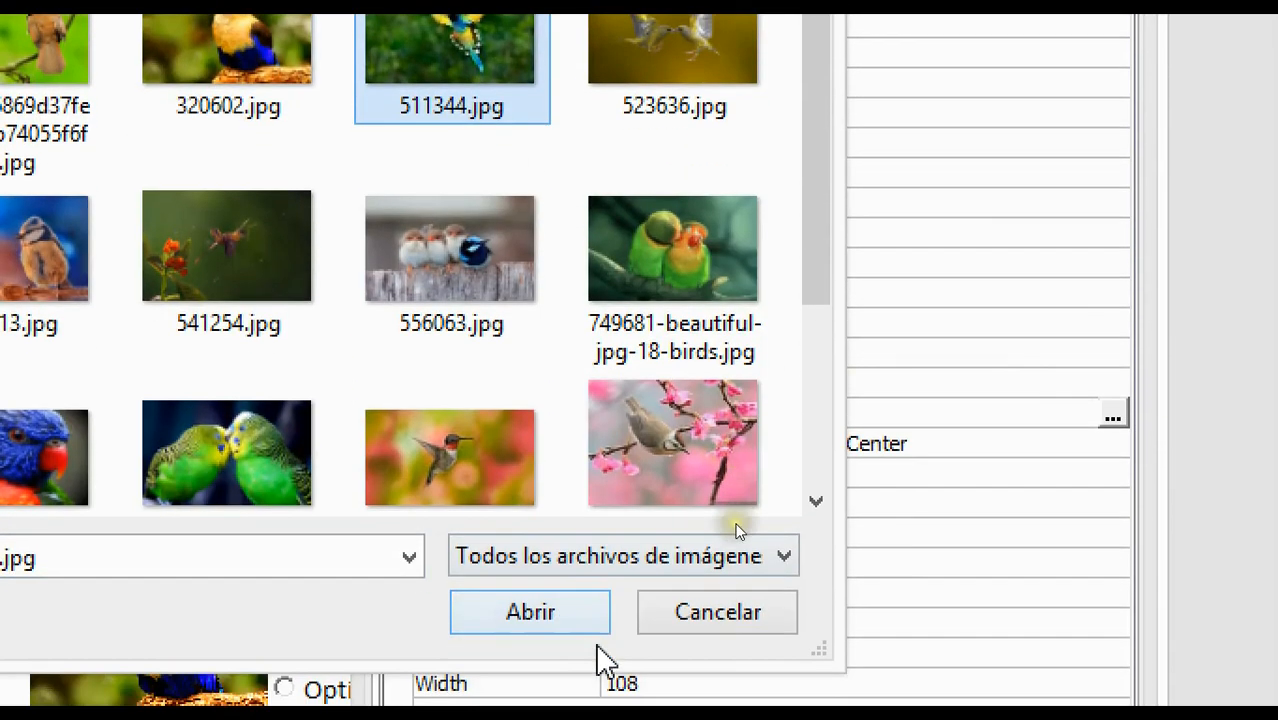
pyautogui.click(570, 700)
pyautogui.click(660, 586)
pyautogui.moveTo(662, 586); pyautogui.dragTo(358, 580)
pyautogui.write('54')
pyautogui.press('Return')
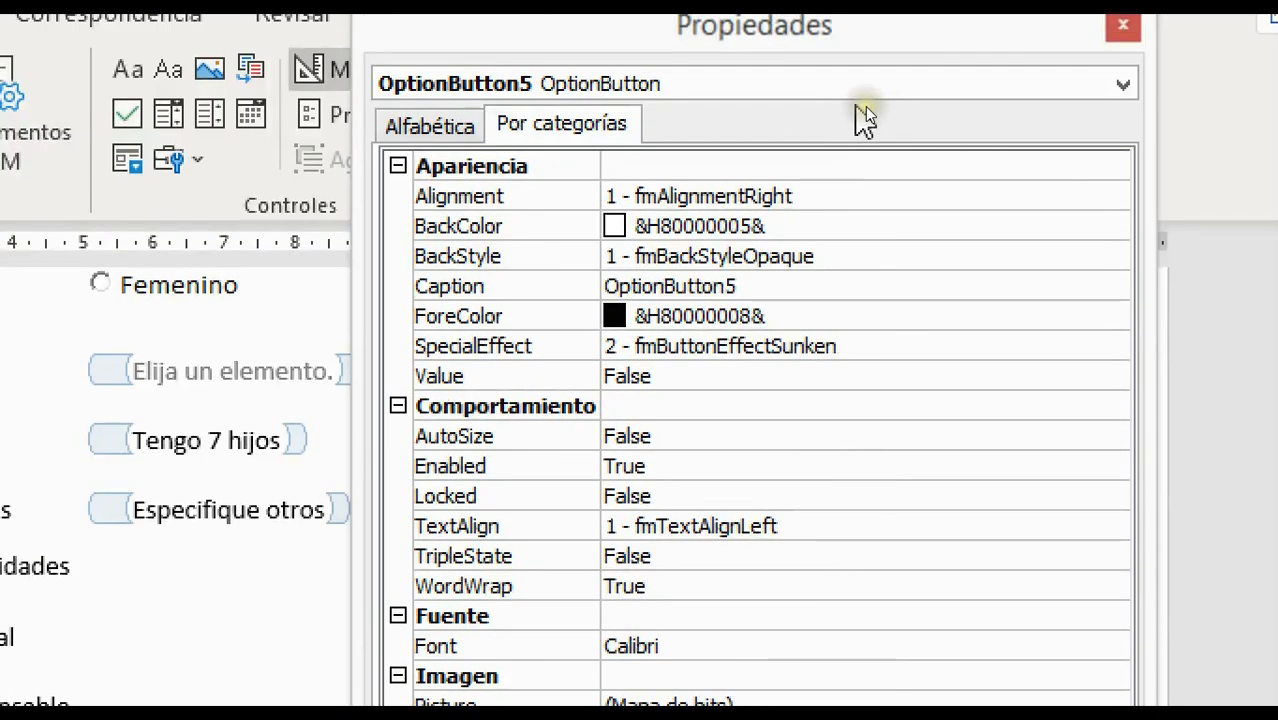
# Give OptionButton6 the 533913.jpg bird photo, changing its height from 21 to 54
pyautogui.click(866, 97)
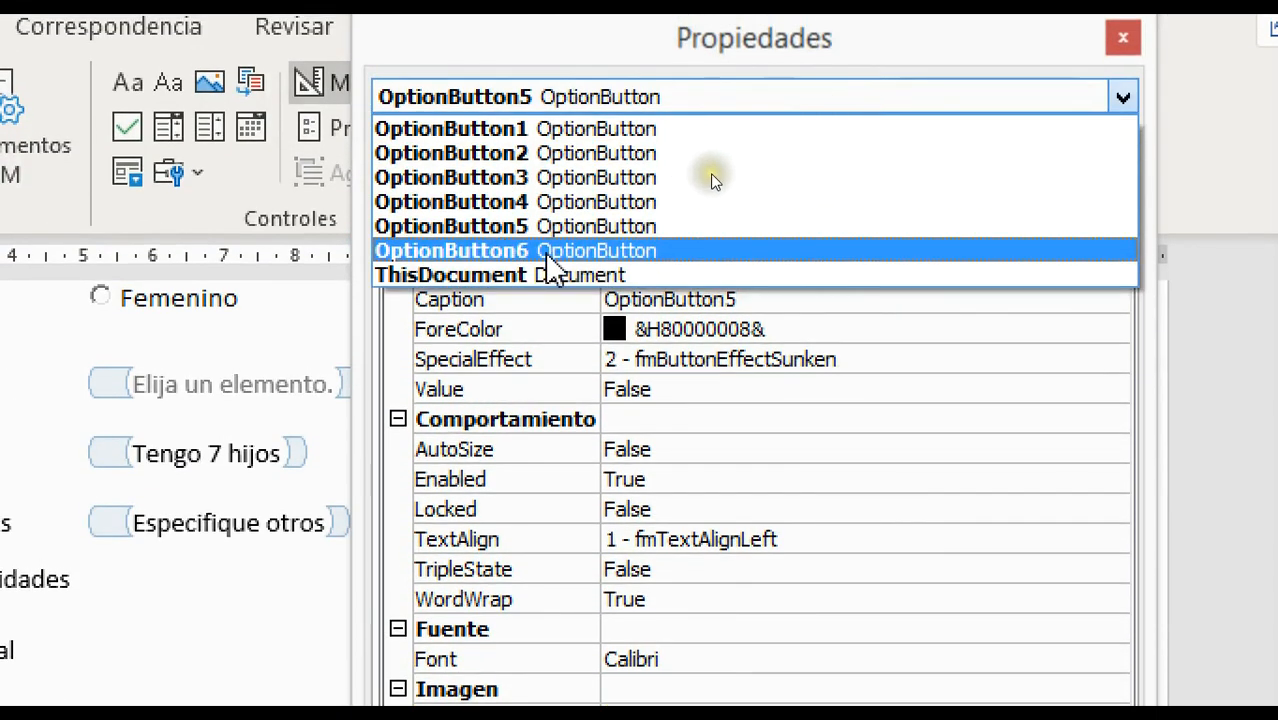
pyautogui.click(540, 251)
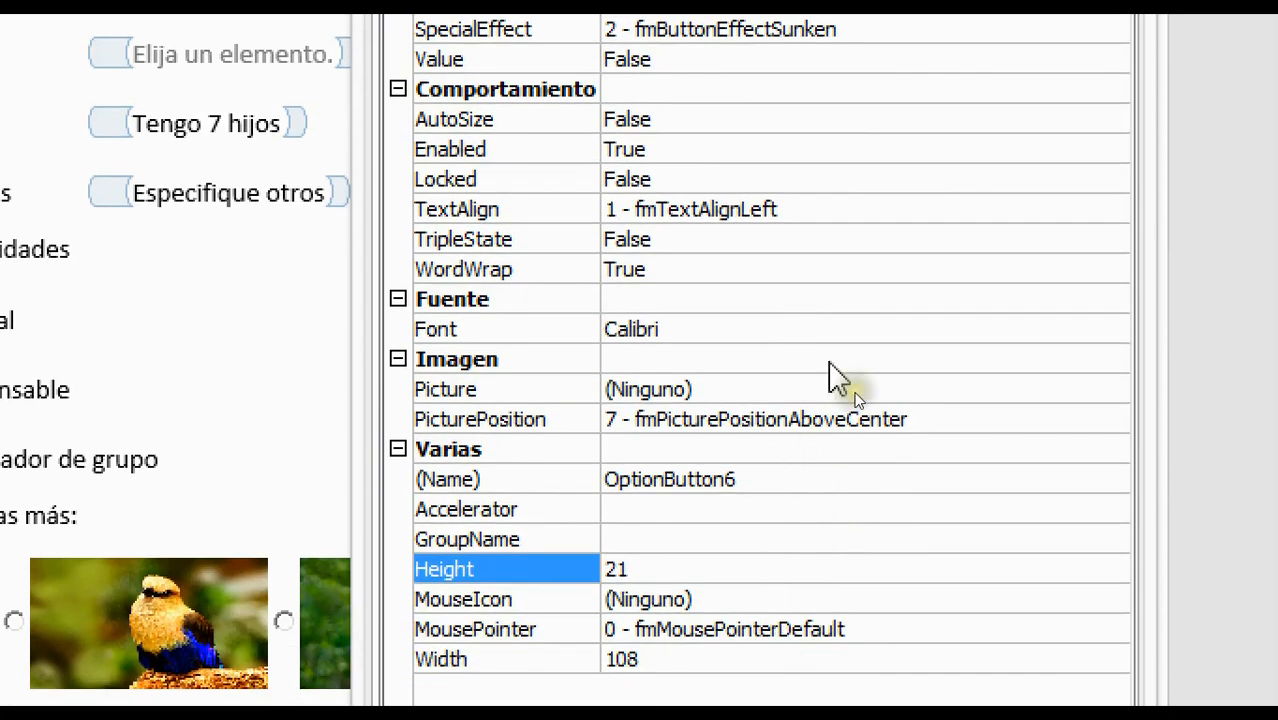
pyautogui.click(988, 396)
pyautogui.click(1113, 390)
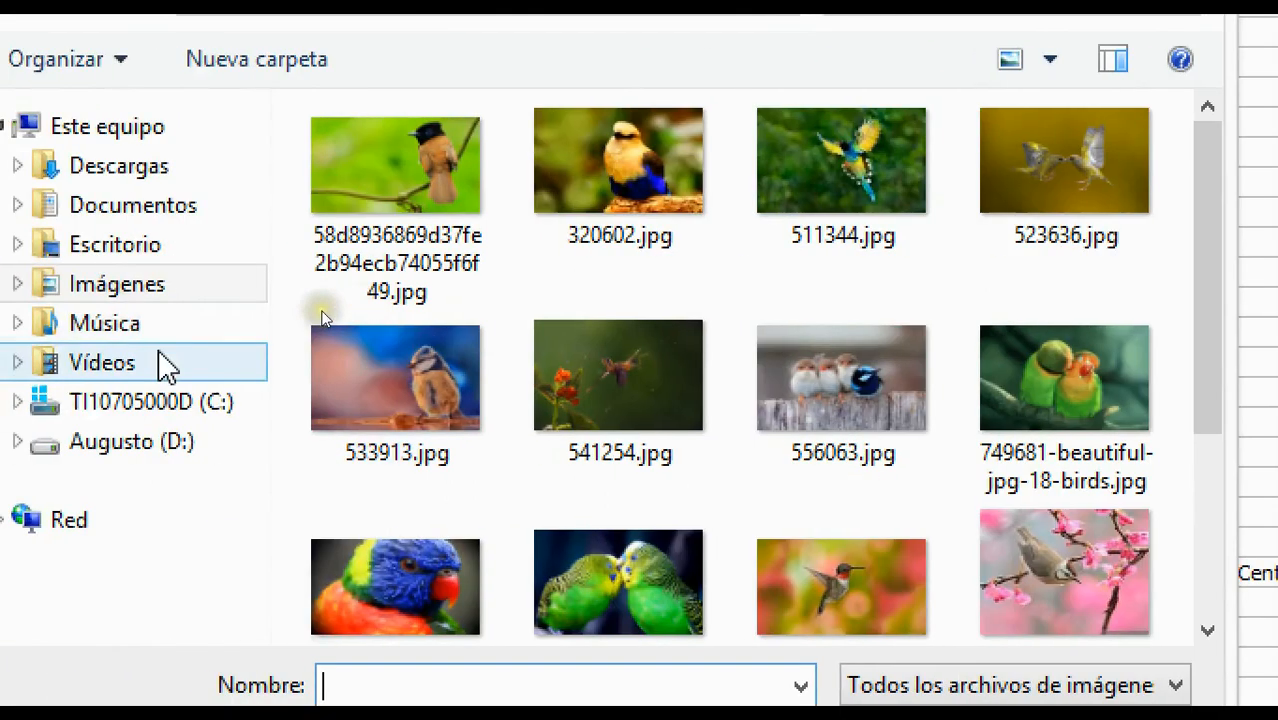
pyautogui.click(45, 405)
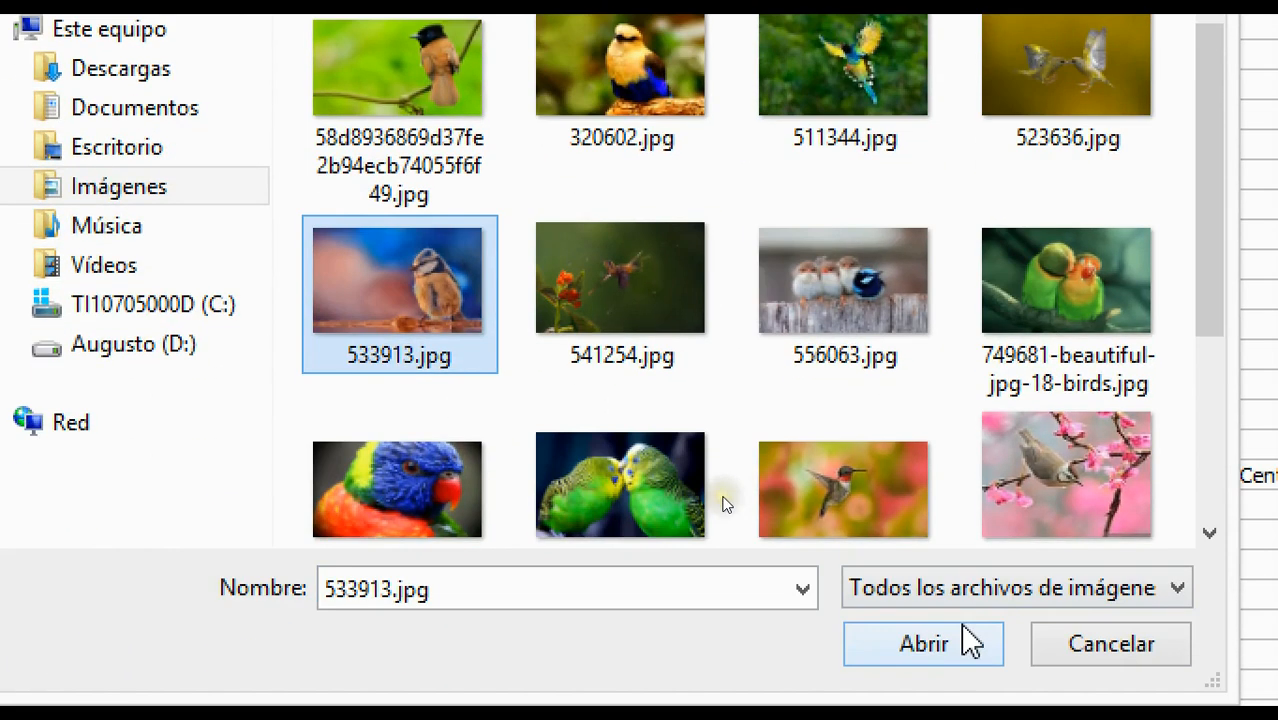
pyautogui.click(965, 700)
pyautogui.click(688, 594)
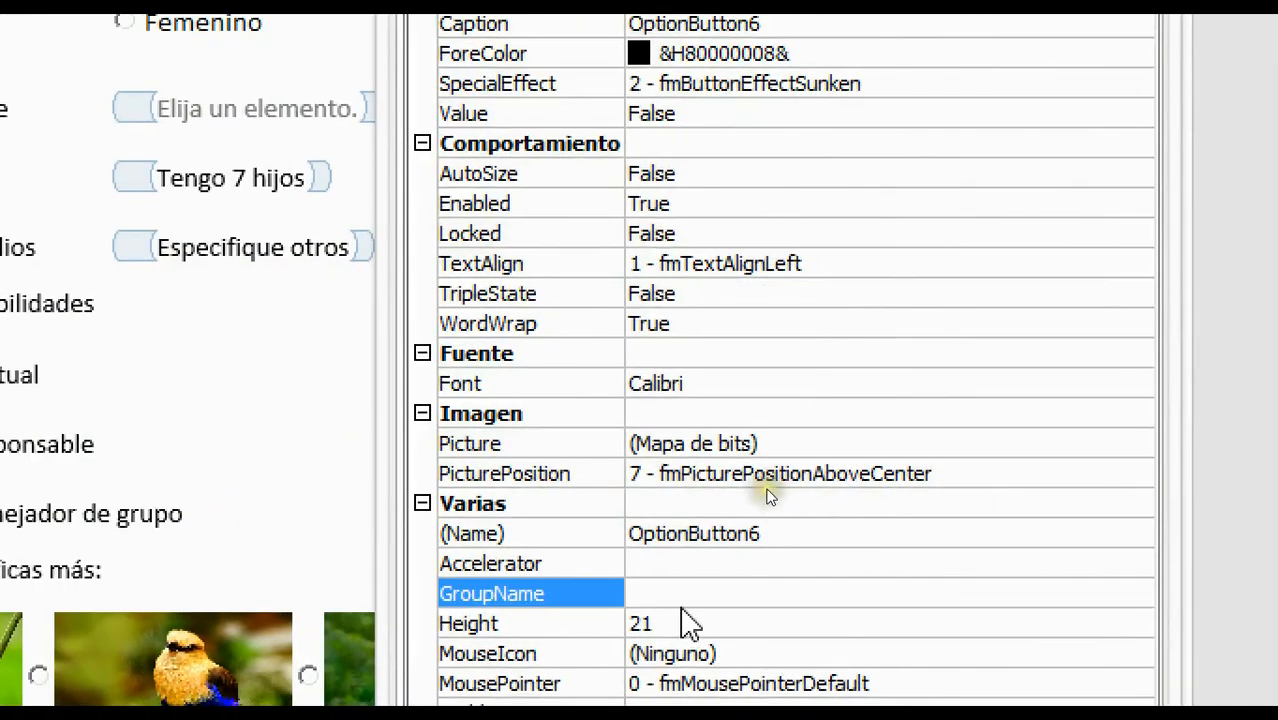
pyautogui.click(684, 623)
pyautogui.press('BackSpace')
pyautogui.press('BackSpace')
pyautogui.write('54')
pyautogui.press('Return')
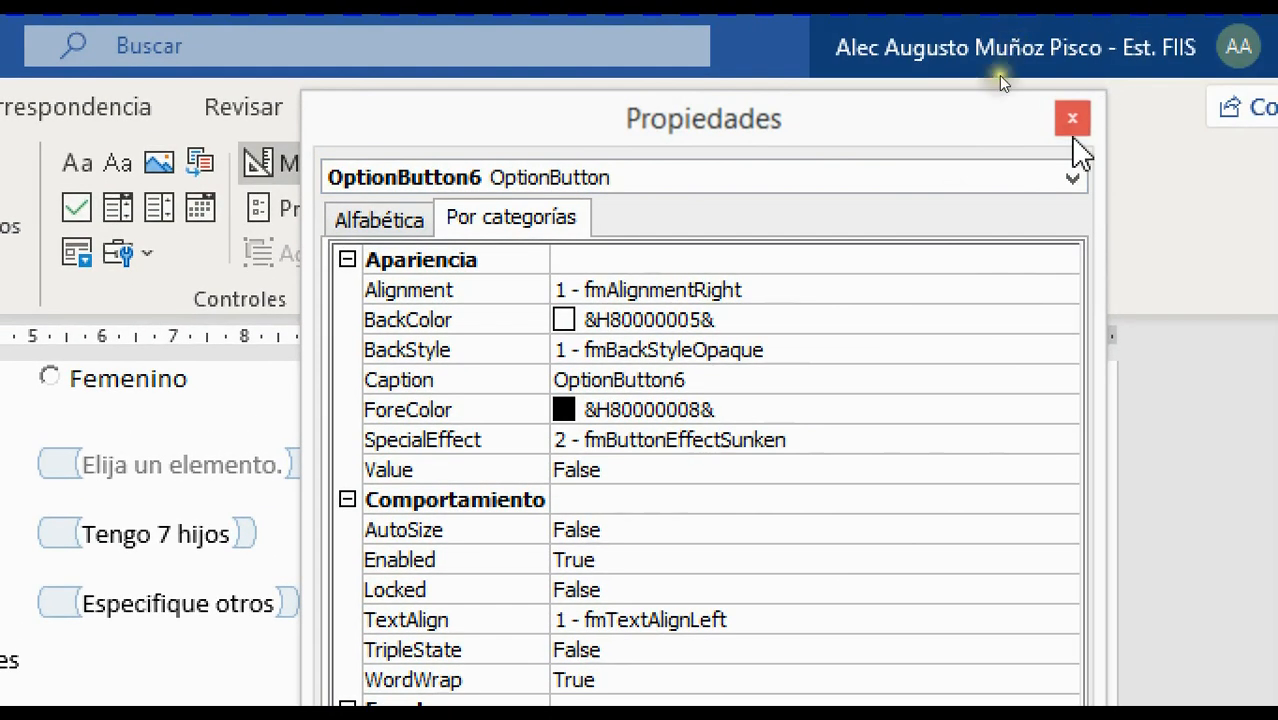
# Close the properties window and check the fourth bird picture control, then deselect it
pyautogui.click(1072, 122)
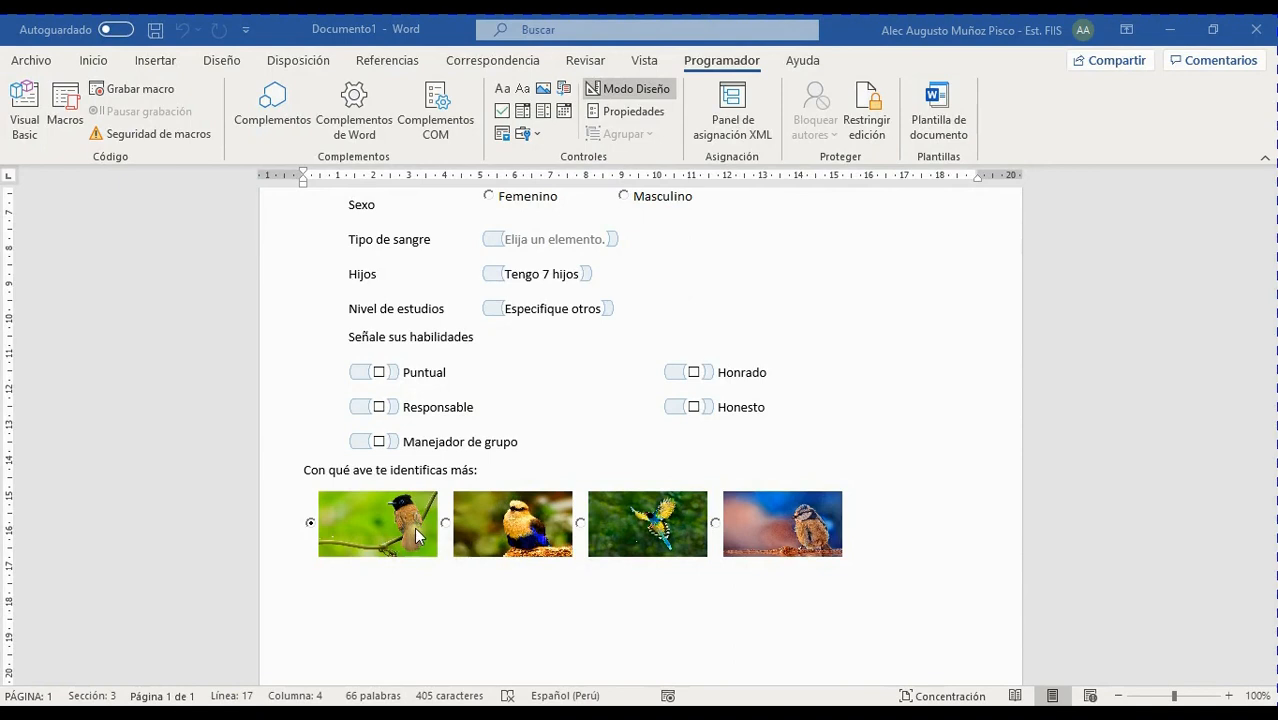
pyautogui.click(503, 581)
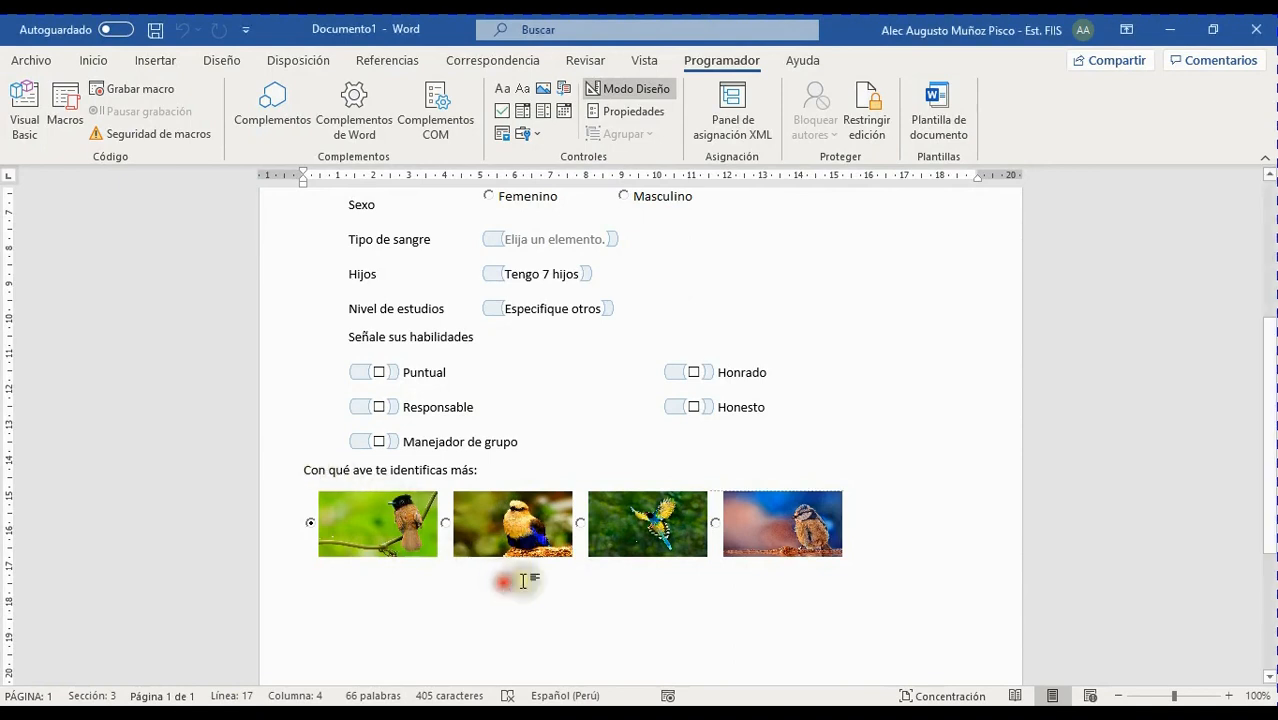
pyautogui.click(787, 521)
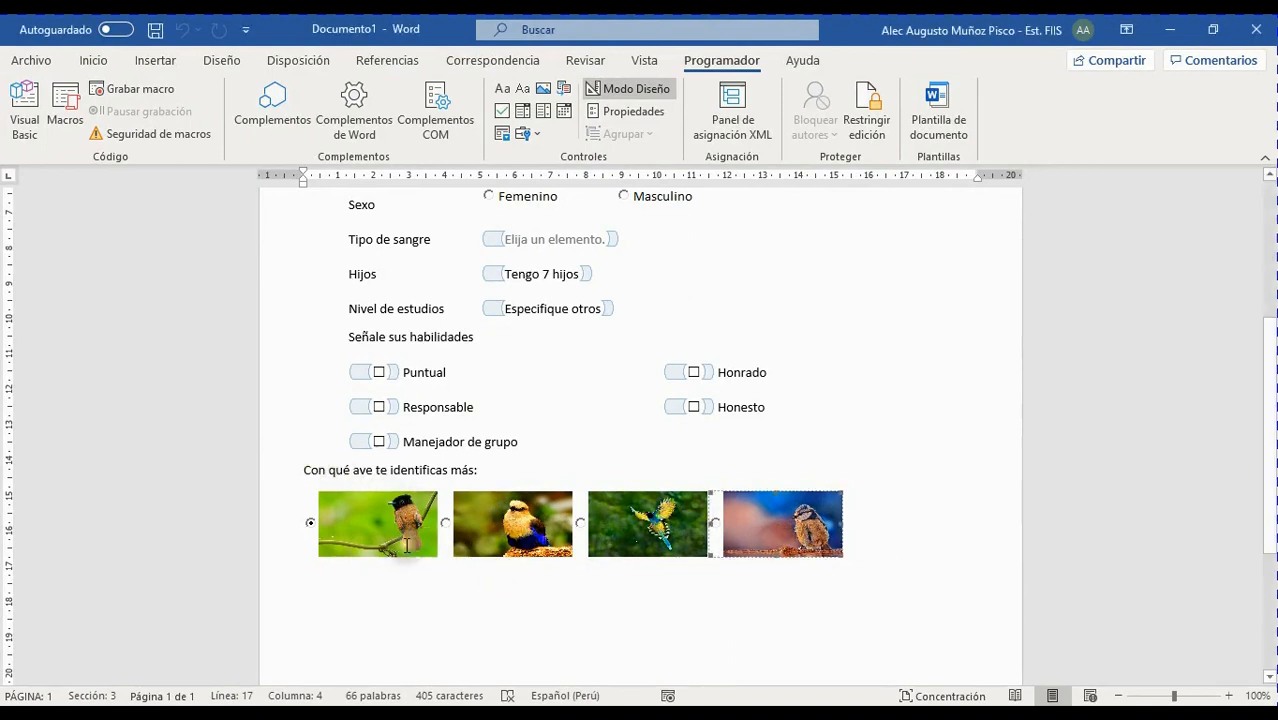
pyautogui.click(472, 528)
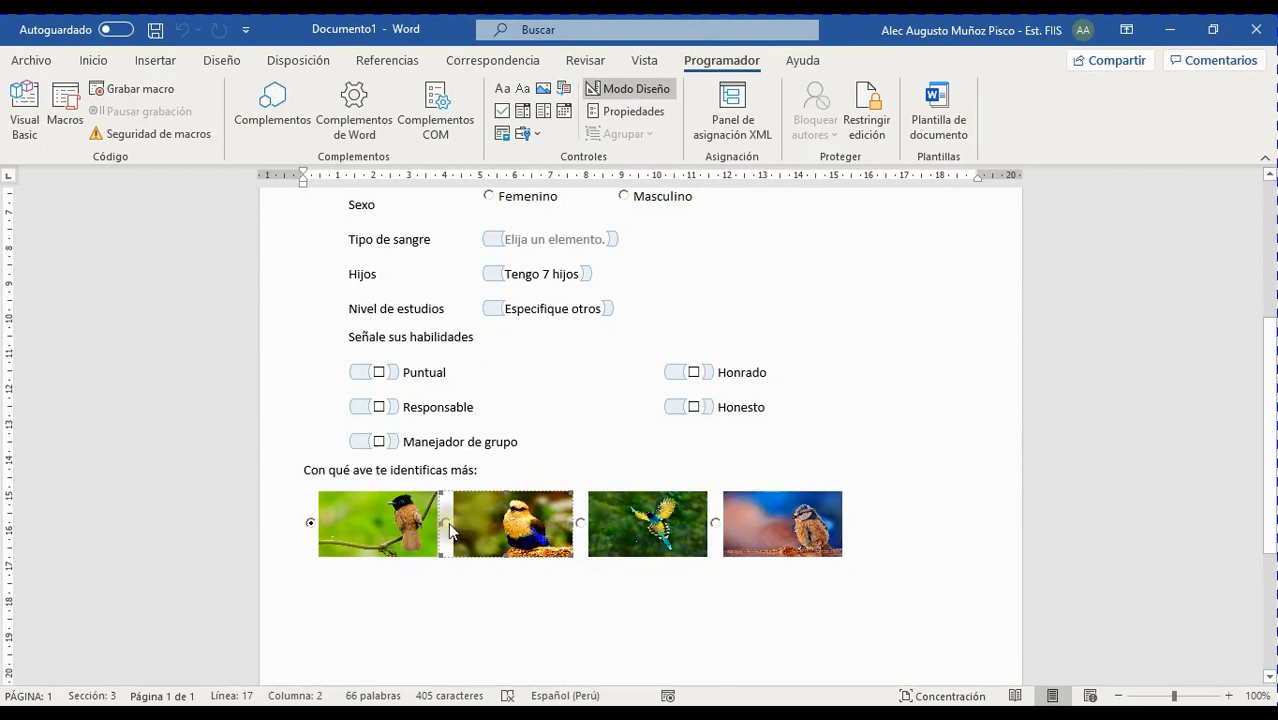
# Exit Modo Diseño and try the birds in order 3, 4, 1, 2, 4, 3, finishing on 2
pyautogui.click(630, 89)
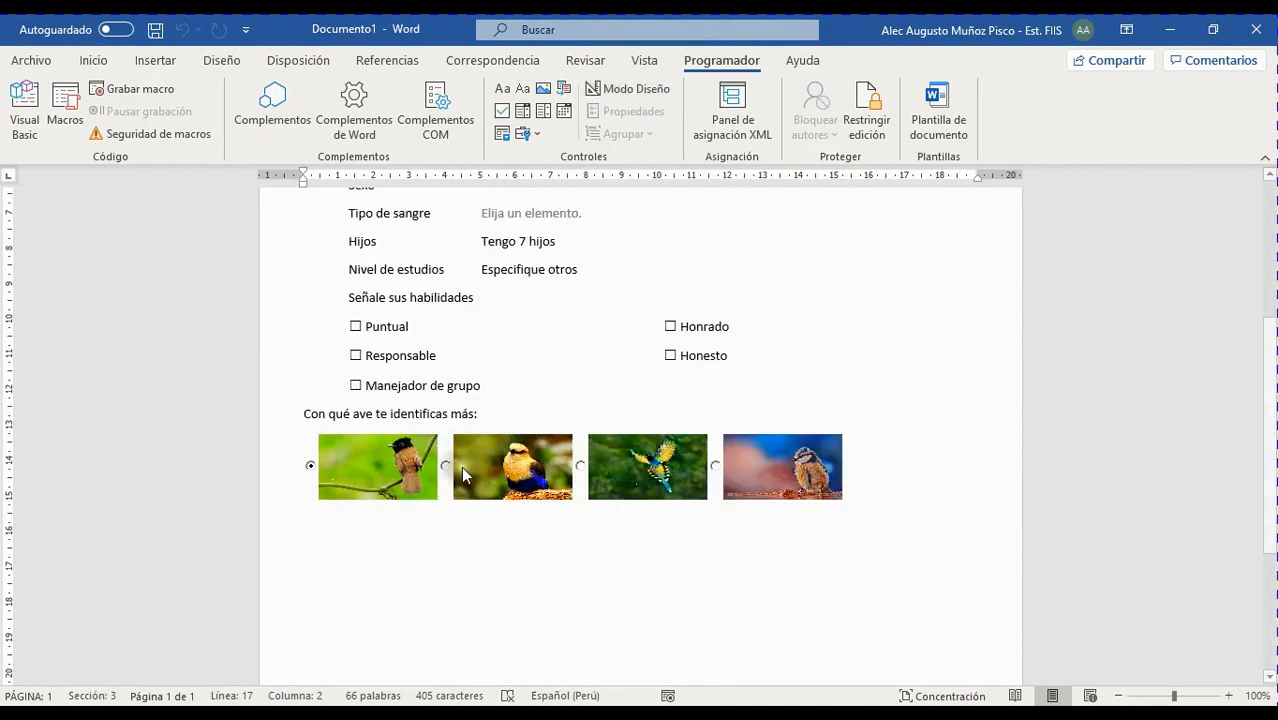
pyautogui.click(680, 472)
pyautogui.click(770, 477)
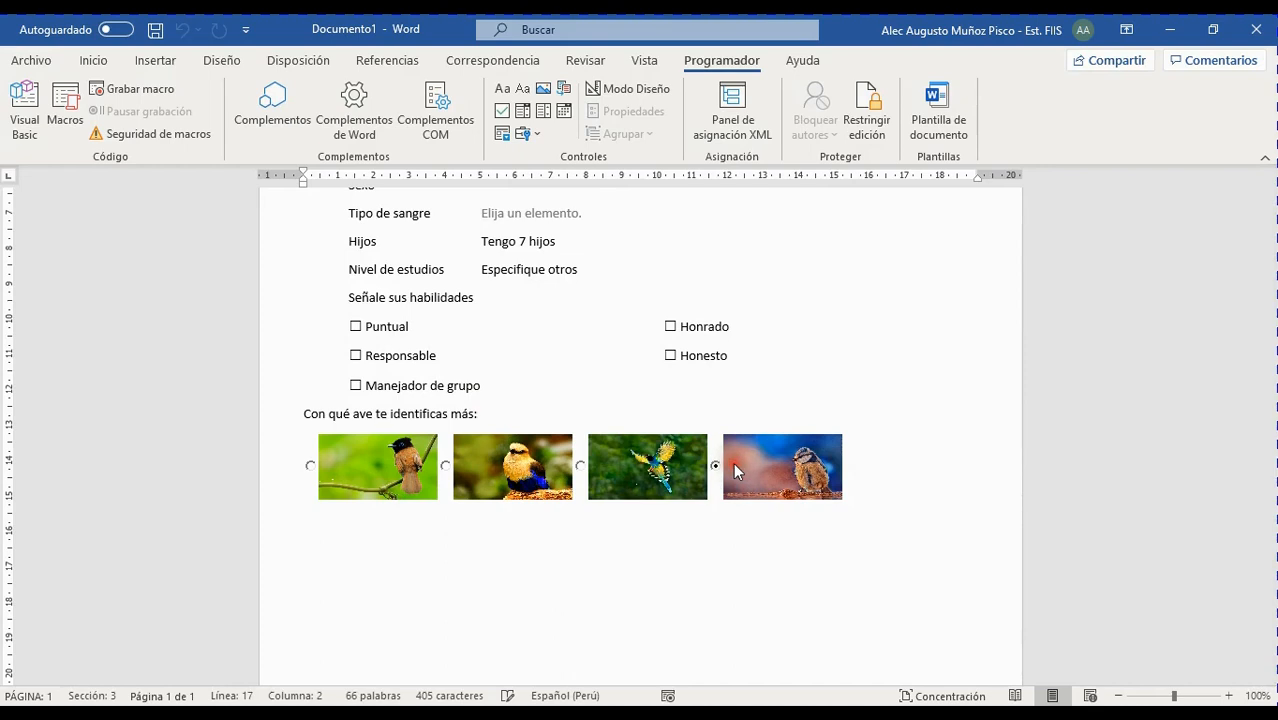
pyautogui.click(360, 464)
pyautogui.click(517, 463)
pyautogui.click(761, 470)
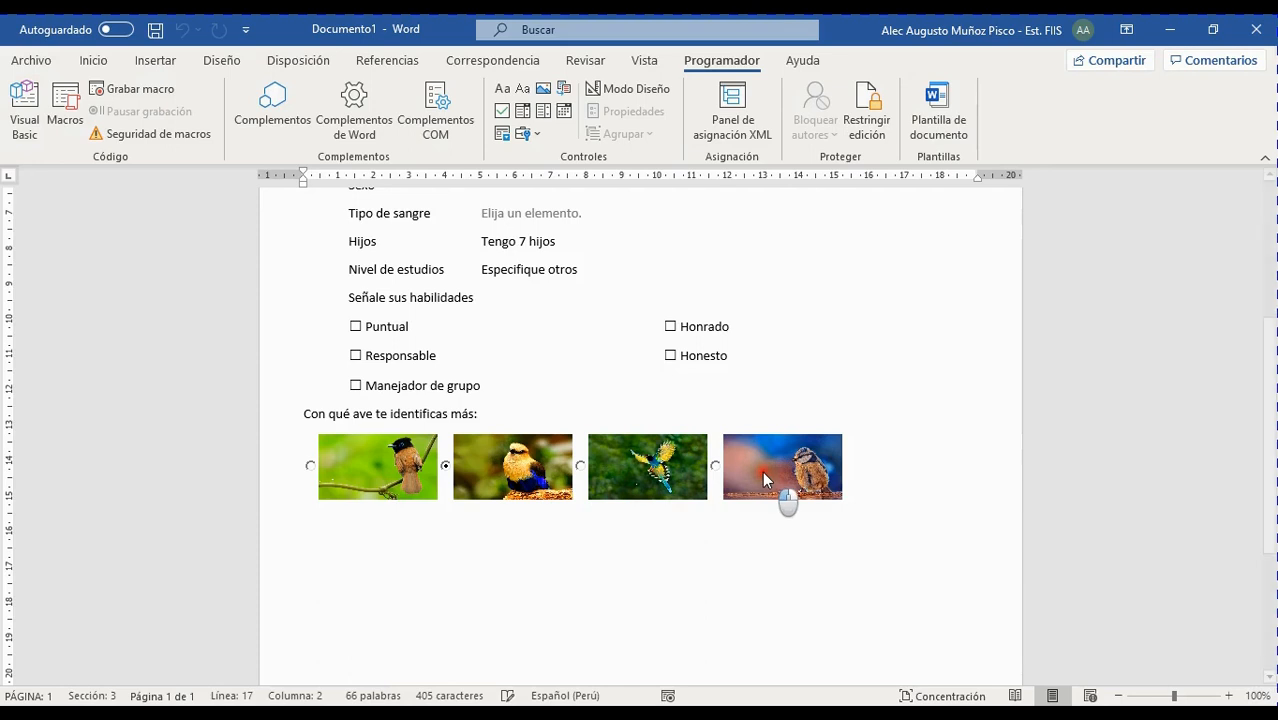
pyautogui.click(628, 474)
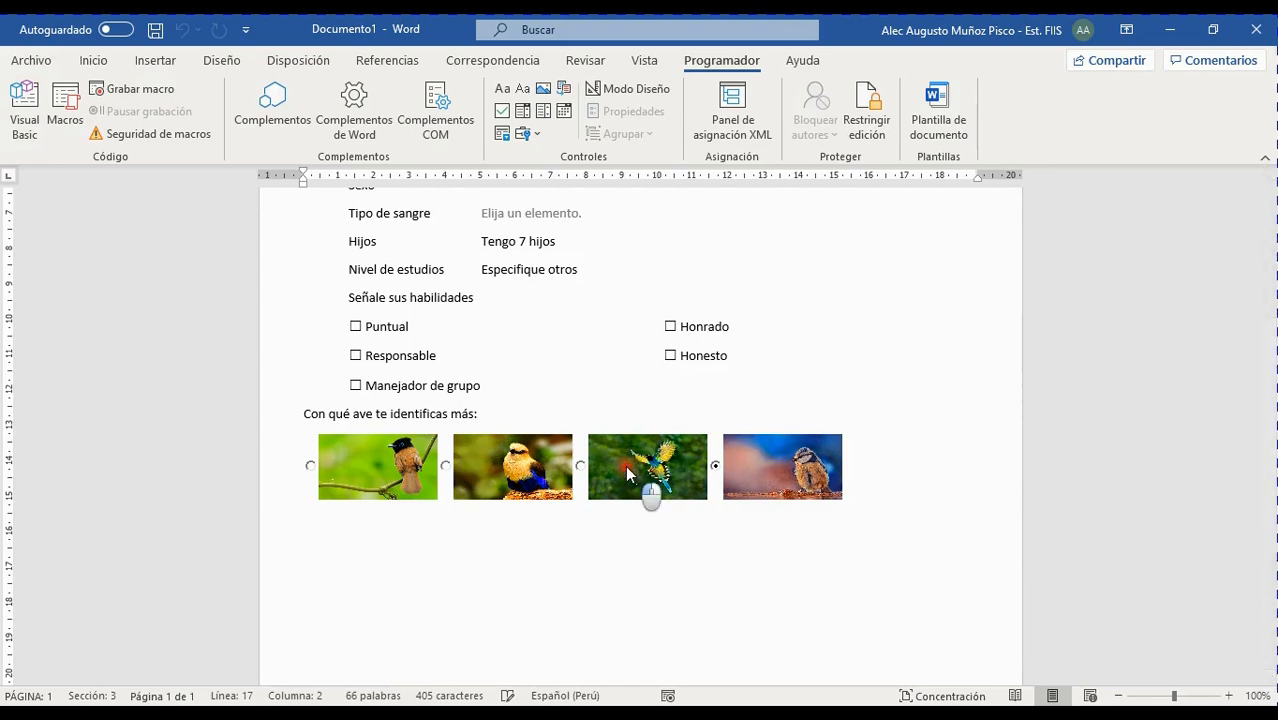
pyautogui.click(497, 461)
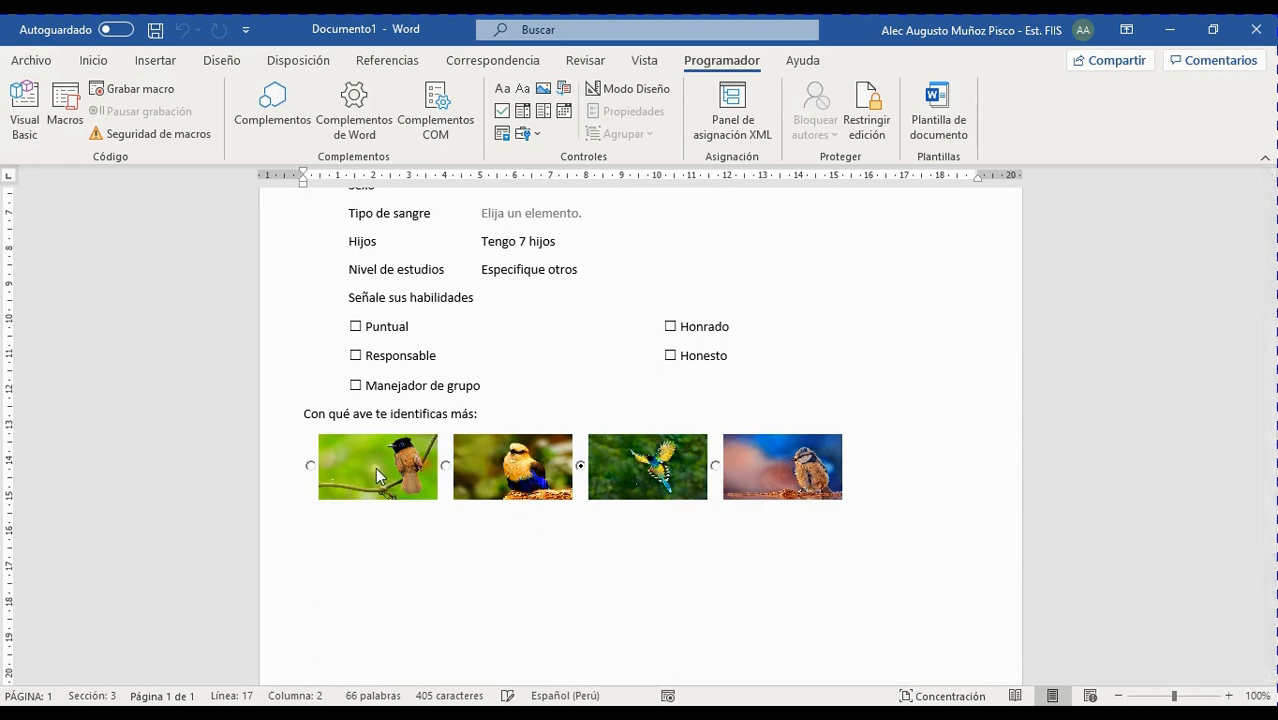
pyautogui.scroll(3, 690, 600)
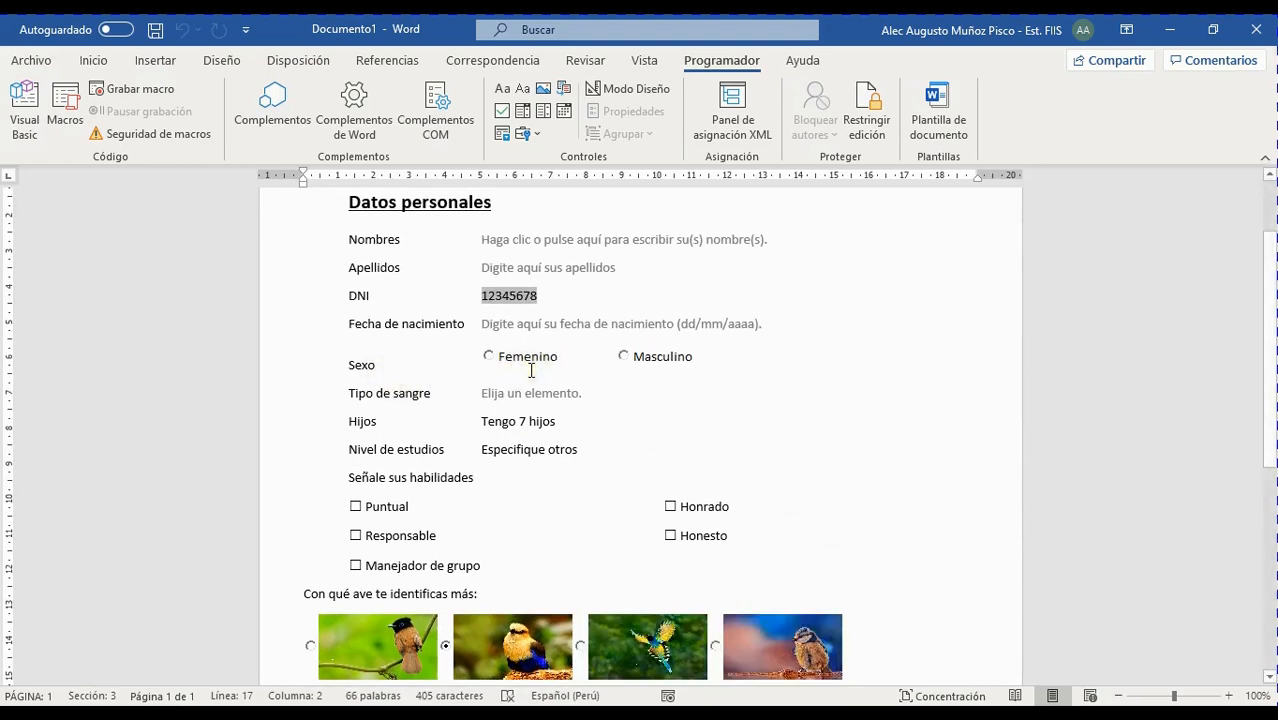
# Mark Femenino under Sexo, which clears the previously chosen bird option
pyautogui.moveTo(322, 336)
pyautogui.mouseDown()
pyautogui.moveTo(570, 399)
pyautogui.moveTo(748, 387)
pyautogui.mouseUp()
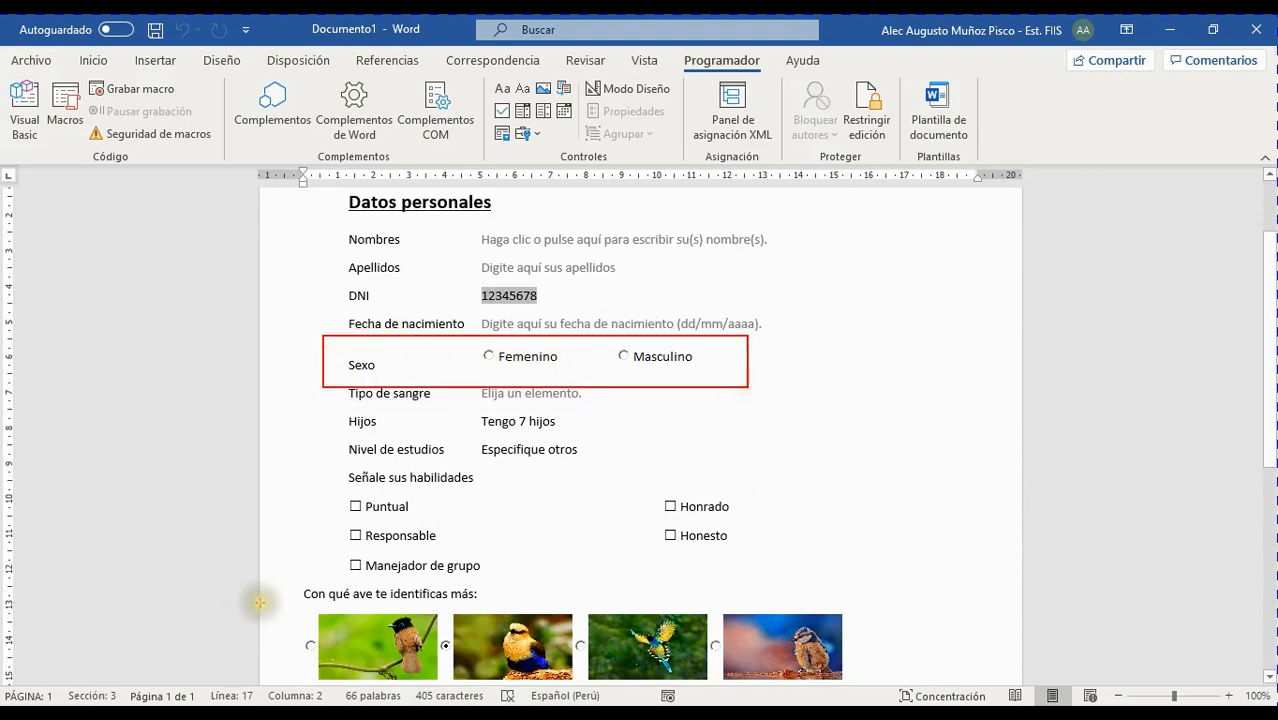
pyautogui.moveTo(271, 600)
pyautogui.mouseDown()
pyautogui.moveTo(485, 700)
pyautogui.moveTo(860, 687)
pyautogui.mouseUp()
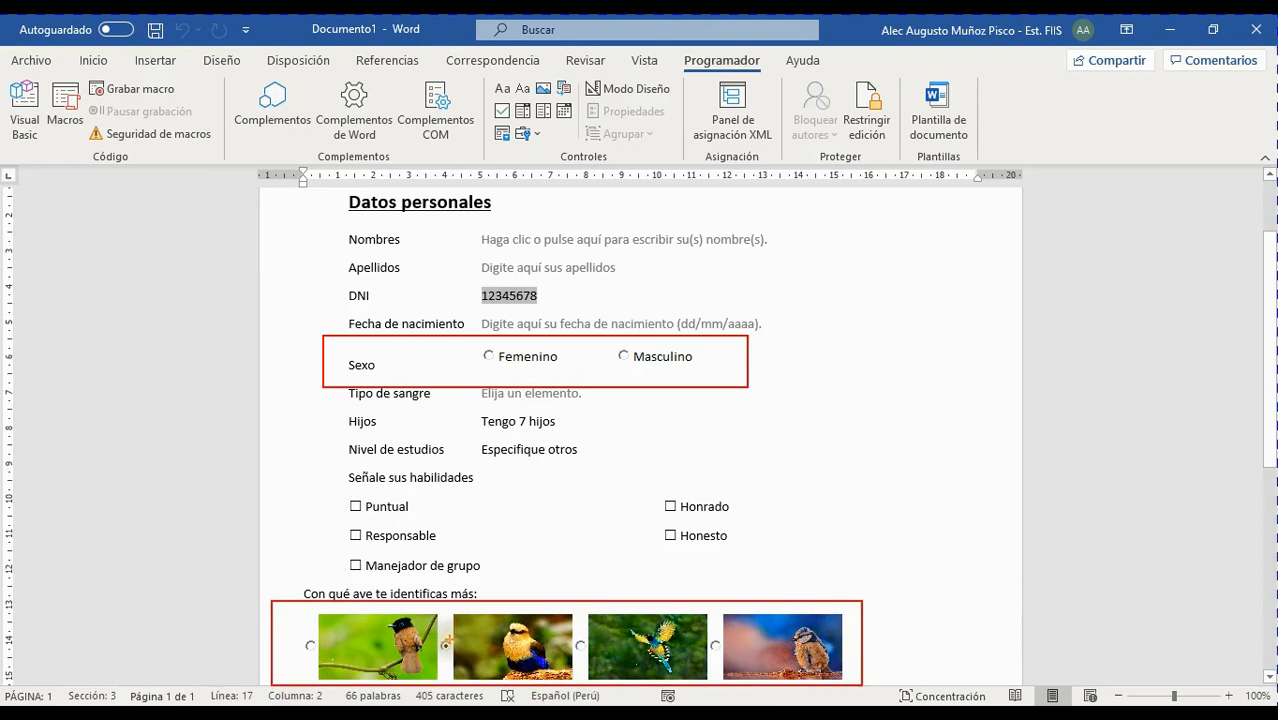
pyautogui.moveTo(448, 640)
pyautogui.mouseDown()
pyautogui.moveTo(522, 563)
pyautogui.moveTo(559, 485)
pyautogui.moveTo(352, 483)
pyautogui.mouseUp()
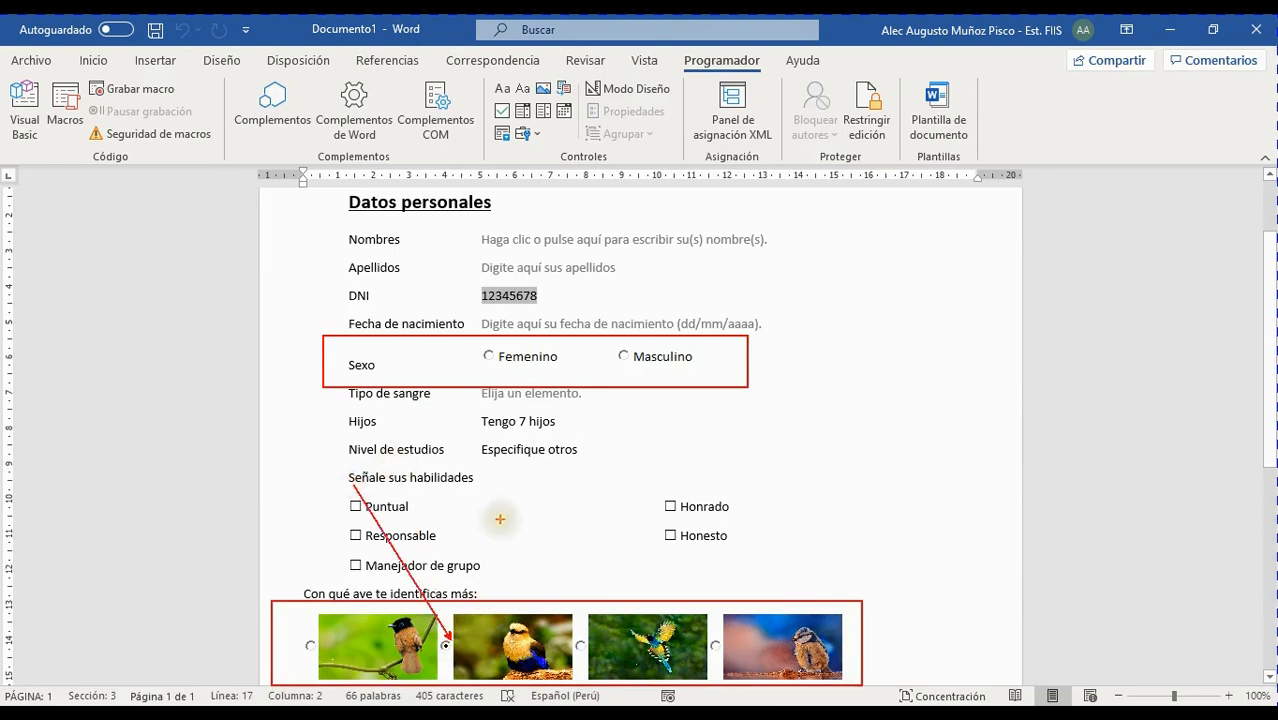
pyautogui.press('Escape')
pyautogui.click(489, 358)
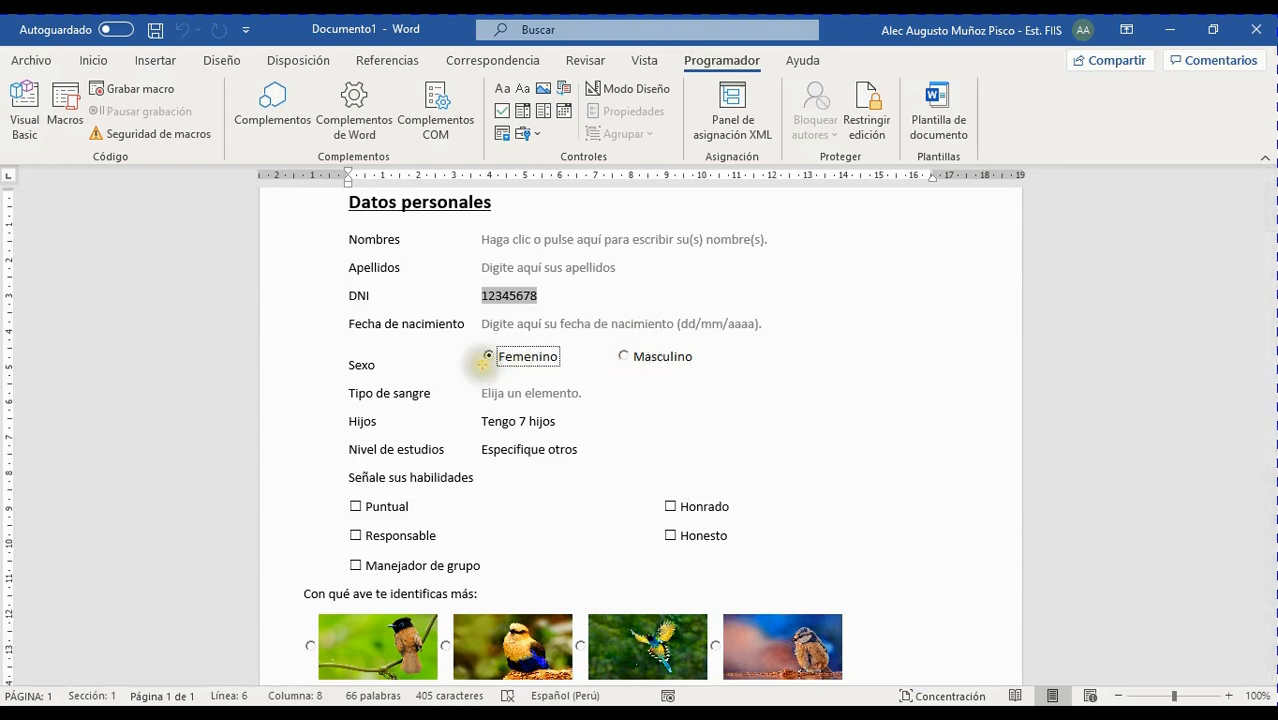
# Select the Femenino option and turn Modo Diseño back on
pyautogui.moveTo(469, 343)
pyautogui.mouseDown()
pyautogui.moveTo(478, 357)
pyautogui.moveTo(715, 378)
pyautogui.mouseUp()
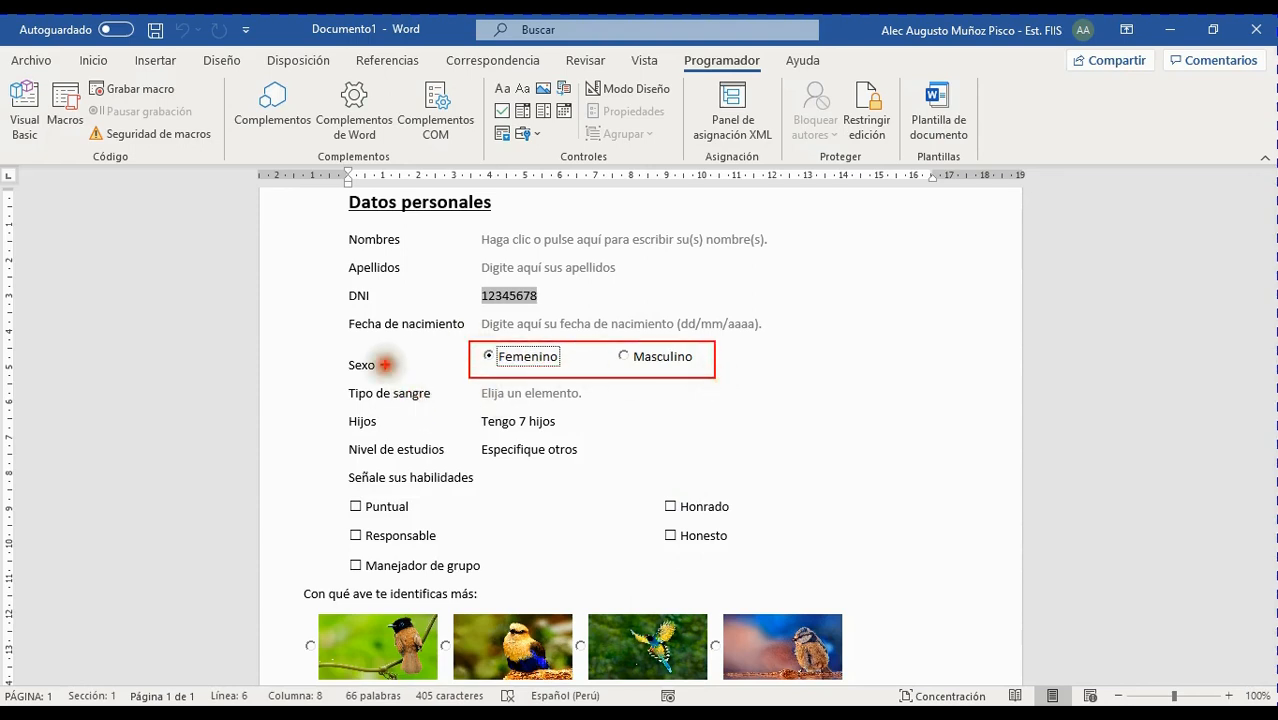
pyautogui.moveTo(384, 365); pyautogui.dragTo(476, 357)
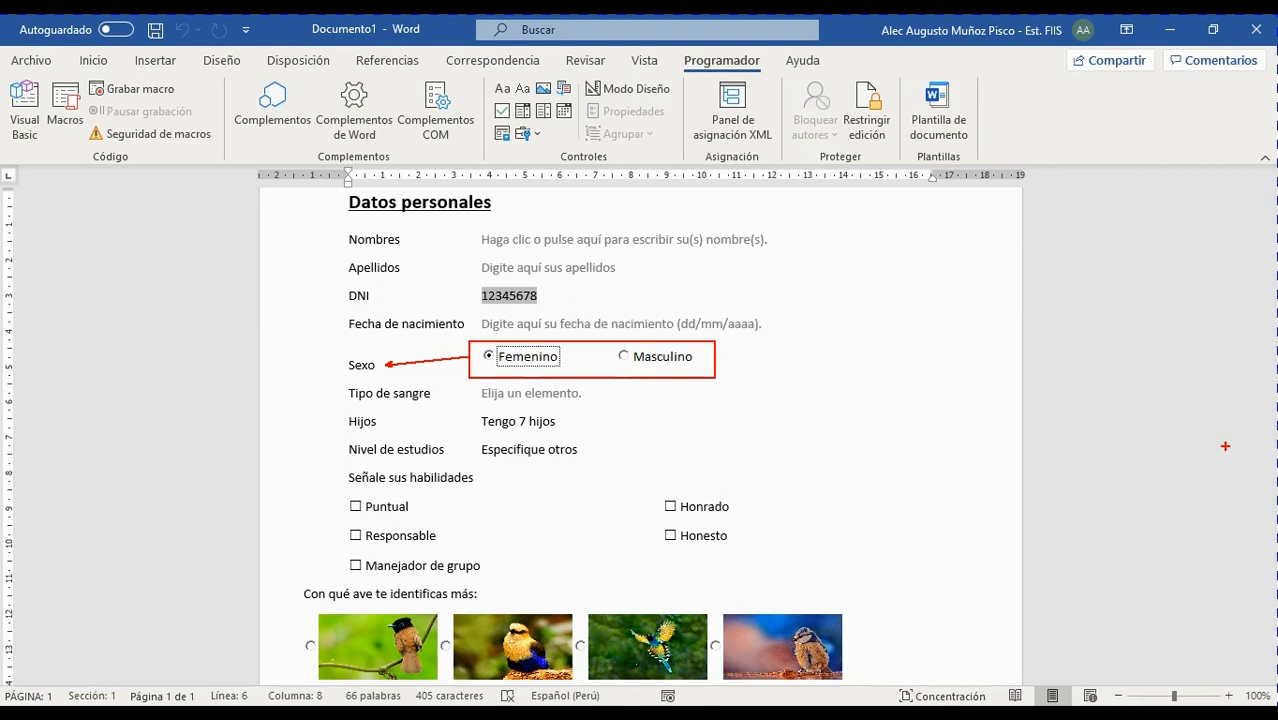
pyautogui.click(1224, 448)
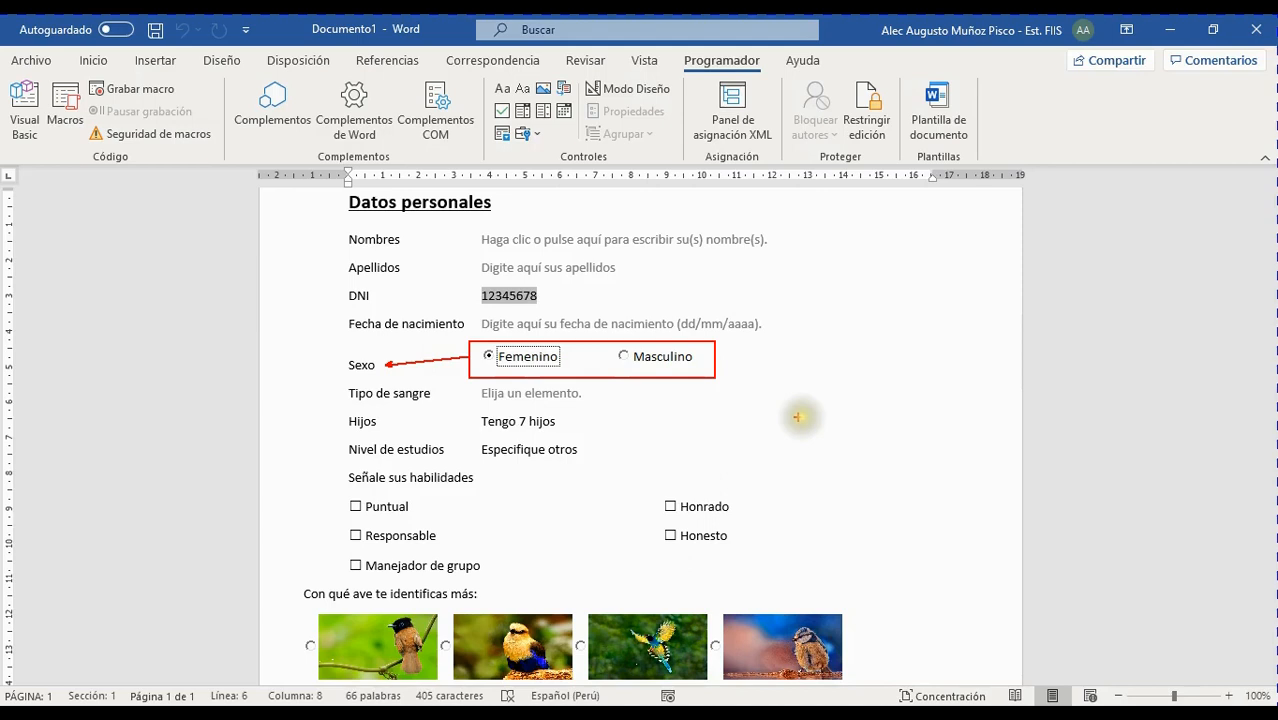
pyautogui.press('Escape')
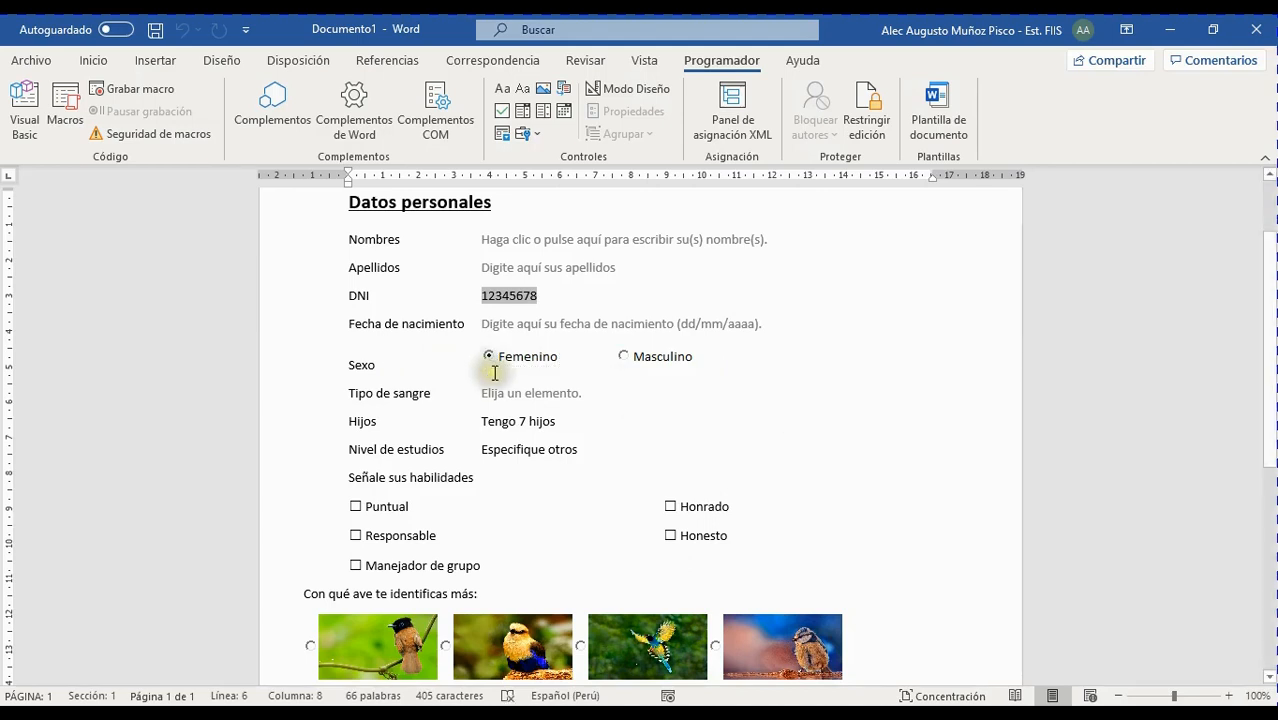
pyautogui.click(553, 357)
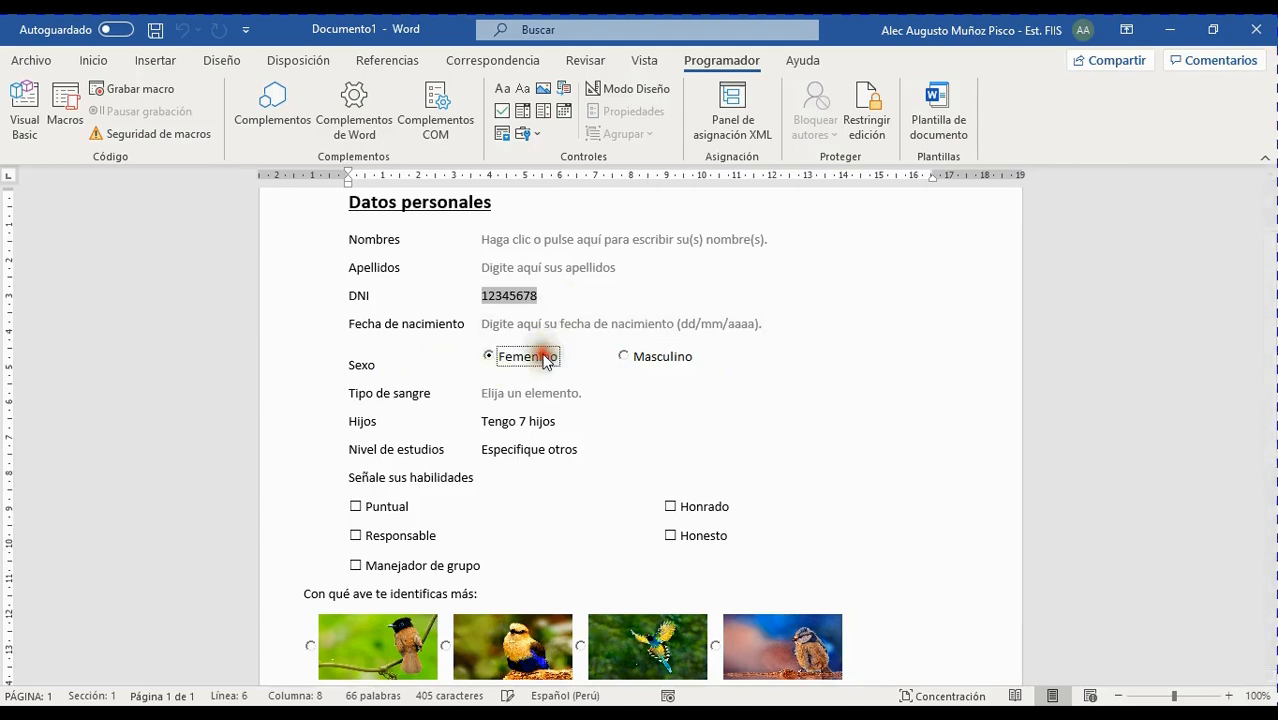
pyautogui.click(648, 89)
# Set the GroupName of OptionButton1 (Femenino) to Sexo
pyautogui.click(630, 111)
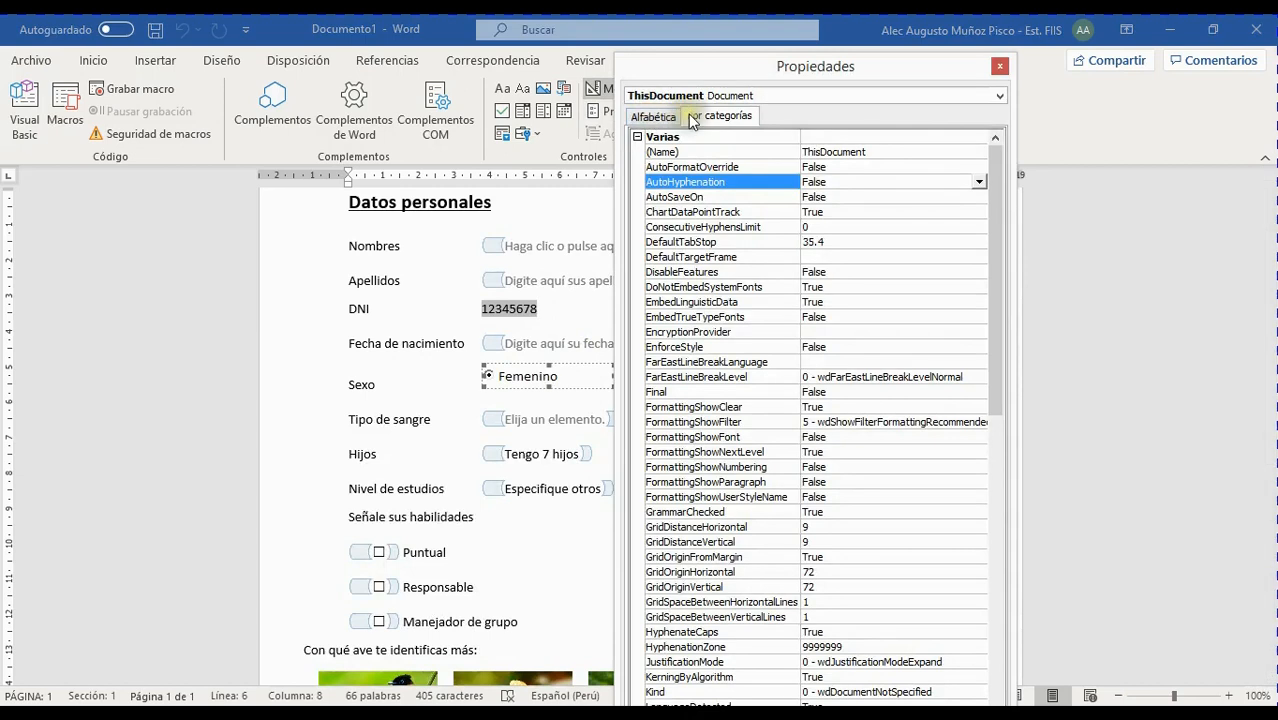
pyautogui.click(748, 94)
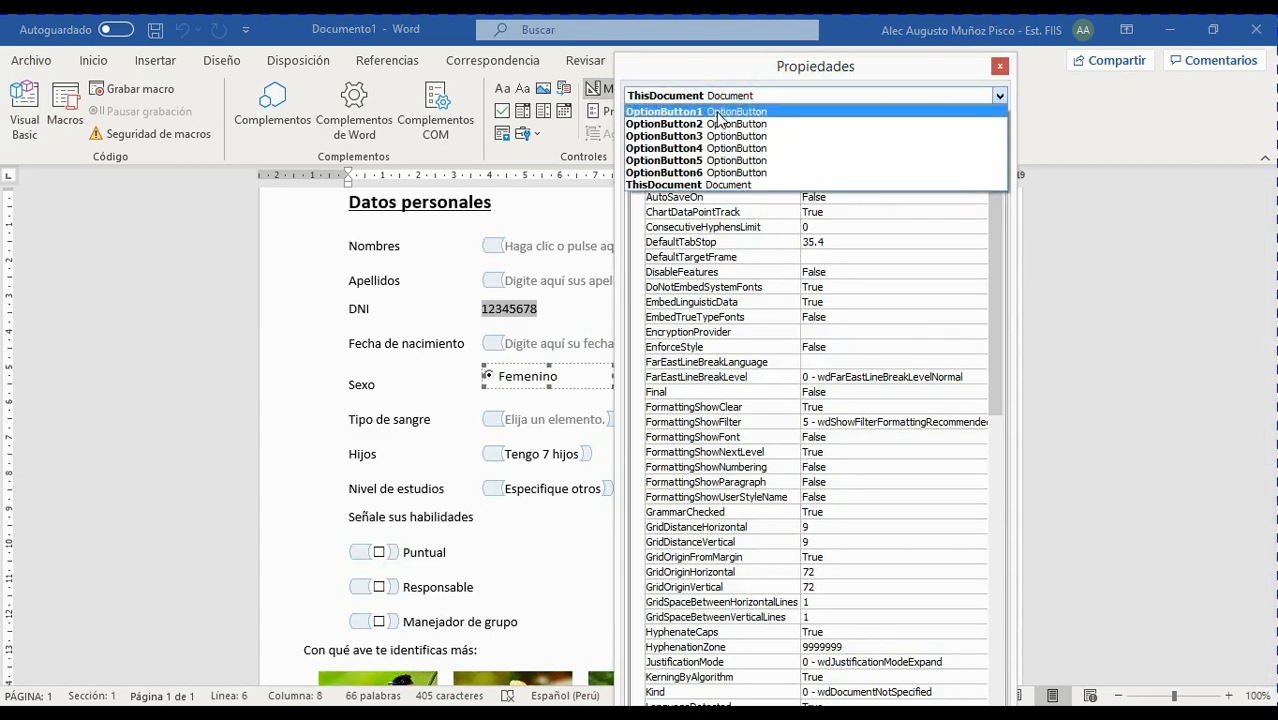
pyautogui.click(719, 112)
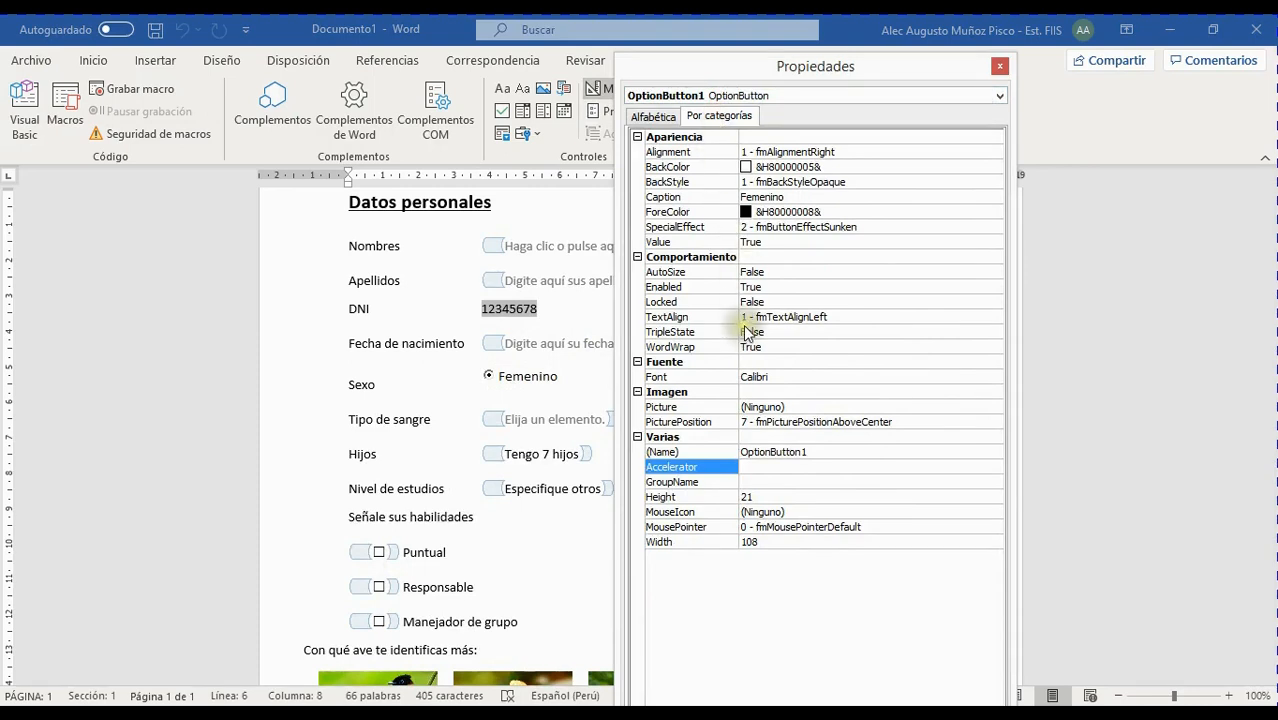
pyautogui.click(748, 482)
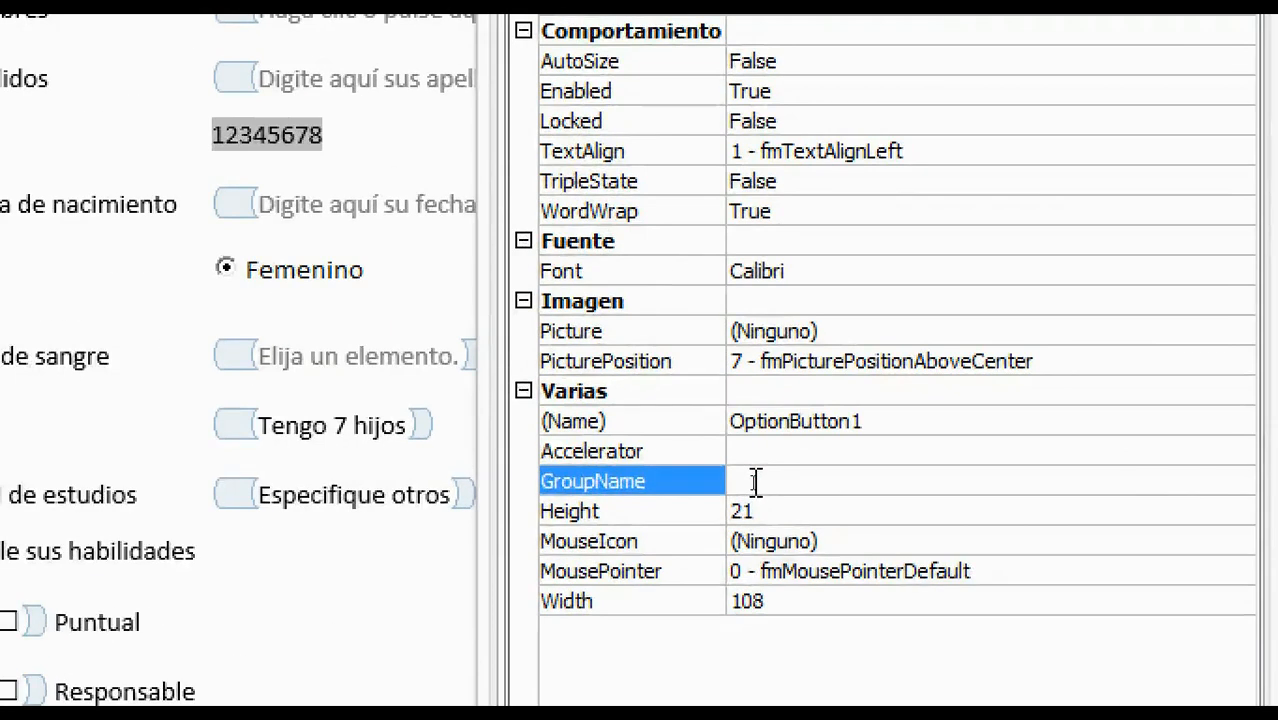
pyautogui.click(753, 482)
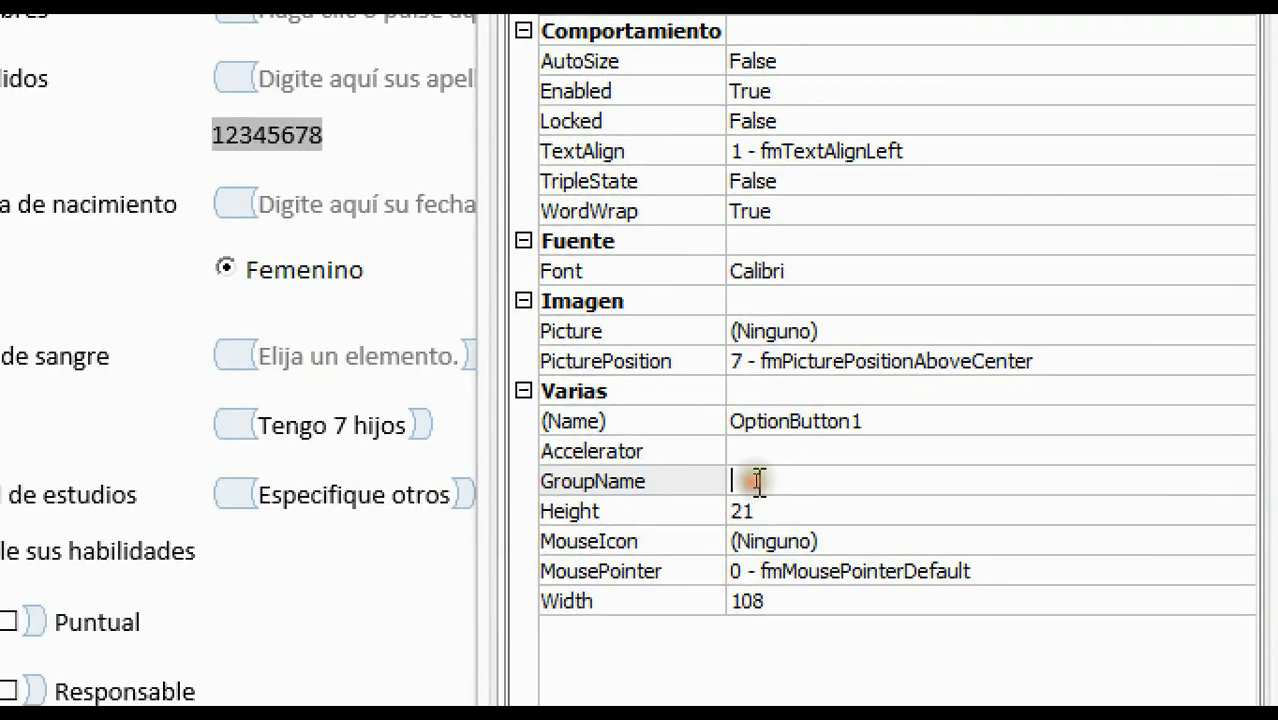
pyautogui.write('Sexo')
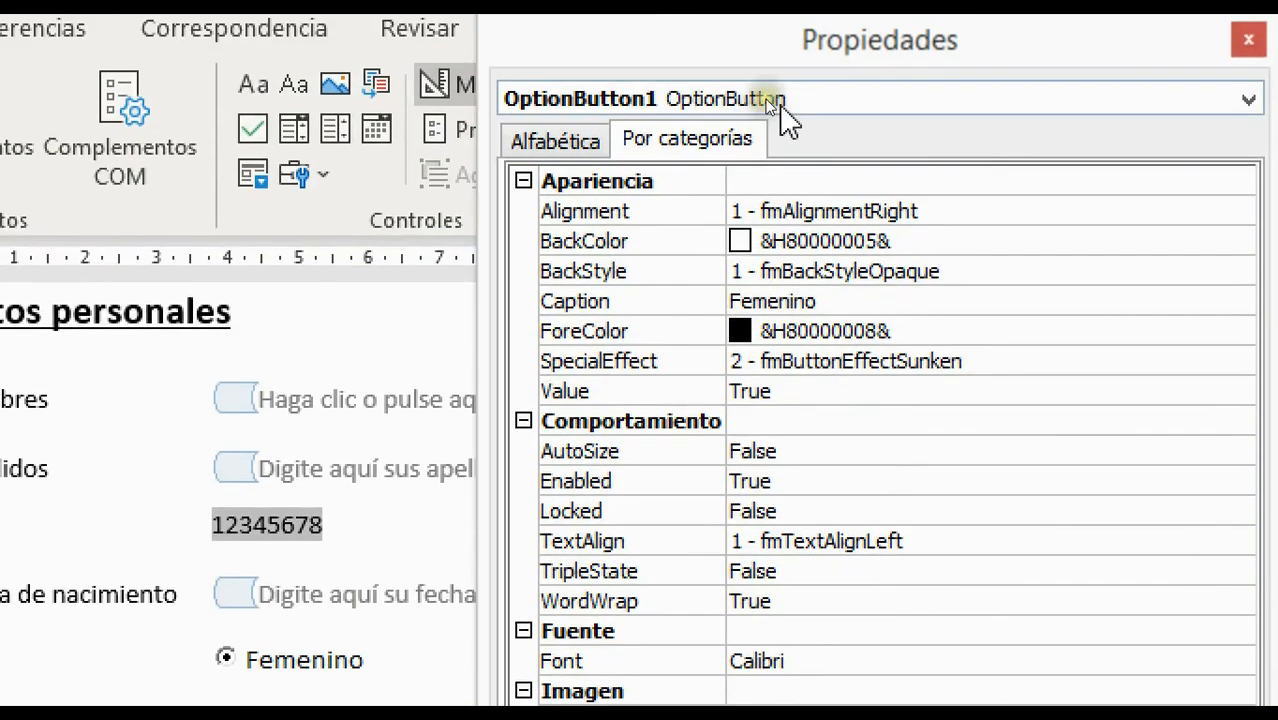
# Set OptionButton2 (Masculino) GroupName to Sexo as well and close Properties
pyautogui.click(788, 80)
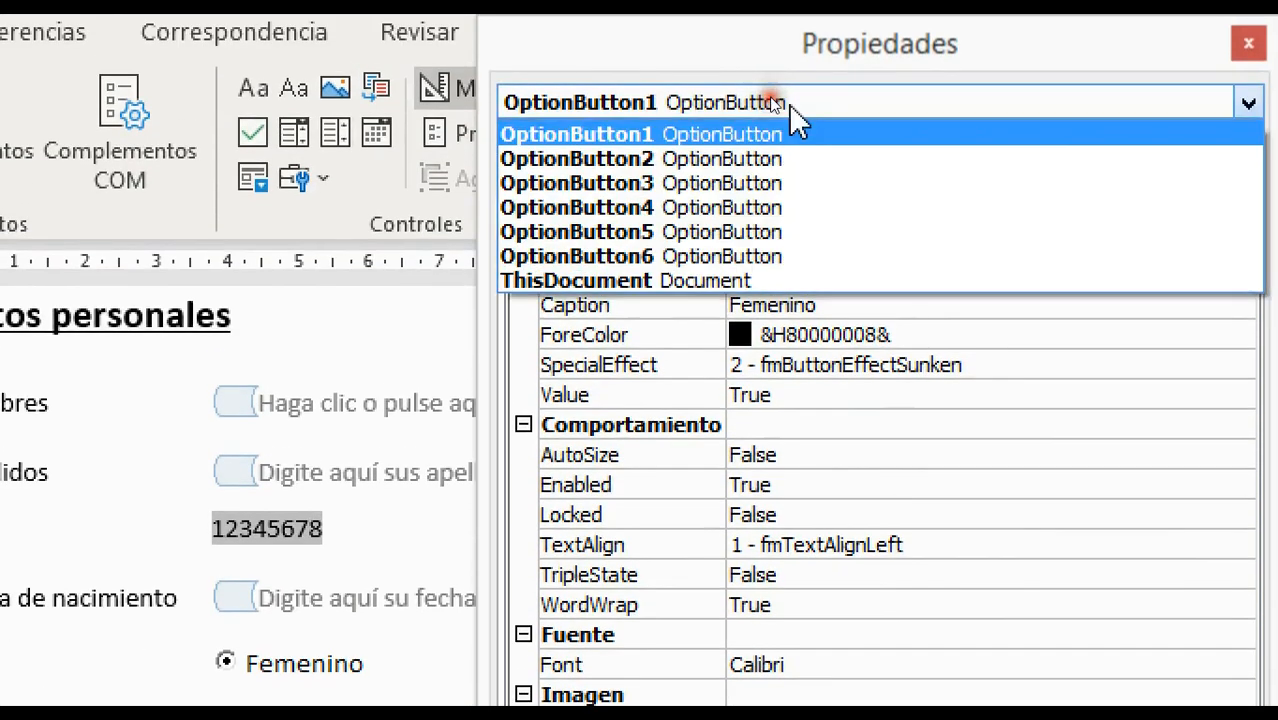
pyautogui.click(722, 160)
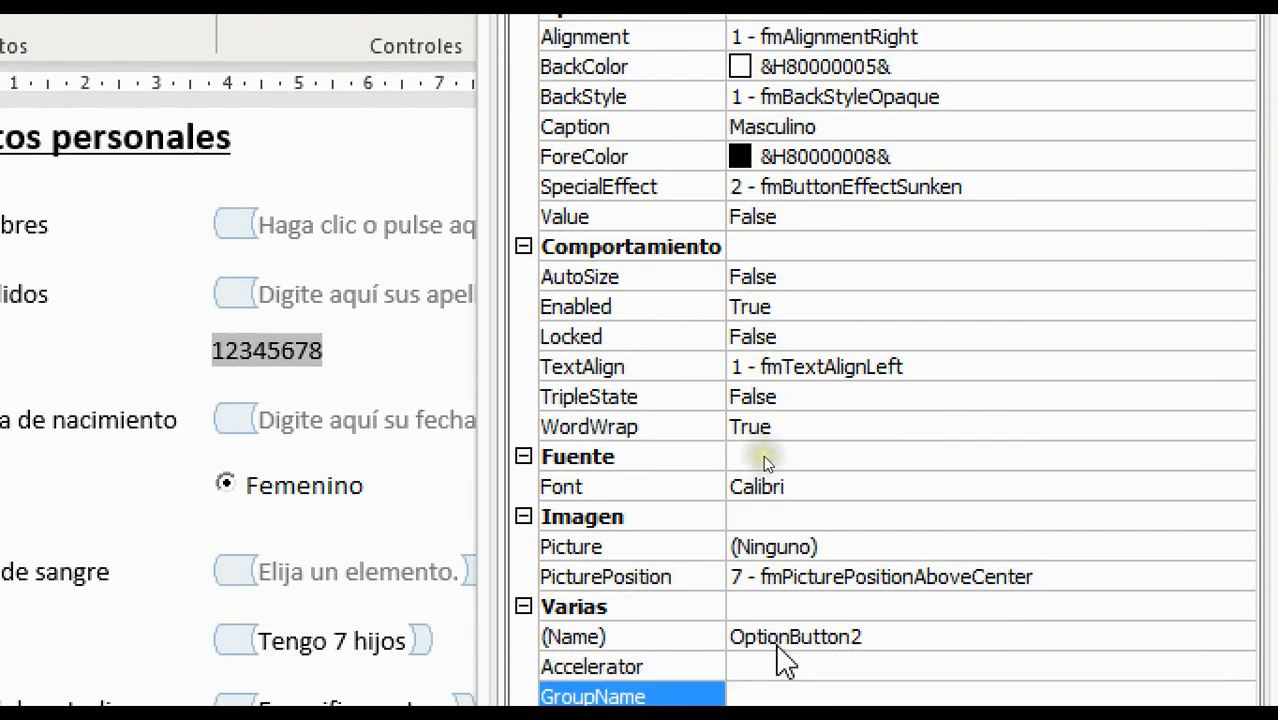
pyautogui.click(765, 696)
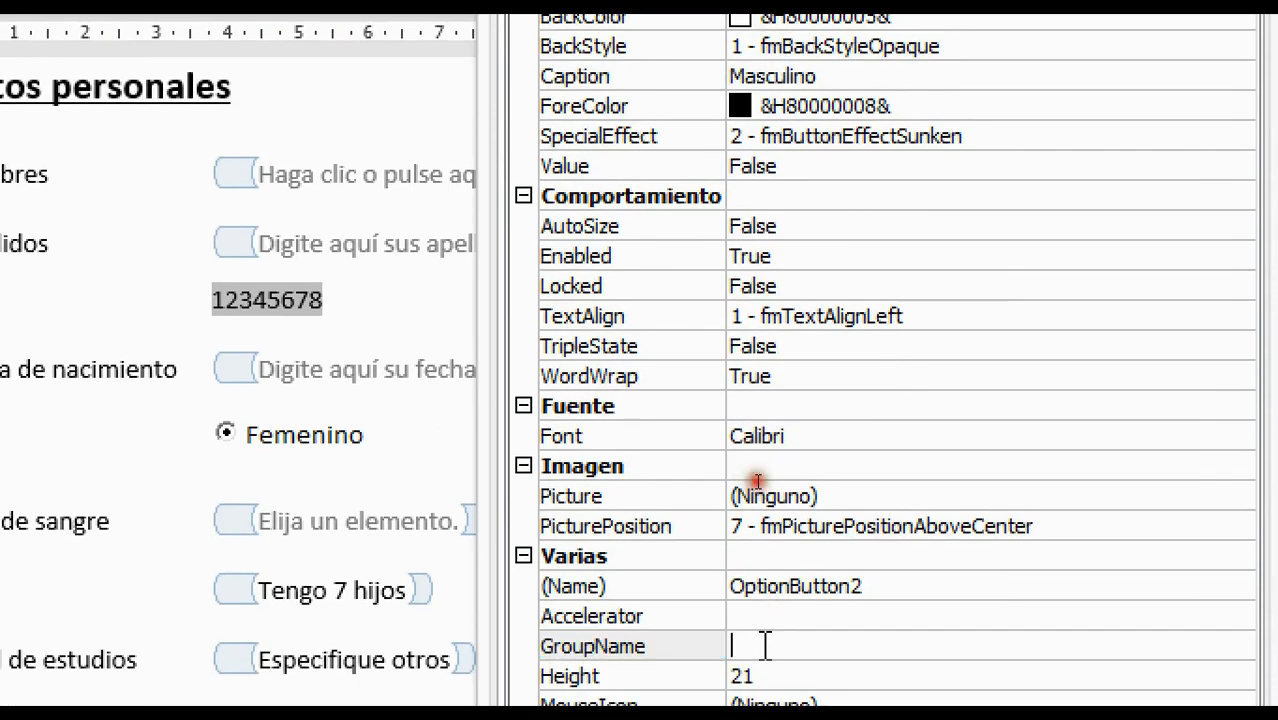
pyautogui.write('Sexo')
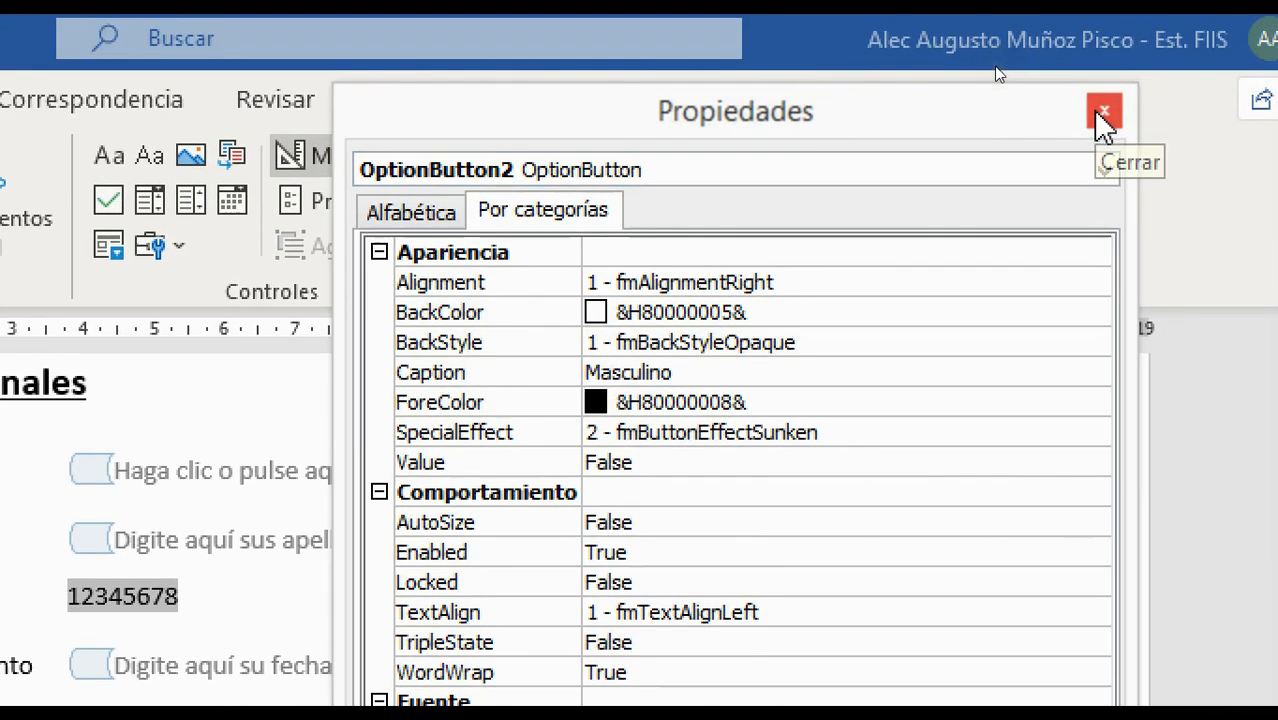
pyautogui.click(1104, 113)
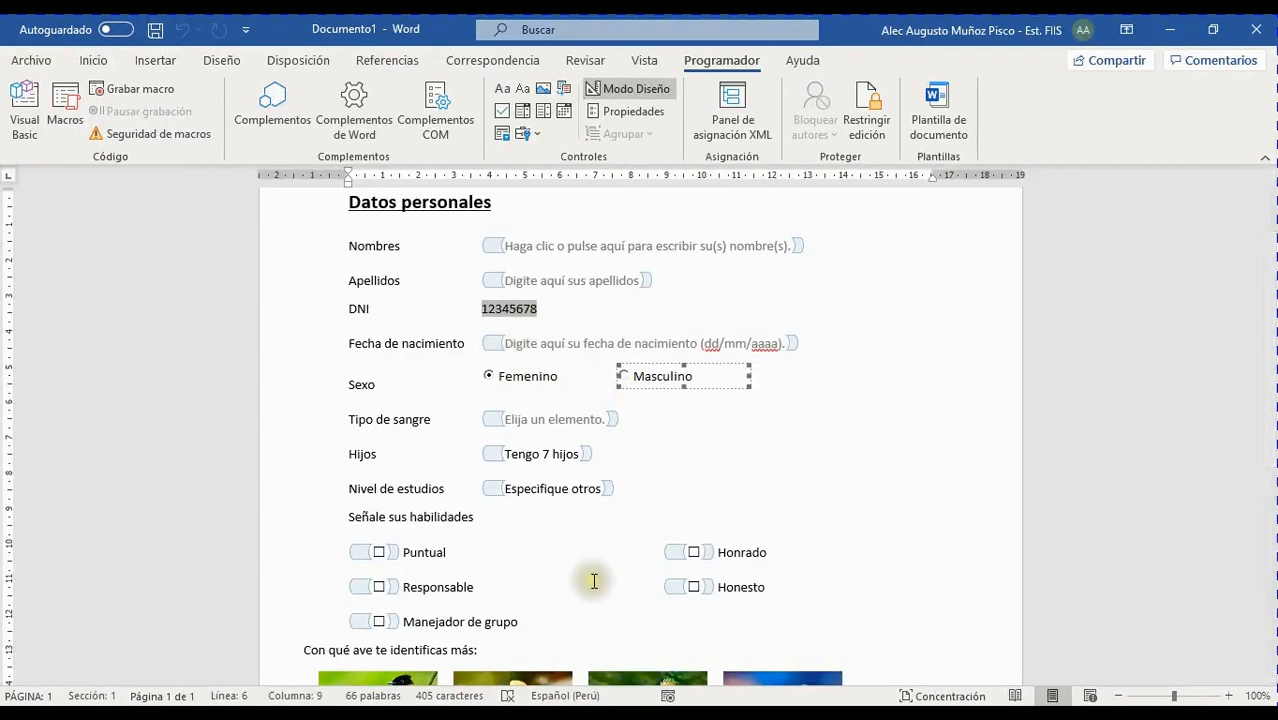
# Exit design mode, toggle between Masculino and Femenino, and pick the first bird
pyautogui.click(625, 379)
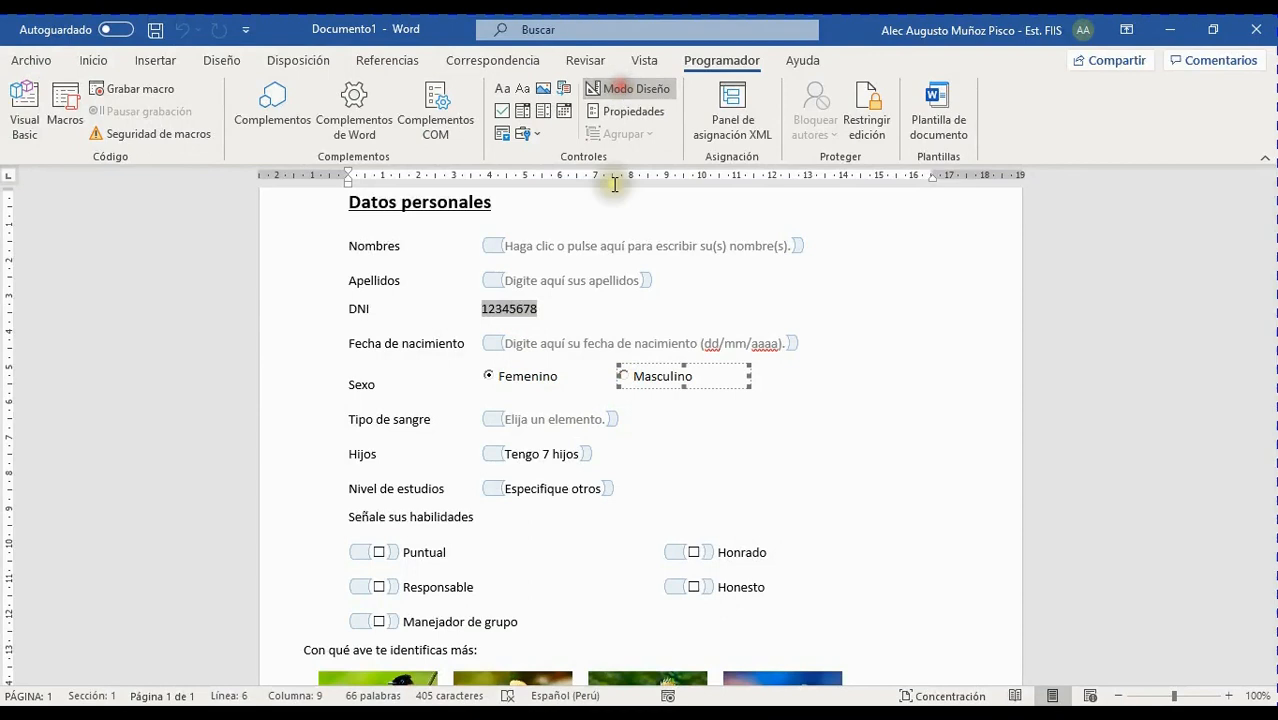
pyautogui.click(627, 90)
pyautogui.click(624, 357)
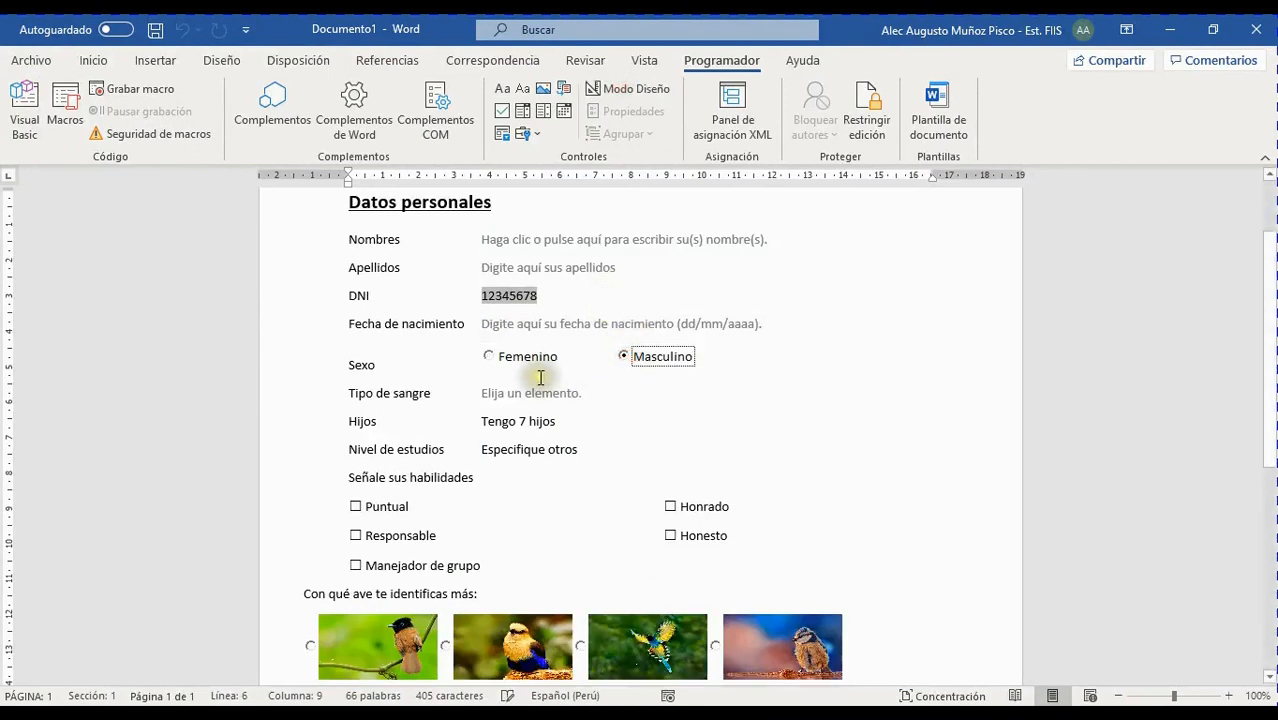
pyautogui.click(505, 357)
pyautogui.click(630, 358)
pyautogui.click(498, 357)
pyautogui.click(627, 357)
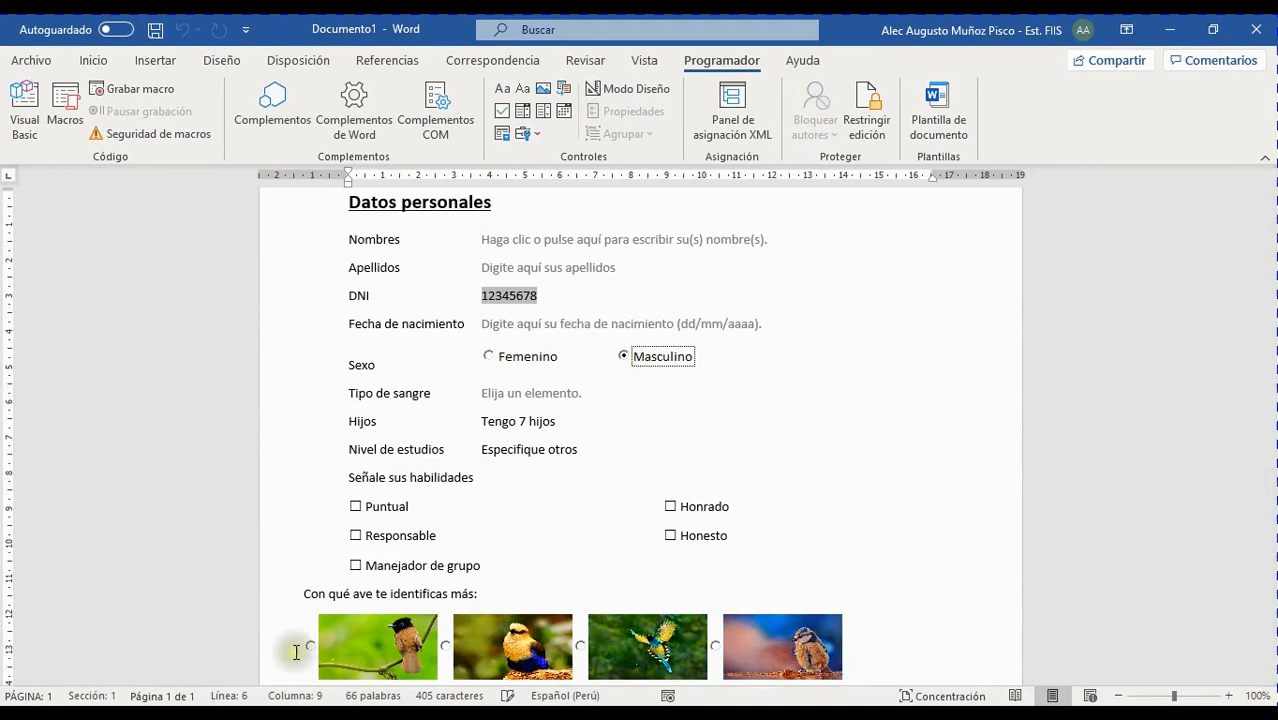
pyautogui.click(310, 645)
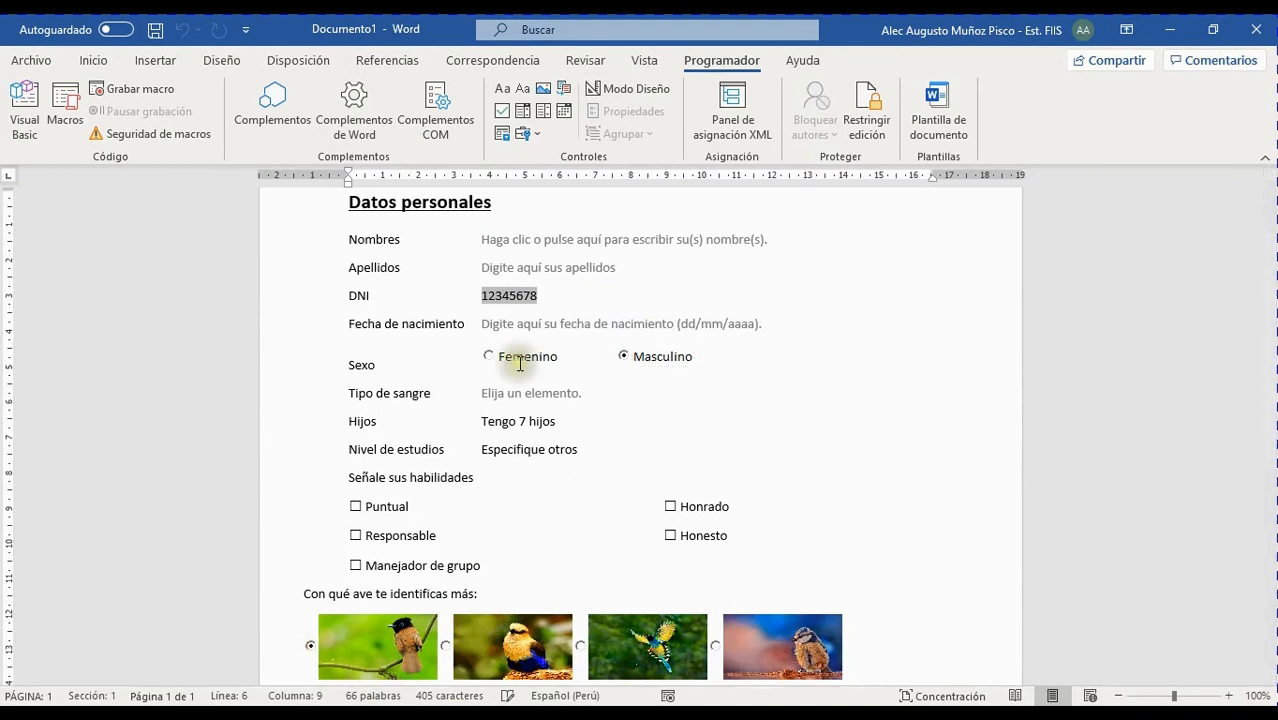
pyautogui.click(638, 366)
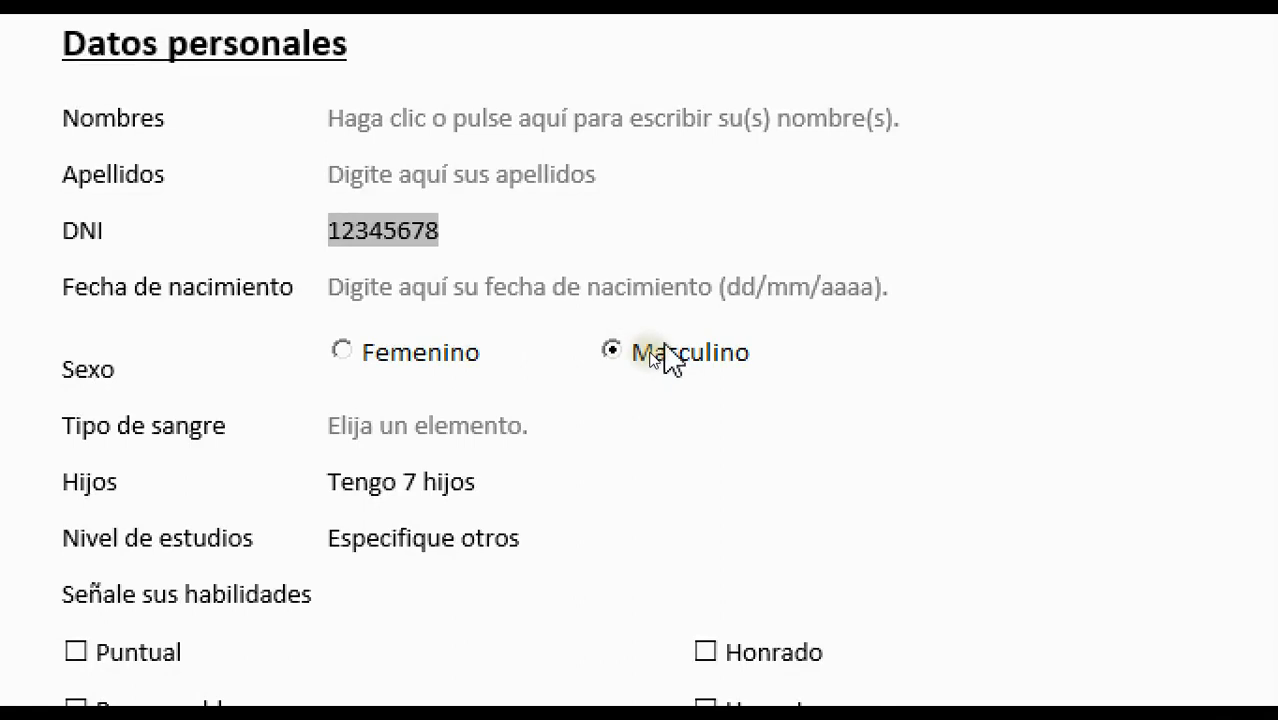
# Mark Masculino and step through the second, third and fourth birds, ending on the fourth
pyautogui.click(610, 348)
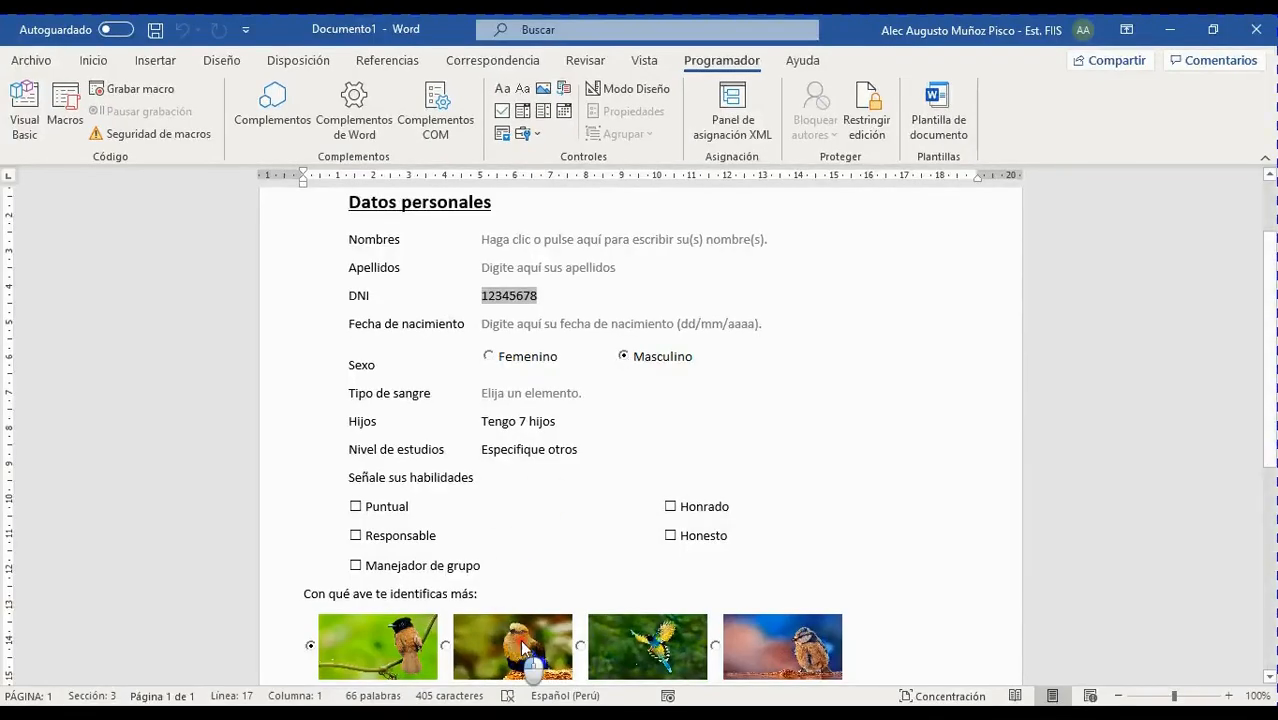
pyautogui.click(522, 648)
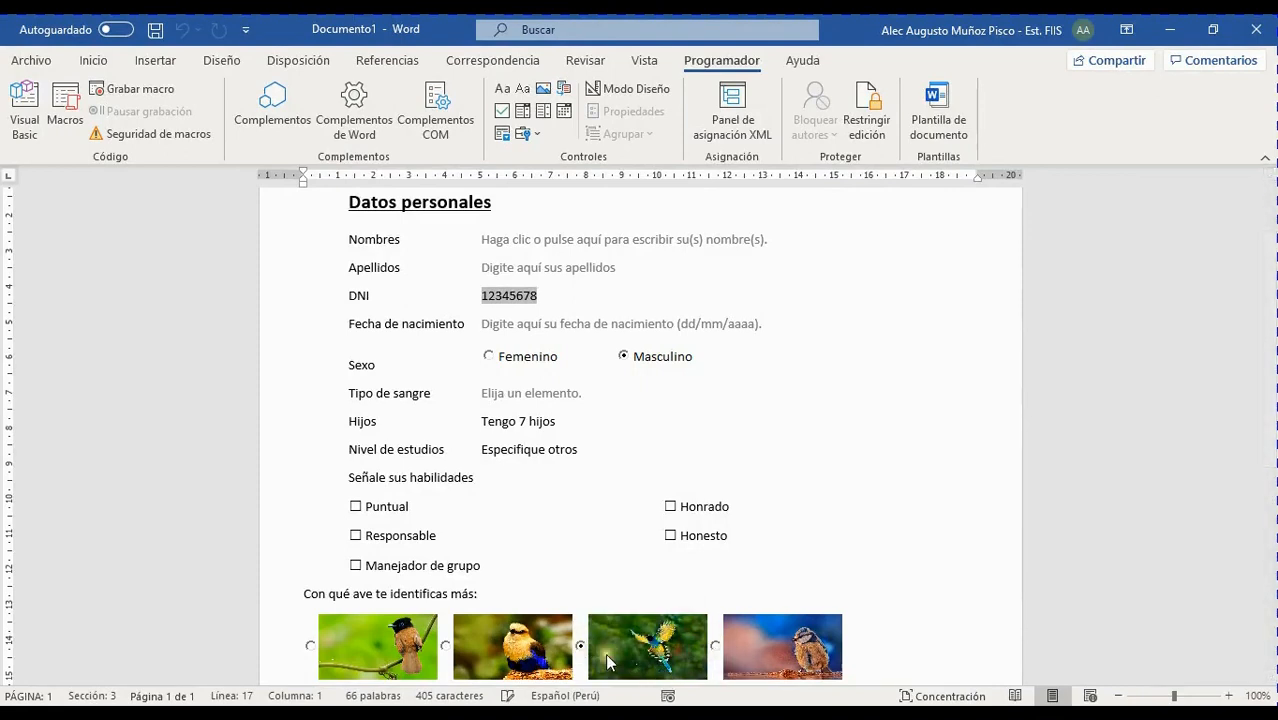
pyautogui.click(688, 655)
pyautogui.click(715, 645)
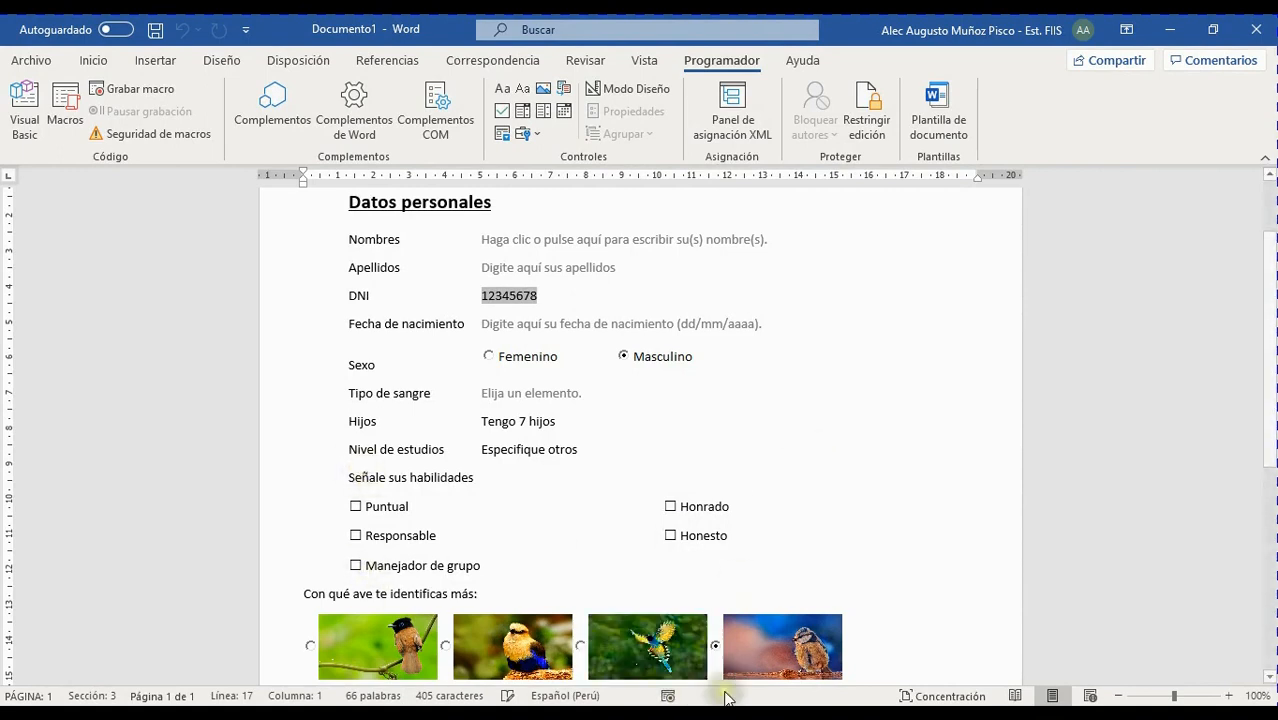
pyautogui.scroll(-2, 915, 480)
pyautogui.scroll(2, 904, 497)
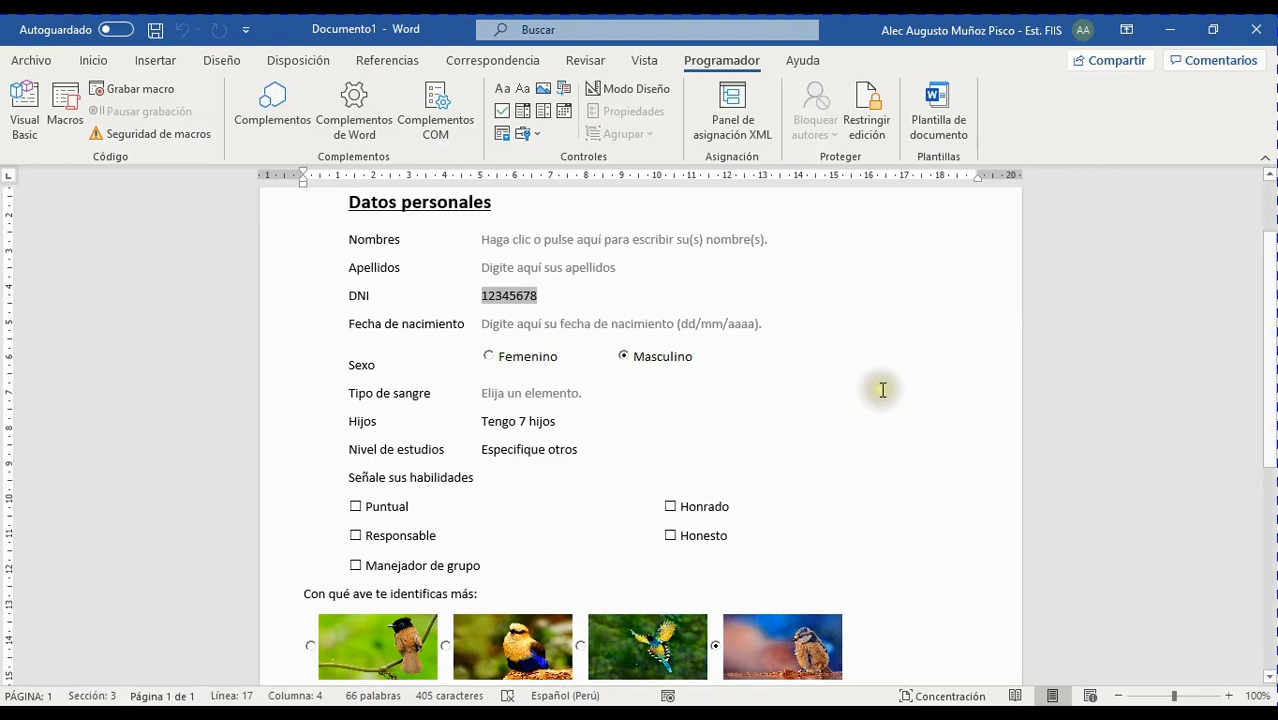
# Insert a blank line after the 'Tengo 7 hijos' answer in the Hijos row
pyautogui.scroll(-4, 680, 455)
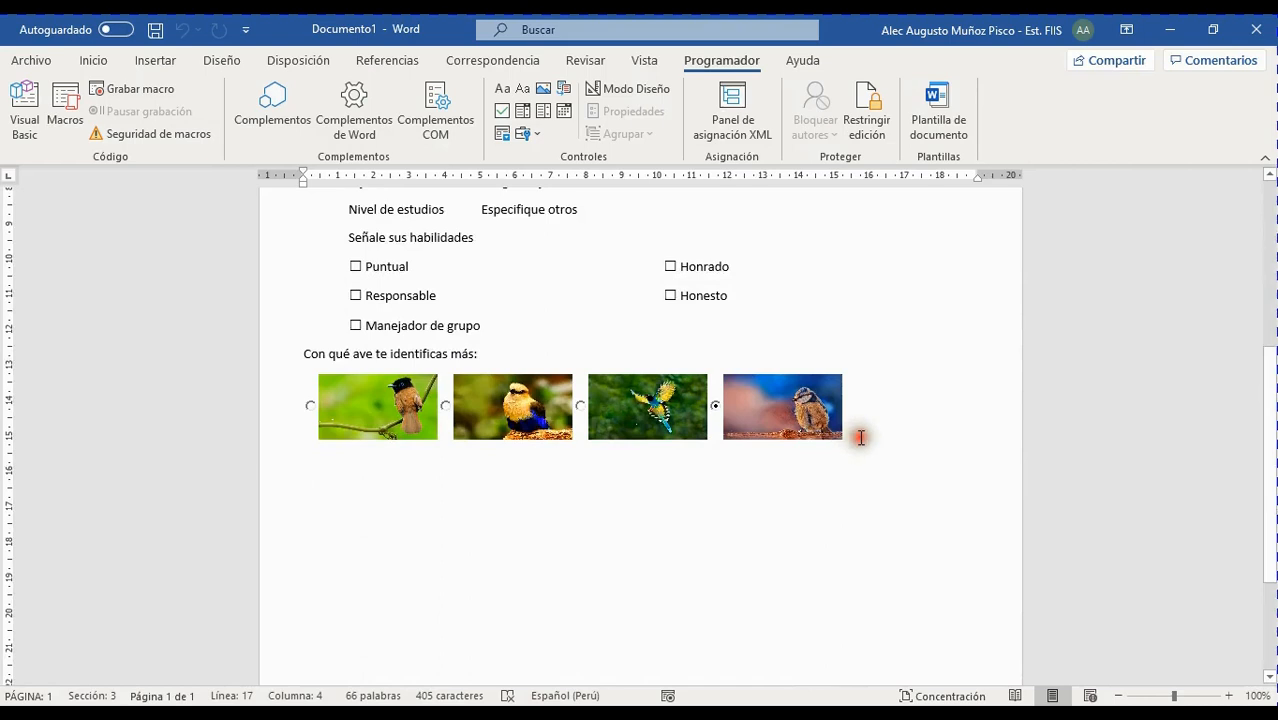
pyautogui.scroll(4, 595, 468)
pyautogui.scroll(-1, 642, 465)
pyautogui.scroll(1, 642, 465)
pyautogui.scroll(-1, 642, 460)
pyautogui.scroll(2, 652, 445)
pyautogui.scroll(-1, 585, 491)
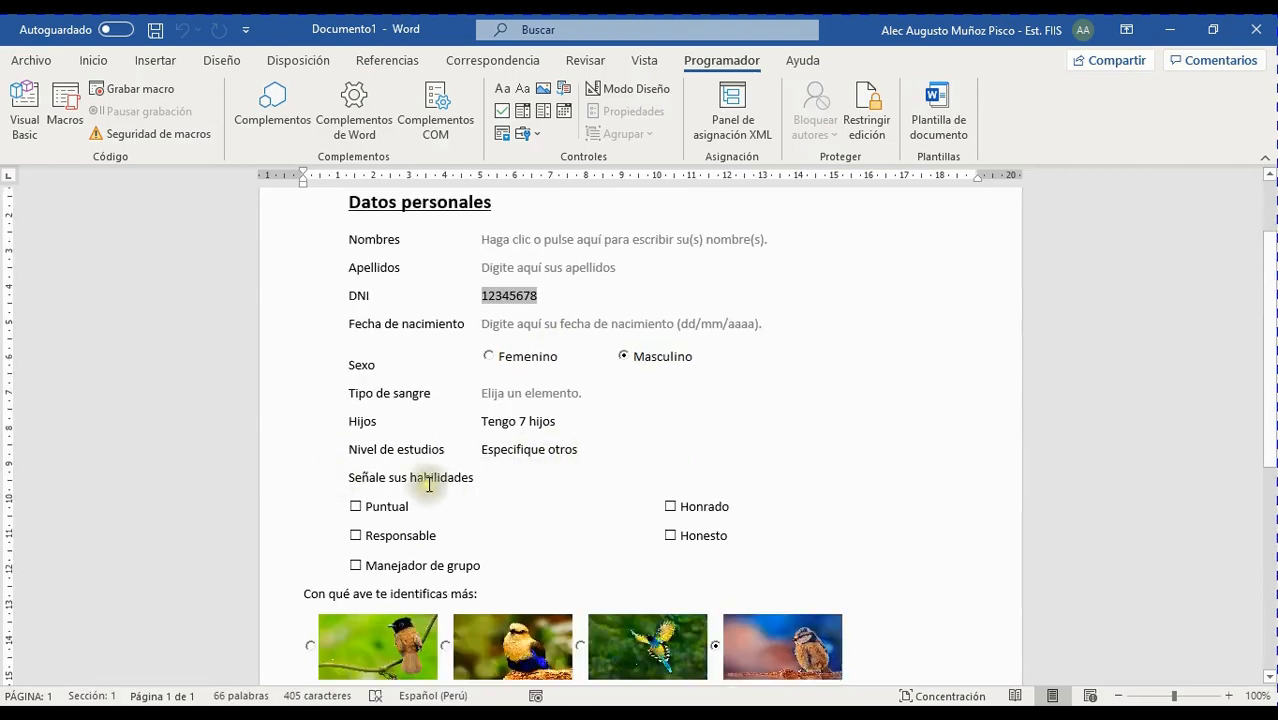
pyautogui.click(555, 449)
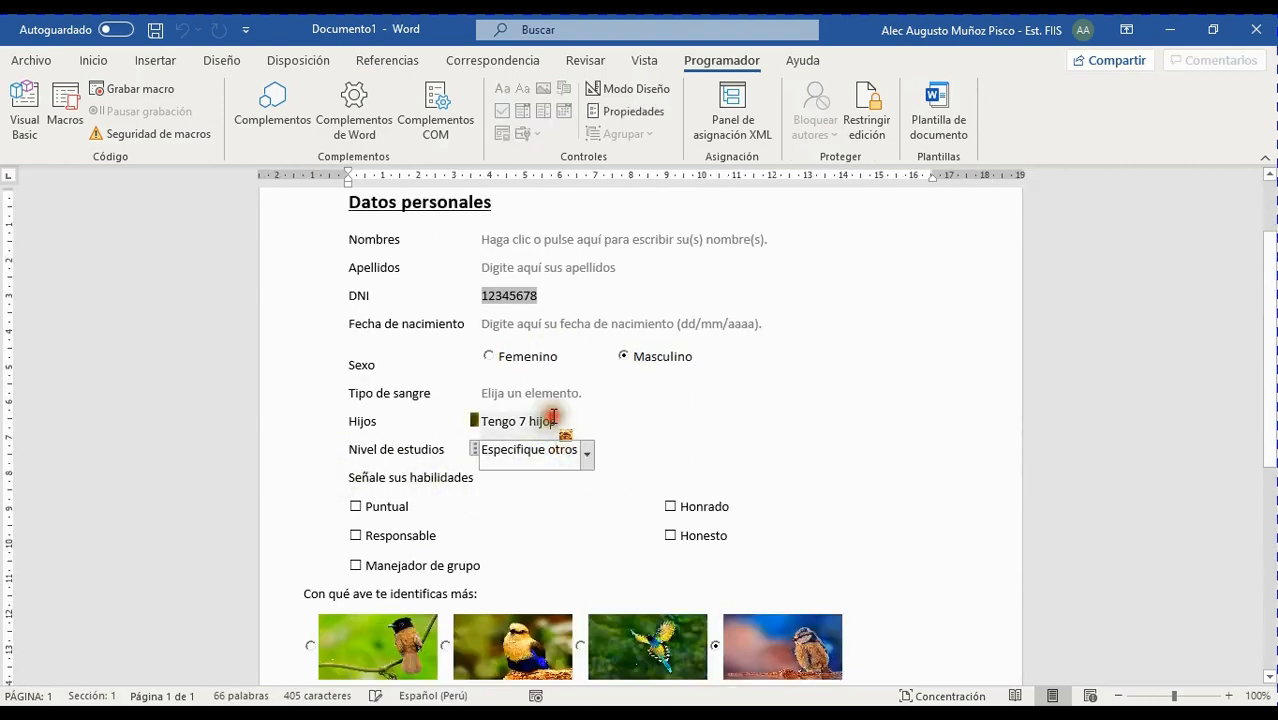
pyautogui.click(556, 453)
pyautogui.click(537, 424)
pyautogui.click(553, 456)
pyautogui.click(542, 421)
pyautogui.click(550, 455)
pyautogui.click(541, 421)
pyautogui.click(550, 451)
pyautogui.click(558, 421)
pyautogui.click(555, 421)
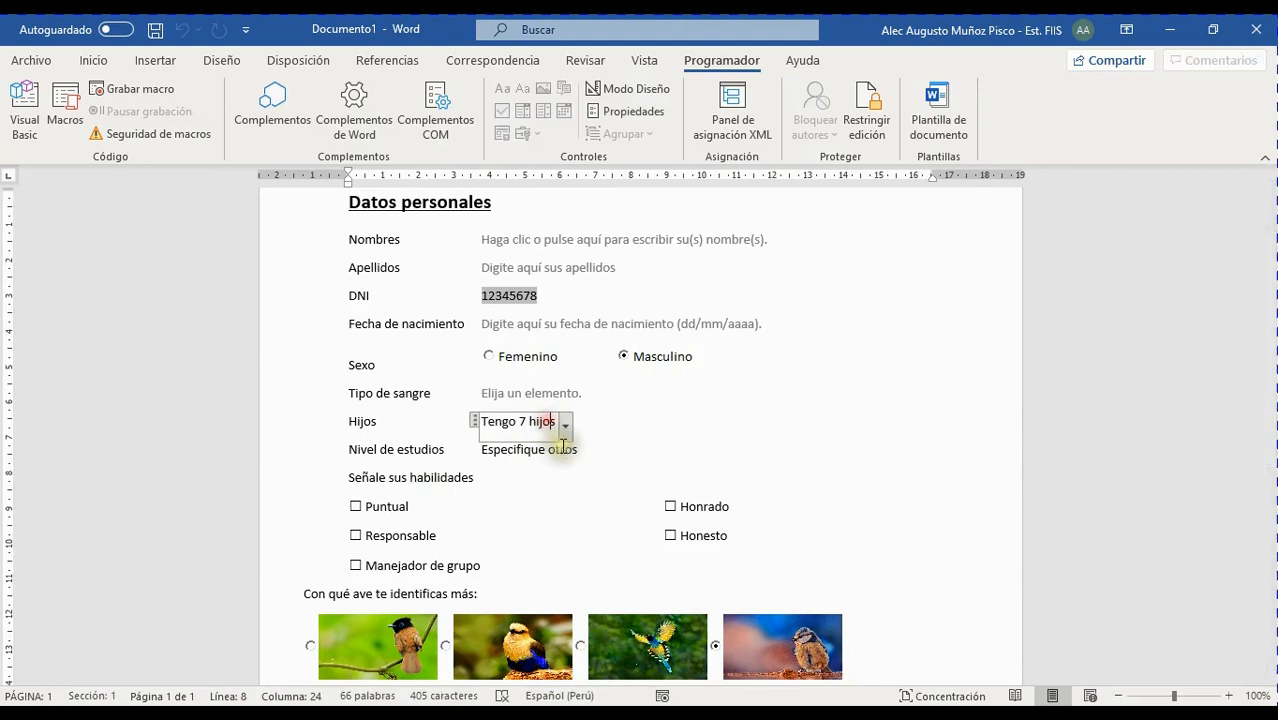
pyautogui.click(558, 449)
pyautogui.click(545, 424)
pyautogui.click(550, 452)
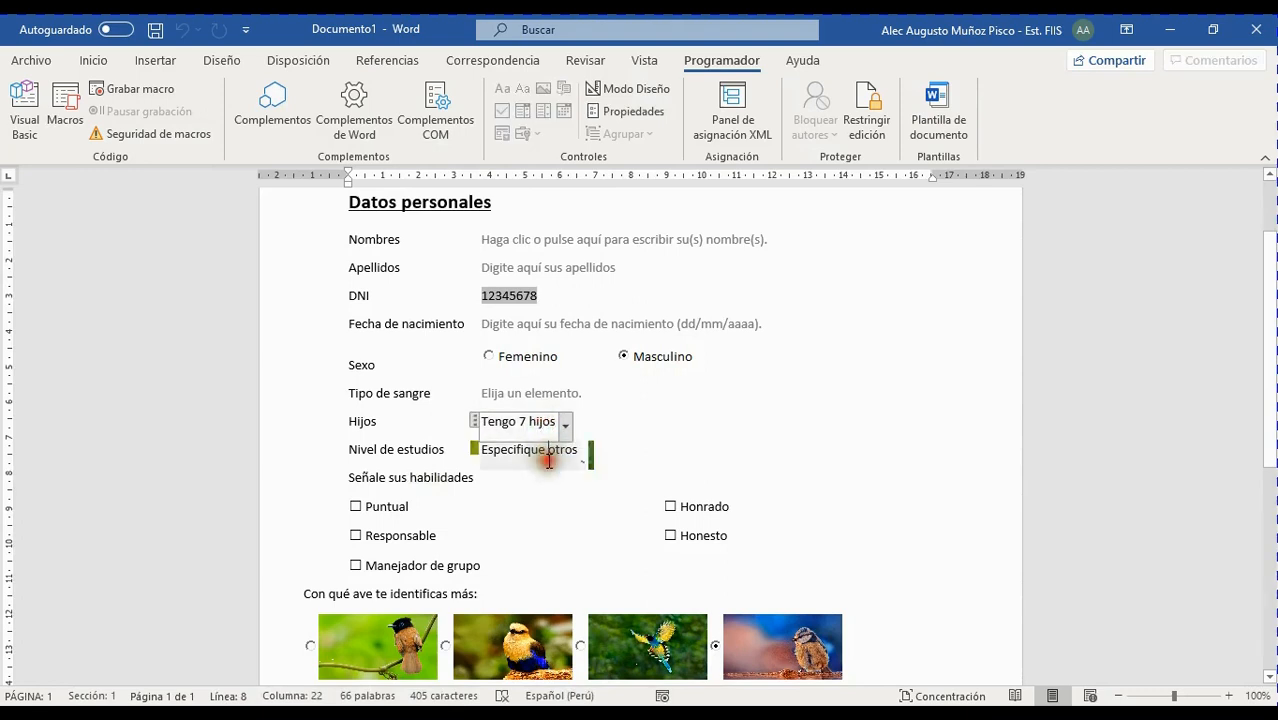
pyautogui.click(528, 421)
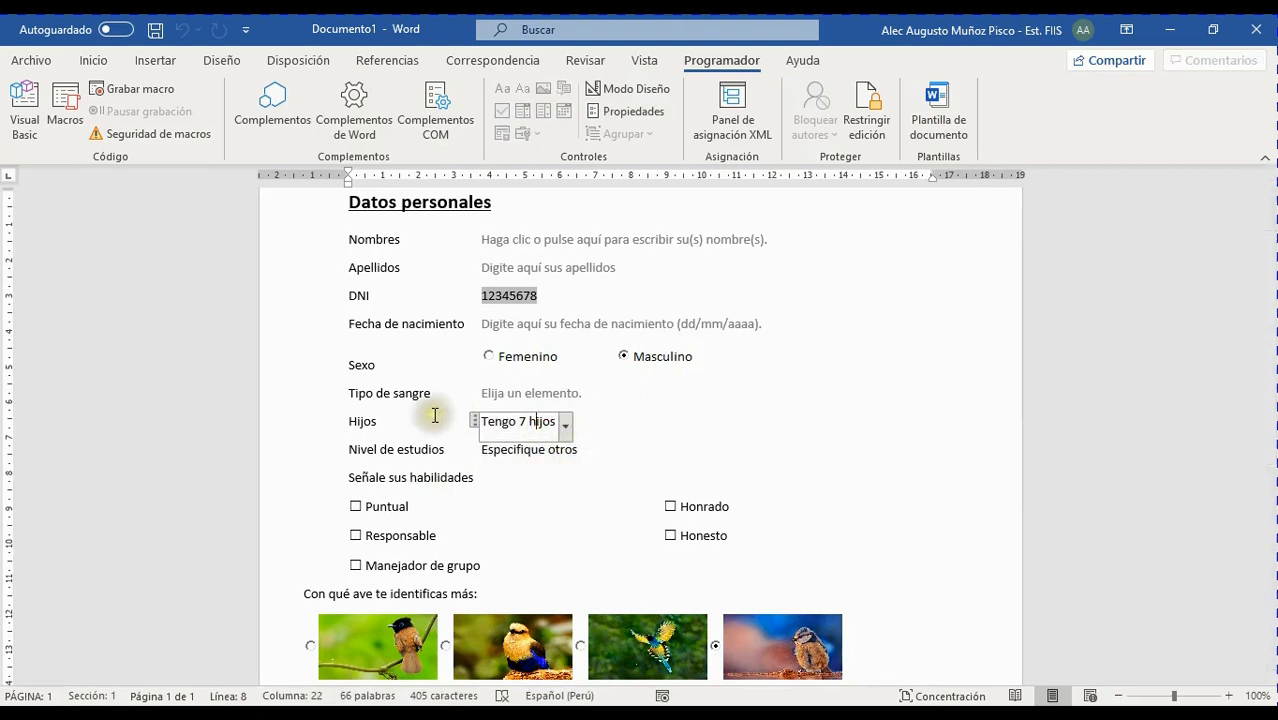
pyautogui.click(584, 420)
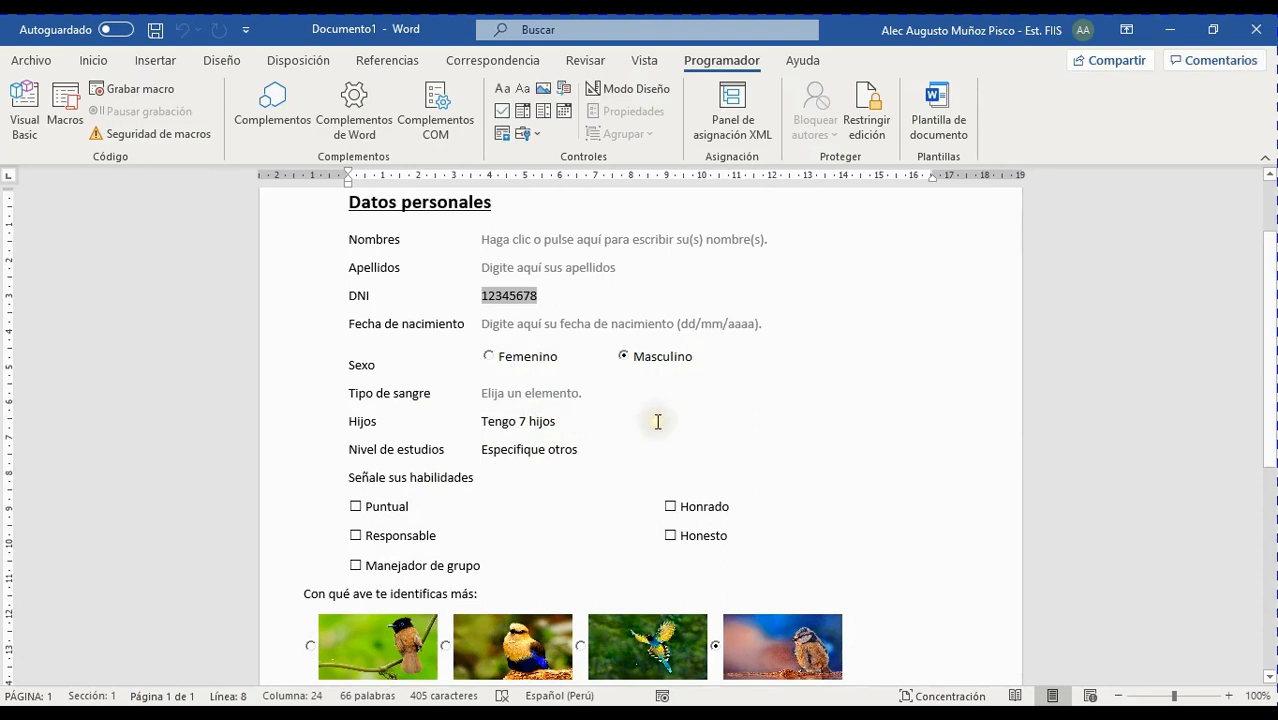
pyautogui.click(675, 422)
pyautogui.press('Return')
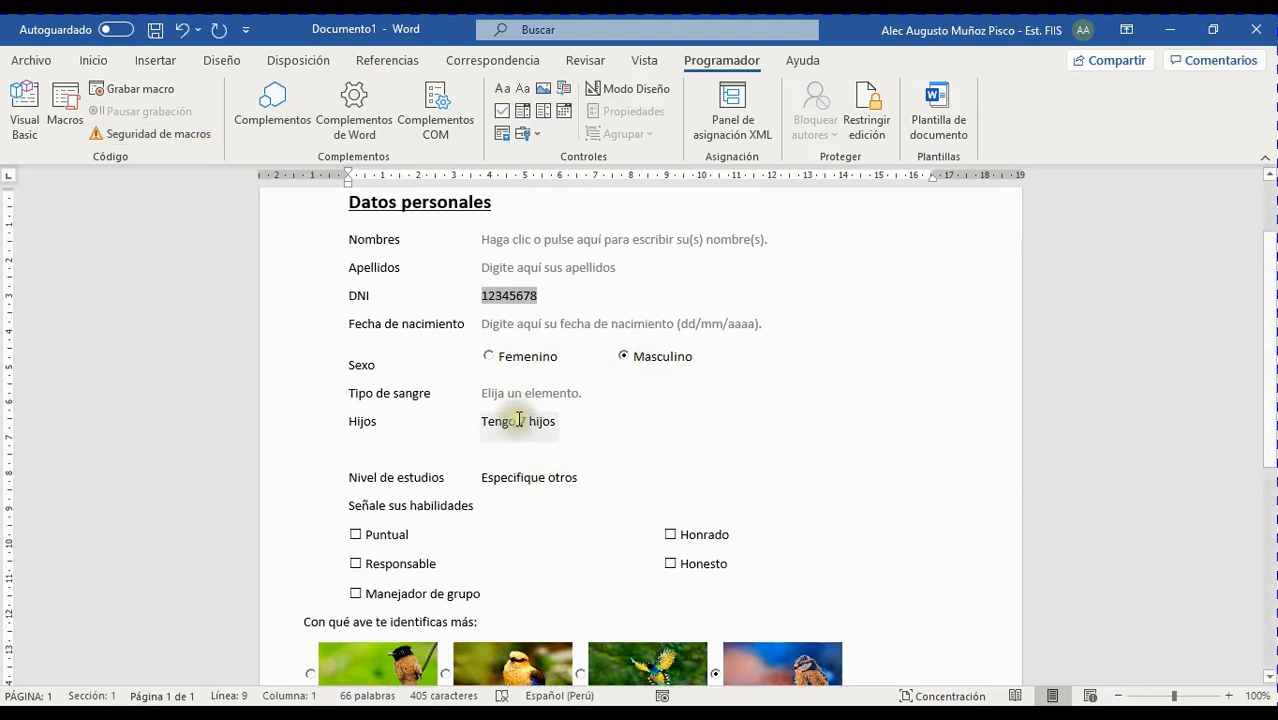
# Review the Hijos dropdown choices without changing them, then move to the new empty line
pyautogui.click(563, 421)
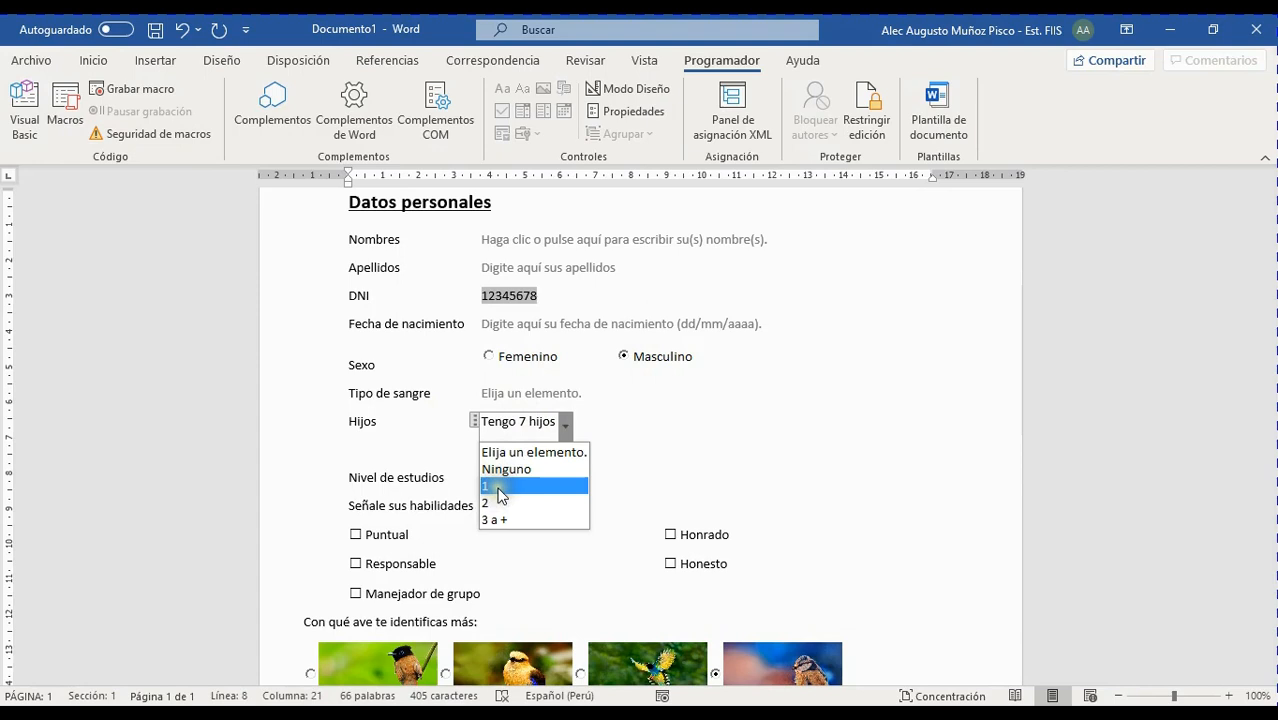
pyautogui.click(682, 387)
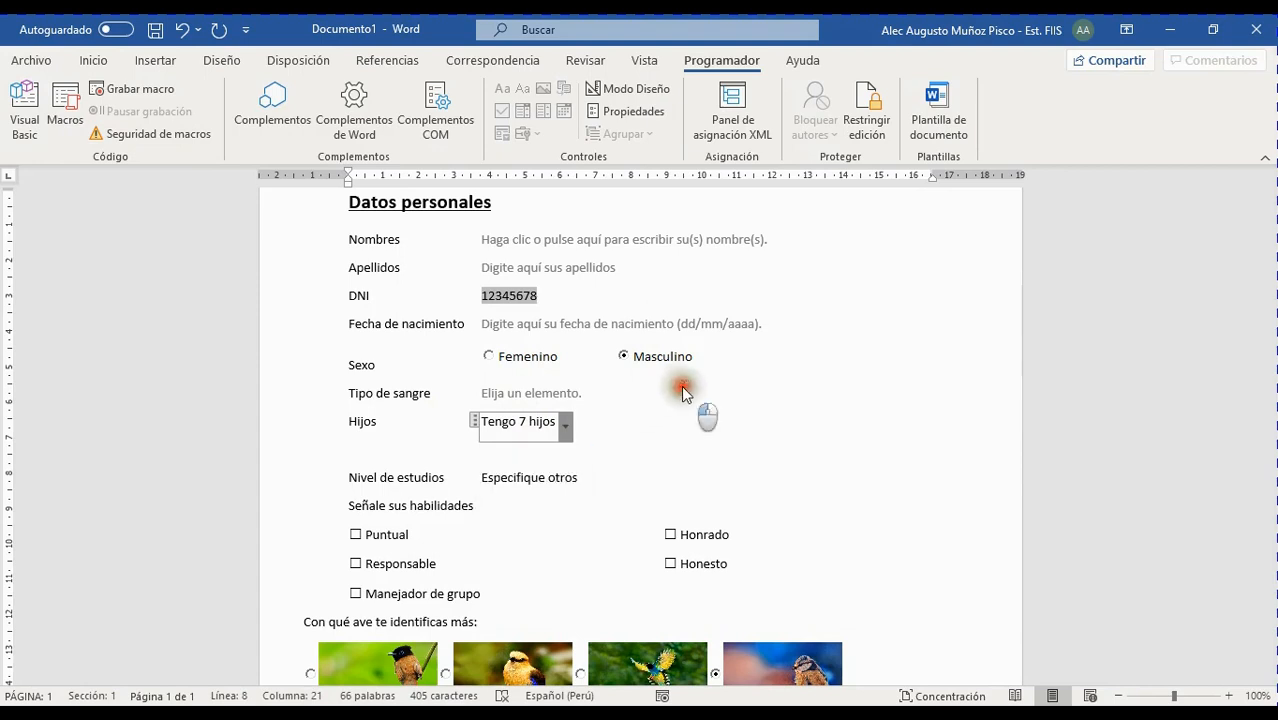
pyautogui.click(399, 449)
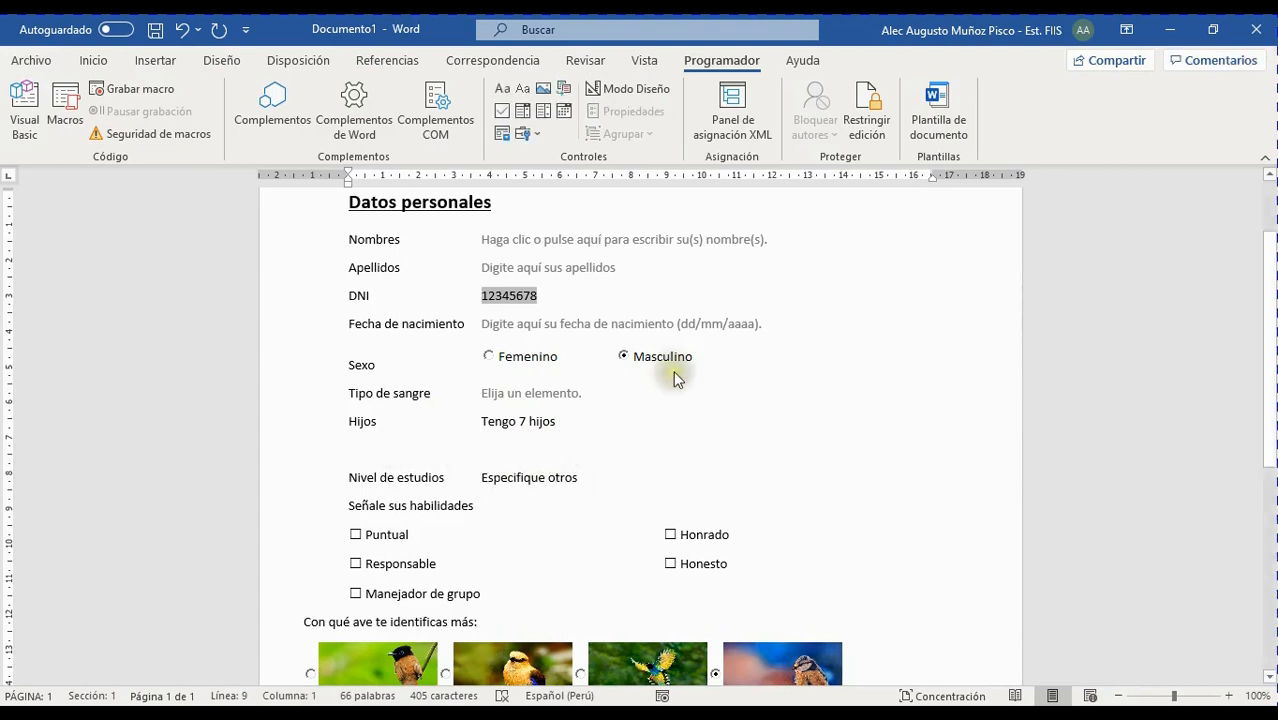
# Insert two ActiveX option buttons, OptionButton7 and OptionButton8, on the line below Hijos
pyautogui.click(533, 134)
pyautogui.click(579, 240)
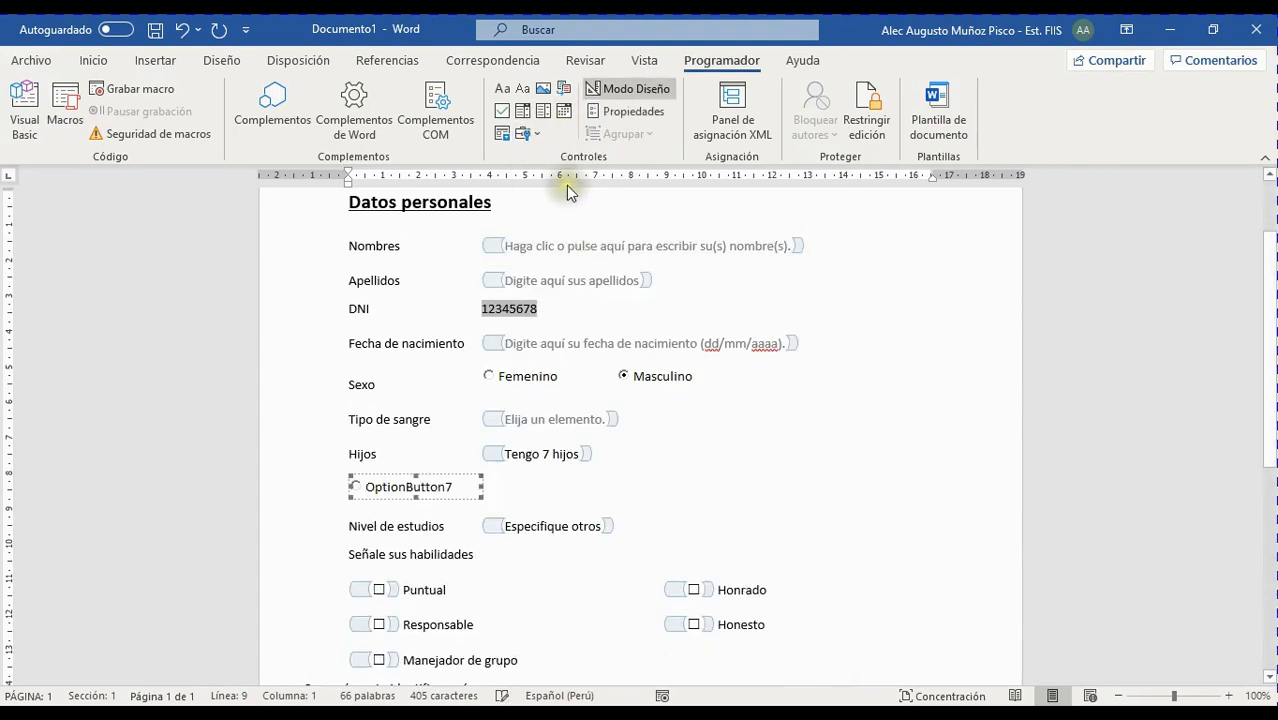
pyautogui.click(540, 134)
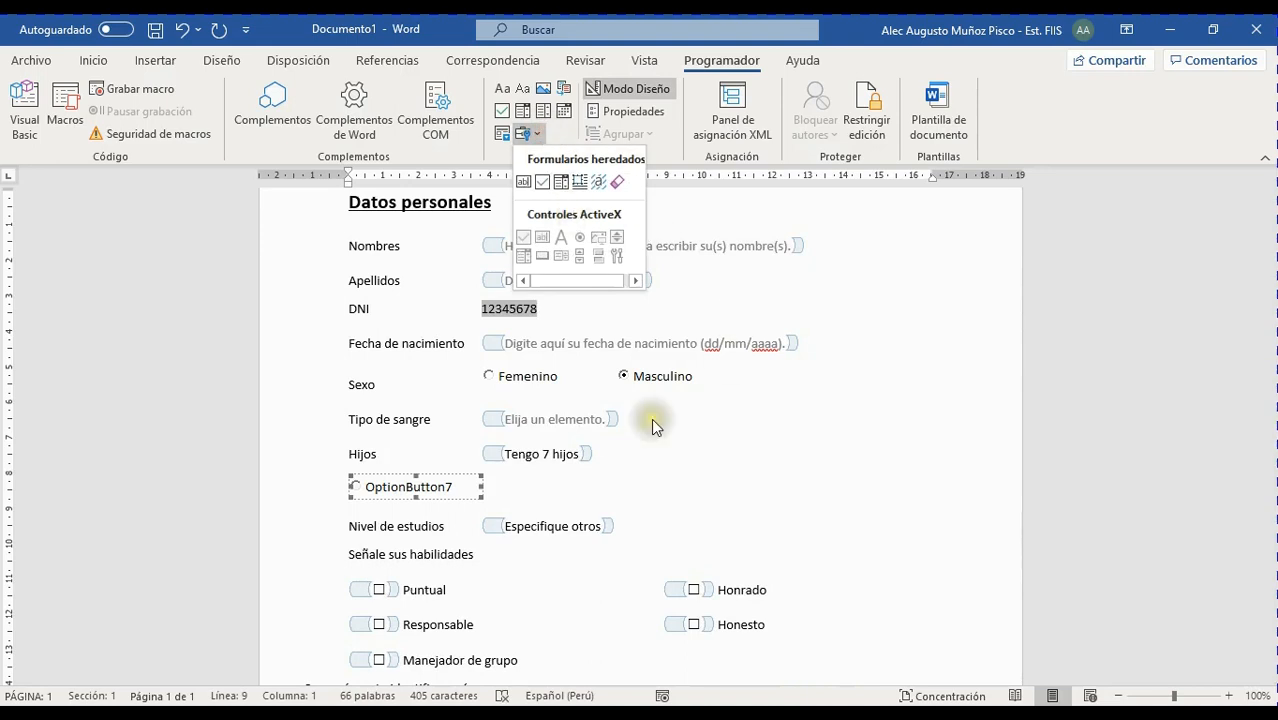
pyautogui.click(515, 487)
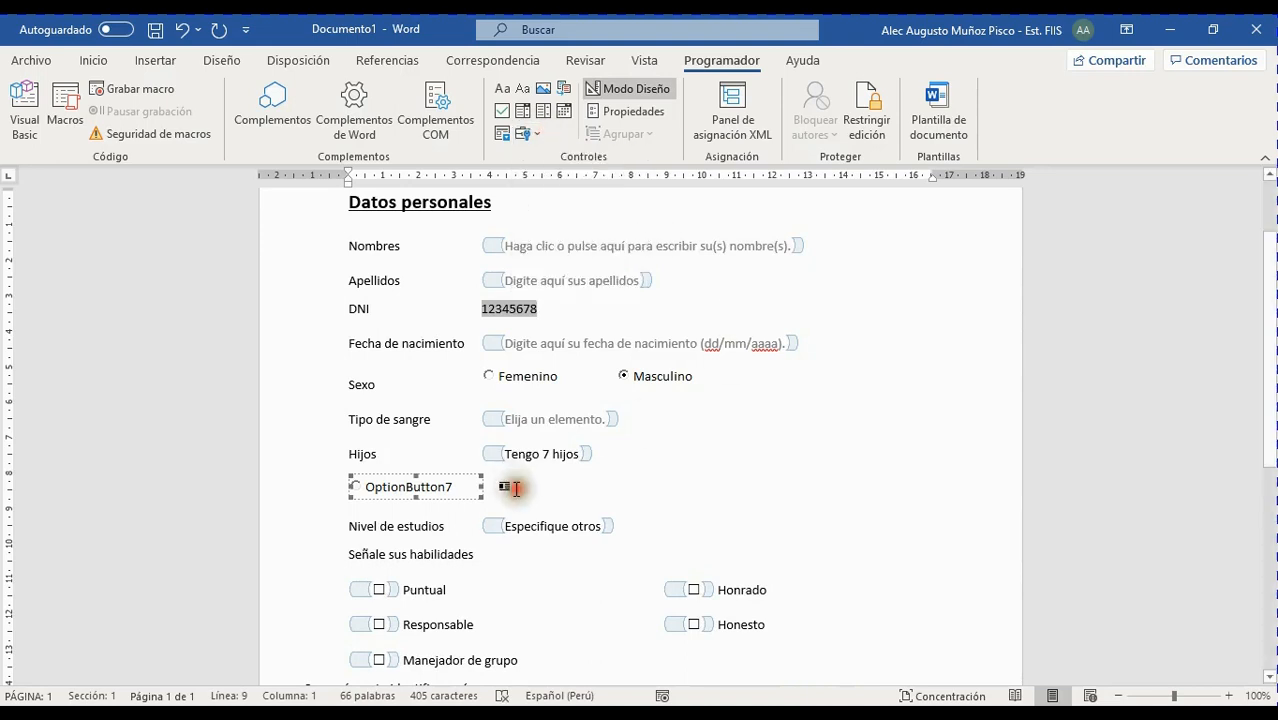
pyautogui.click(537, 134)
pyautogui.click(575, 232)
# Add OptionButton9 and OptionButton10, delete the 'Tengo 7 hijos' dropdown, and open OptionButton7's properties
pyautogui.click(620, 492)
pyautogui.click(531, 138)
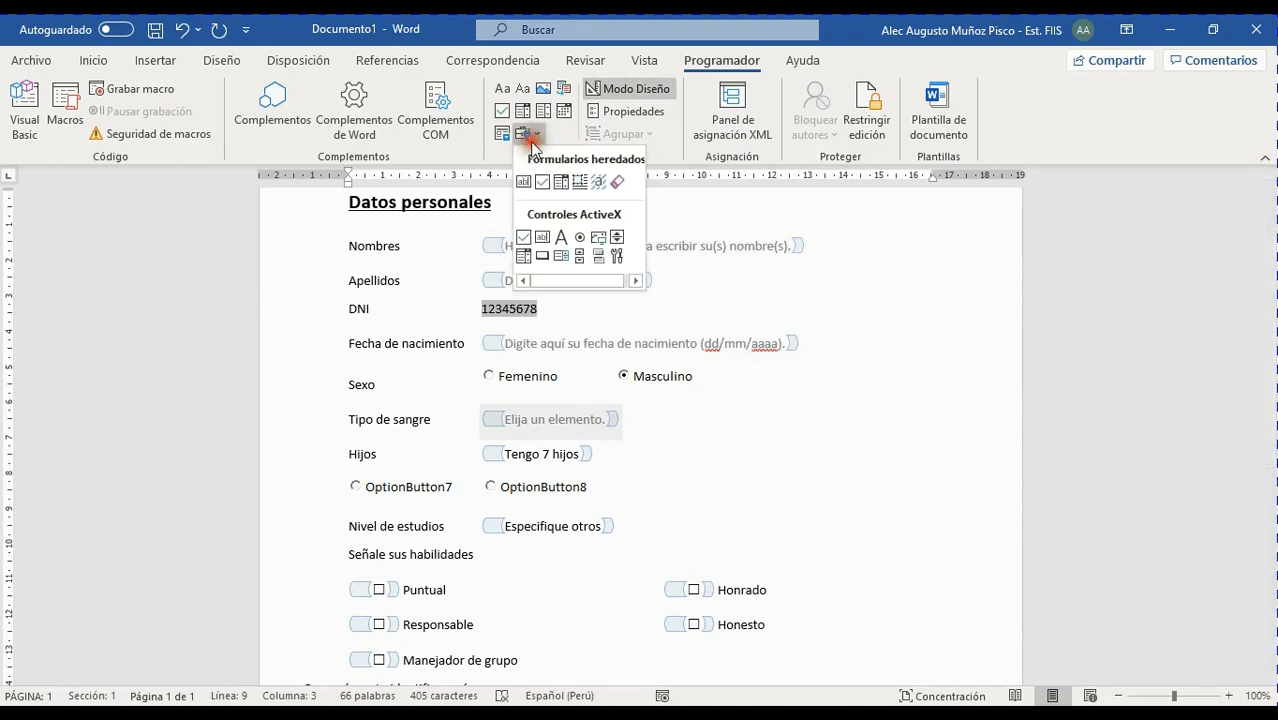
pyautogui.click(579, 241)
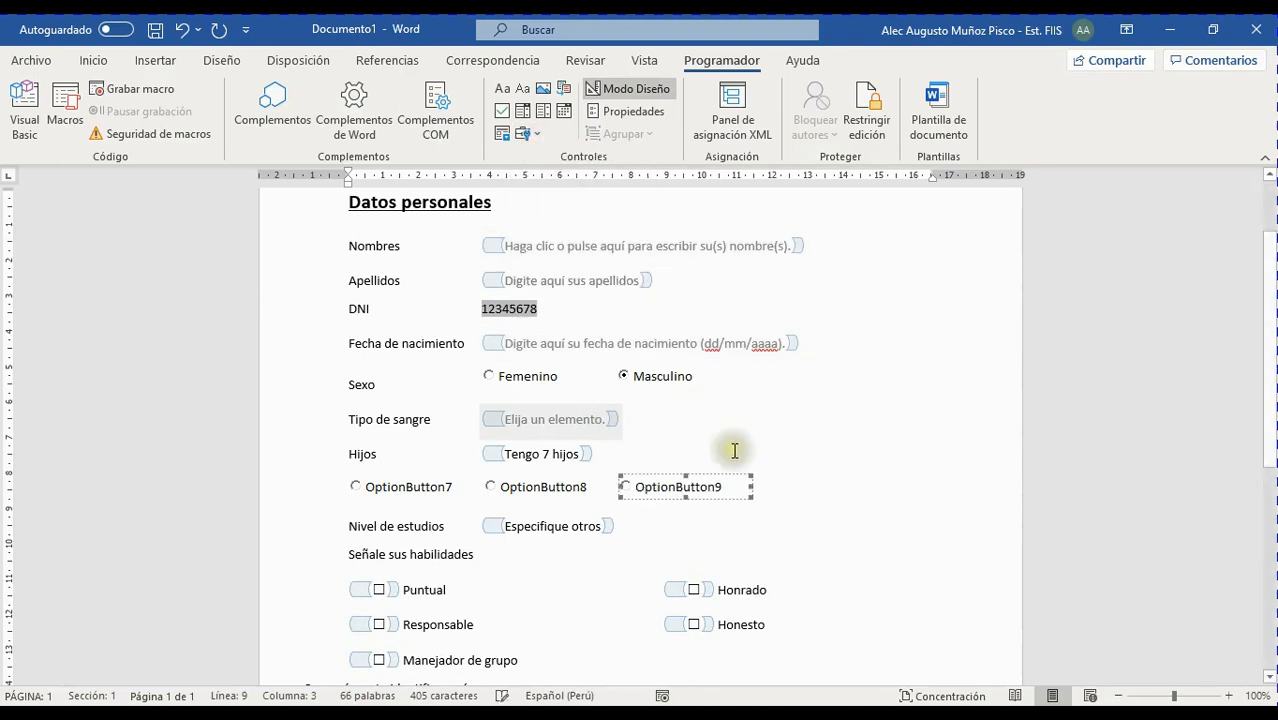
pyautogui.click(779, 486)
pyautogui.click(527, 134)
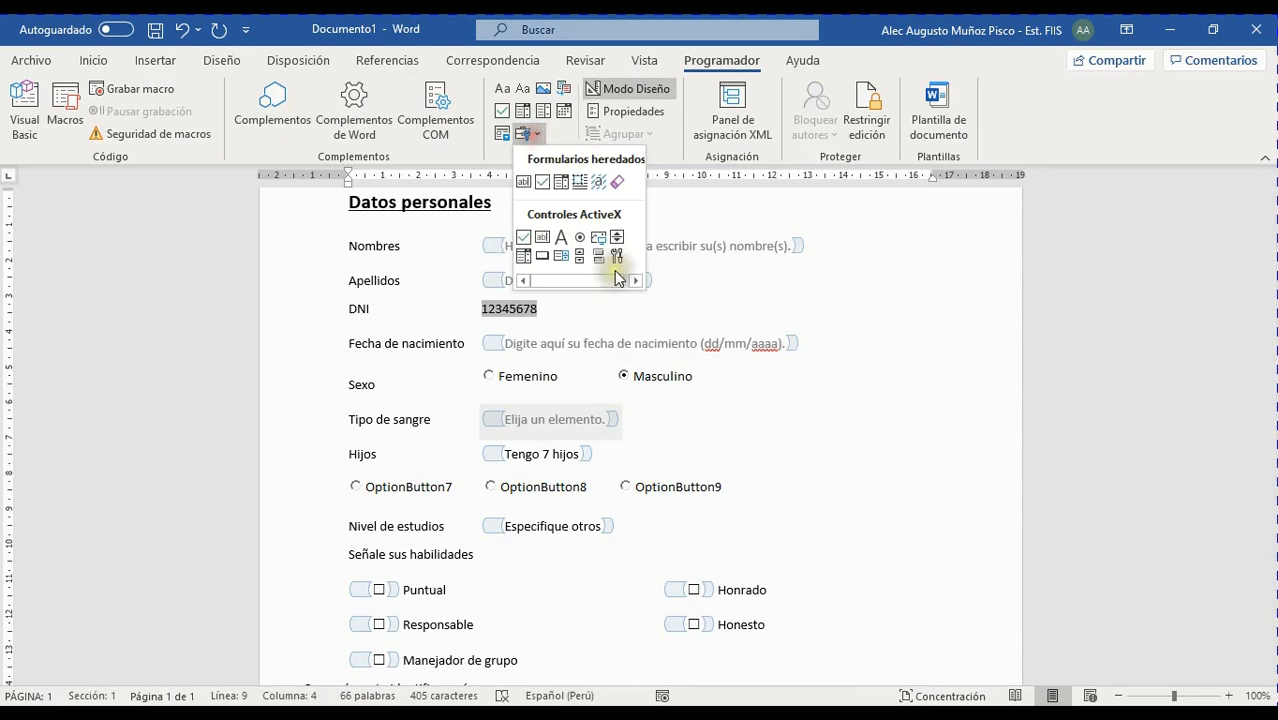
pyautogui.click(583, 242)
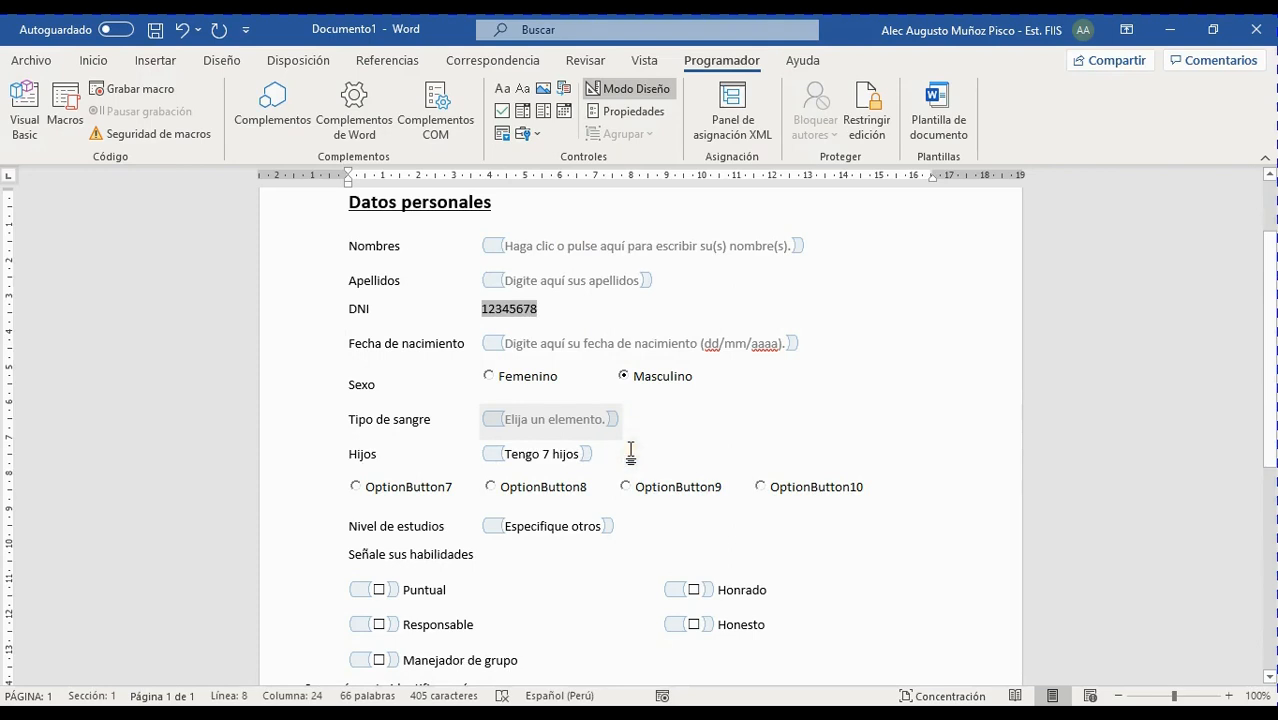
pyautogui.press('BackSpace')
pyautogui.press('BackSpace')
pyautogui.press('BackSpace')
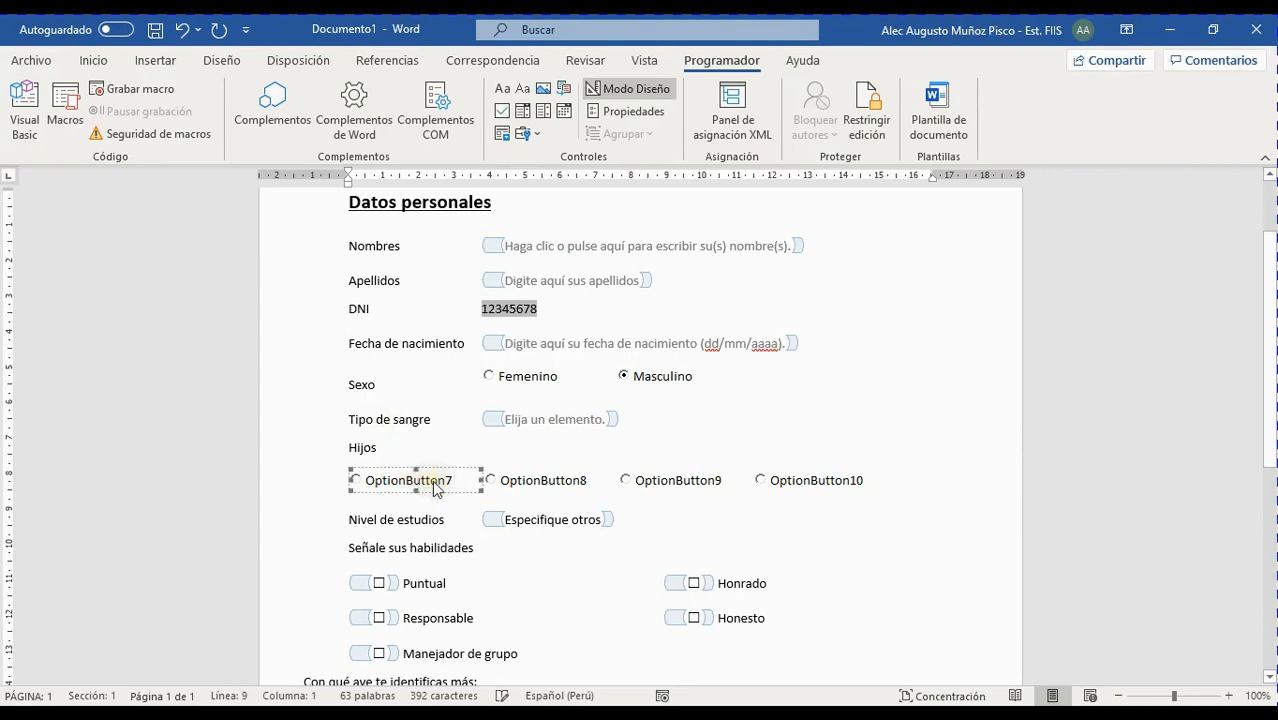
pyautogui.click(626, 116)
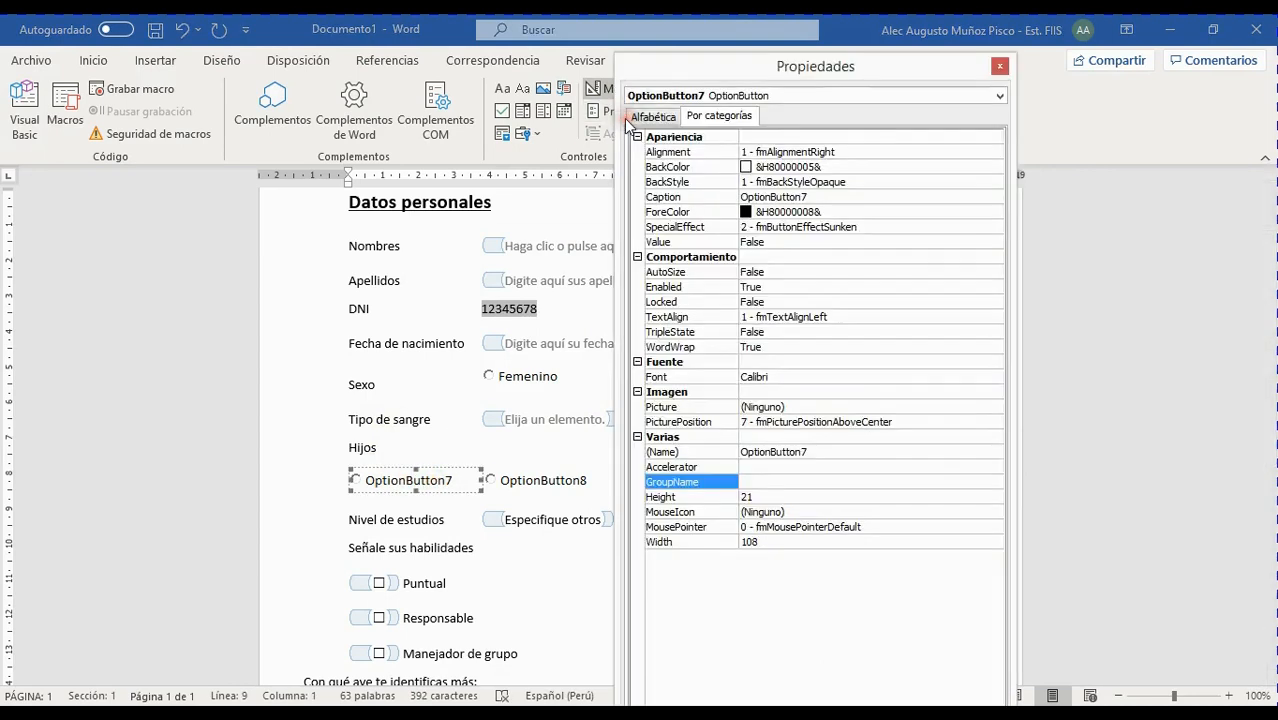
# Set OptionButton8's Caption to 1
pyautogui.click(655, 116)
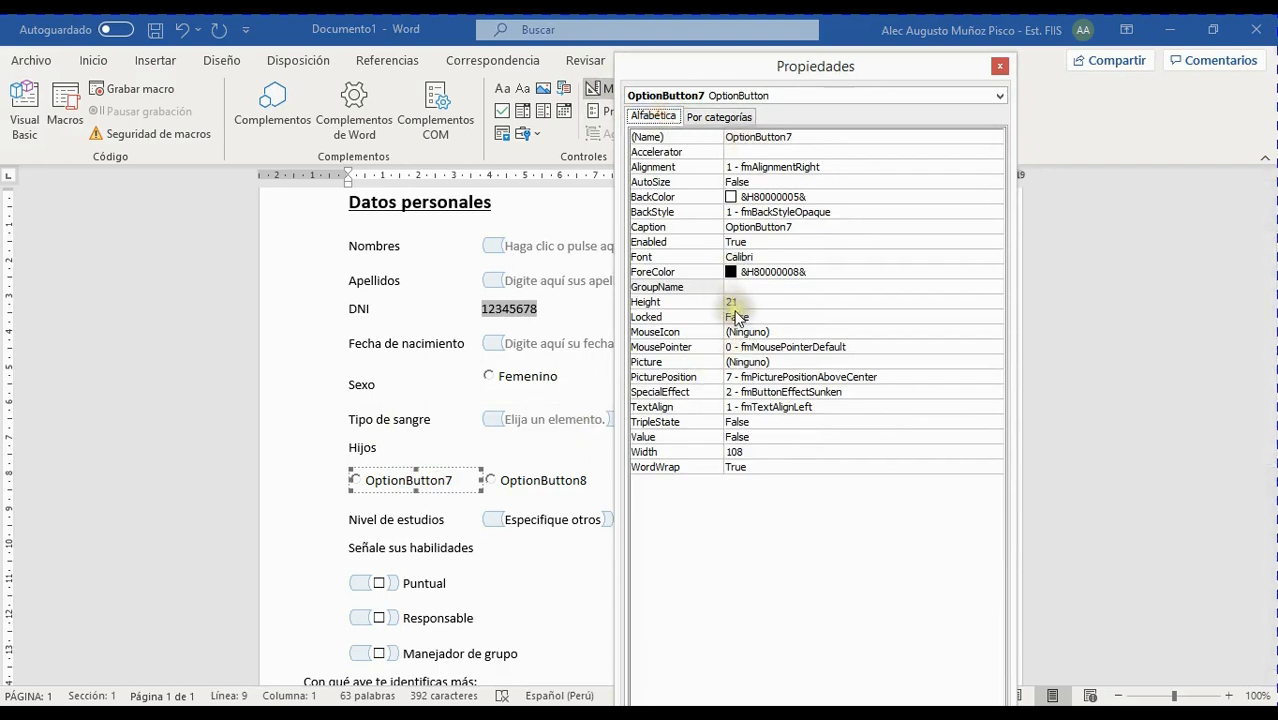
pyautogui.click(718, 117)
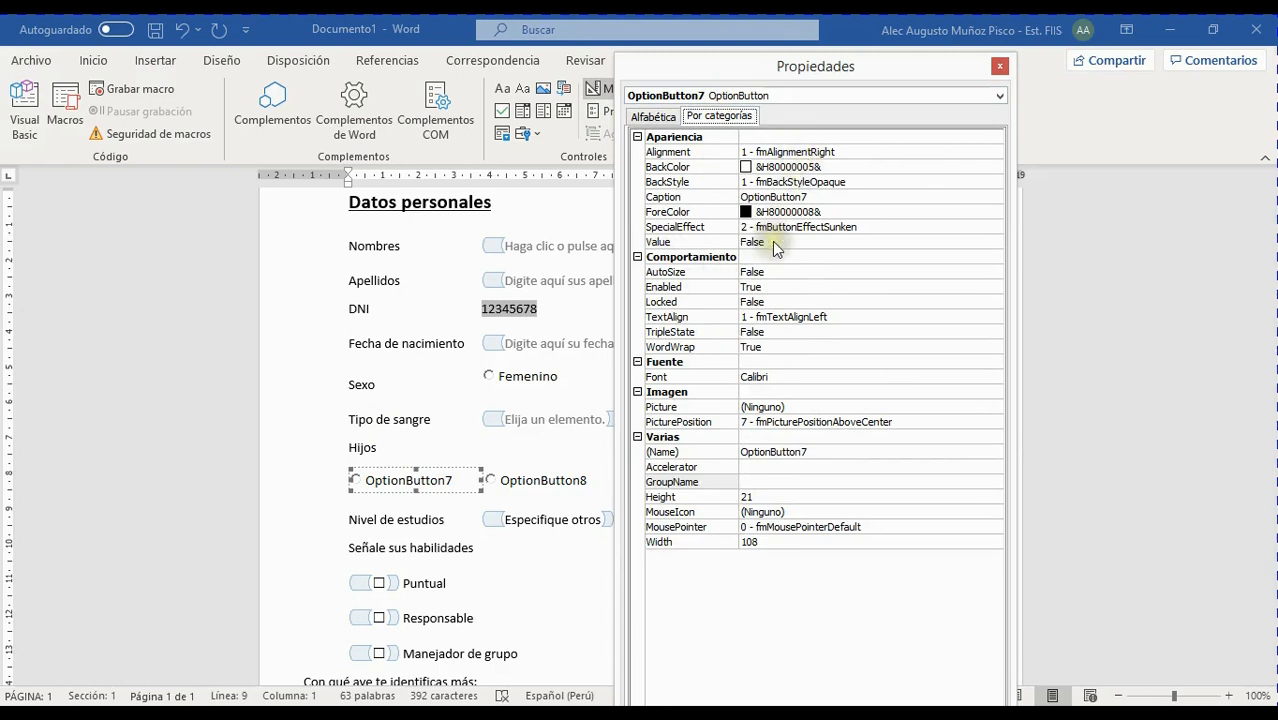
pyautogui.click(632, 197)
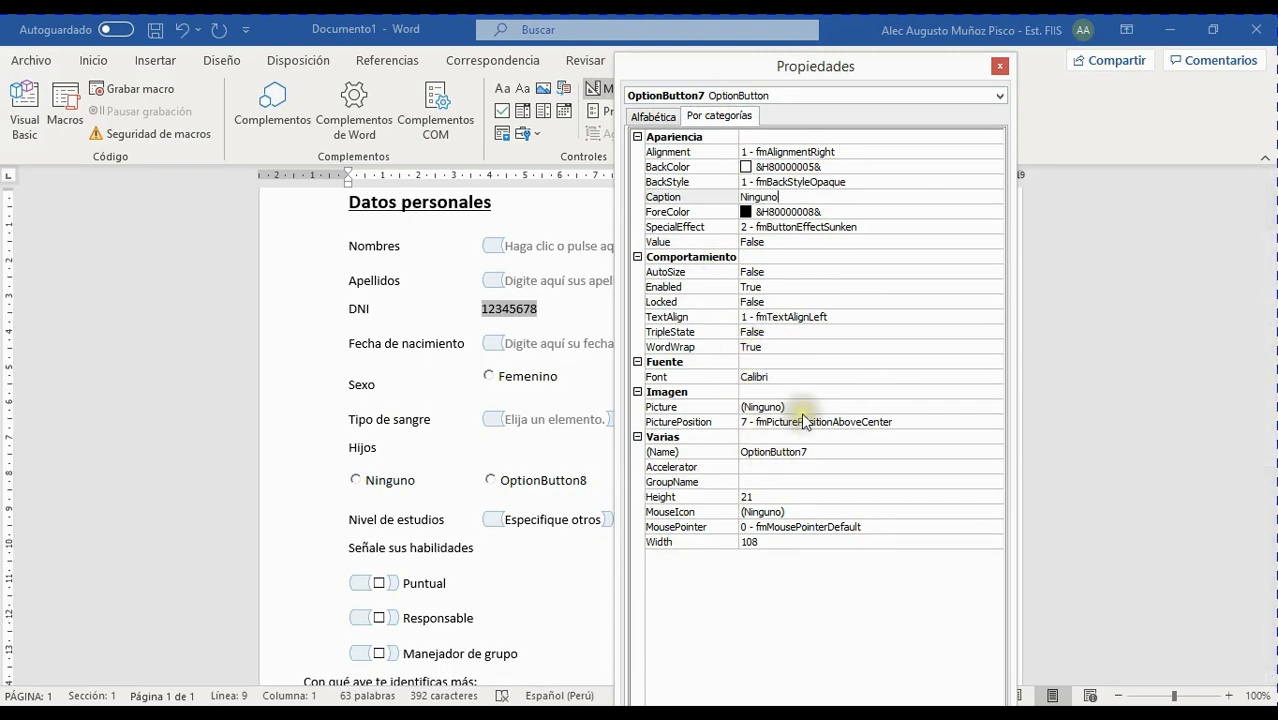
pyautogui.click(757, 100)
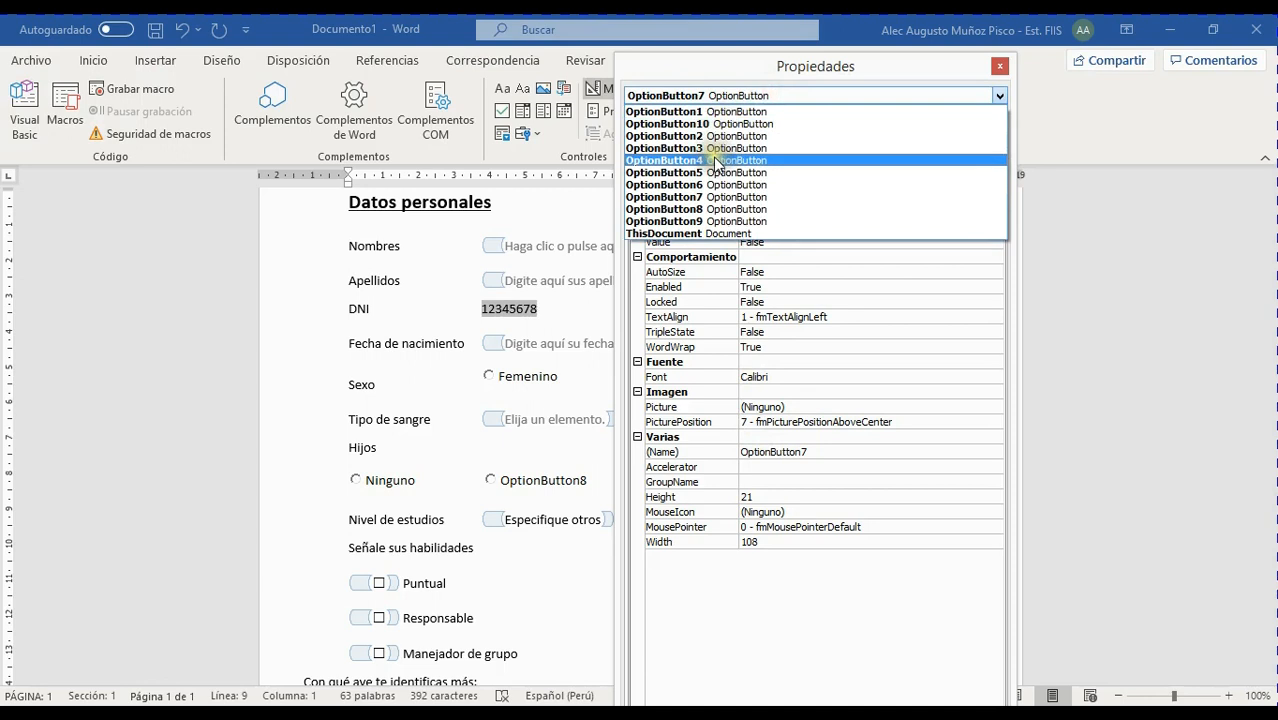
pyautogui.click(721, 210)
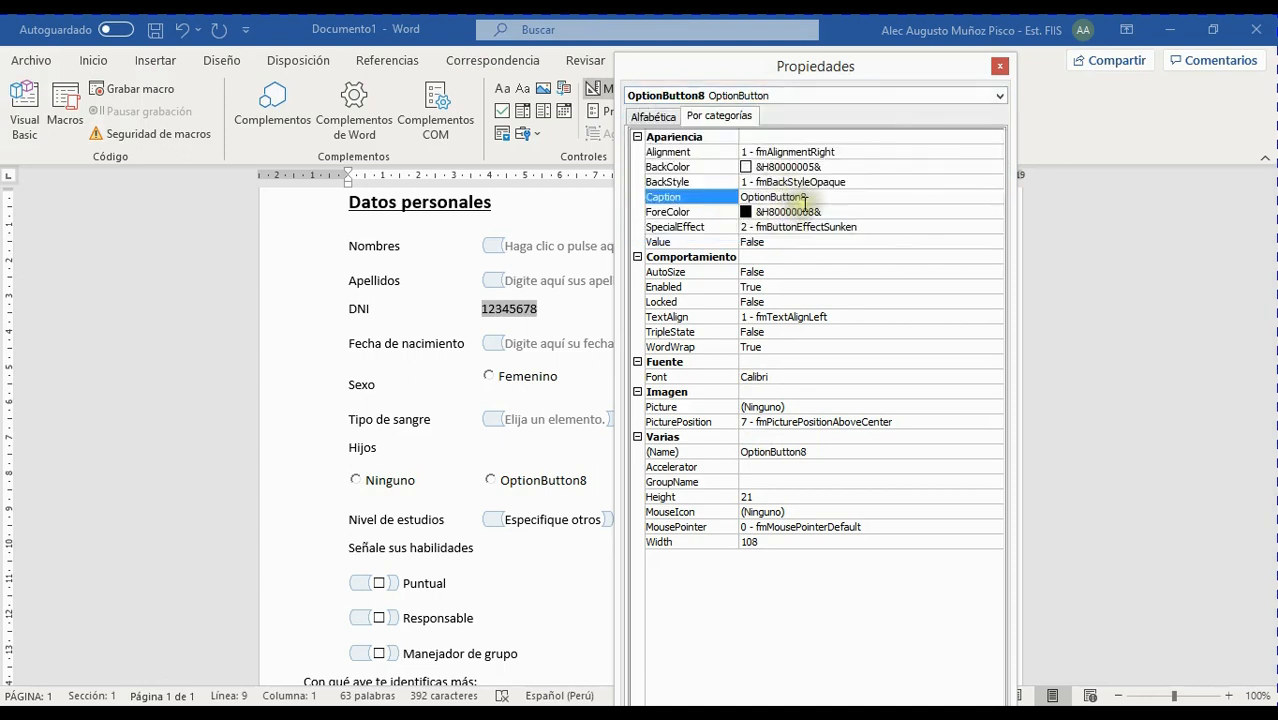
pyautogui.click(645, 197)
pyautogui.write('1')
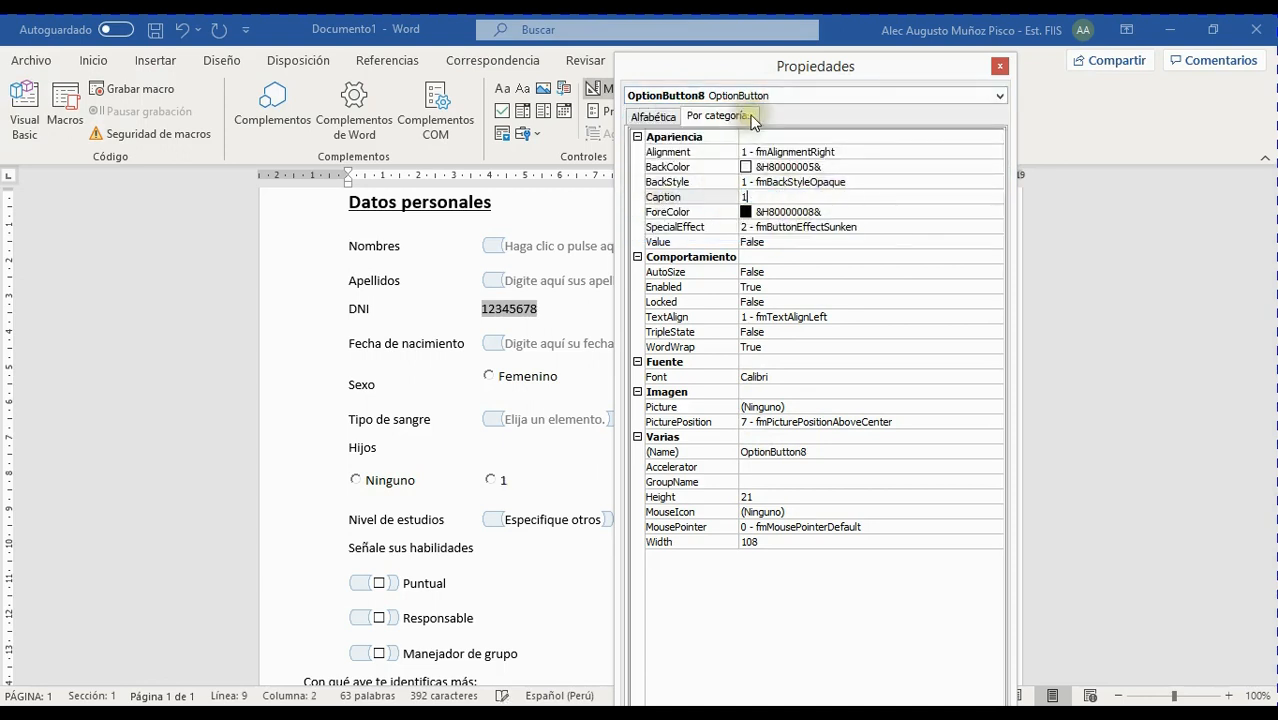
# Caption OptionButton10 "3 a +" and close the Properties window
pyautogui.click(767, 95)
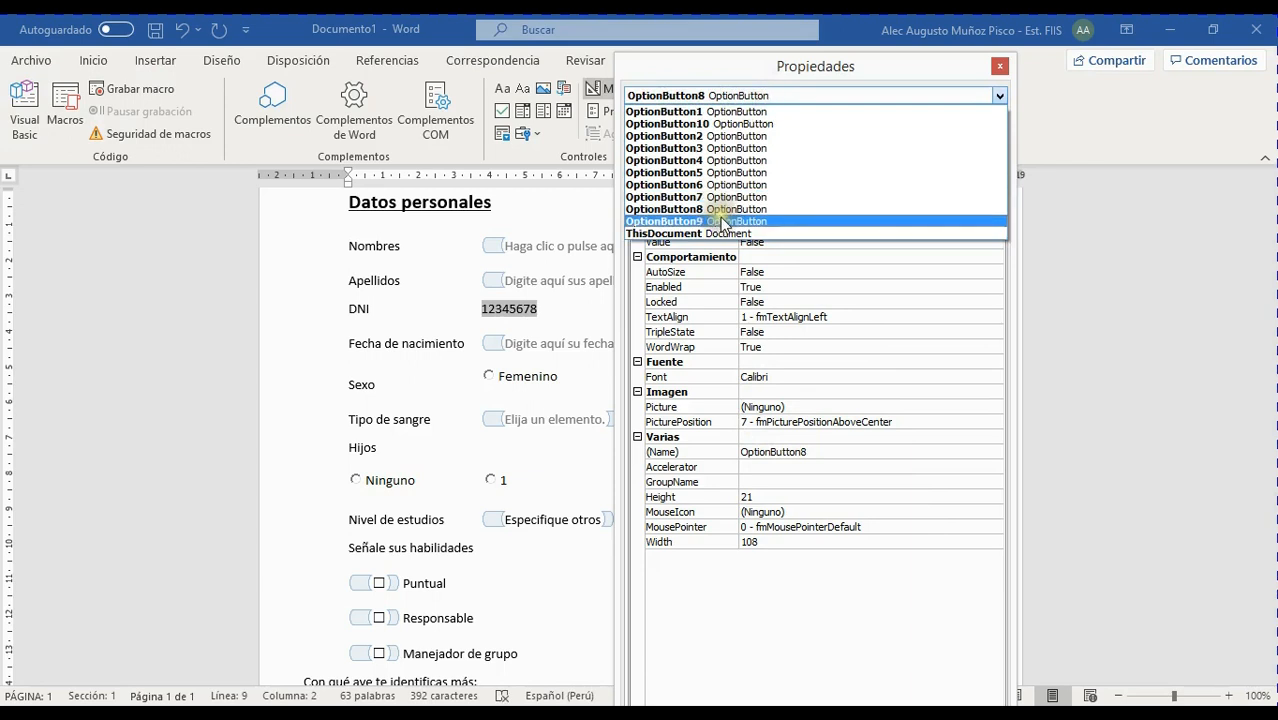
pyautogui.click(723, 220)
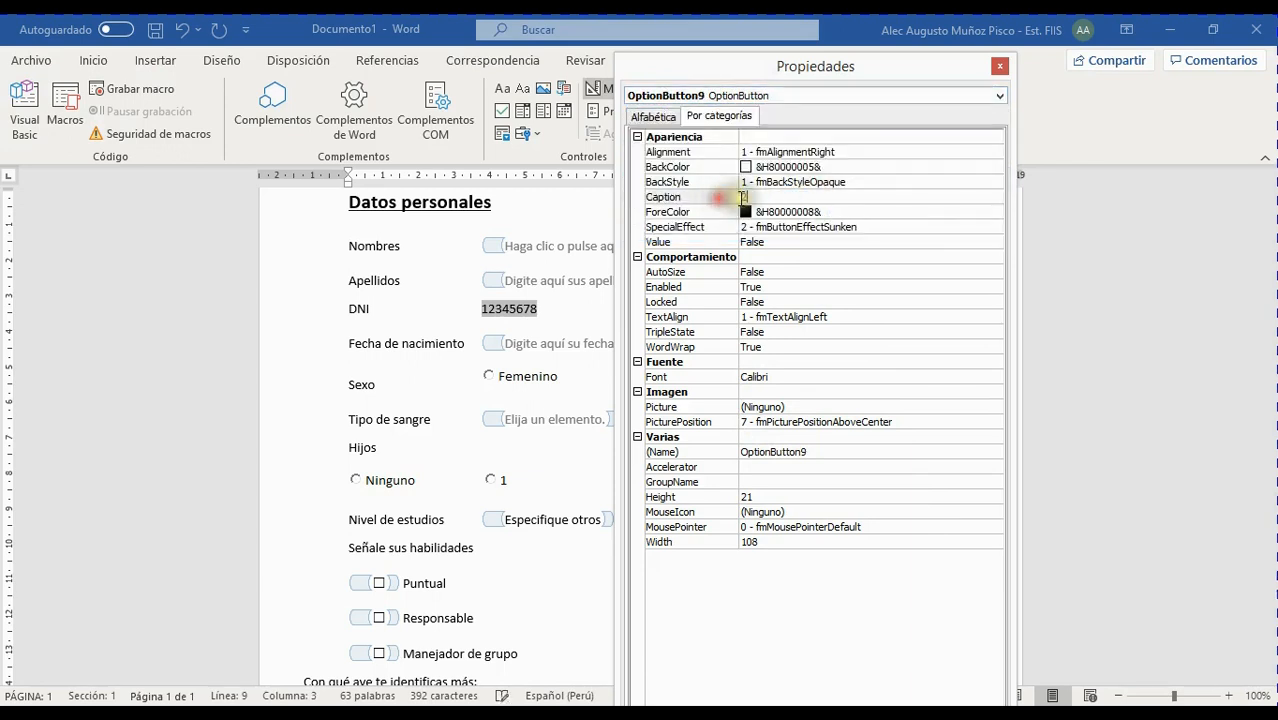
pyautogui.click(762, 94)
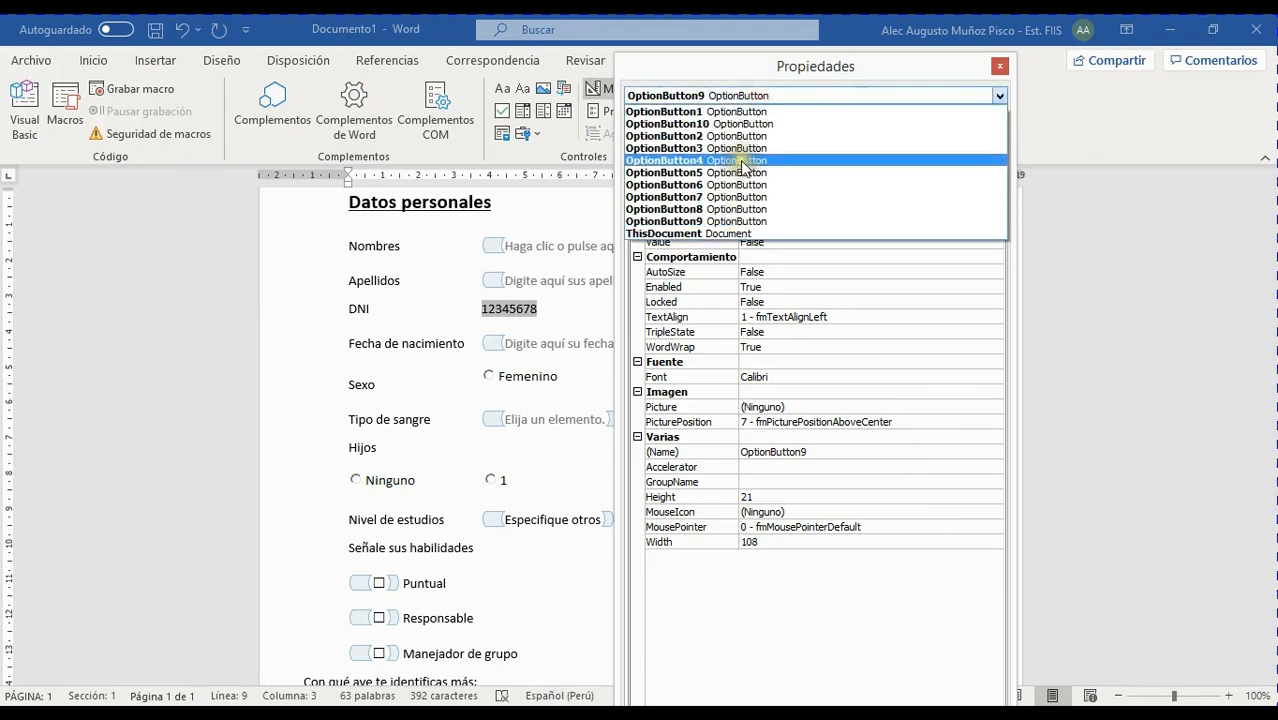
pyautogui.click(740, 124)
pyautogui.doubleClick(765, 197)
pyautogui.write('3 a +')
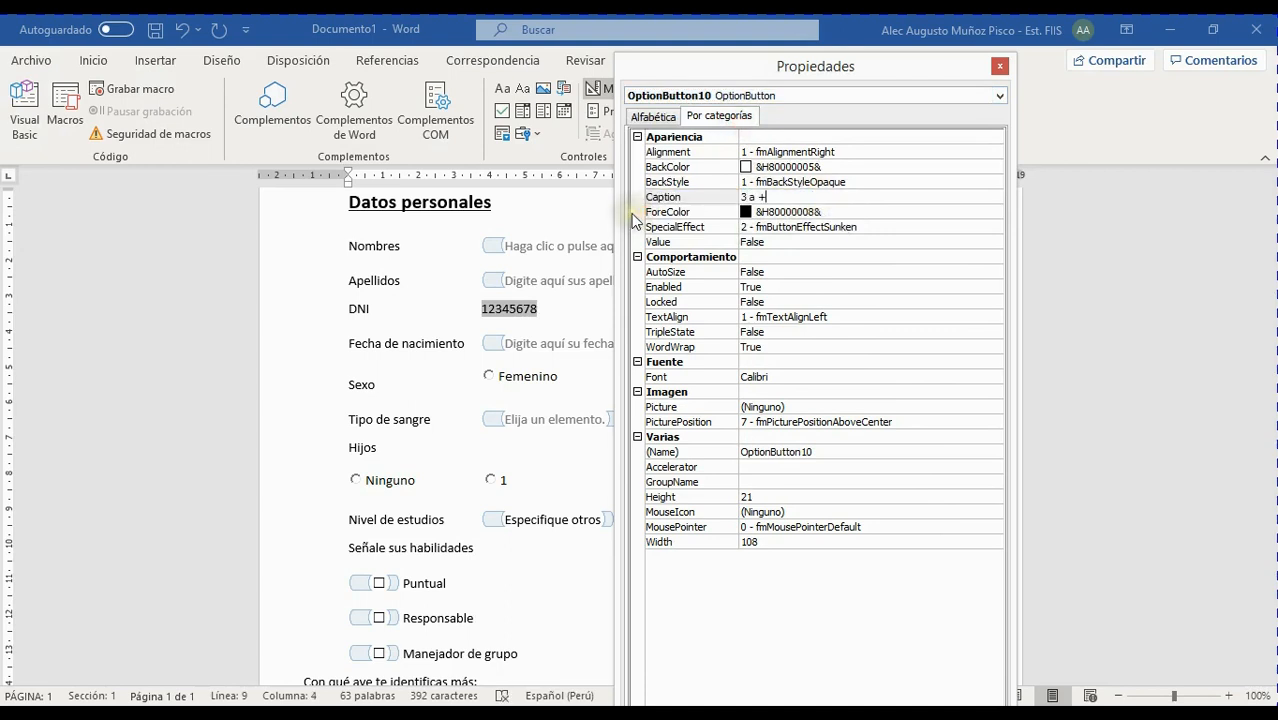
pyautogui.press('Return')
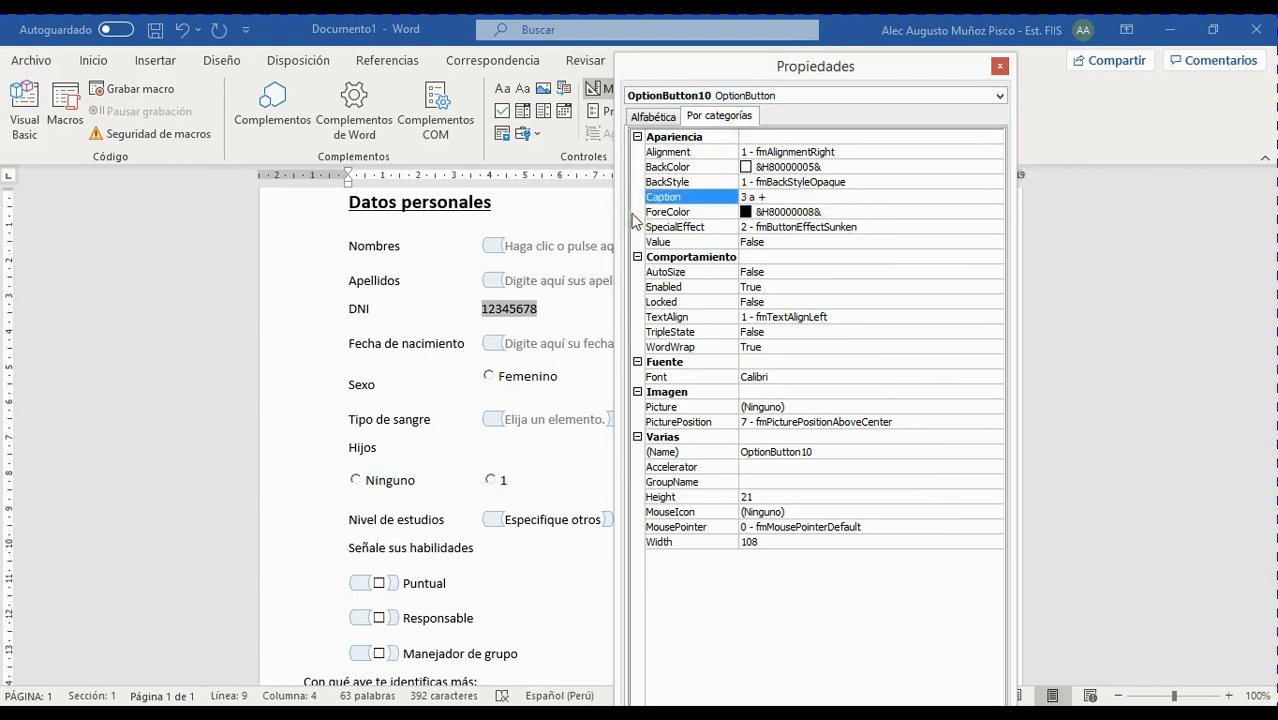
pyautogui.click(999, 66)
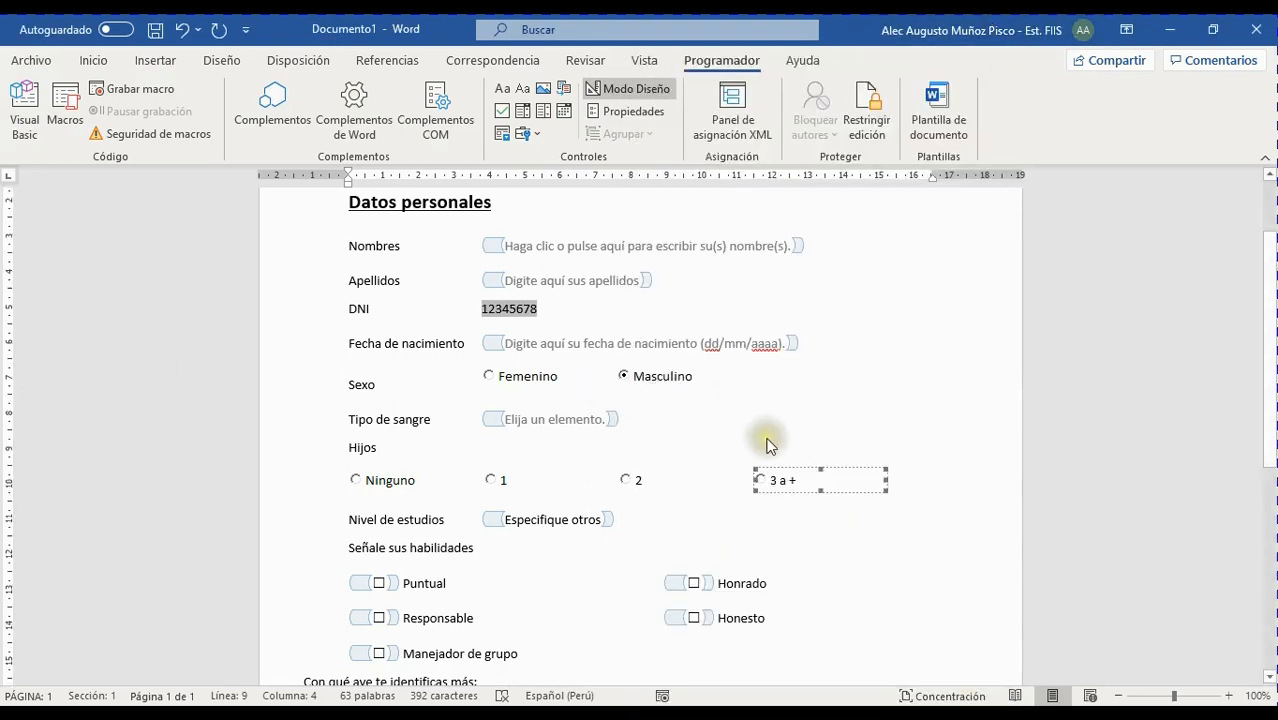
# Leave design mode and toggle Sexo between Femenino and Masculino, ending on Femenino
pyautogui.scroll(-1, 767, 442)
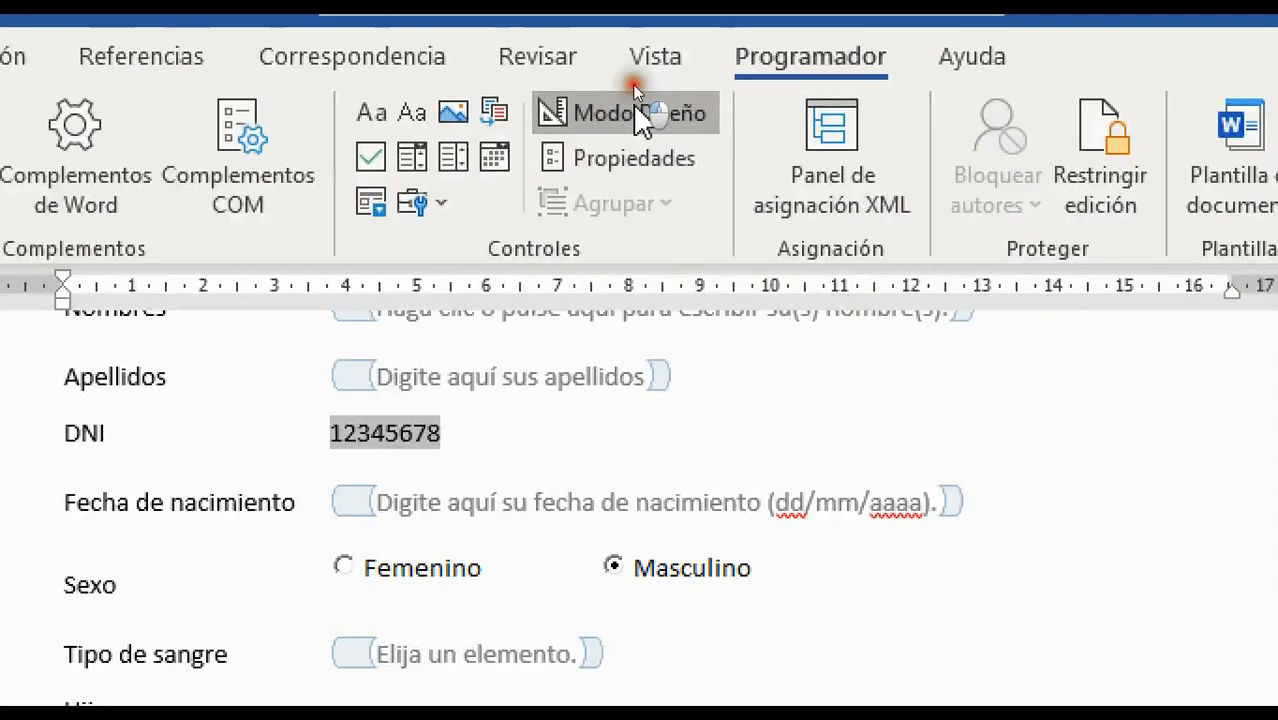
pyautogui.click(634, 90)
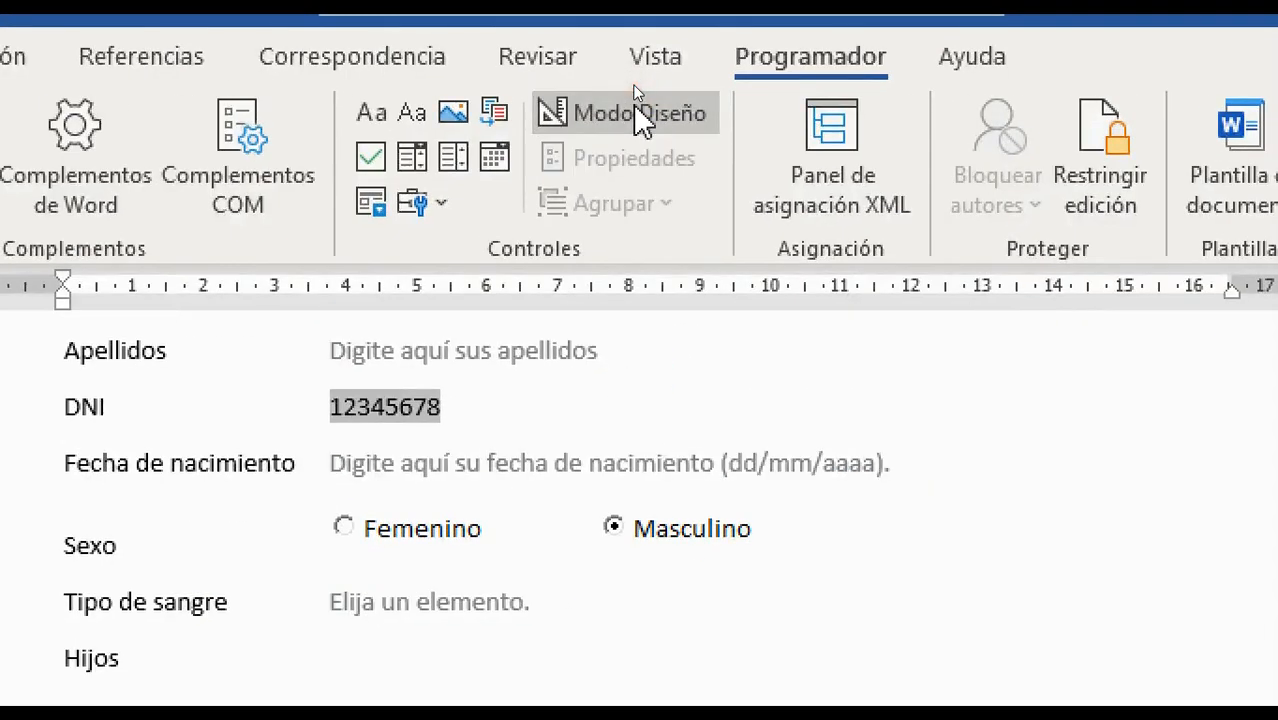
pyautogui.click(492, 297)
pyautogui.click(620, 296)
pyautogui.click(492, 296)
# Try each Hijos option: Ninguno, 1, 2 and 3 a +
pyautogui.click(376, 398)
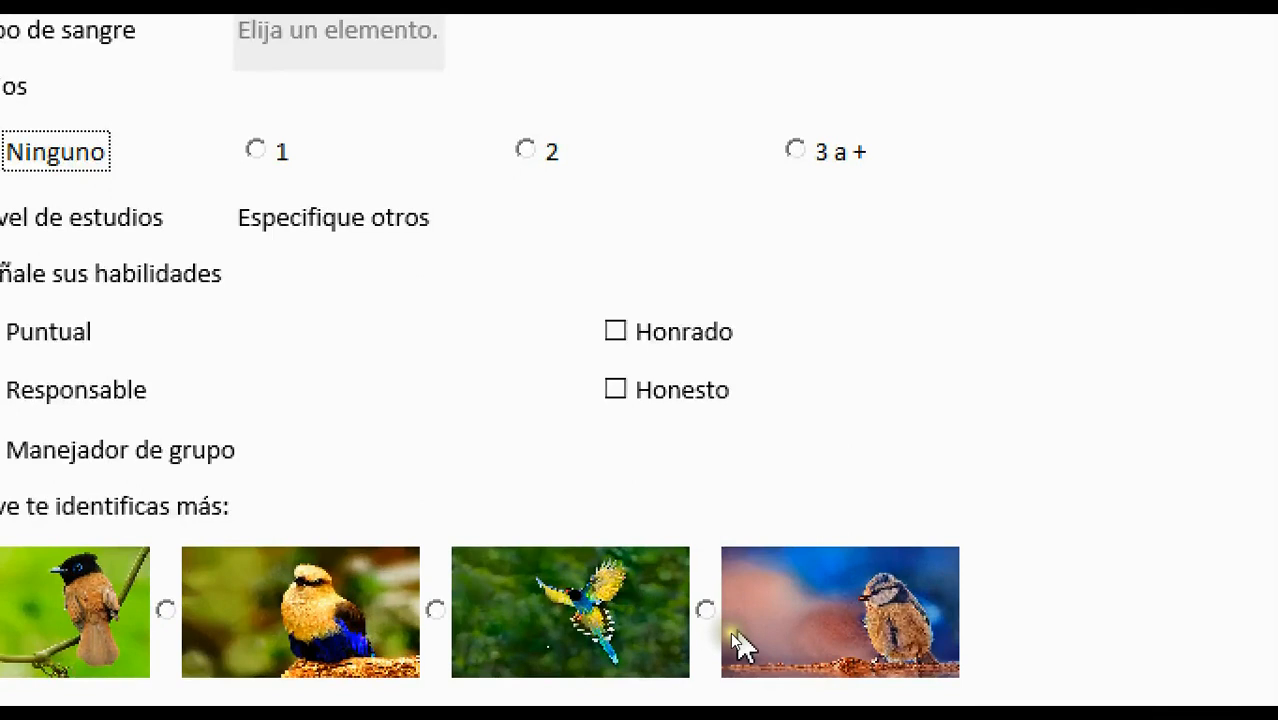
pyautogui.click(256, 151)
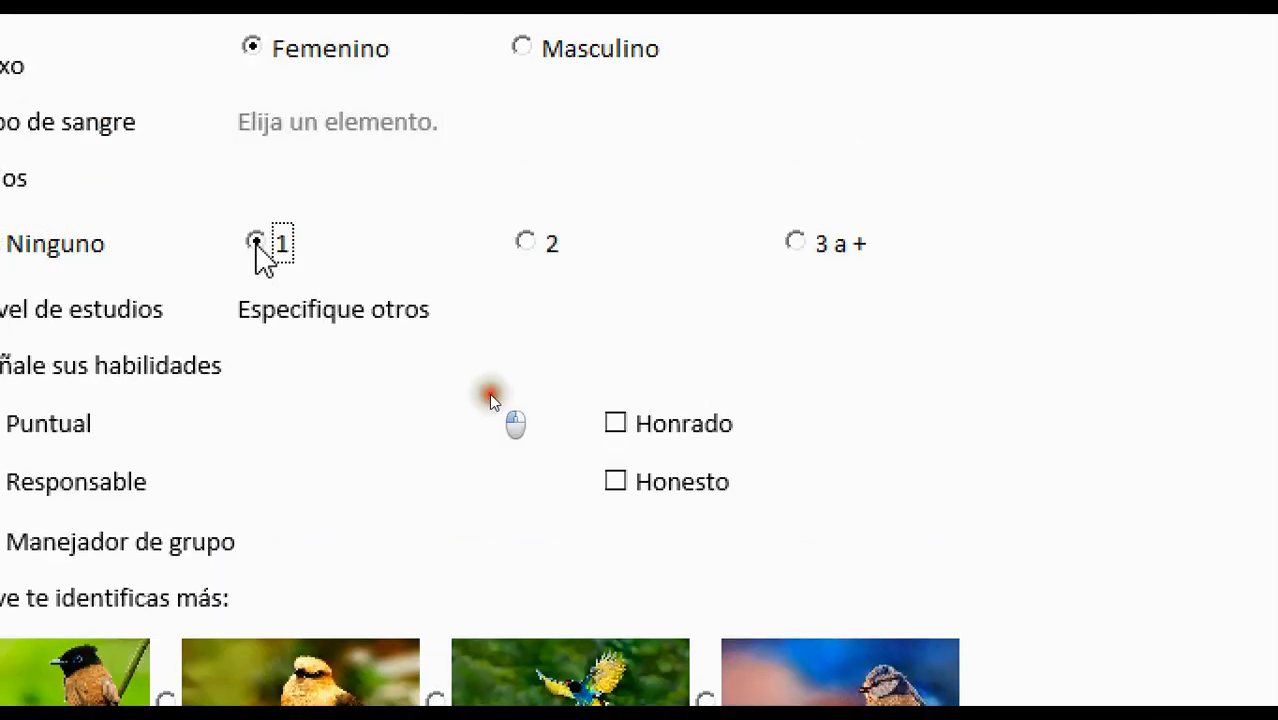
pyautogui.click(547, 244)
pyautogui.click(818, 244)
# Pick the fourth bird picture, then settle on the third bird picture
pyautogui.click(705, 630)
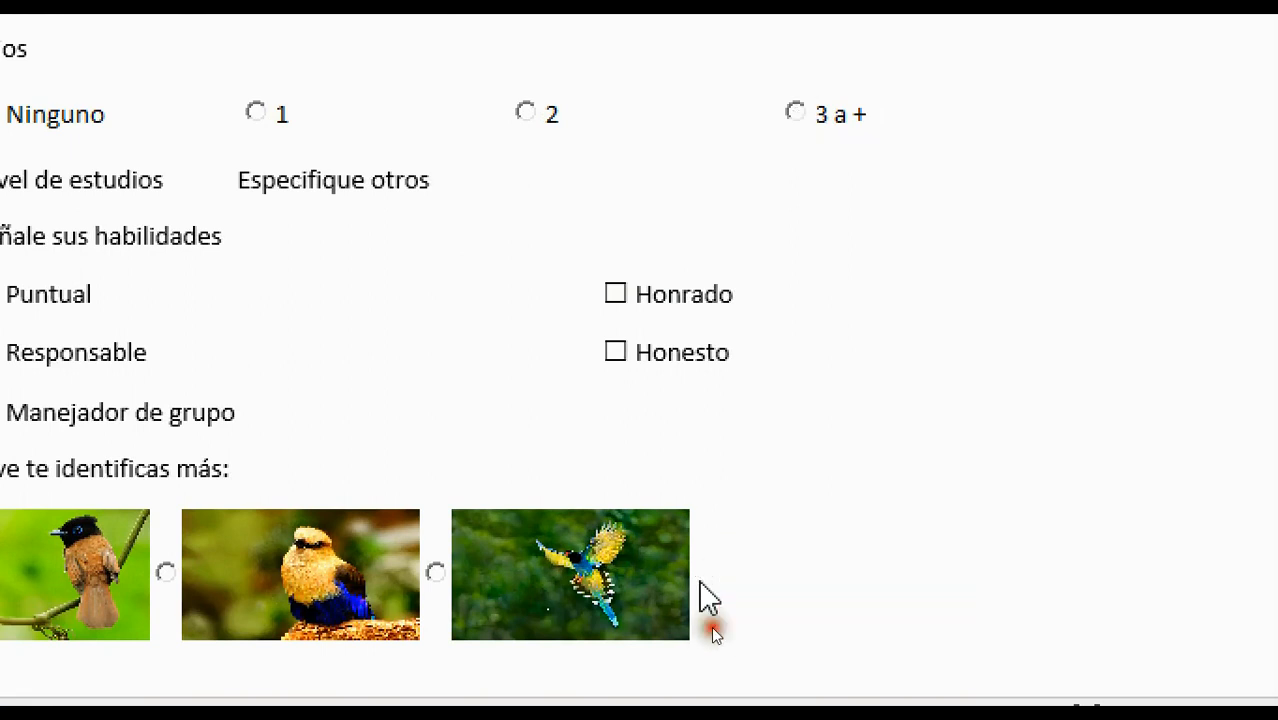
pyautogui.click(621, 615)
pyautogui.click(436, 572)
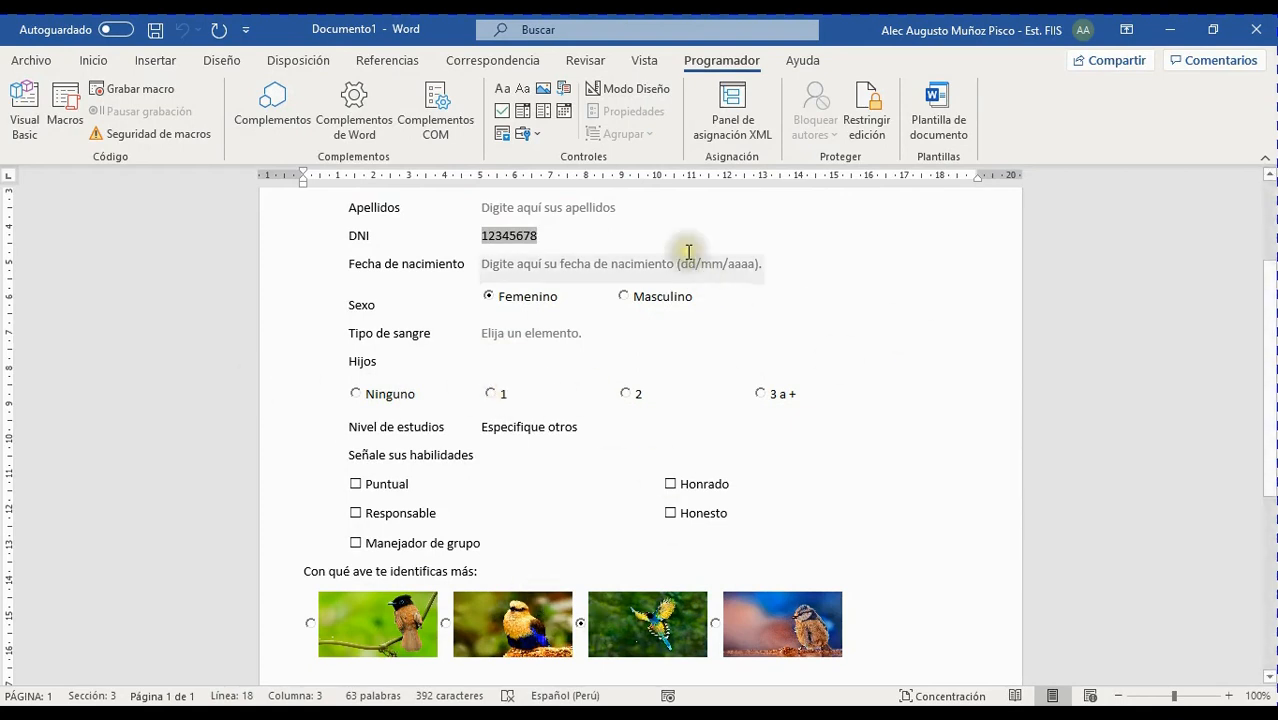
pyautogui.click(418, 408)
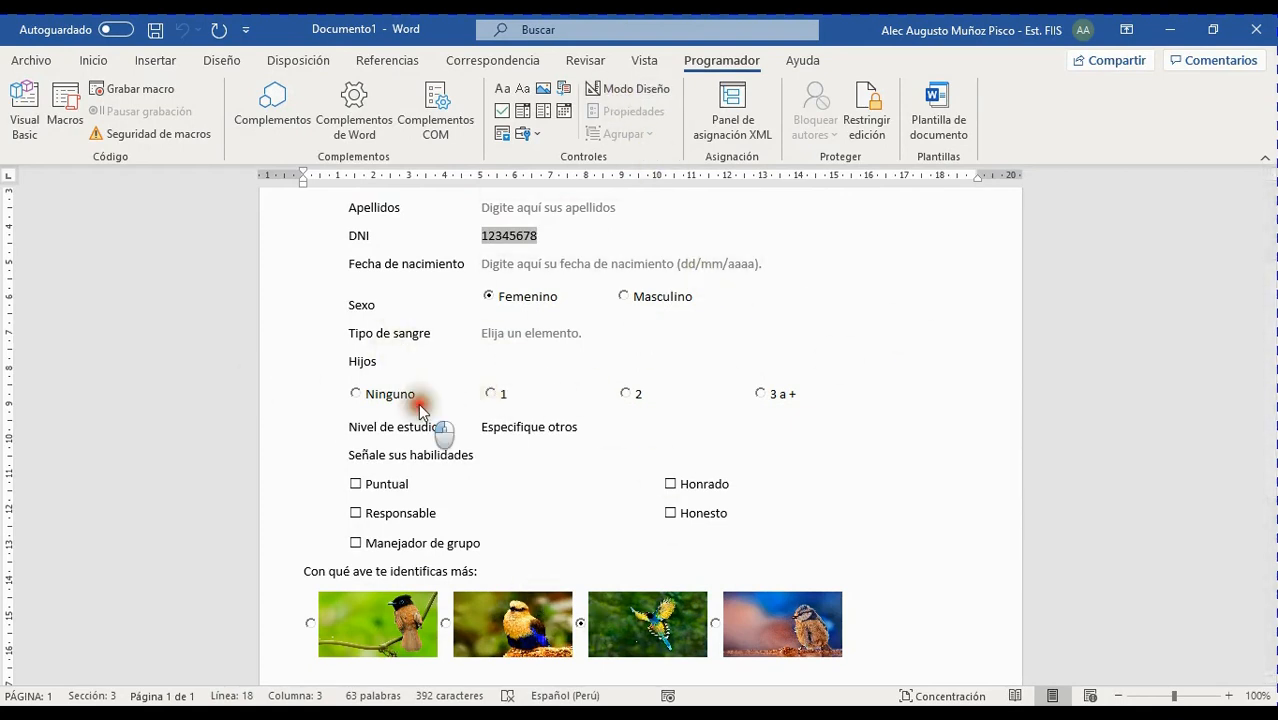
# In design mode, set the Ninguno option's GroupName property to H
pyautogui.click(628, 88)
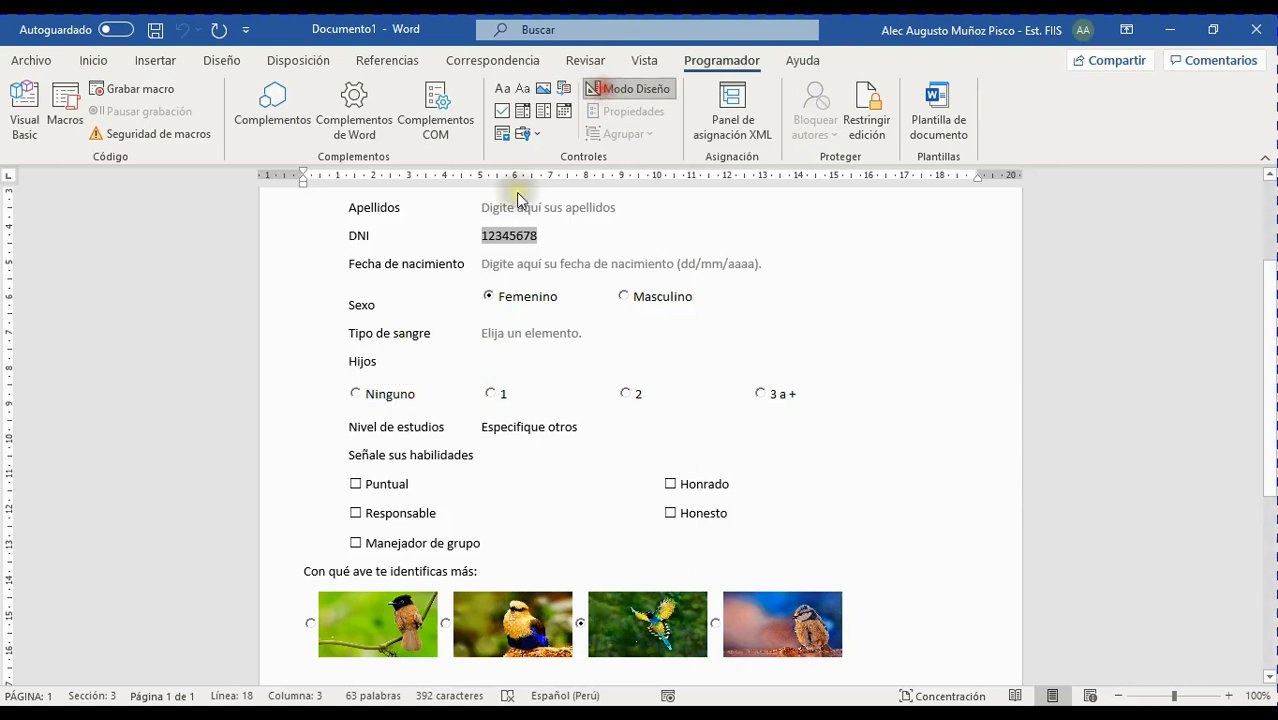
pyautogui.click(446, 413)
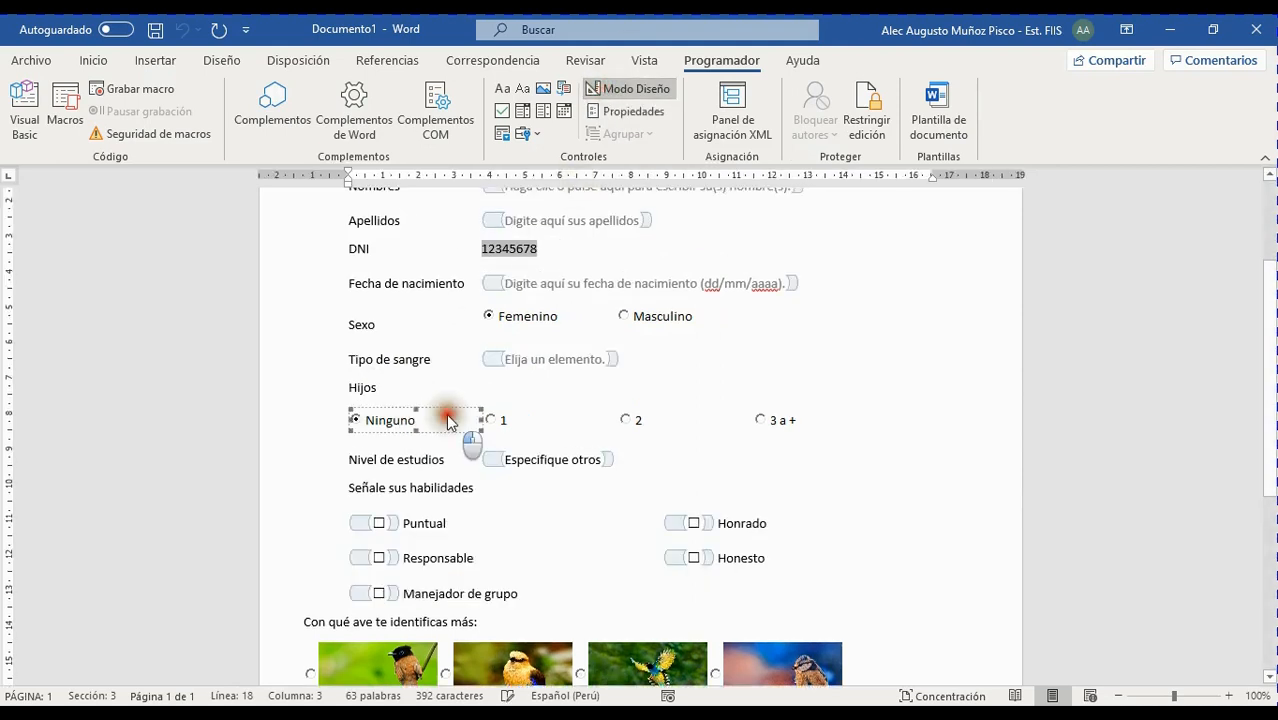
pyautogui.click(627, 111)
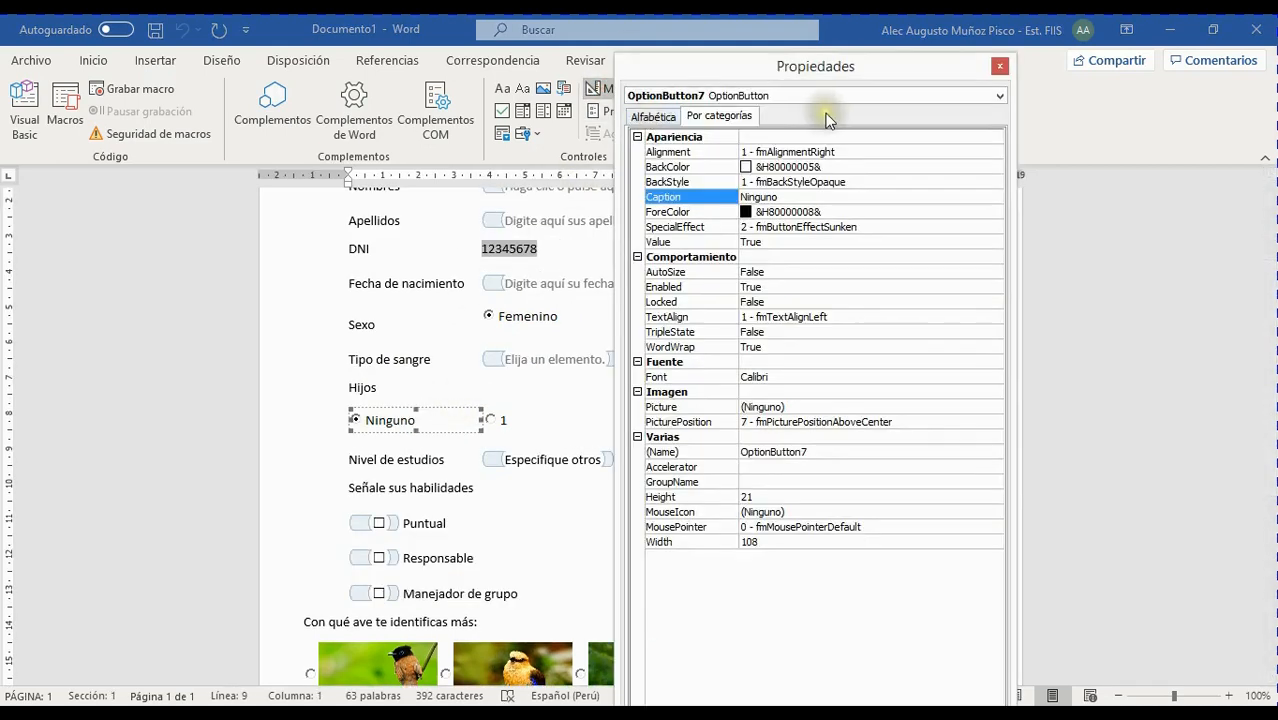
pyautogui.click(772, 467)
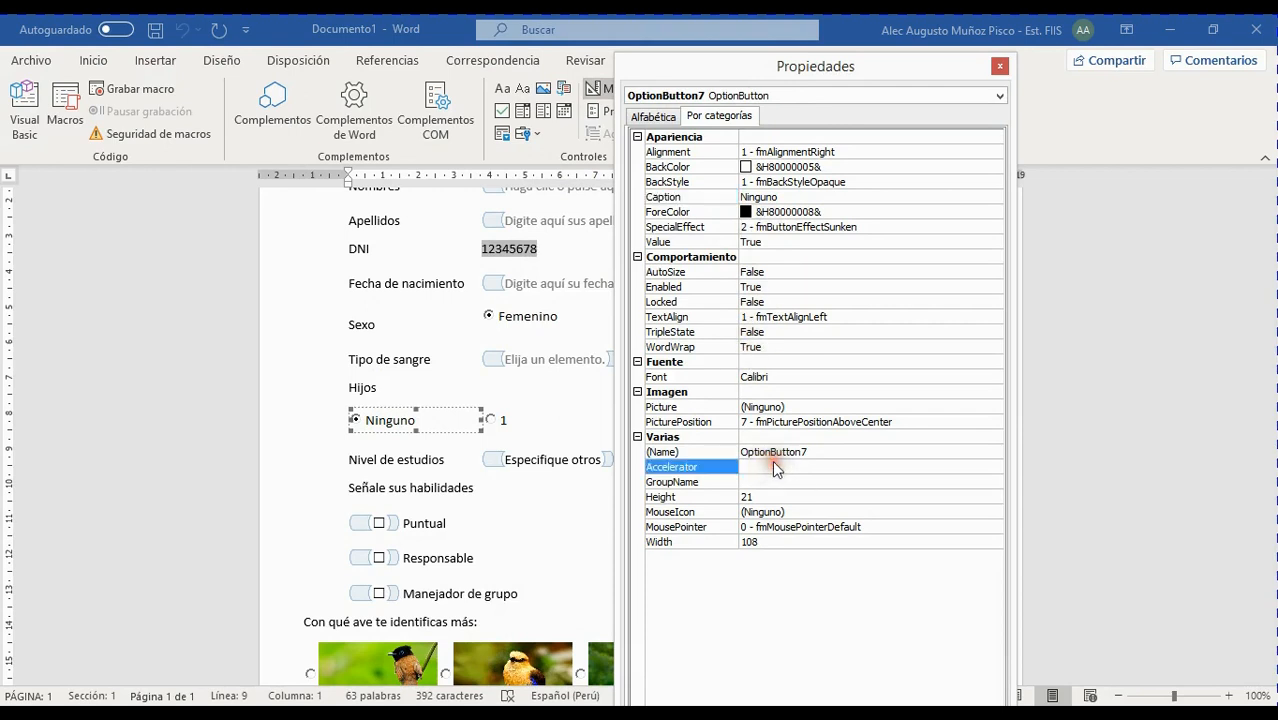
pyautogui.click(779, 481)
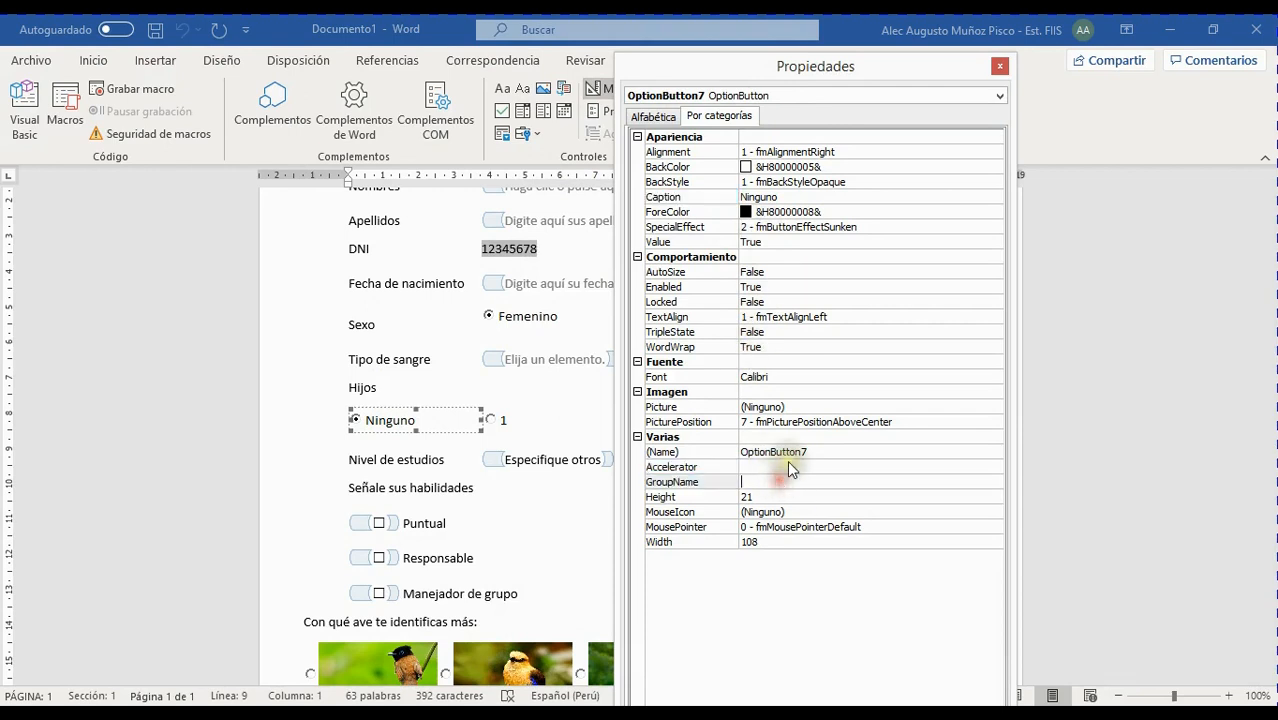
pyautogui.write('H')
# Give OptionButton8 and OptionButton9 the GroupName H
pyautogui.click(762, 92)
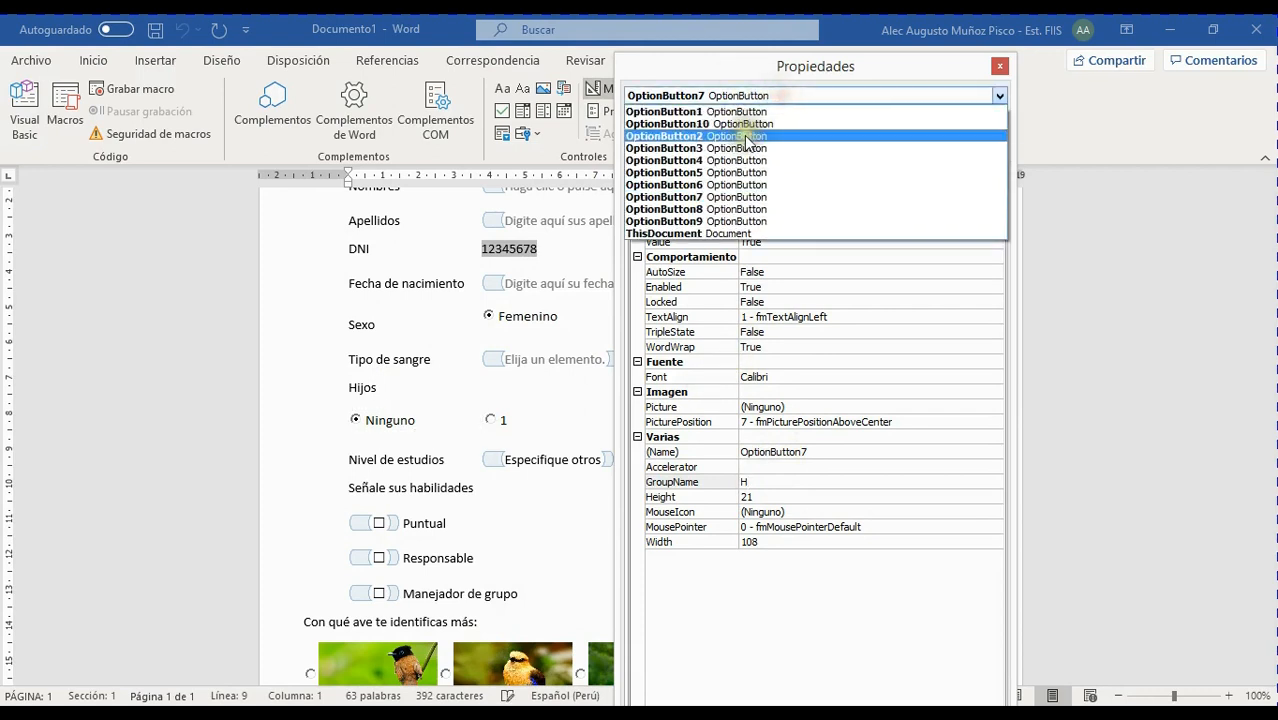
pyautogui.click(730, 209)
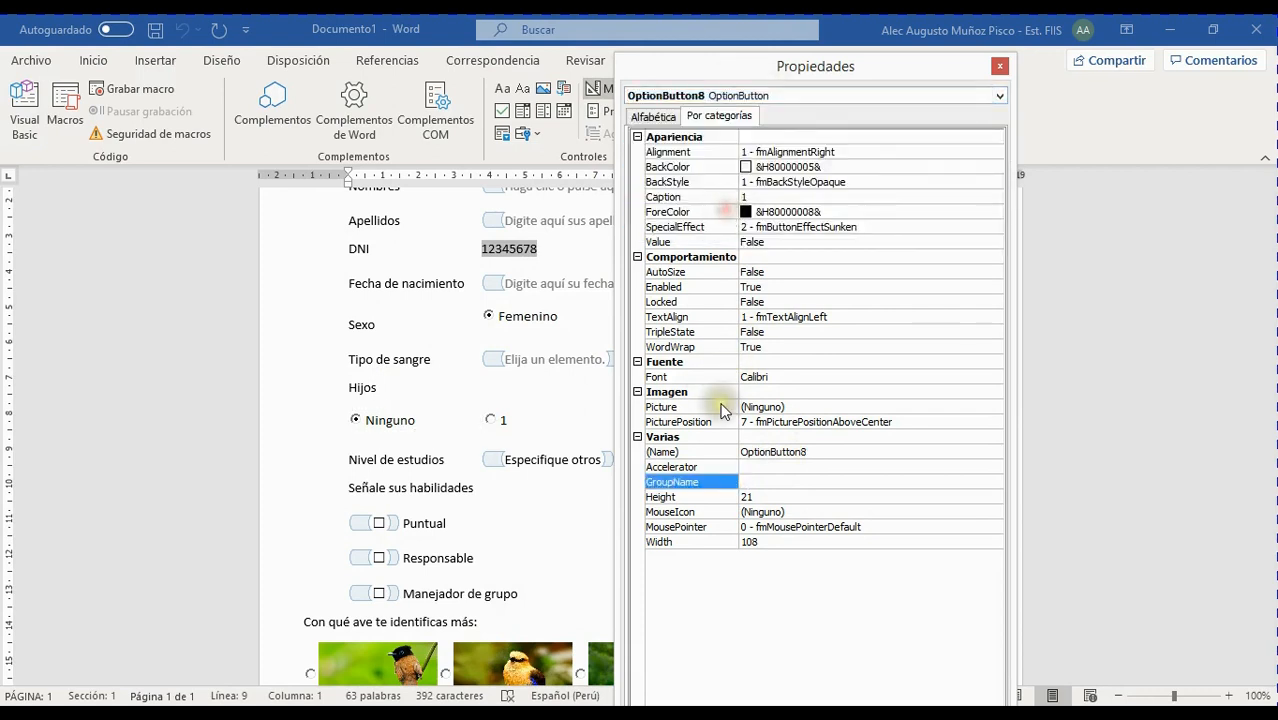
pyautogui.click(769, 483)
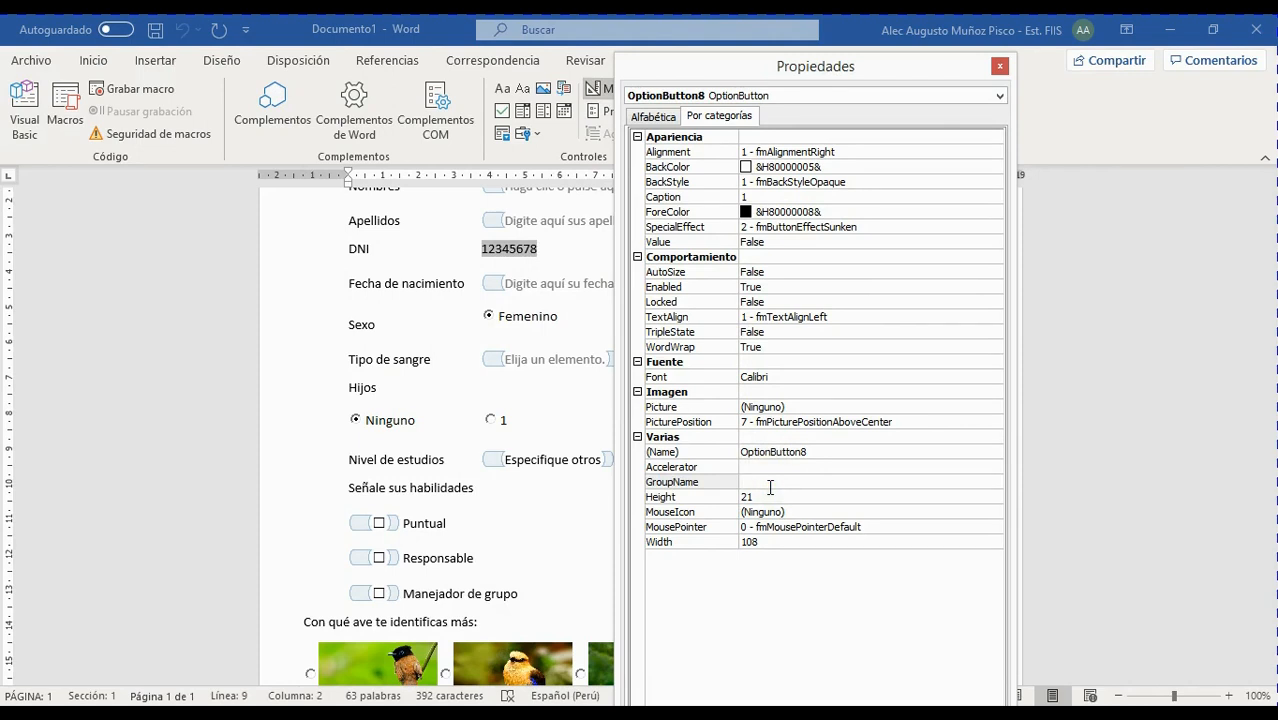
pyautogui.press('F12')
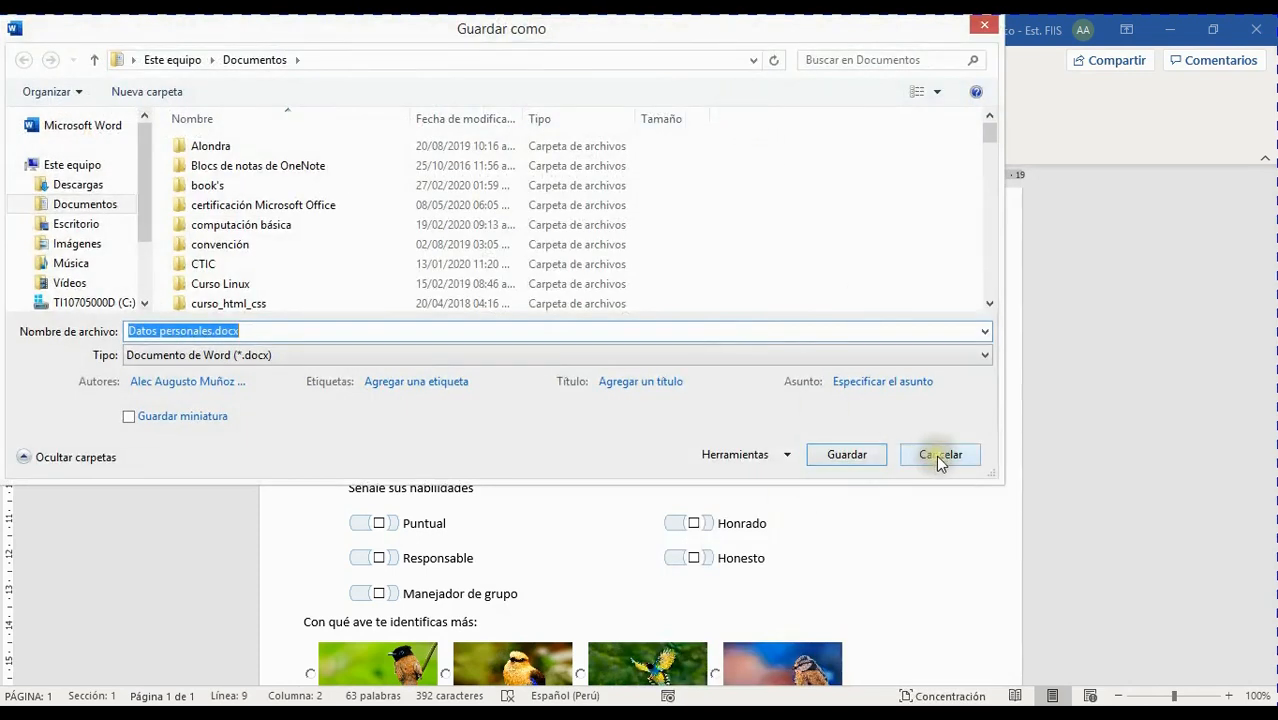
pyautogui.click(931, 462)
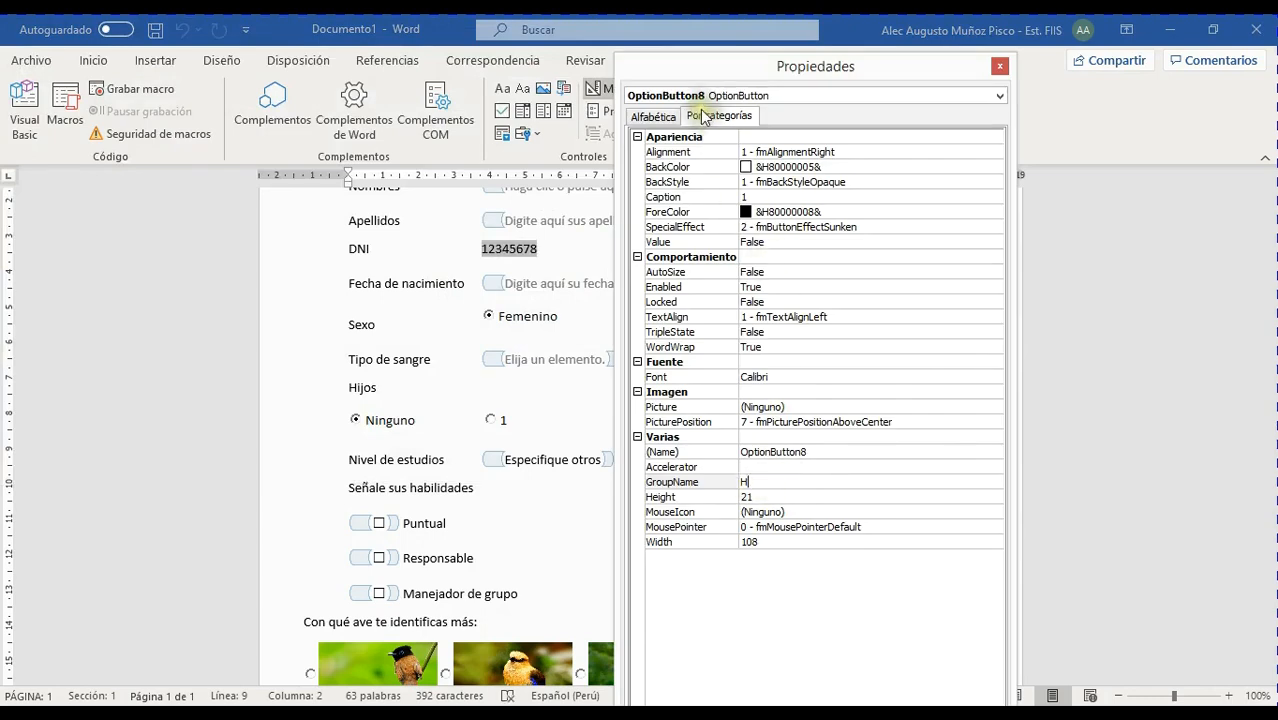
pyautogui.click(733, 95)
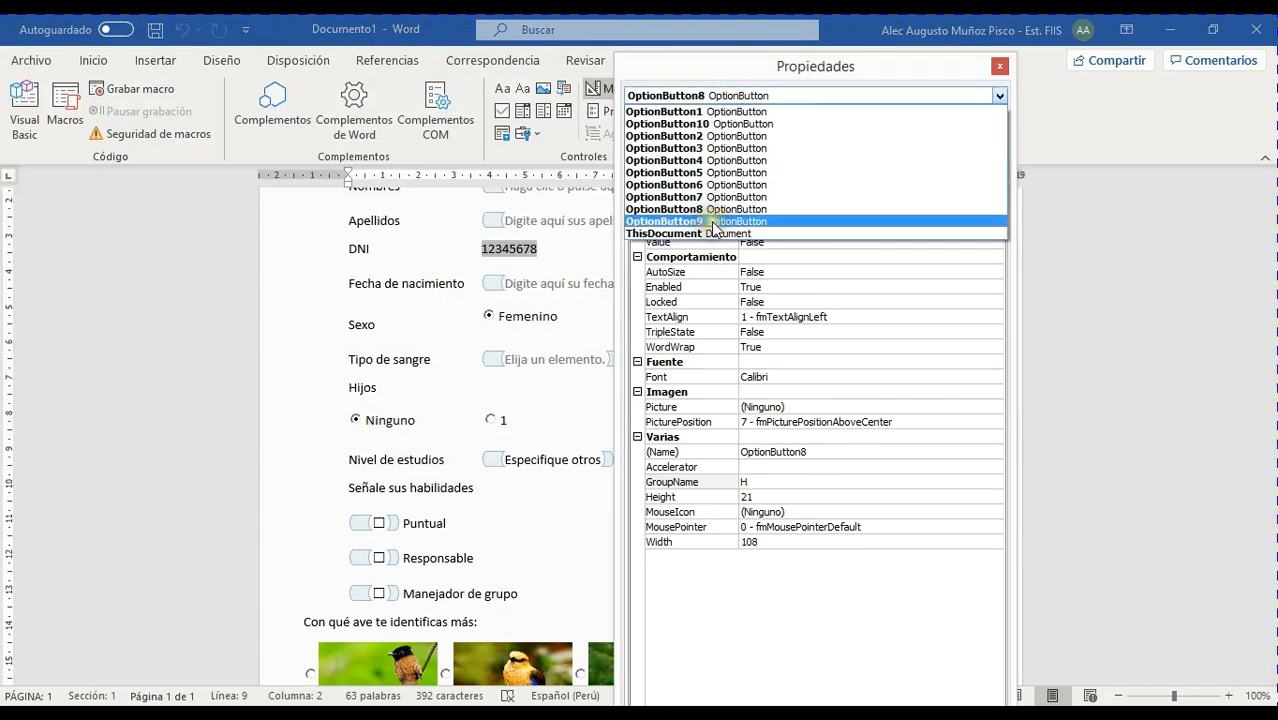
pyautogui.click(714, 221)
pyautogui.click(770, 483)
pyautogui.write('H')
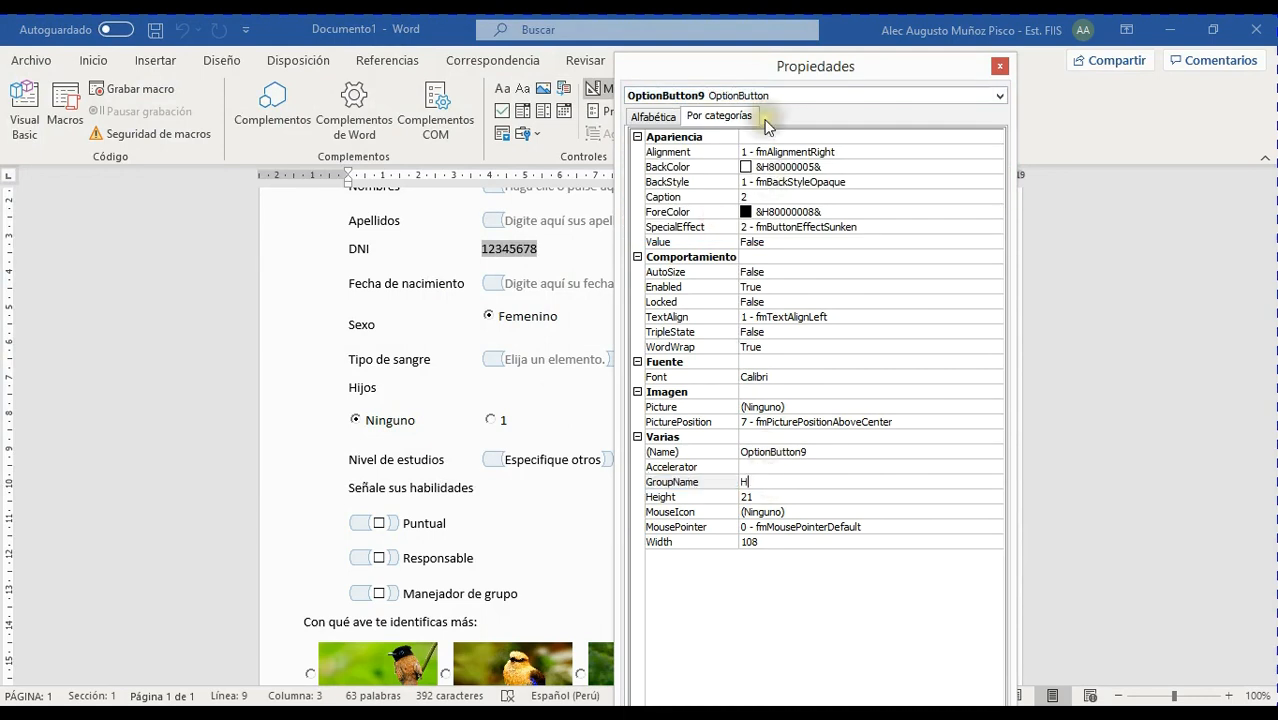
# Set OptionButton10's GroupName to H and close the Properties window
pyautogui.click(760, 96)
pyautogui.click(757, 213)
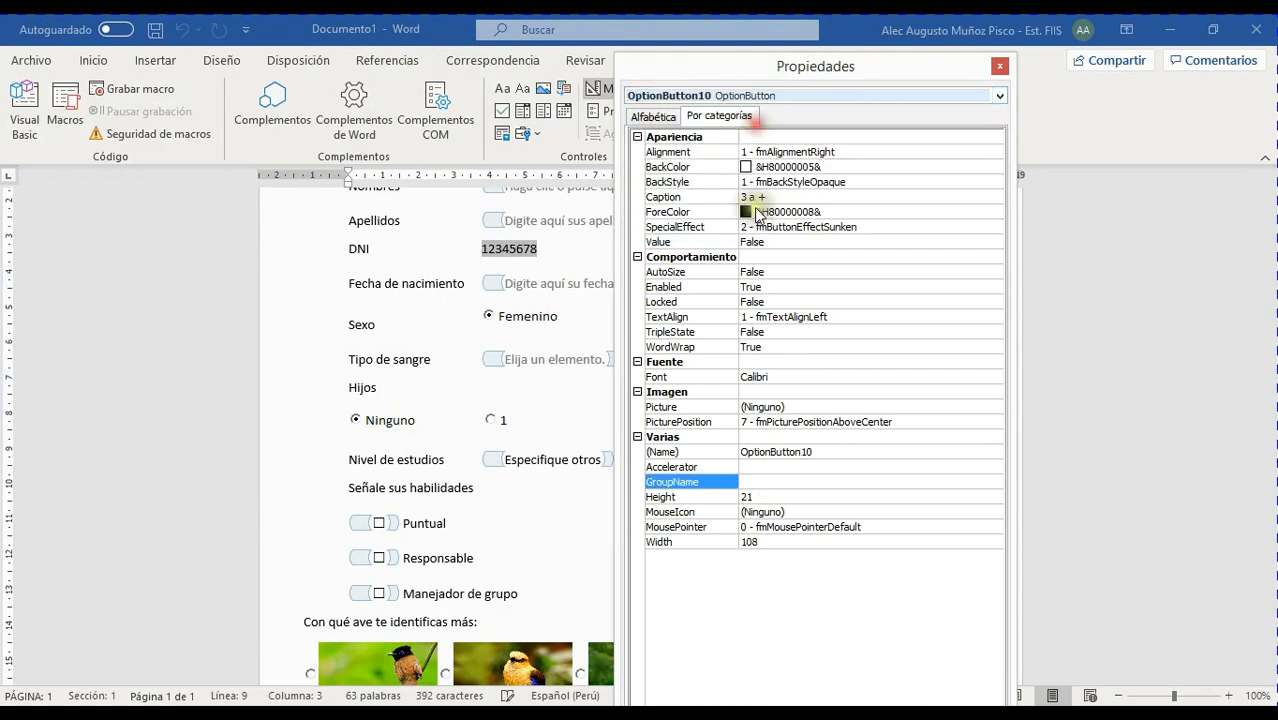
pyautogui.click(772, 482)
pyautogui.write('H')
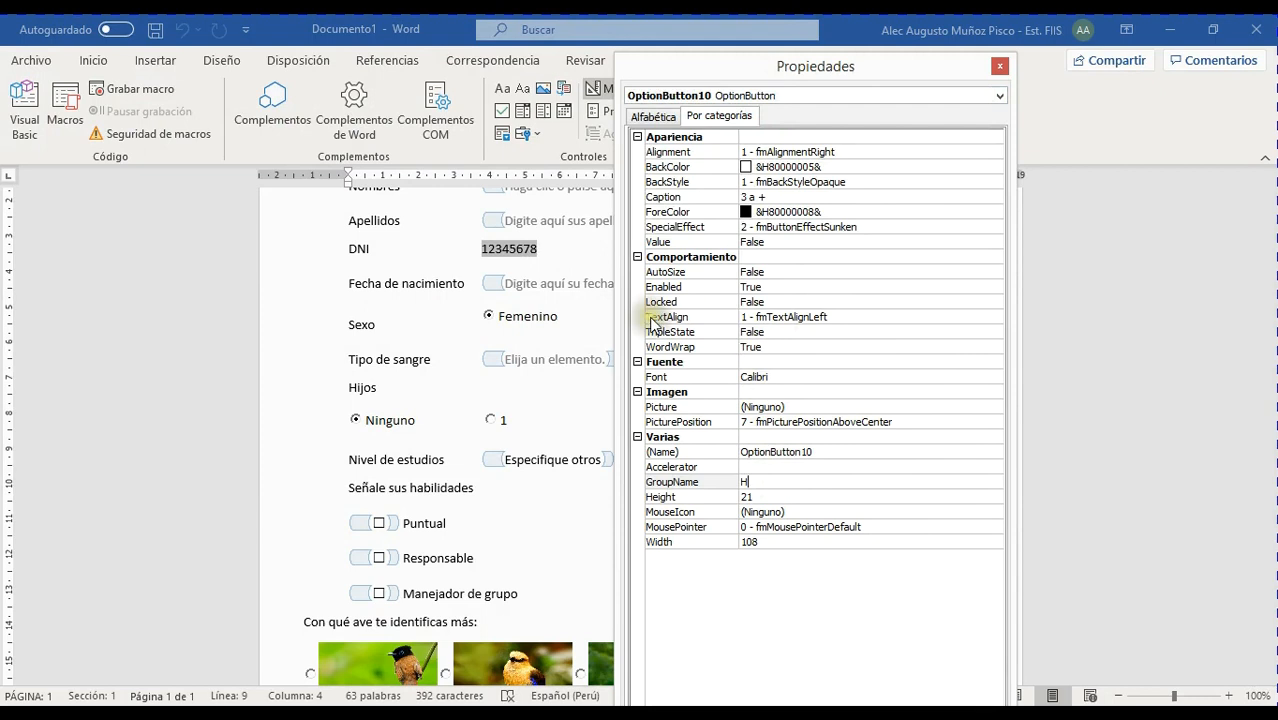
pyautogui.click(999, 66)
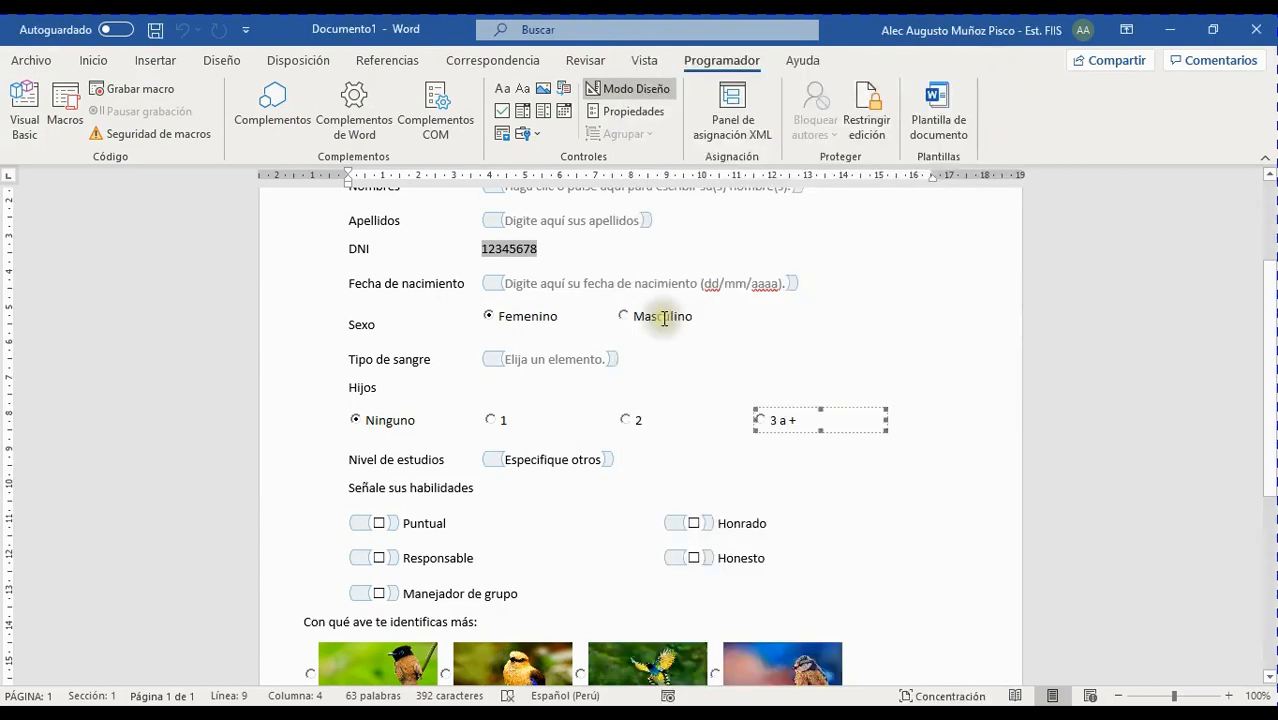
# Leave design mode, pick the second bird, then choose 1 and 2 for Hijos
pyautogui.click(615, 88)
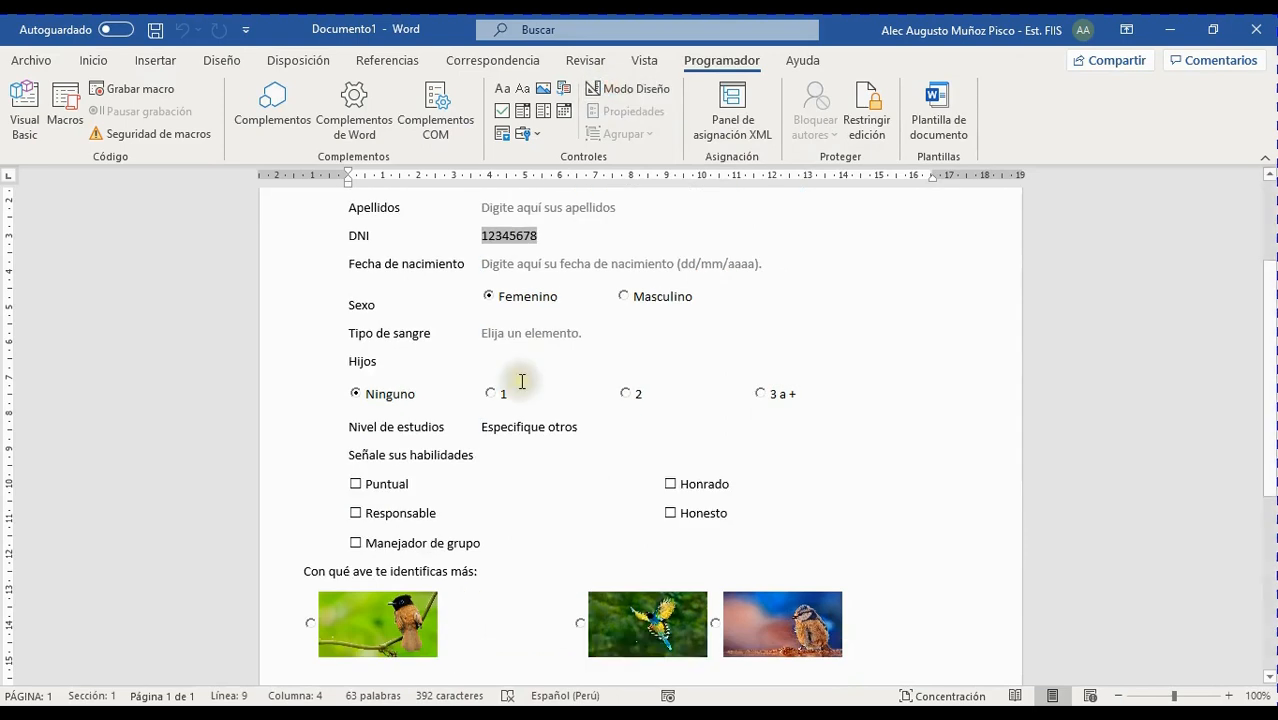
pyautogui.click(447, 623)
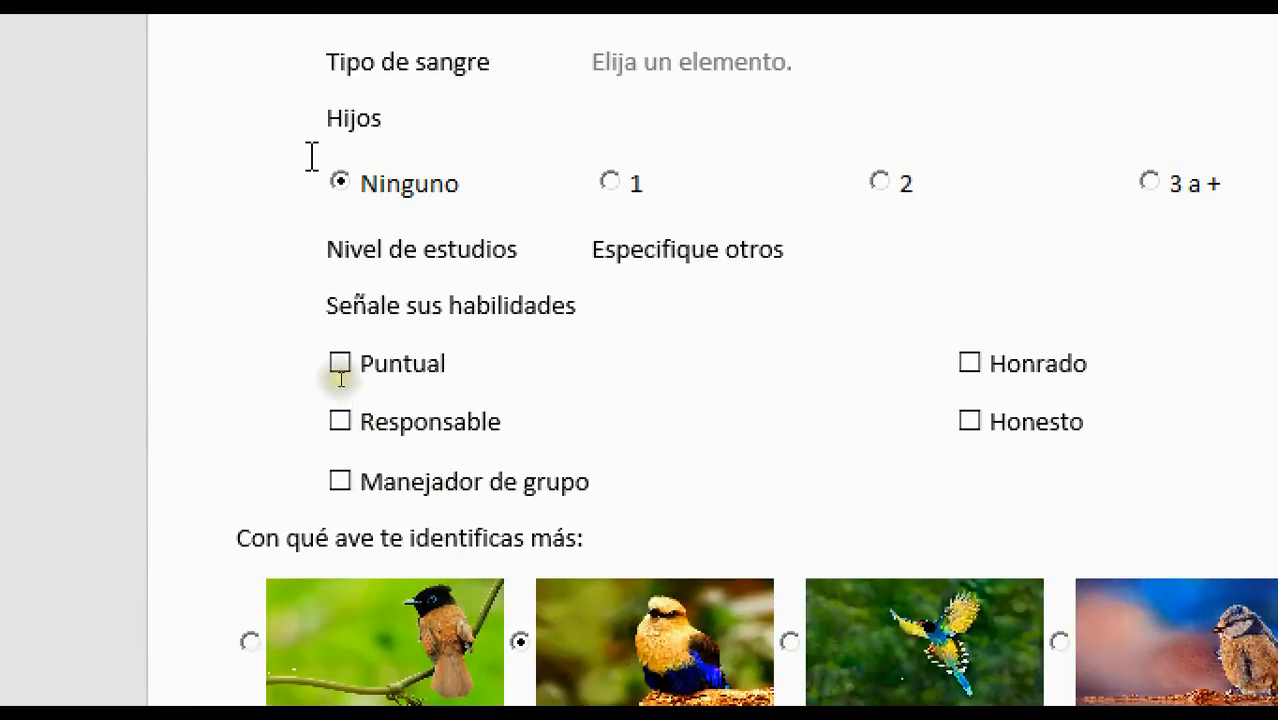
pyautogui.click(803, 210)
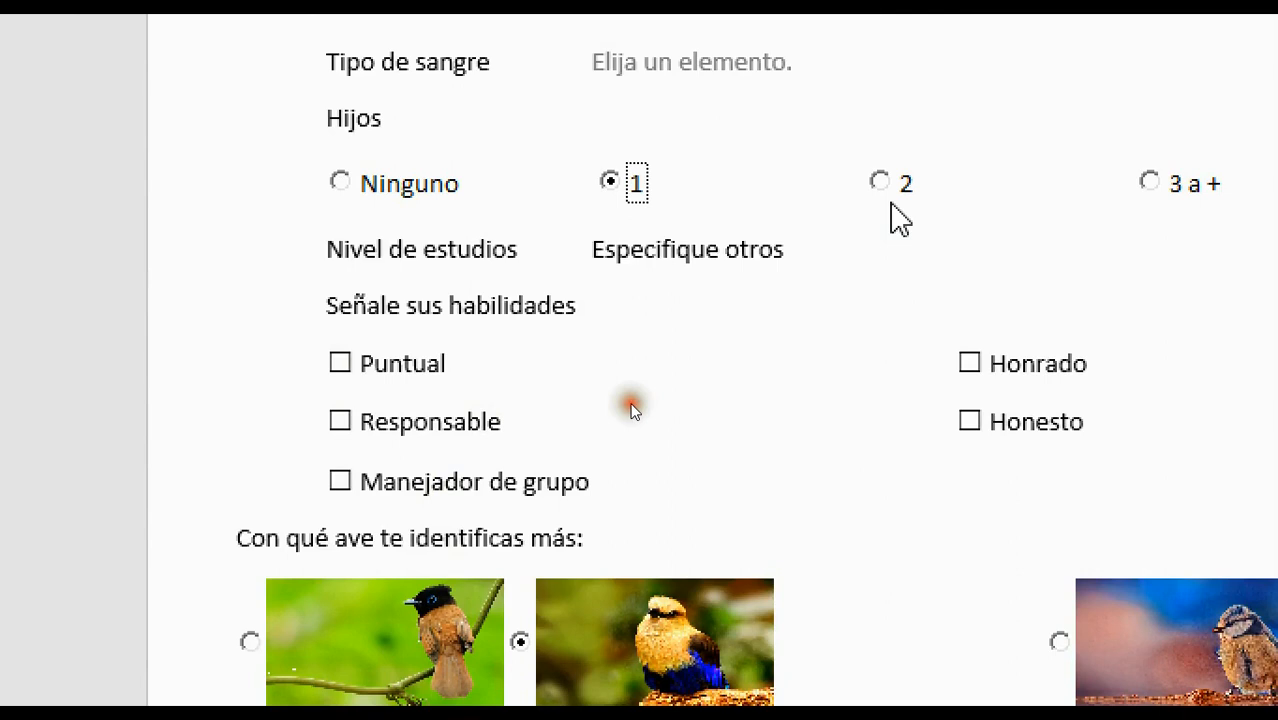
pyautogui.click(887, 180)
# Choose the first bird, switch to the third bird, and set Sexo to Masculino
pyautogui.scroll(-1, 507, 656)
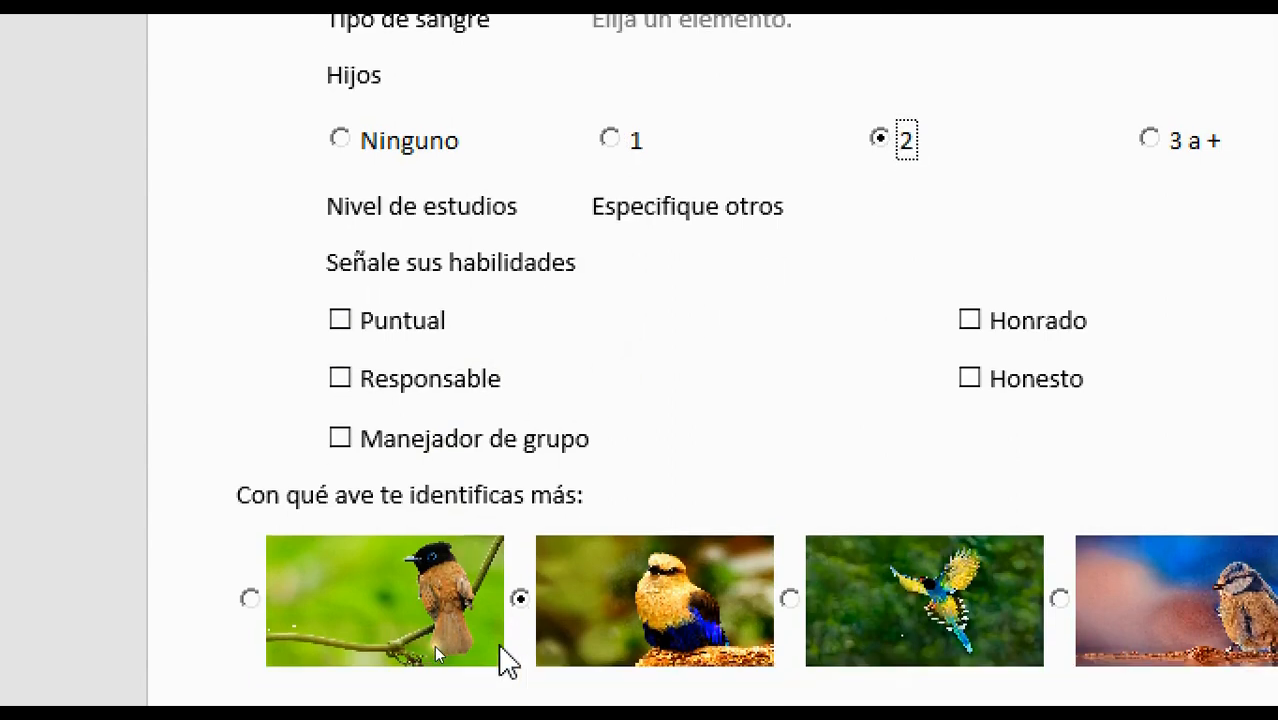
pyautogui.scroll(1, 550, 593)
pyautogui.scroll(-1, 600, 520)
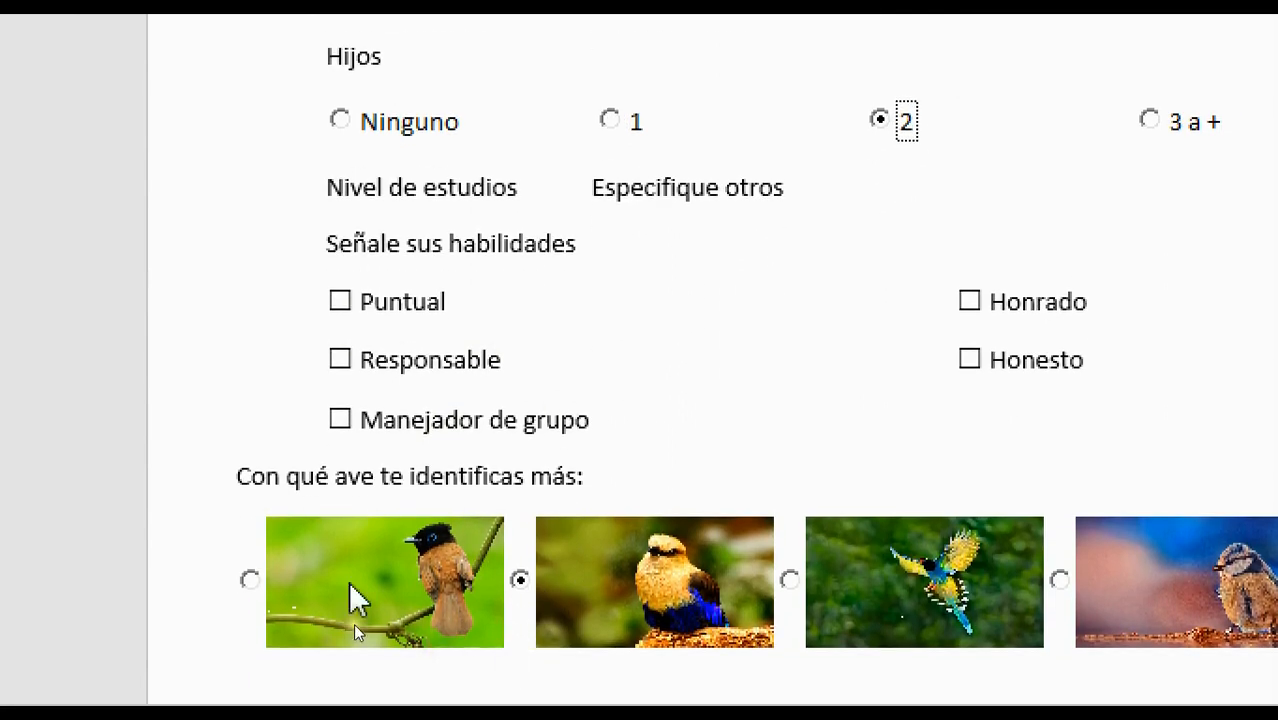
pyautogui.click(250, 580)
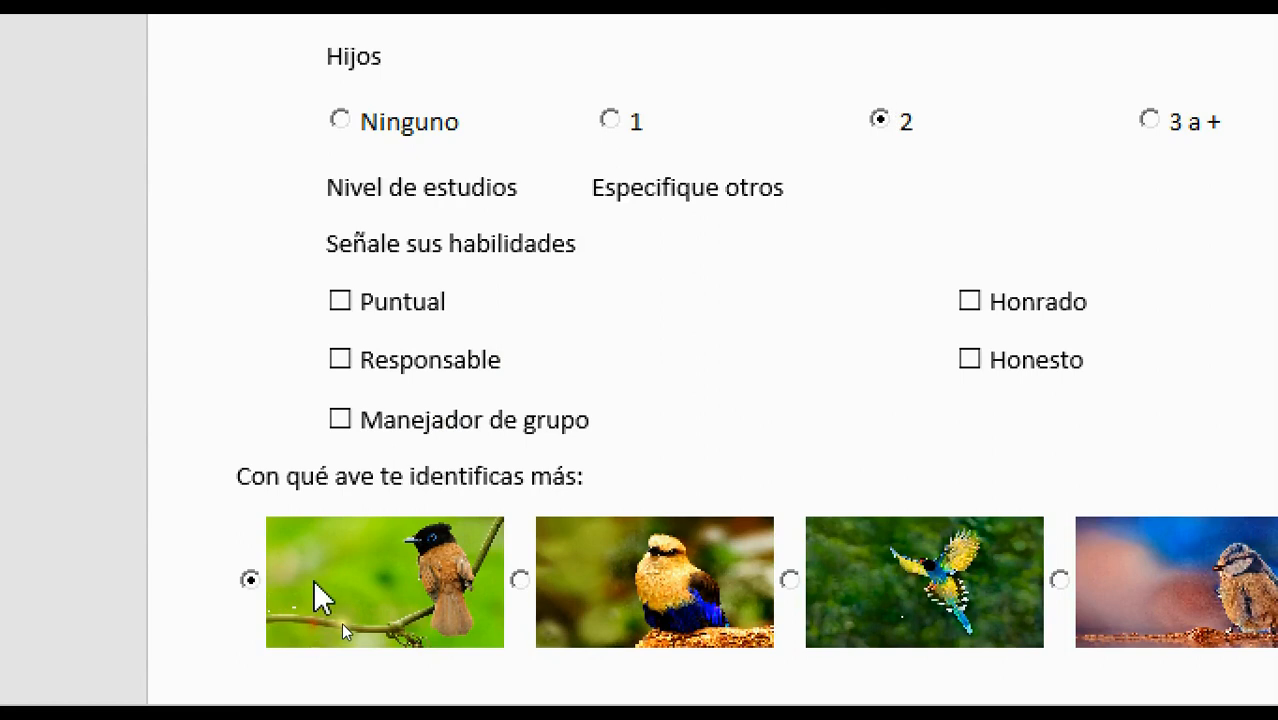
pyautogui.click(790, 580)
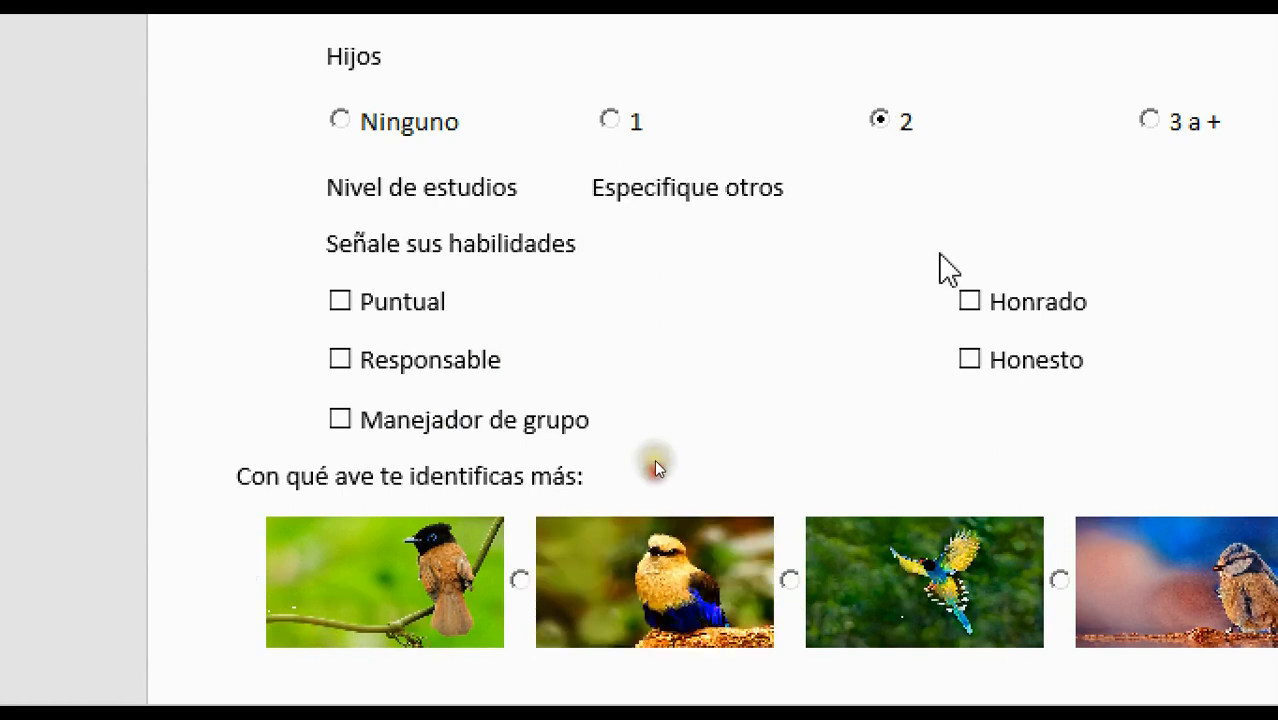
pyautogui.scroll(4, 964, 143)
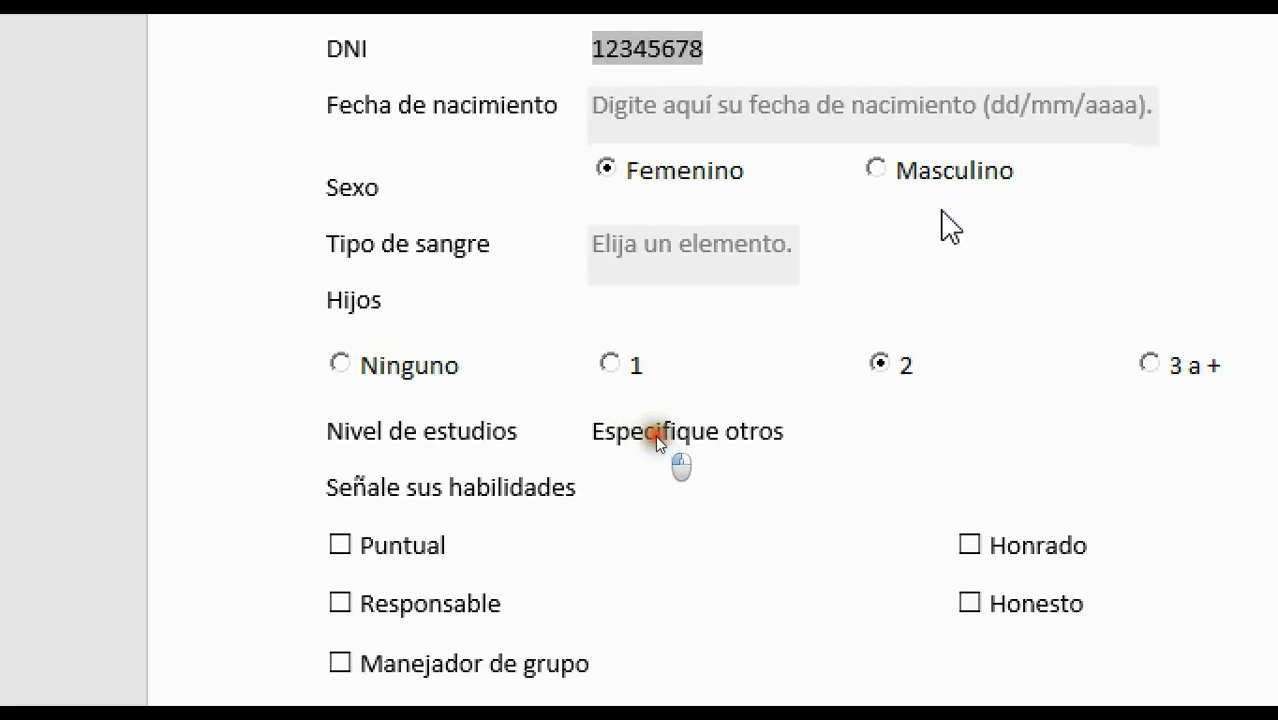
pyautogui.click(918, 170)
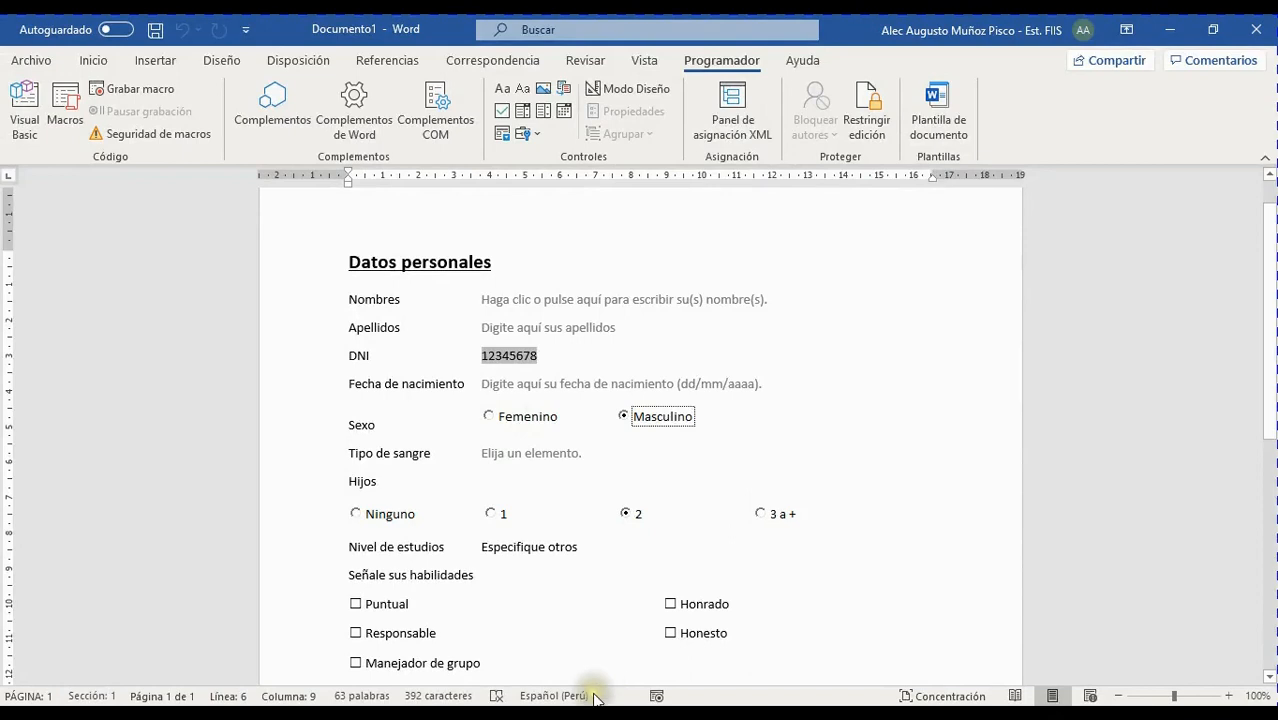
# Confirm 2 children and Masculino stay marked while reselecting the third bird
pyautogui.scroll(-5, 756, 642)
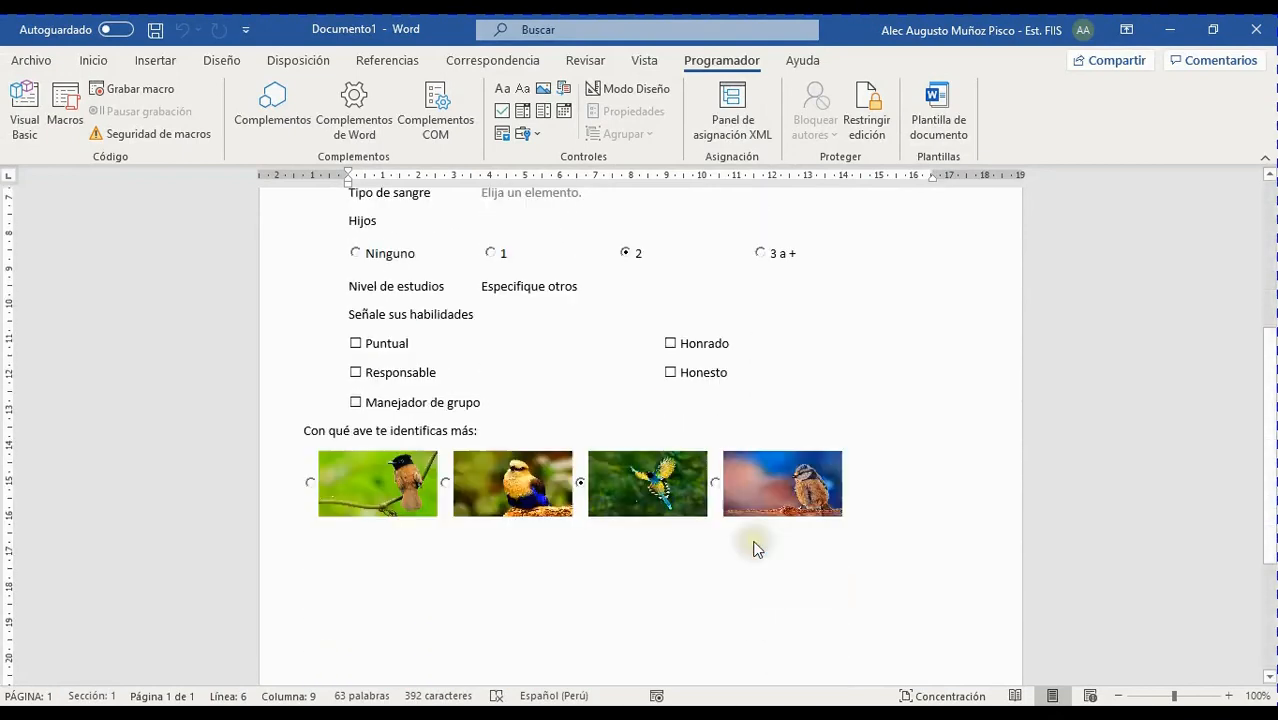
pyautogui.scroll(6, 744, 530)
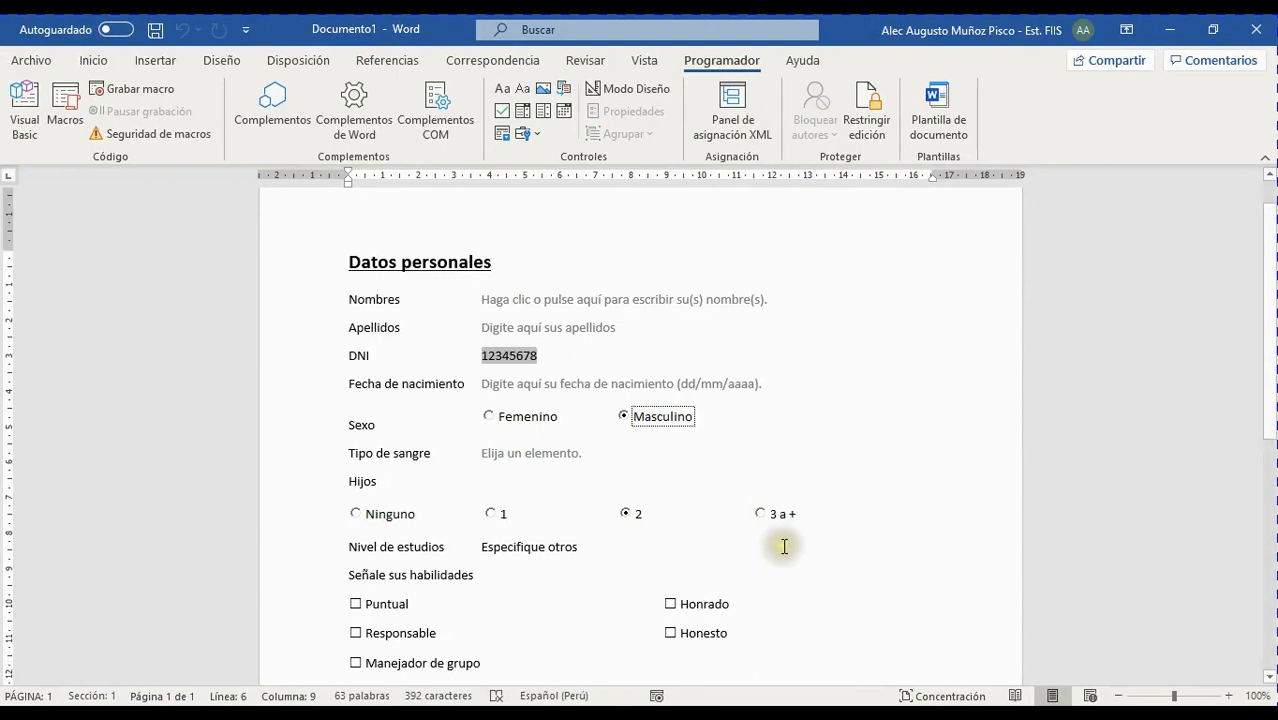
pyautogui.scroll(-3, 783, 542)
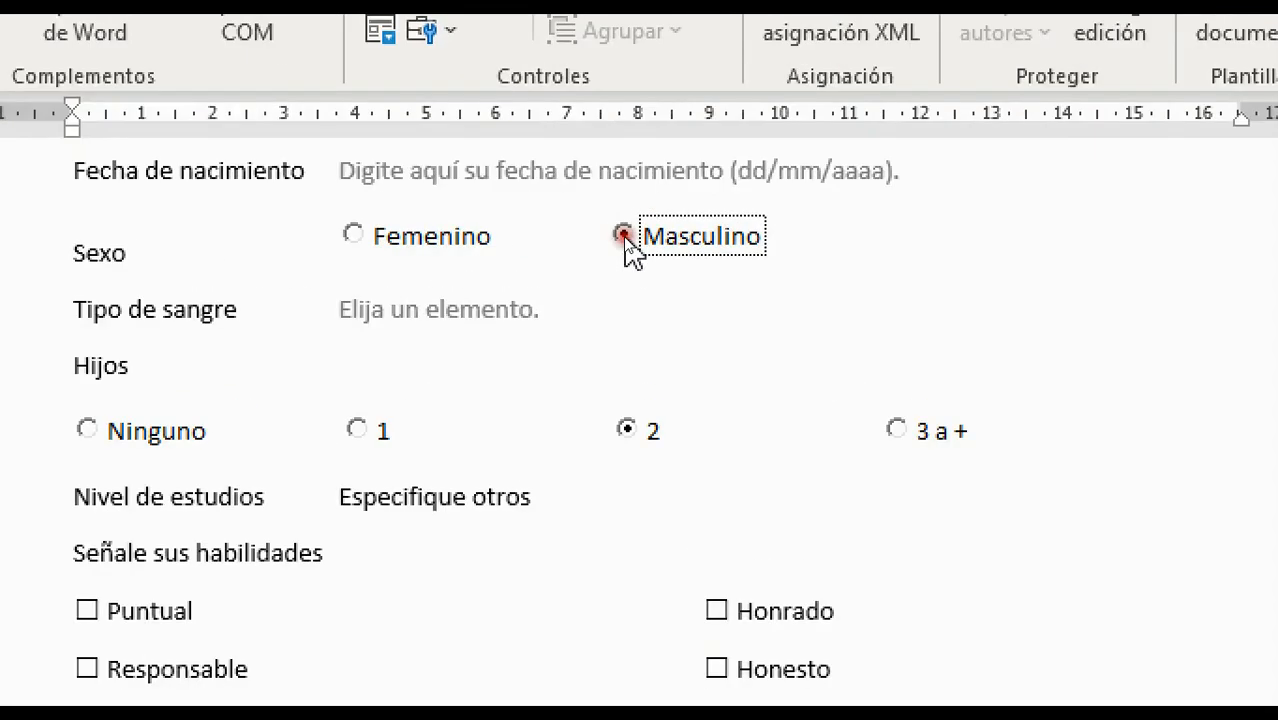
pyautogui.click(625, 239)
pyautogui.click(625, 239)
pyautogui.click(628, 430)
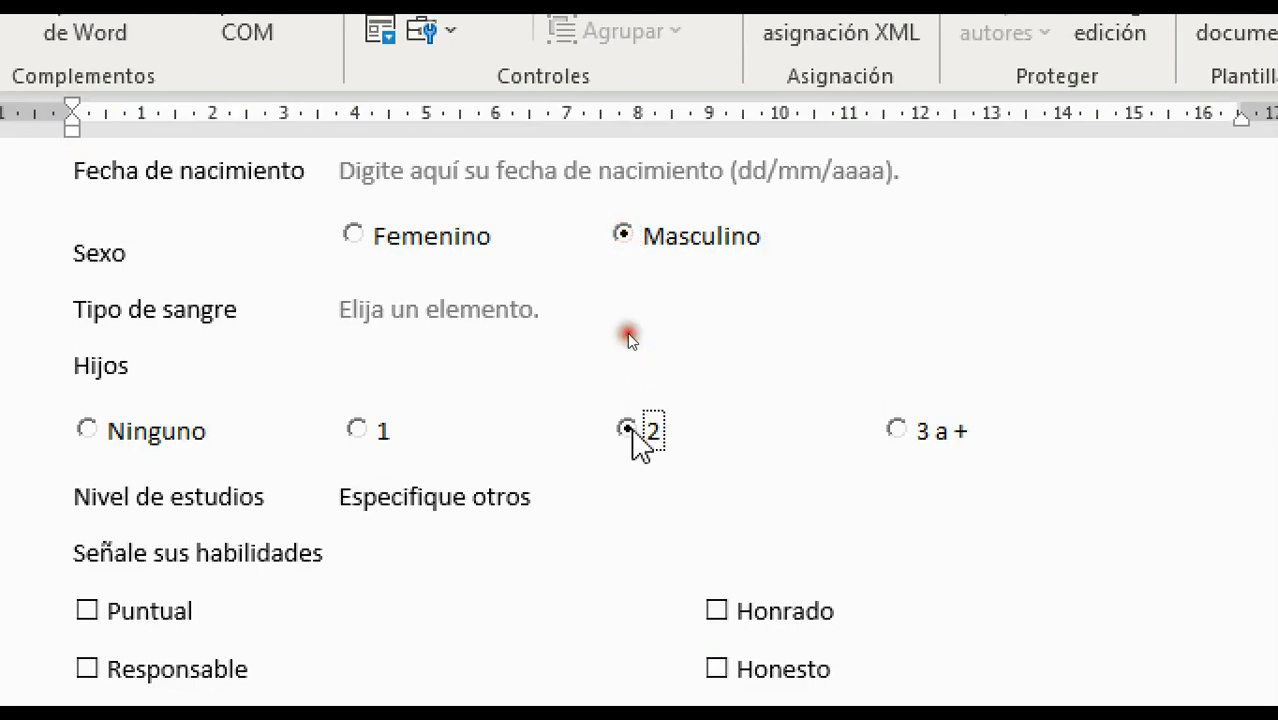
pyautogui.click(627, 234)
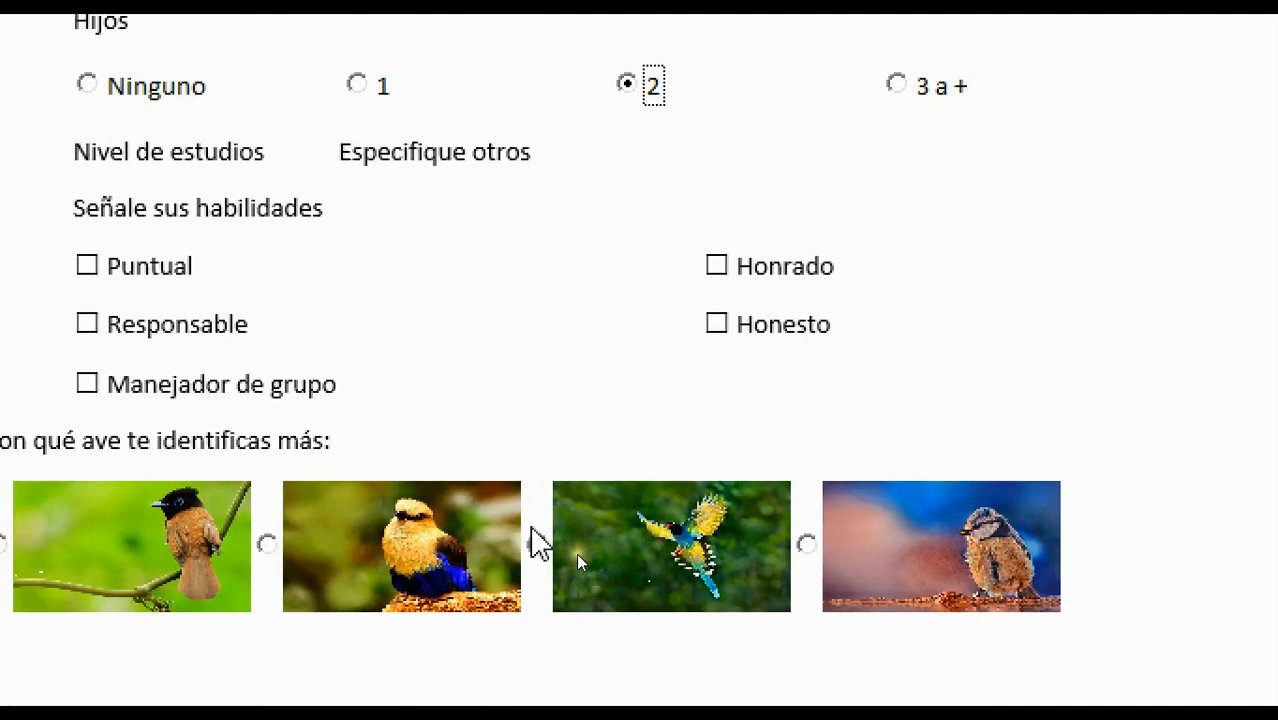
pyautogui.click(532, 532)
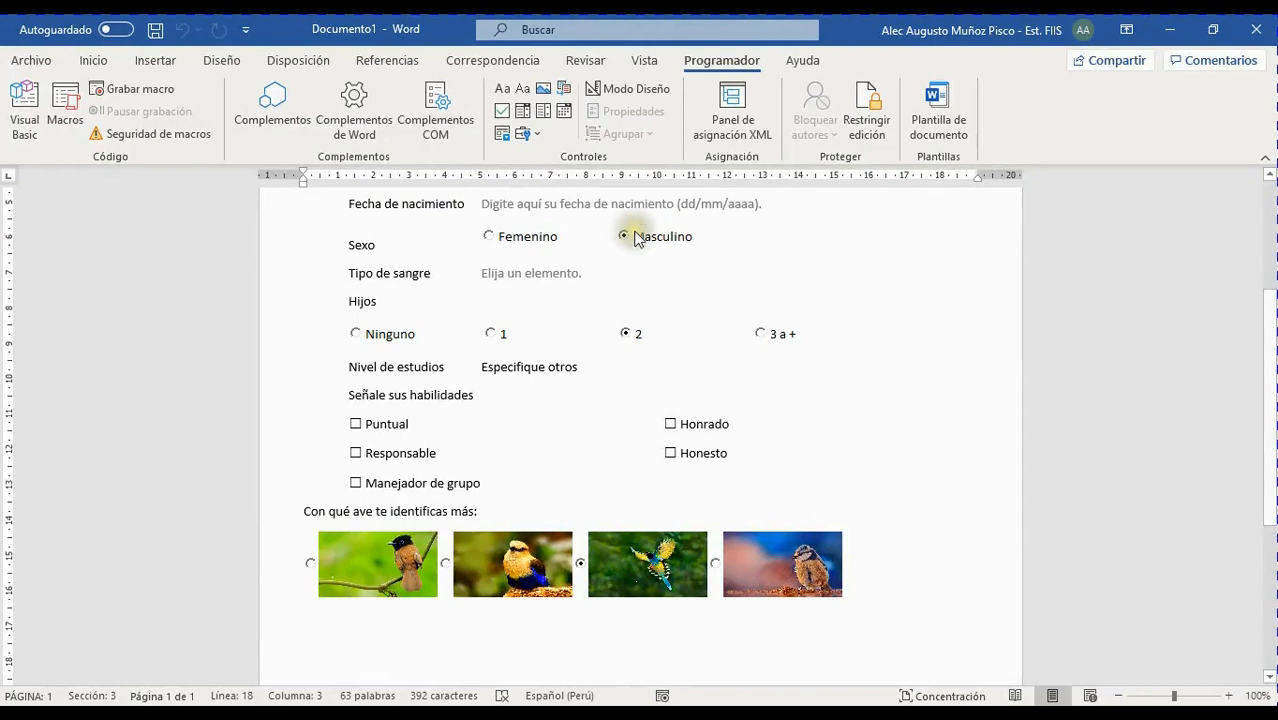
pyautogui.click(659, 239)
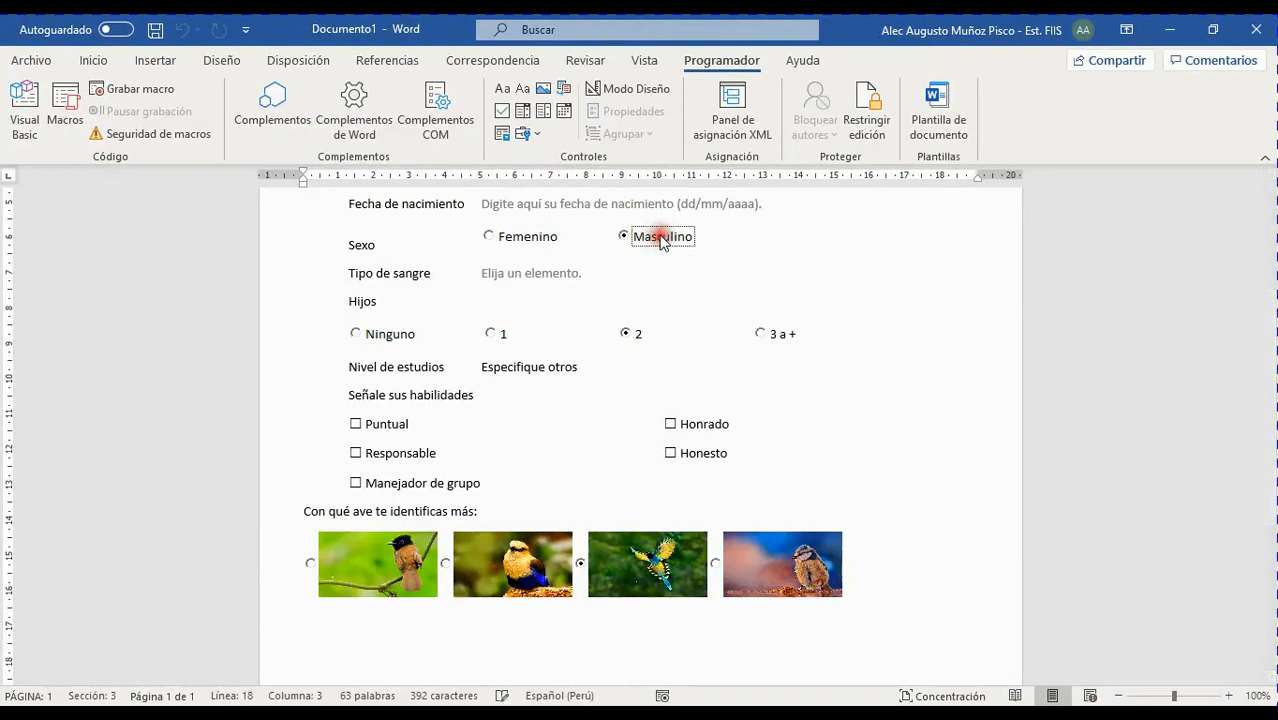
# In design mode, open the Masculino option's properties and move the window aside
pyautogui.click(620, 89)
pyautogui.click(645, 258)
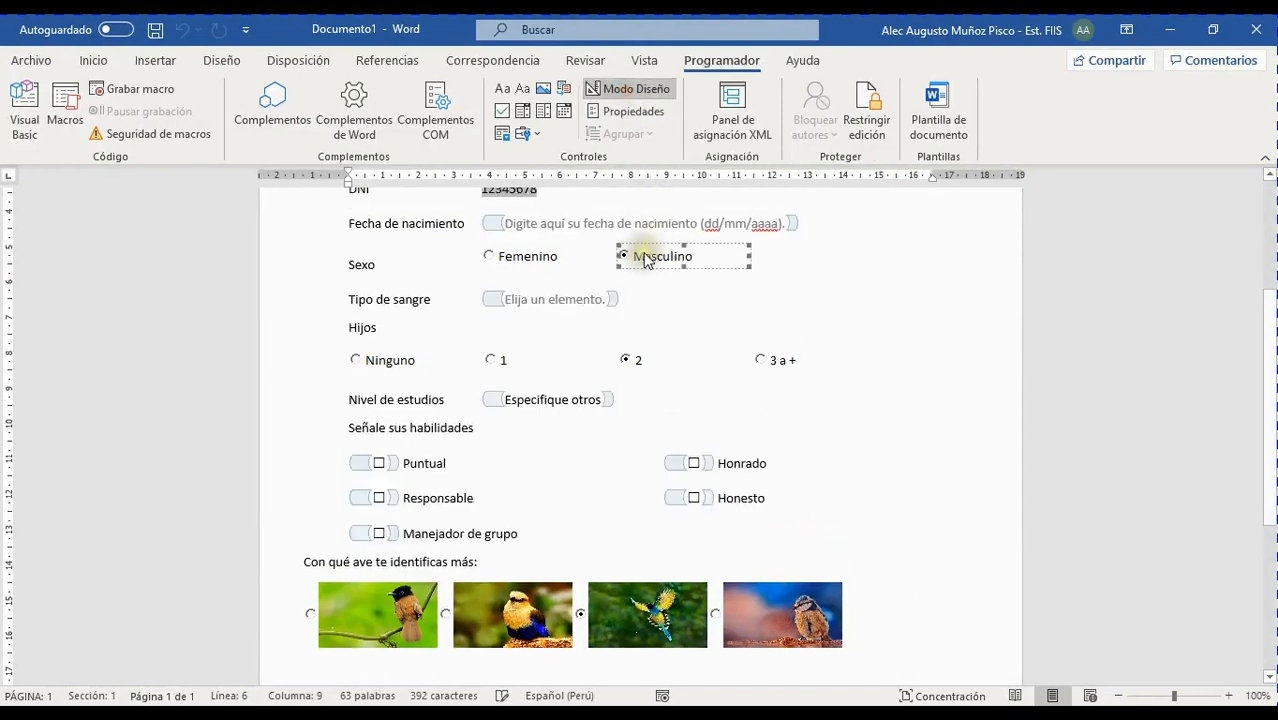
pyautogui.click(634, 112)
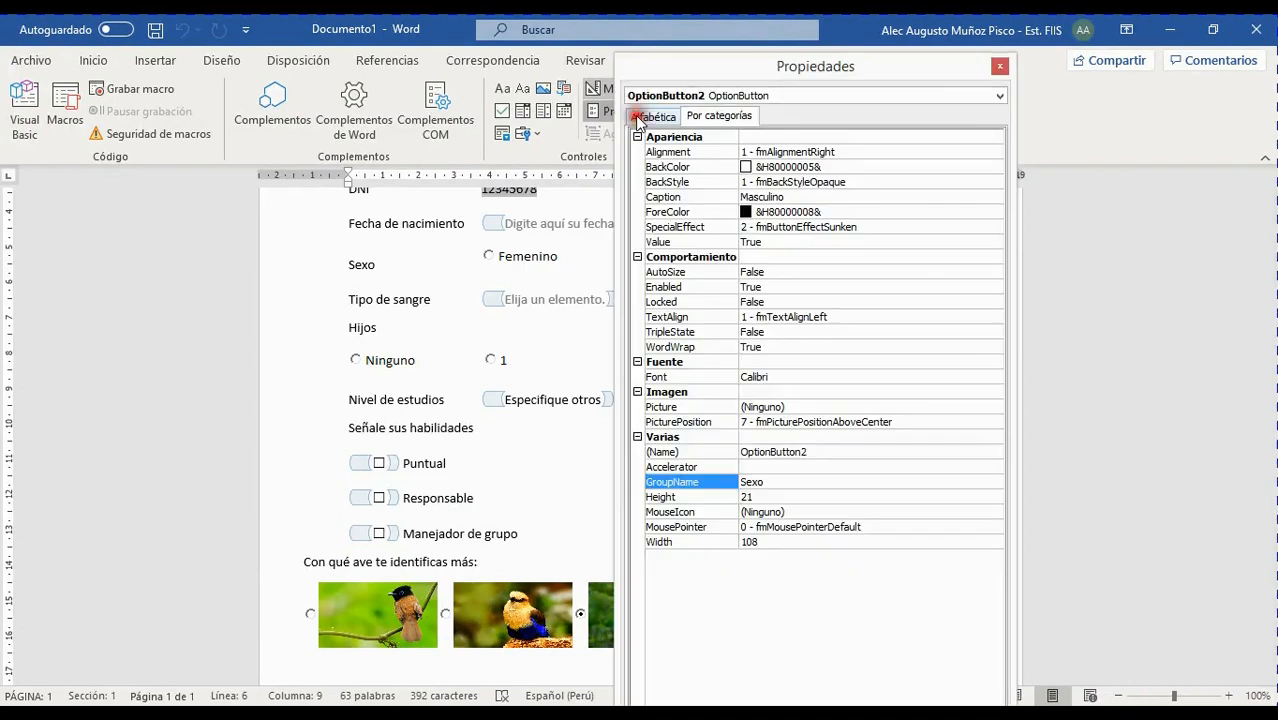
pyautogui.moveTo(762, 72); pyautogui.dragTo(932, 53)
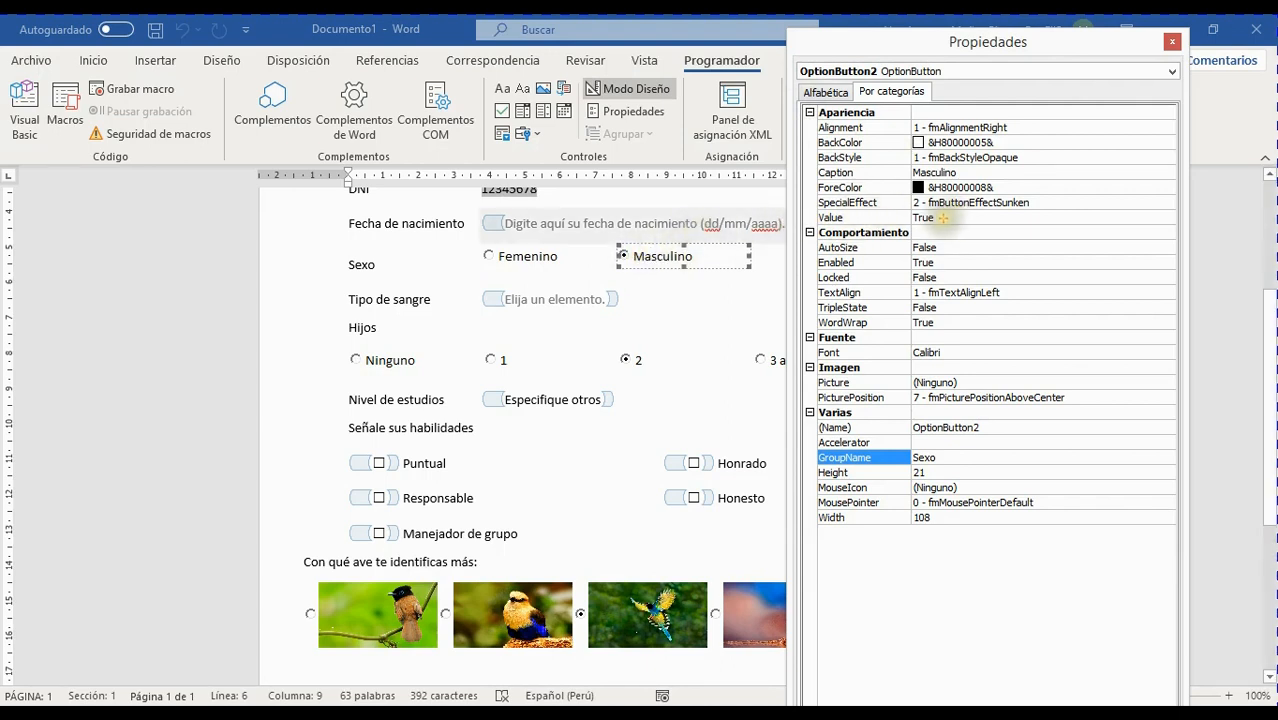
pyautogui.moveTo(942, 217); pyautogui.dragTo(1050, 155)
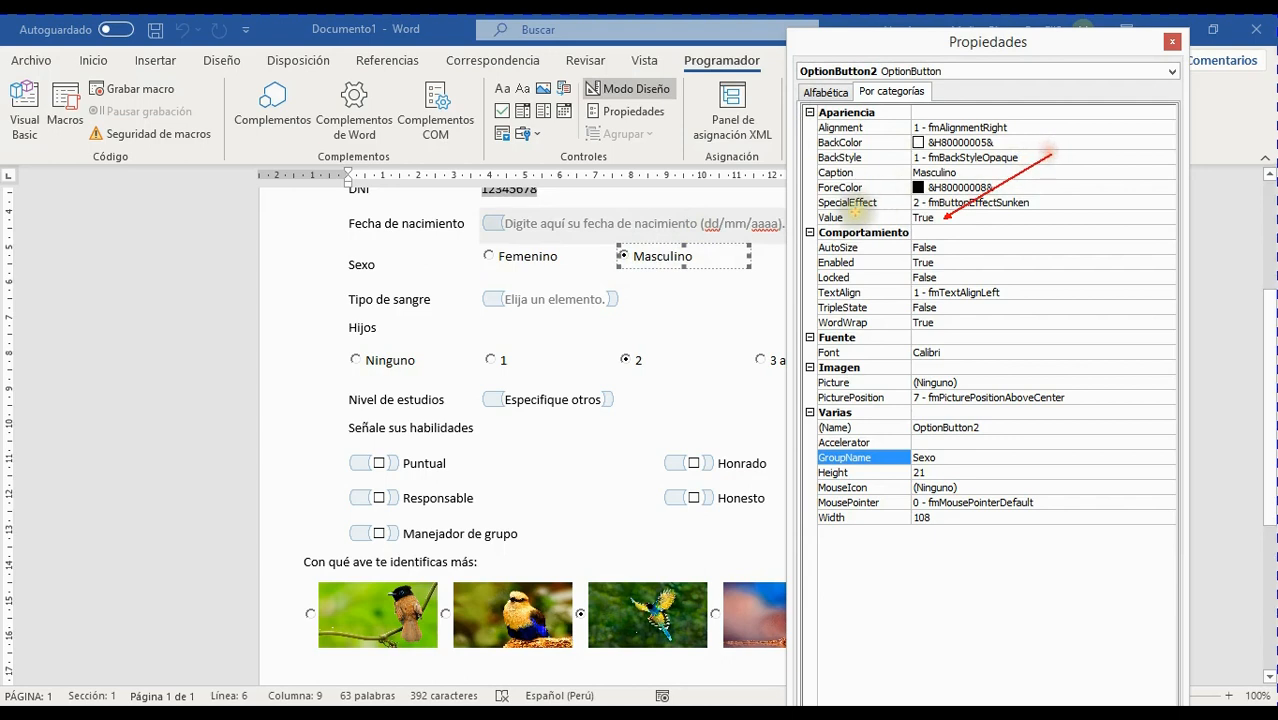
pyautogui.moveTo(857, 216); pyautogui.dragTo(935, 145)
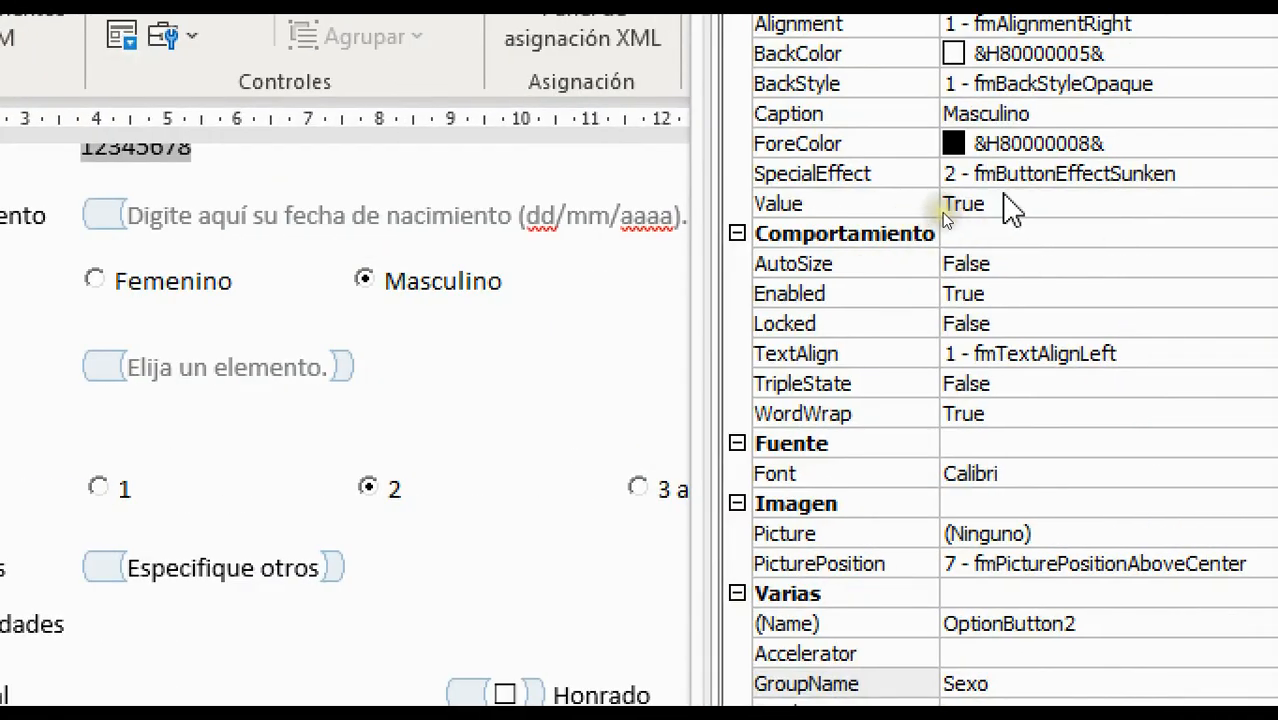
# Change the Masculino option's Value from True to False
pyautogui.click(1004, 203)
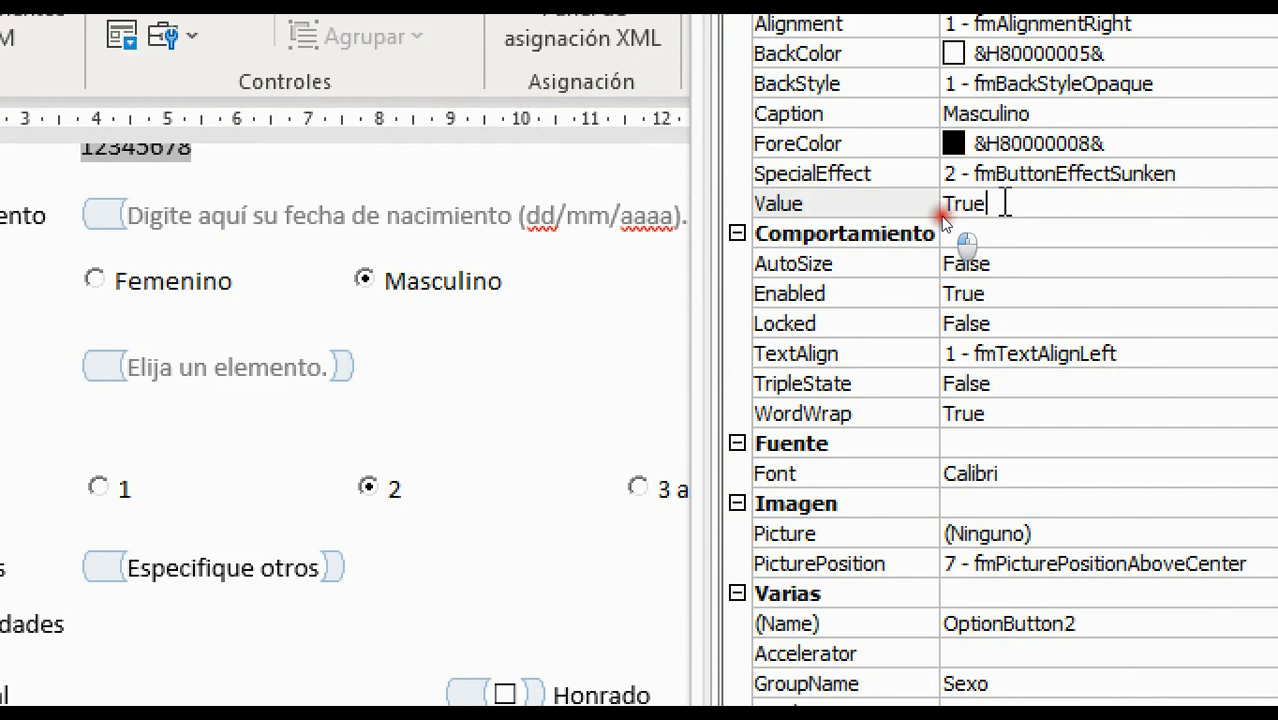
pyautogui.press('BackSpace')
pyautogui.press('BackSpace')
pyautogui.press('BackSpace')
pyautogui.press('BackSpace')
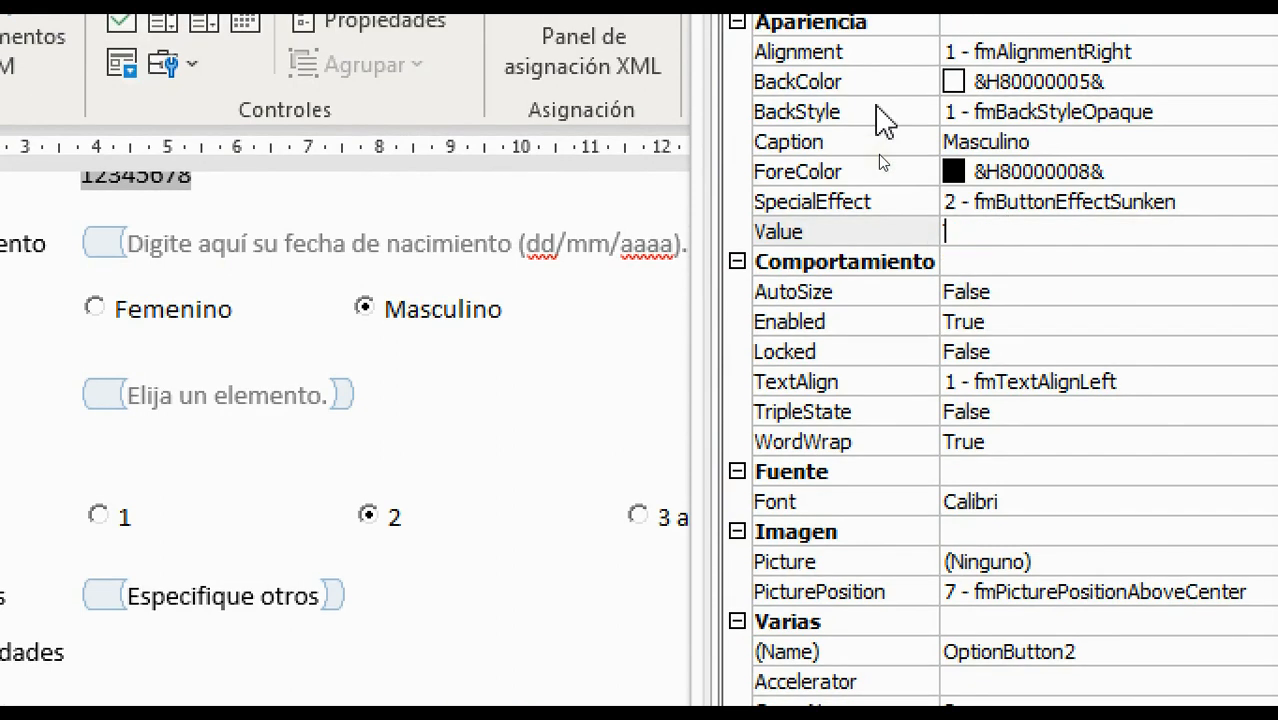
pyautogui.write('fALSE')
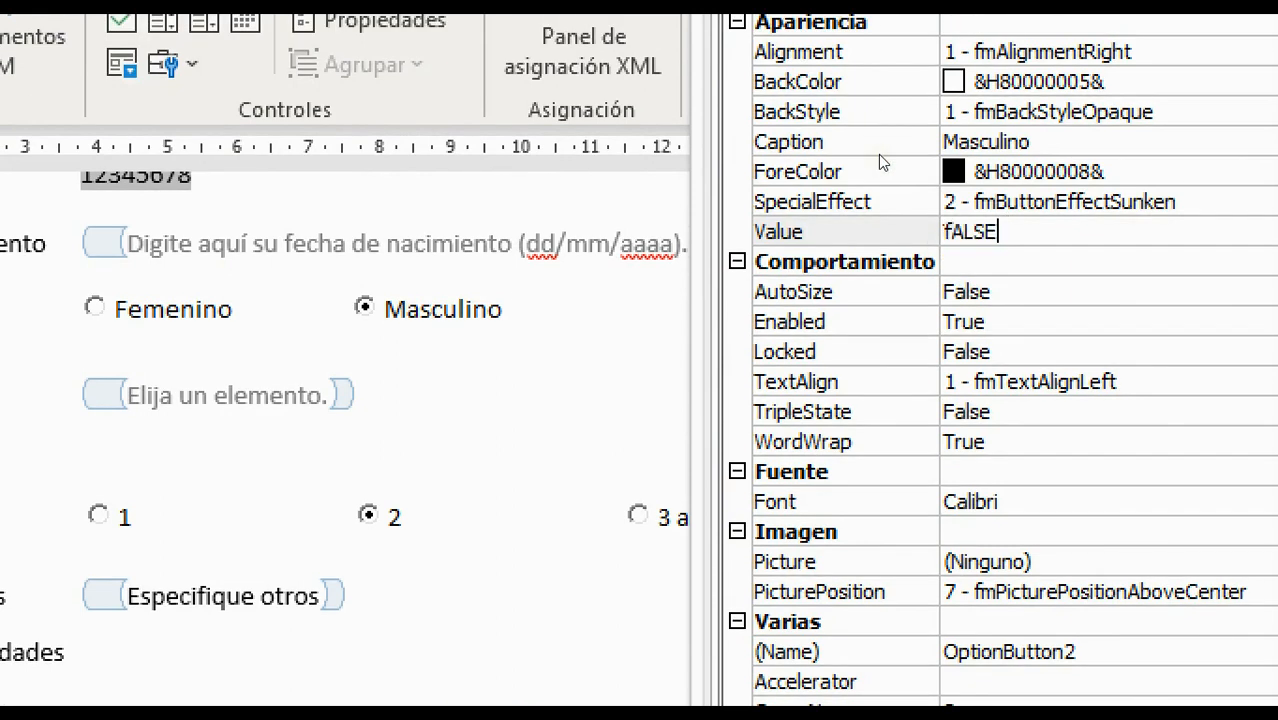
pyautogui.press('BackSpace')
pyautogui.press('BackSpace')
pyautogui.press('BackSpace')
pyautogui.press('BackSpace')
pyautogui.press('BackSpace')
pyautogui.write('False')
pyautogui.press('Return')
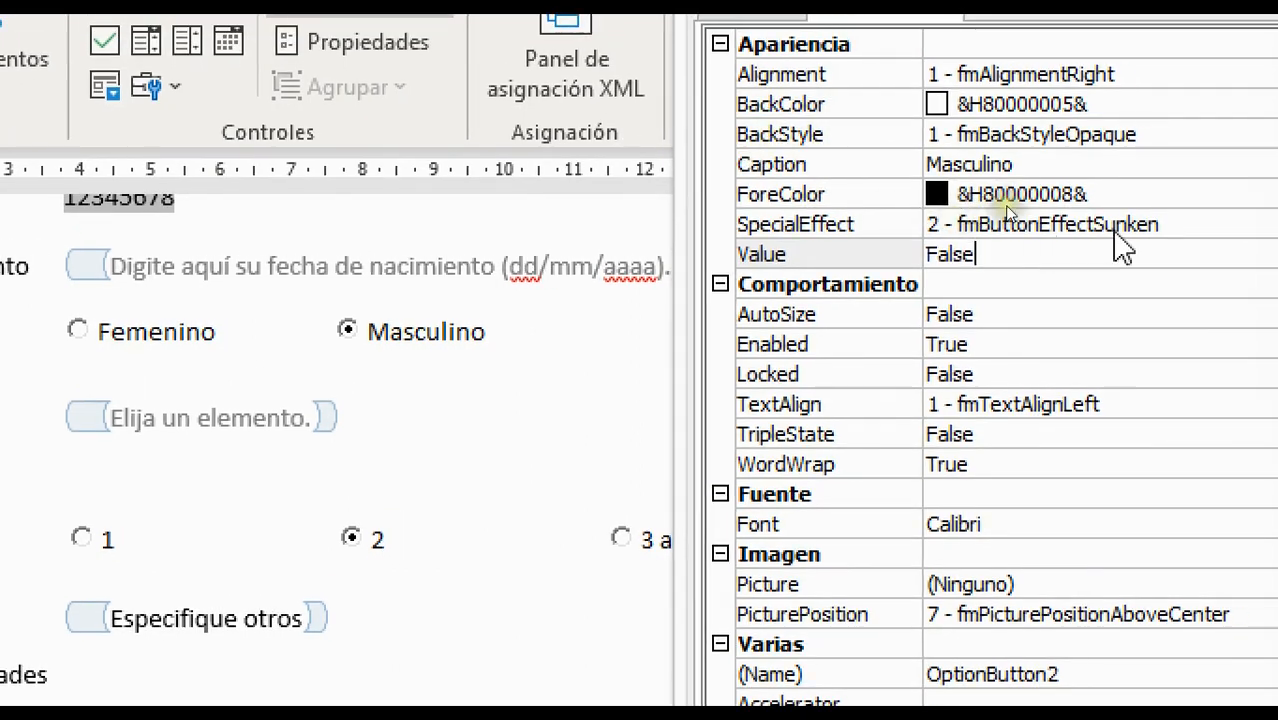
pyautogui.press('Return')
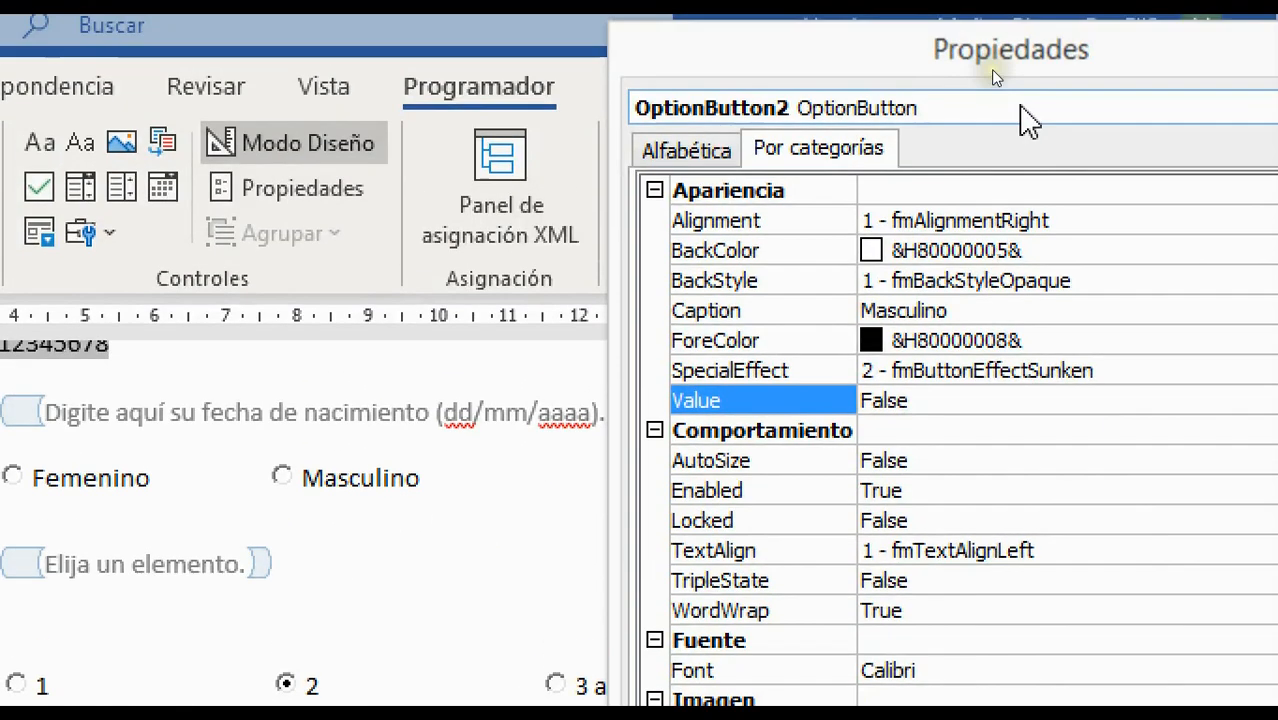
# Select the '2' children option (OptionButton9) and its True Value to replace
pyautogui.click(1021, 108)
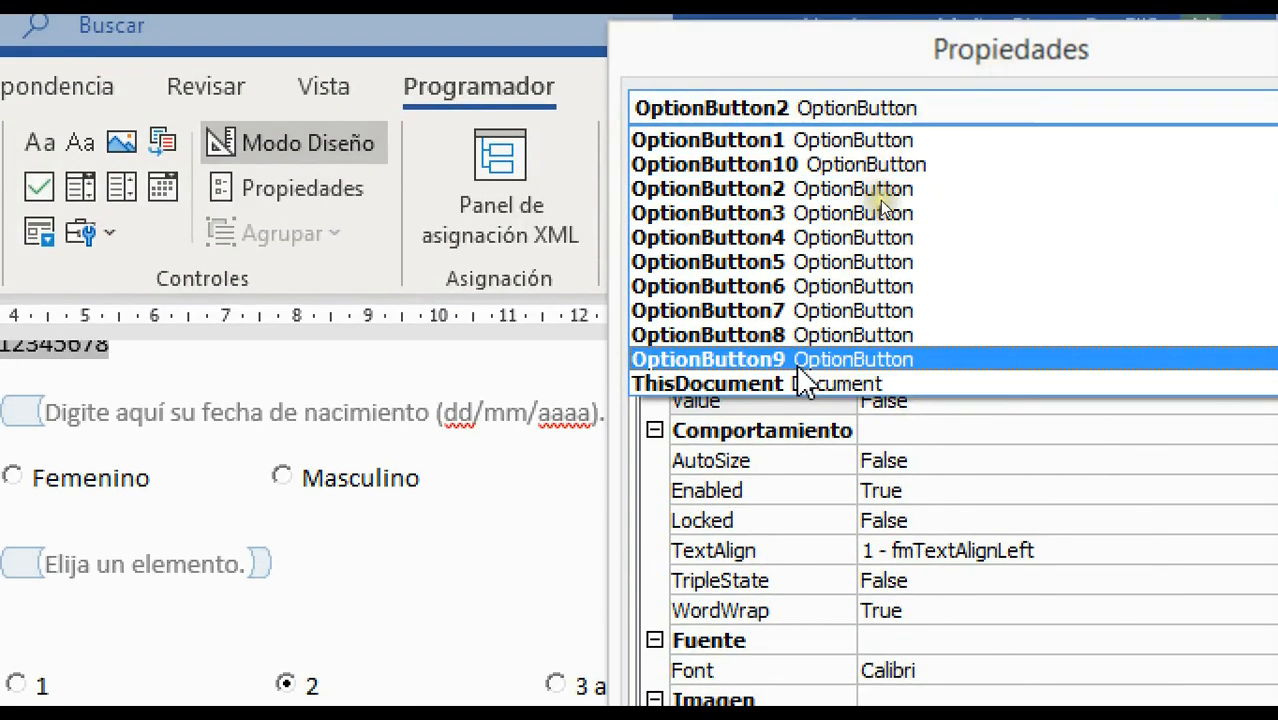
pyautogui.click(794, 360)
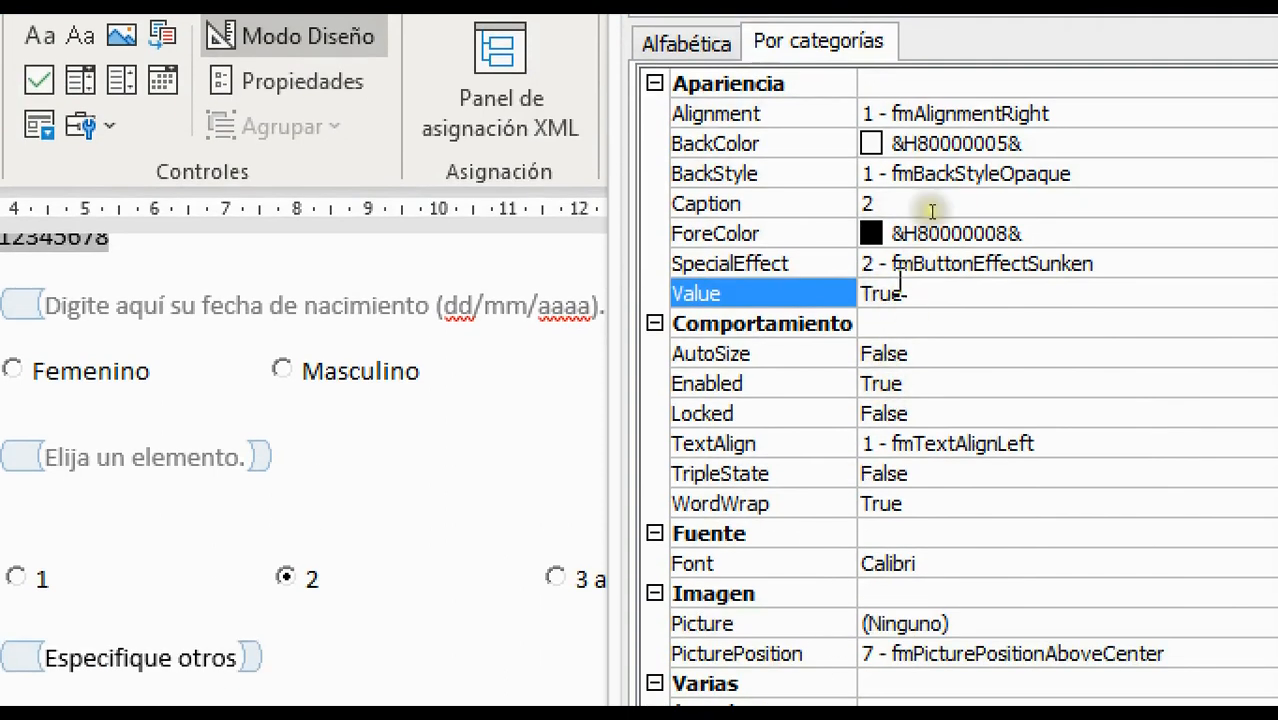
pyautogui.click(912, 292)
pyautogui.moveTo(918, 292); pyautogui.dragTo(833, 290)
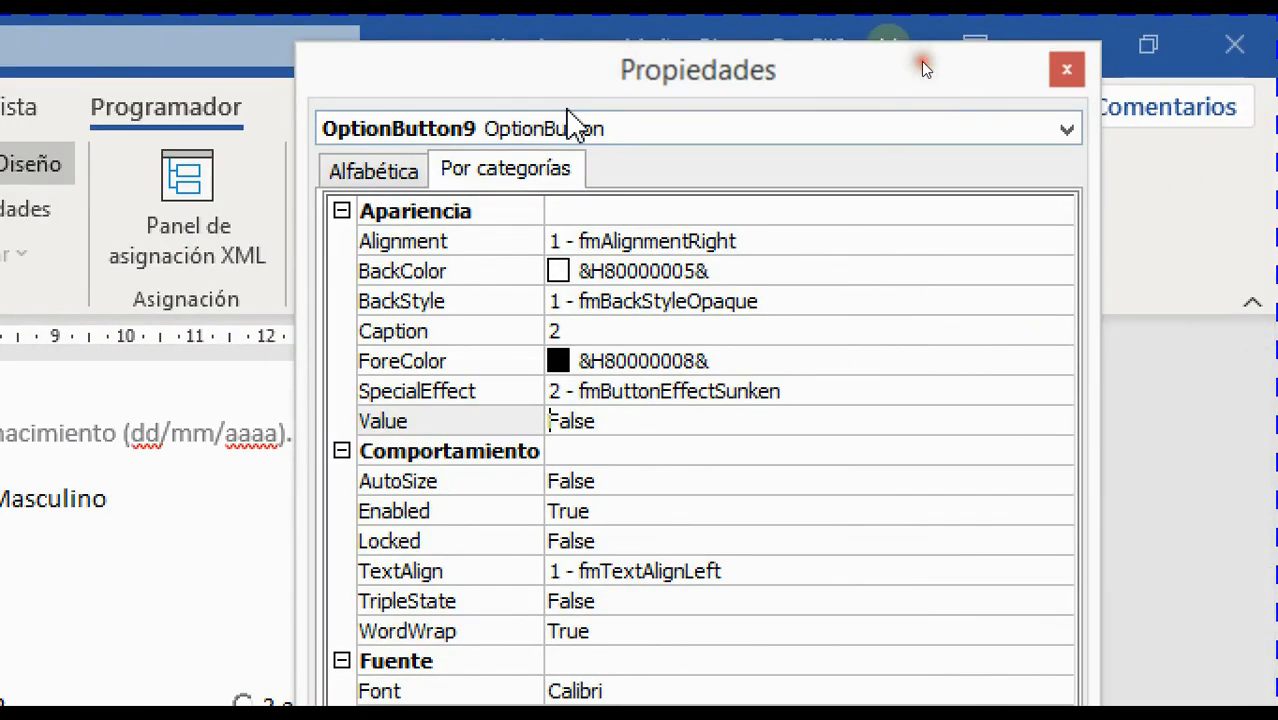
# Set OptionButton5's Value to False and close the Properties window
pyautogui.click(572, 125)
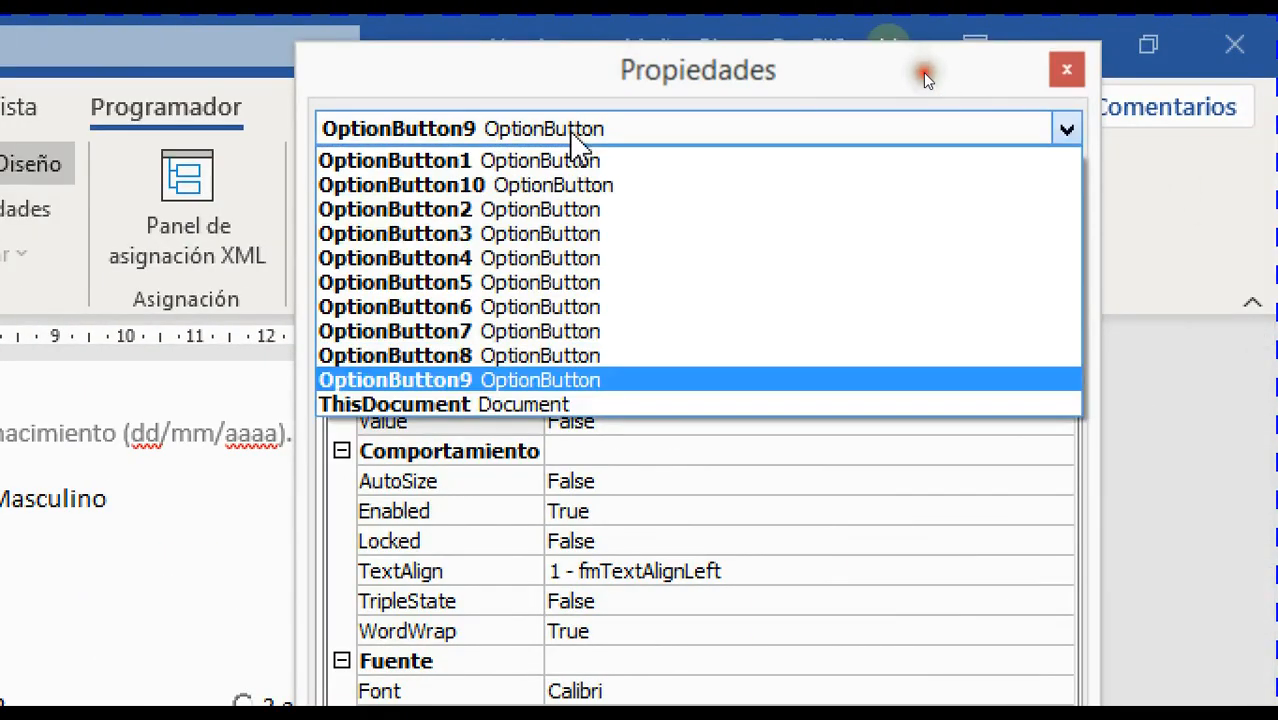
pyautogui.click(490, 283)
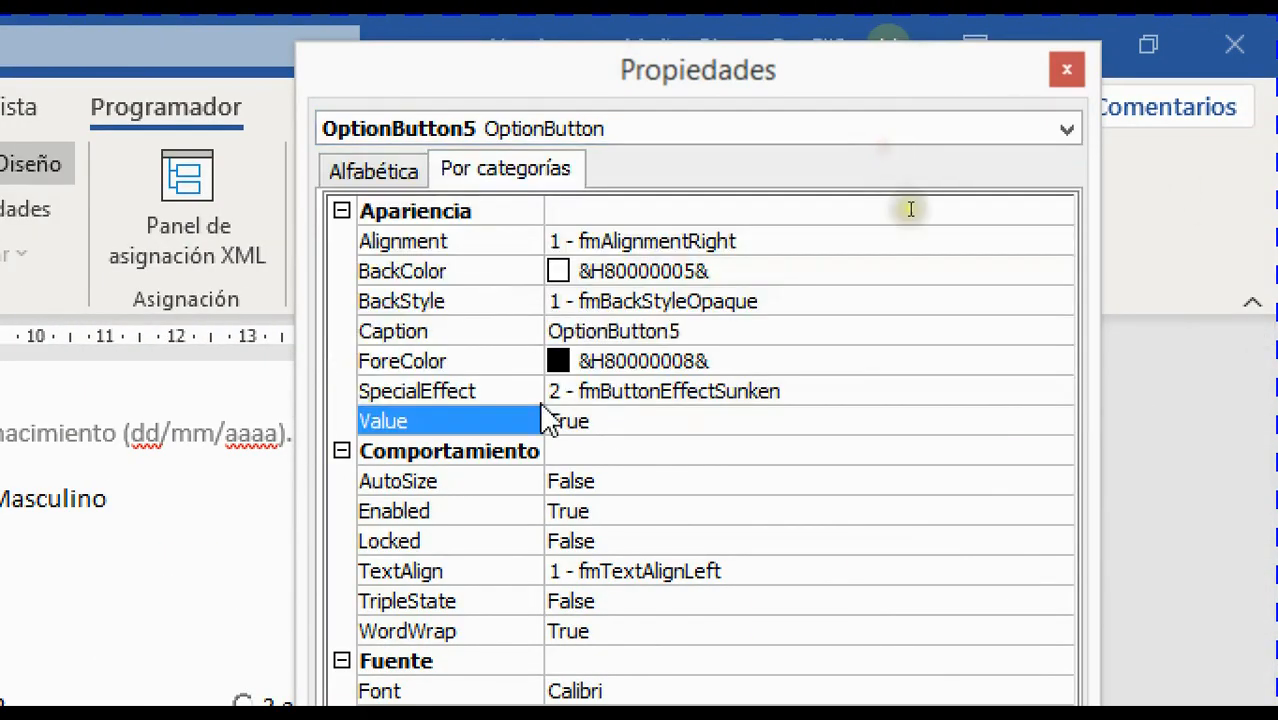
pyautogui.click(622, 425)
pyautogui.click(448, 414)
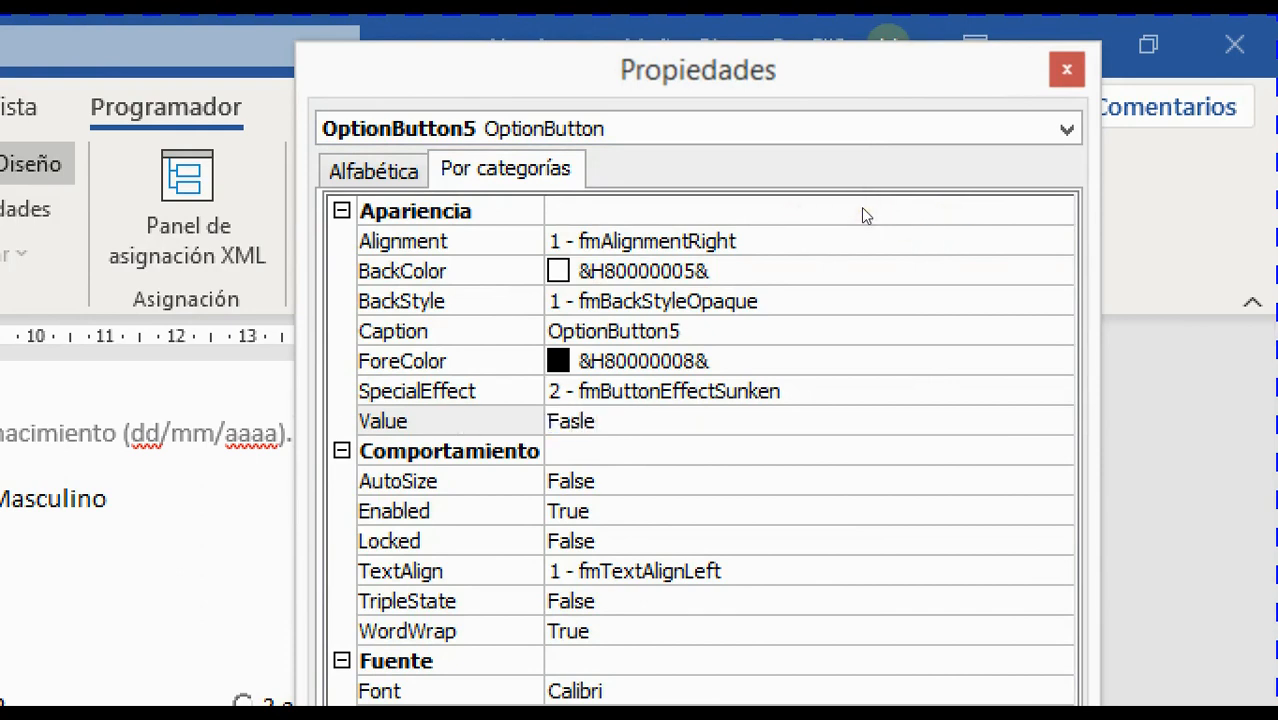
pyautogui.write('False')
pyautogui.press('Return')
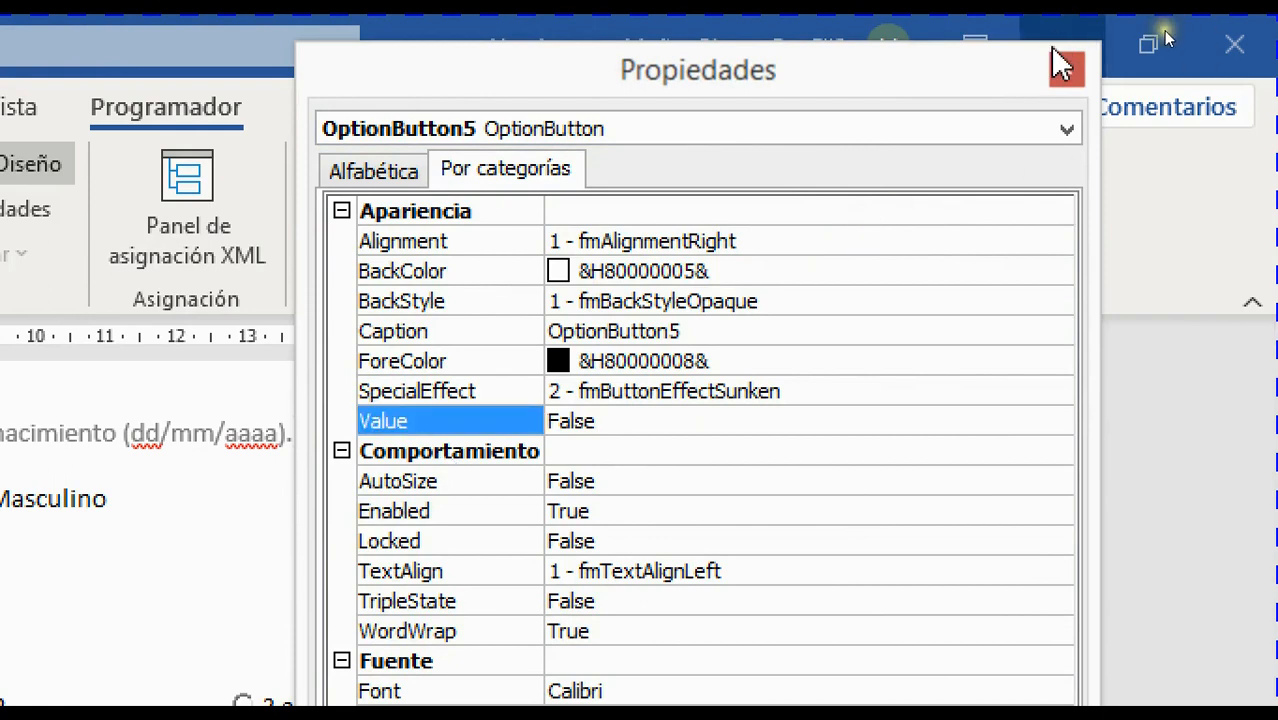
pyautogui.click(1061, 65)
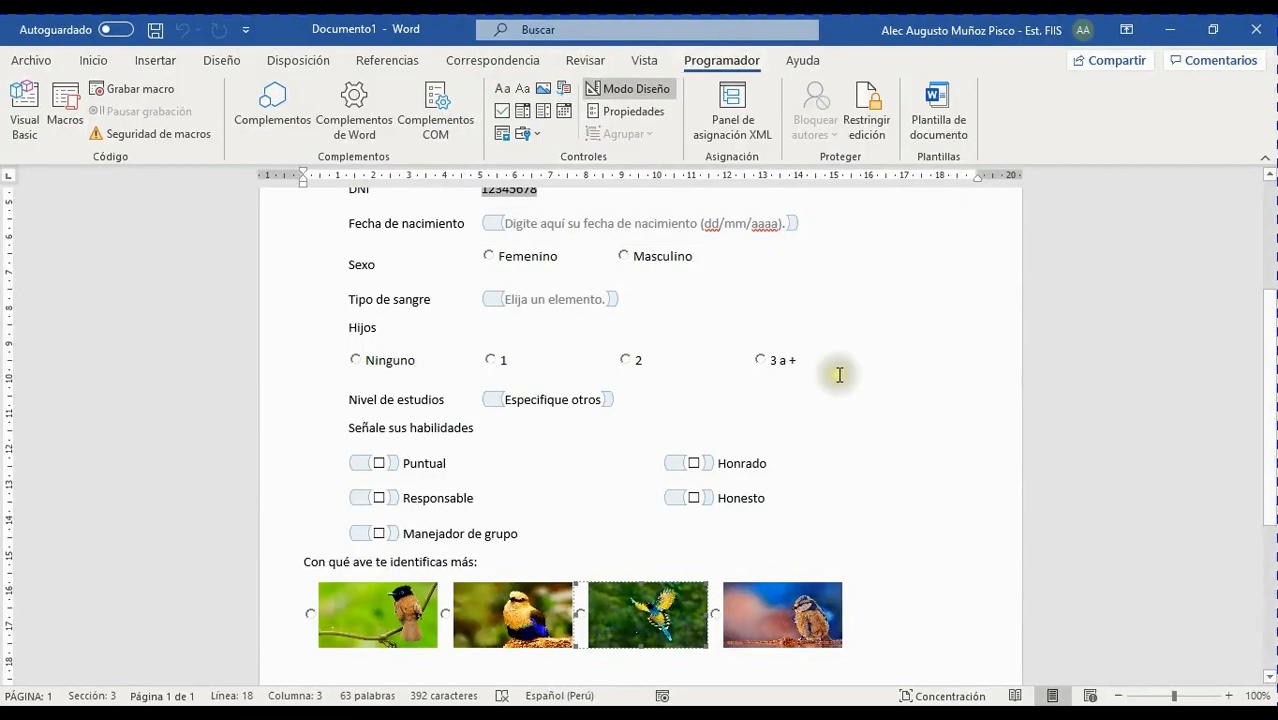
# Review the cleared bird option buttons and turn off design mode
pyautogui.scroll(4, 981, 294)
pyautogui.scroll(-3, 830, 222)
pyautogui.scroll(3, 826, 231)
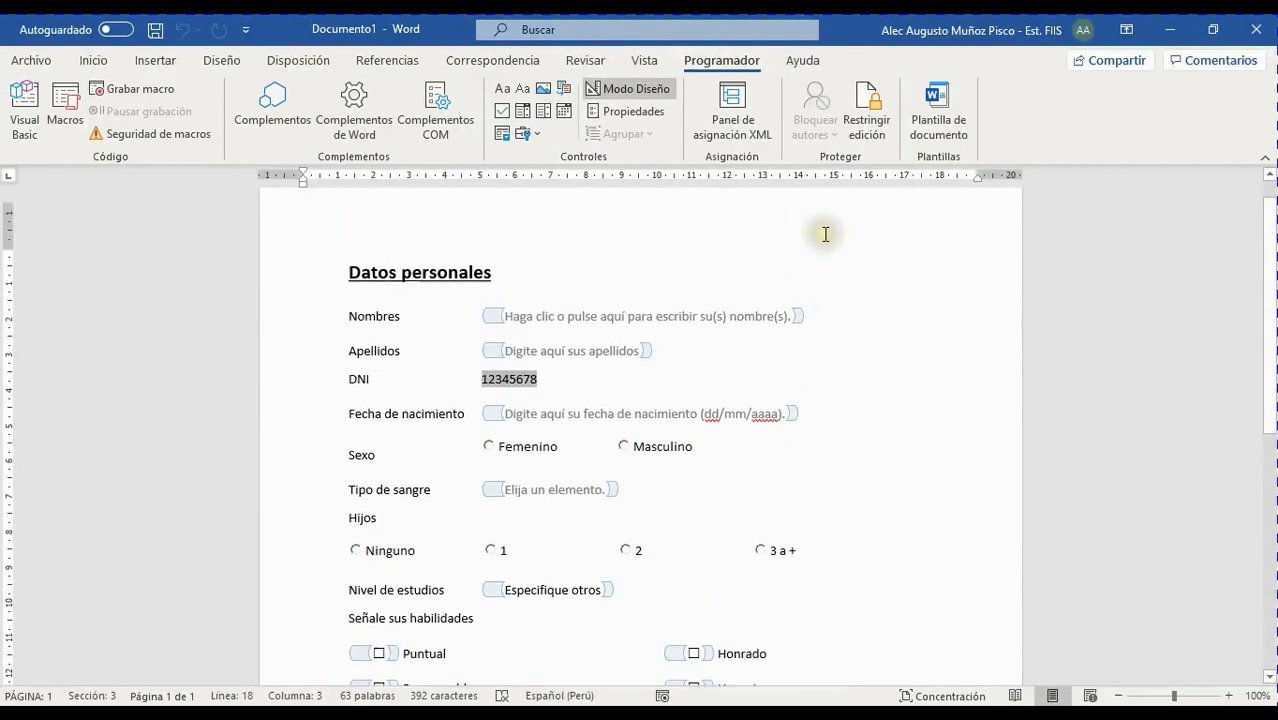
pyautogui.click(640, 90)
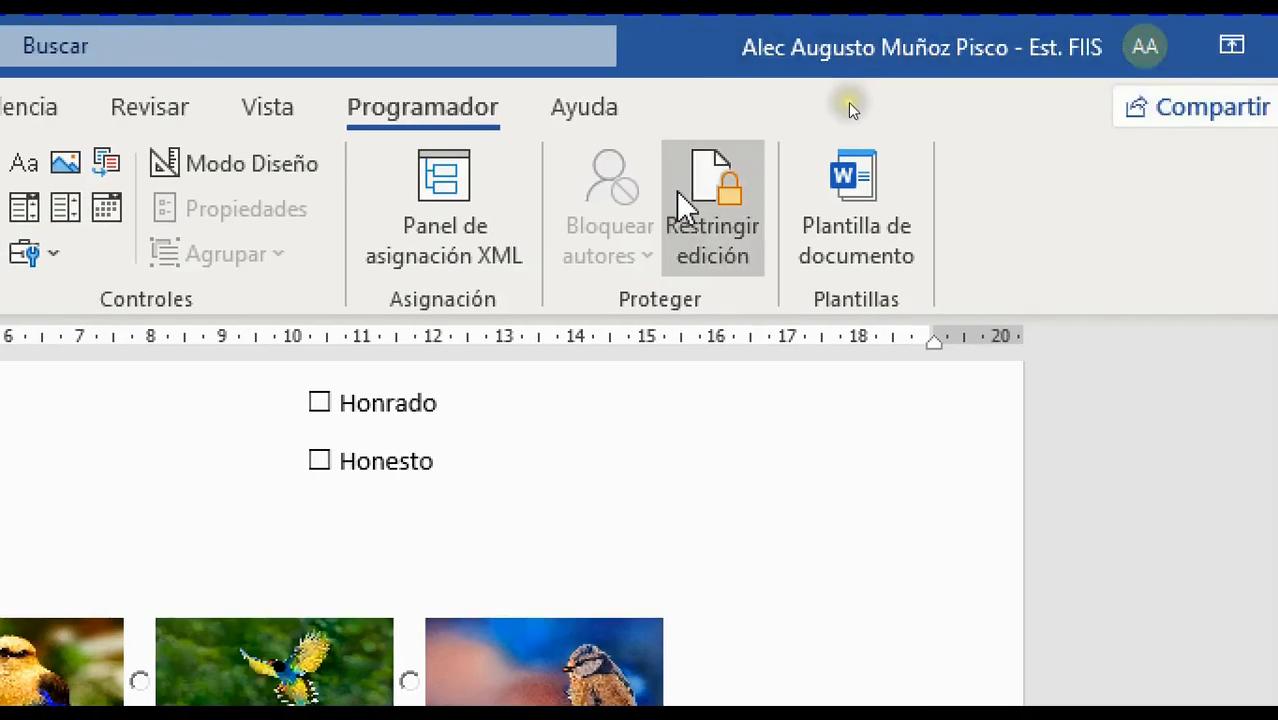
# Restrict editing to Rellenando formularios and enforce protection with a confirmed password
pyautogui.click(745, 195)
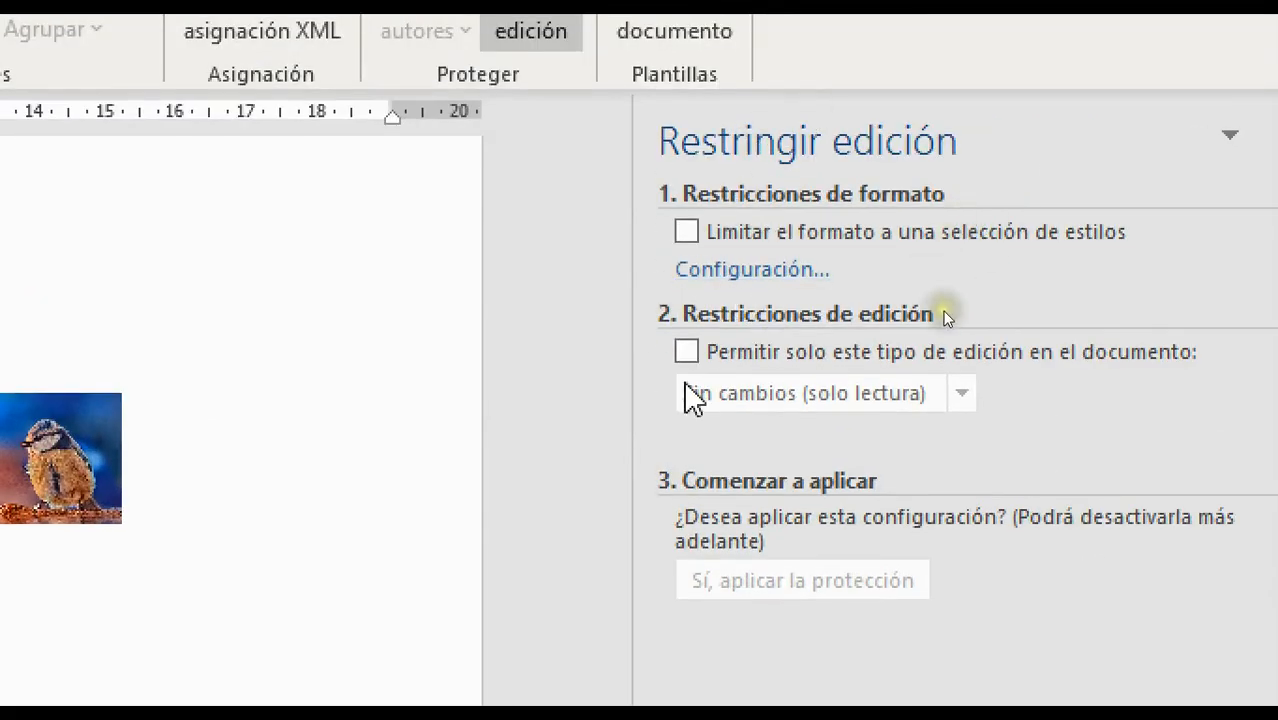
pyautogui.click(686, 351)
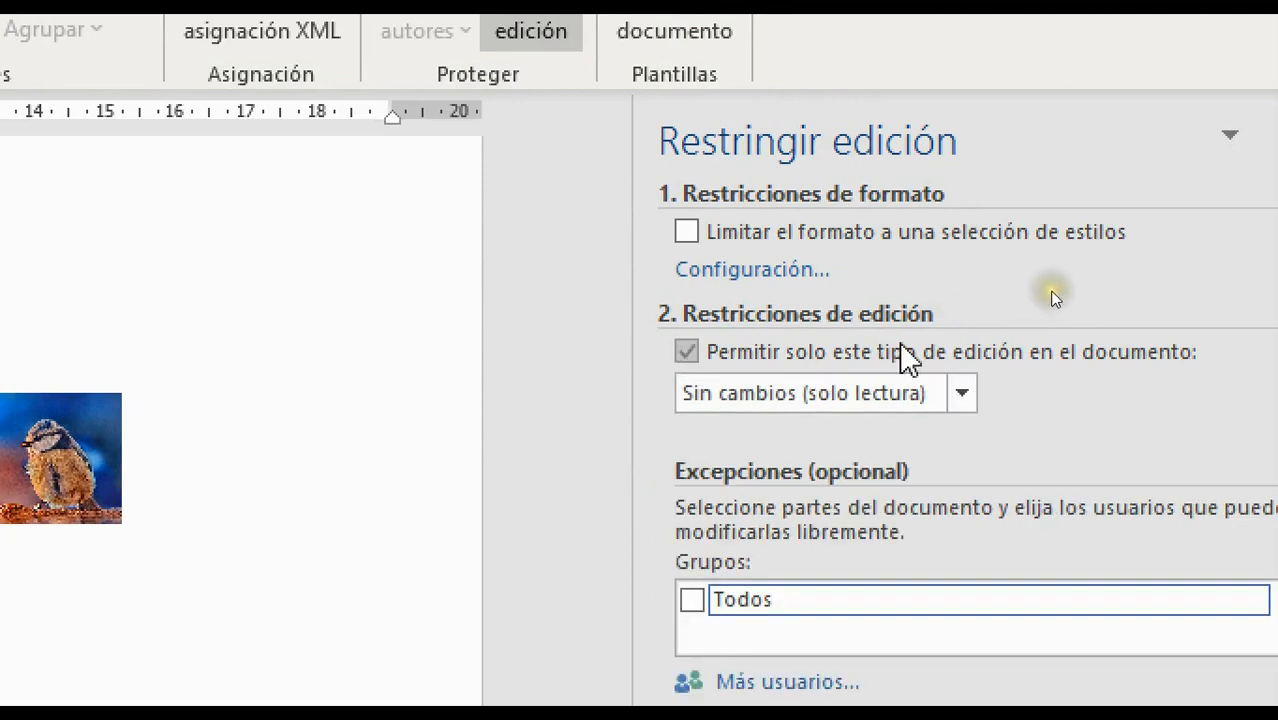
pyautogui.click(962, 393)
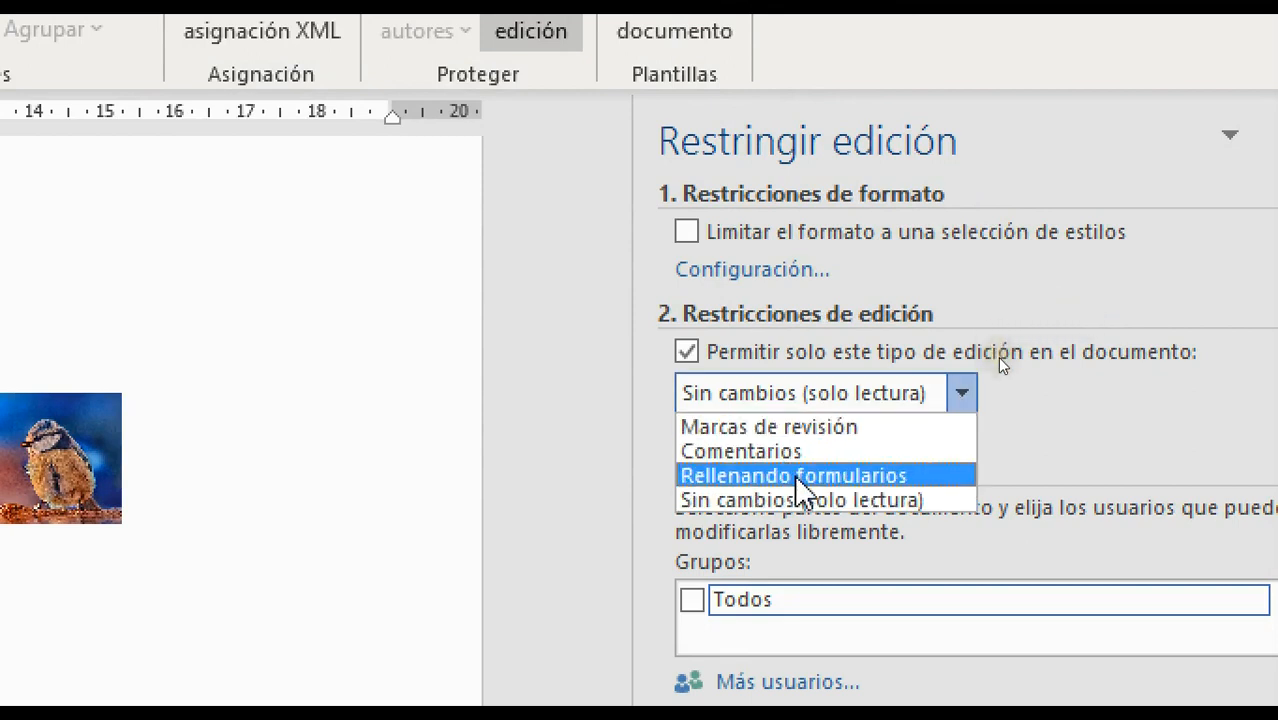
pyautogui.click(800, 476)
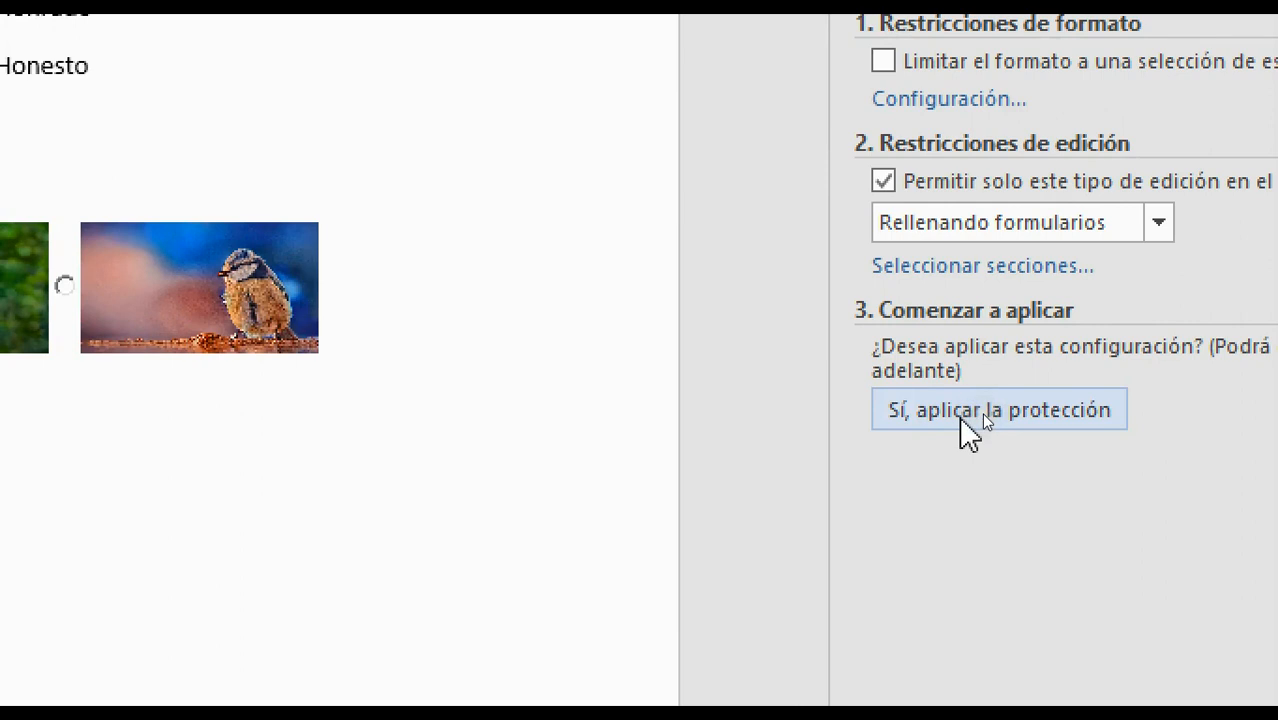
pyautogui.click(981, 412)
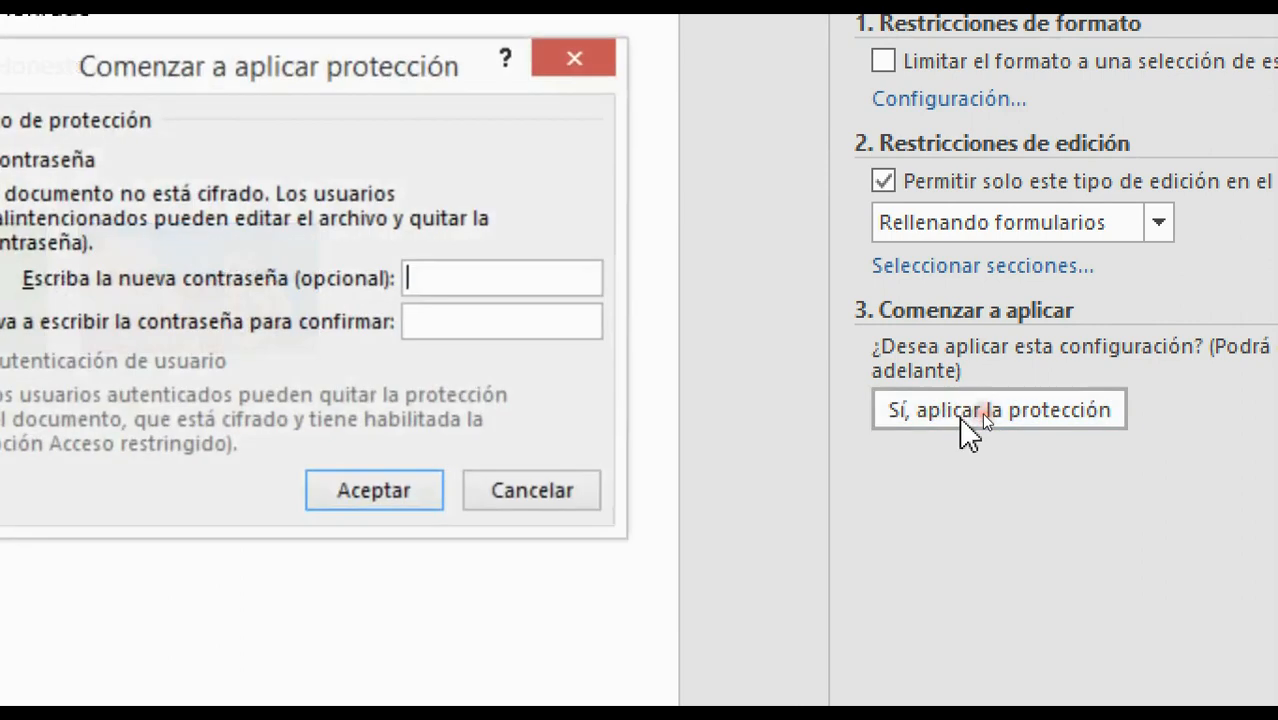
pyautogui.write('1')
pyautogui.click(460, 328)
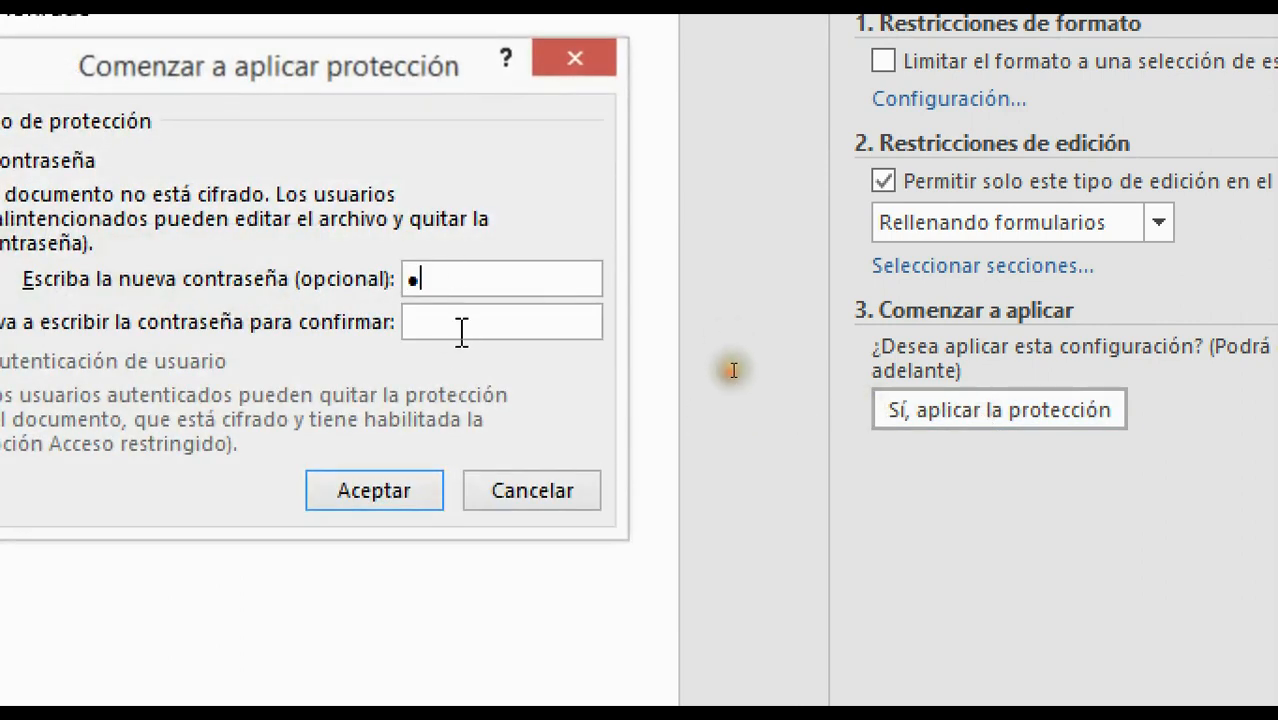
pyautogui.write('1')
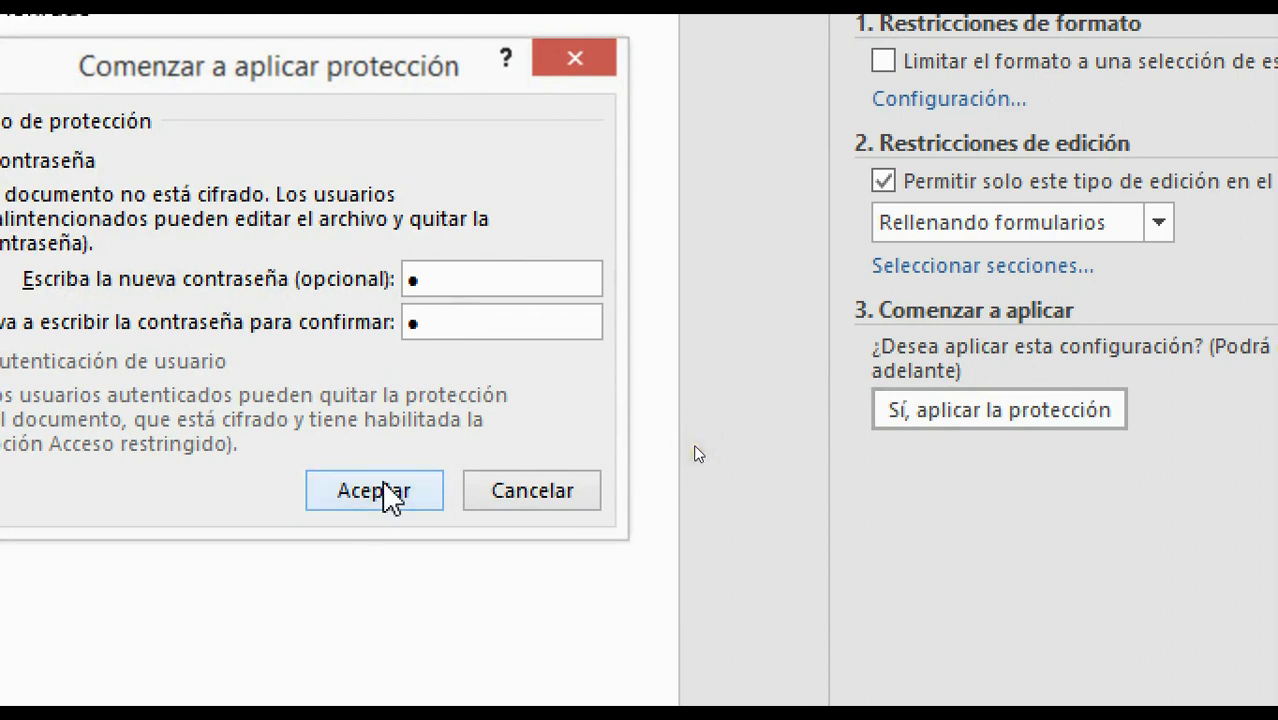
pyautogui.click(412, 505)
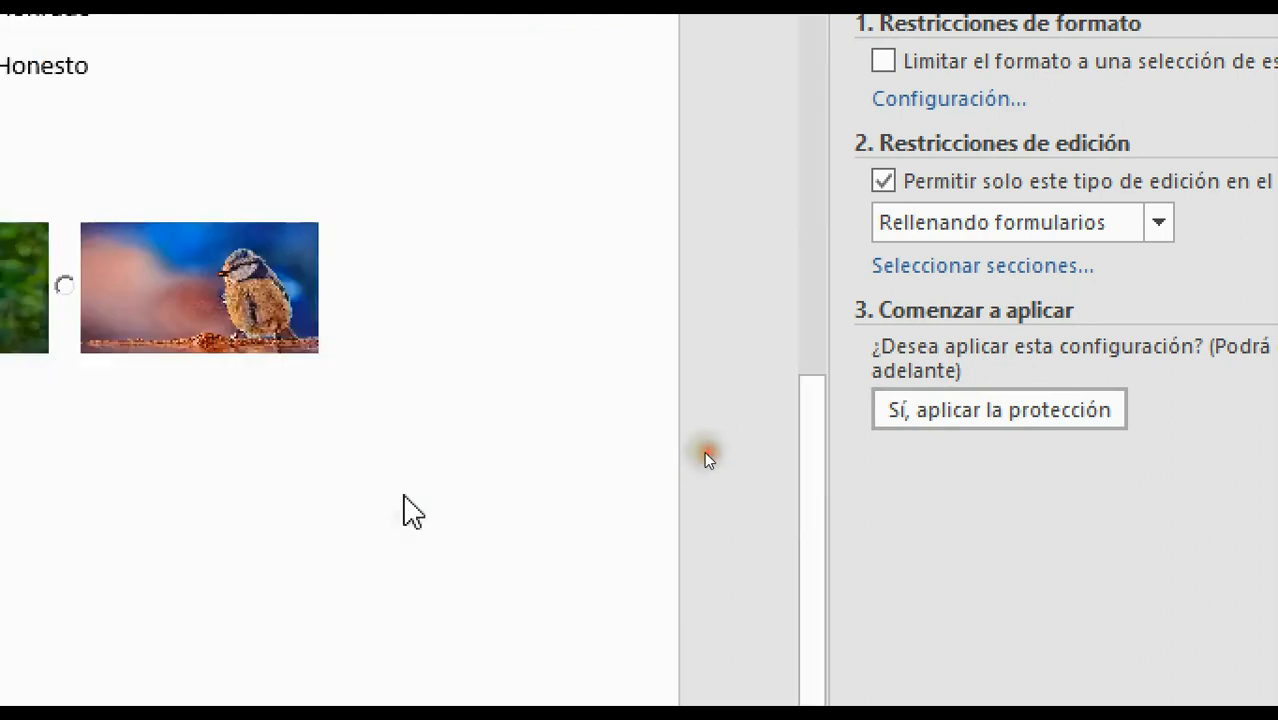
# Fill in a first name under Nombres and the surnames under Apellidos
pyautogui.scroll(5, 688, 270)
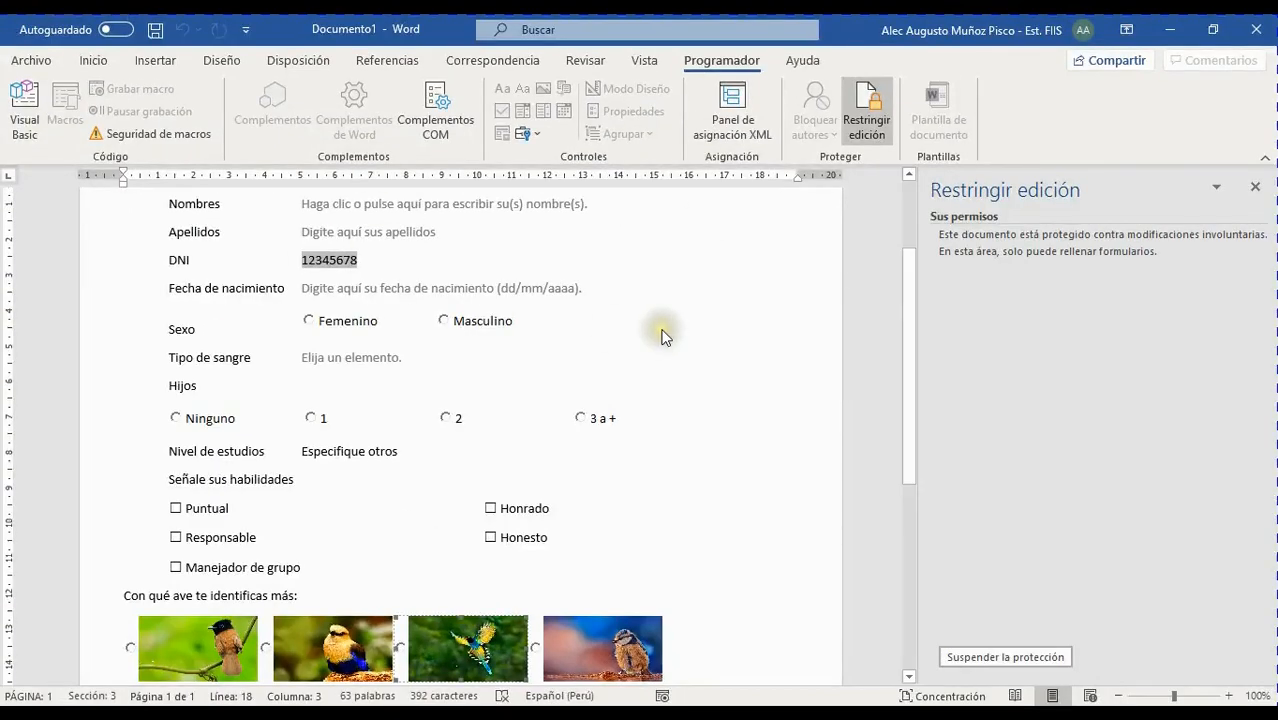
pyautogui.scroll(3, 662, 337)
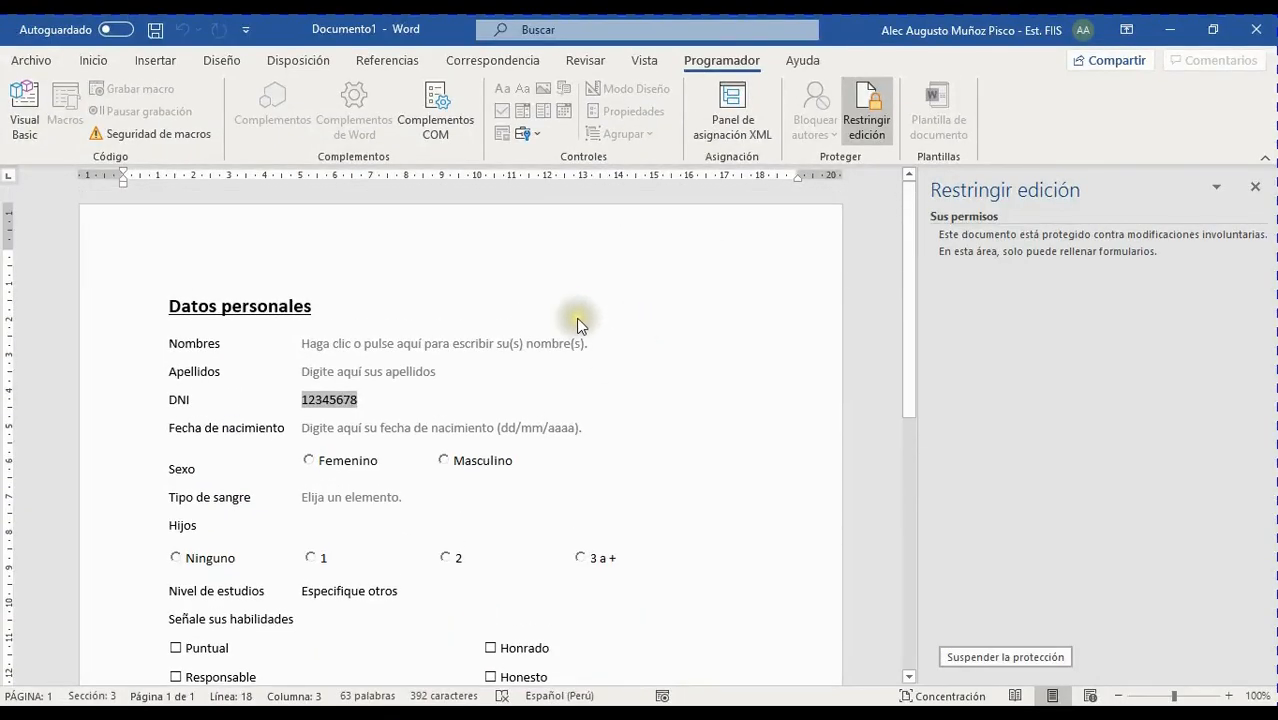
pyautogui.click(515, 359)
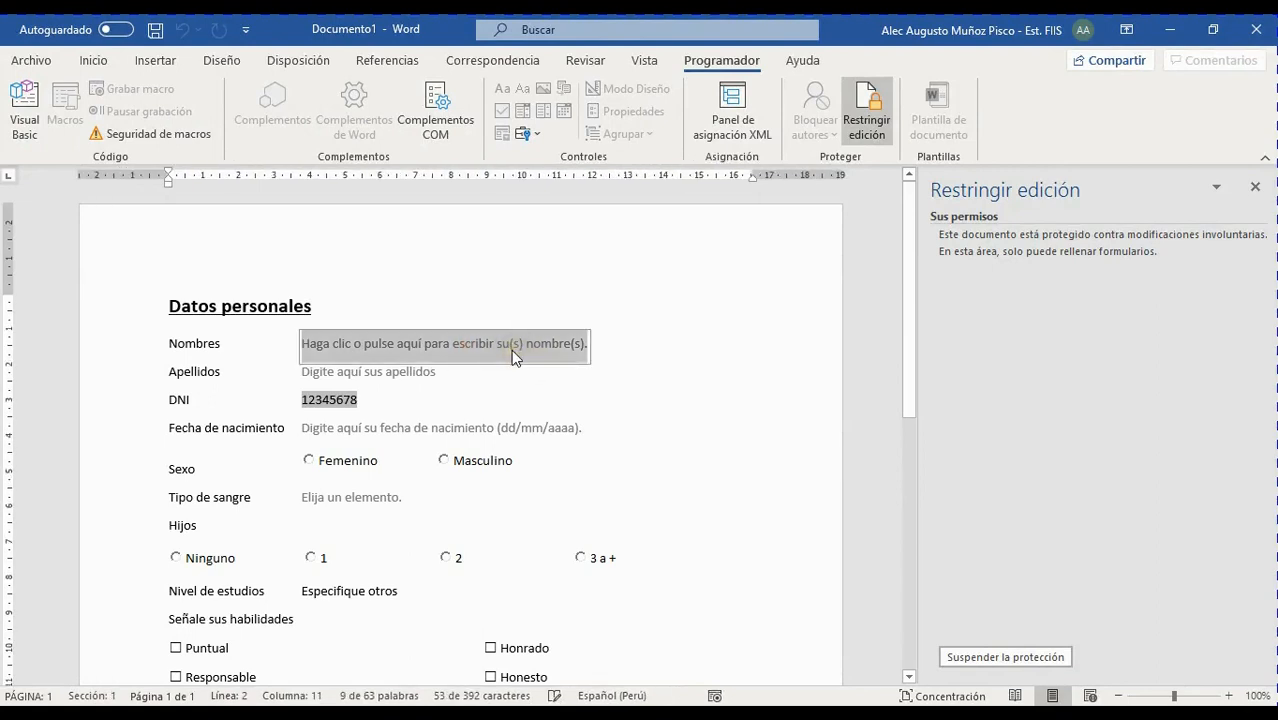
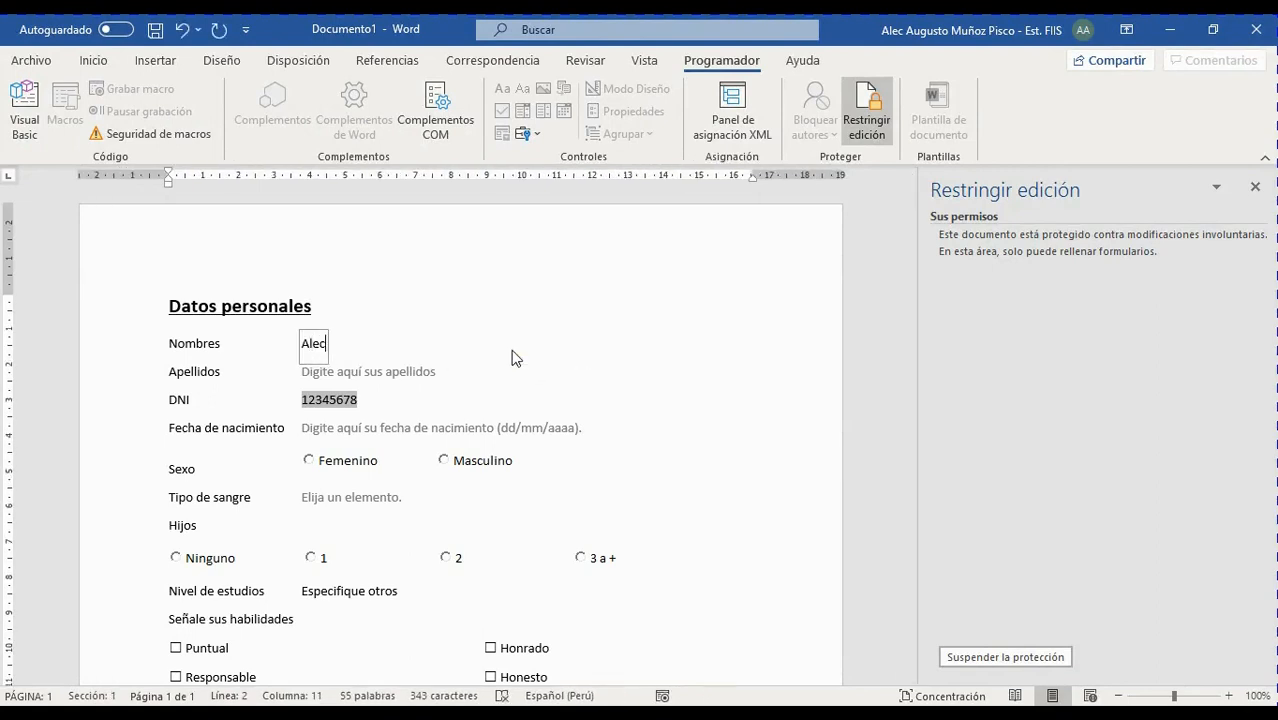
pyautogui.press('Tab')
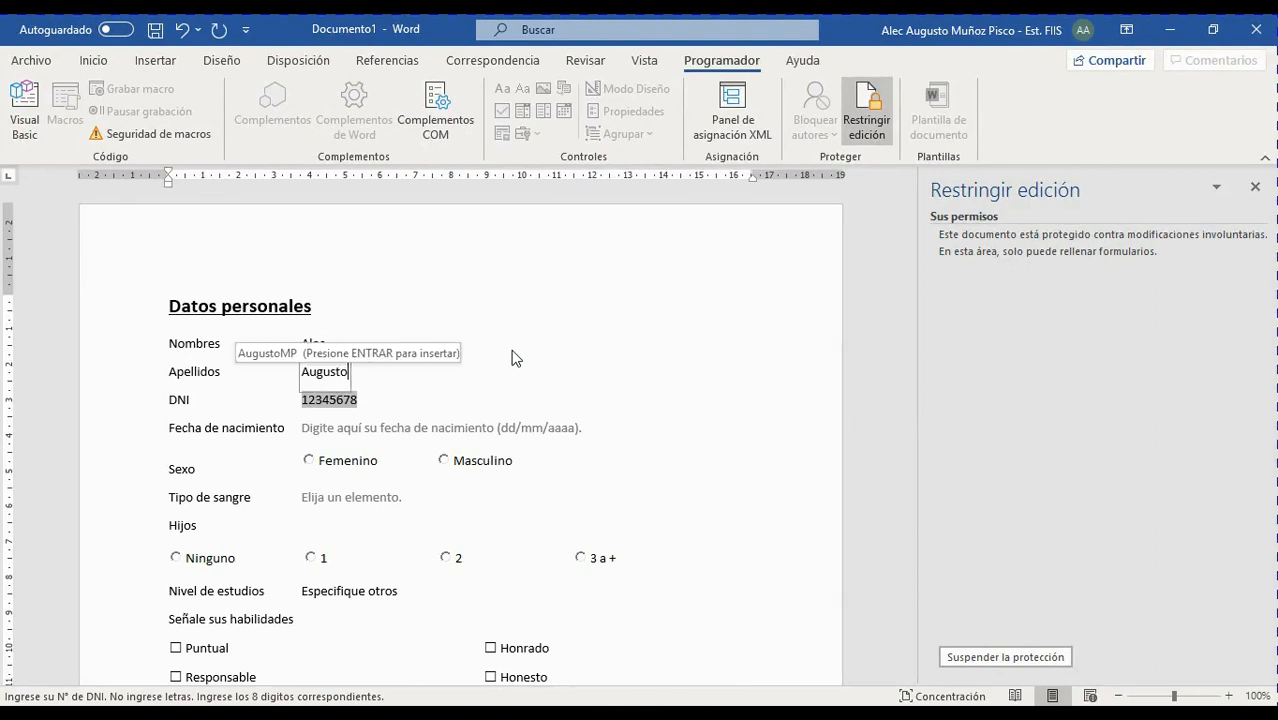
pyautogui.press('Return')
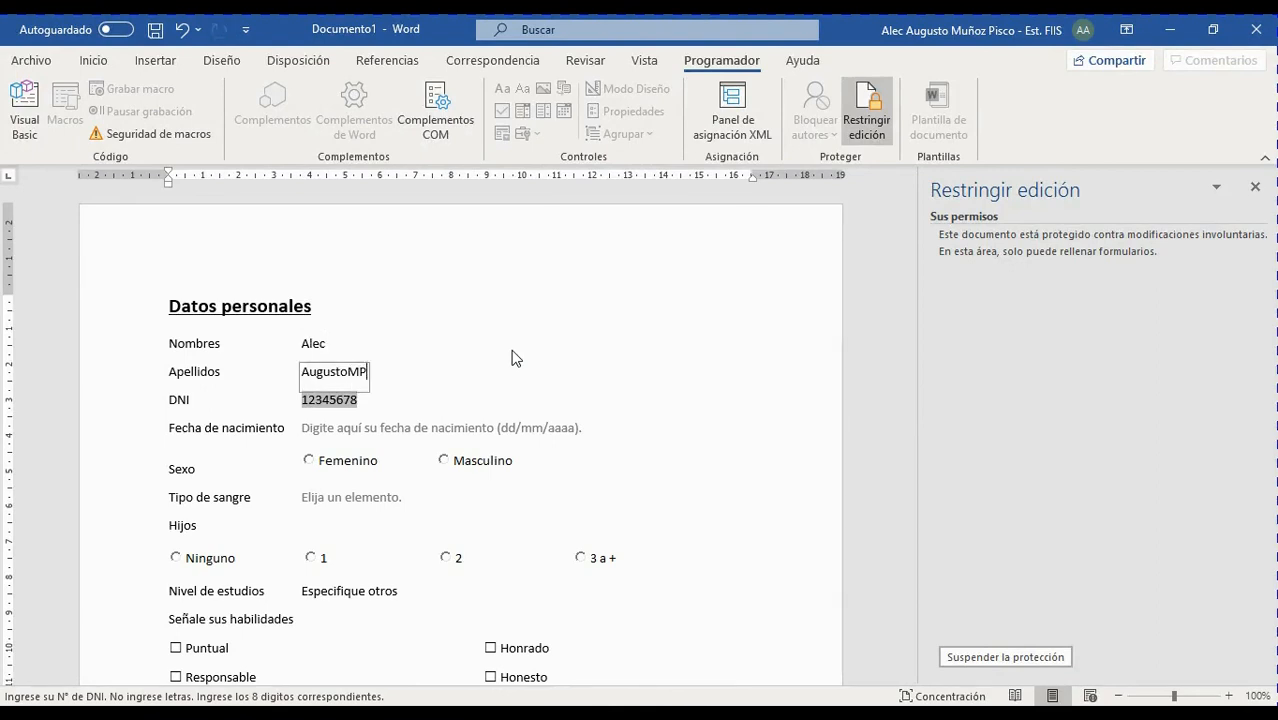
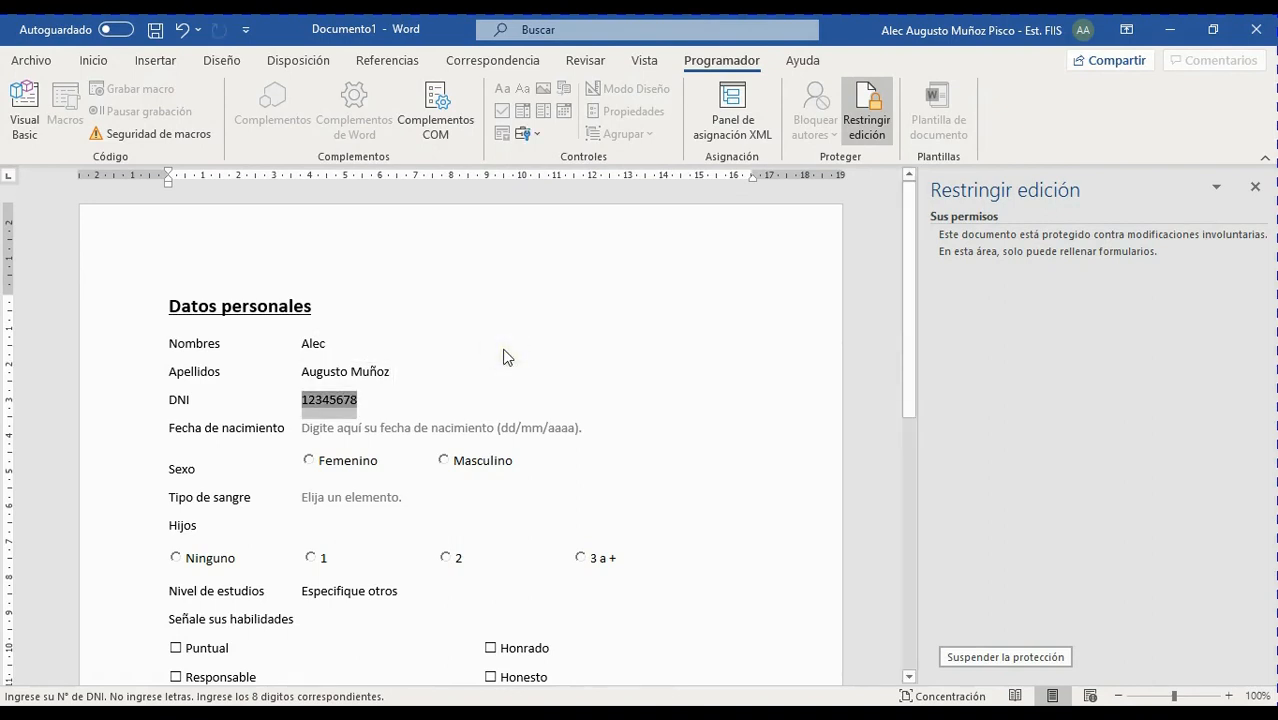
pyautogui.write('7')
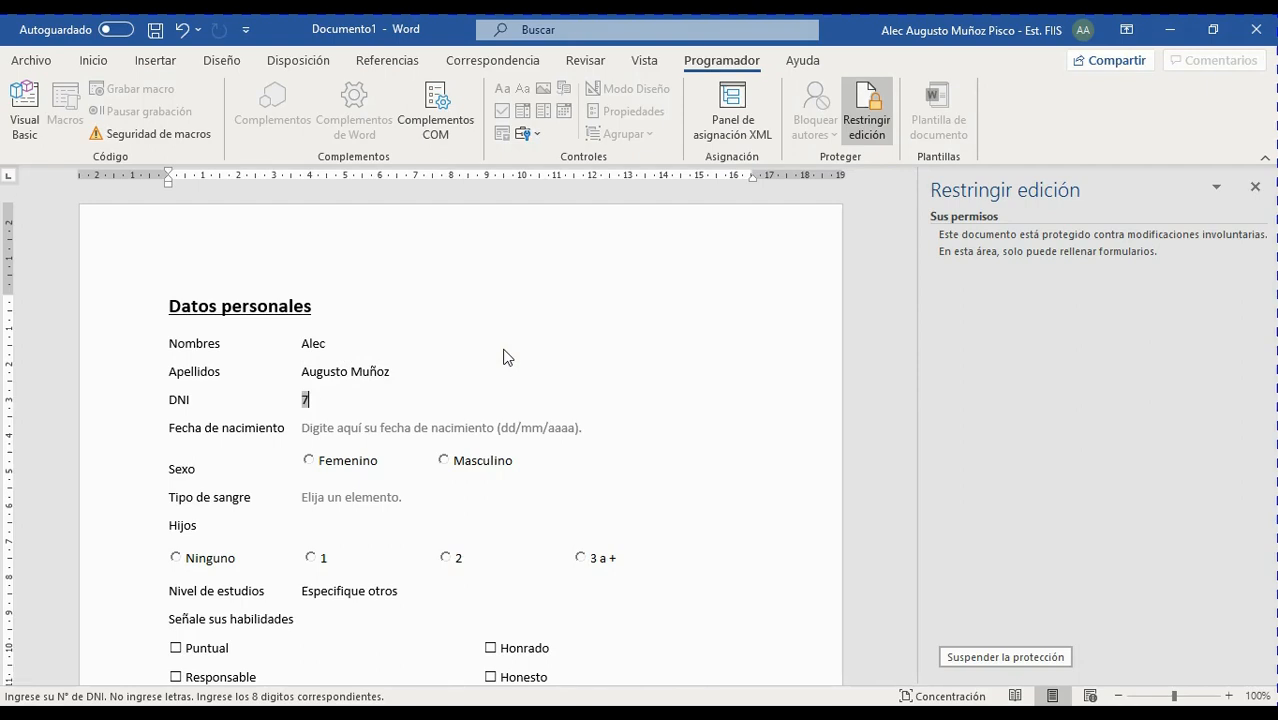
pyautogui.write('7888')
# Replace the DNI digits with the letters eeeeEEE to test the field
pyautogui.press('BackSpace')
pyautogui.write('7788')
pyautogui.press('BackSpace')
pyautogui.press('BackSpace')
pyautogui.press('BackSpace')
pyautogui.press('BackSpace')
pyautogui.press('BackSpace')
pyautogui.press('BackSpace')
pyautogui.press('BackSpace')
pyautogui.press('BackSpace')
pyautogui.write('eeeeEEEE')
pyautogui.click(156, 32)
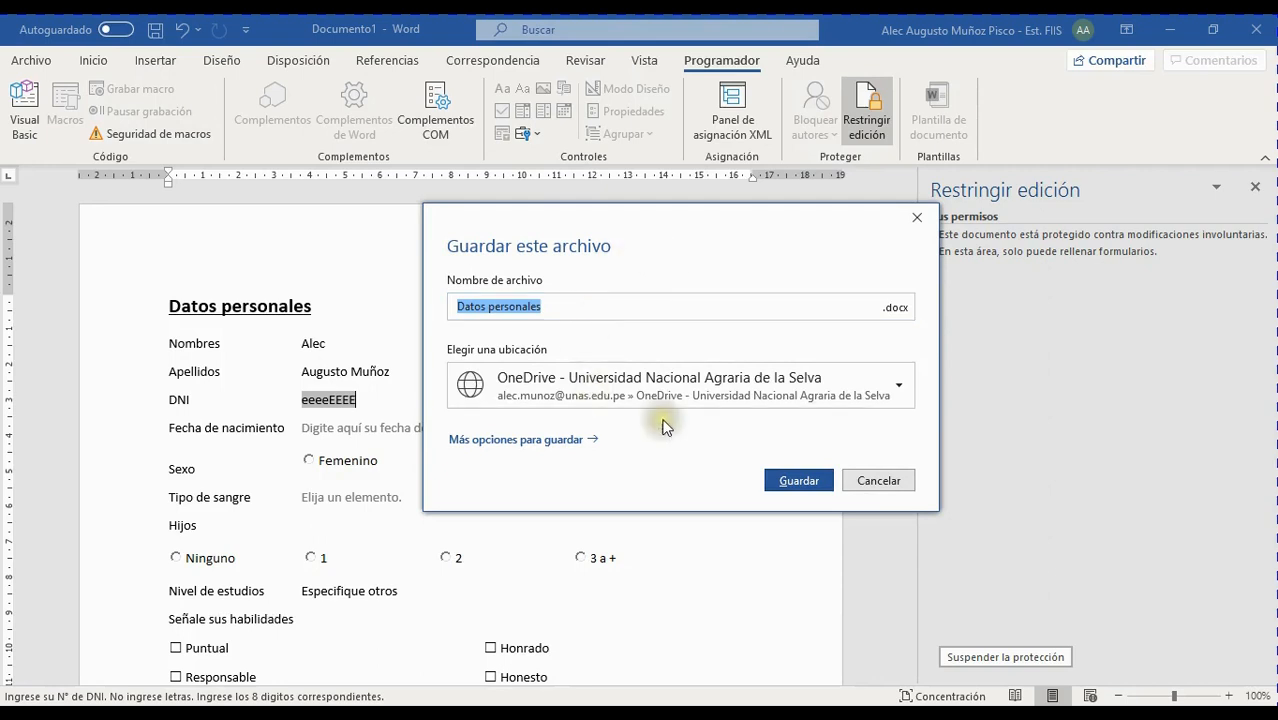
# Save the form to the Escritorio folder as Datos personales.docx
pyautogui.click(551, 442)
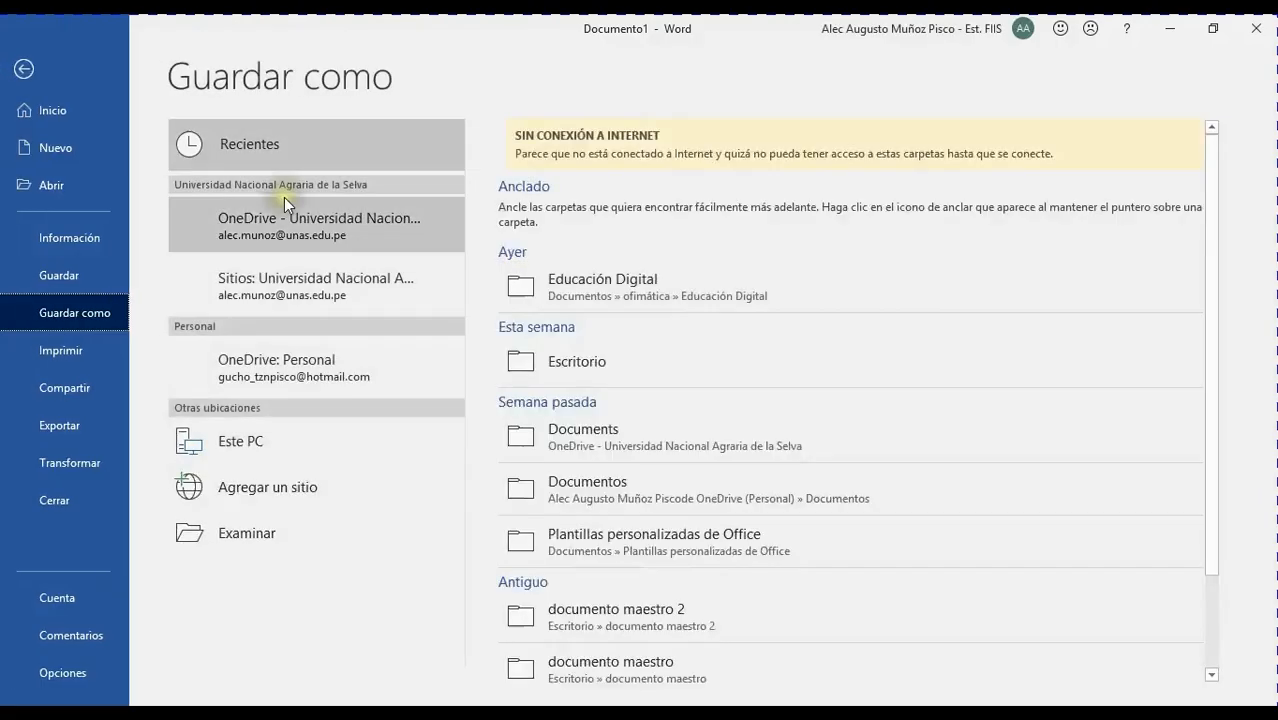
pyautogui.click(268, 533)
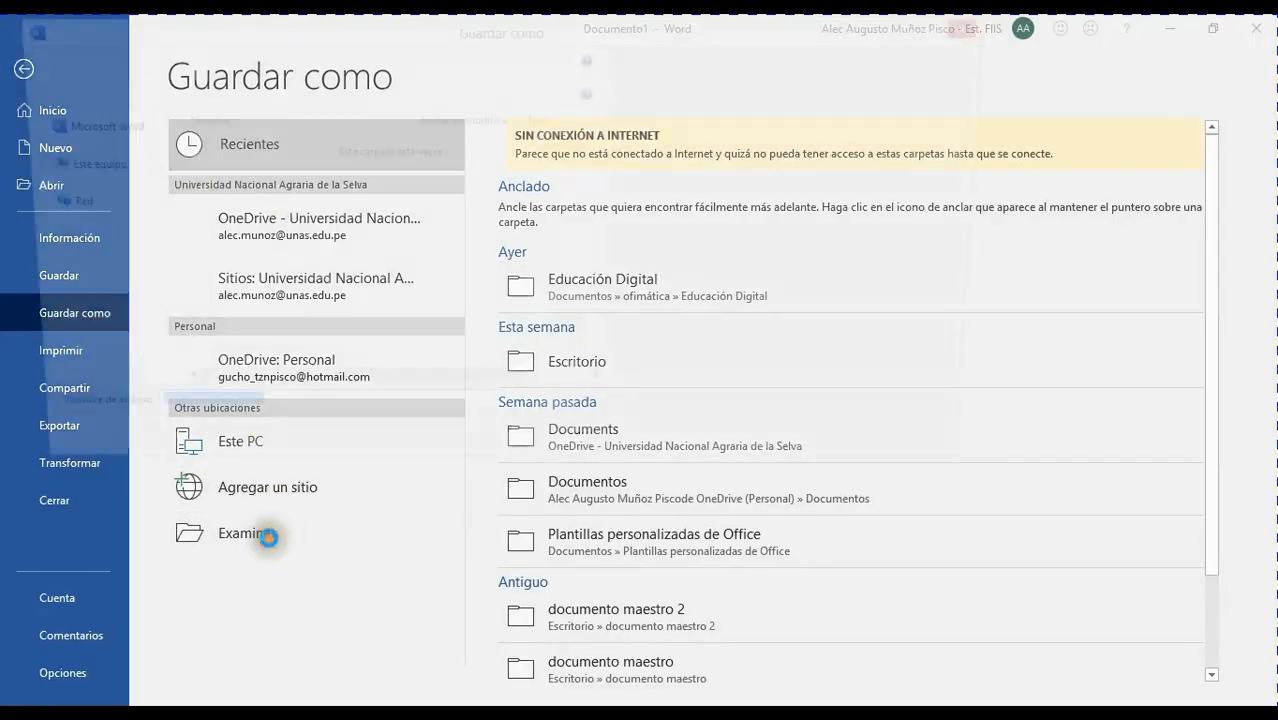
pyautogui.click(80, 224)
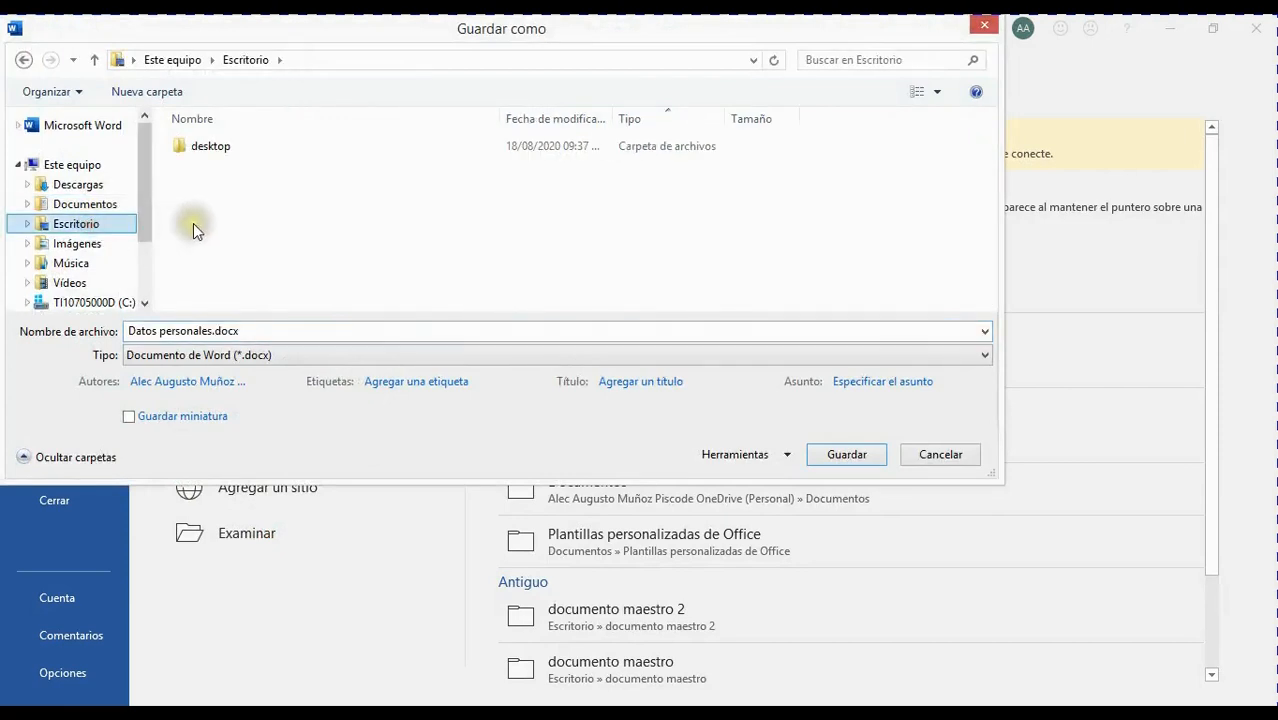
pyautogui.click(857, 454)
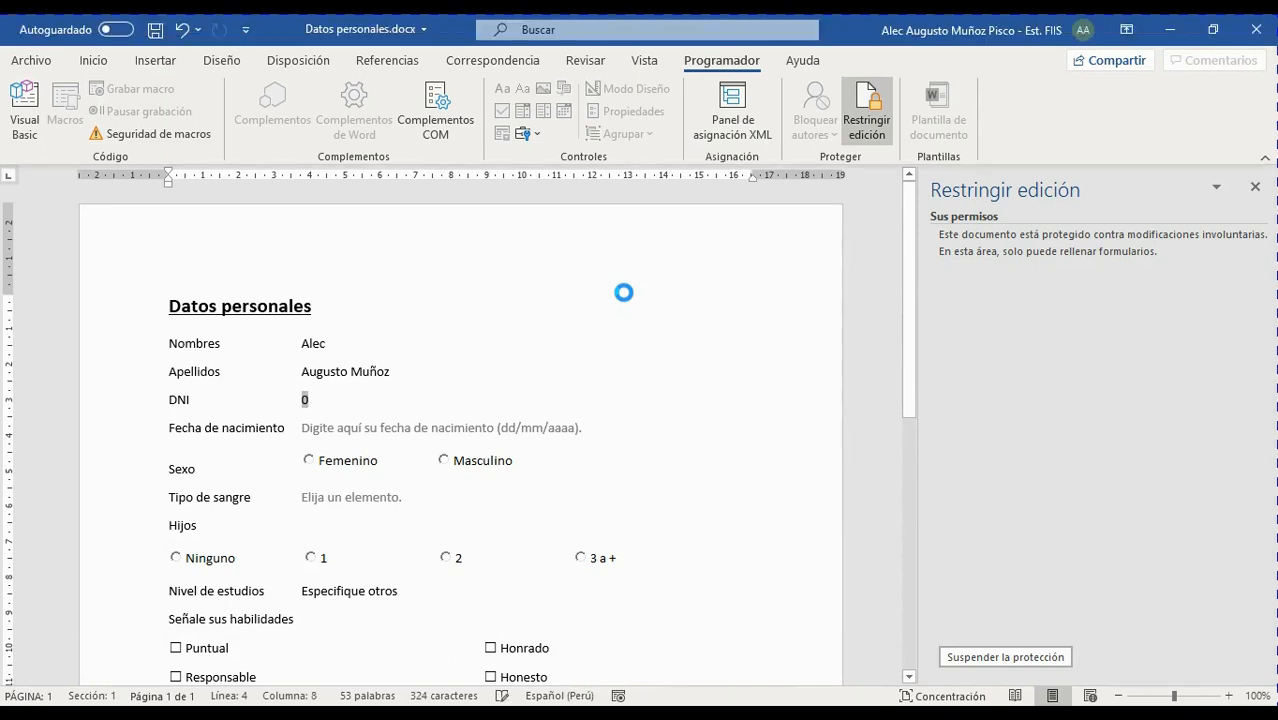
# Enter a valid eight-digit number in the DNI field and save the form
pyautogui.click(312, 401)
pyautogui.click(308, 402)
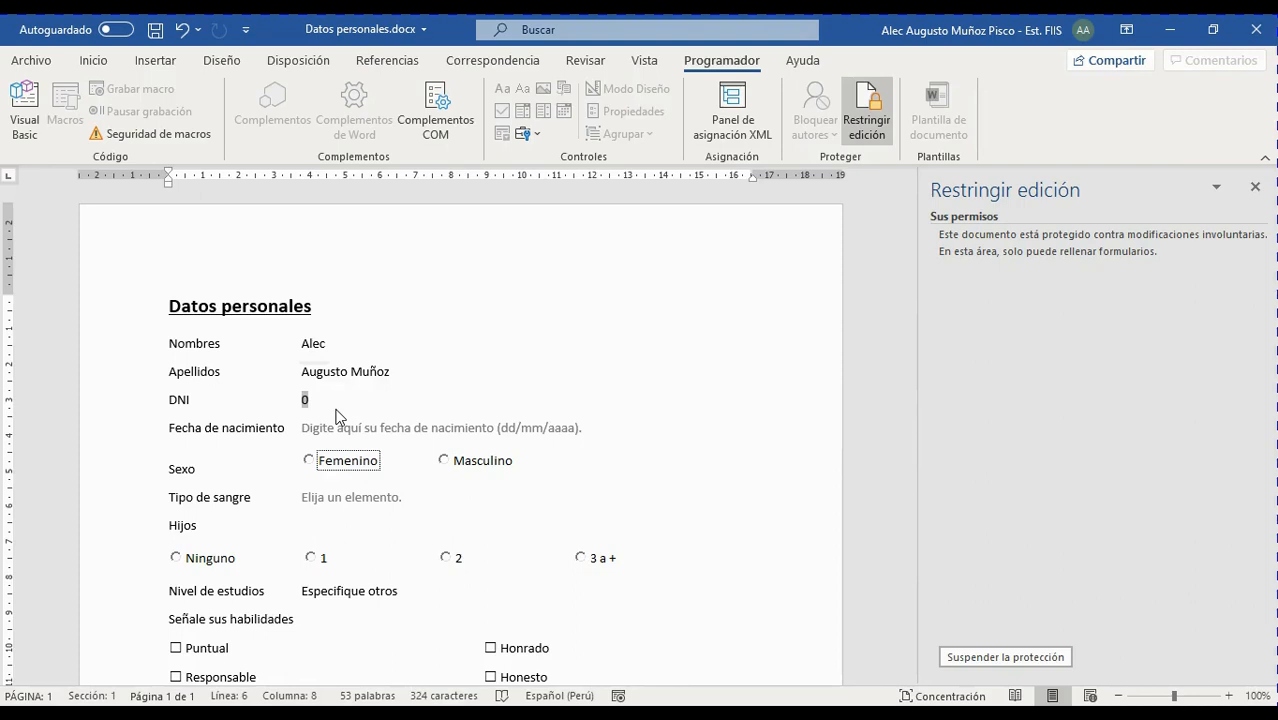
pyautogui.click(306, 400)
pyautogui.write('450')
pyautogui.press('BackSpace')
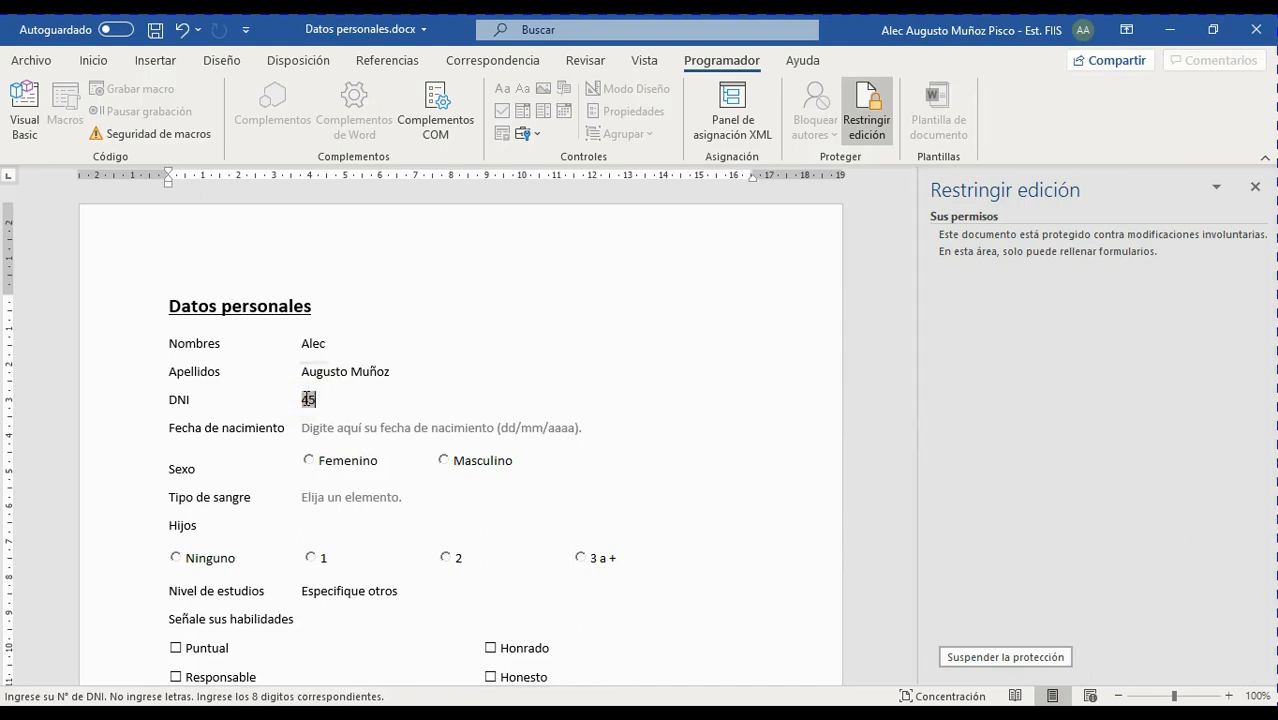
pyautogui.write('454545')
pyautogui.click(156, 31)
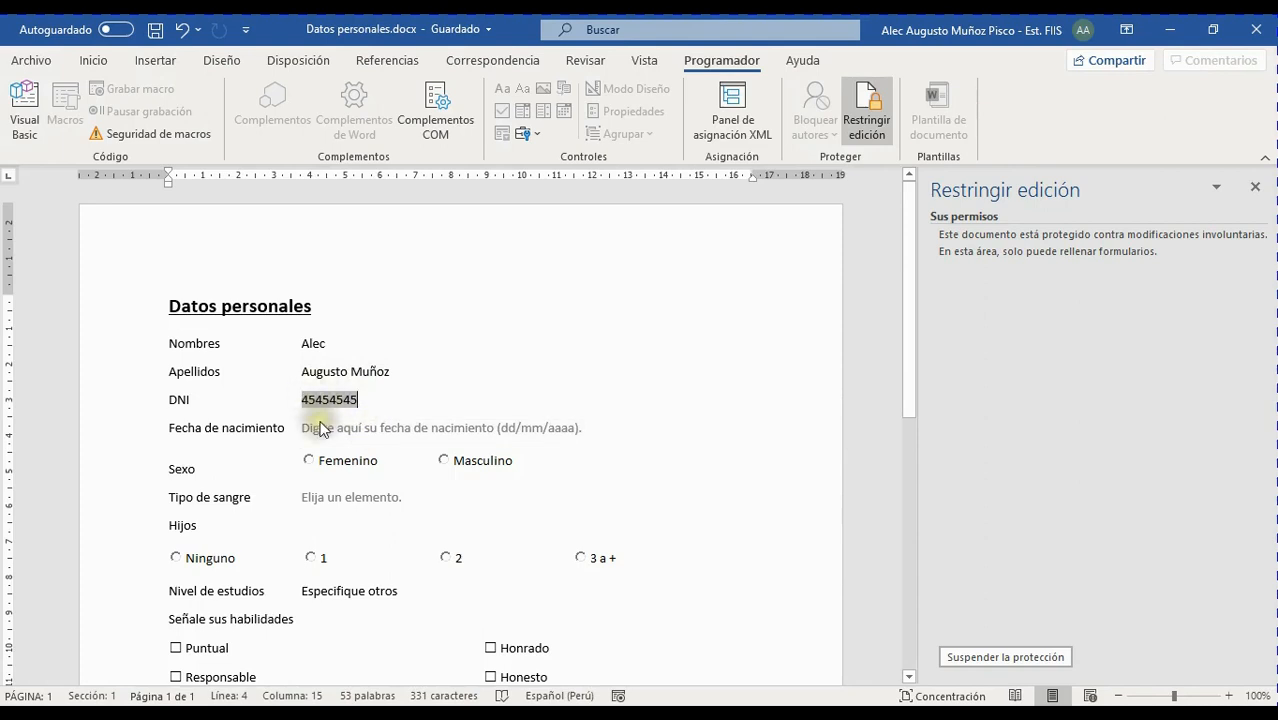
# Set the birth date to 26 August 2020 and Sexo to Masculino
pyautogui.click(386, 430)
pyautogui.click(597, 432)
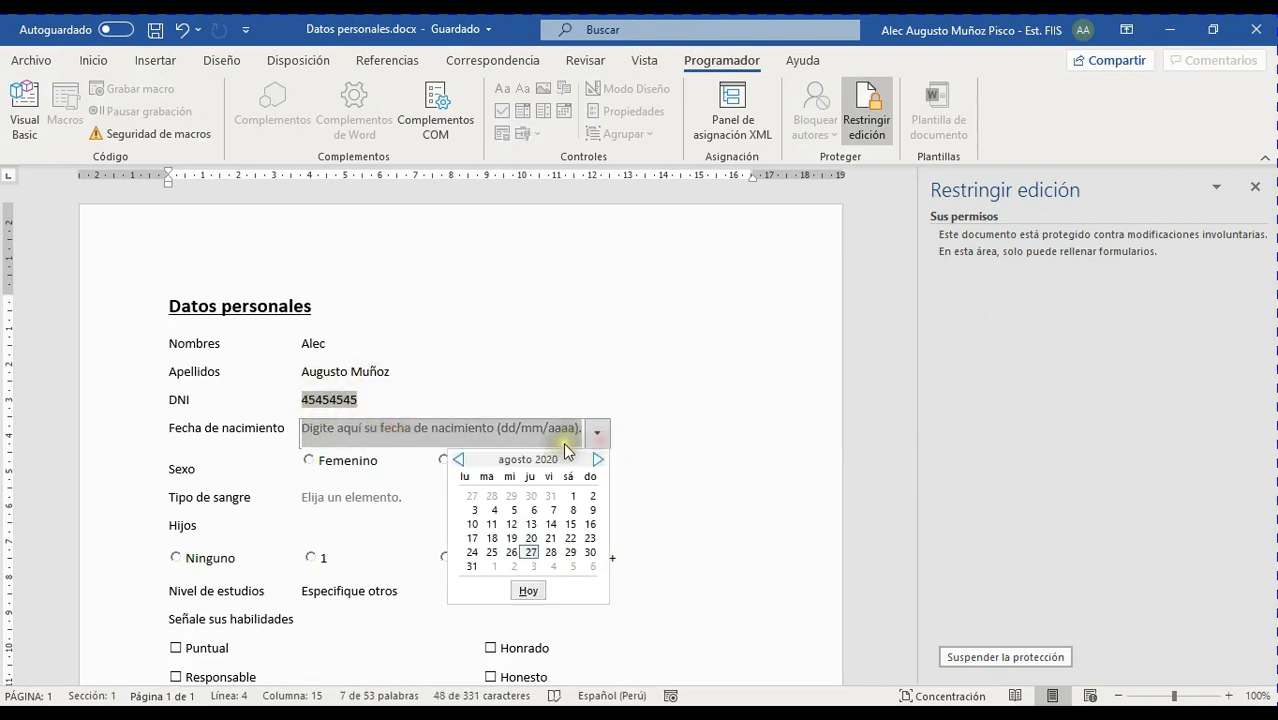
pyautogui.click(508, 550)
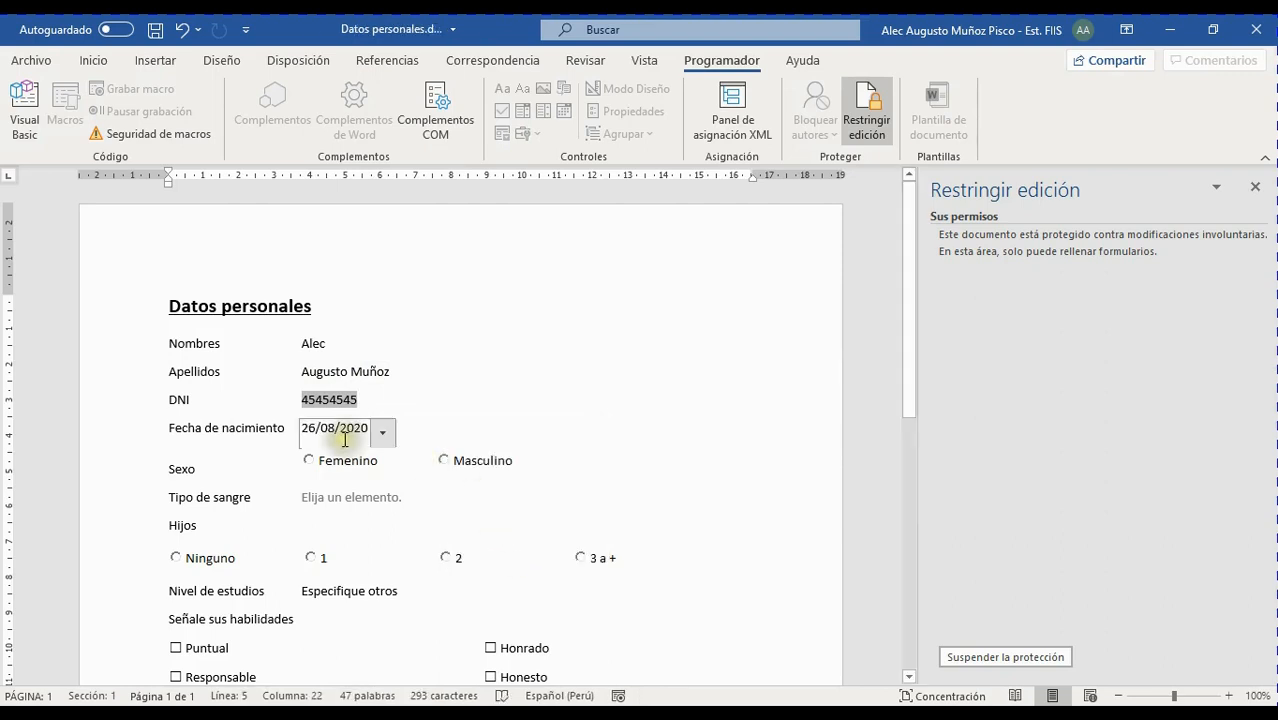
pyautogui.click(443, 460)
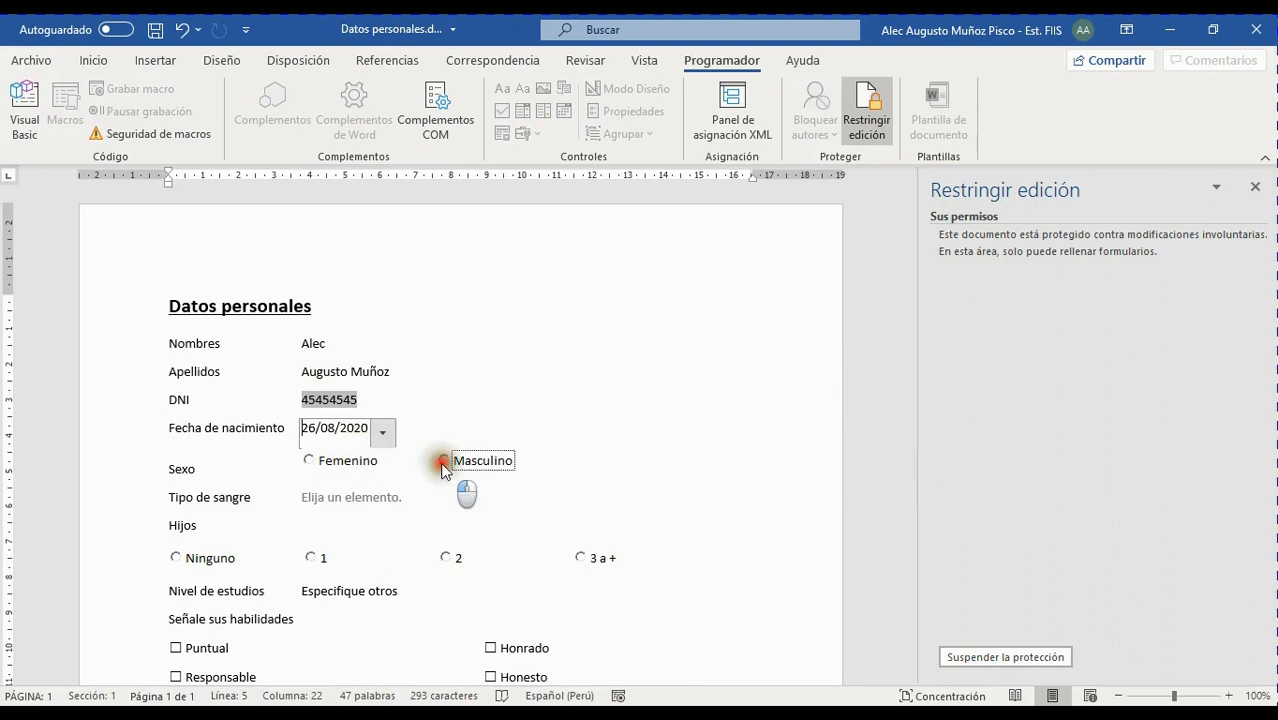
# Choose AB as the blood type and set Hijos to 3 a +
pyautogui.click(371, 498)
pyautogui.click(408, 512)
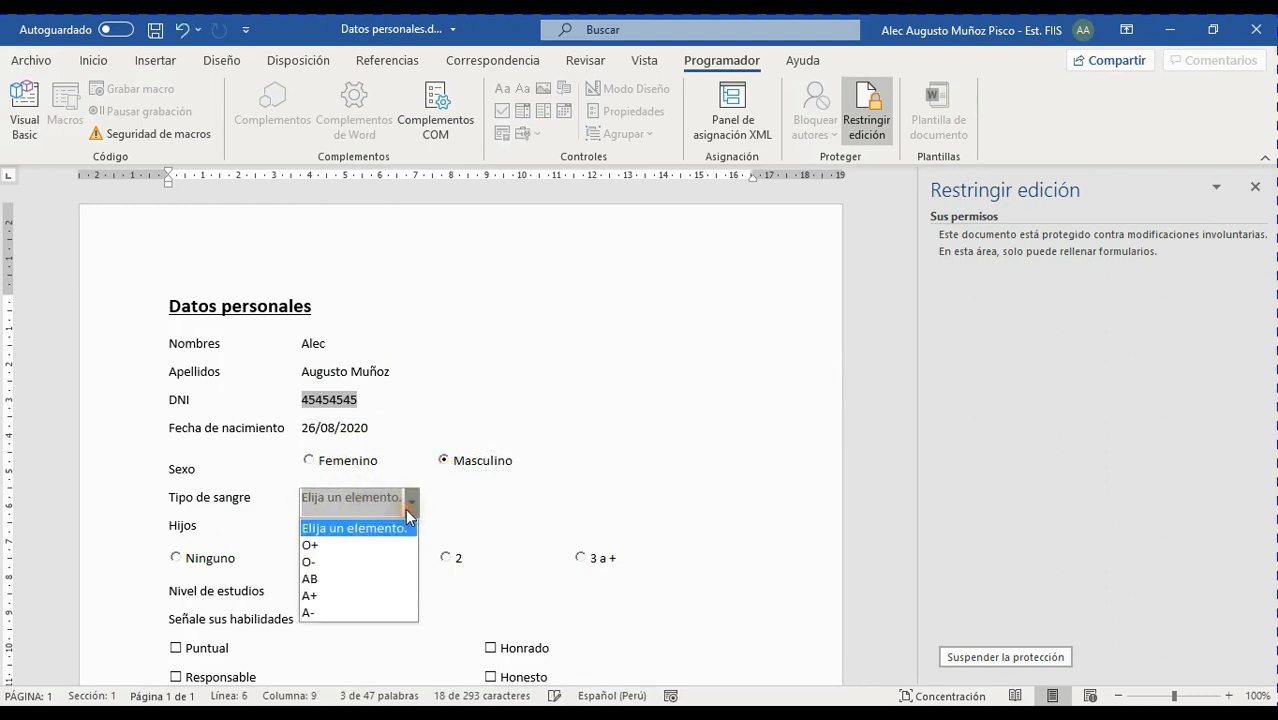
pyautogui.click(336, 566)
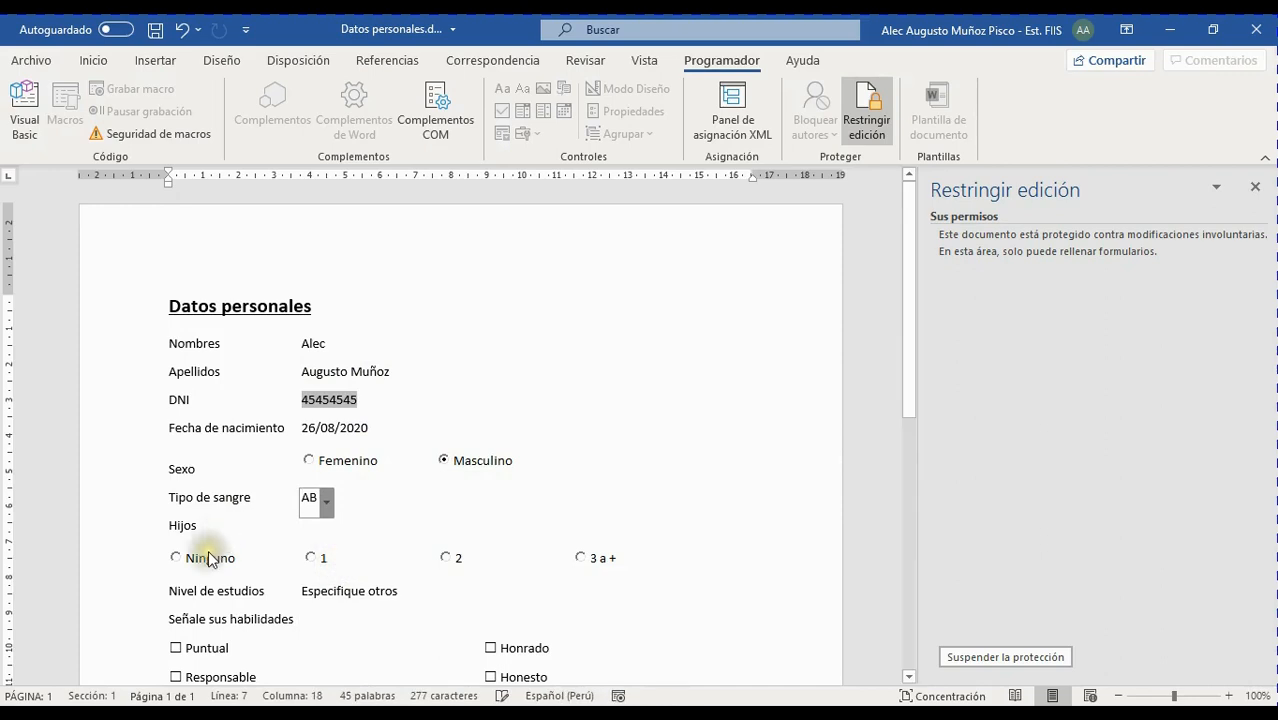
pyautogui.click(449, 560)
pyautogui.click(580, 560)
pyautogui.scroll(-5, 580, 562)
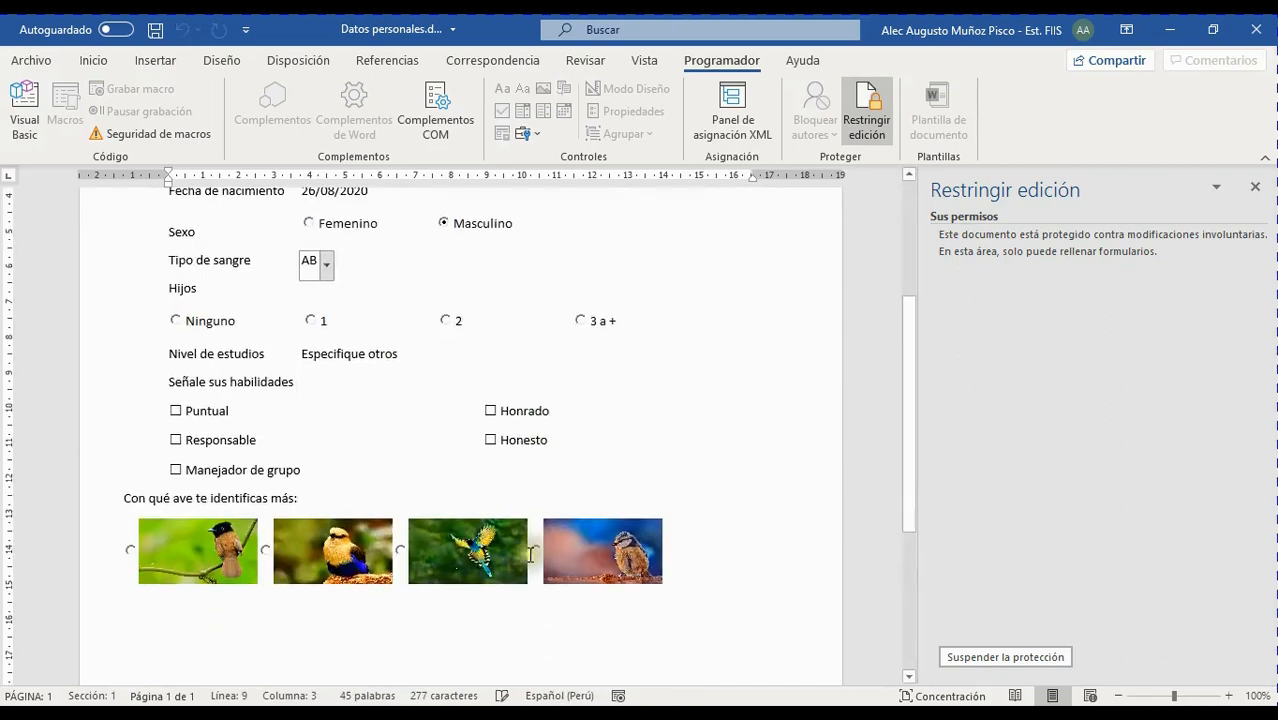
pyautogui.scroll(3, 372, 390)
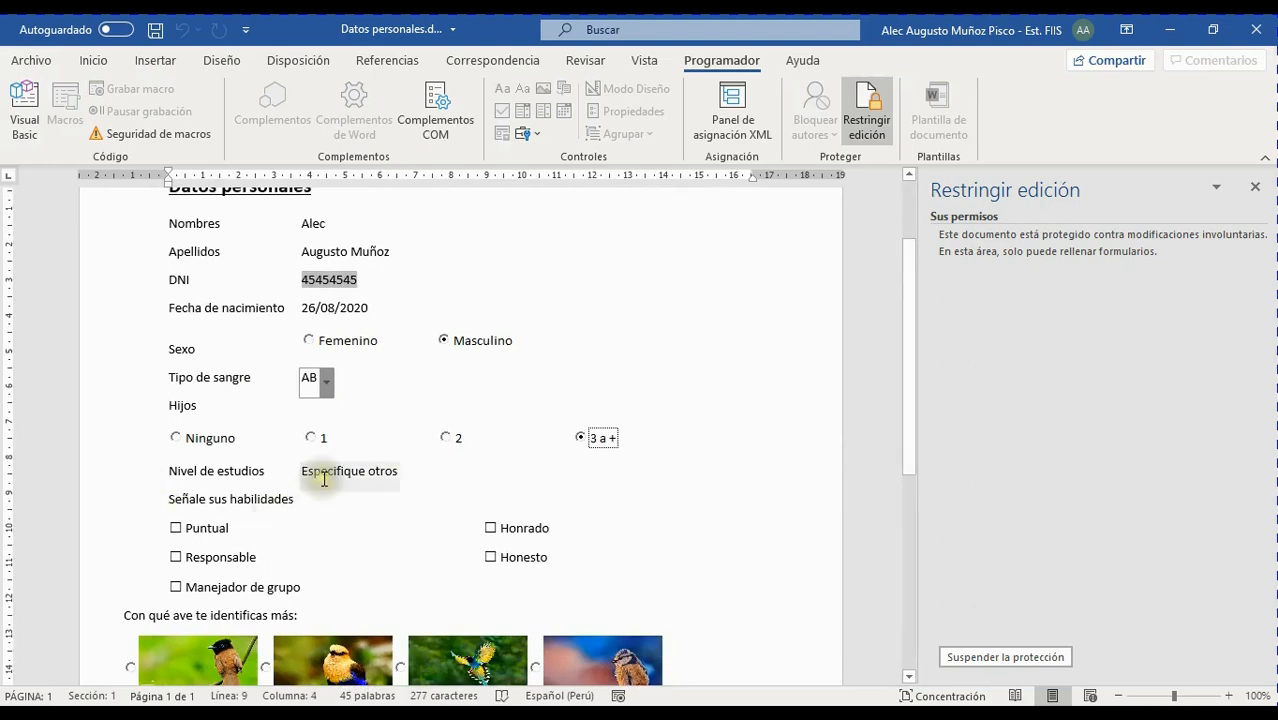
# Set Nivel de estudios to Superior Universitario
pyautogui.click(386, 471)
pyautogui.click(405, 476)
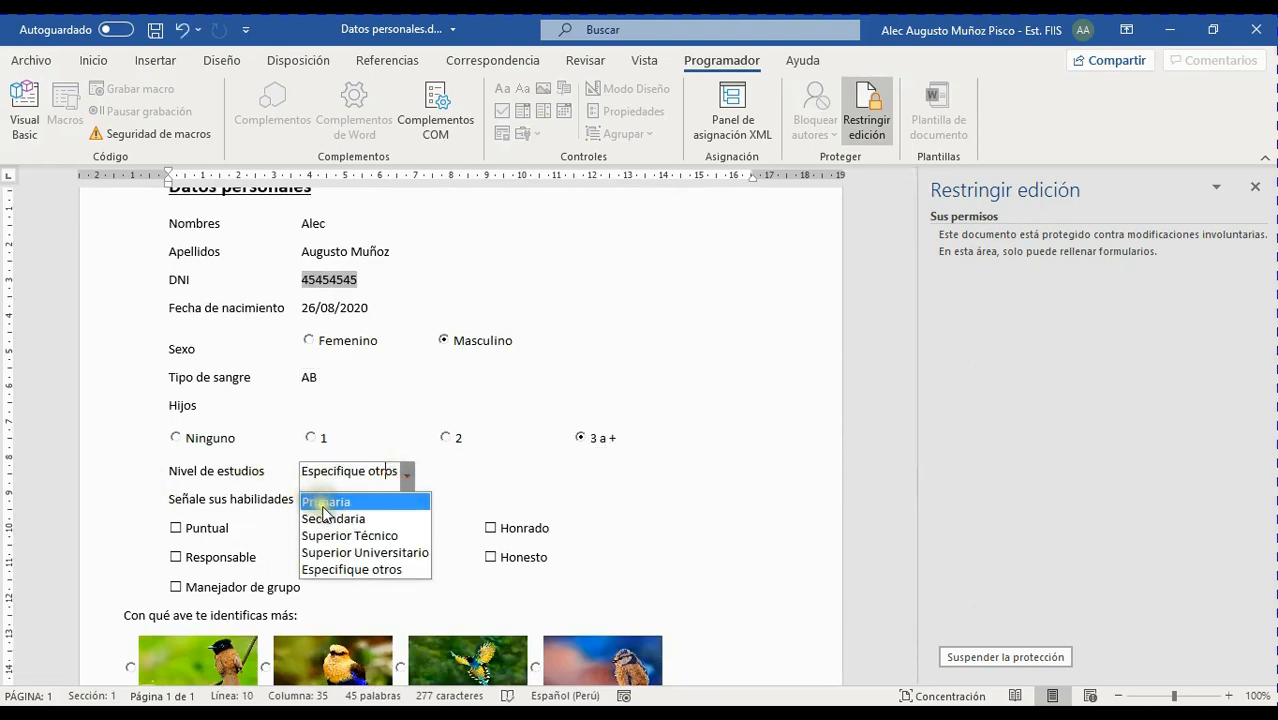
pyautogui.click(356, 552)
pyautogui.click(234, 494)
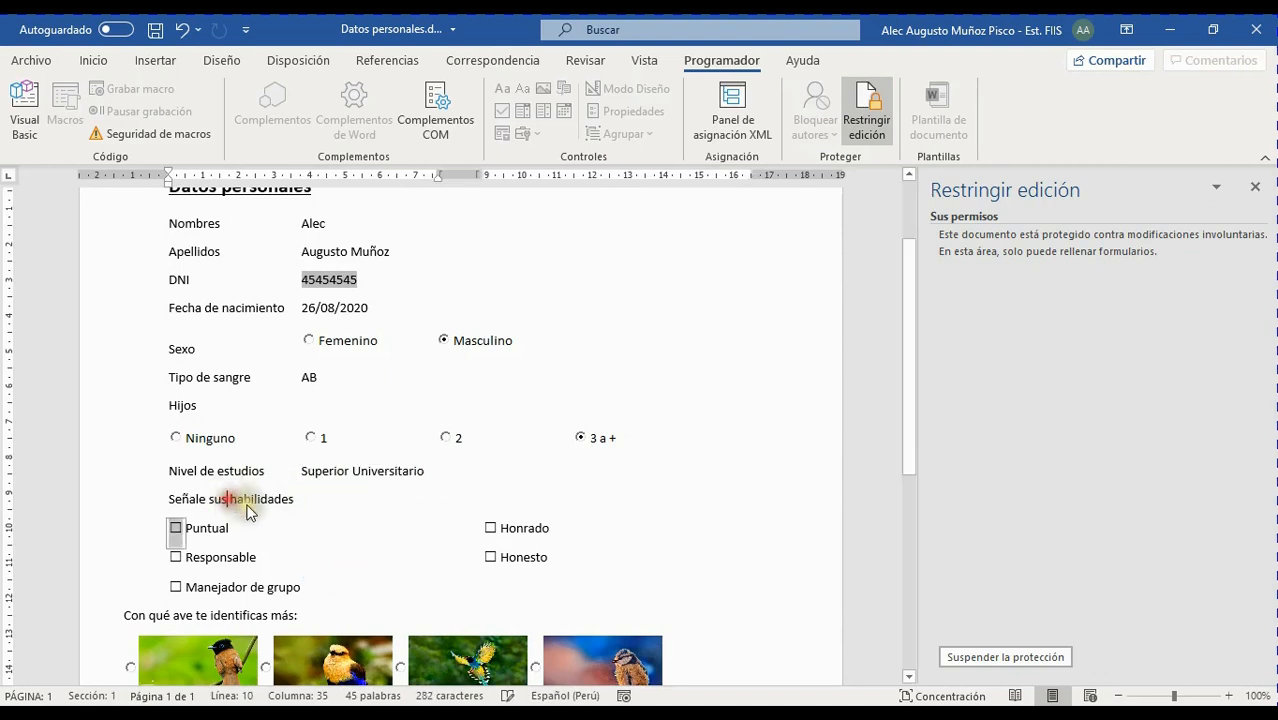
pyautogui.click(203, 556)
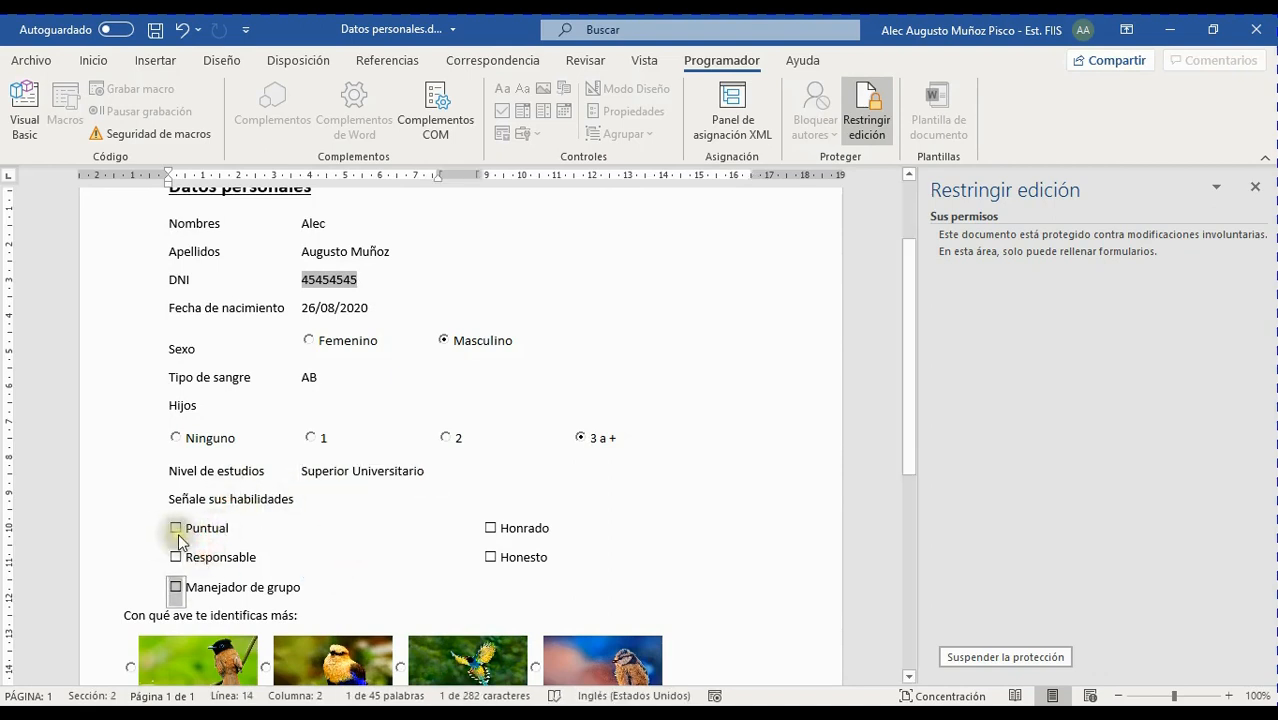
# Tick the Puntual, Responsable, Honrado, Honesto and Manejador de grupo skills
pyautogui.click(176, 527)
pyautogui.click(177, 556)
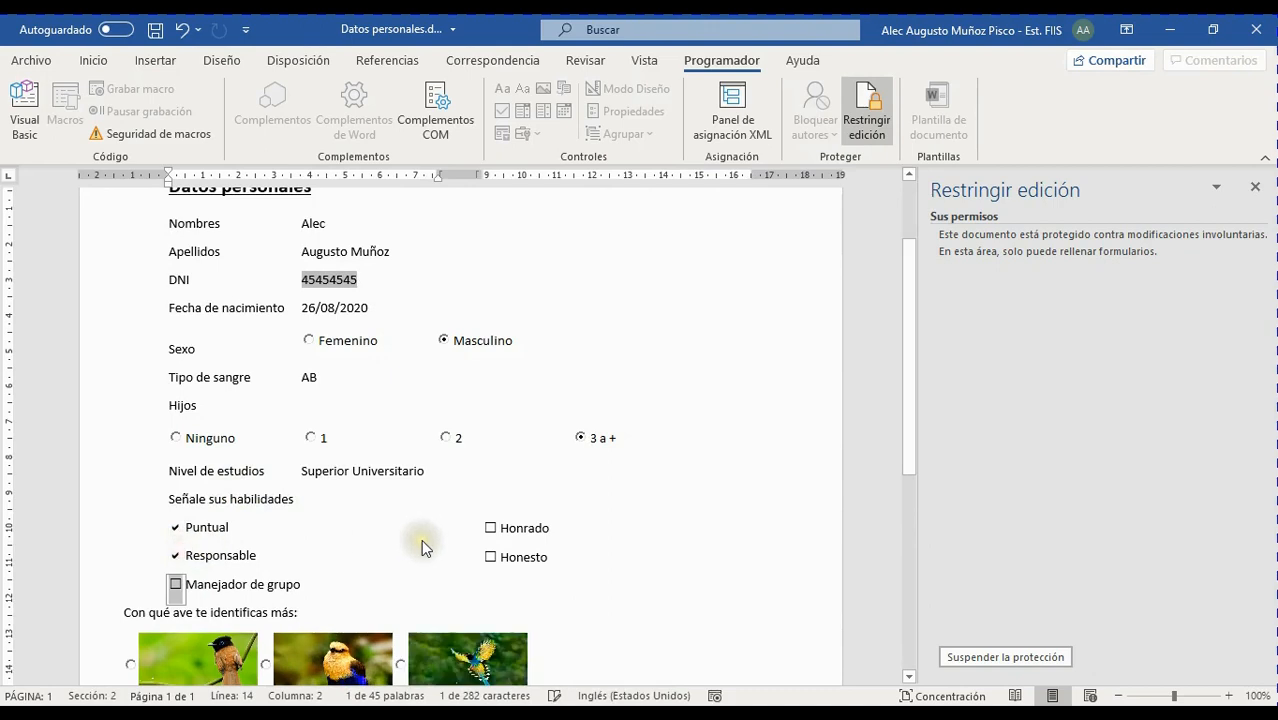
pyautogui.click(490, 527)
pyautogui.click(490, 556)
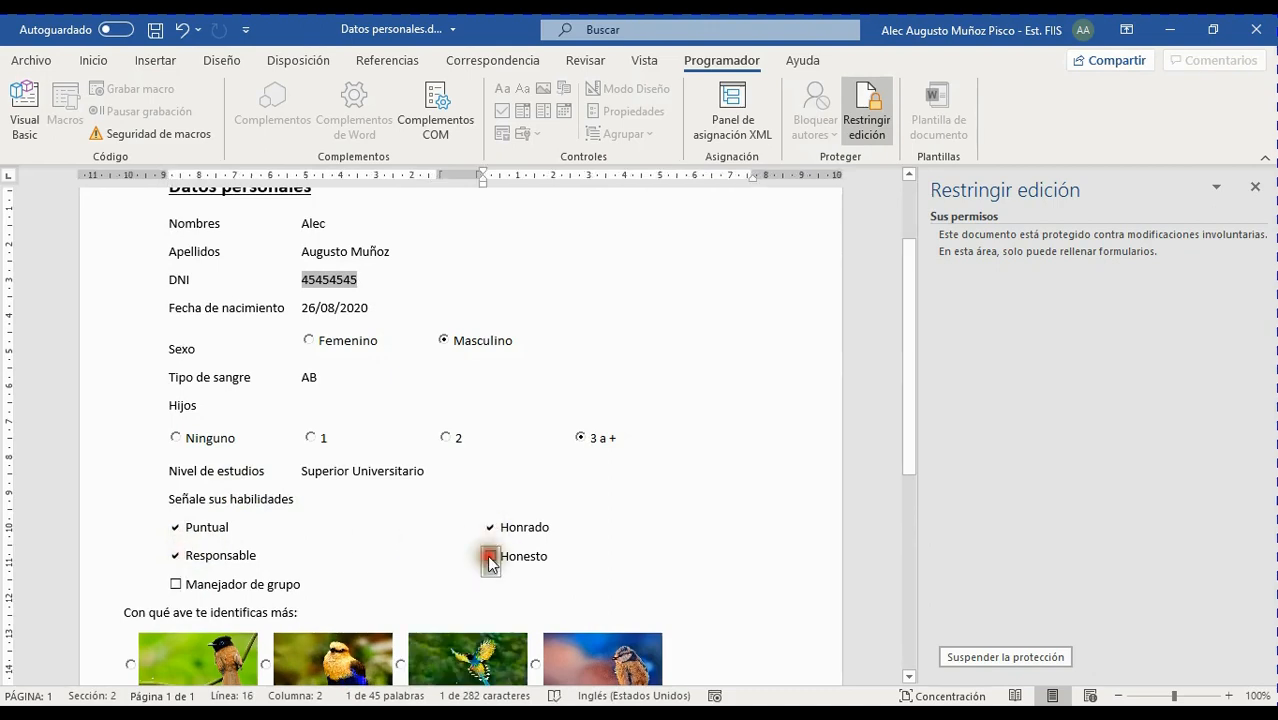
pyautogui.click(176, 584)
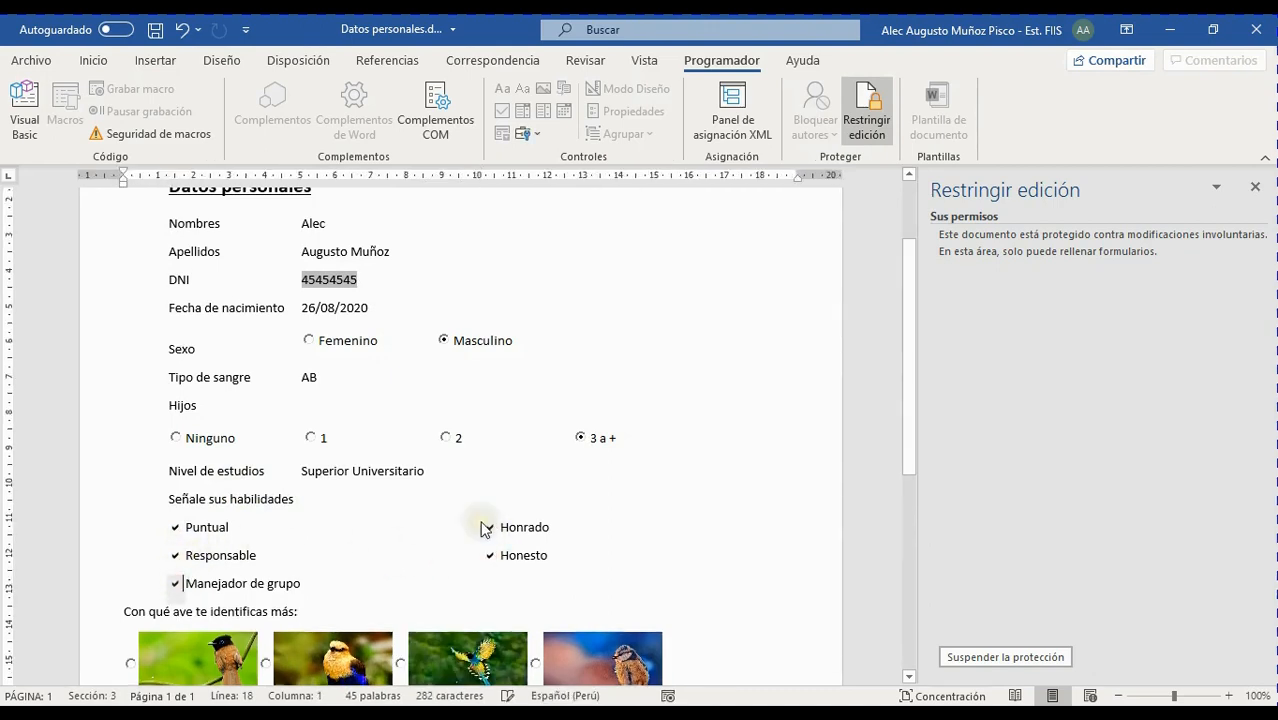
# Pick the fourth bird image, then clear the current form selection
pyautogui.scroll(-2, 485, 528)
pyautogui.click(536, 543)
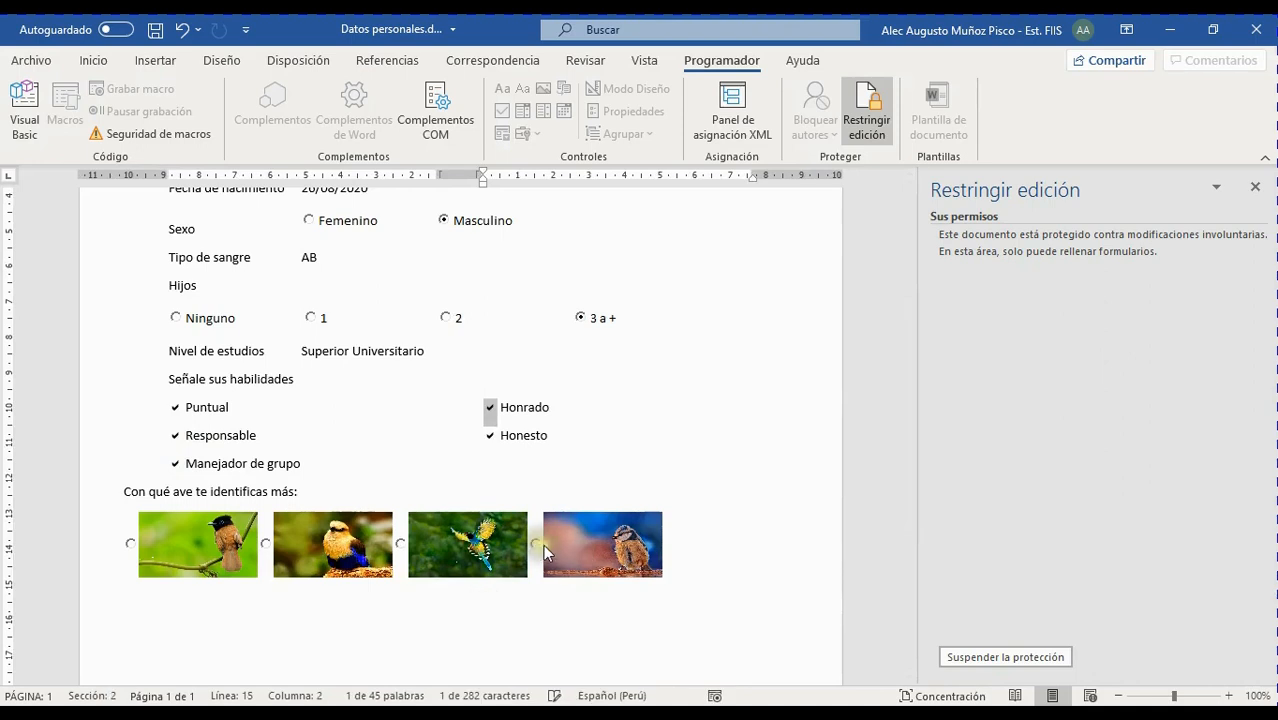
pyautogui.scroll(4, 621, 462)
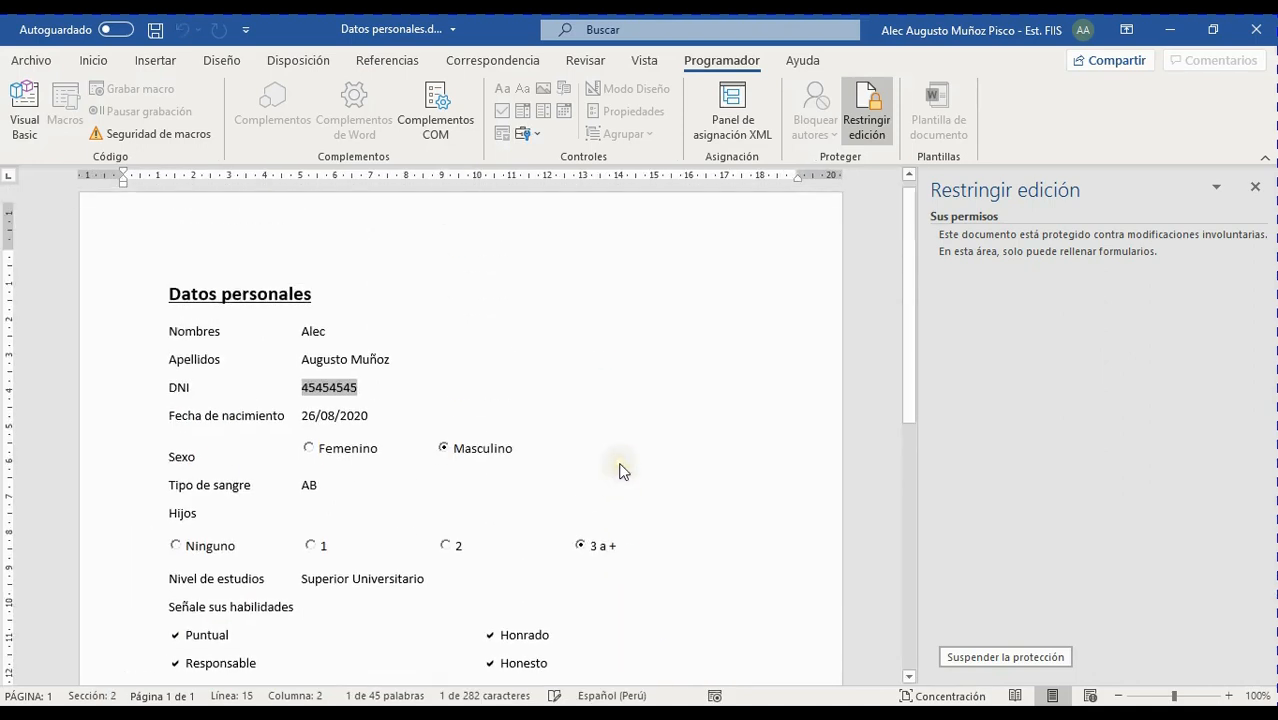
pyautogui.click(618, 473)
pyautogui.scroll(-4, 618, 473)
# Select the second bird option, review the filled form, and select the Nombres entry
pyautogui.click(265, 543)
pyautogui.click(340, 541)
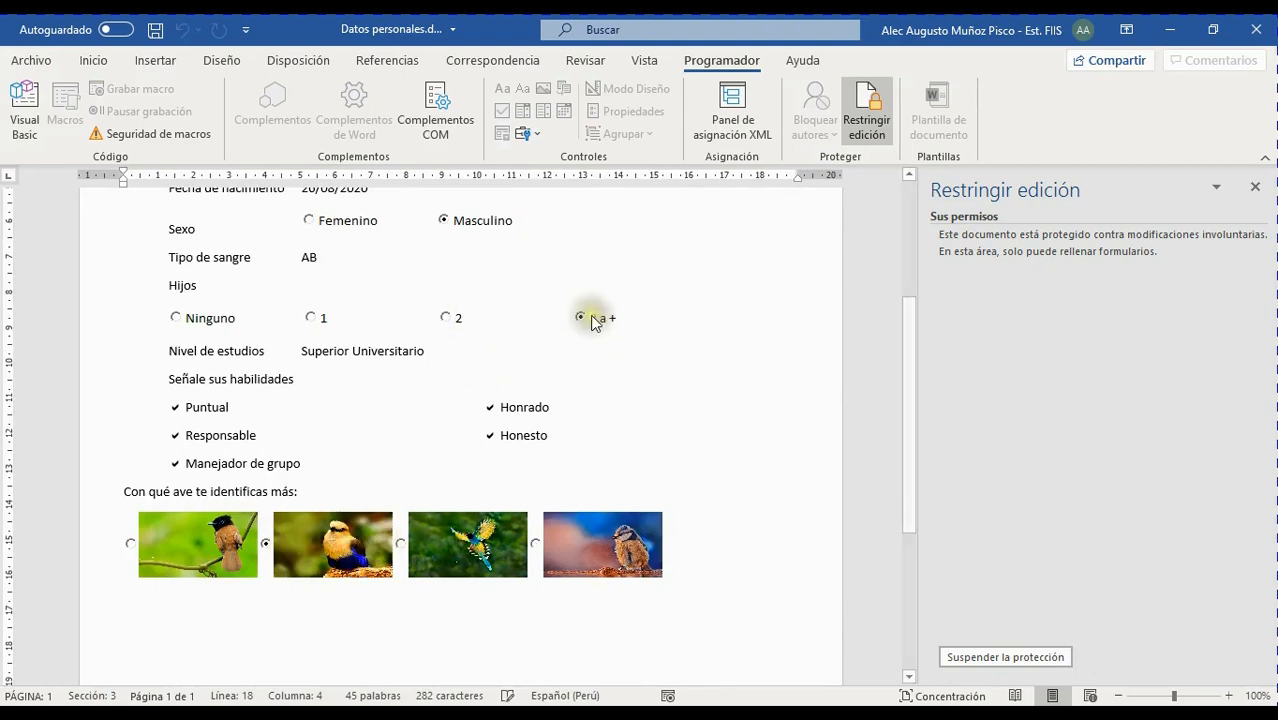
pyautogui.scroll(3, 463, 356)
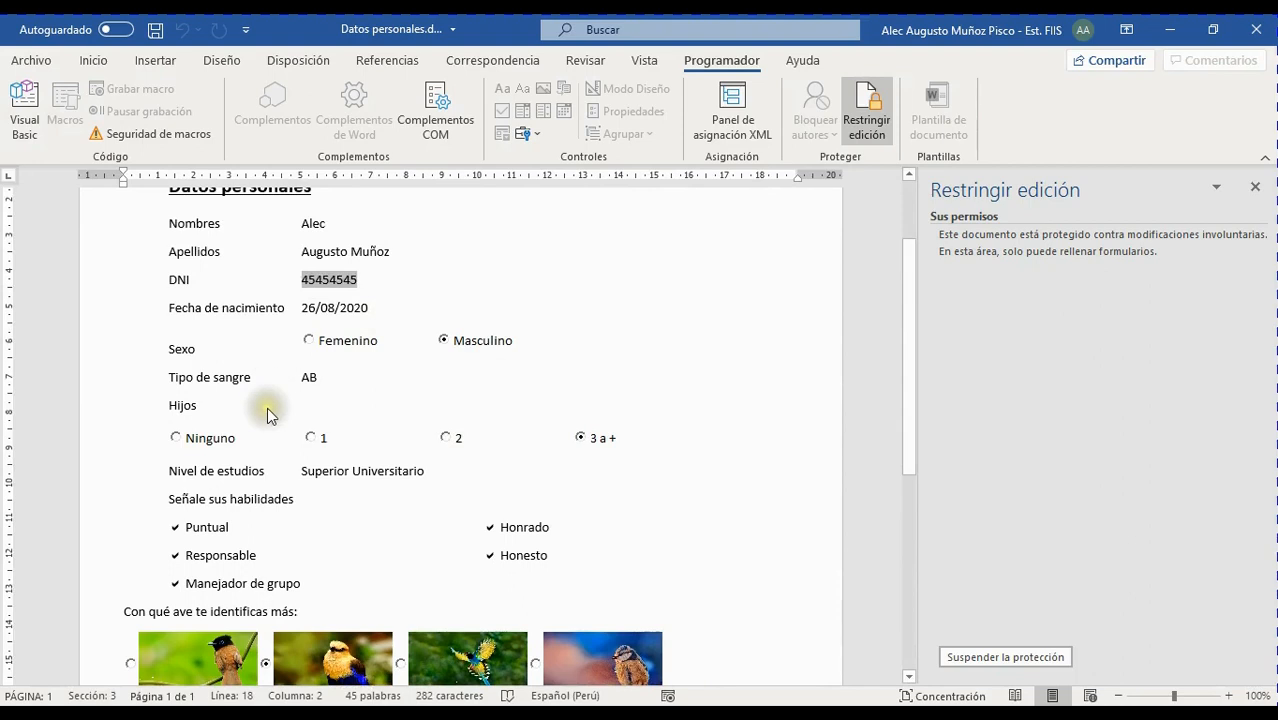
pyautogui.scroll(3, 265, 400)
pyautogui.scroll(-10, 286, 417)
pyautogui.scroll(7, 335, 432)
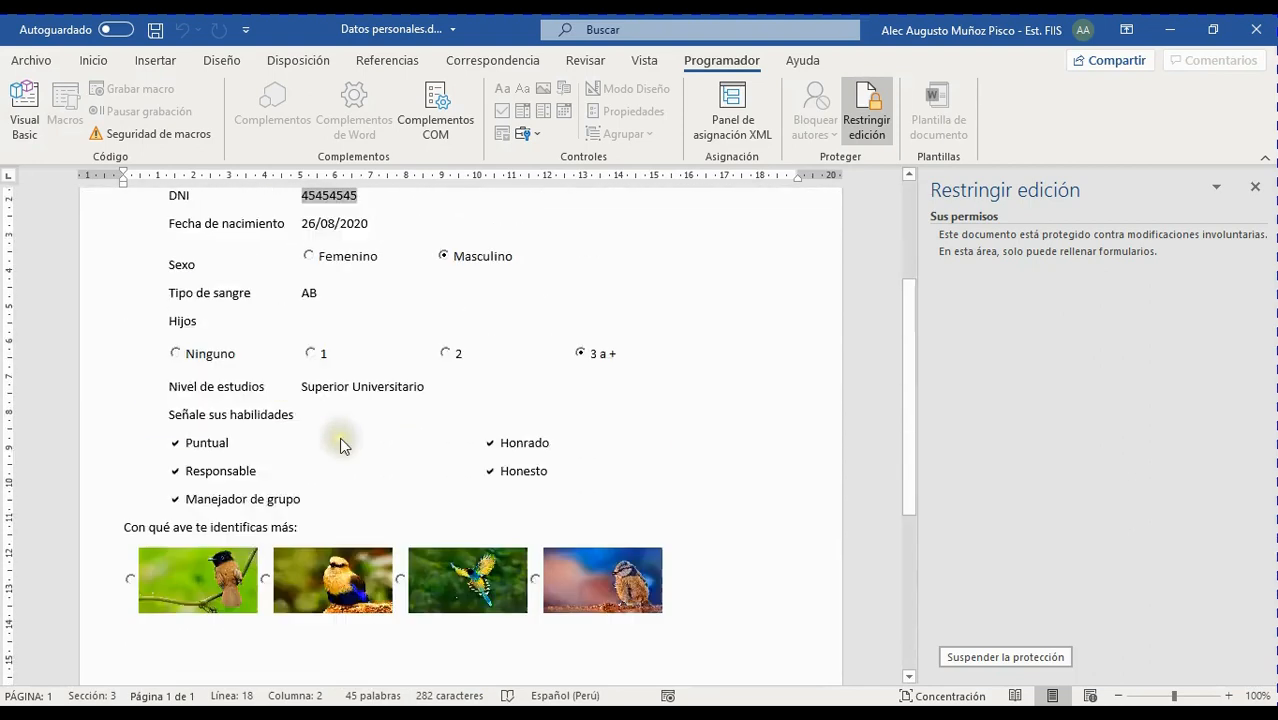
pyautogui.scroll(-3, 354, 442)
pyautogui.scroll(4, 448, 486)
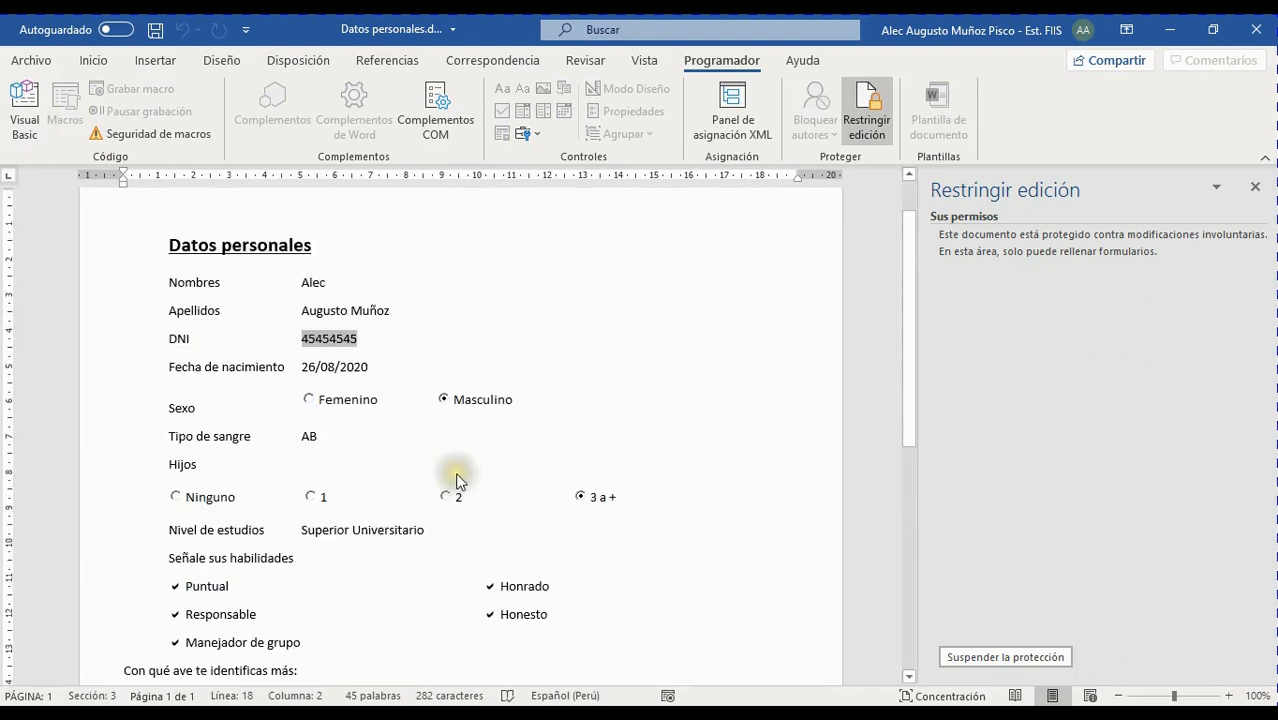
pyautogui.scroll(3, 477, 477)
pyautogui.scroll(-3, 476, 480)
pyautogui.scroll(3, 476, 480)
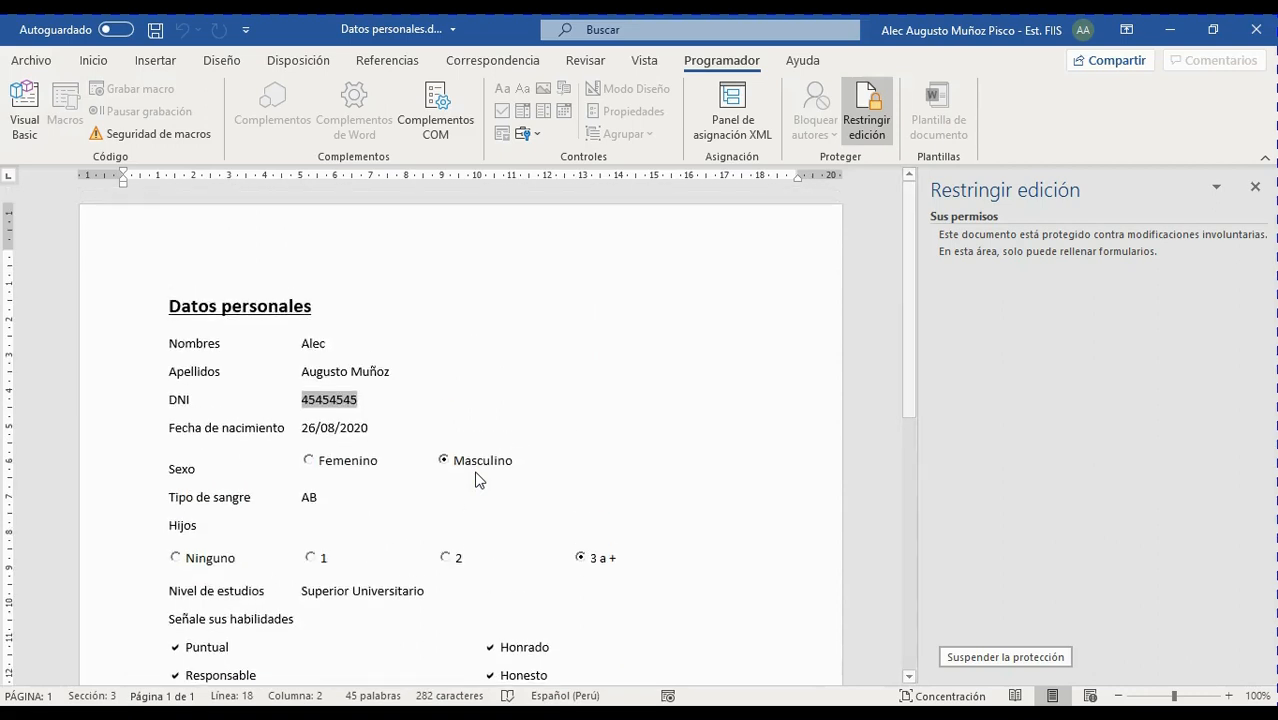
pyautogui.click(226, 308)
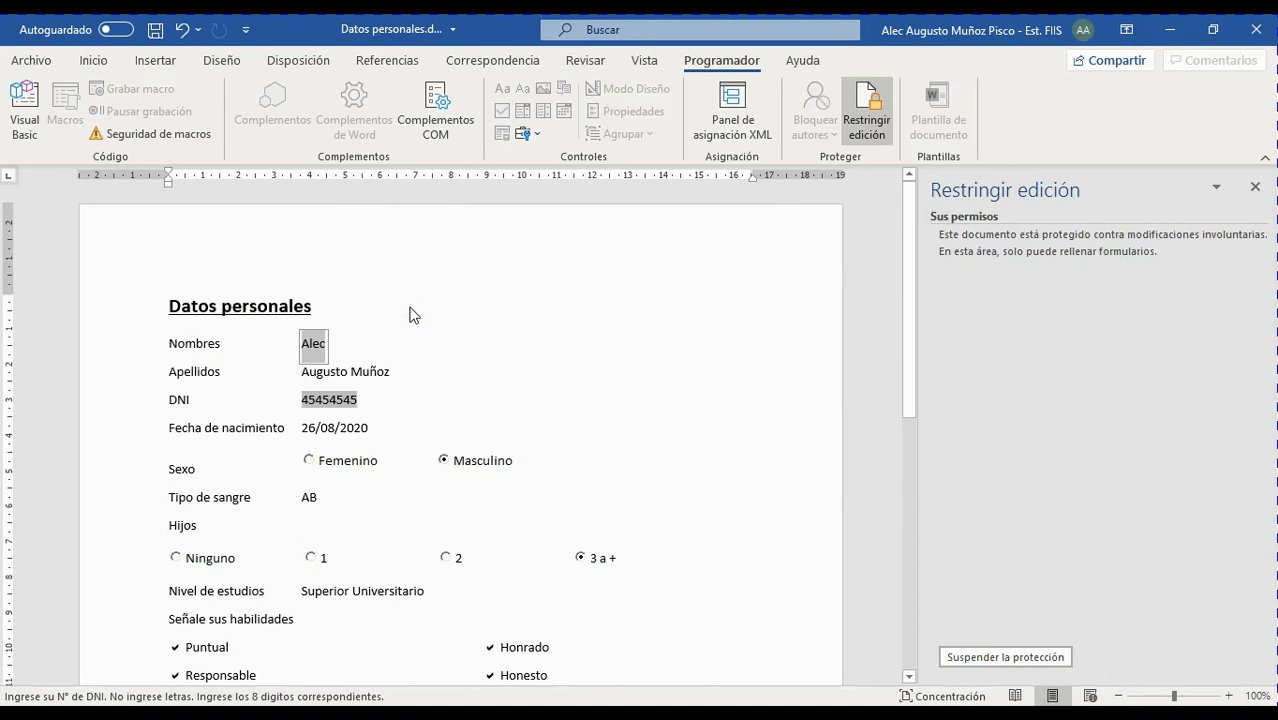
pyautogui.press('BackSpace')
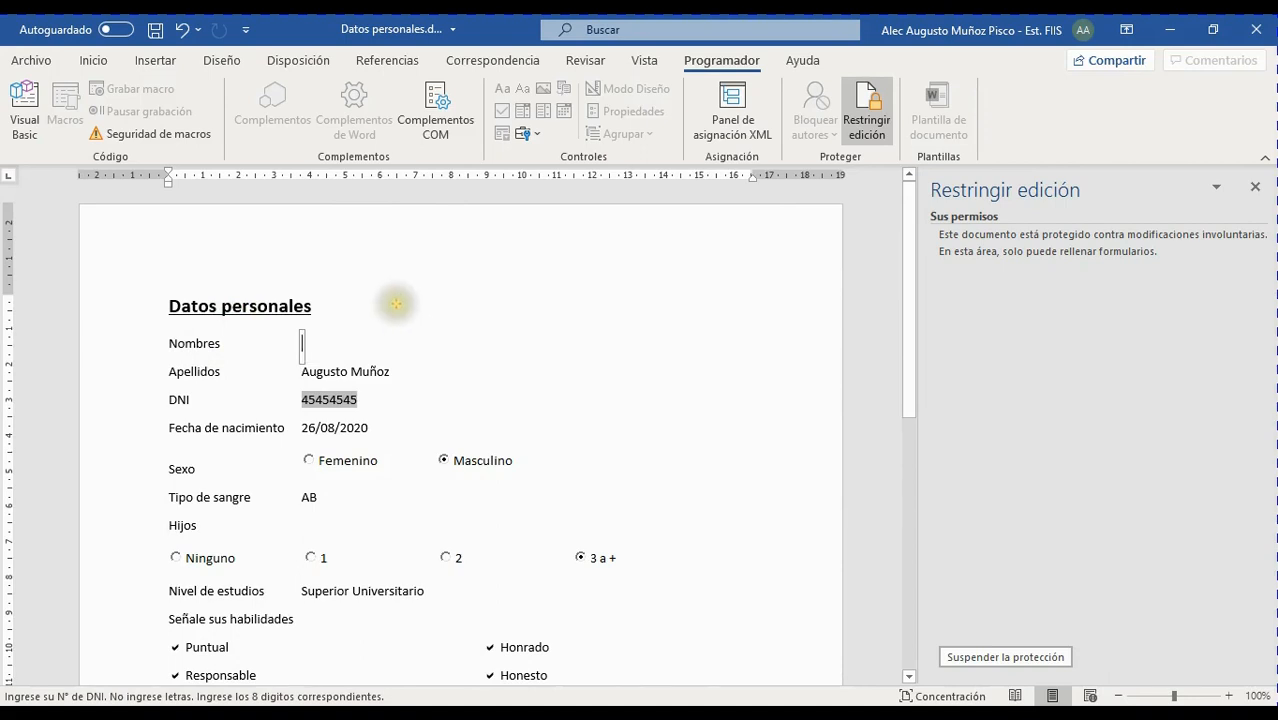
pyautogui.moveTo(292, 338)
pyautogui.mouseDown()
pyautogui.moveTo(237, 310)
pyautogui.moveTo(281, 328)
pyautogui.mouseUp()
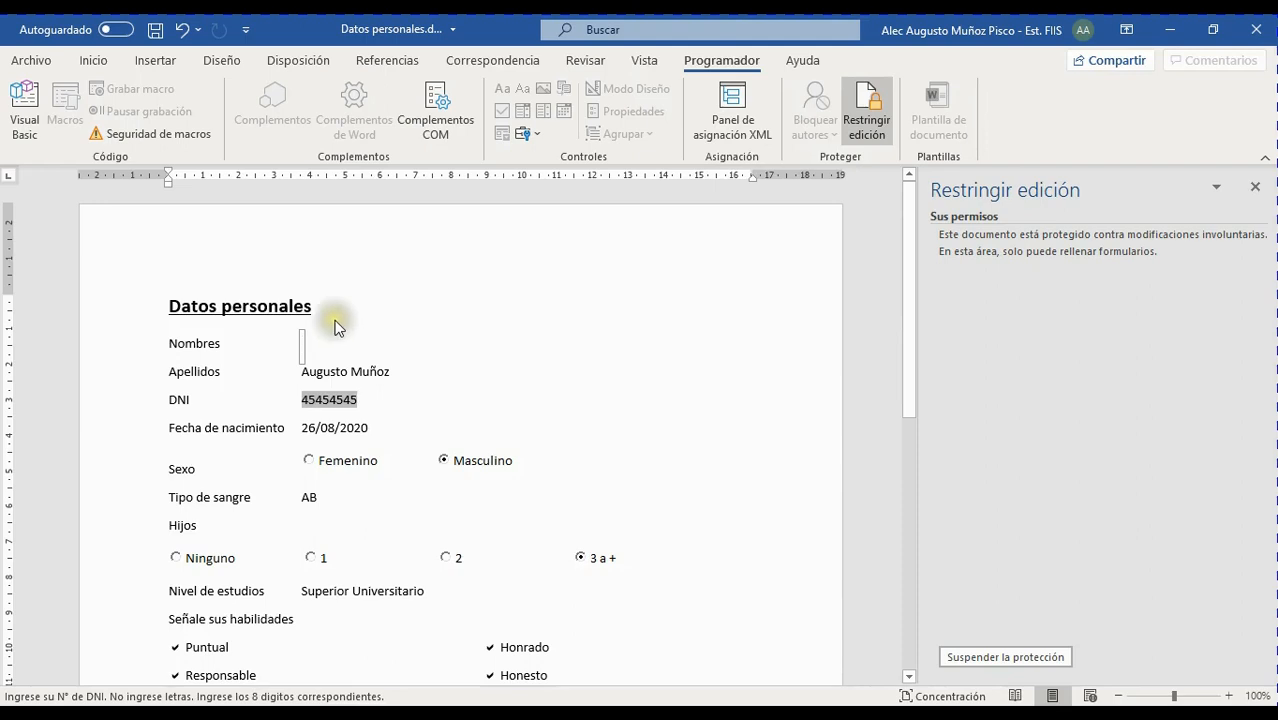
pyautogui.moveTo(292, 338)
pyautogui.mouseDown()
pyautogui.moveTo(285, 301)
pyautogui.moveTo(240, 309)
pyautogui.mouseUp()
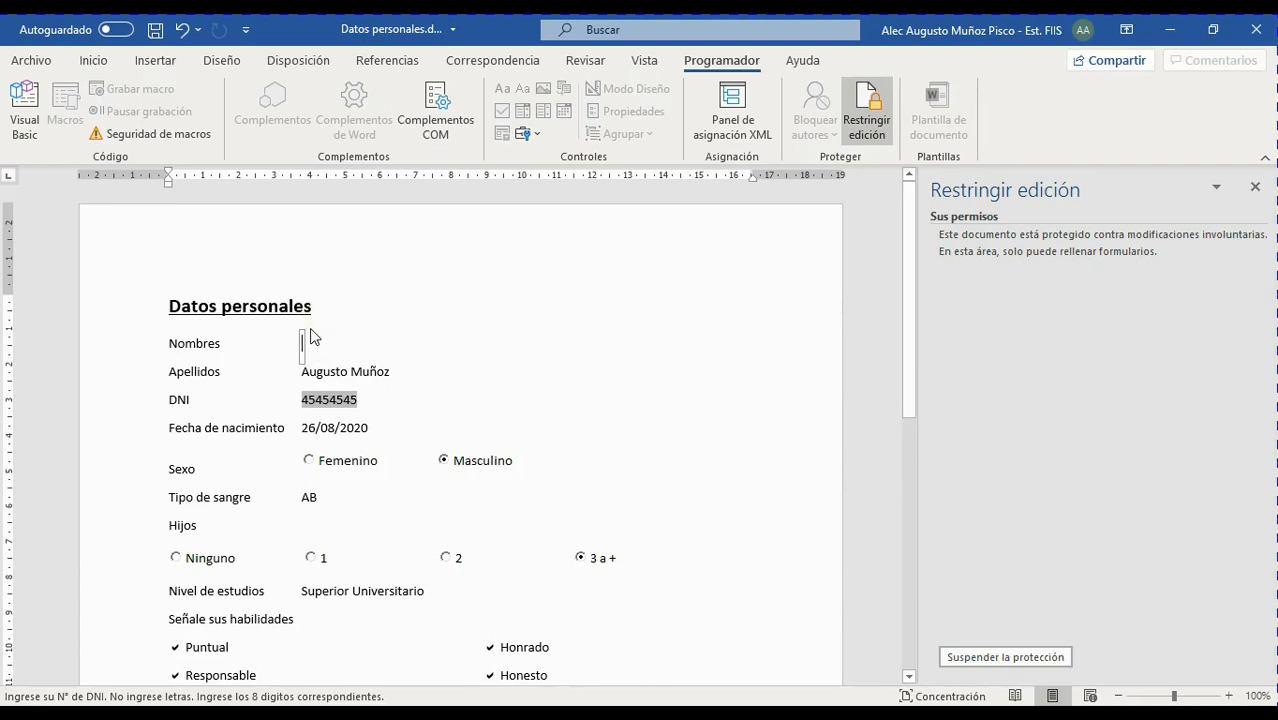
pyautogui.write('Alec')
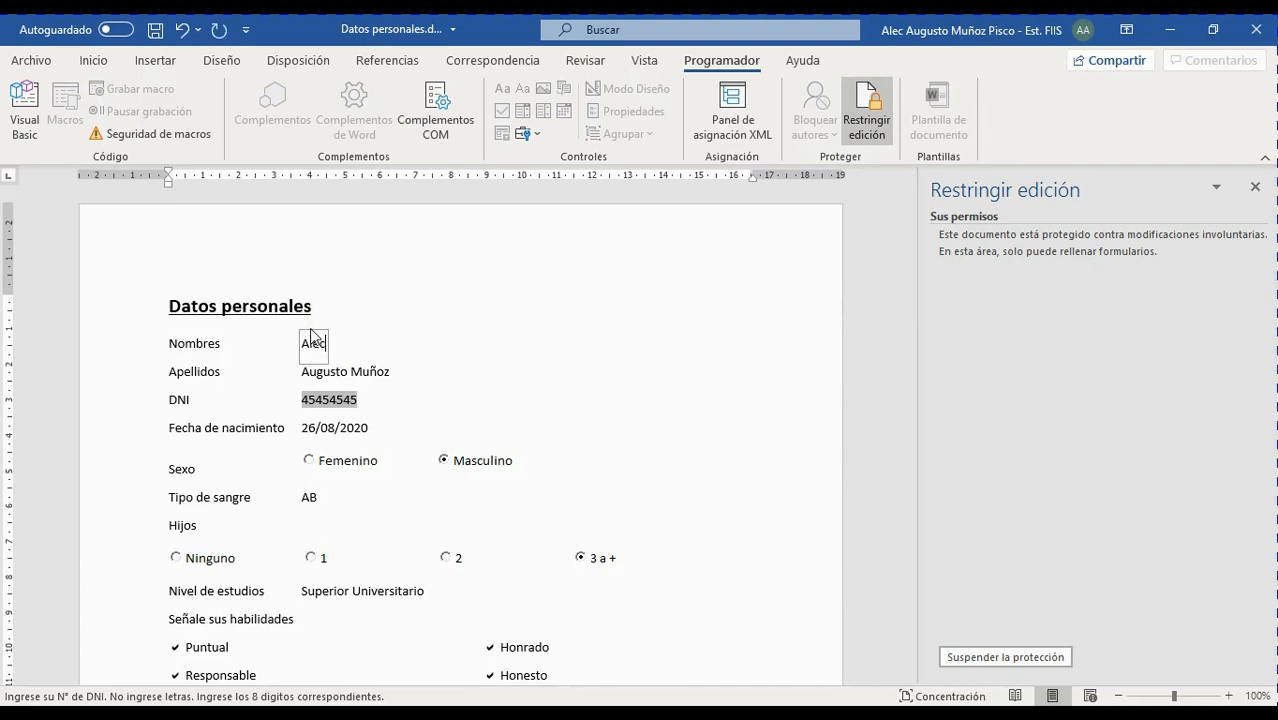
pyautogui.scroll(-4, 590, 477)
pyautogui.click(618, 465)
pyautogui.scroll(4, 678, 437)
pyautogui.scroll(-6, 677, 438)
pyautogui.scroll(6, 665, 464)
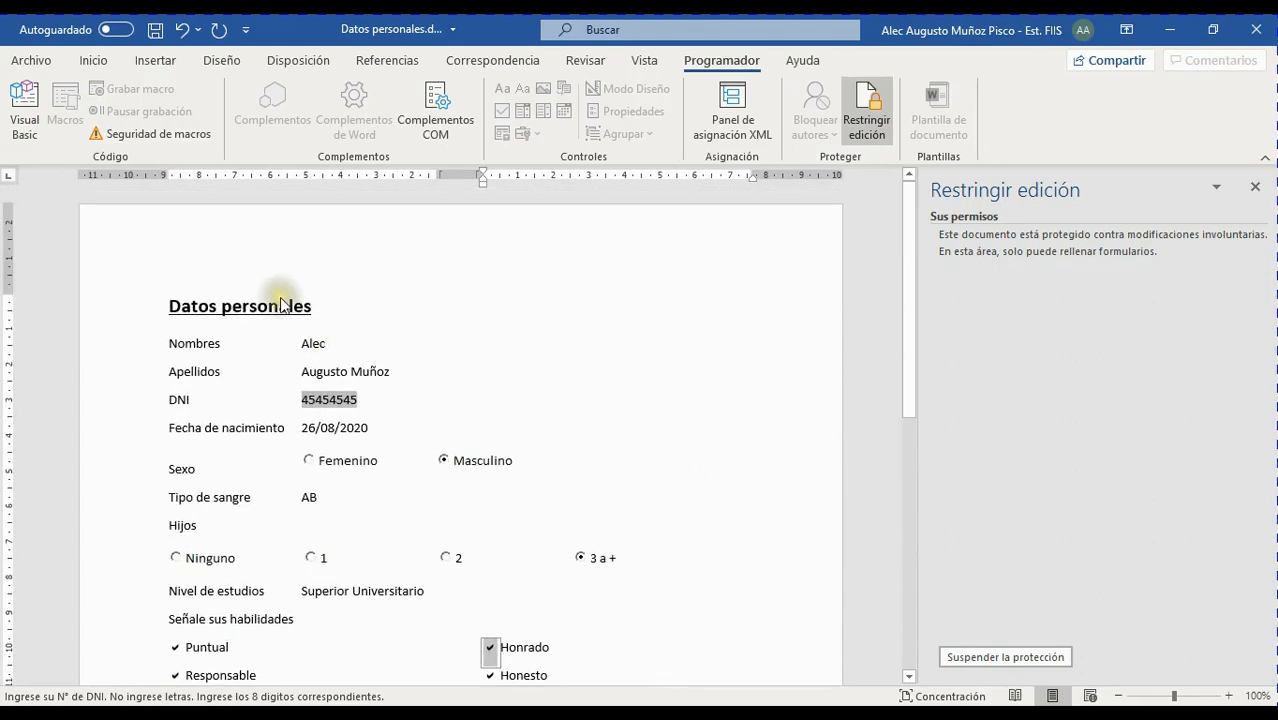
pyautogui.scroll(-3, 566, 420)
pyautogui.scroll(3, 566, 426)
pyautogui.scroll(-1, 549, 436)
pyautogui.scroll(-2, 549, 440)
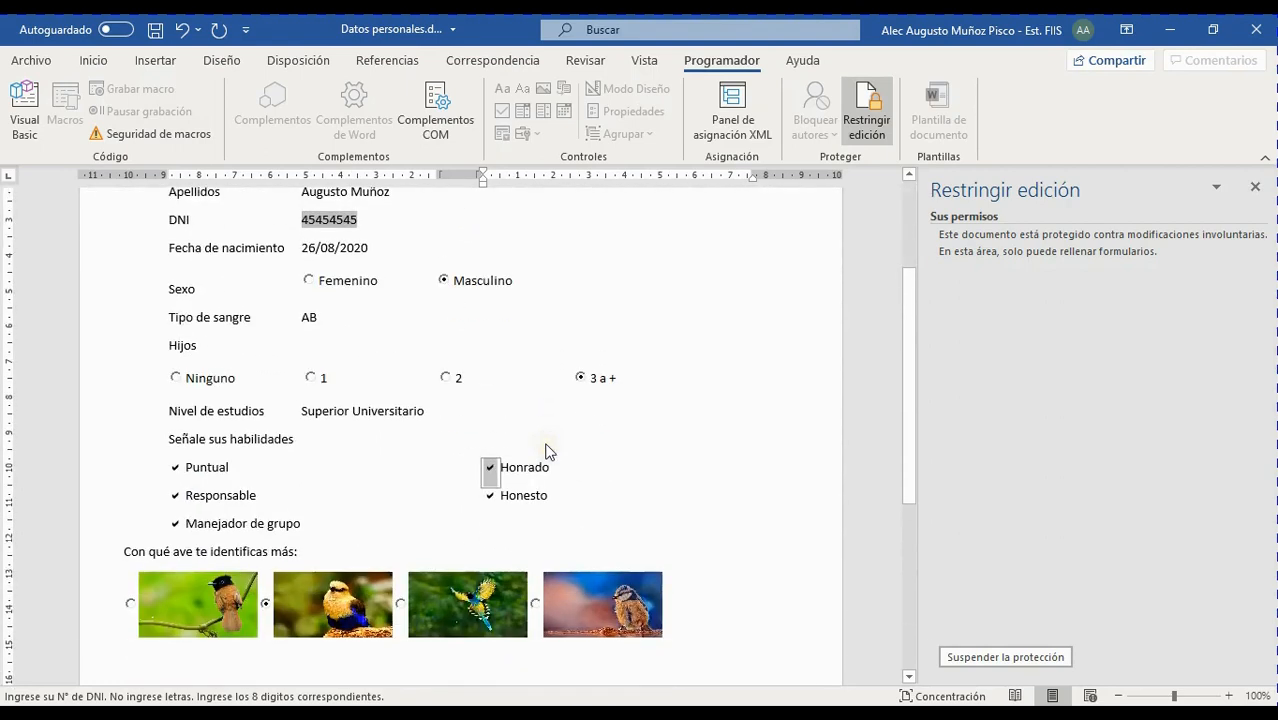
pyautogui.scroll(3, 610, 440)
pyautogui.scroll(-5, 410, 445)
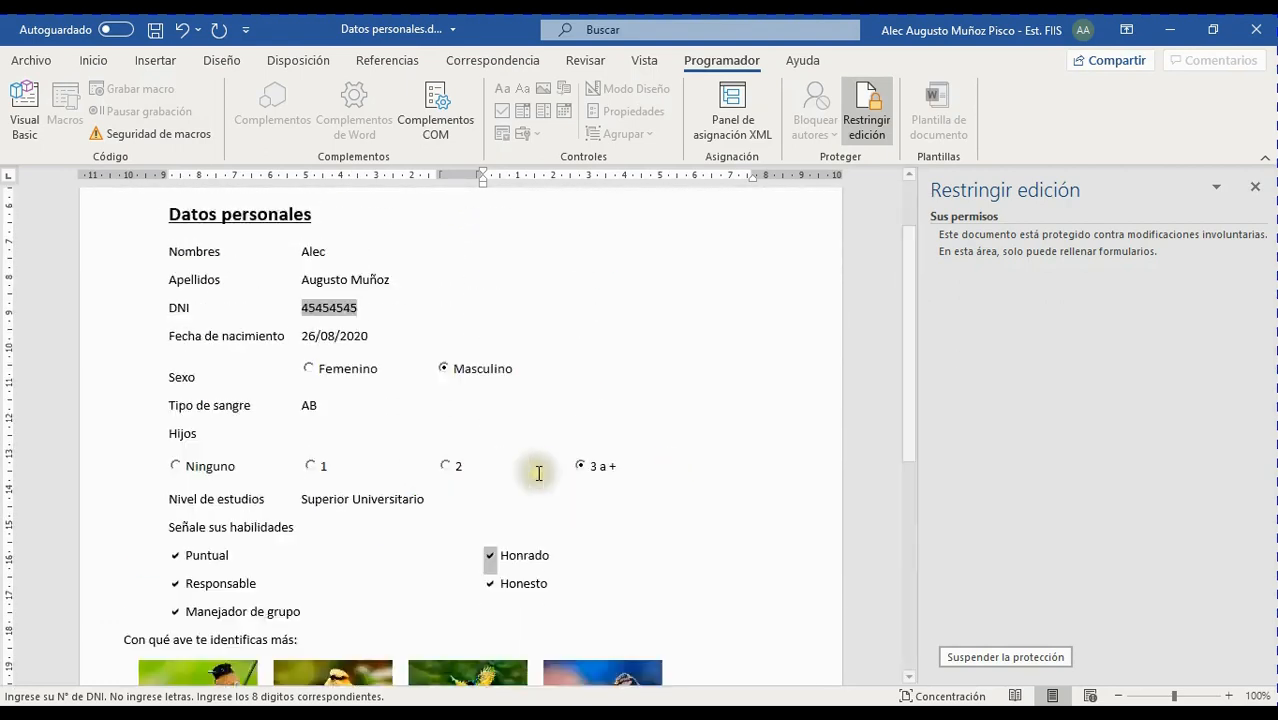
pyautogui.scroll(3, 537, 471)
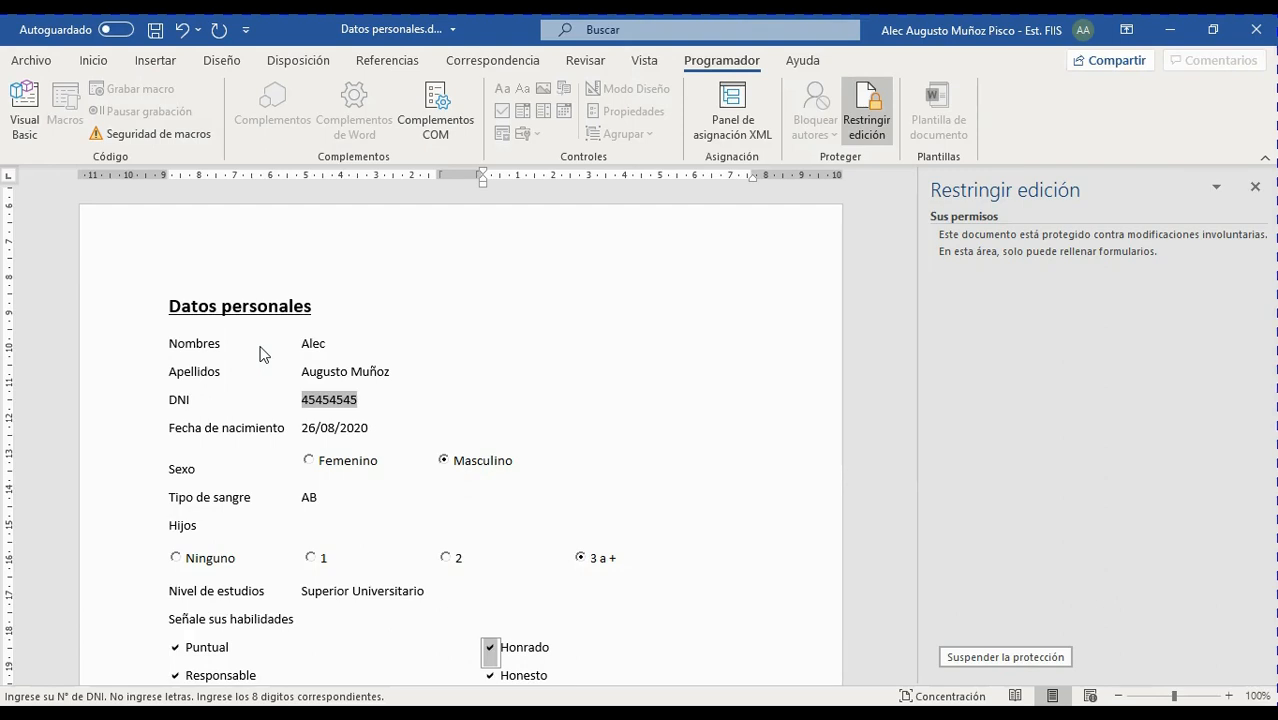
pyautogui.scroll(-4, 442, 434)
pyautogui.scroll(4, 458, 460)
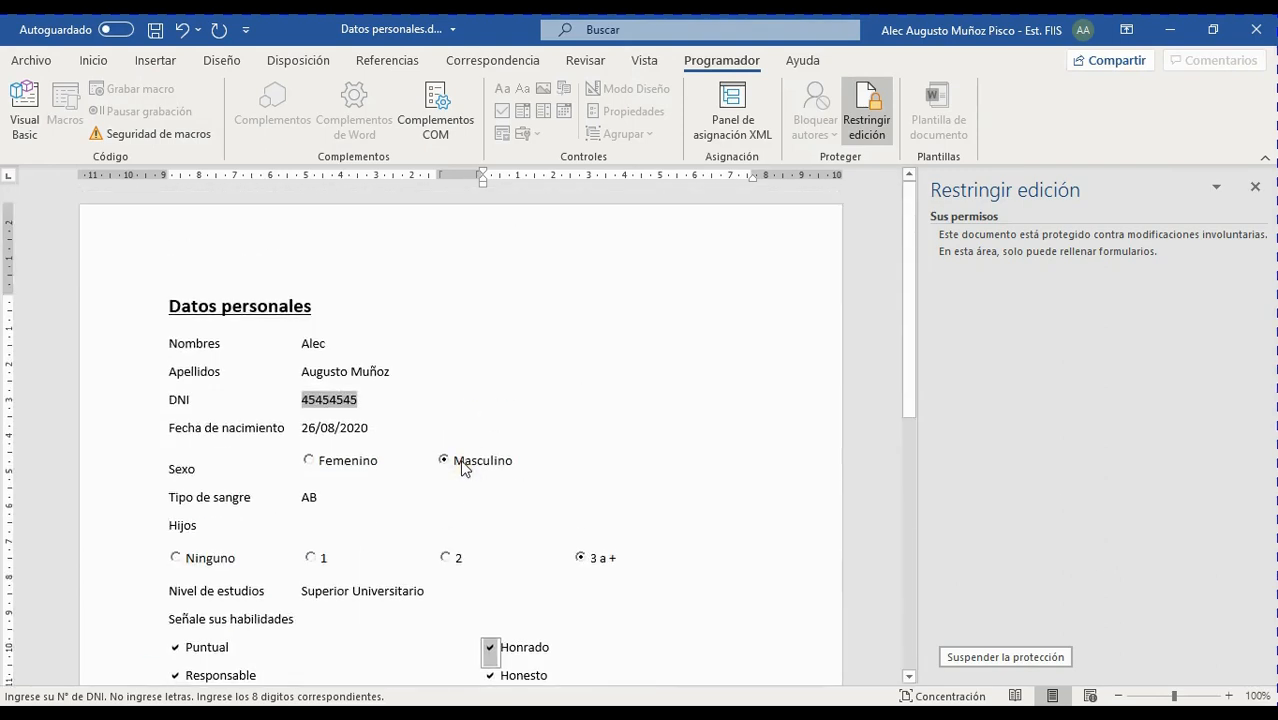